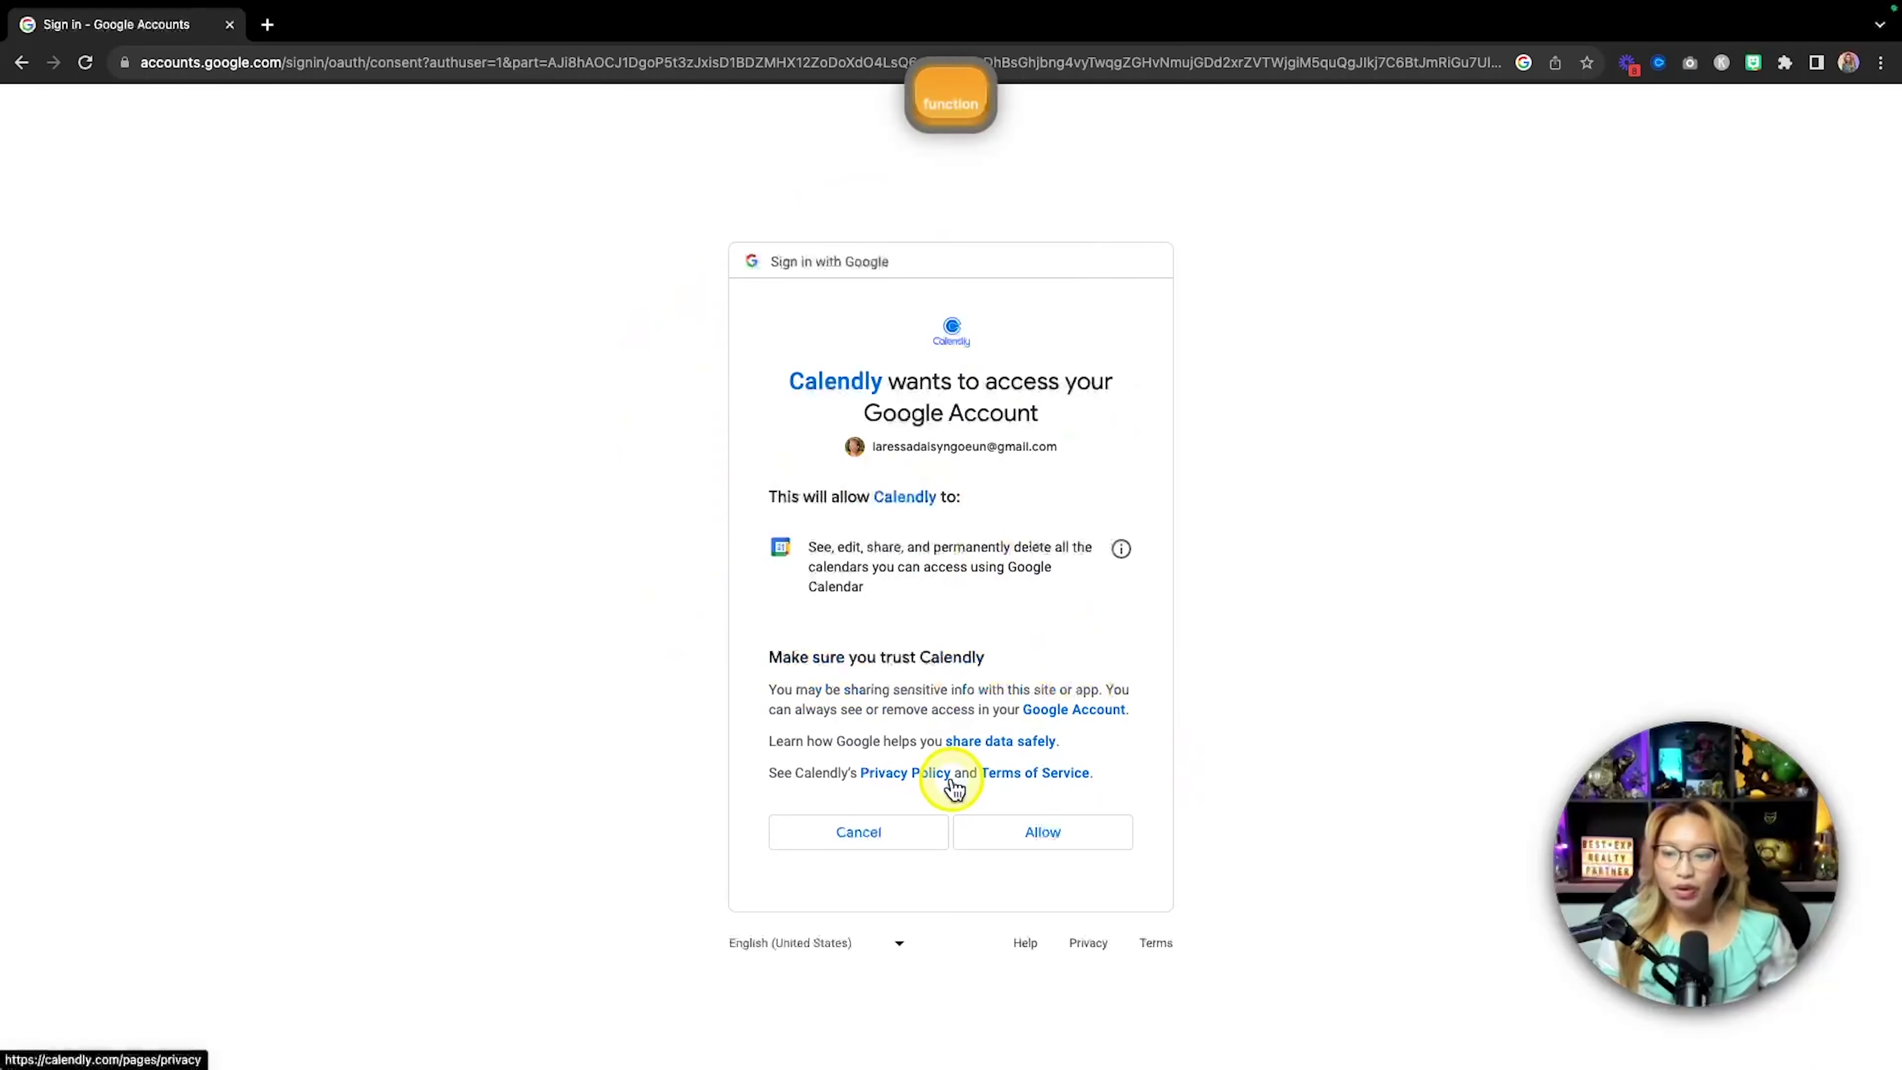
Grant Calendly Google Calendar access and start connecting a Zoom account under Integrations.
{"action": "left_click", "coordinate": [1056, 850]}
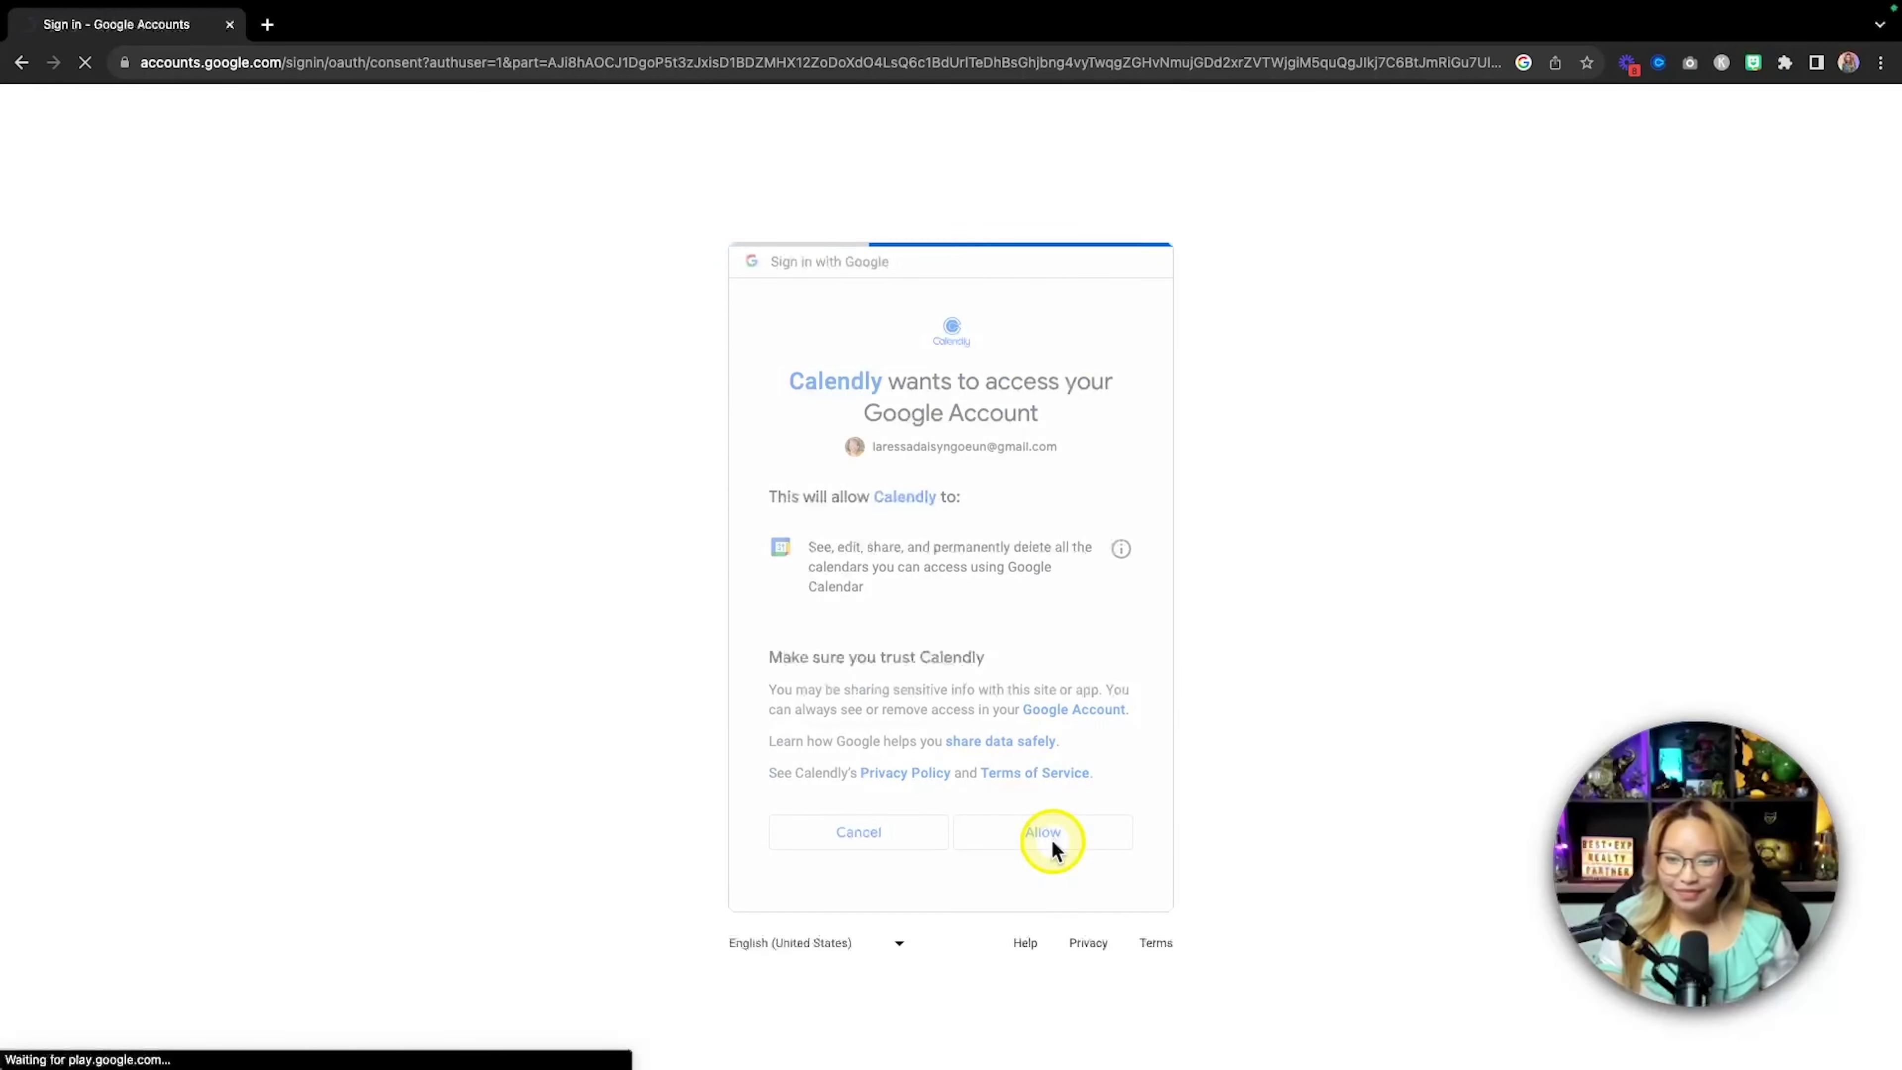
{"action": "scroll", "coordinate": [988, 724], "scroll_direction": "down", "scroll_amount": 2}
{"action": "left_click", "coordinate": [725, 846]}
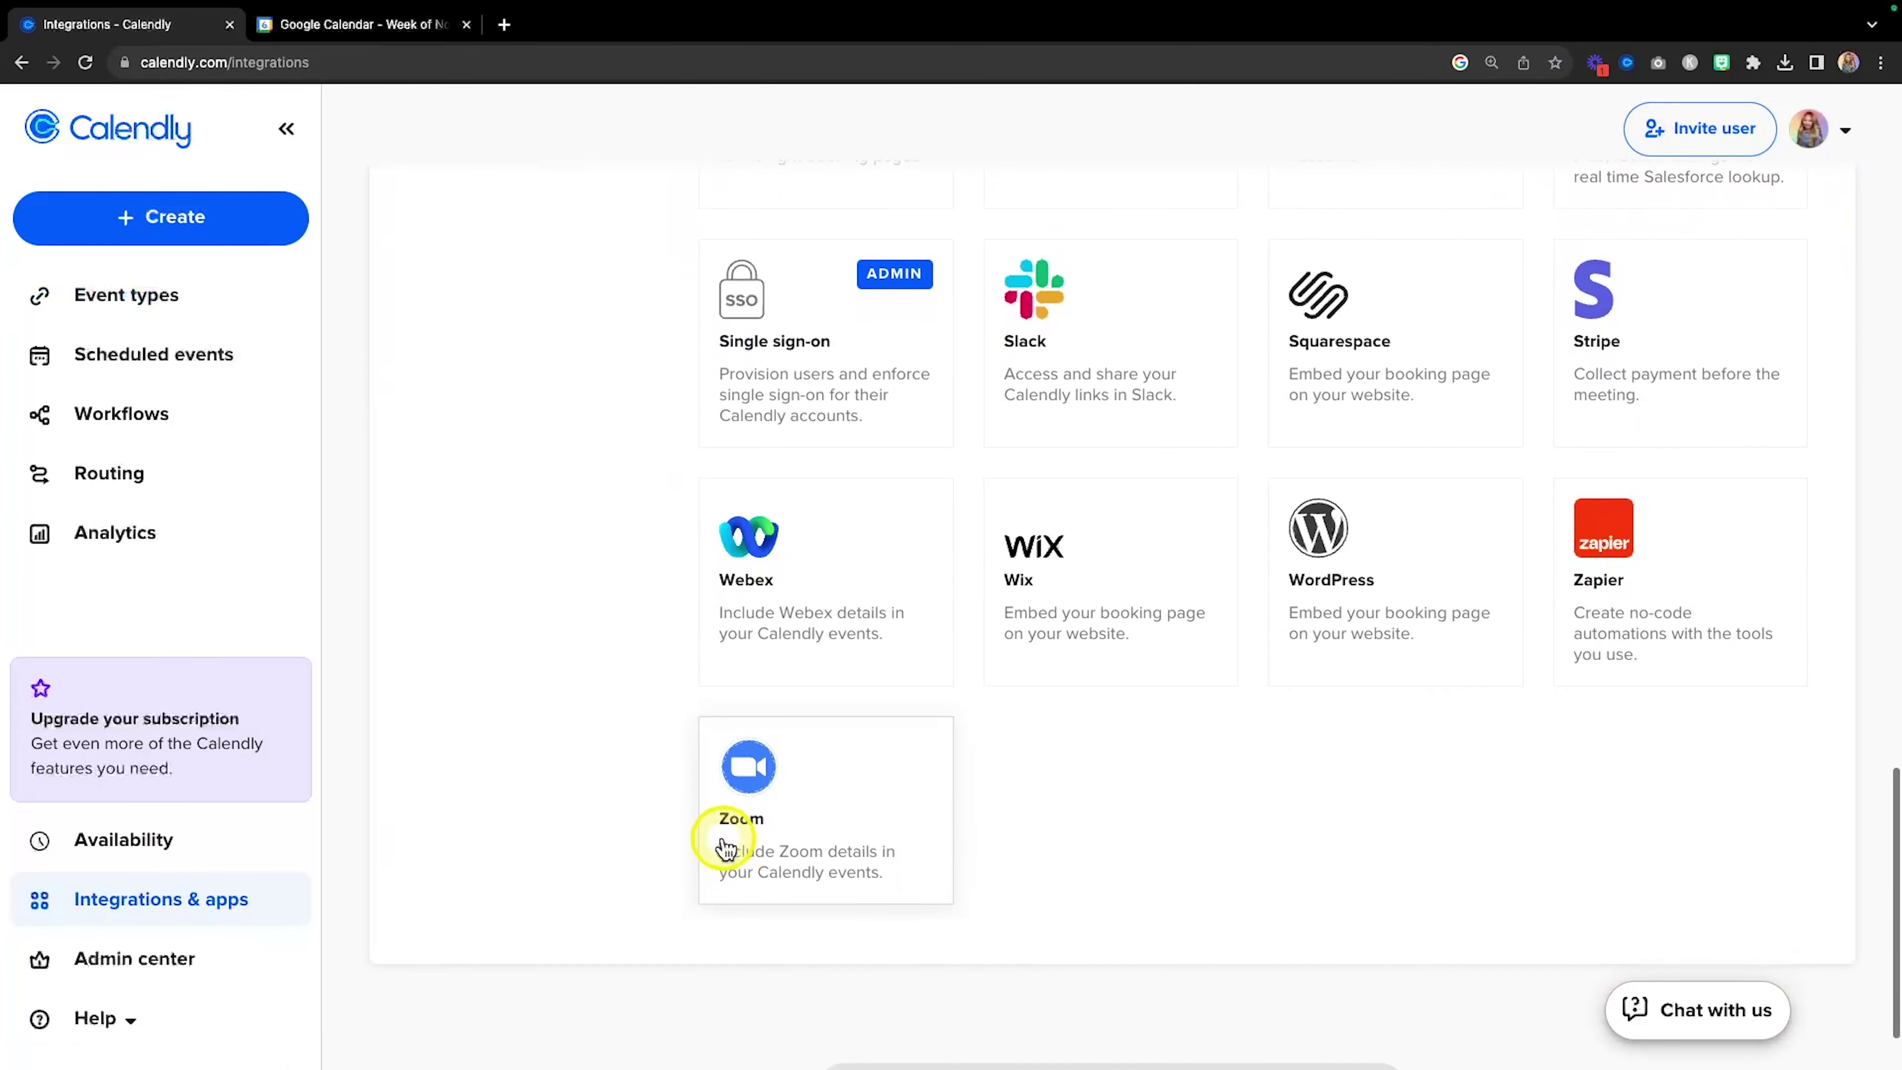
{"action": "left_click", "coordinate": [806, 850]}
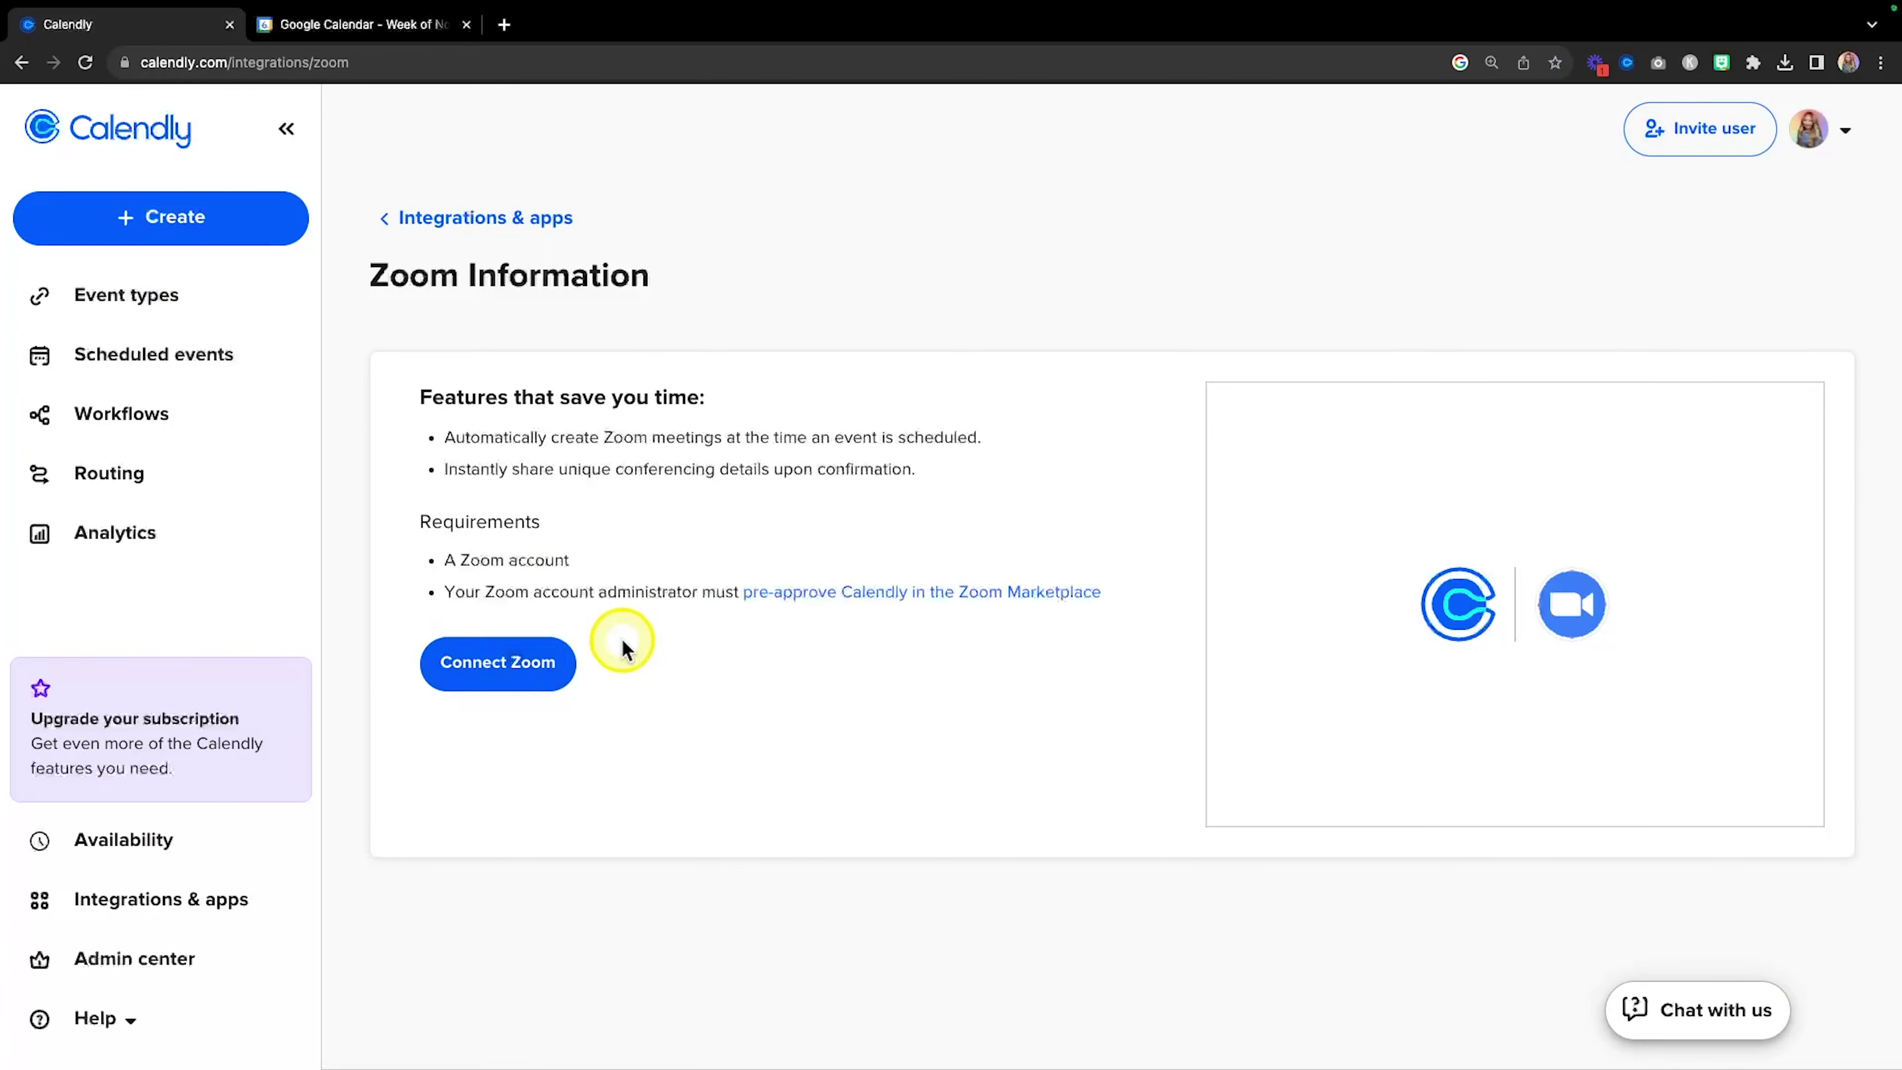
{"action": "left_click", "coordinate": [517, 665]}
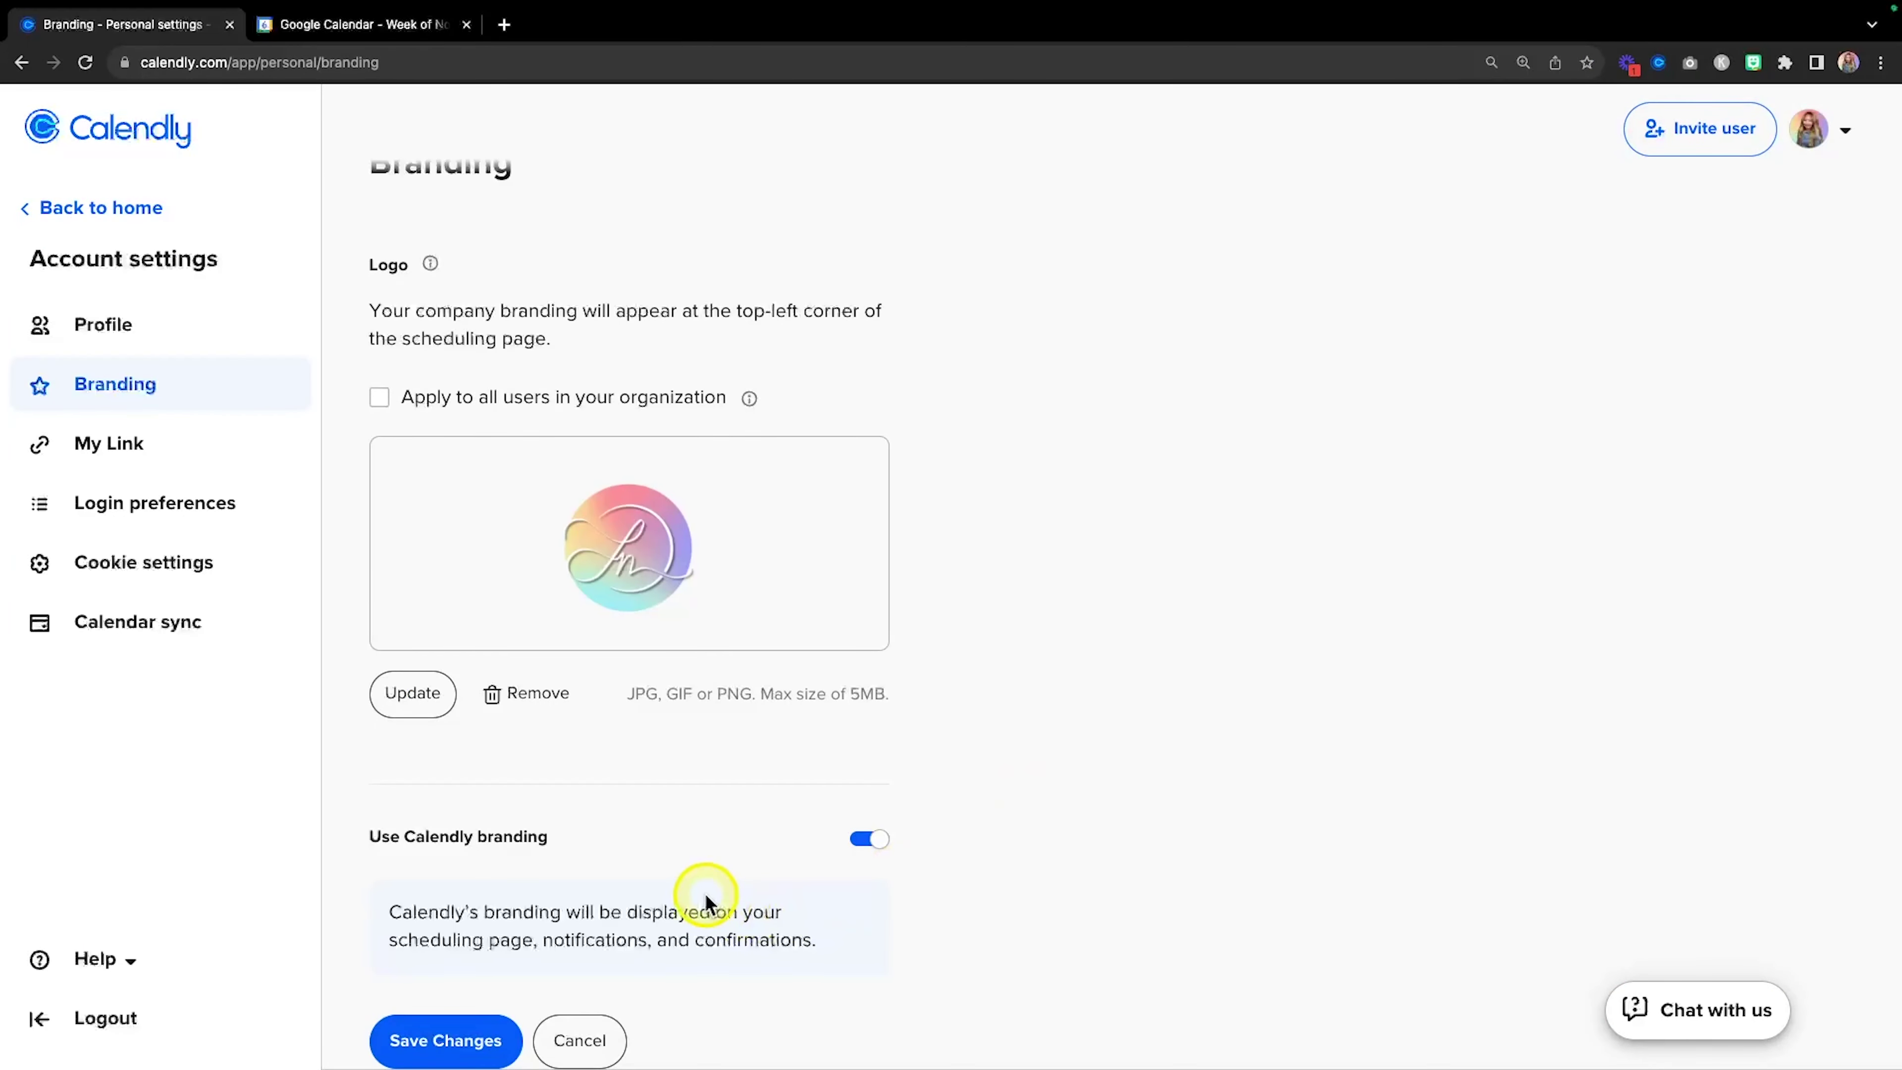
Turn off Calendly branding, then preview a booking by picking a slot and entering the invitee's first name.
{"action": "left_click", "coordinate": [869, 838]}
{"action": "scroll", "coordinate": [1006, 821], "scroll_direction": "down", "scroll_amount": 1}
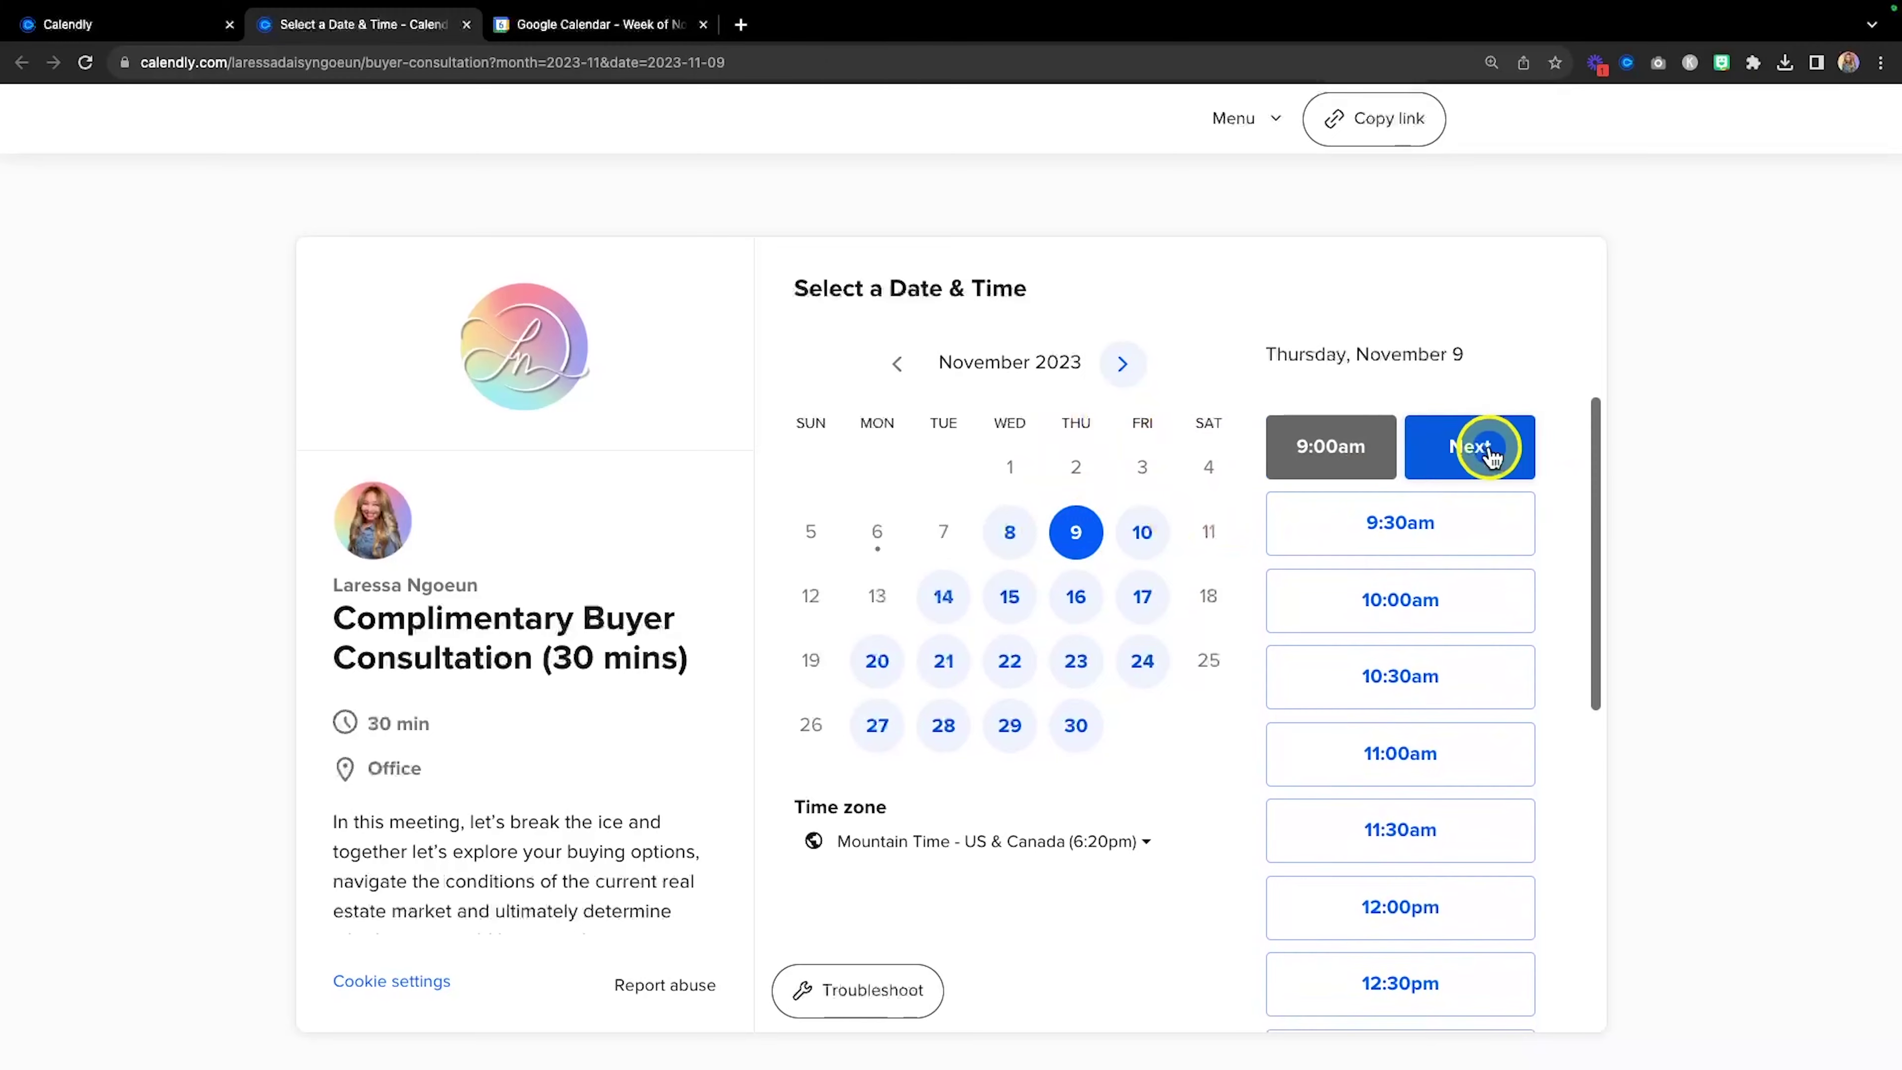
{"action": "left_click", "coordinate": [1478, 441]}
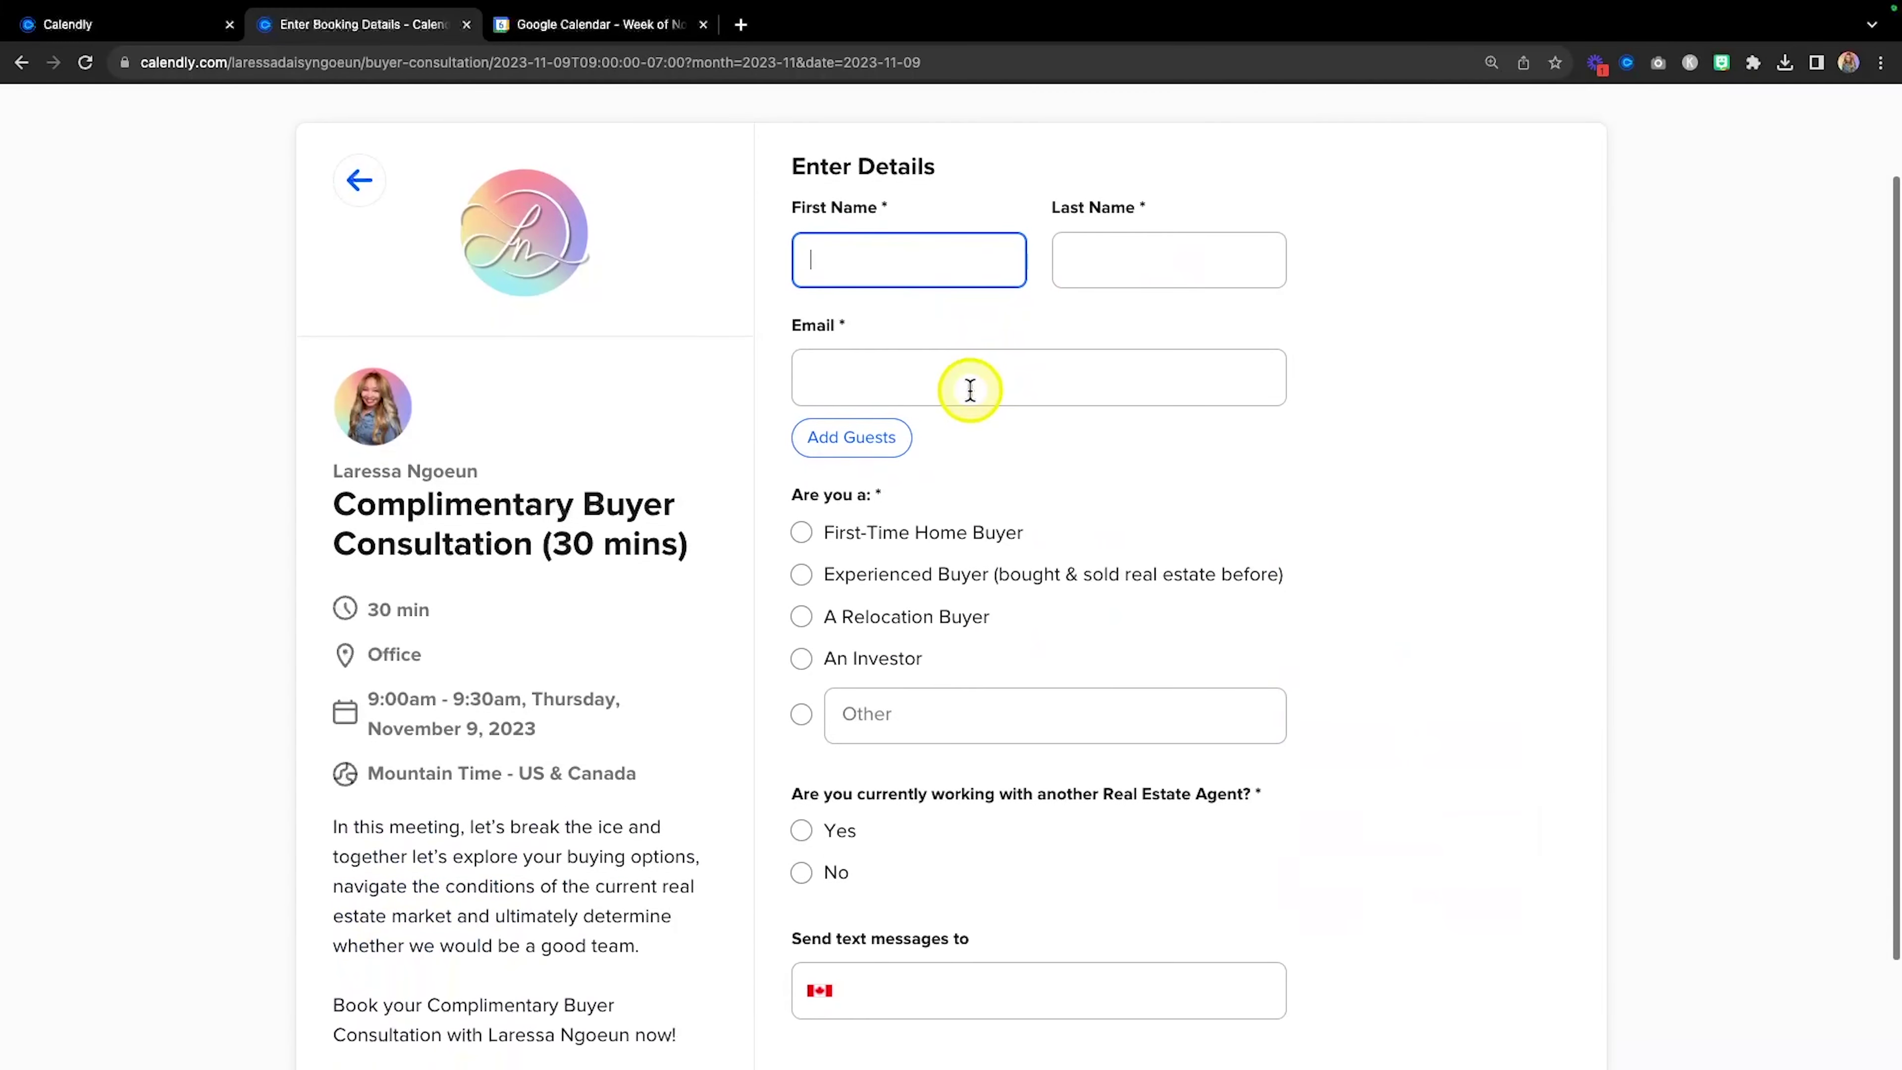
{"action": "type", "text": "Laressa"}
{"action": "left_click", "coordinate": [1159, 263]}
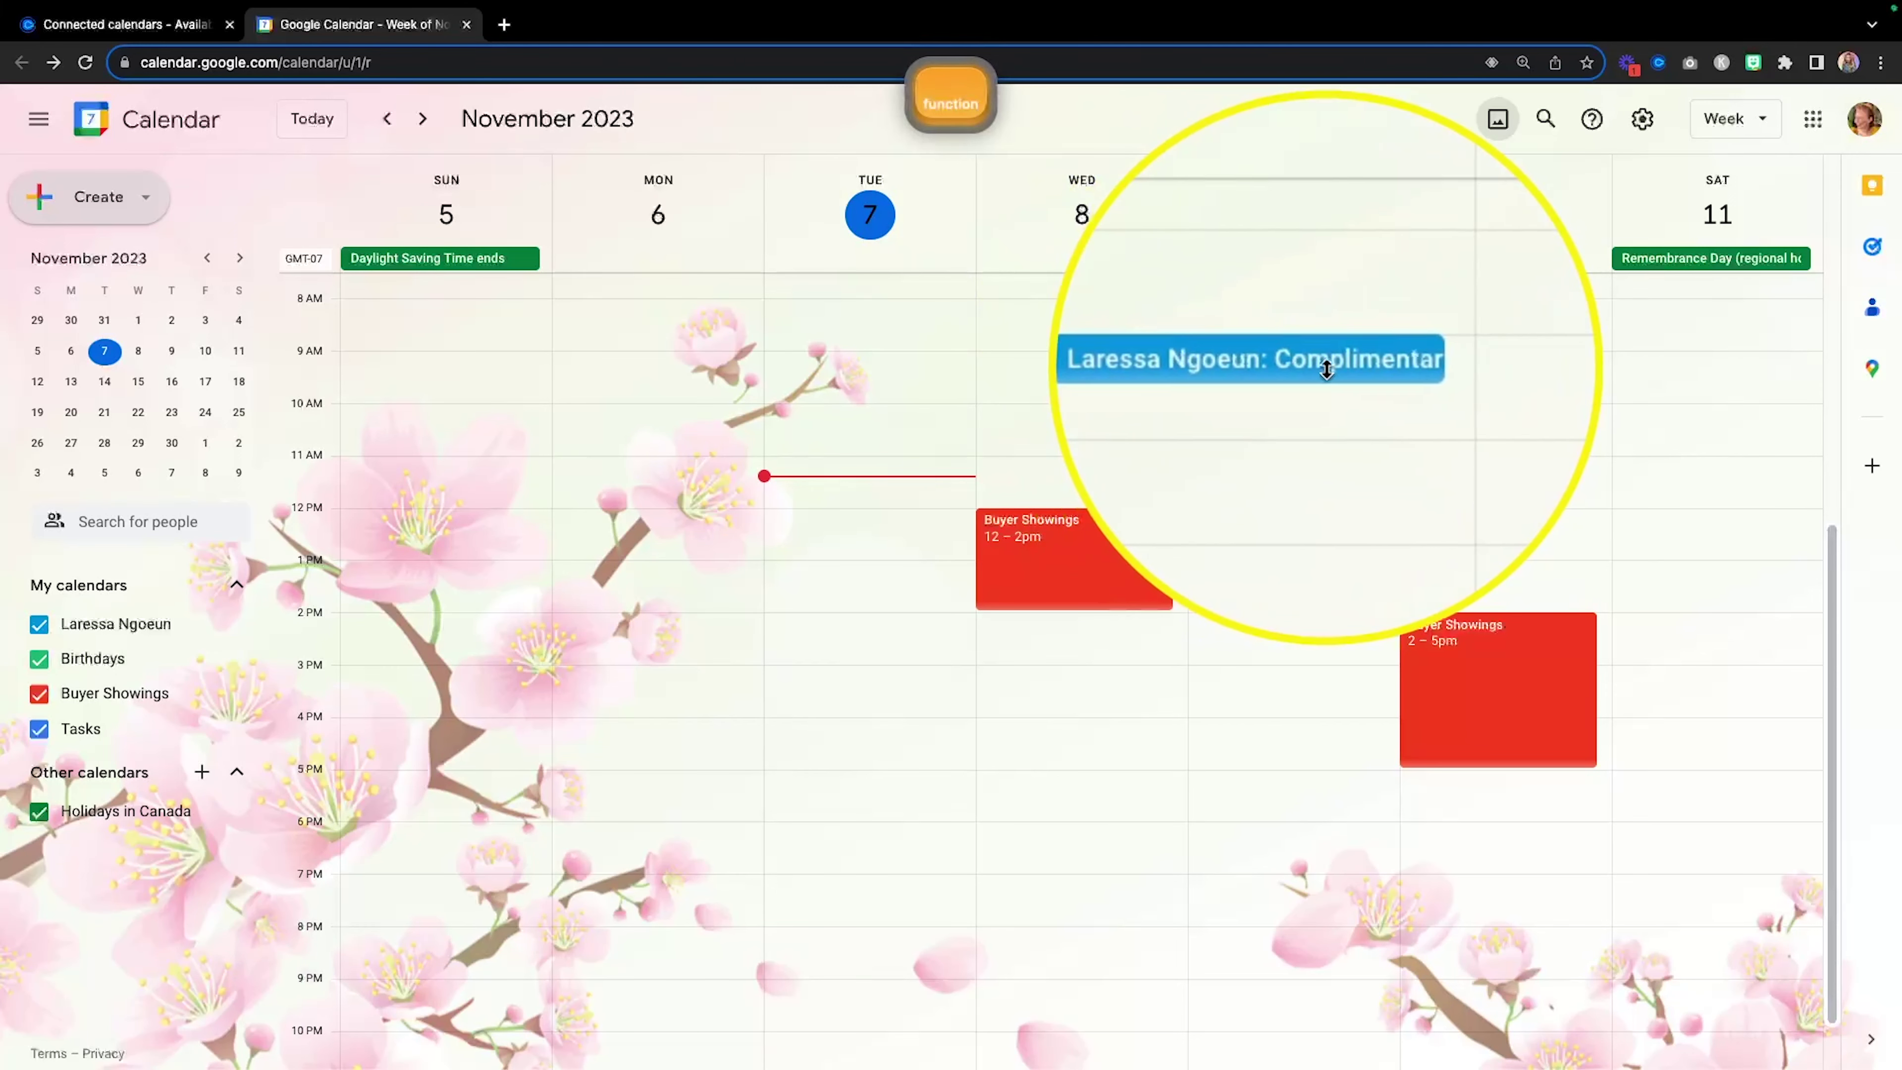
{"action": "left_click", "coordinate": [1286, 365]}
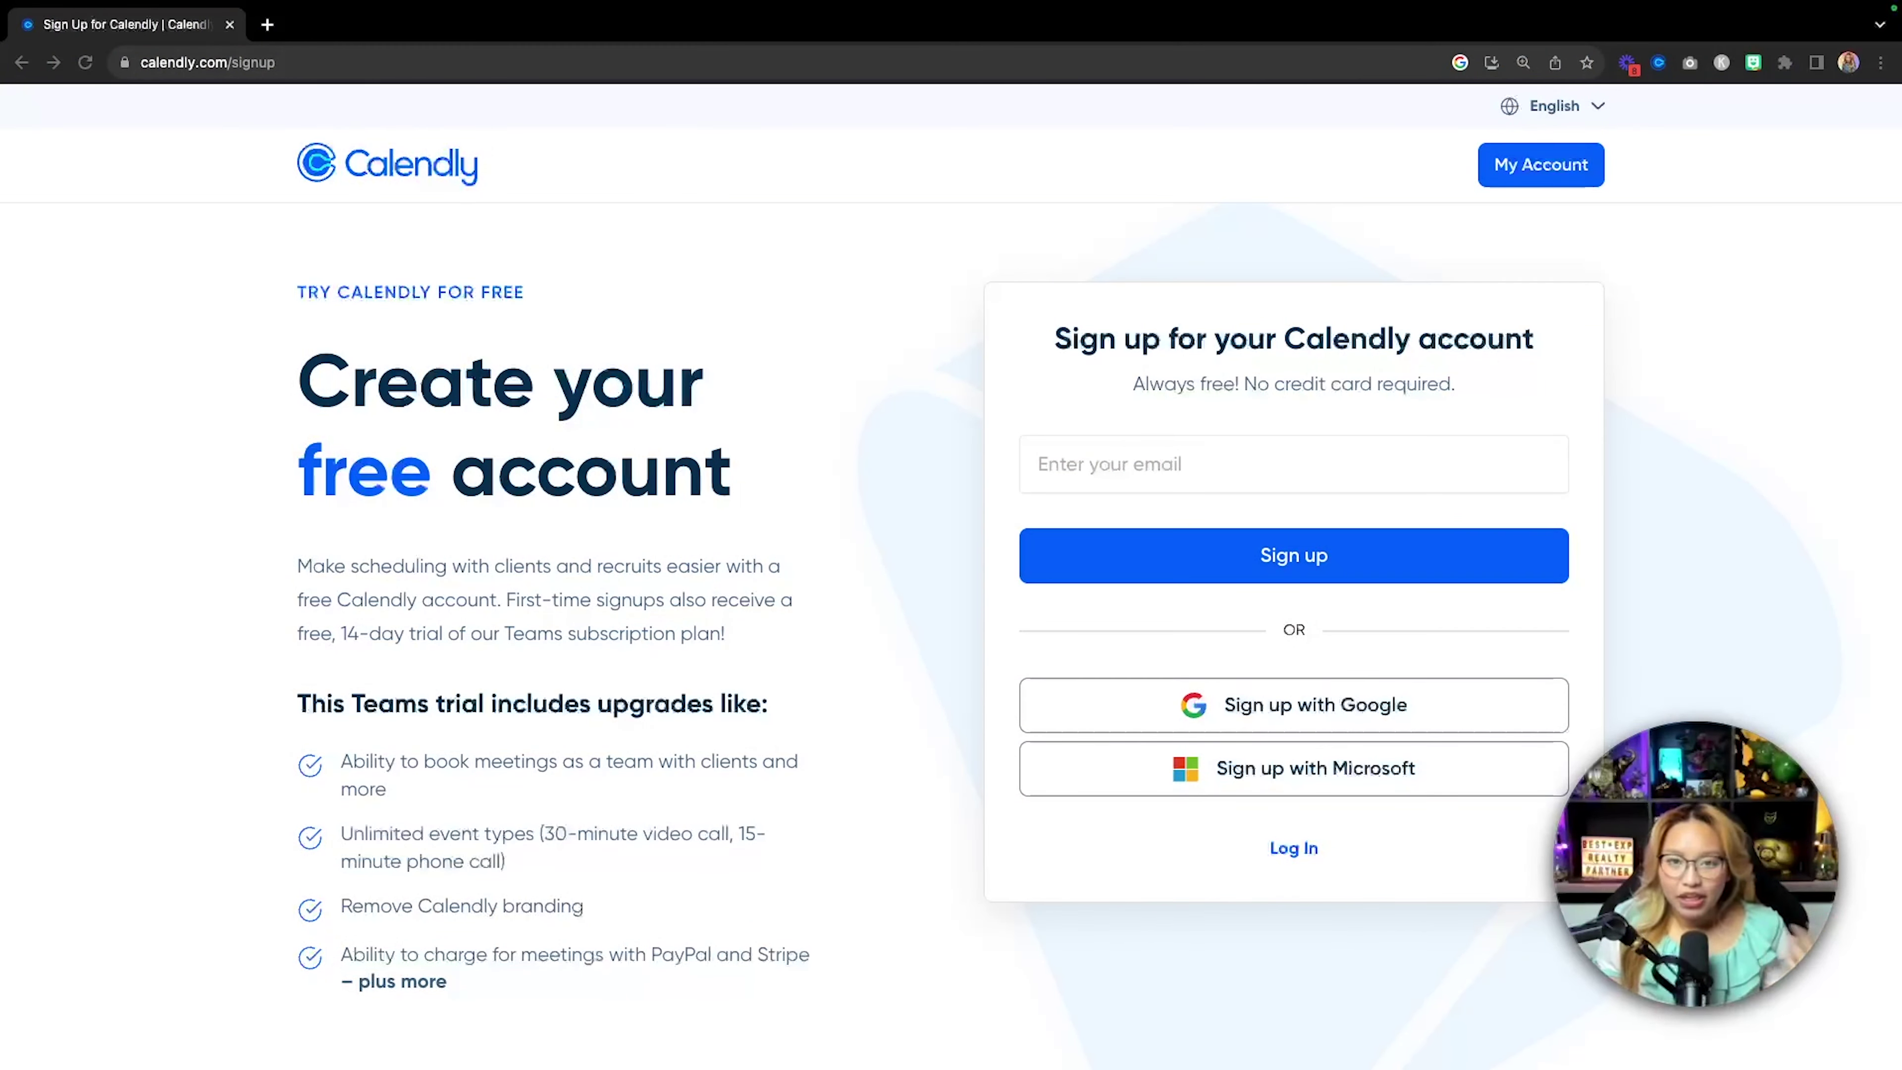
{"action": "key", "text": "fn"}
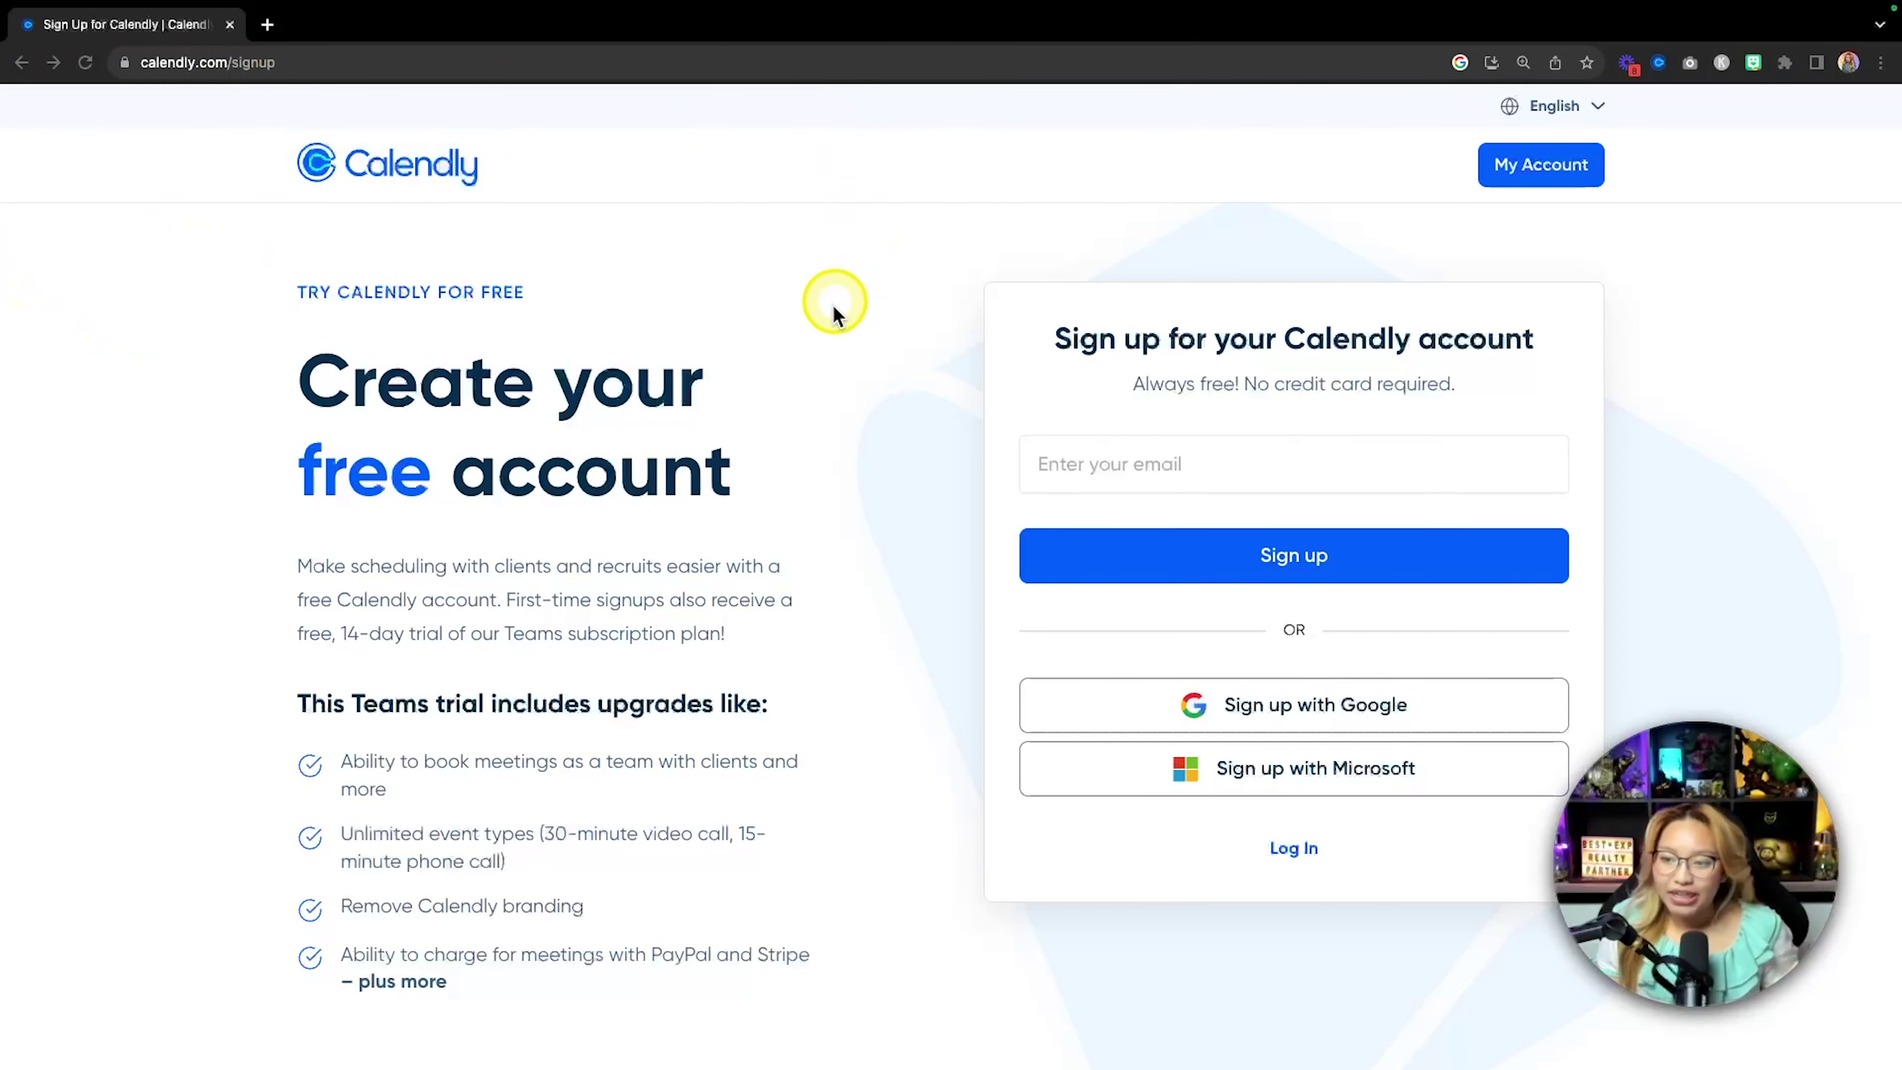
{"action": "key", "text": "fn"}
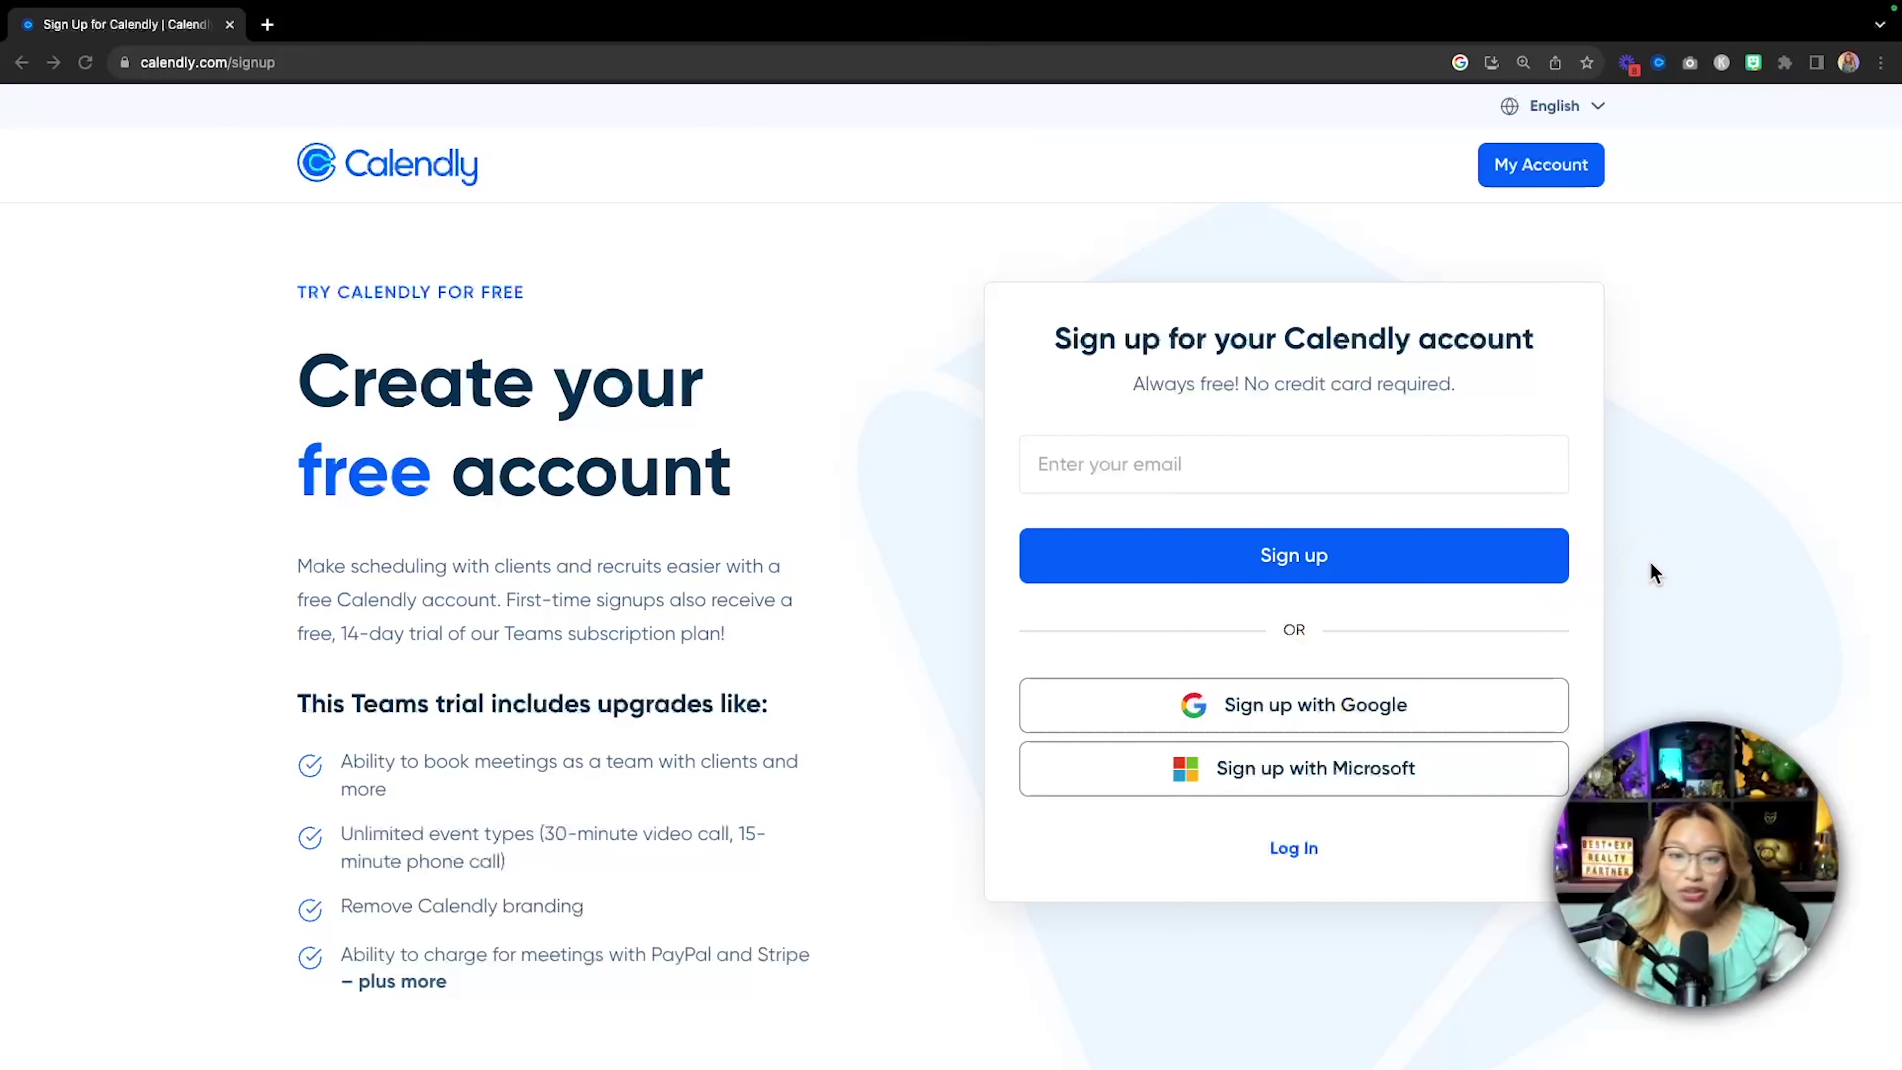
{"action": "left_click", "coordinate": [1303, 723]}
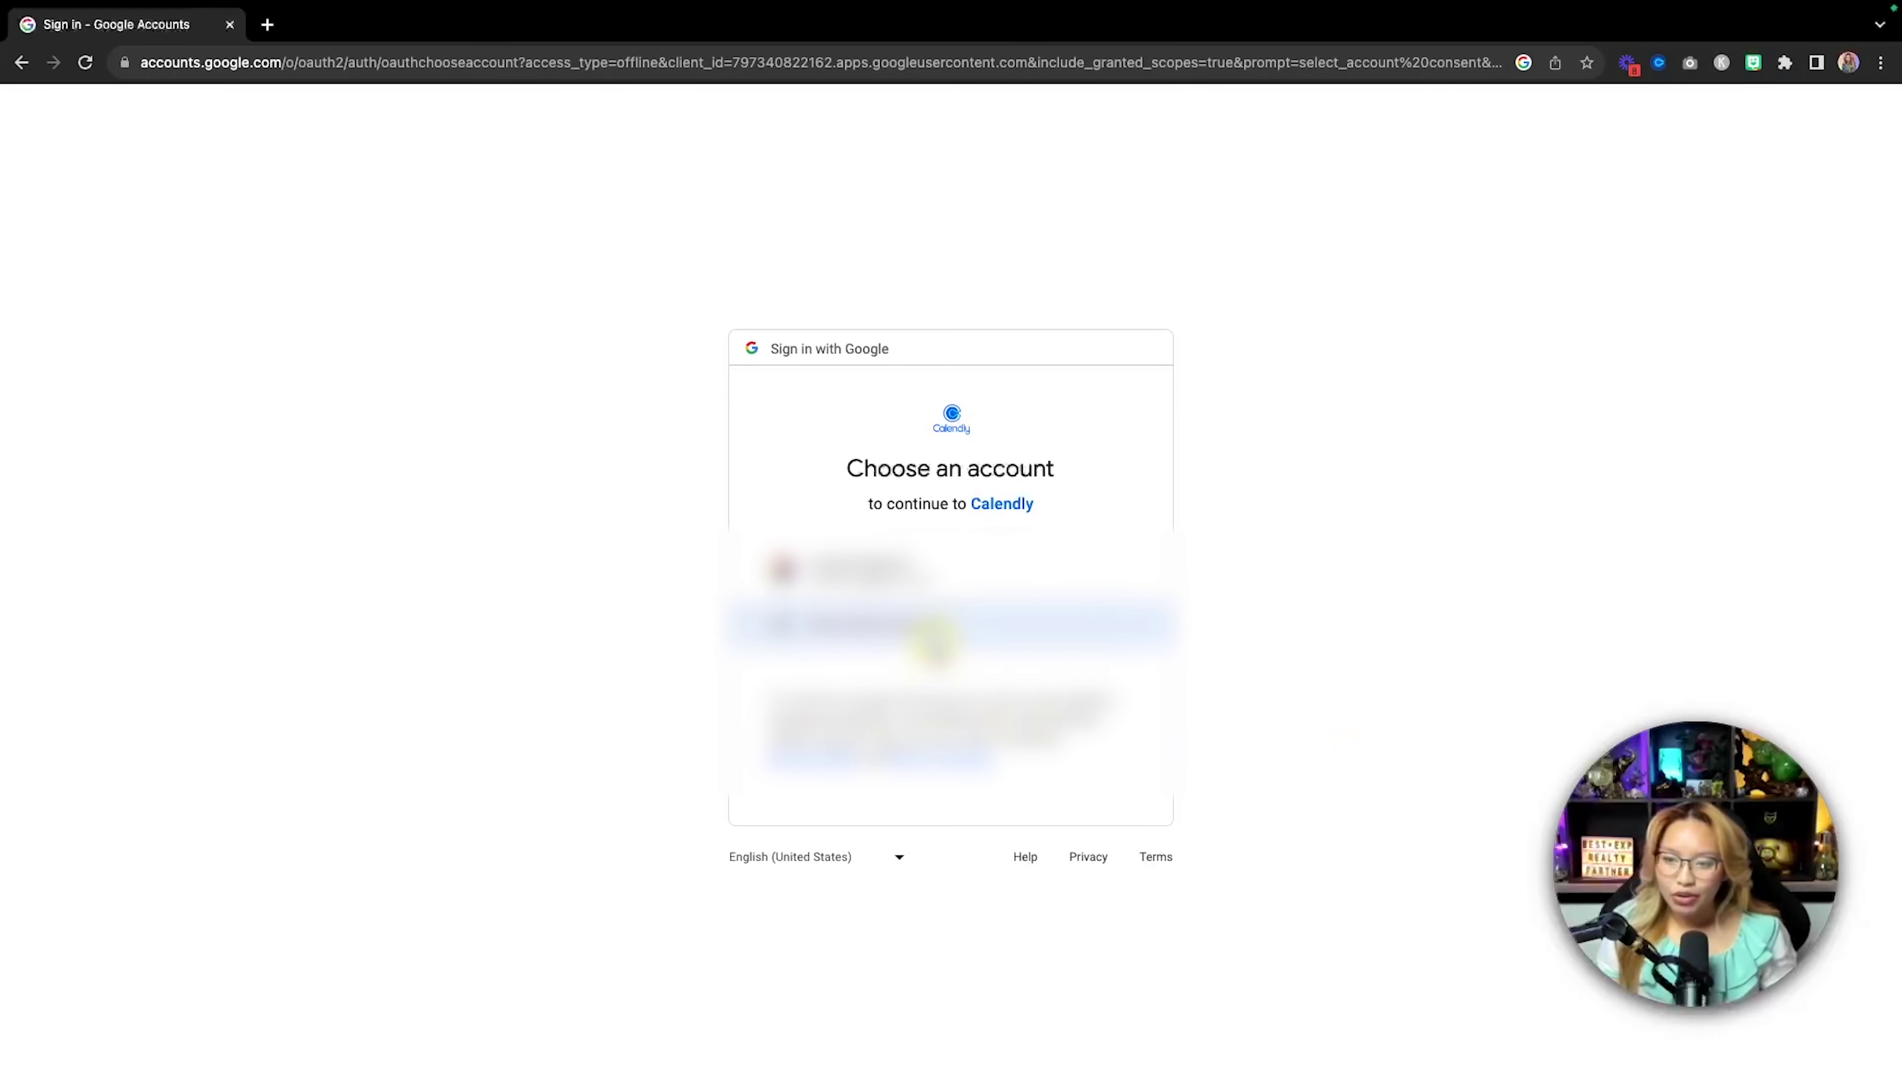
Sign in with a different Google account and allow Calendly to access Google Calendar.
{"action": "left_click", "coordinate": [933, 637]}
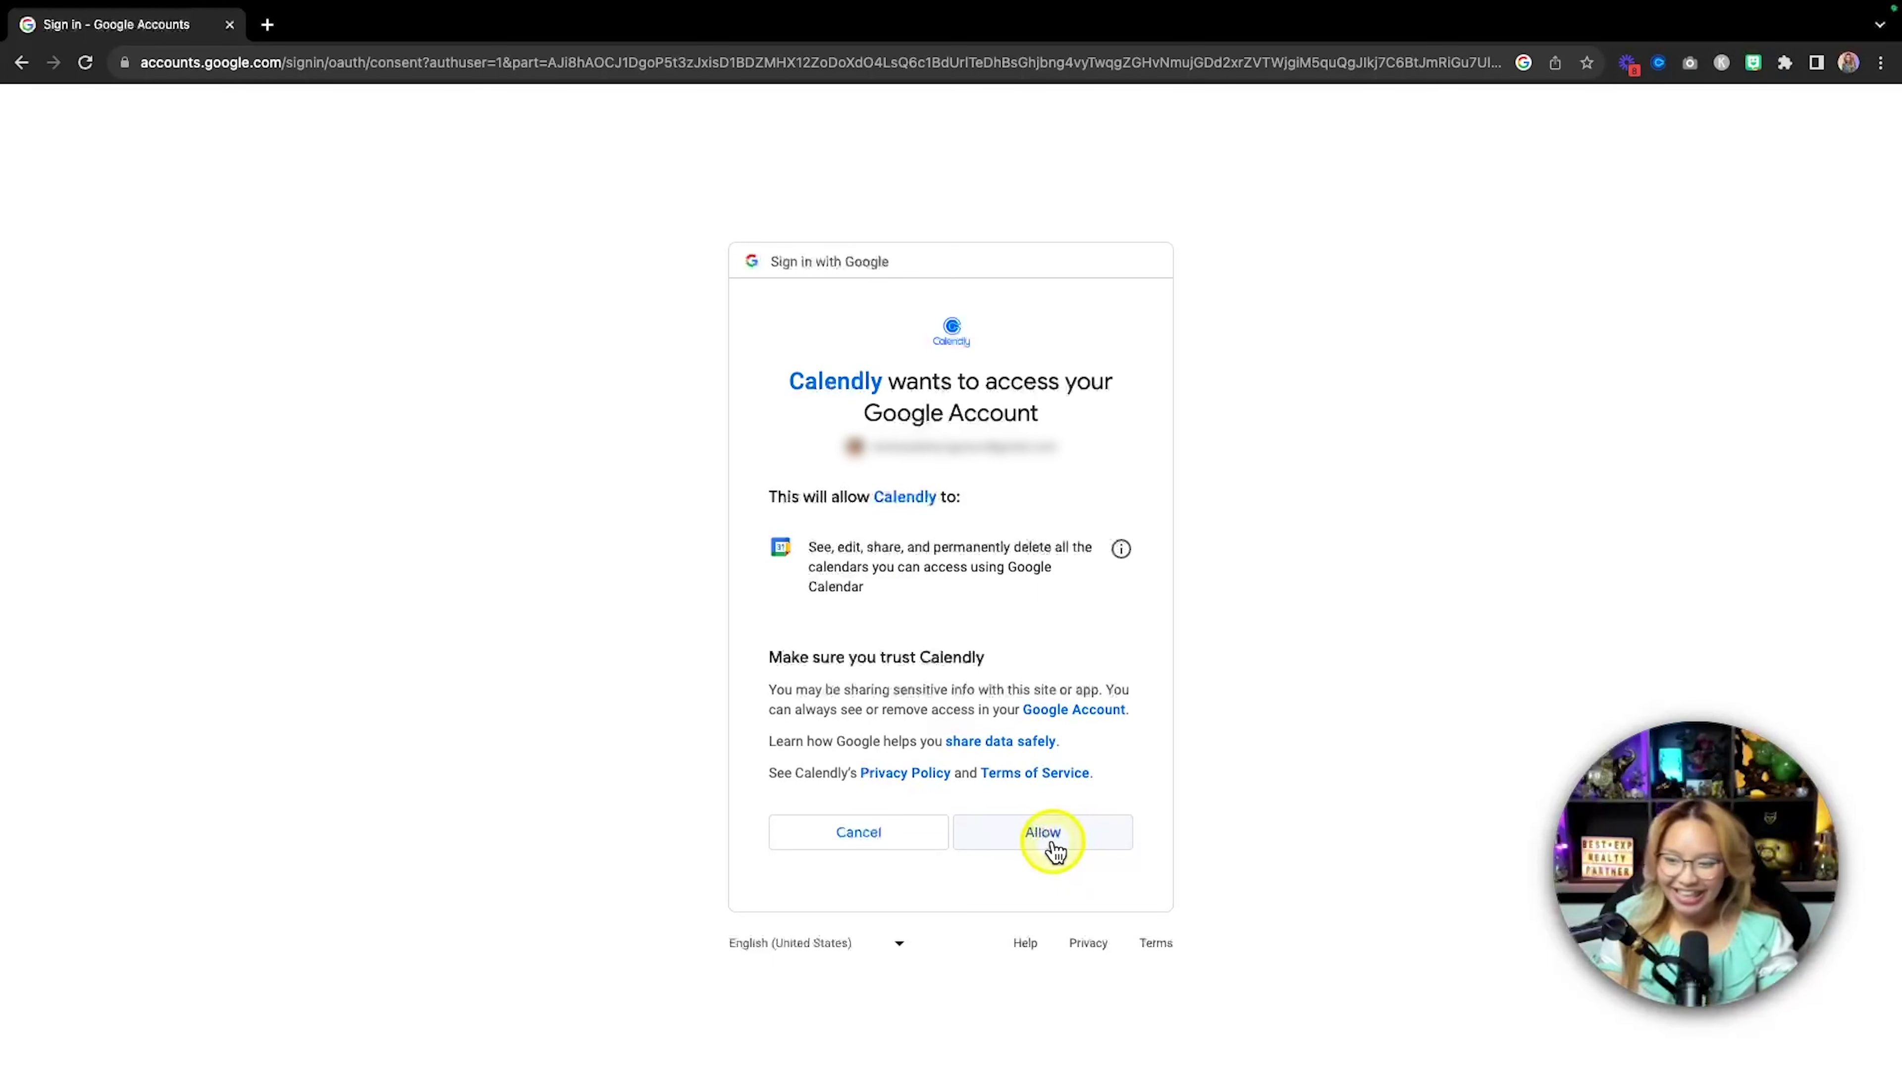
{"action": "left_click", "coordinate": [1052, 843]}
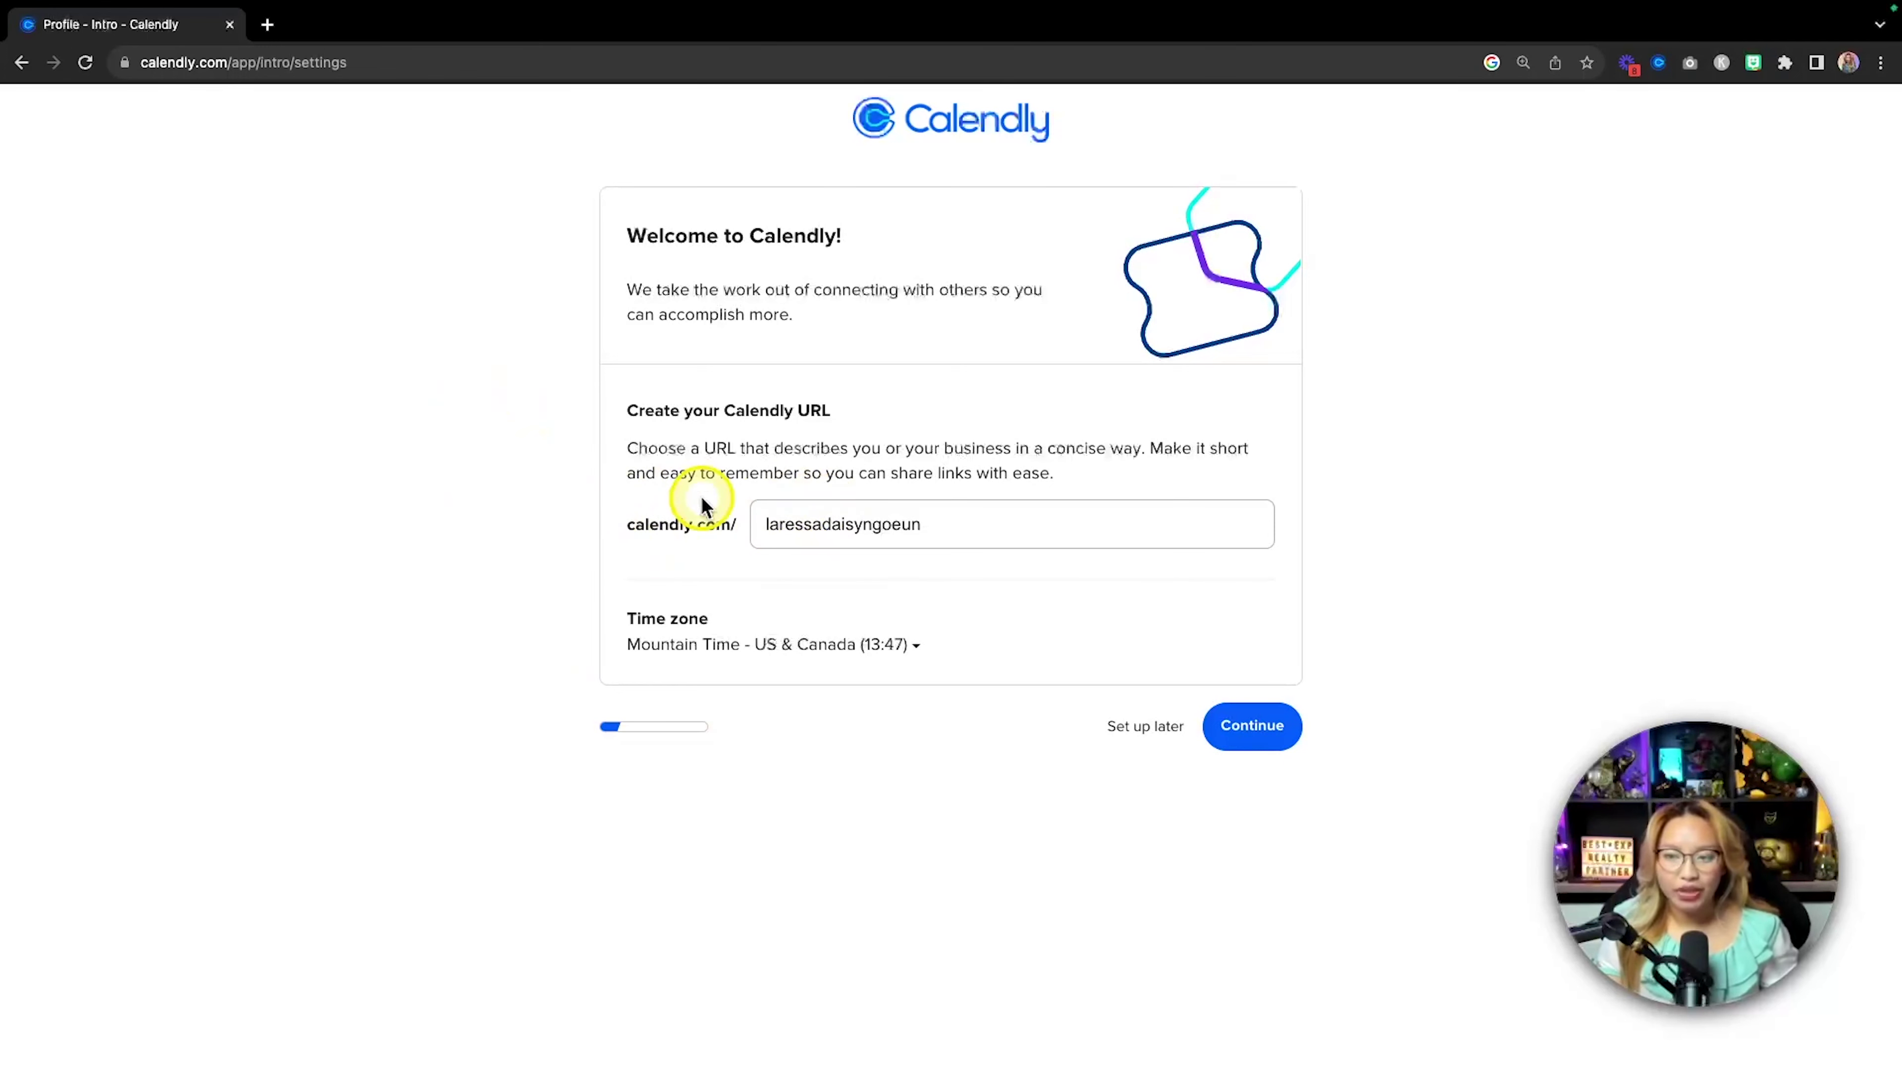
{"action": "key", "text": "fn"}
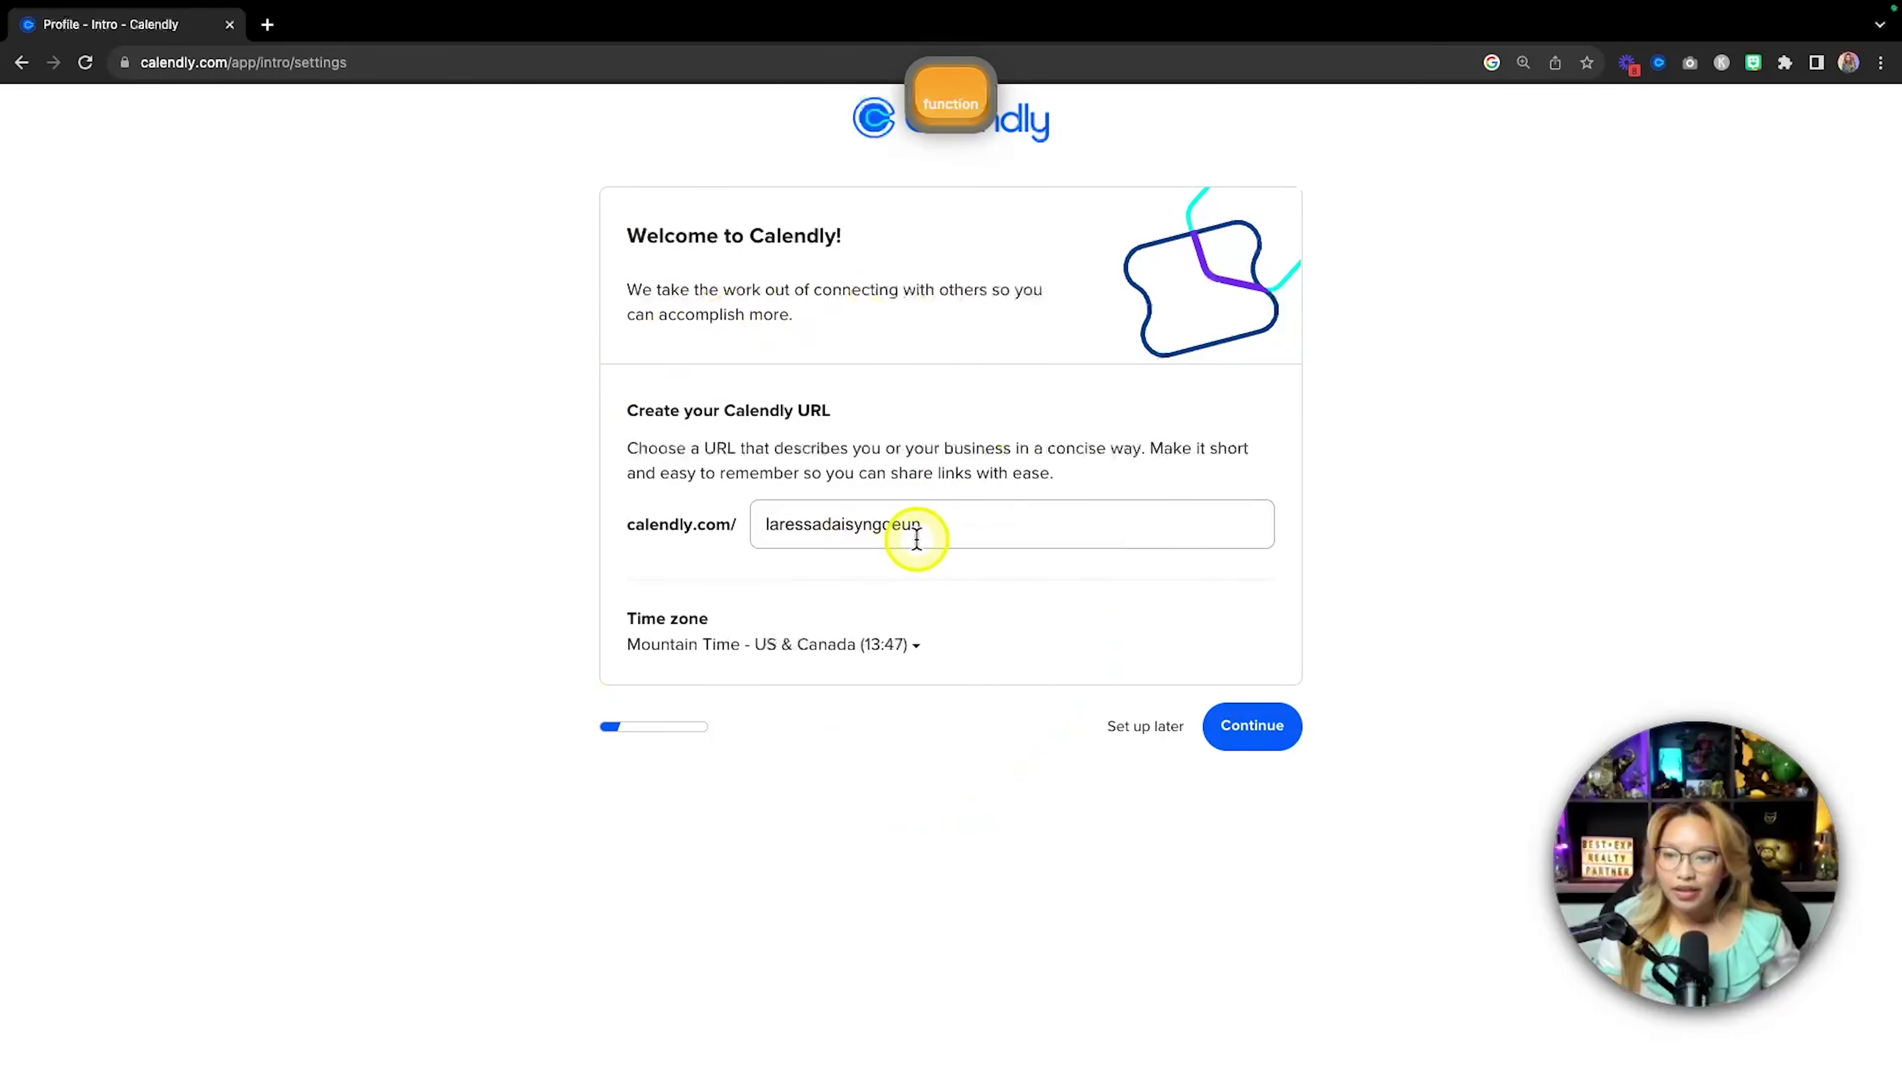
{"action": "left_click_drag", "start_coordinate": [950, 524], "coordinate": [822, 528]}
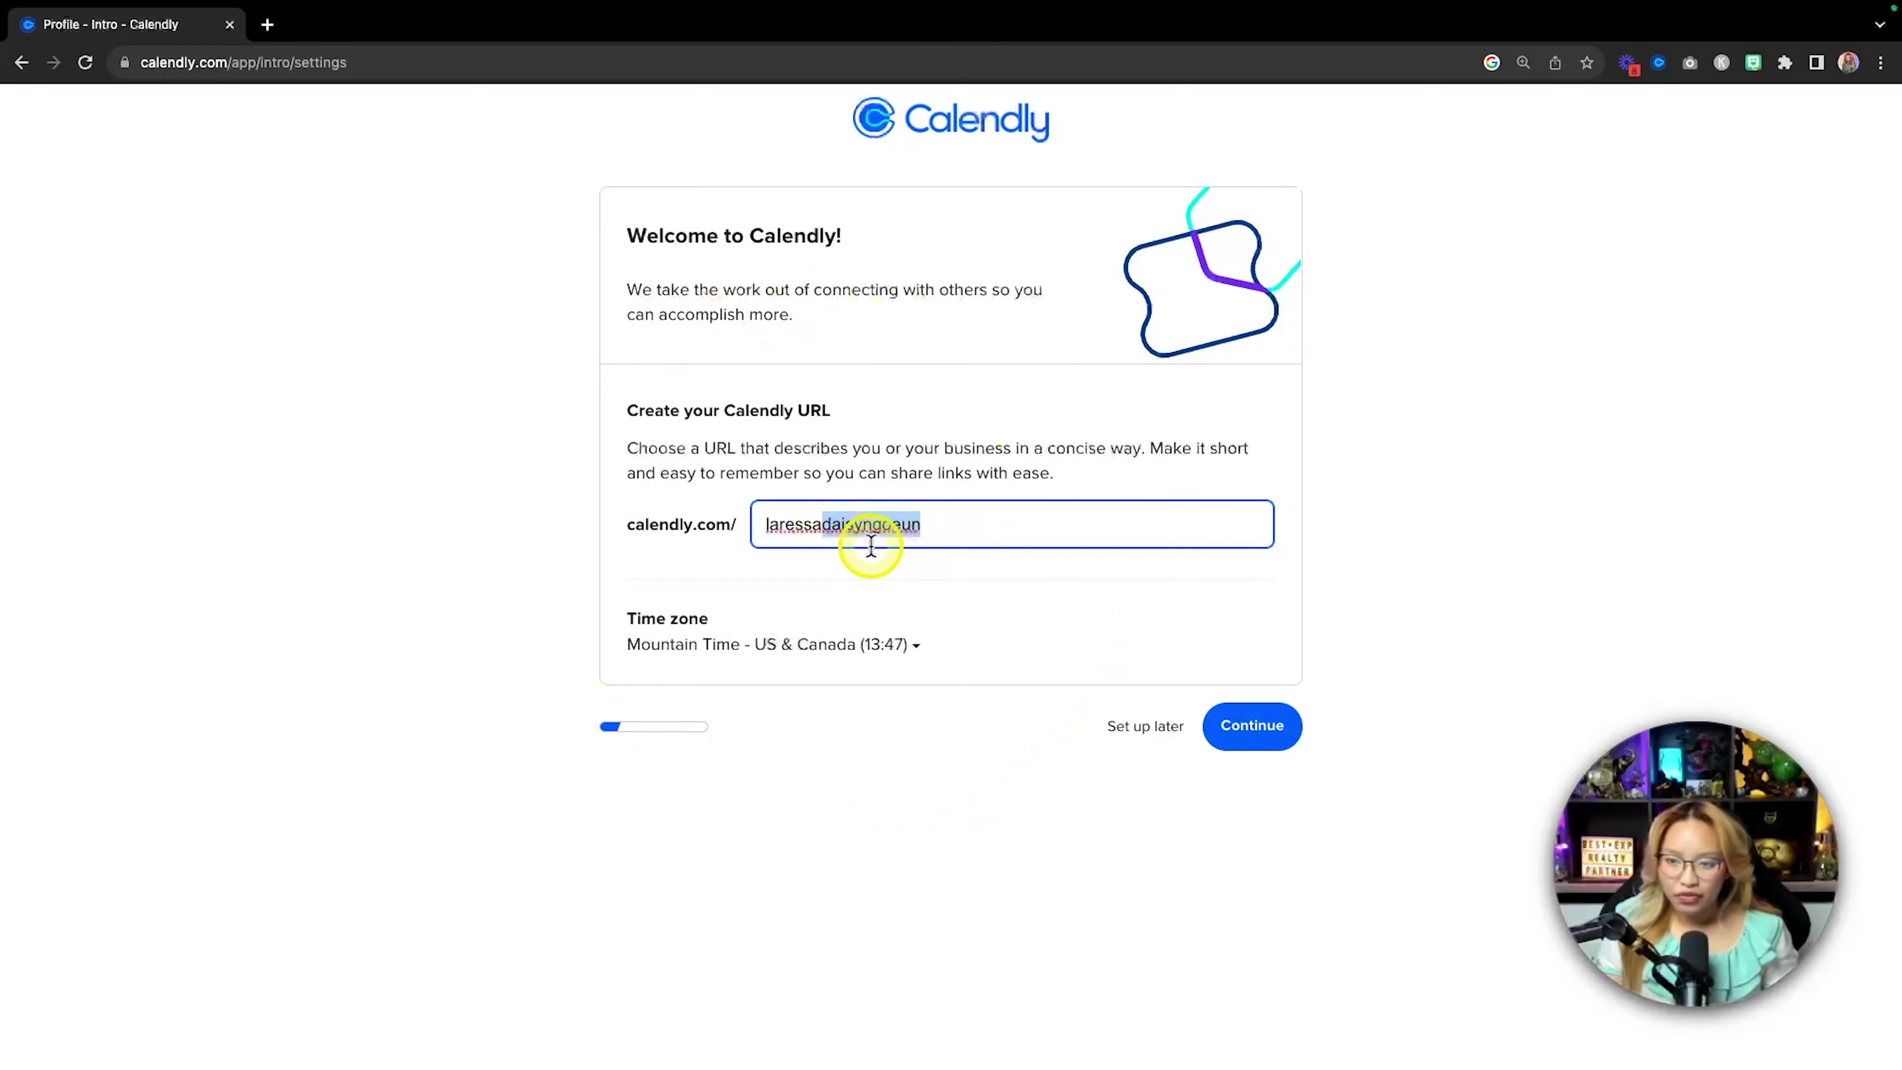
{"action": "key", "text": "BackSpace"}
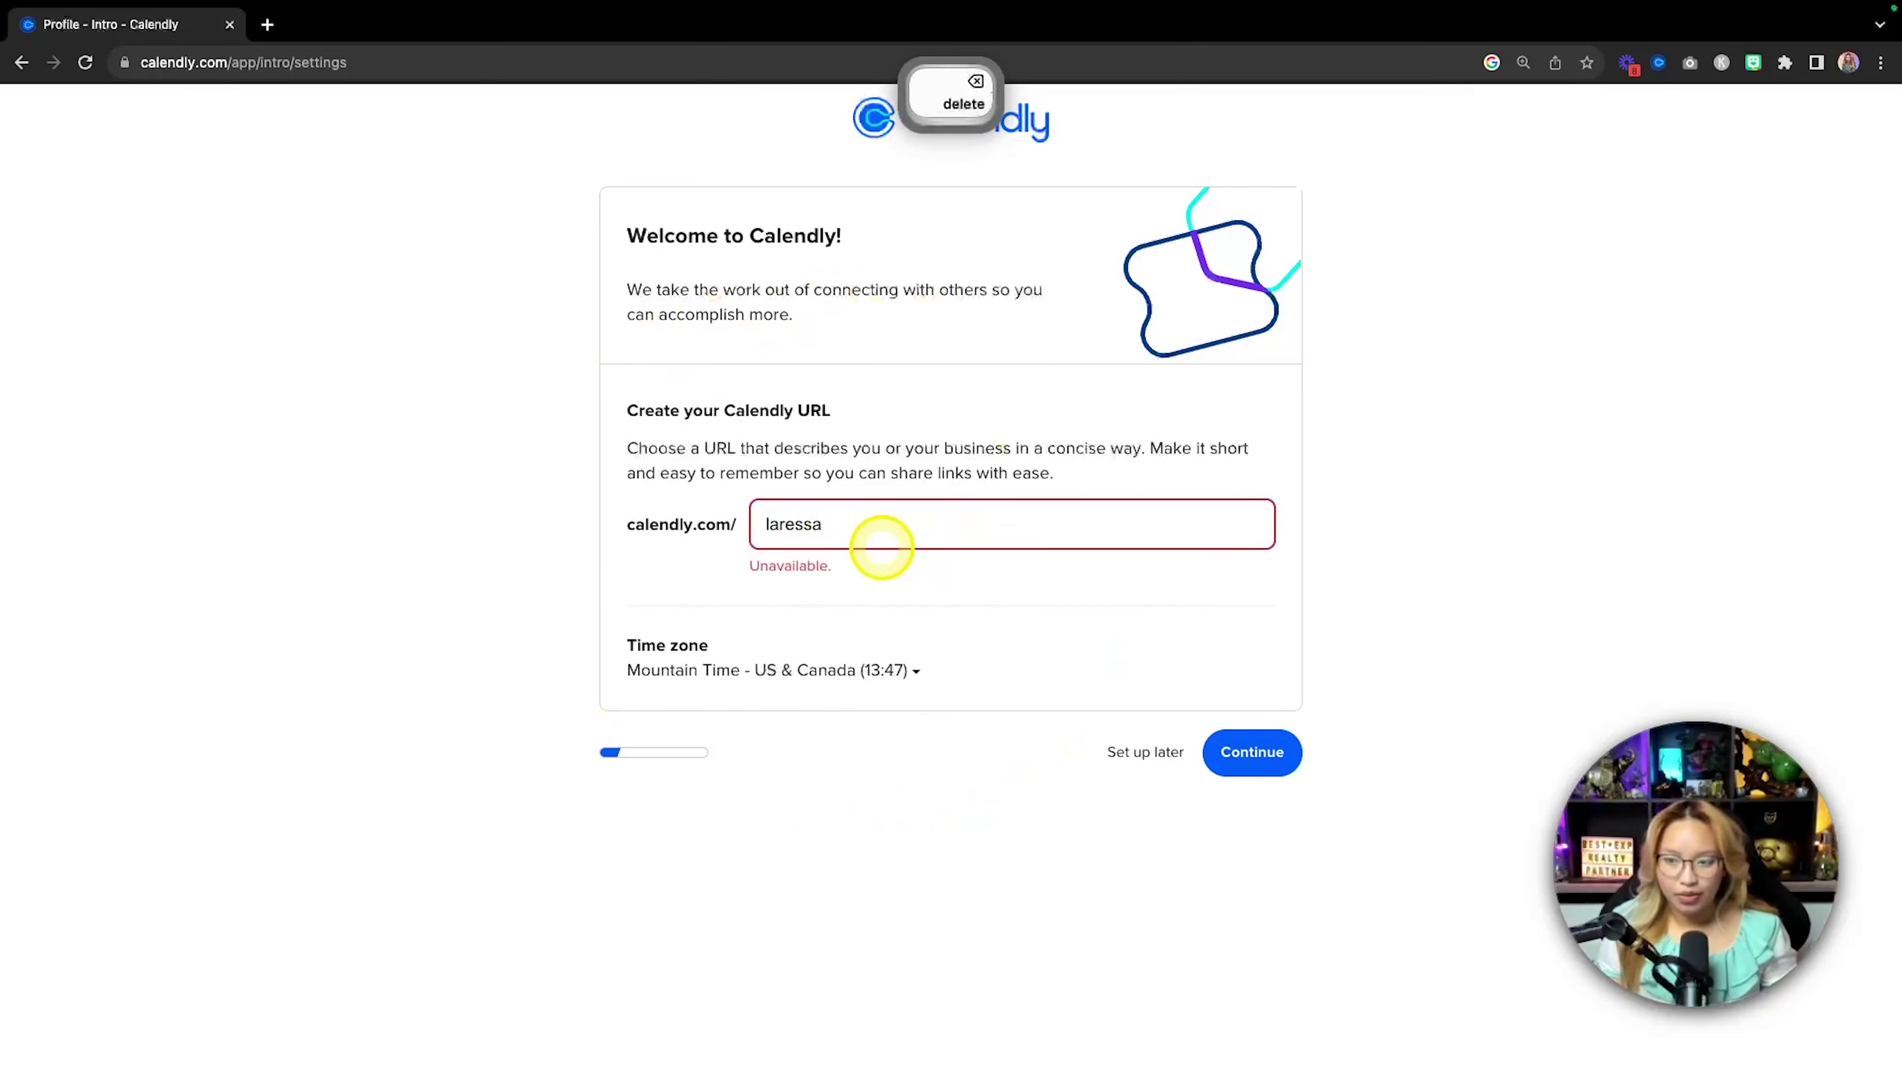
{"action": "type", "text": "tes"}
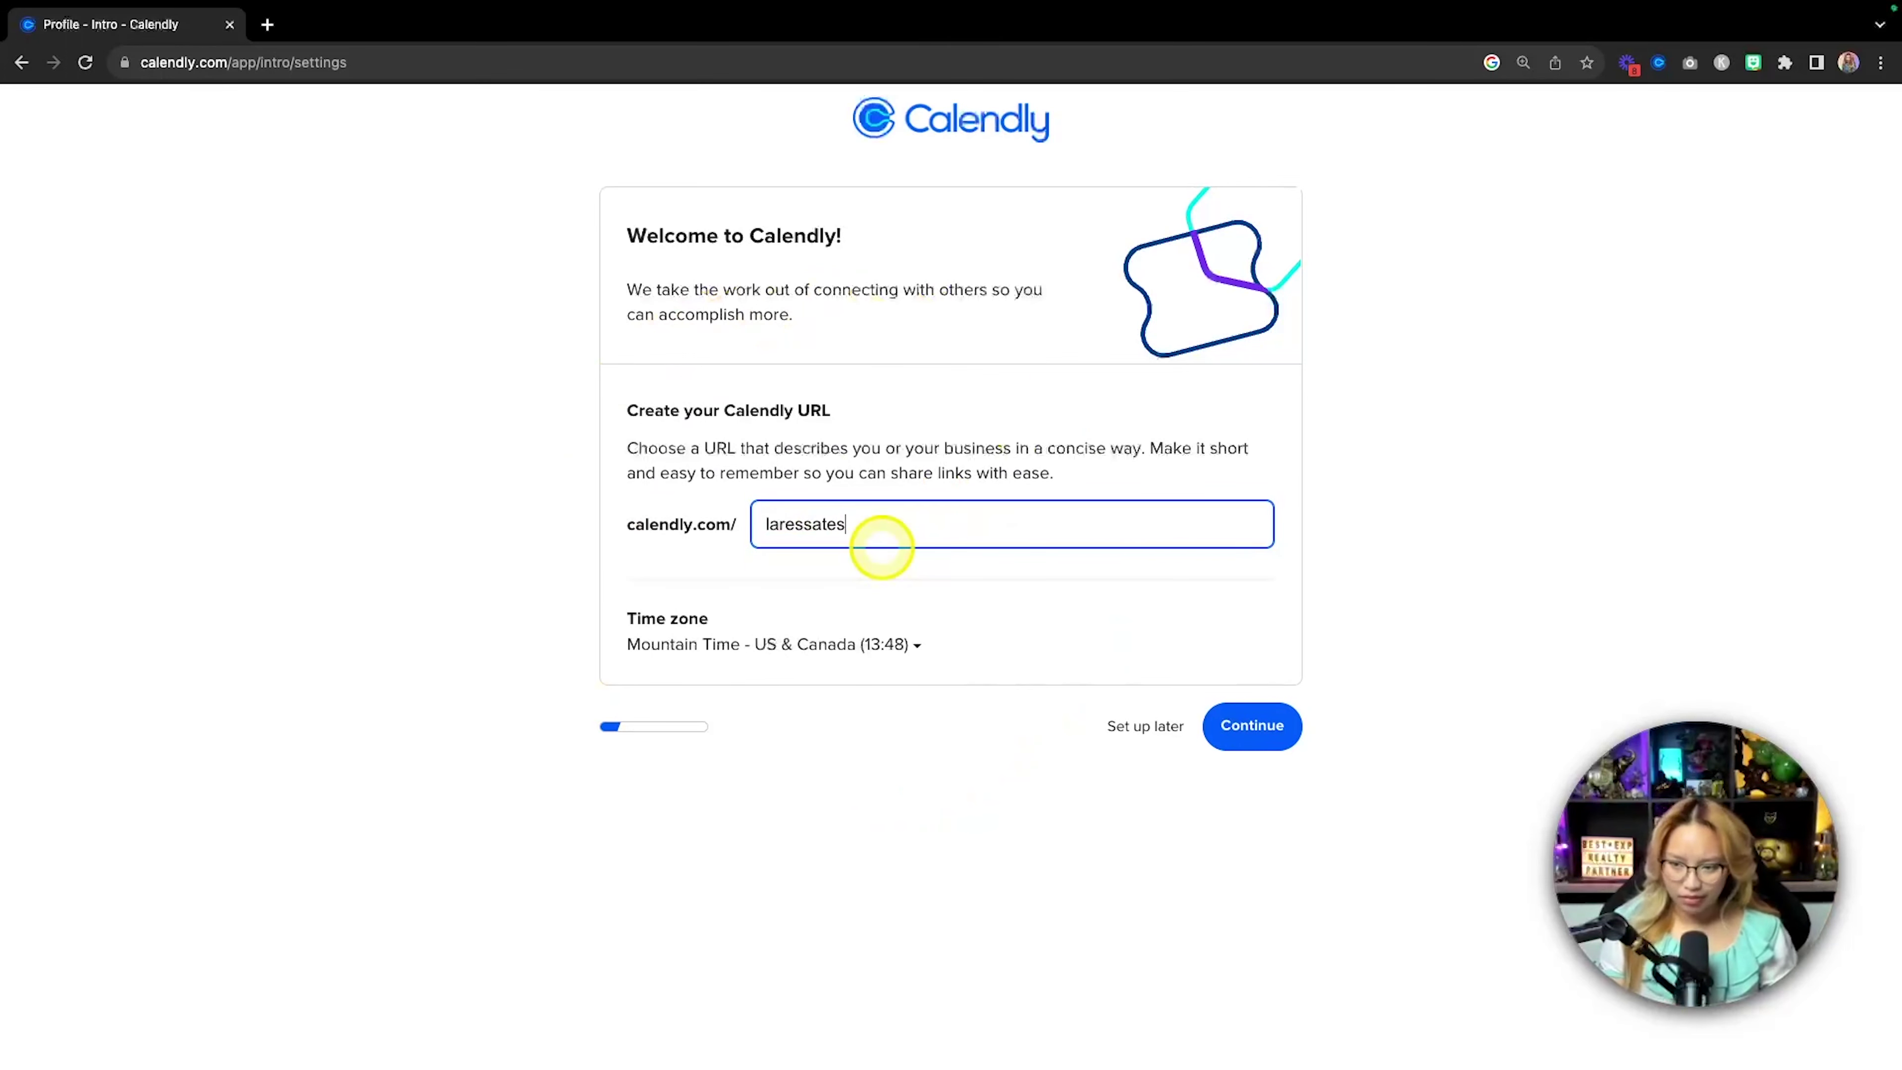
{"action": "type", "text": "t"}
{"action": "key", "text": "super+z"}
{"action": "key", "text": "super+z"}
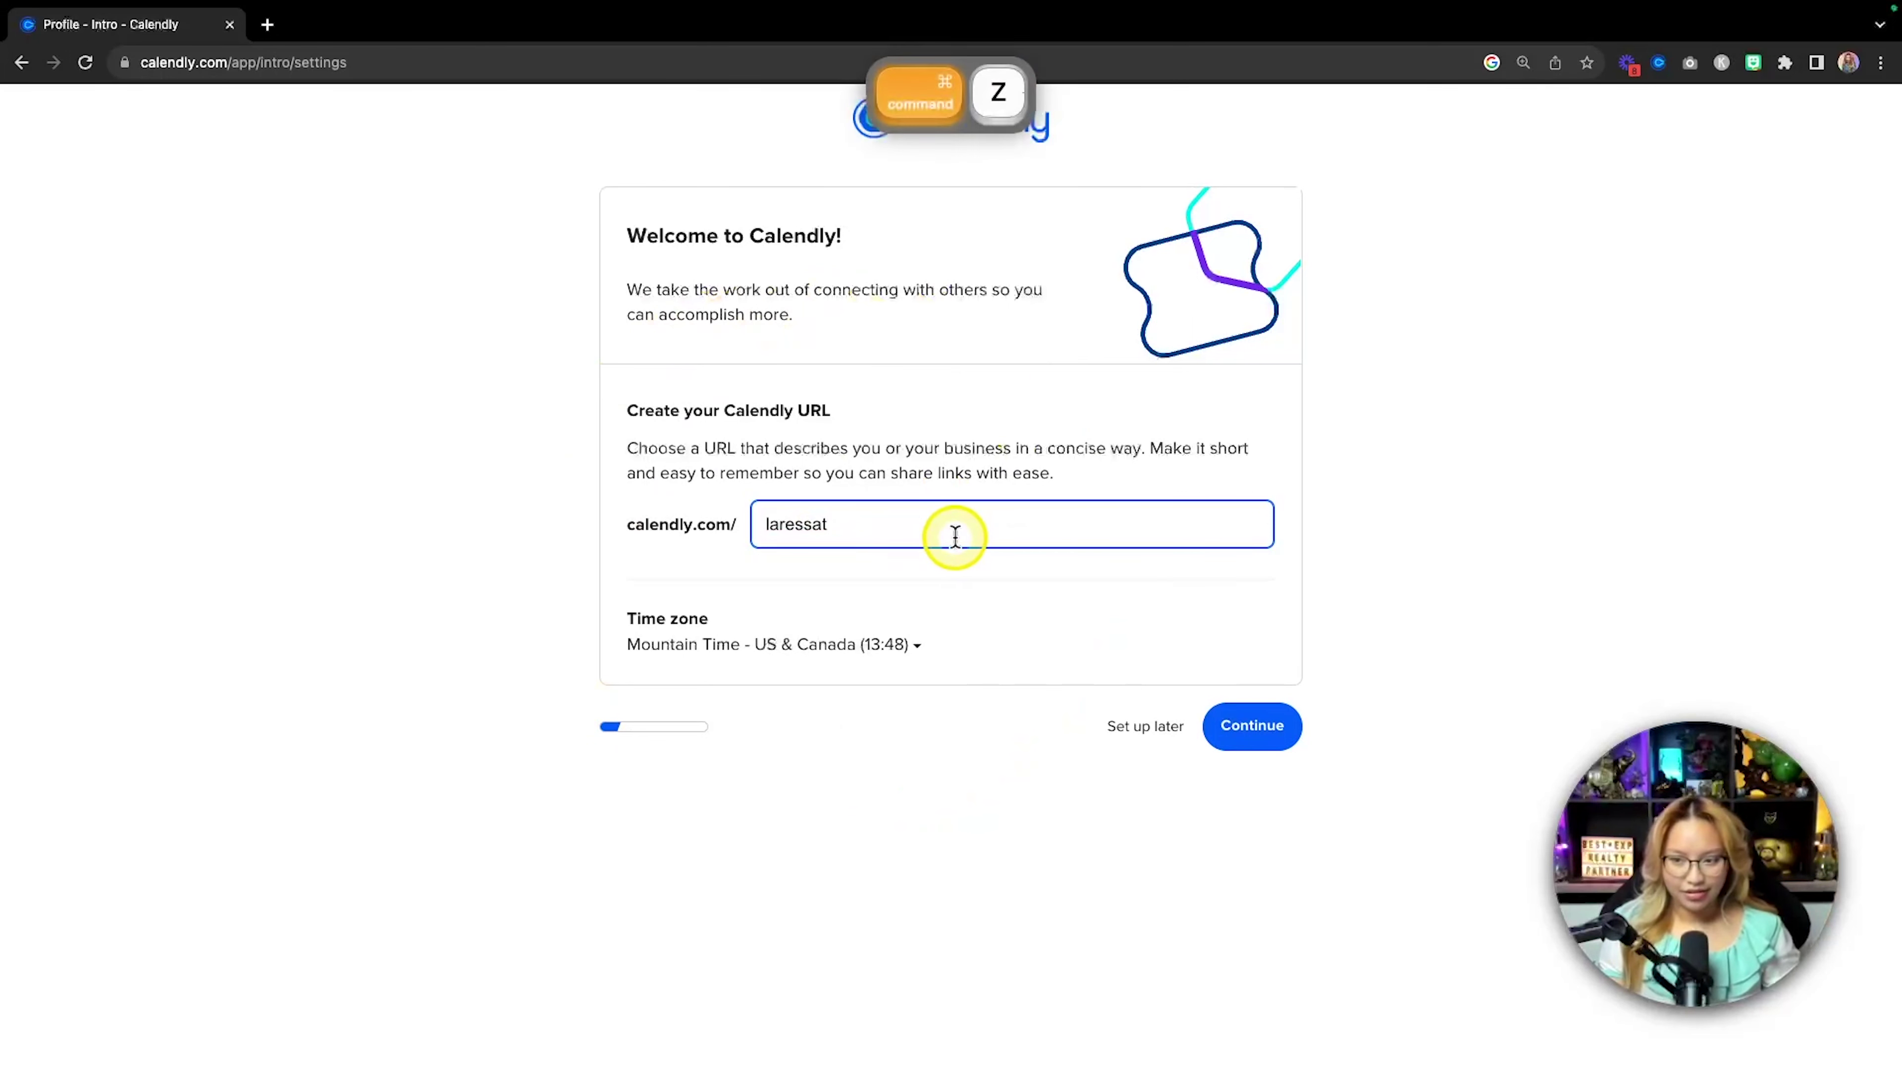
{"action": "key", "text": "super+z"}
{"action": "left_click", "coordinate": [1068, 554]}
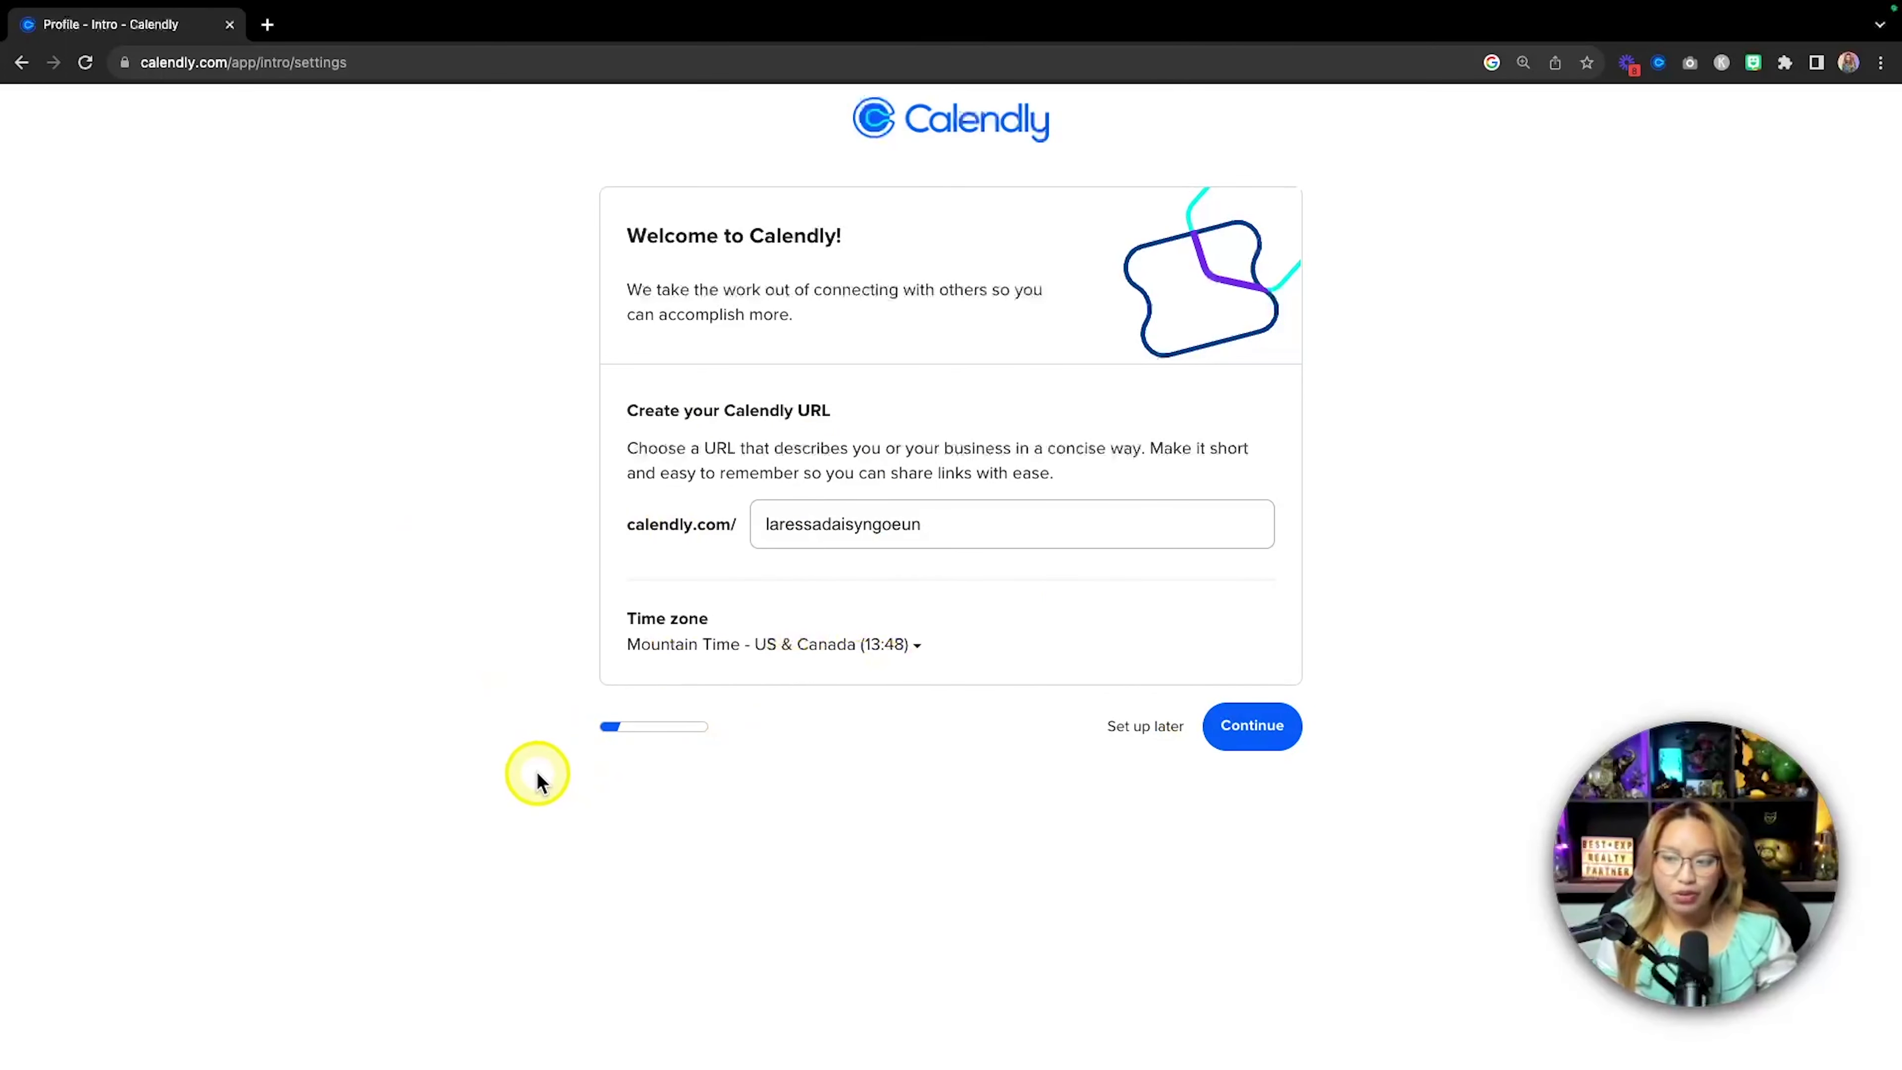
{"action": "left_click", "coordinate": [1281, 730]}
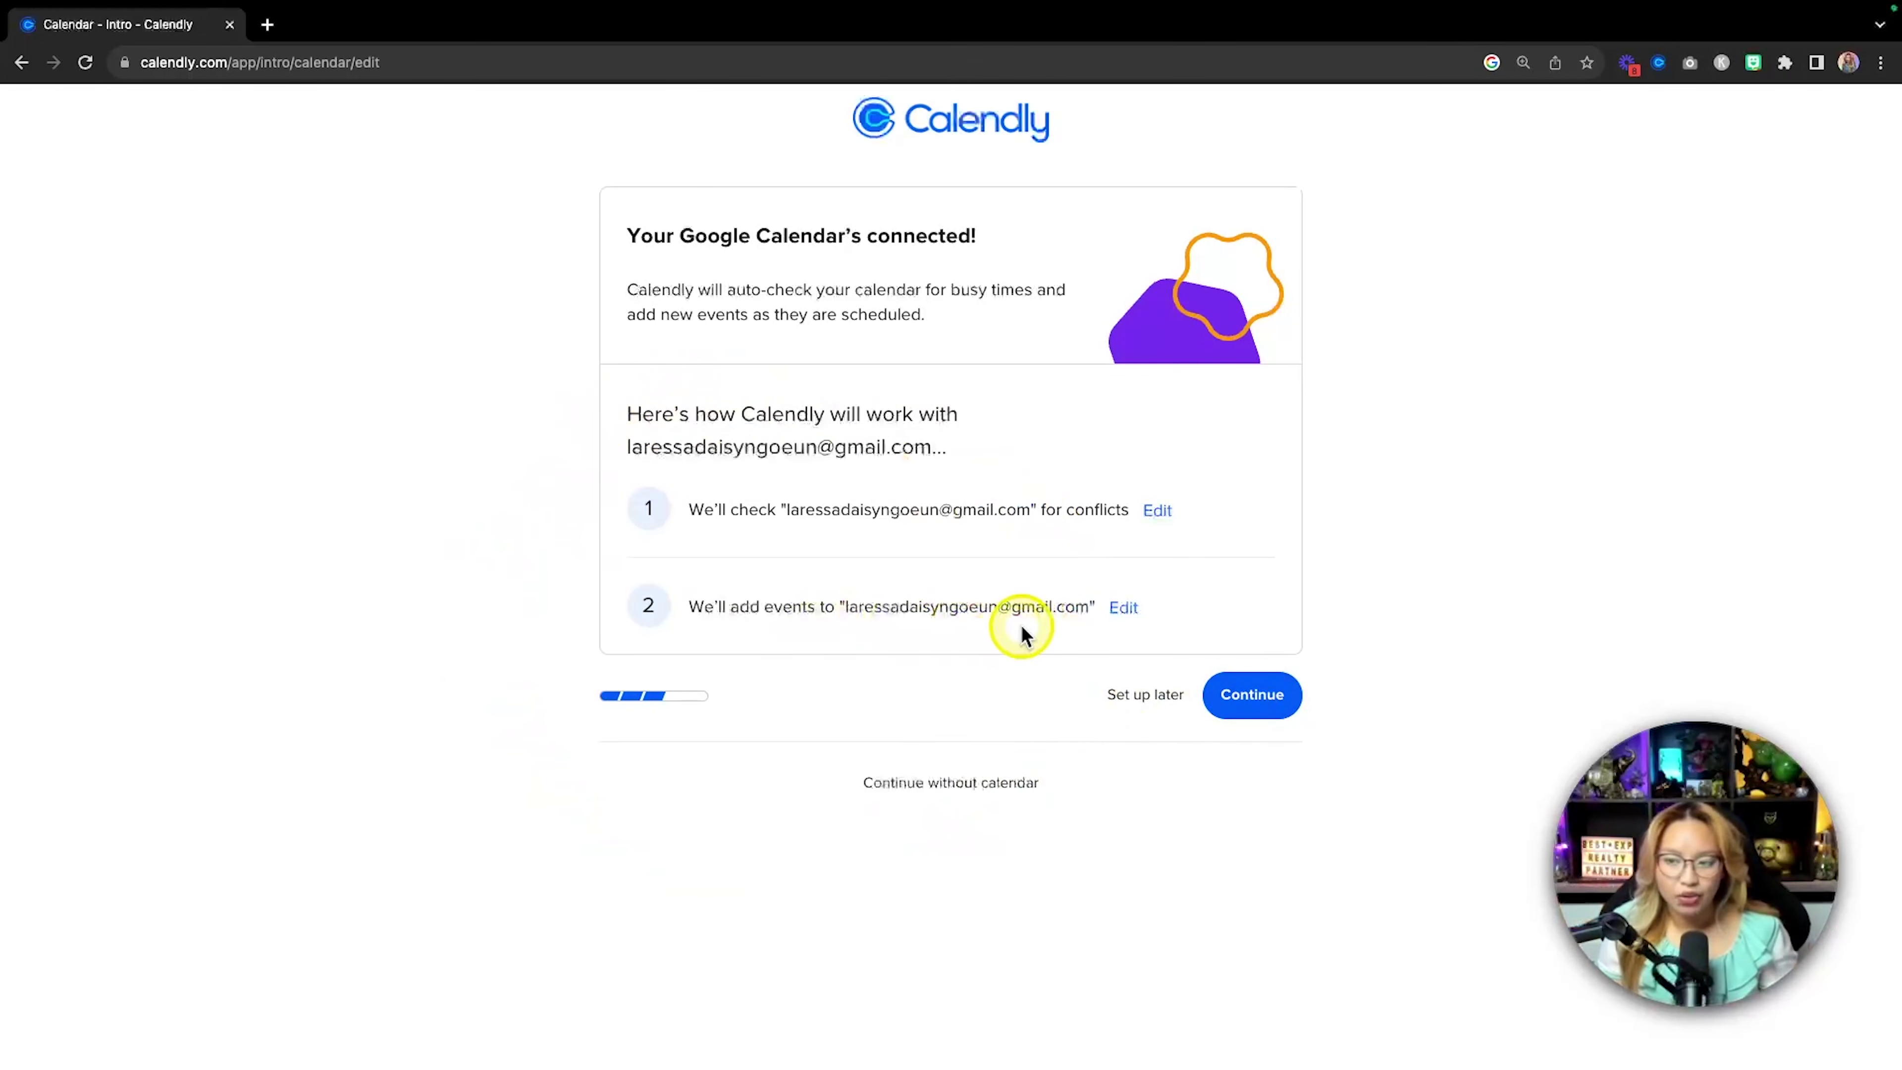
Confirm the connected Google Calendar to reach the 09:00–17:00 weekday availability step.
{"action": "left_click", "coordinate": [1273, 697]}
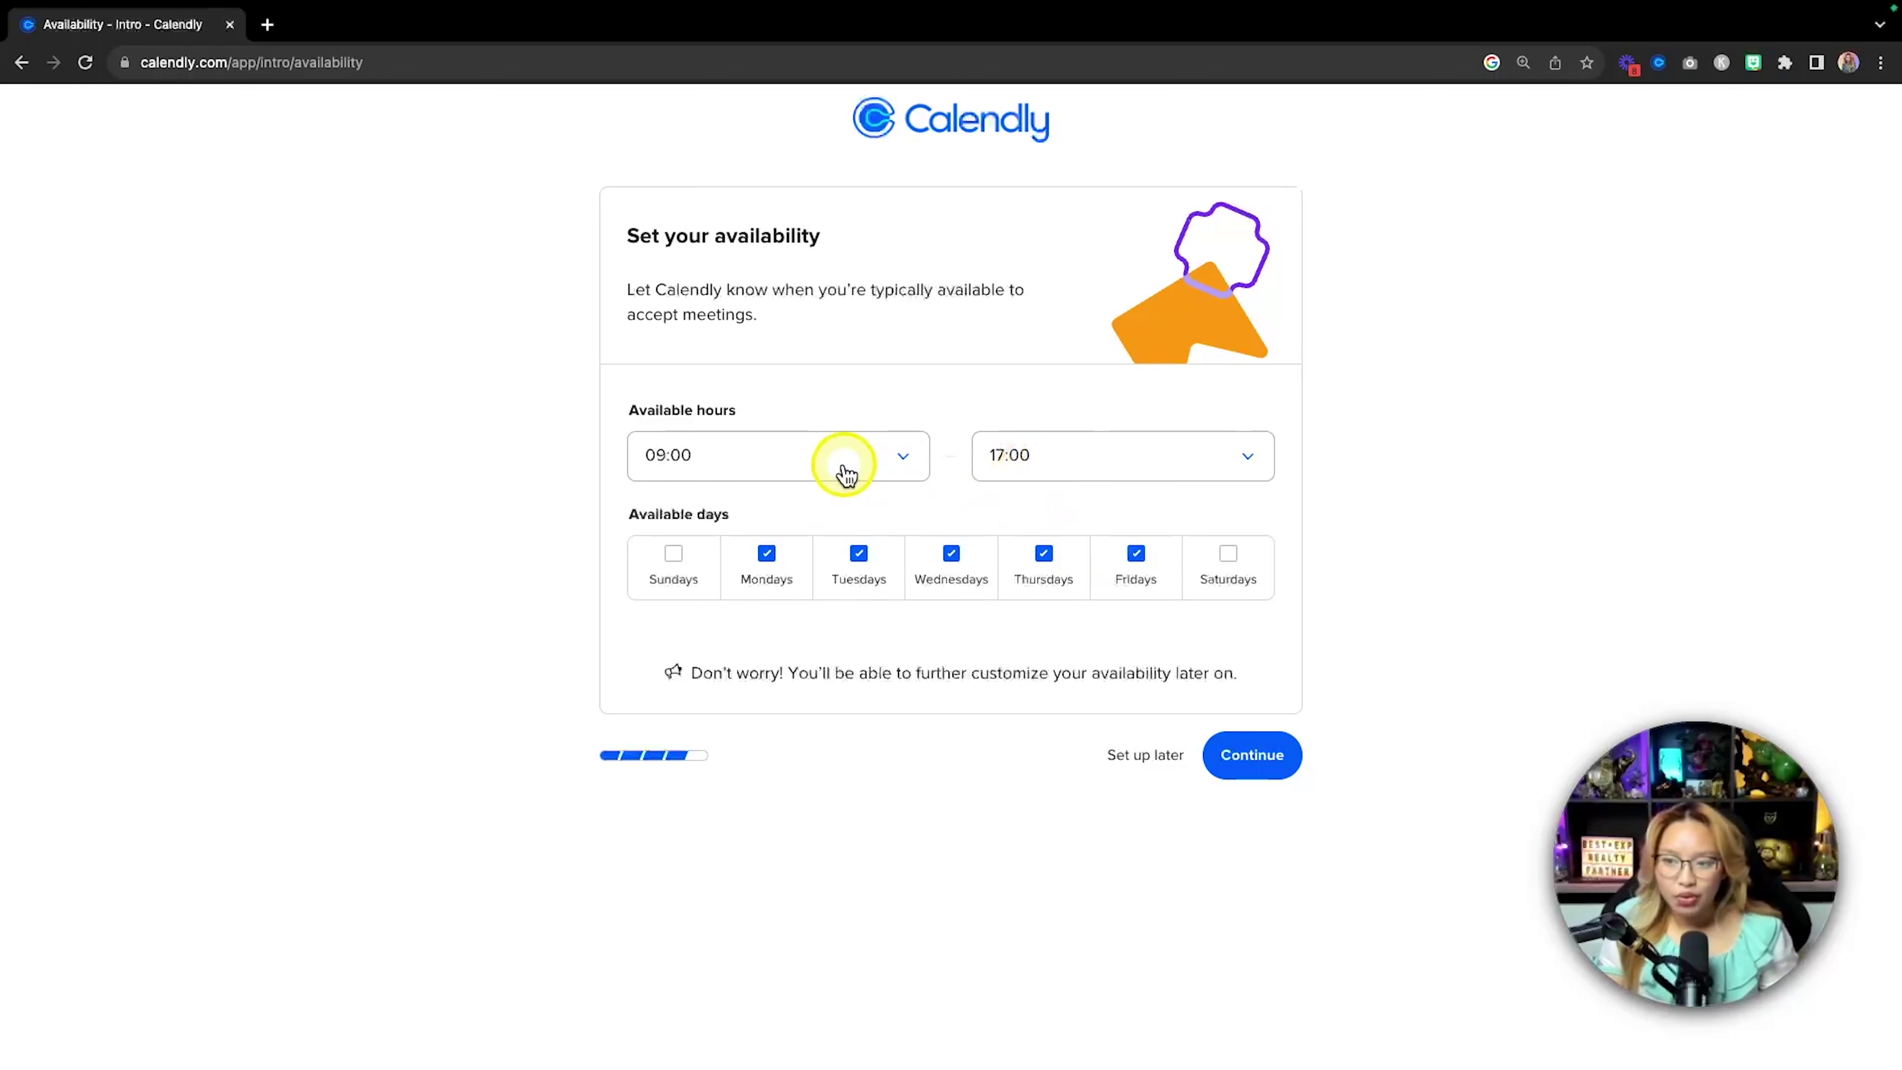
Accept 09:00–17:00 weekday availability, choose Sales + Marketing as the role, and finish setup.
{"action": "left_click", "coordinate": [1250, 756]}
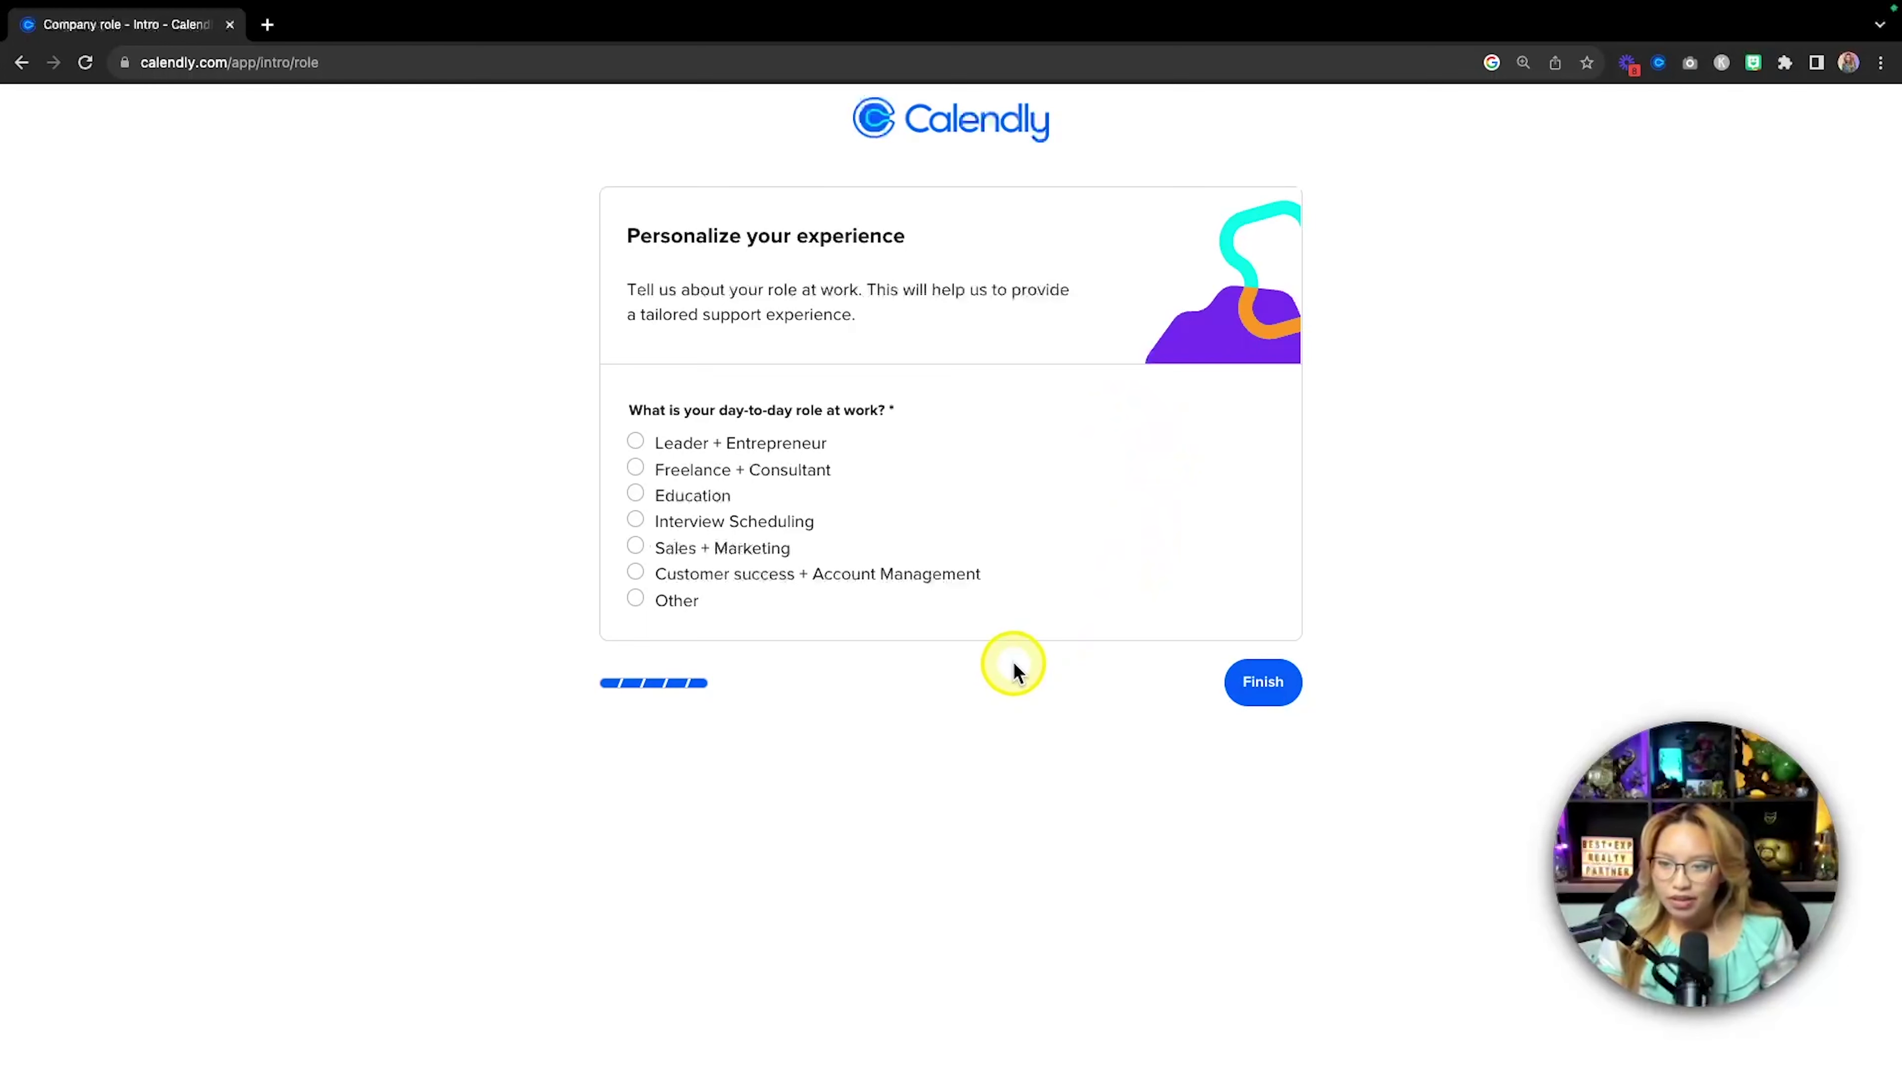
{"action": "left_click", "coordinate": [635, 546]}
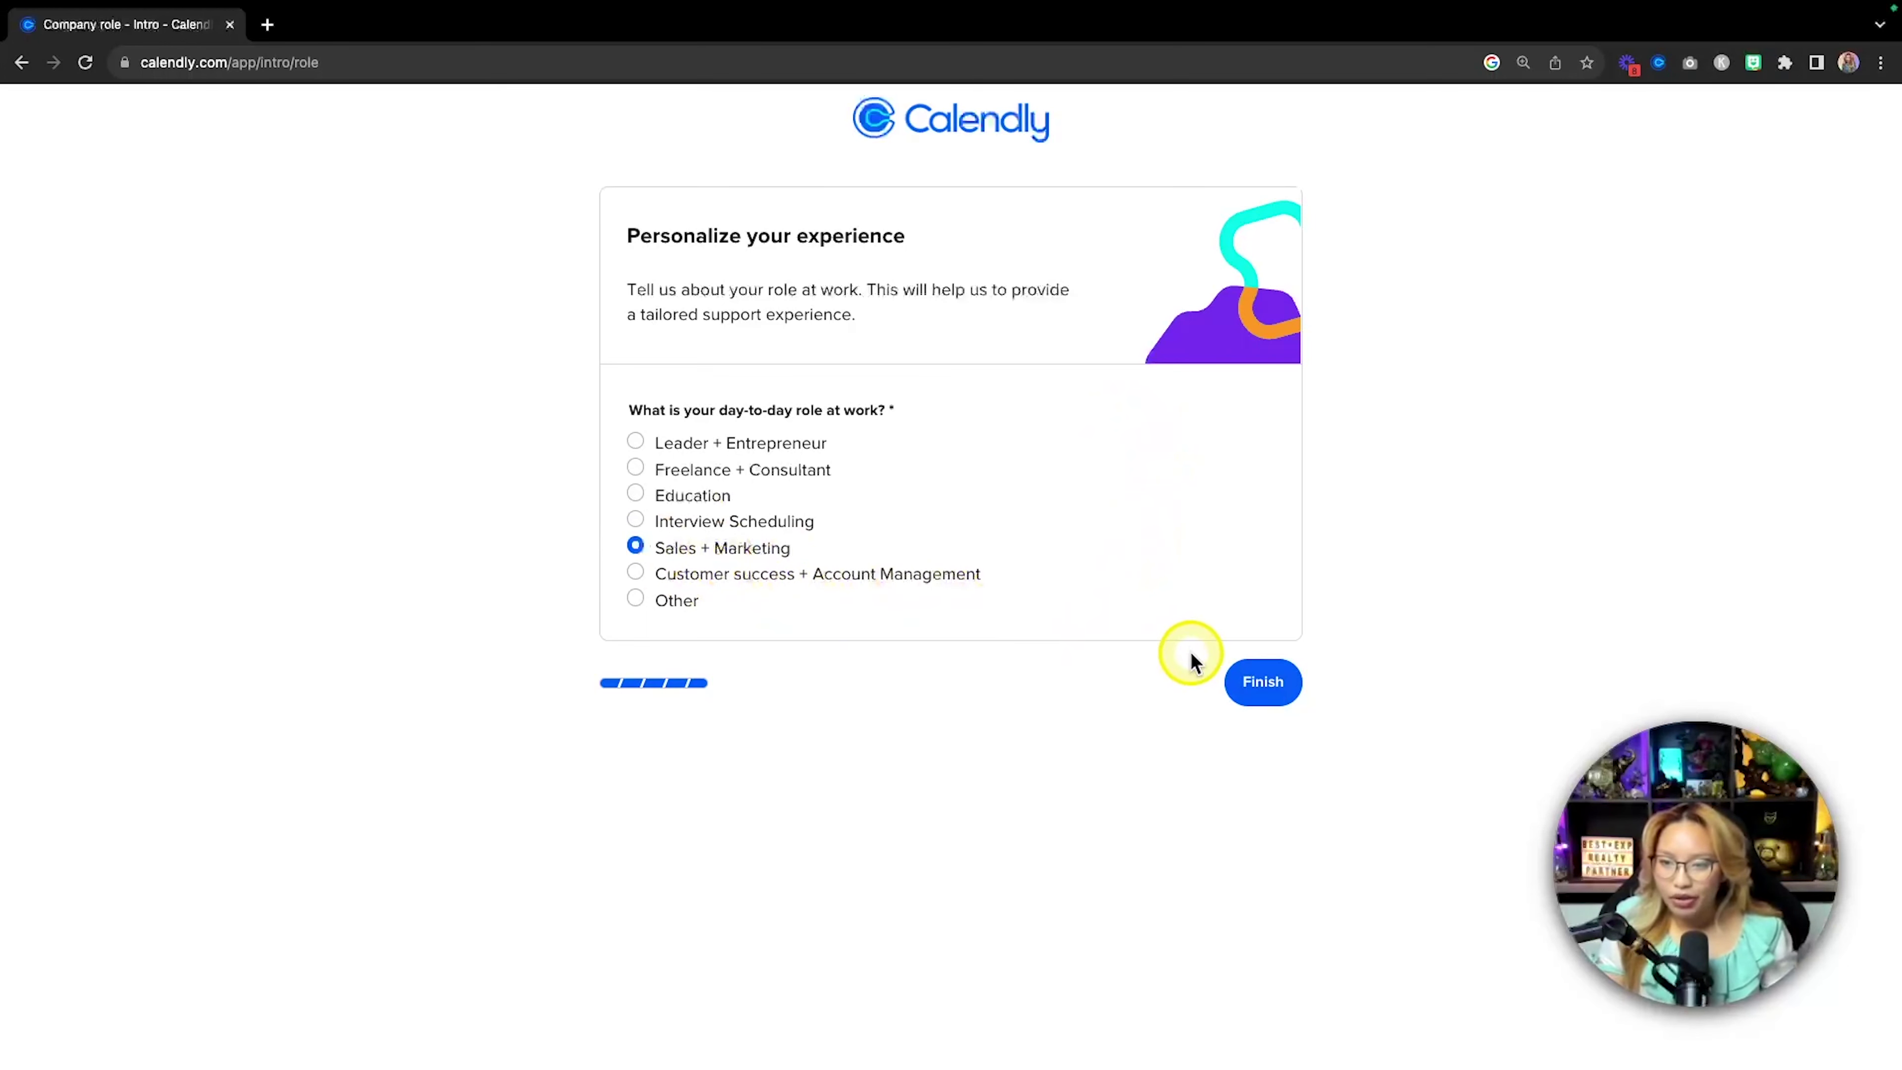
{"action": "left_click", "coordinate": [1262, 683]}
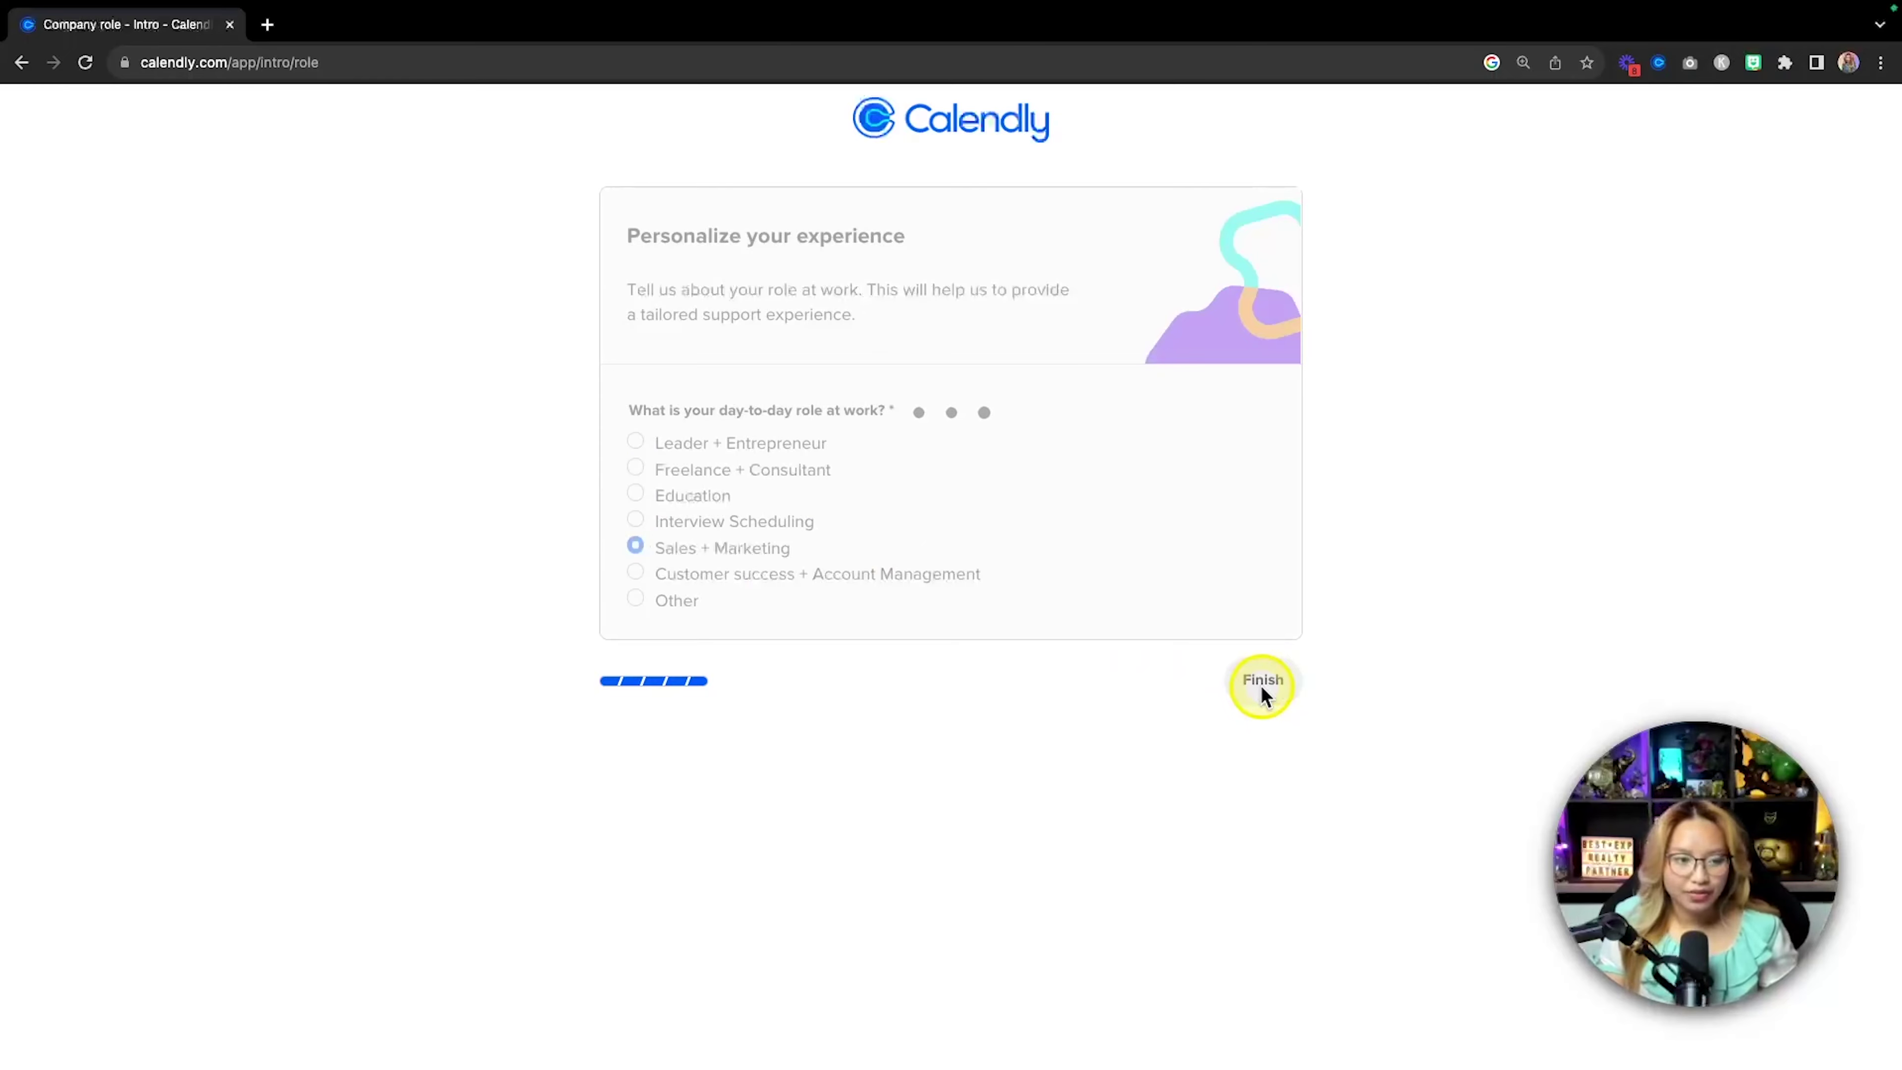
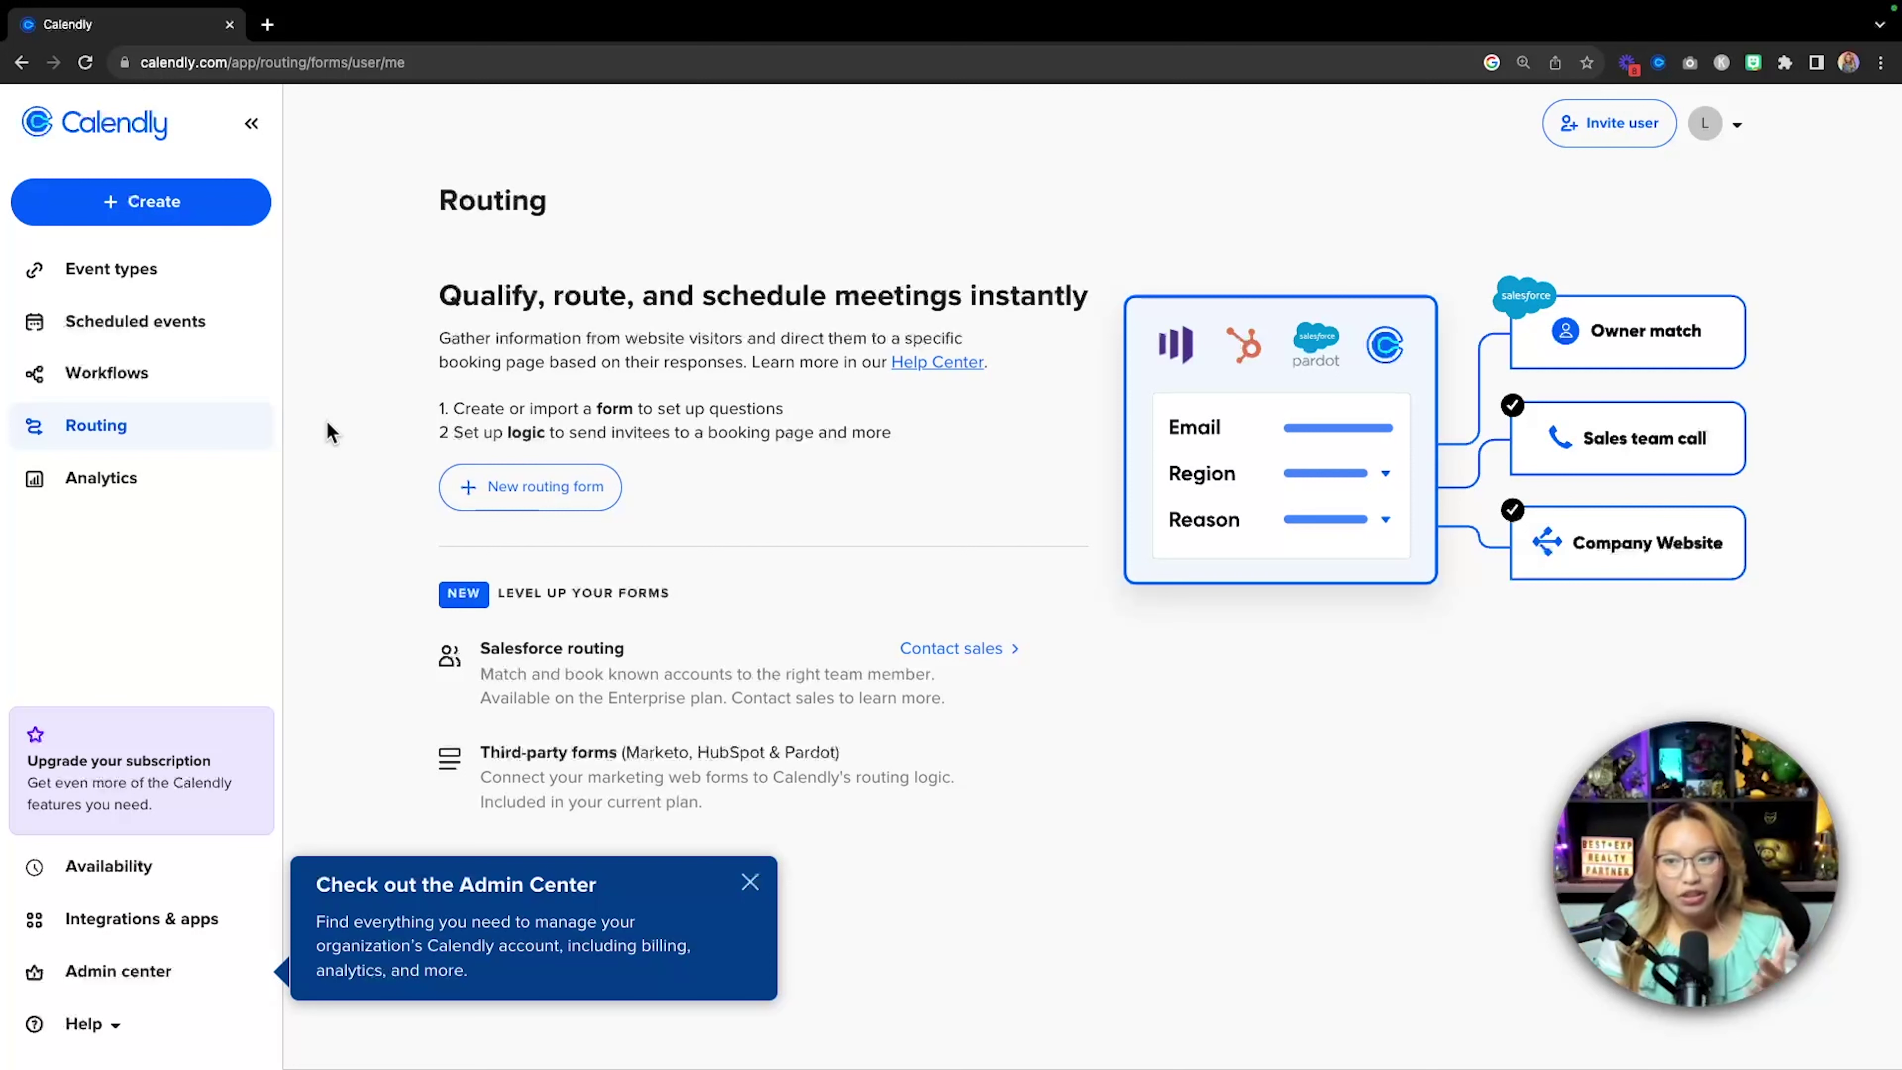
Open Analytics from the sidebar, showing the last 30 days with zero events.
{"action": "left_click", "coordinate": [344, 452]}
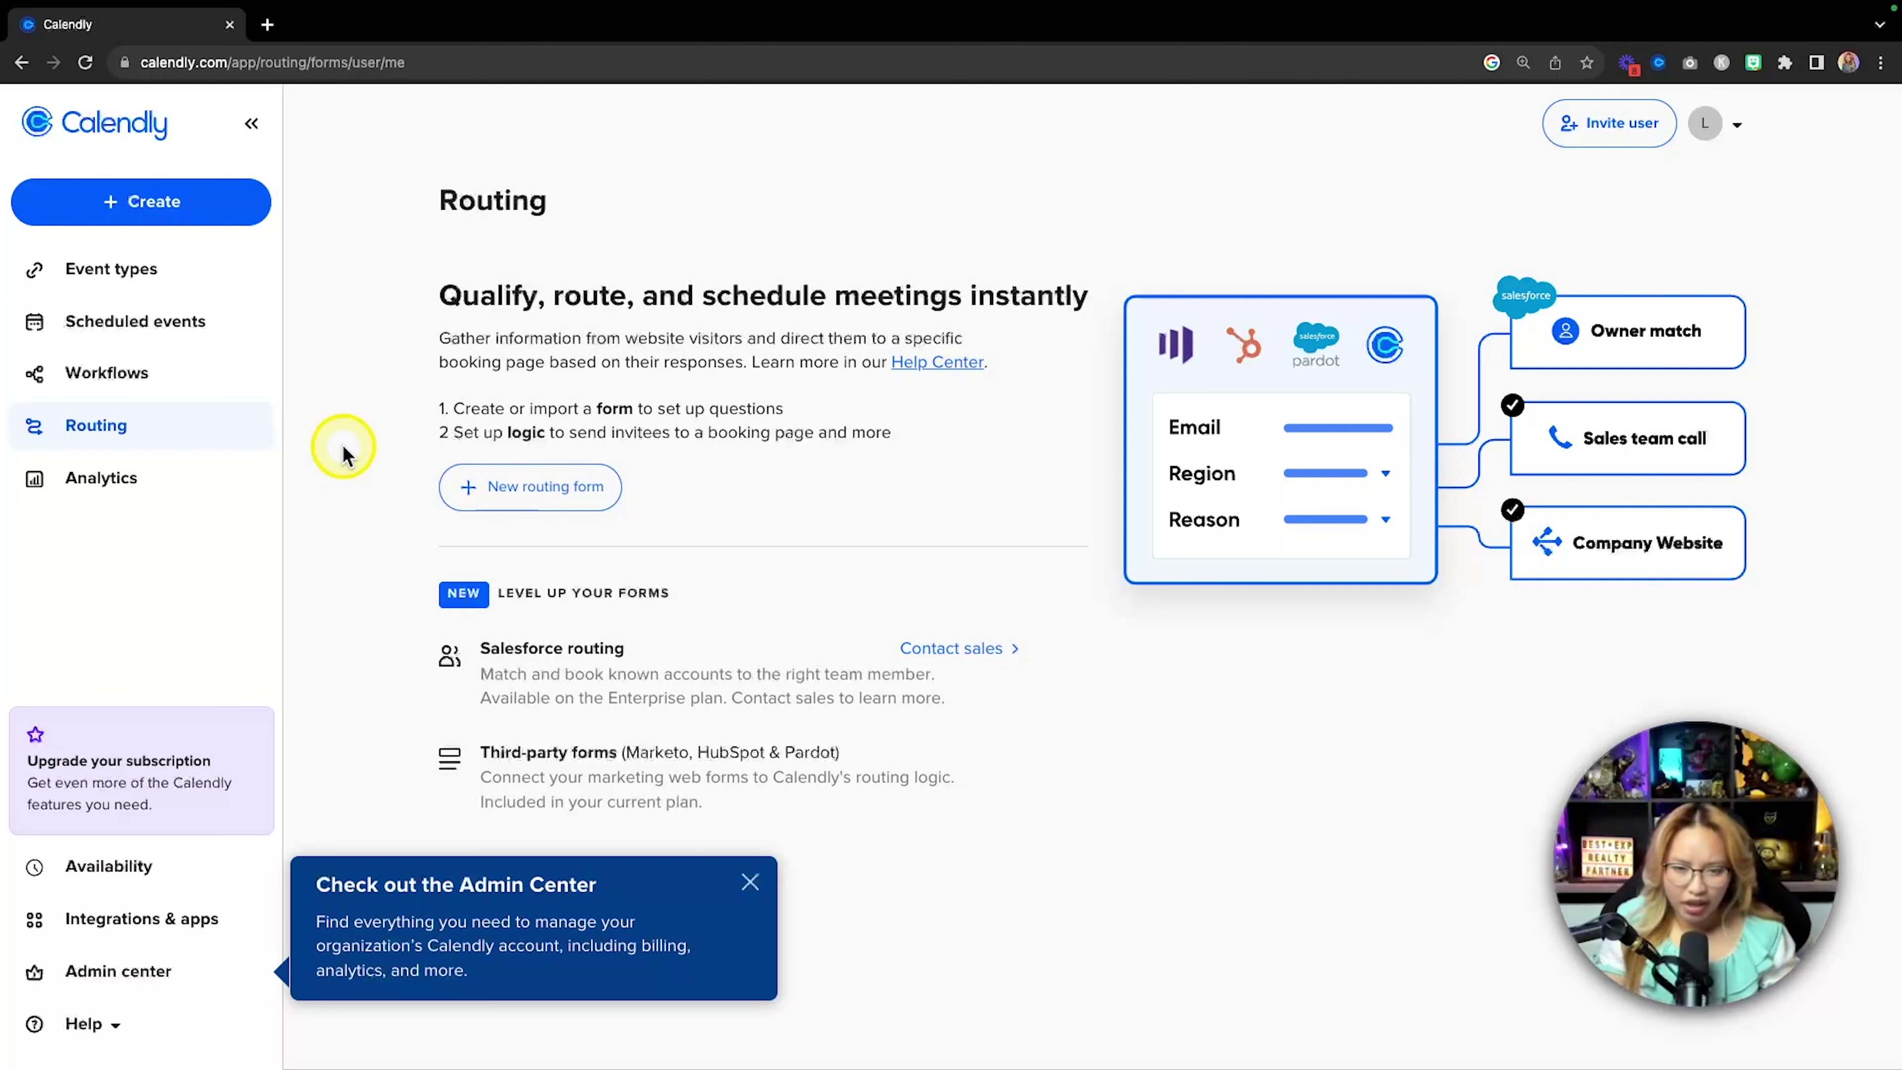
{"action": "left_click", "coordinate": [161, 493]}
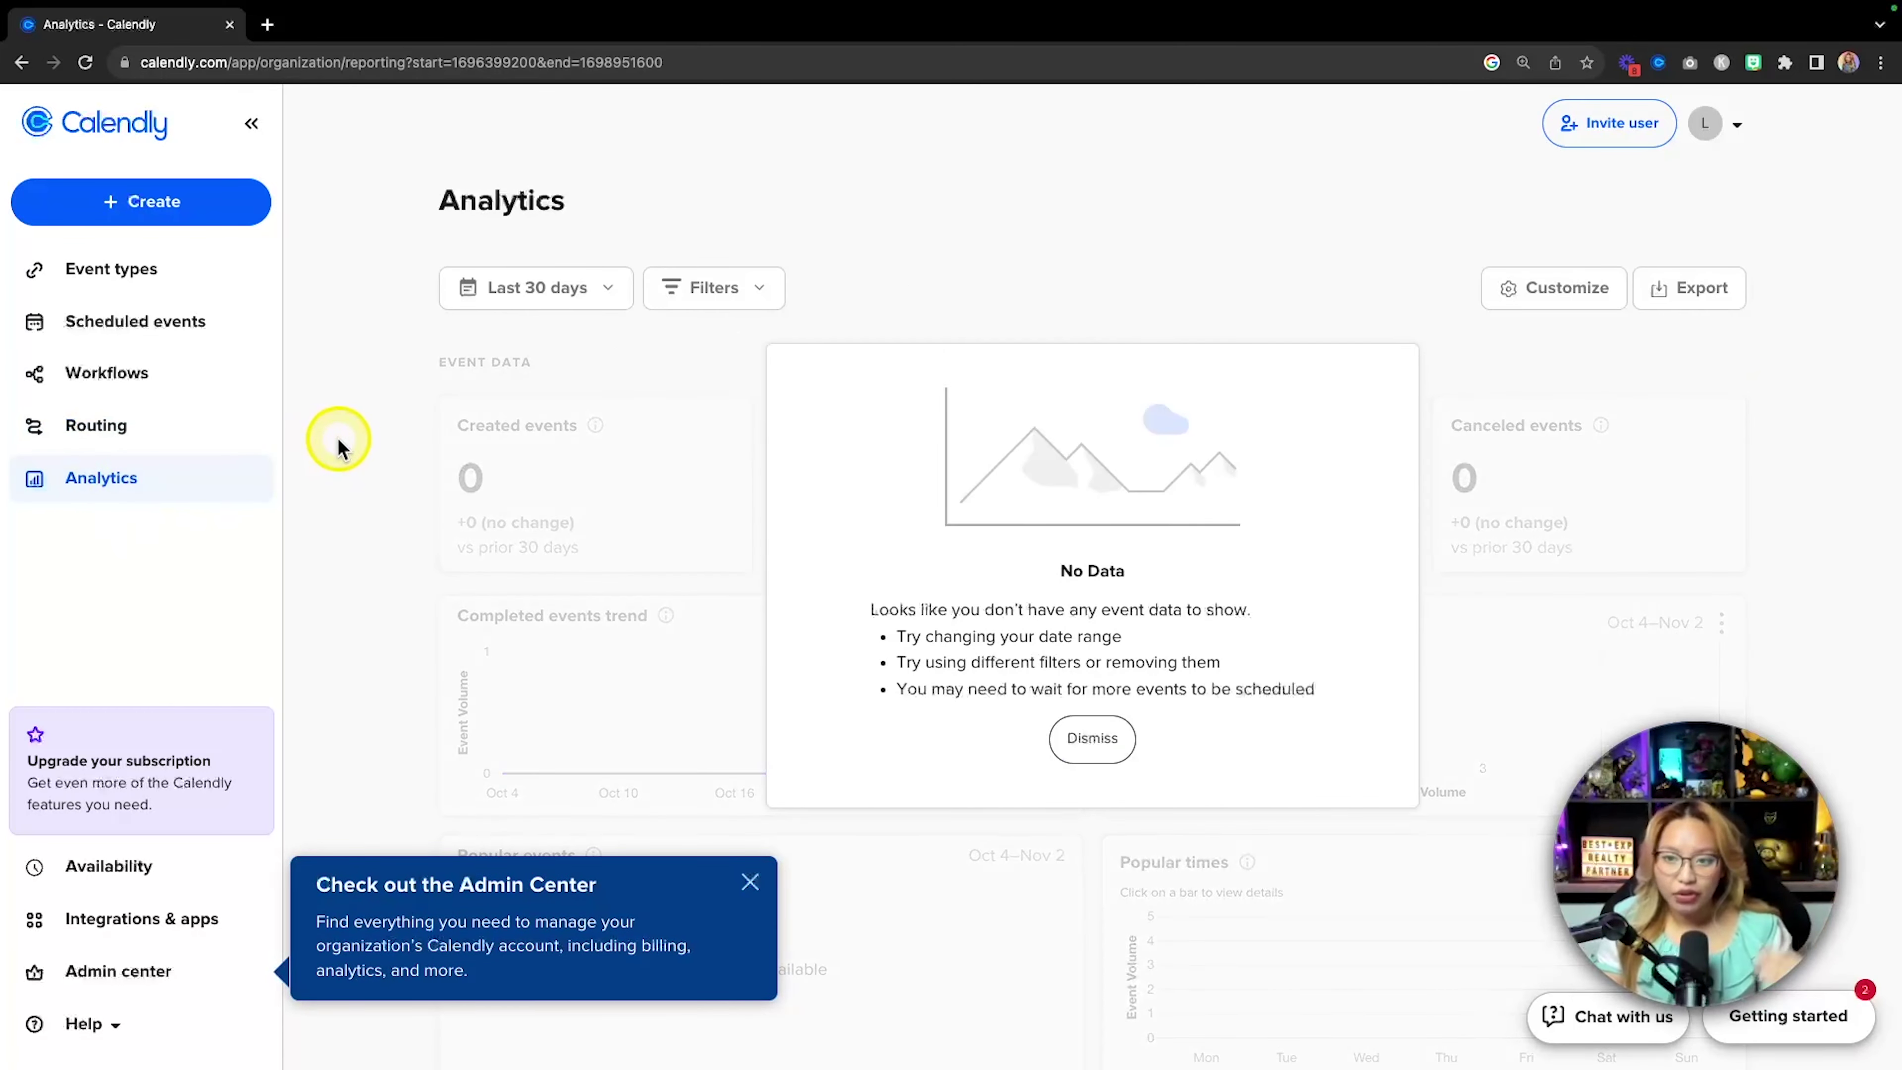
Dismiss the No Data notice and Admin Center tip, then scroll through the empty event charts.
{"action": "left_click", "coordinate": [1103, 753]}
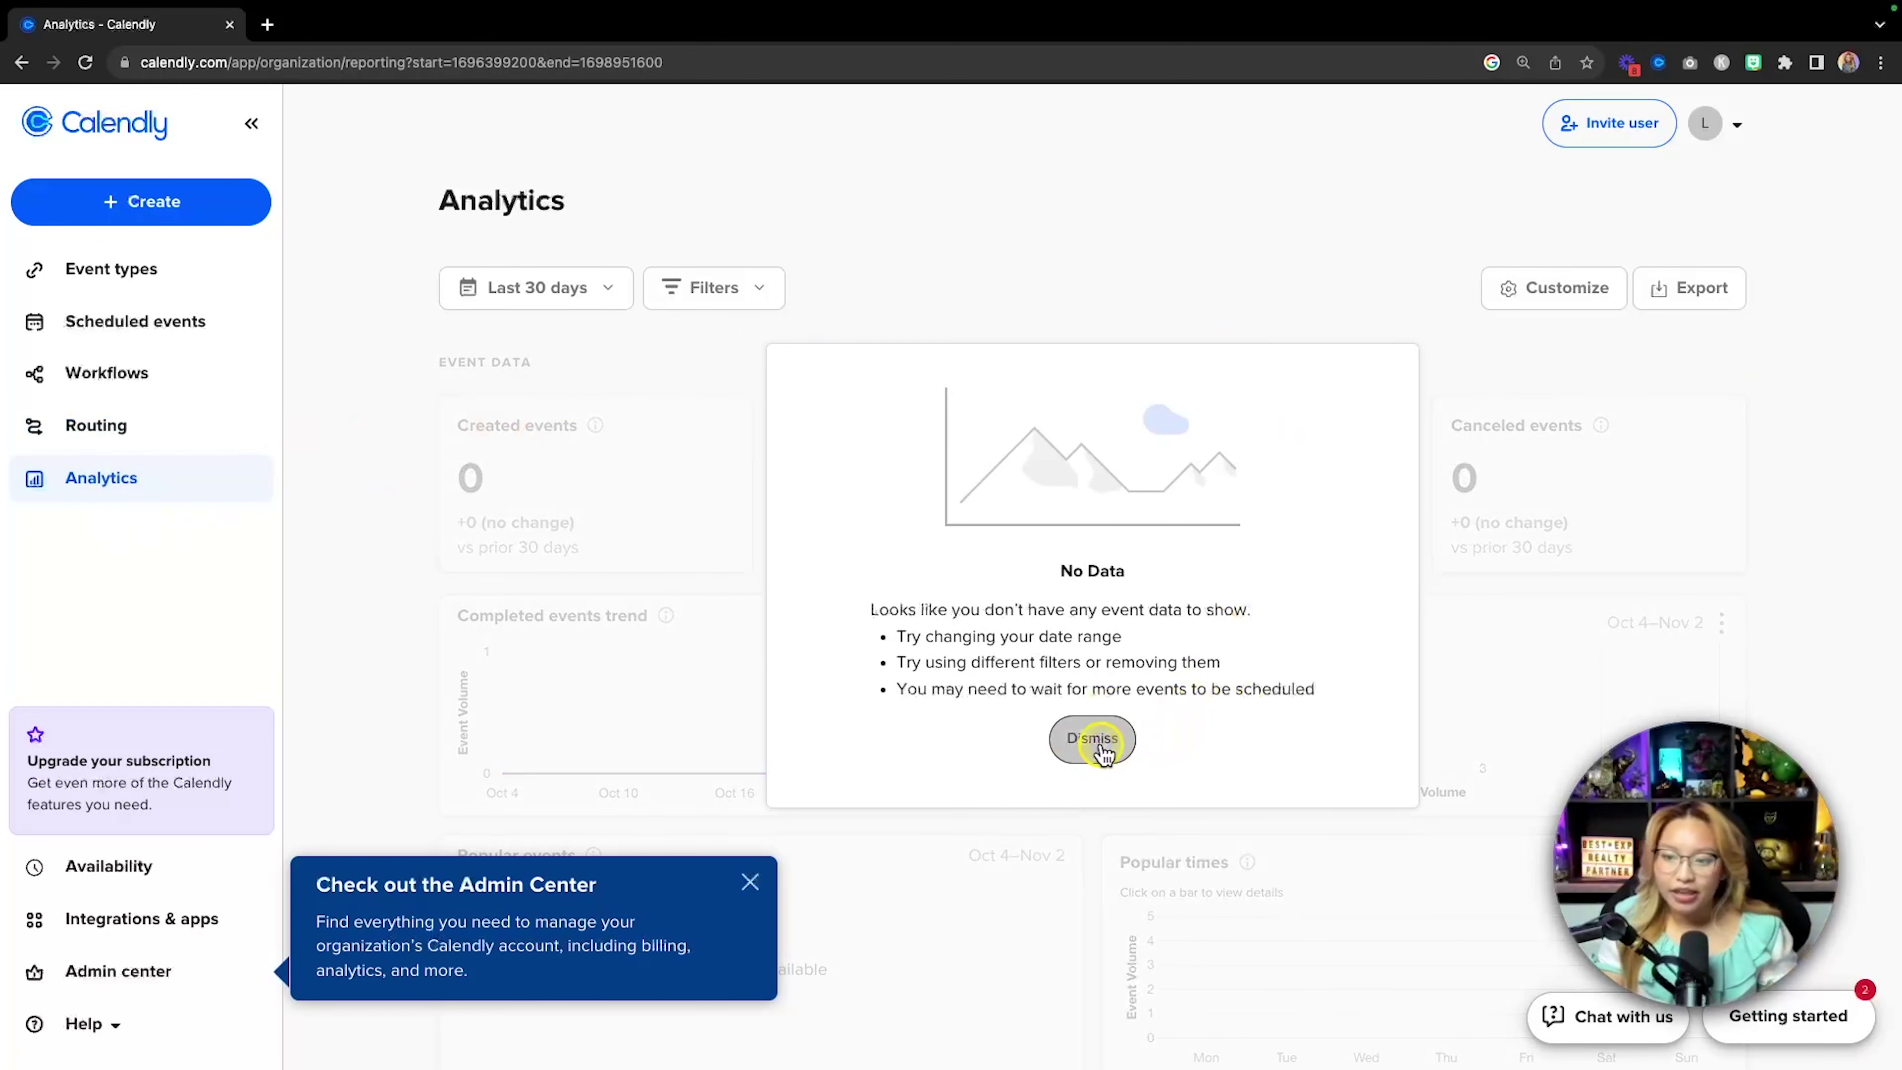
{"action": "left_click", "coordinate": [750, 882]}
{"action": "scroll", "coordinate": [1095, 374], "scroll_direction": "down", "scroll_amount": 5}
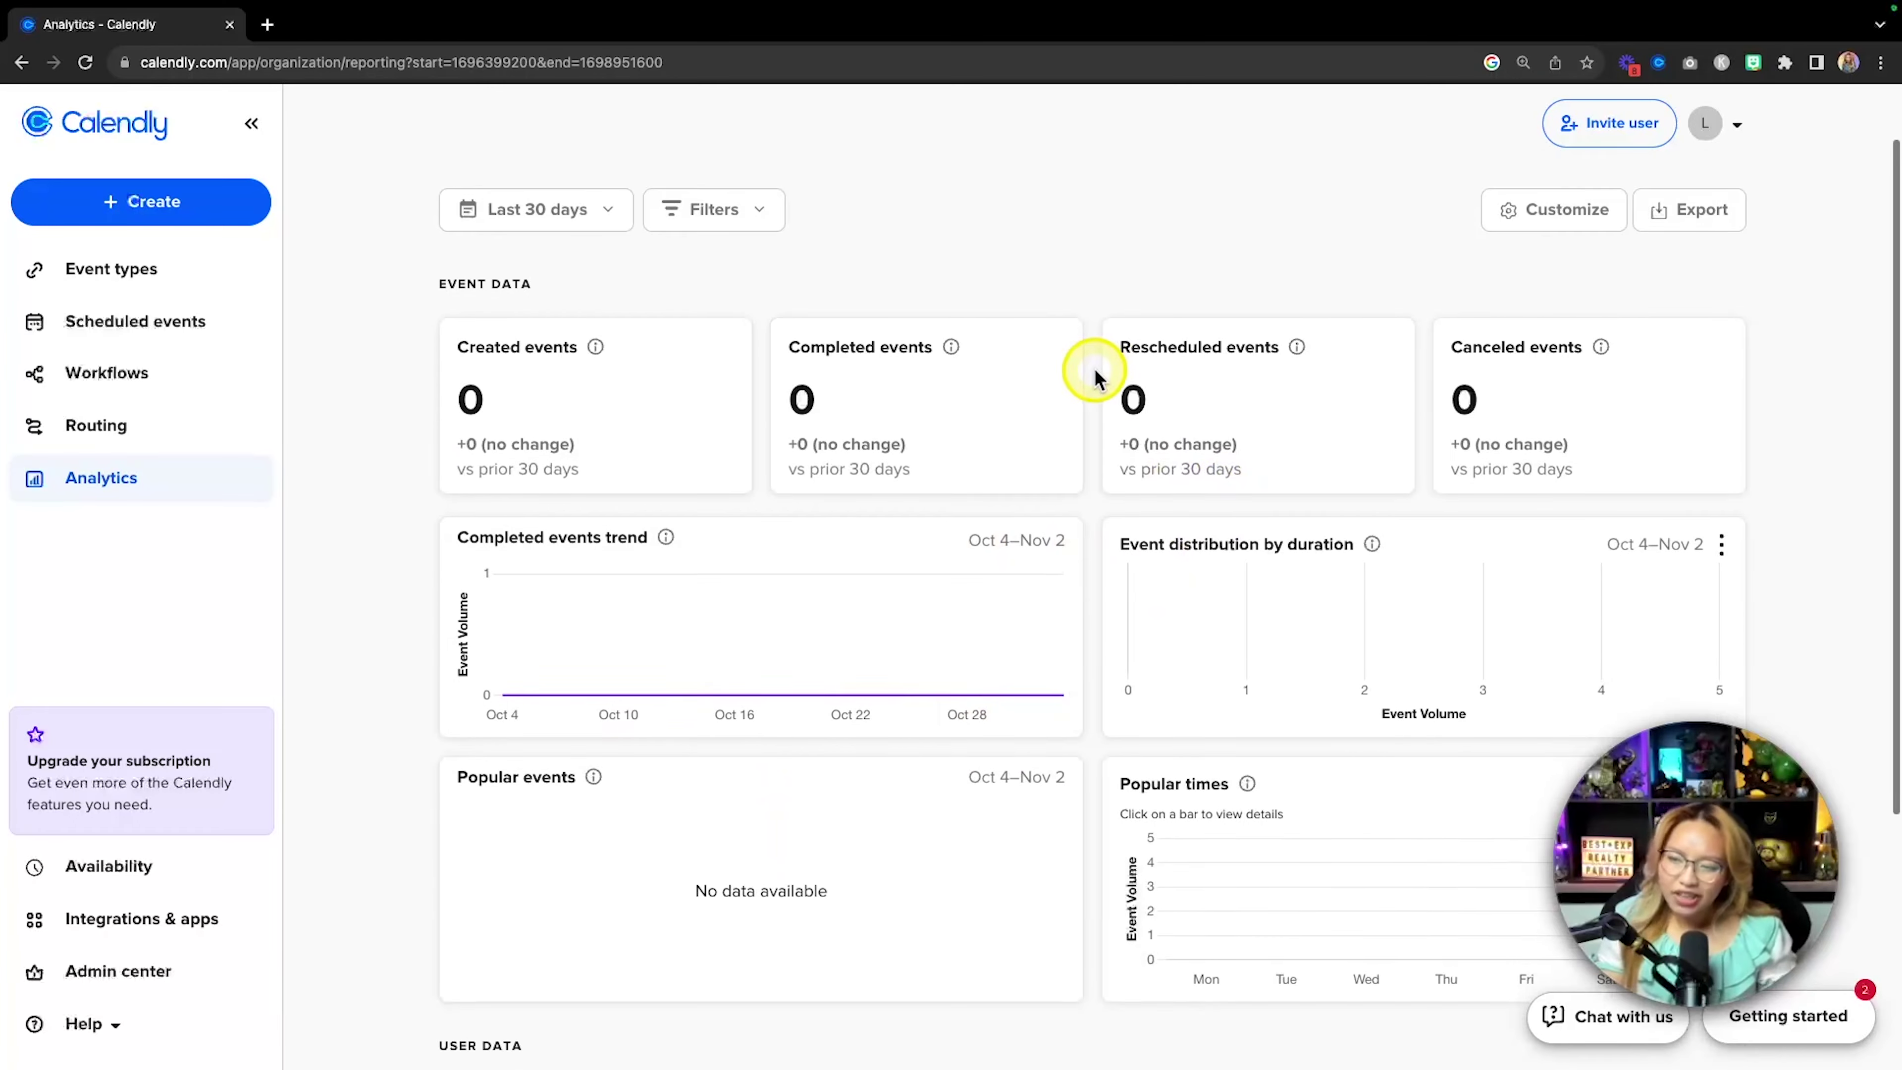
{"action": "scroll", "coordinate": [1095, 374], "scroll_direction": "down", "scroll_amount": 1}
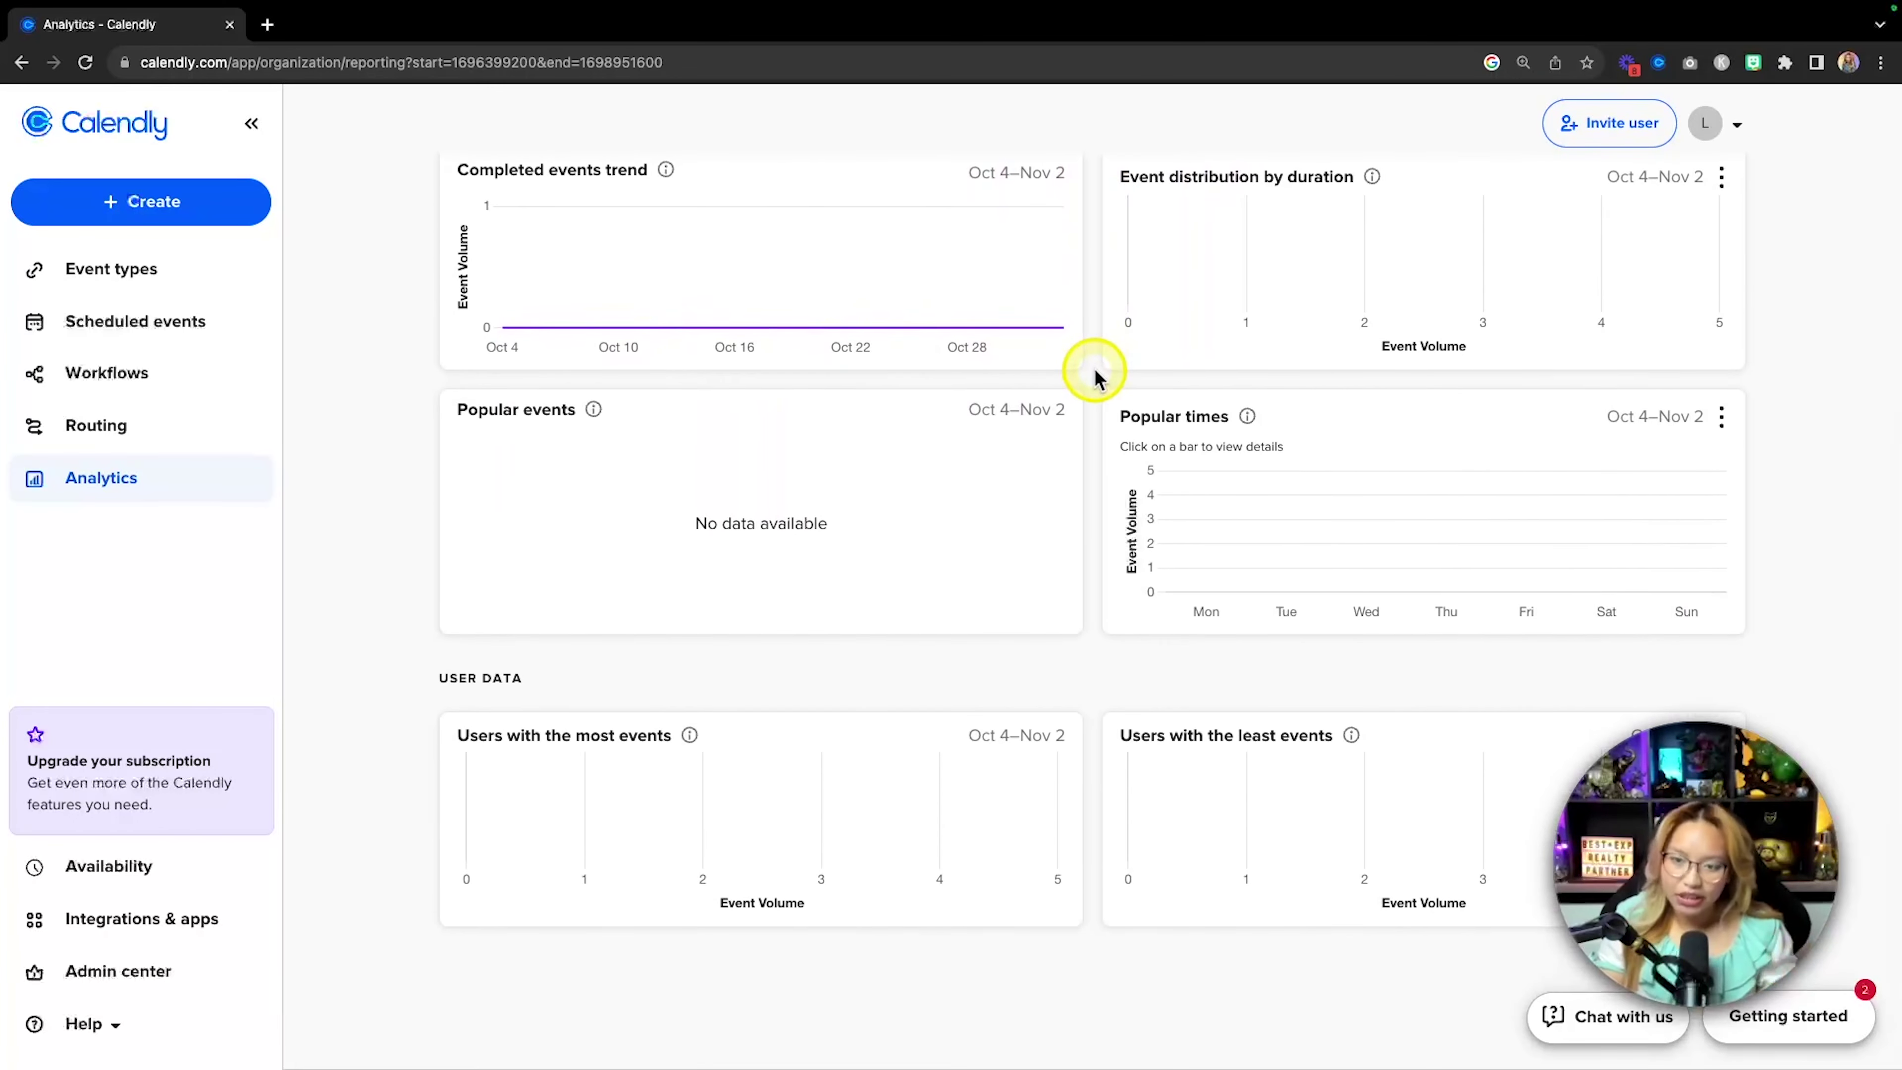
{"action": "scroll", "coordinate": [1093, 368], "scroll_direction": "up", "scroll_amount": 6}
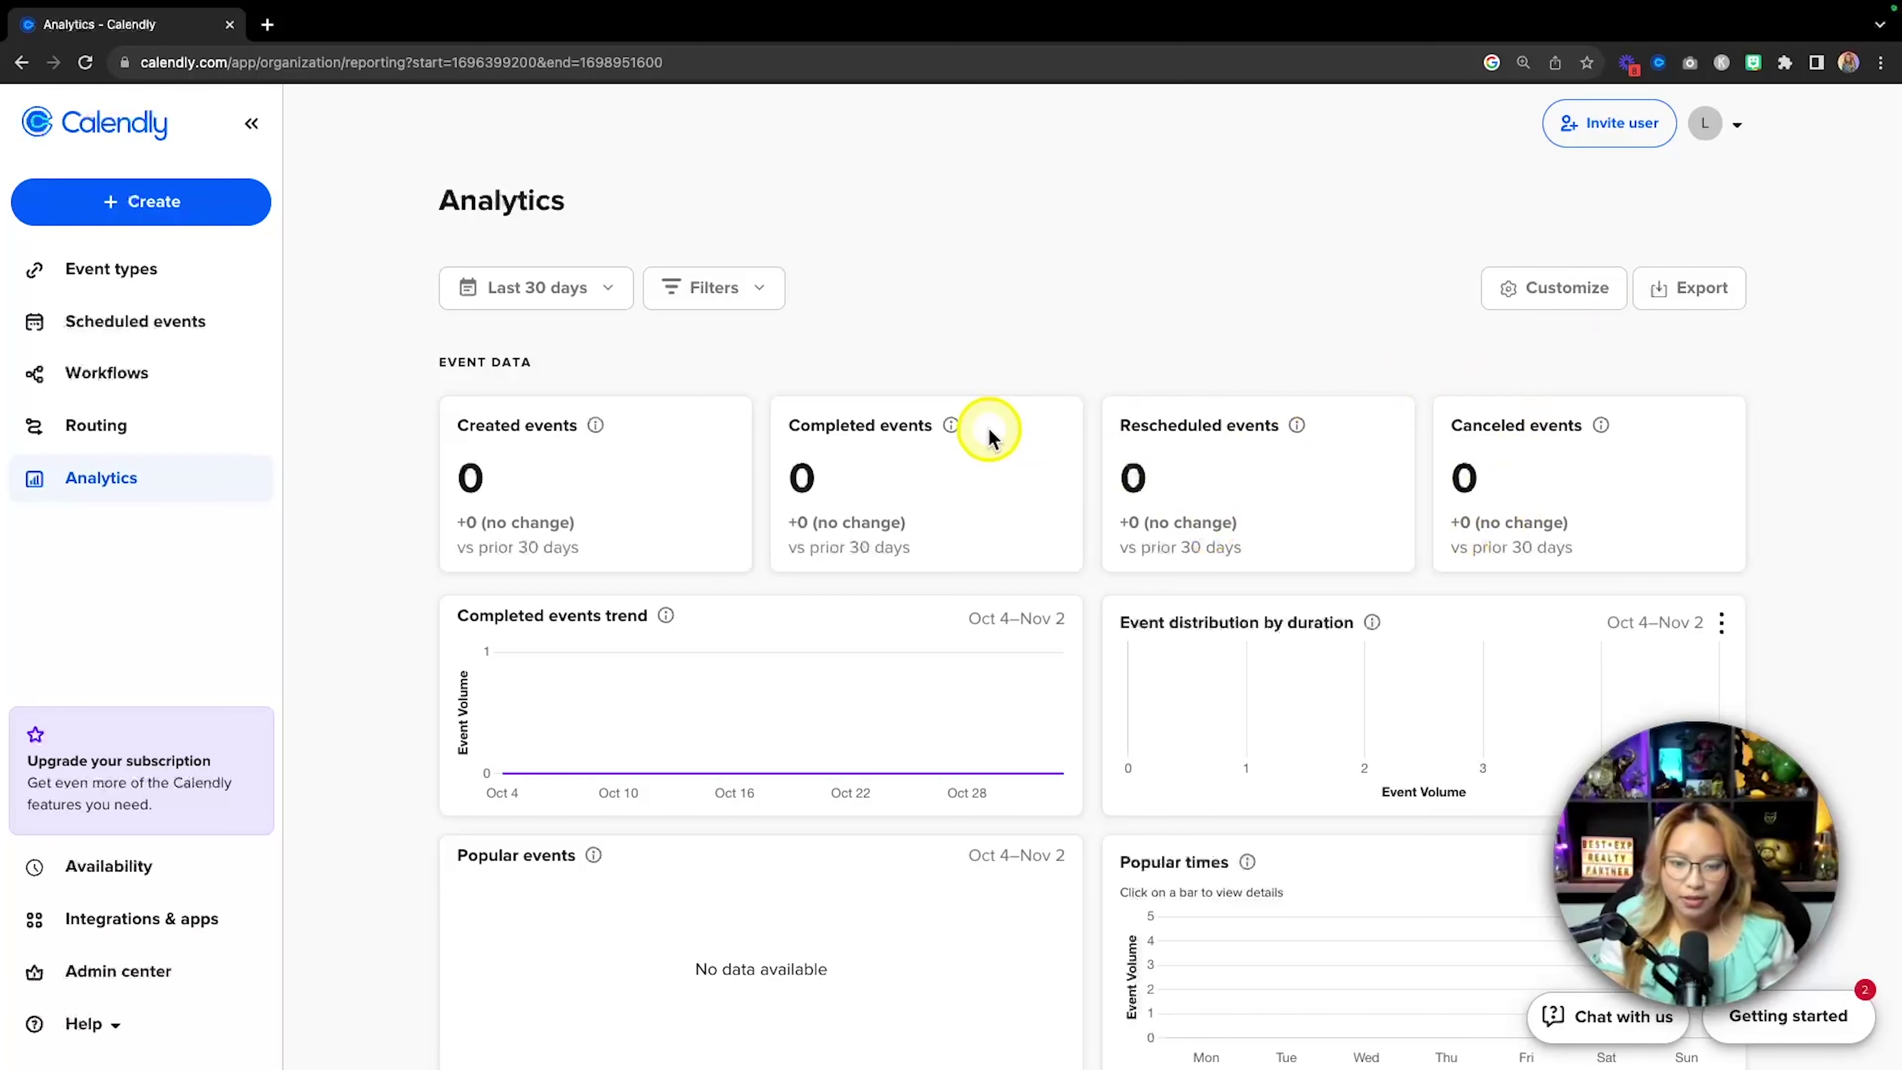
Open Availability and scroll through the weekly working hours.
{"action": "left_click", "coordinate": [139, 886]}
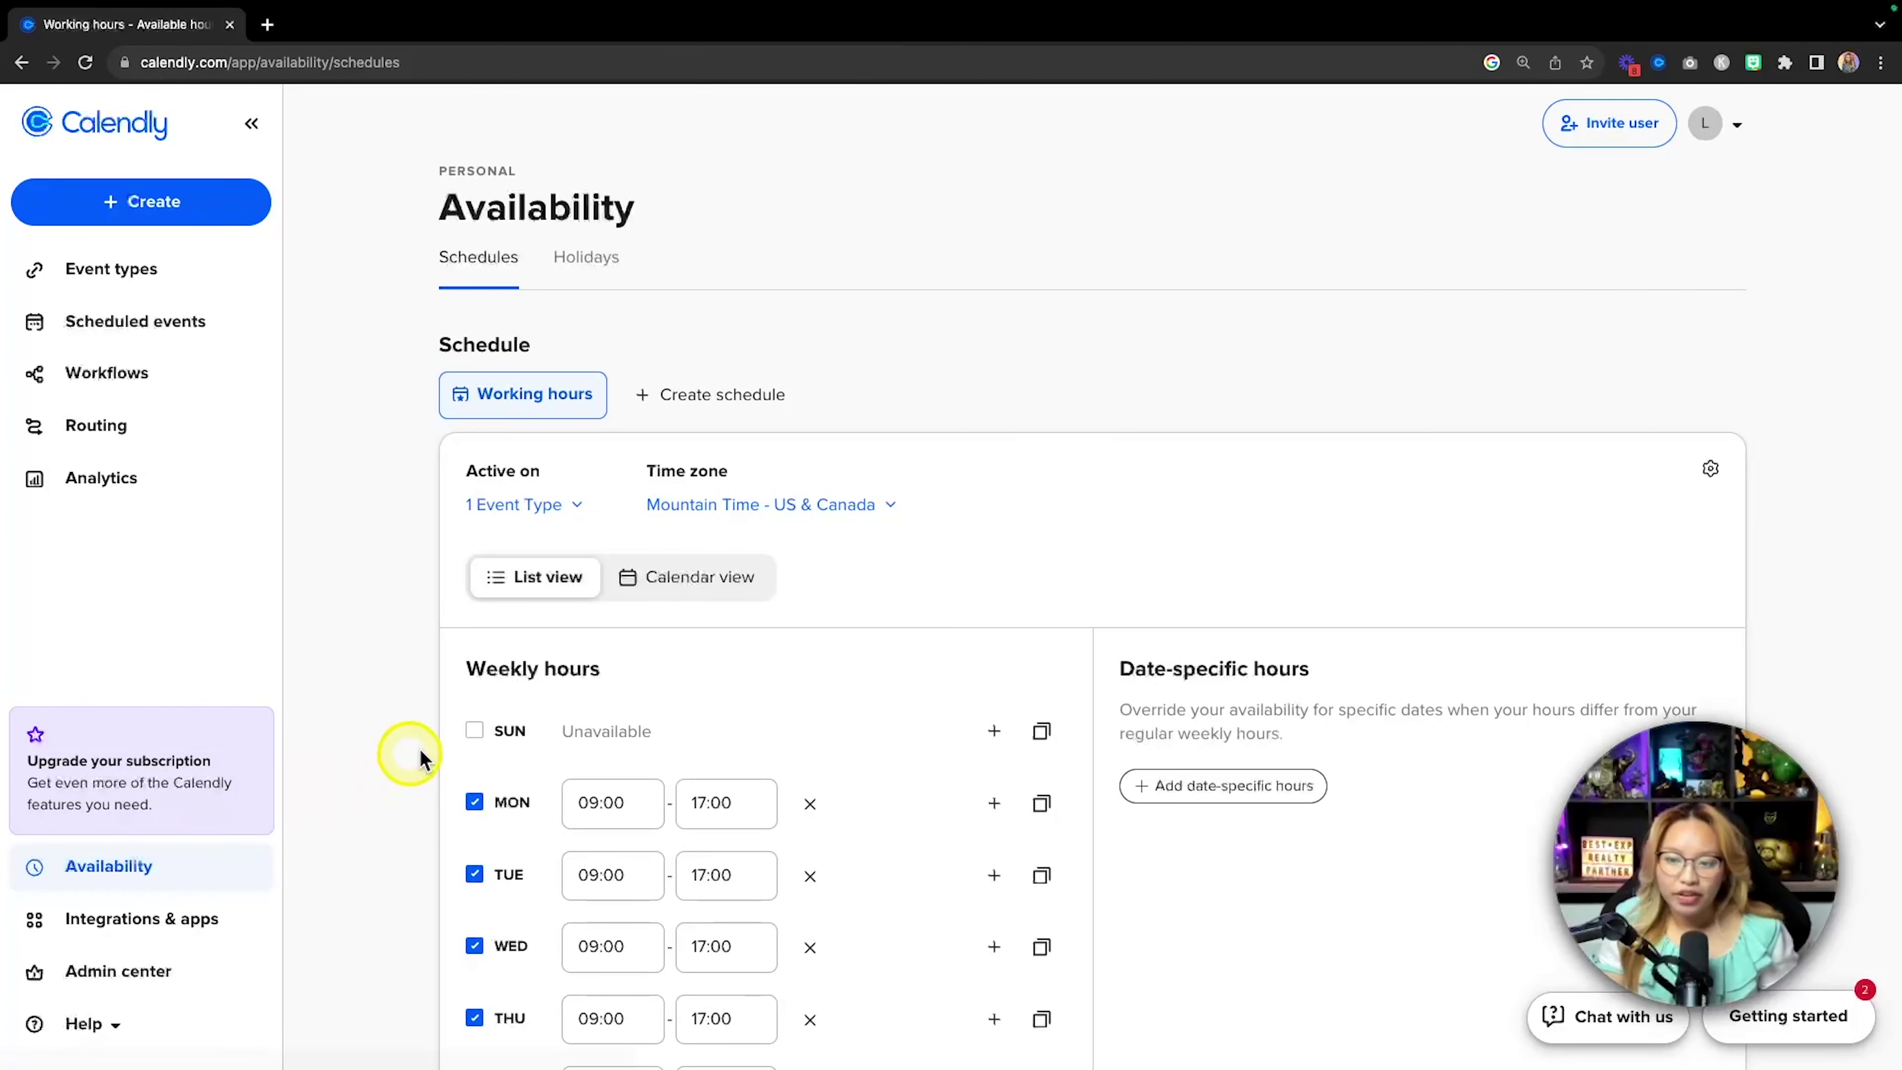
{"action": "scroll", "coordinate": [447, 745], "scroll_direction": "down", "scroll_amount": 3}
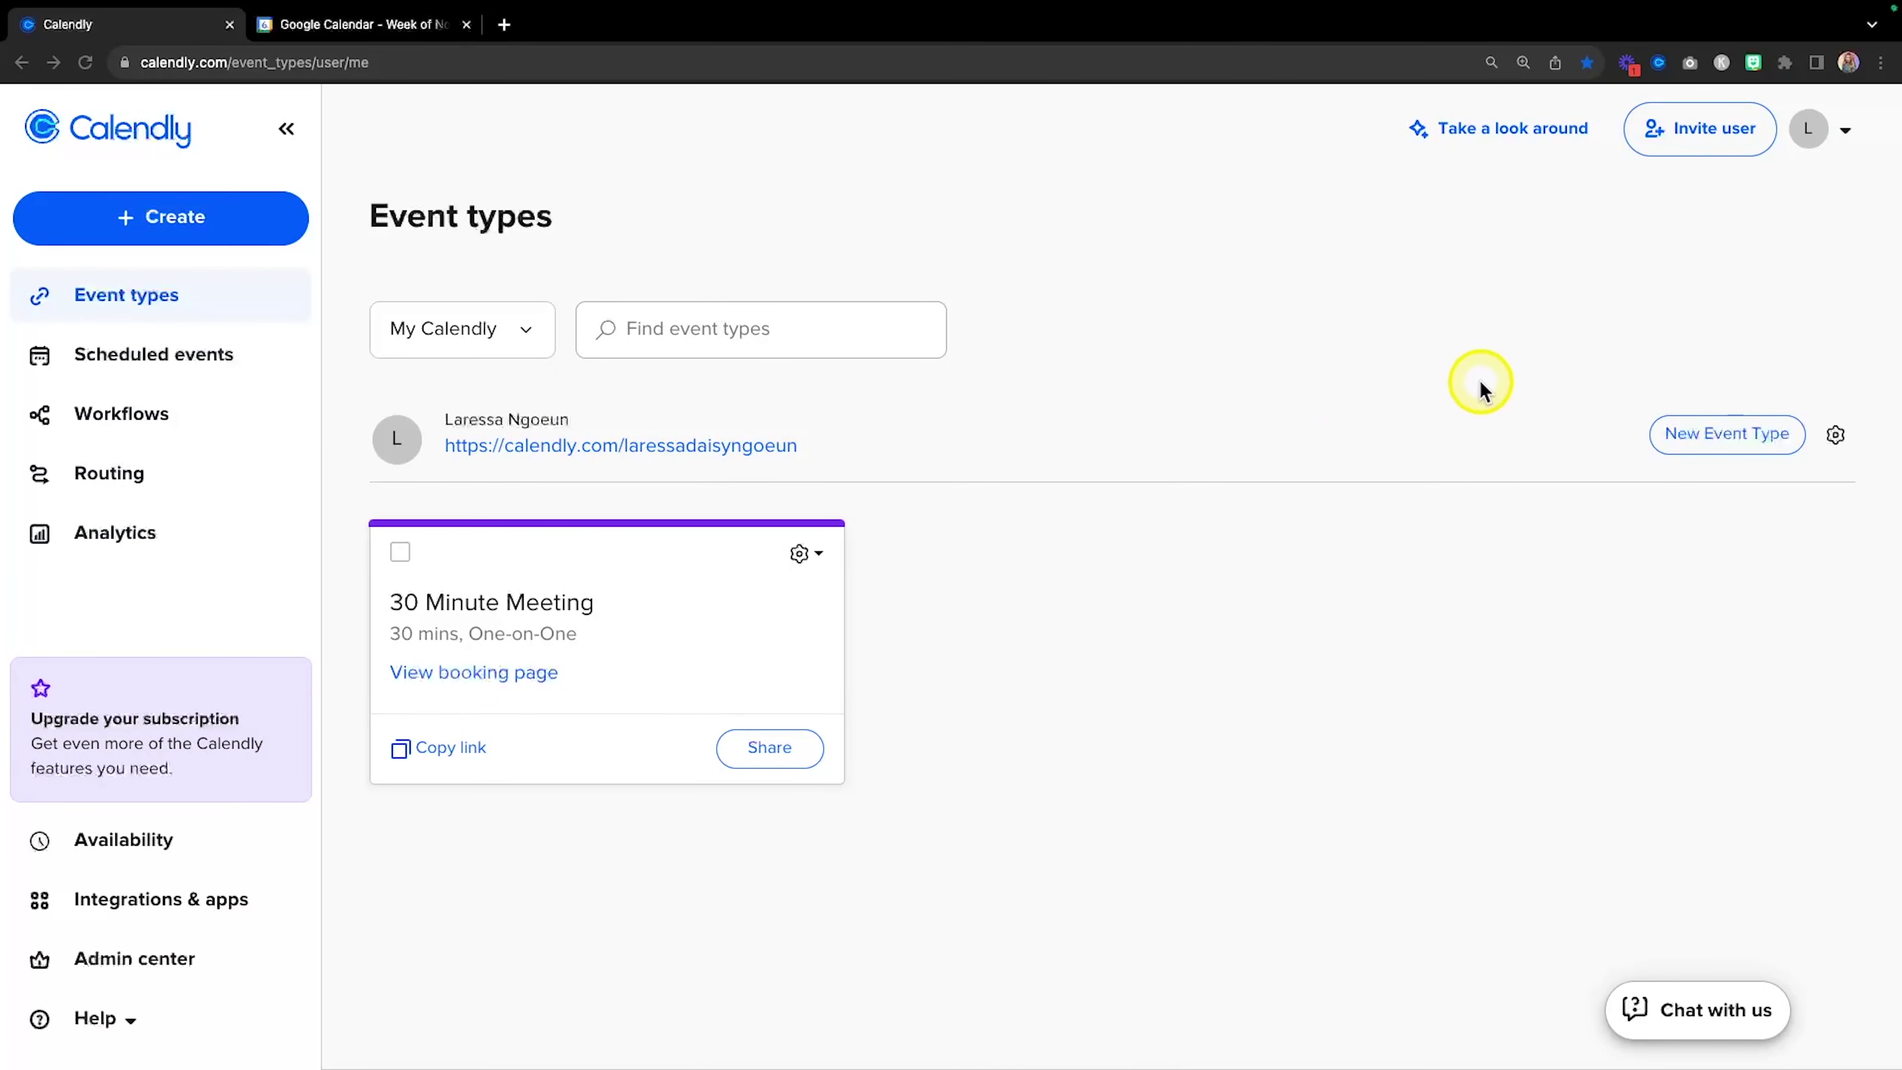
Confirm Calendar sync shows the connected Google account, then move to the Google Calendar tab.
{"action": "left_click", "coordinate": [1846, 133]}
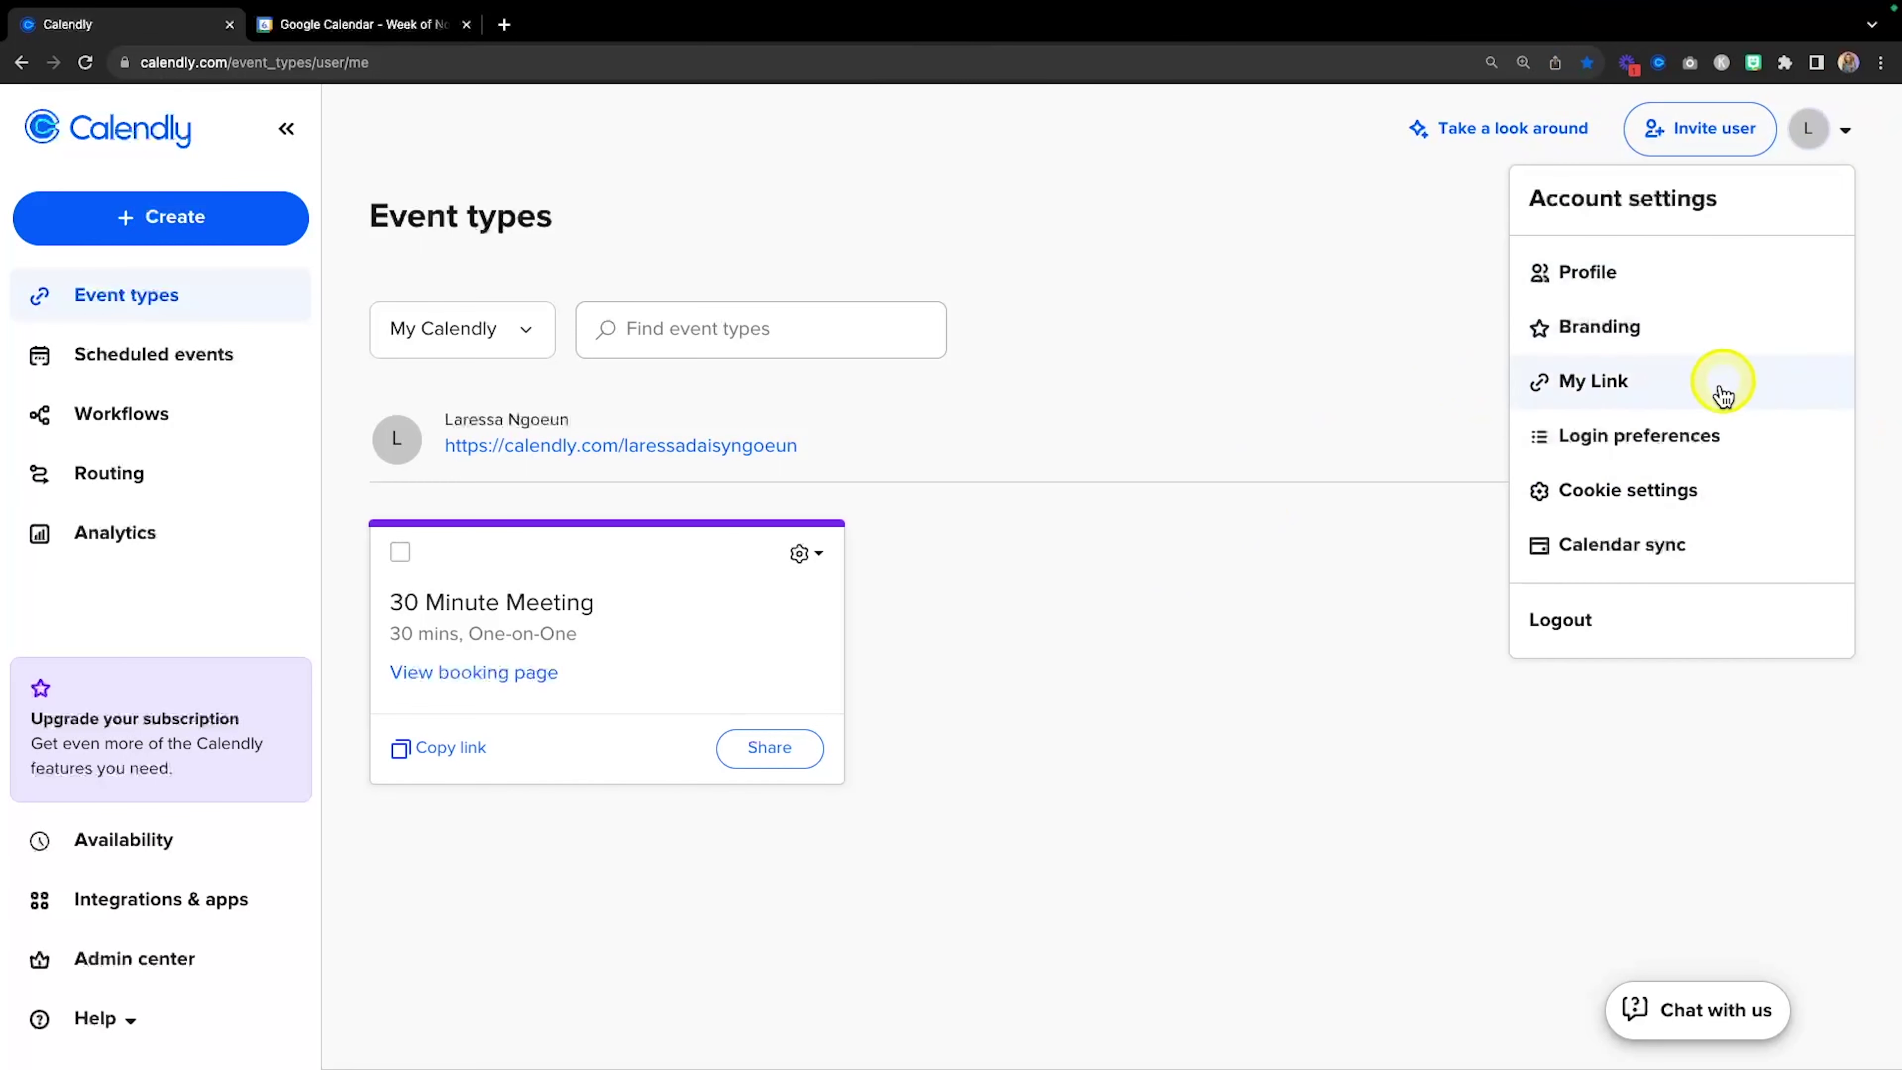
{"action": "left_click", "coordinate": [1608, 555]}
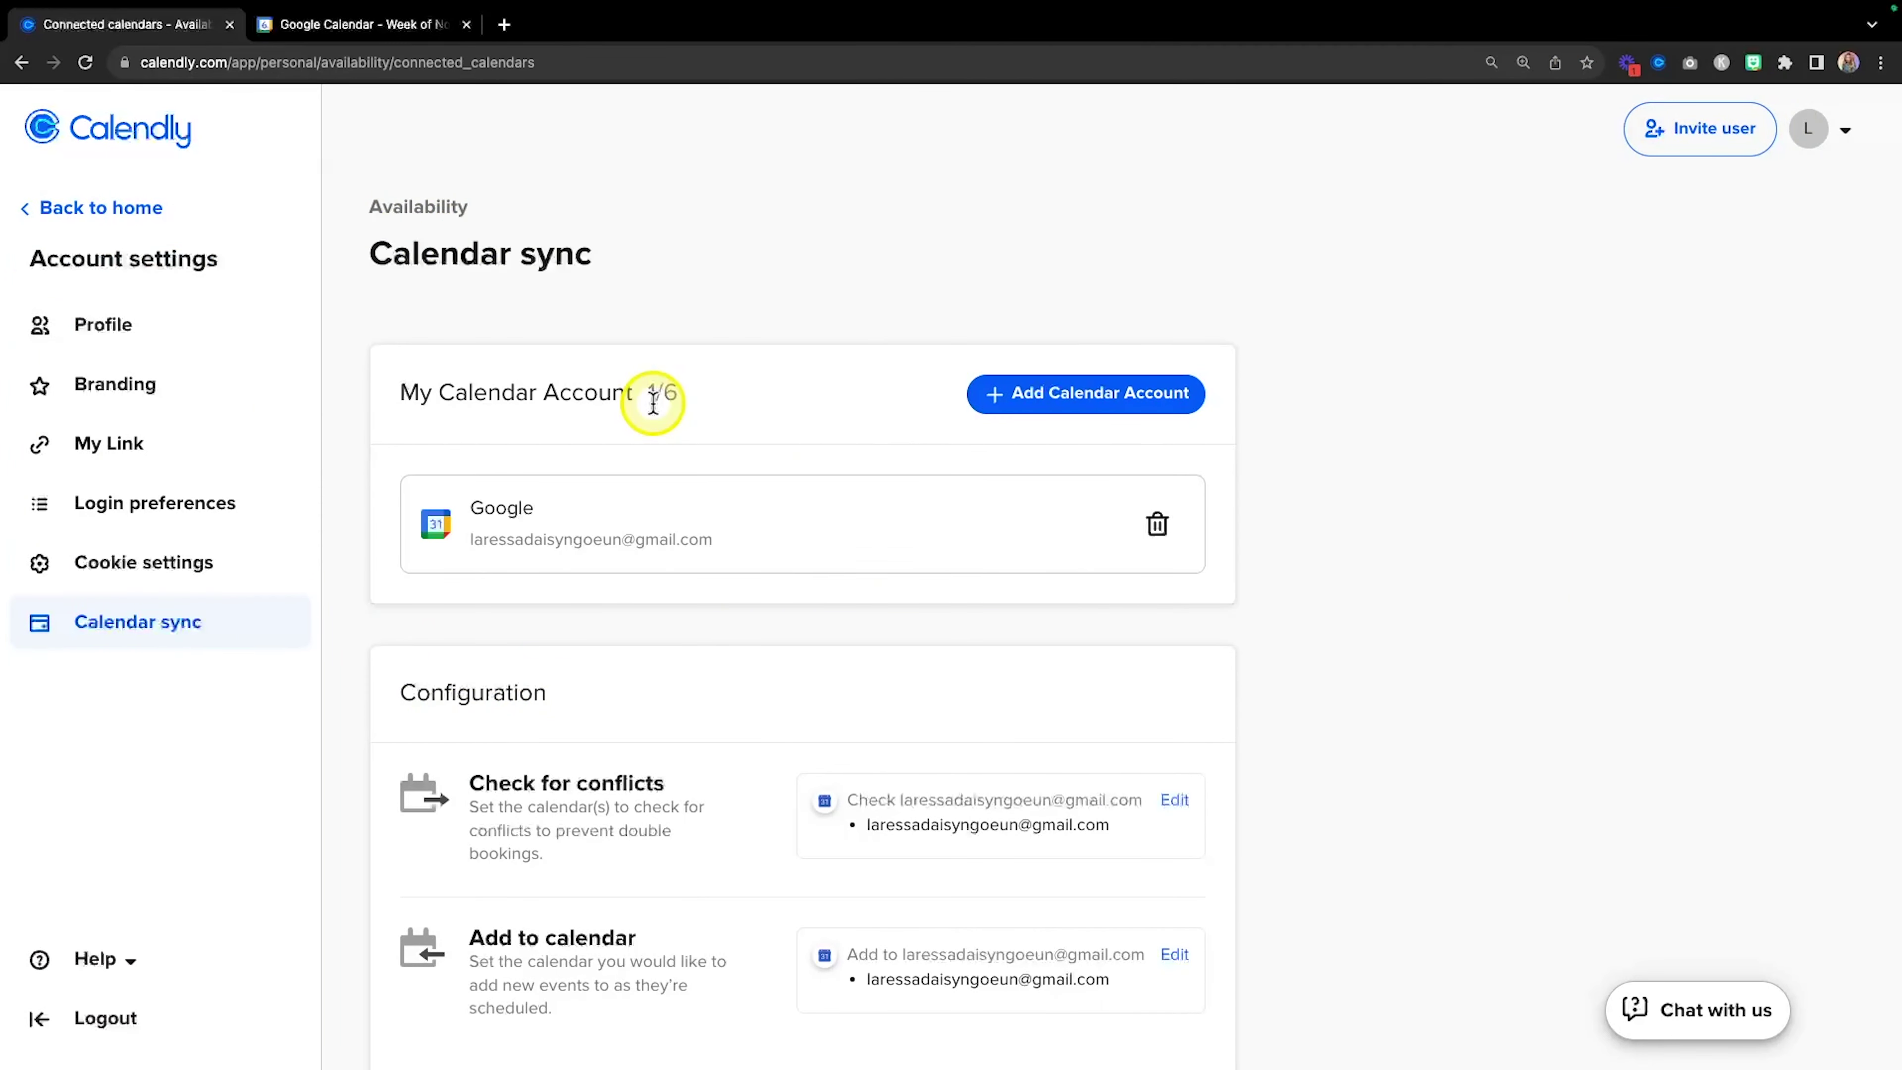
{"action": "scroll", "coordinate": [1295, 663], "scroll_direction": "down", "scroll_amount": 1}
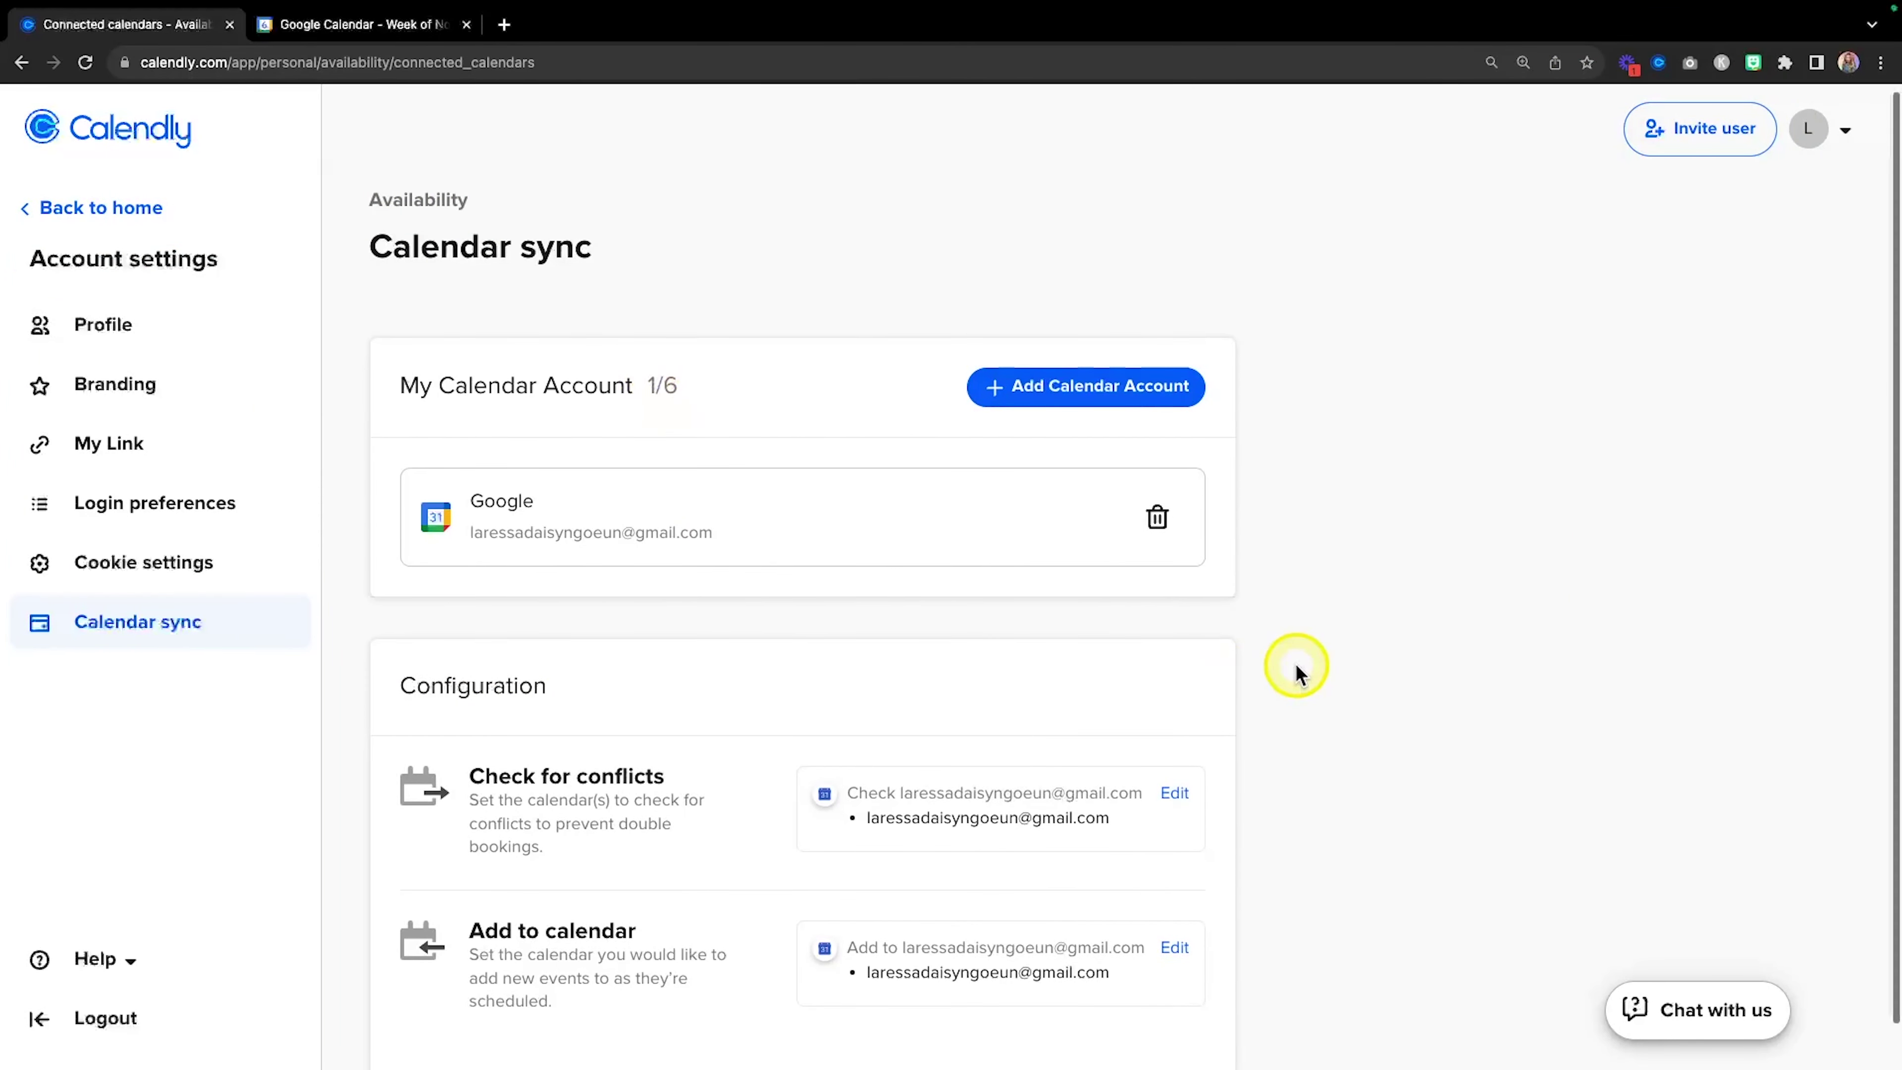
{"action": "scroll", "coordinate": [1295, 667], "scroll_direction": "down", "scroll_amount": 1}
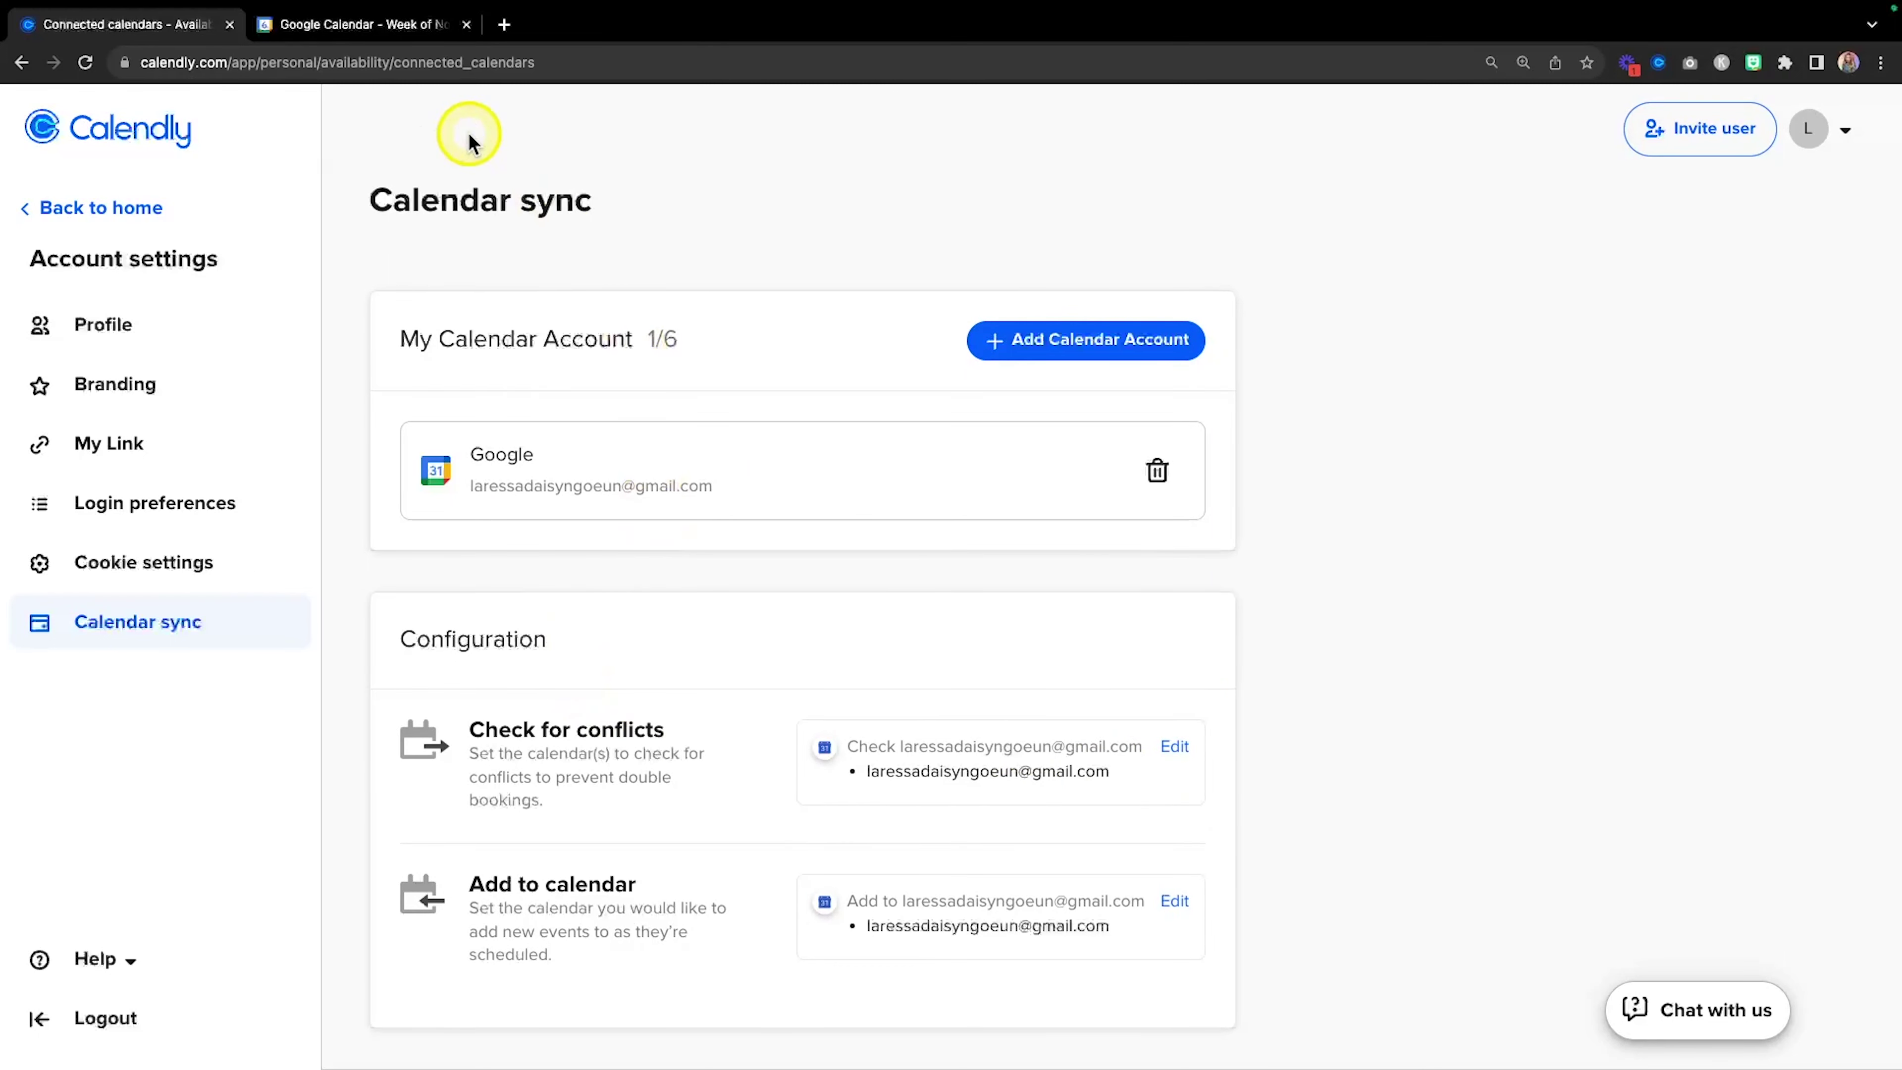
{"action": "left_click", "coordinate": [362, 25]}
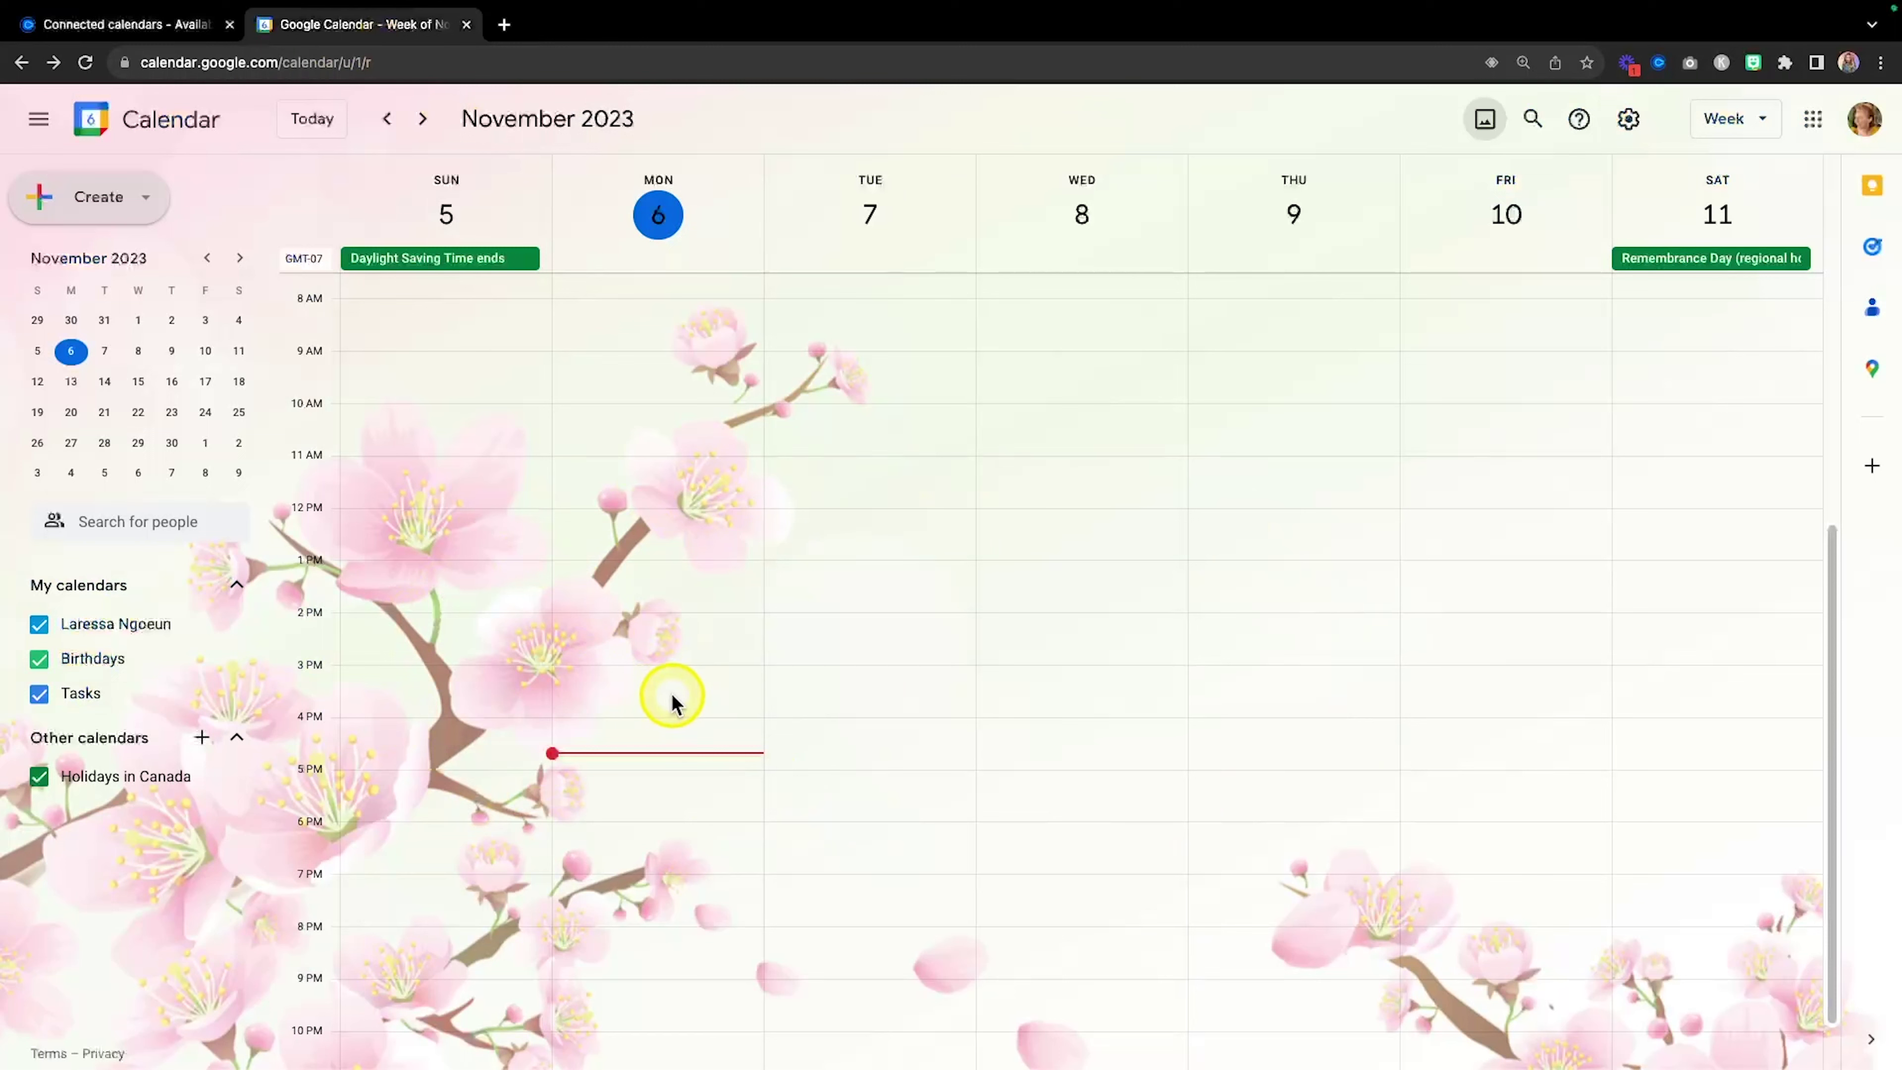
Open Google Calendar's full settings page from the gear menu.
{"action": "key", "text": "fn"}
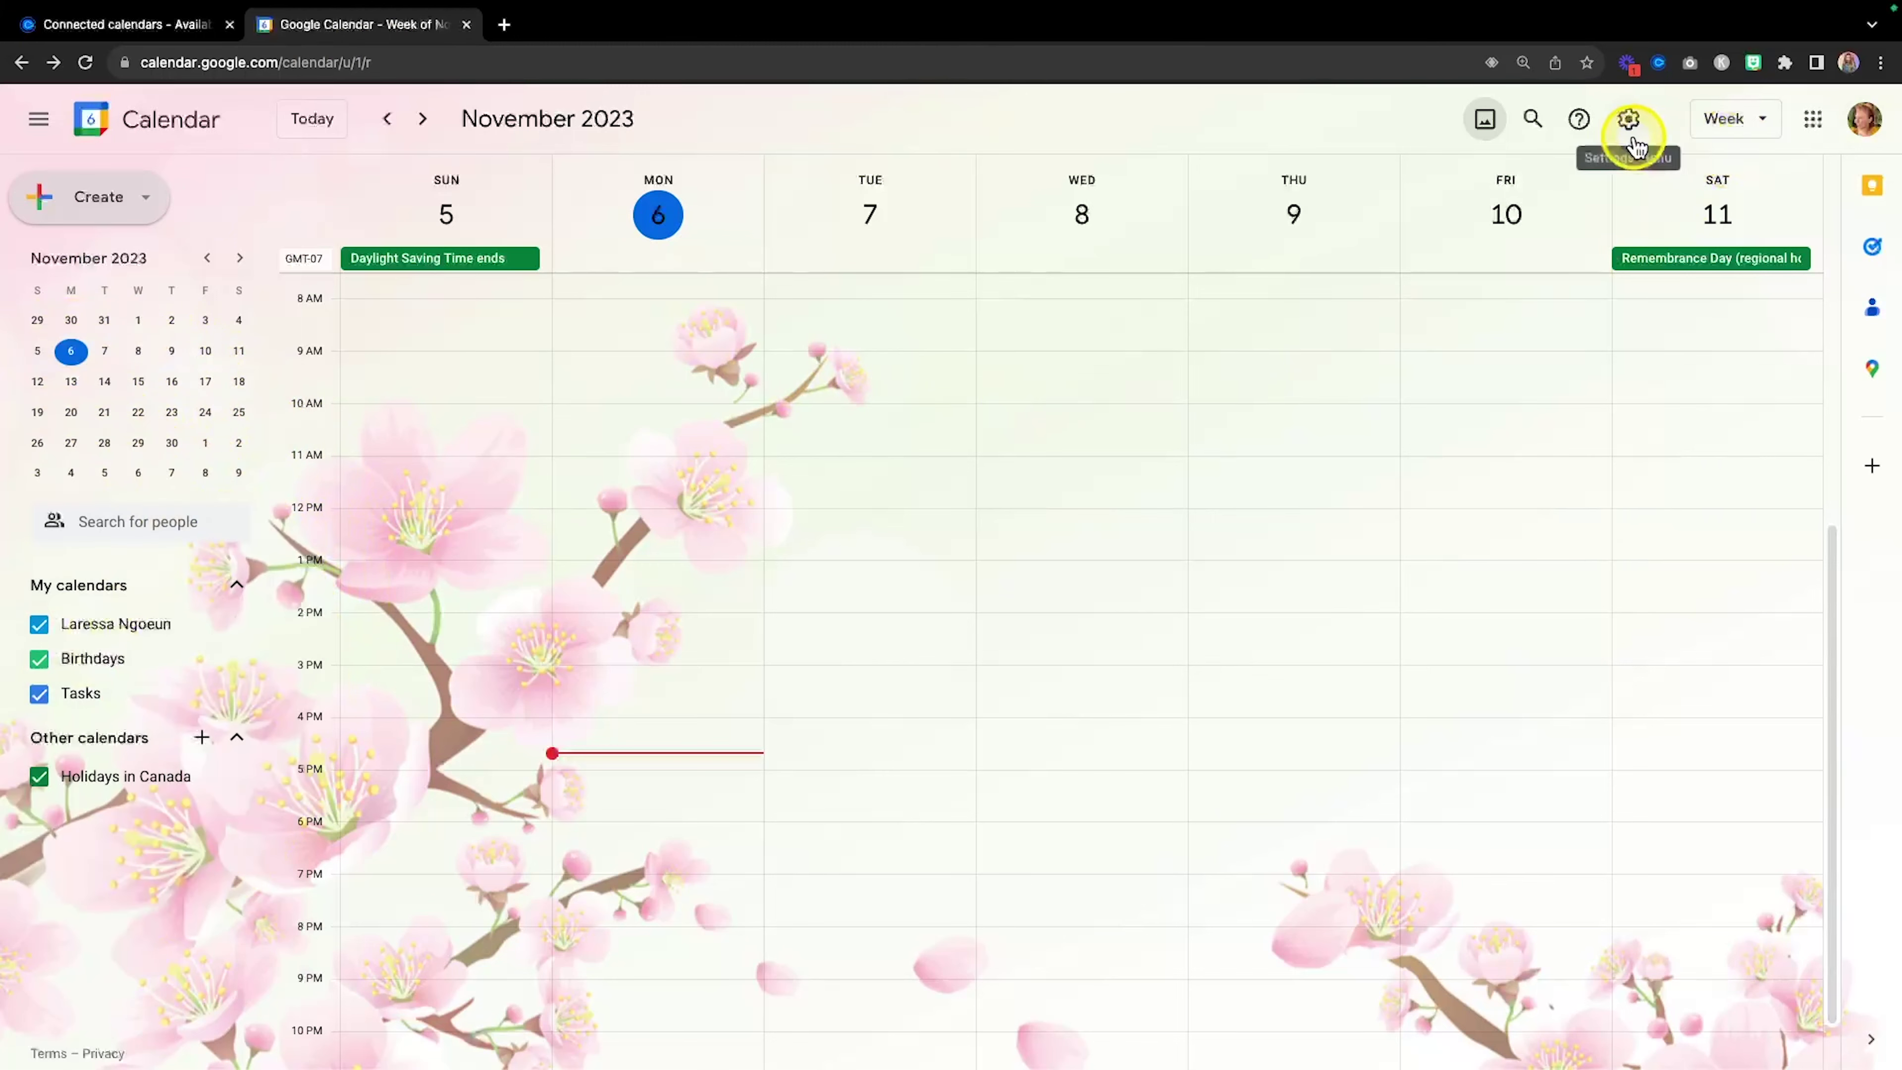
{"action": "key", "text": "fn"}
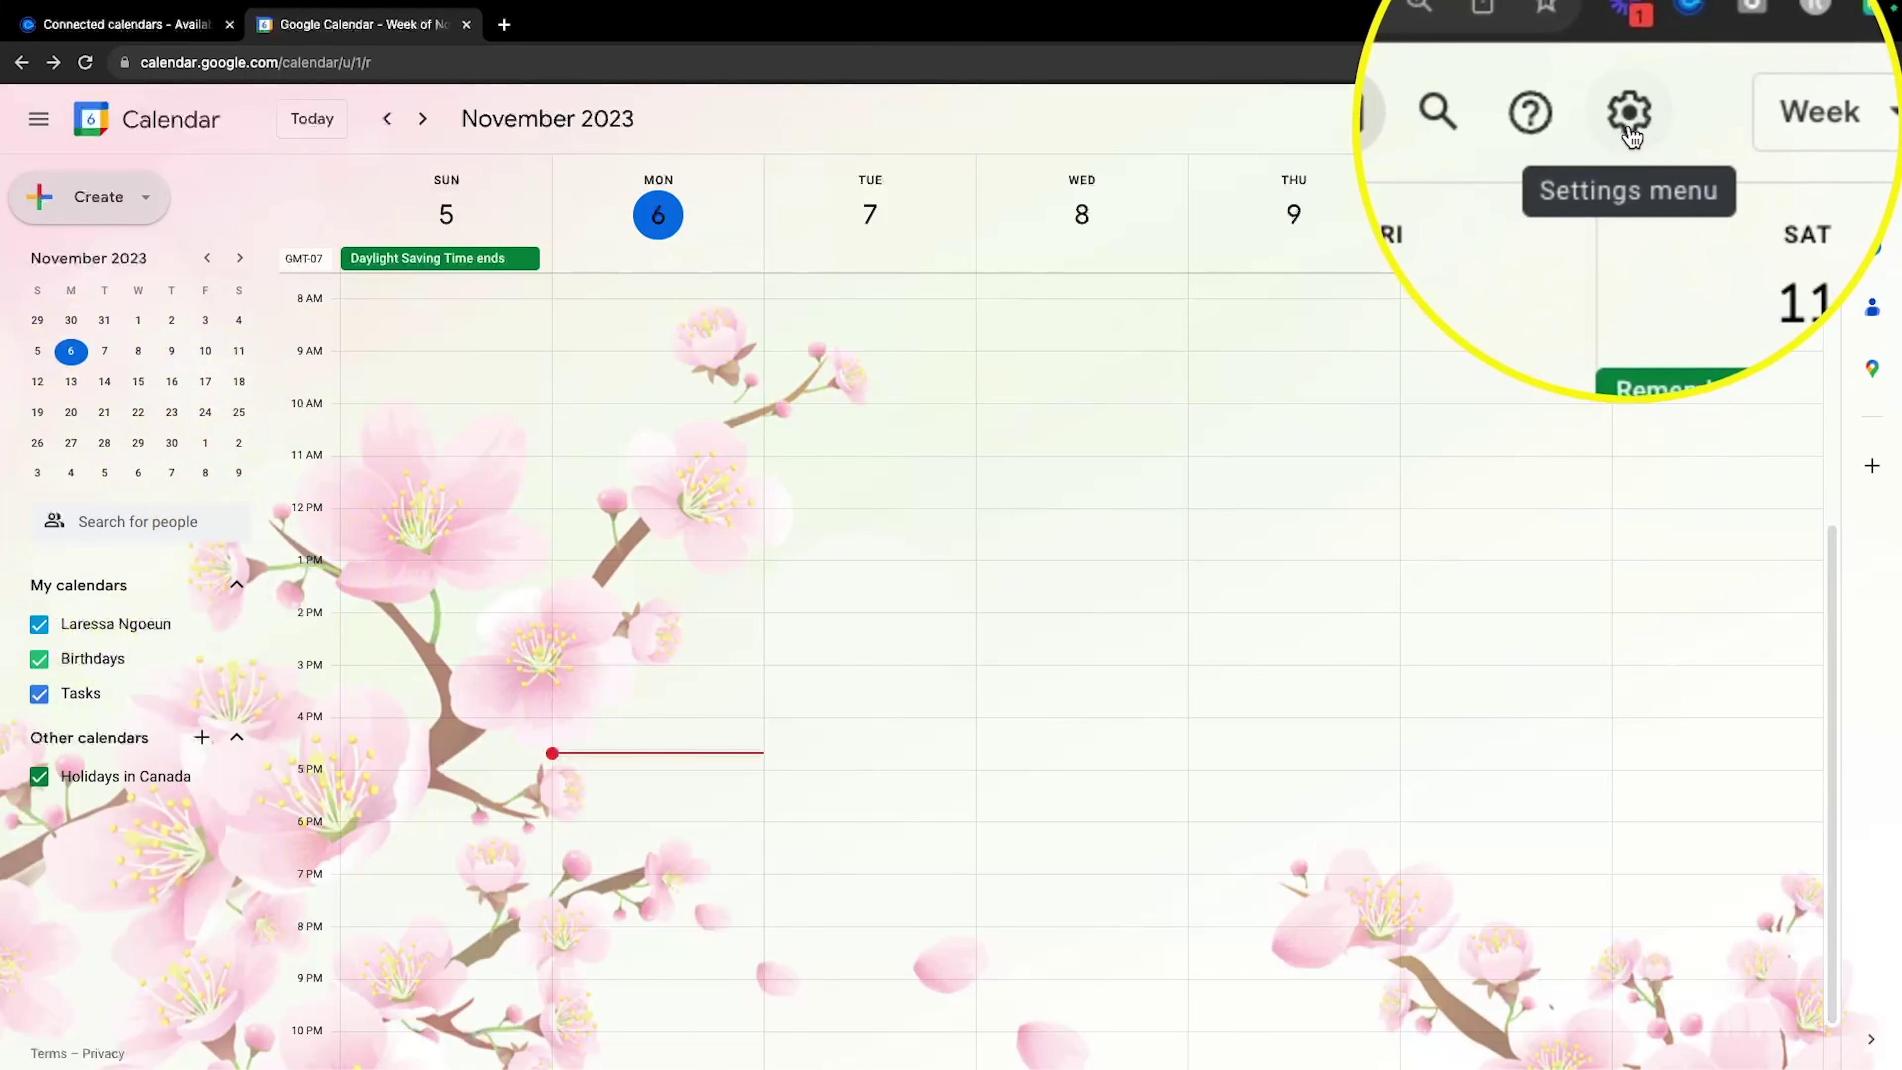
{"action": "left_click", "coordinate": [1629, 124]}
{"action": "key", "text": "fn"}
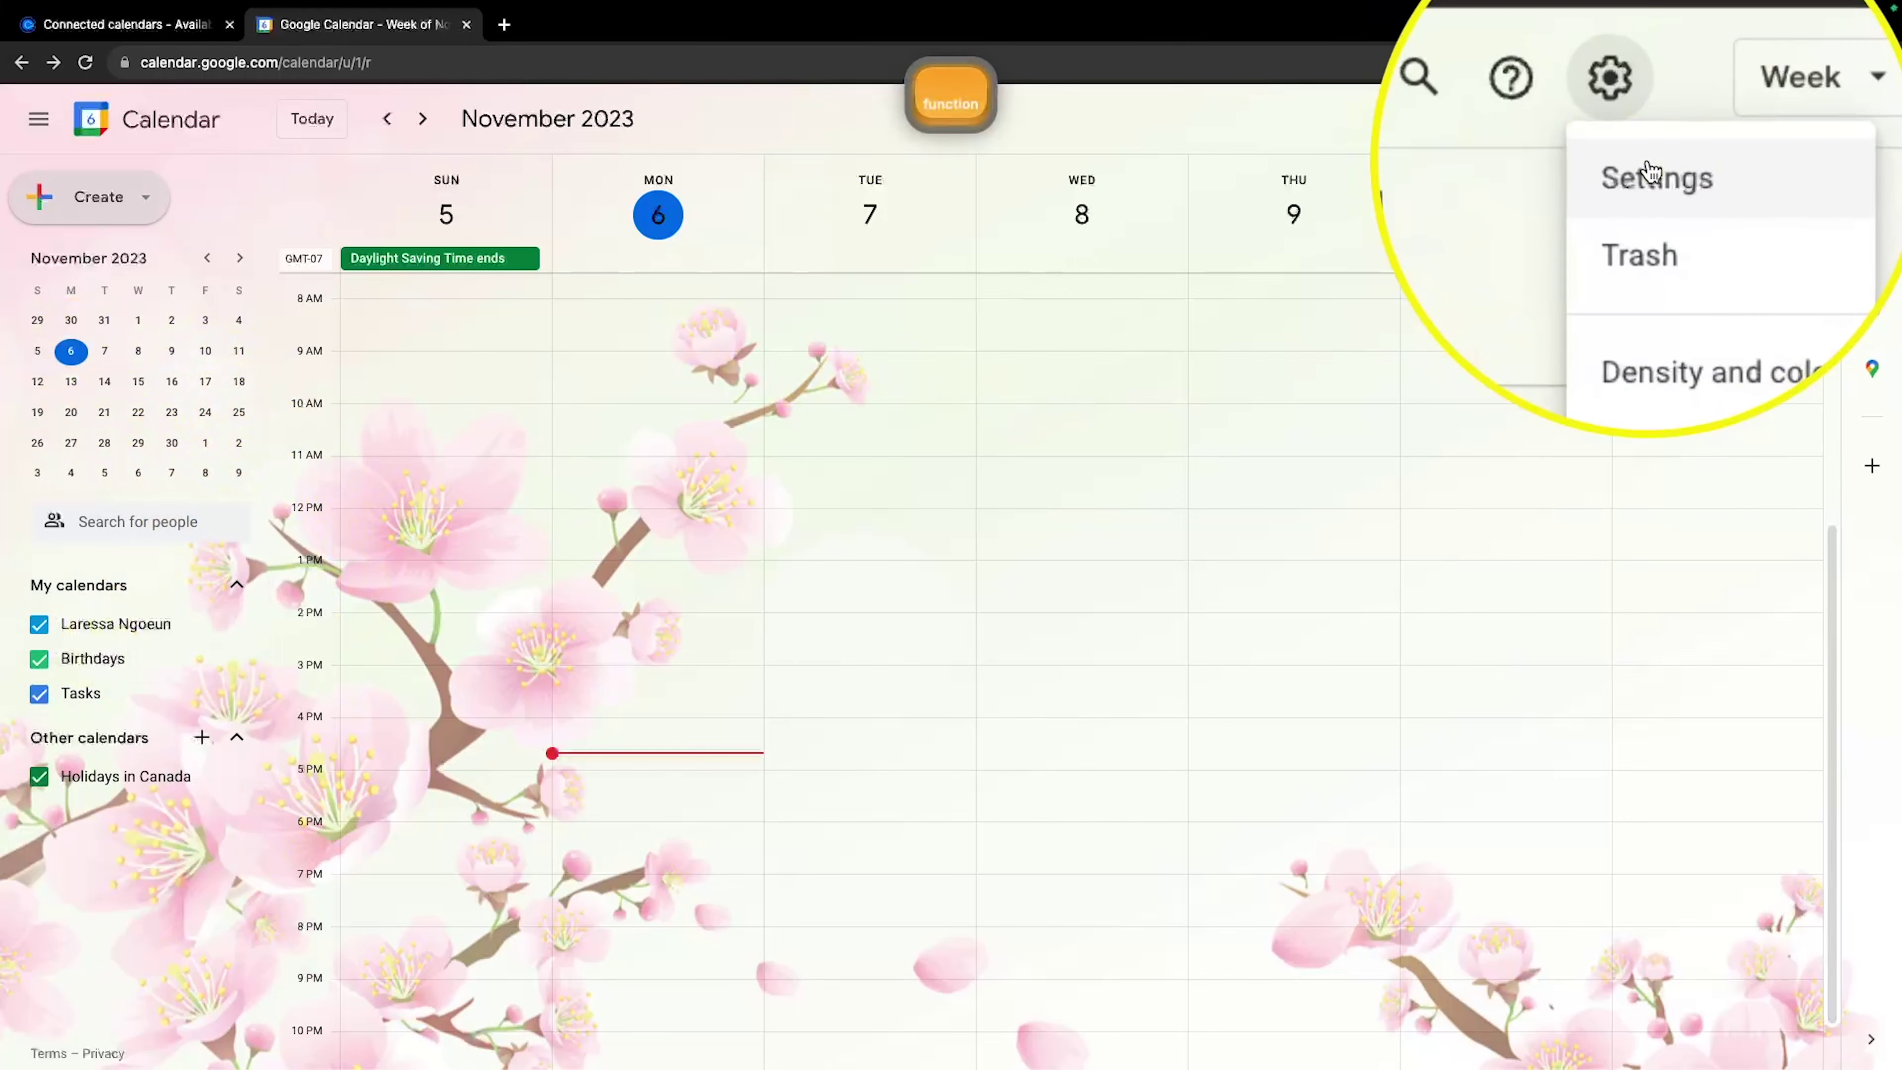
{"action": "left_click", "coordinate": [1648, 167]}
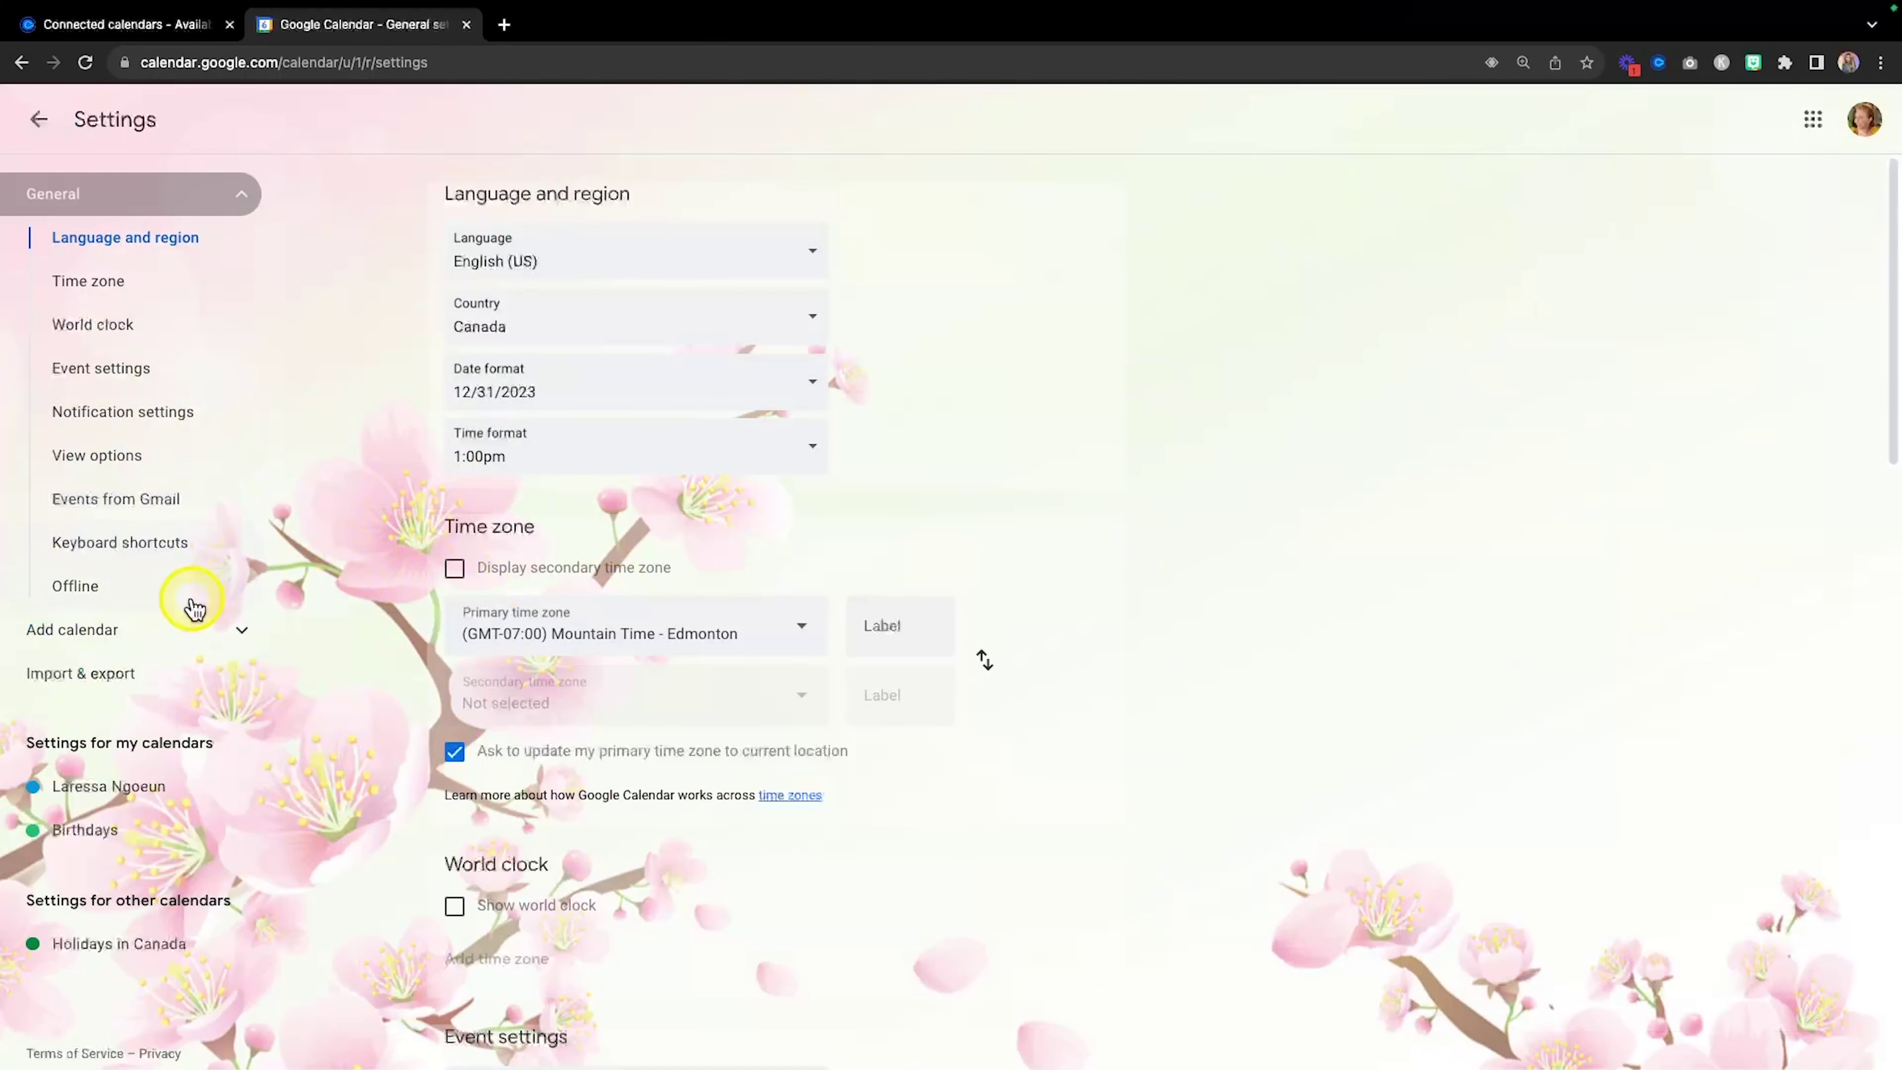
{"action": "key", "text": "fn"}
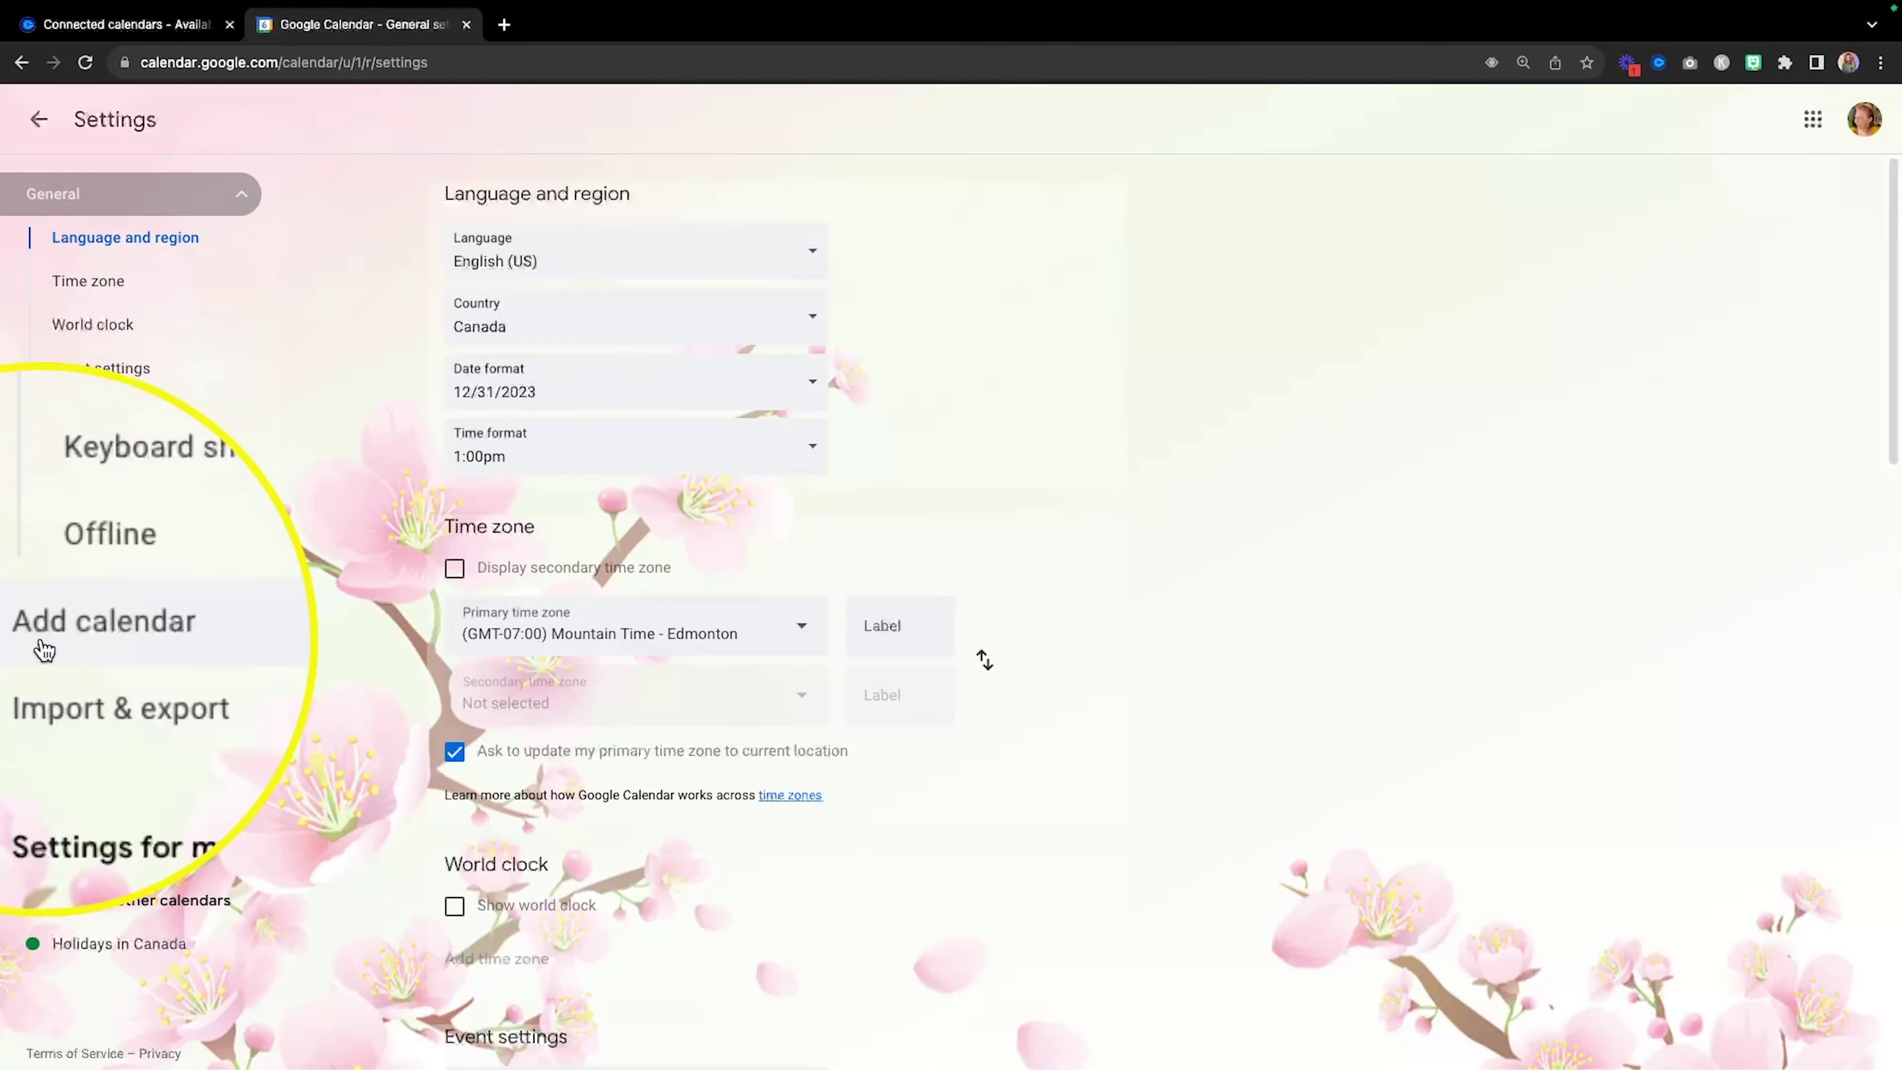
Create a new calendar named 'Buyer Showings' and return to the week view.
{"action": "left_click", "coordinate": [70, 649]}
{"action": "key", "text": "fn"}
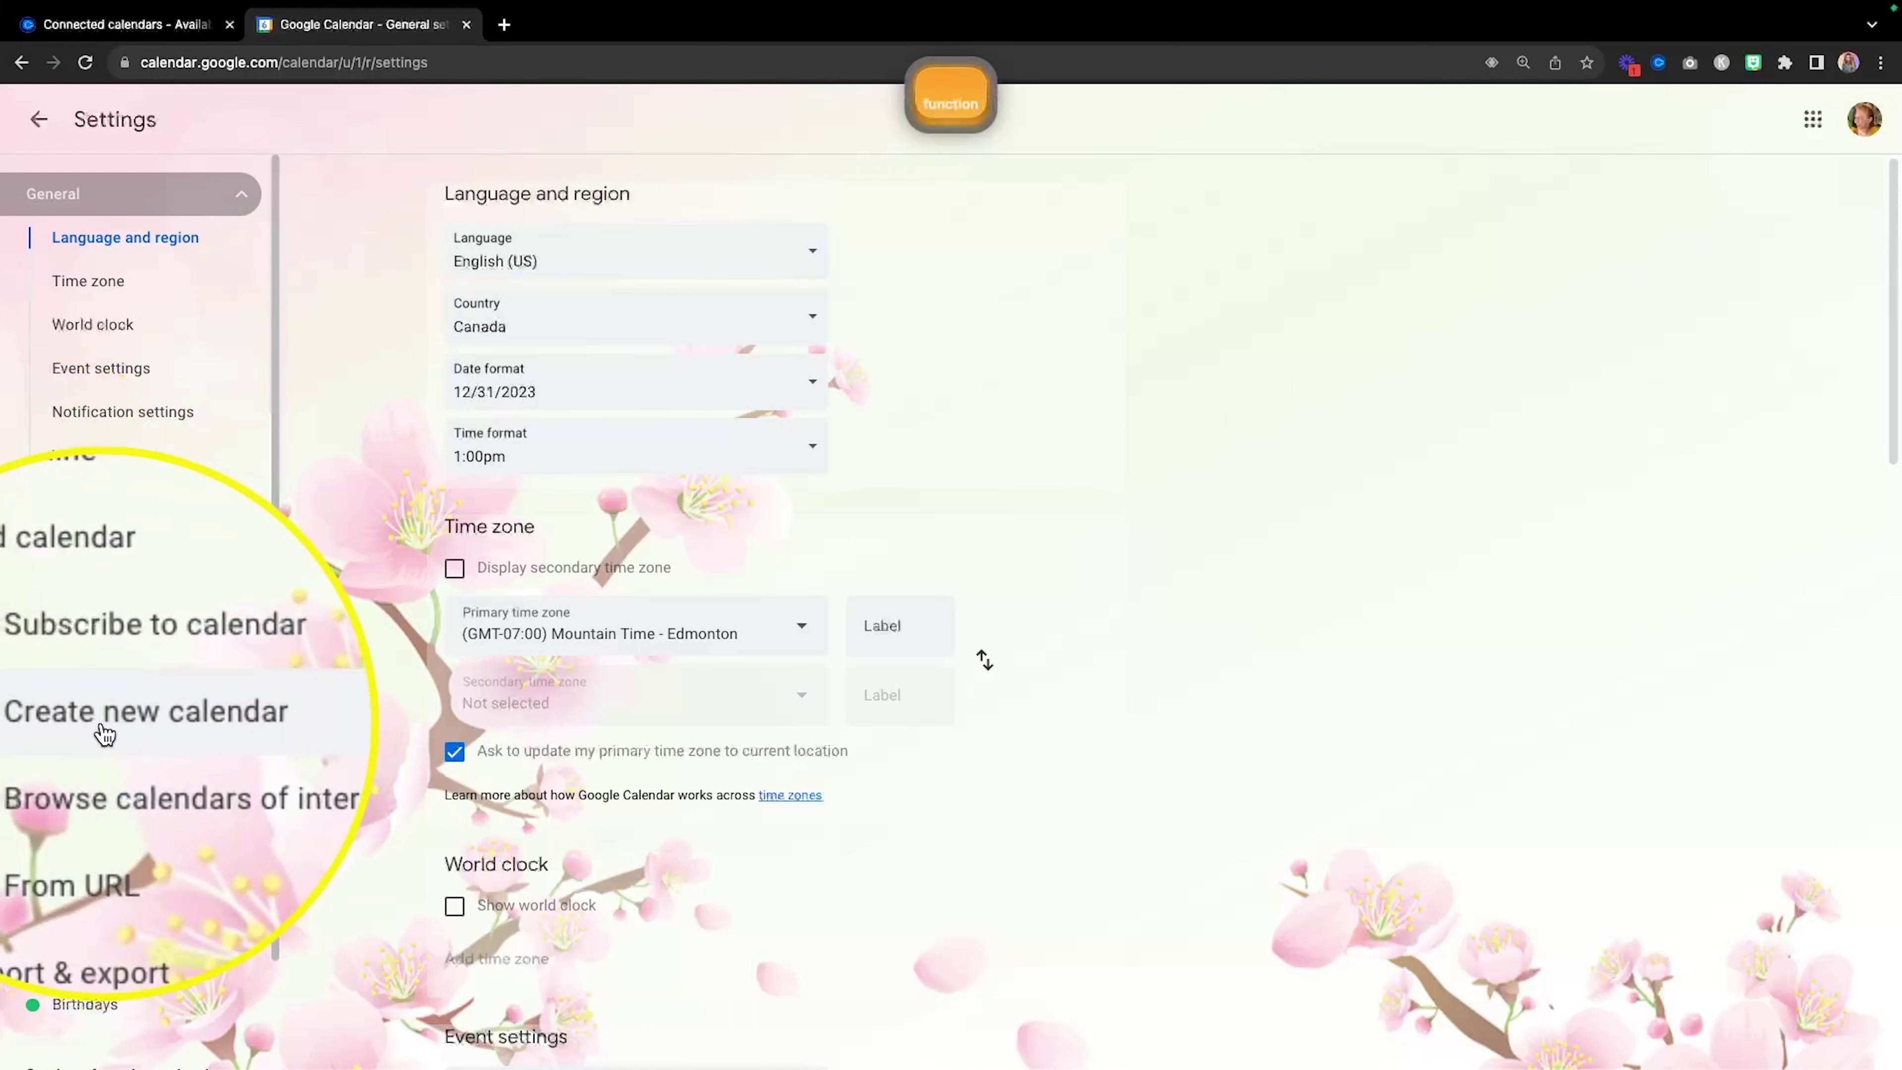
{"action": "left_click", "coordinate": [99, 720]}
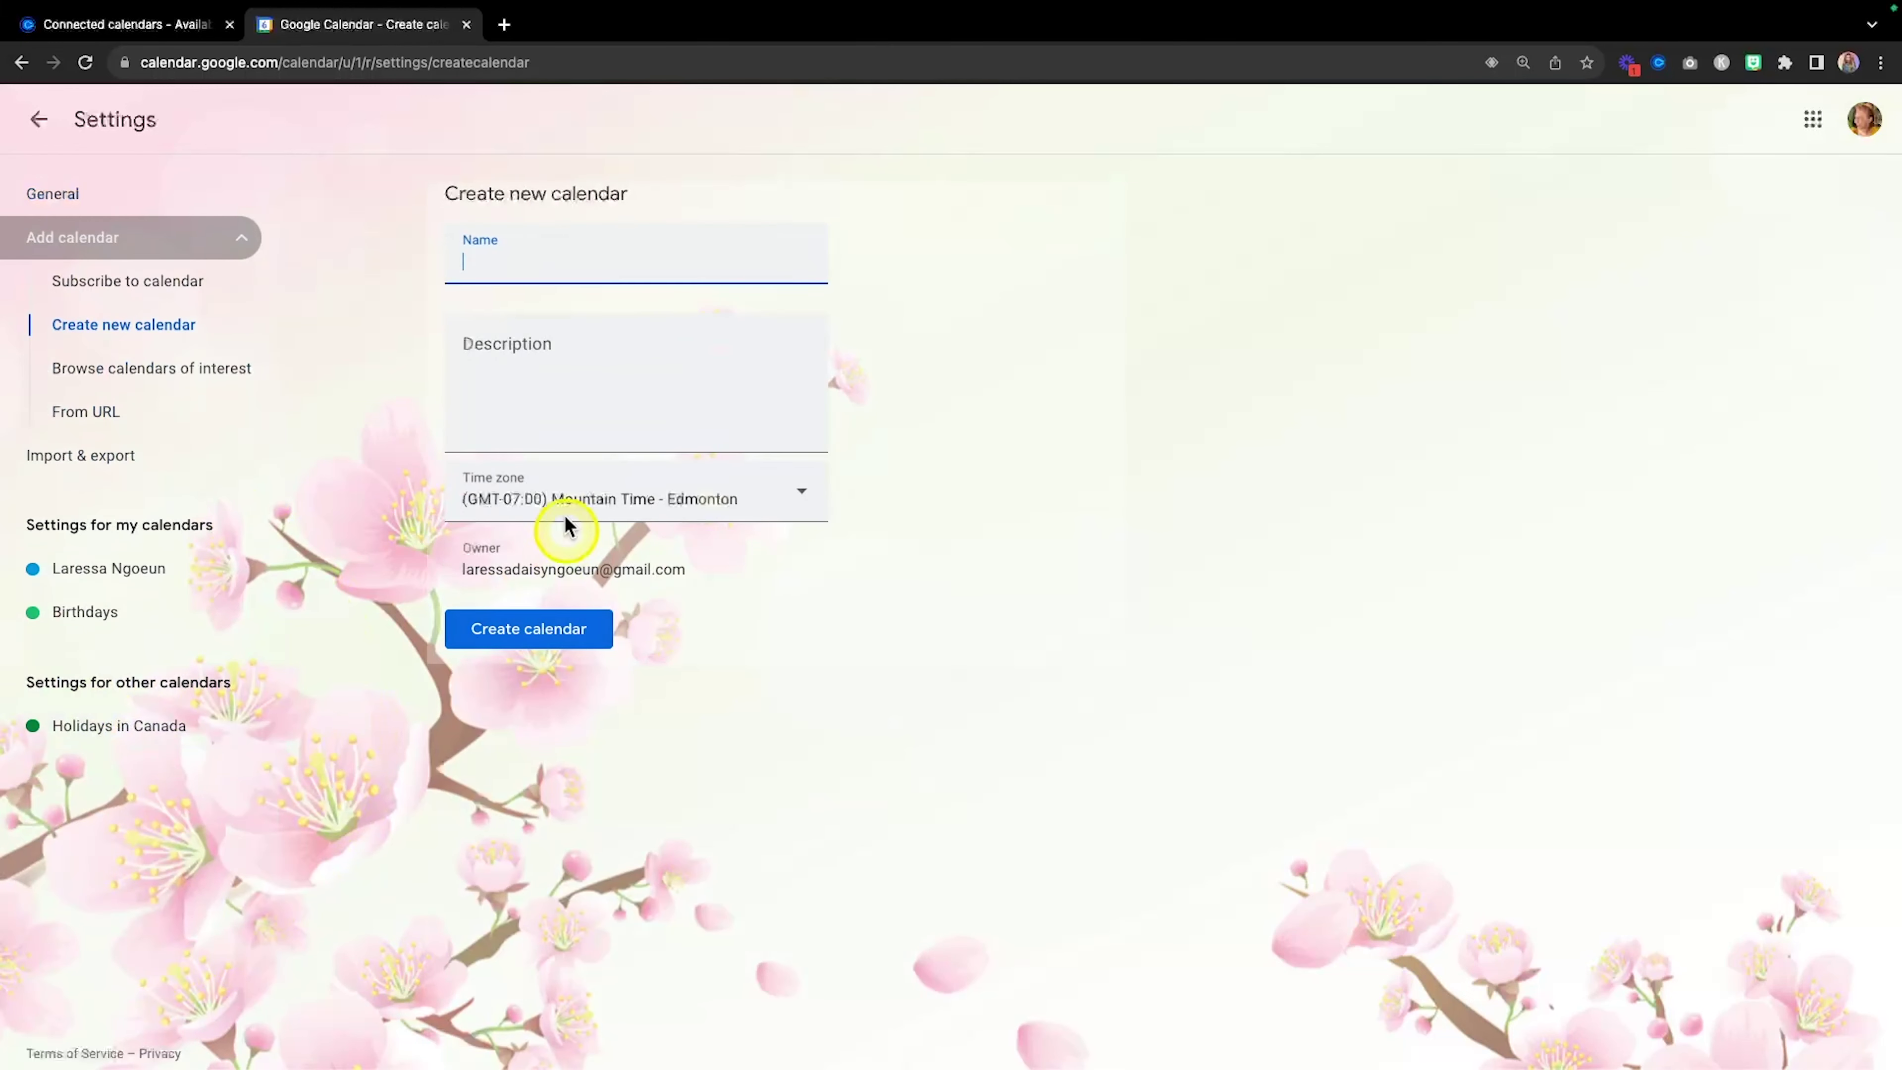
{"action": "type", "text": "Bu"}
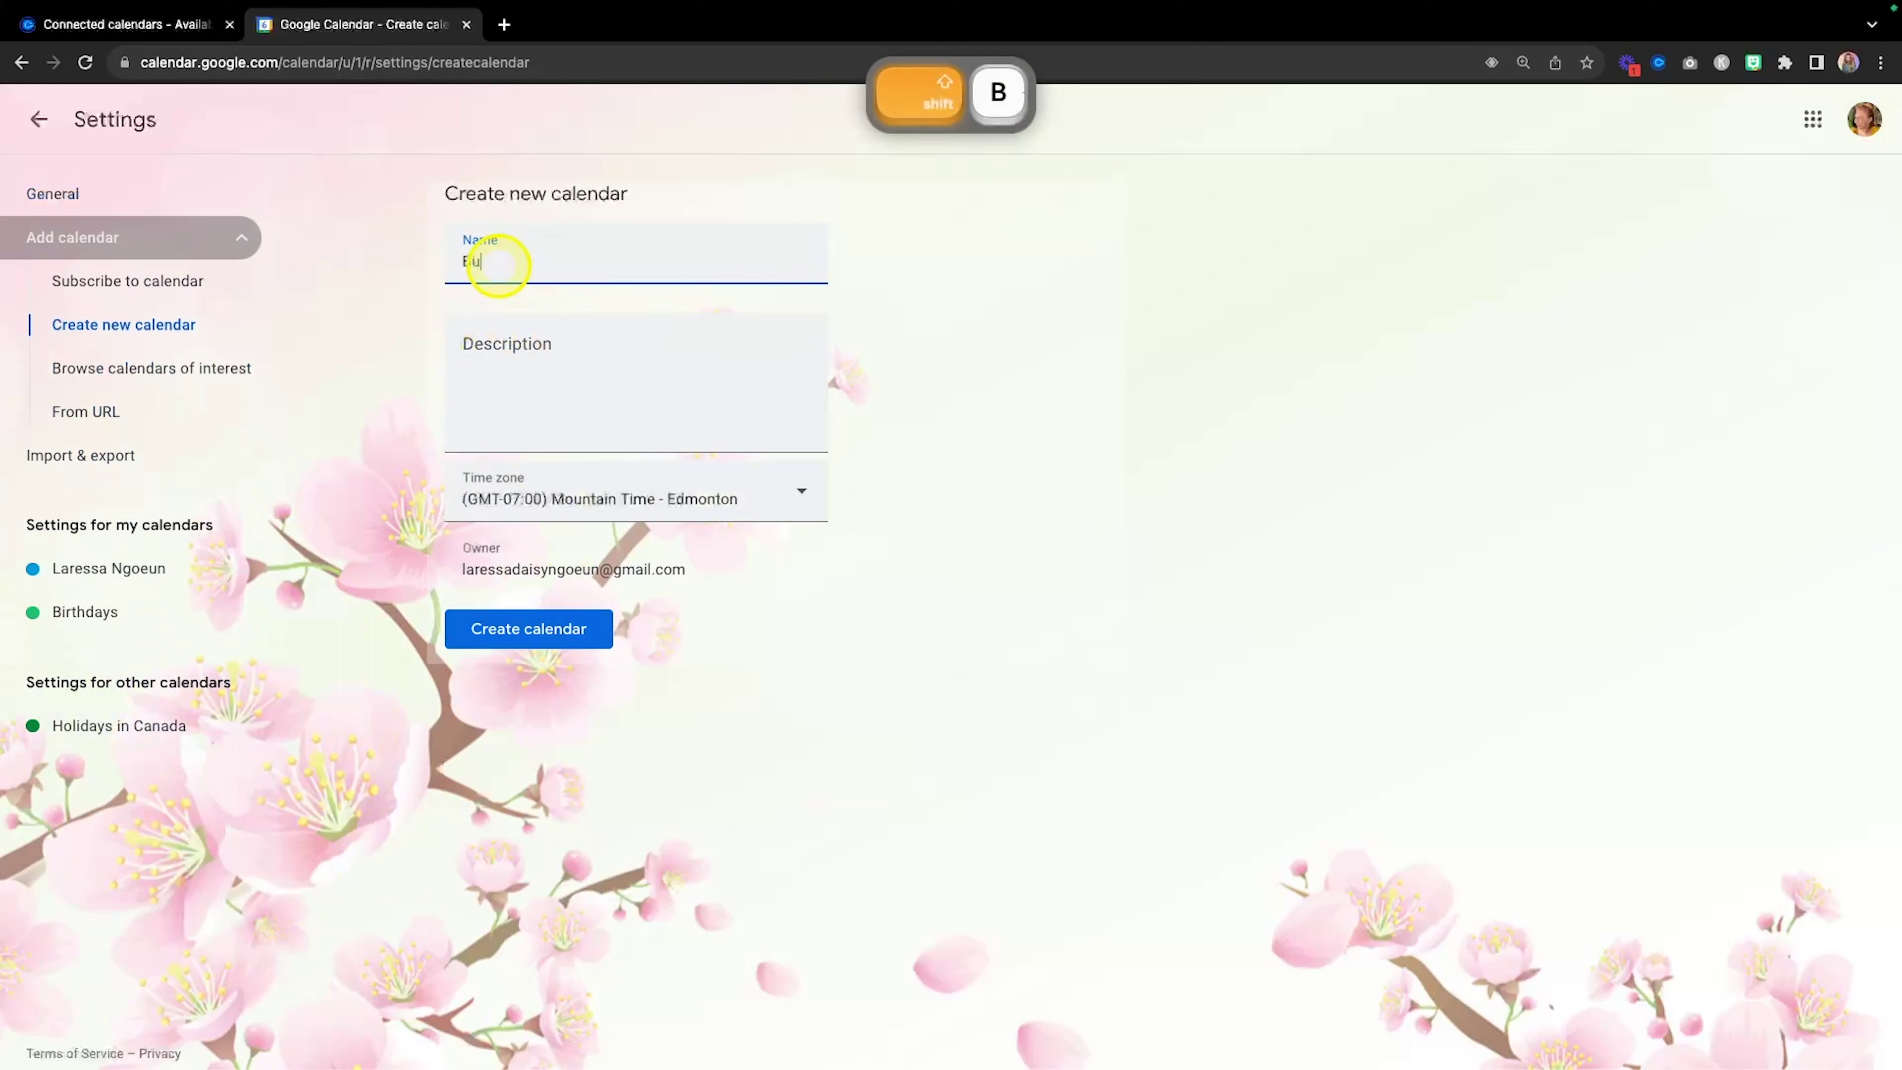
{"action": "type", "text": "yer Showings"}
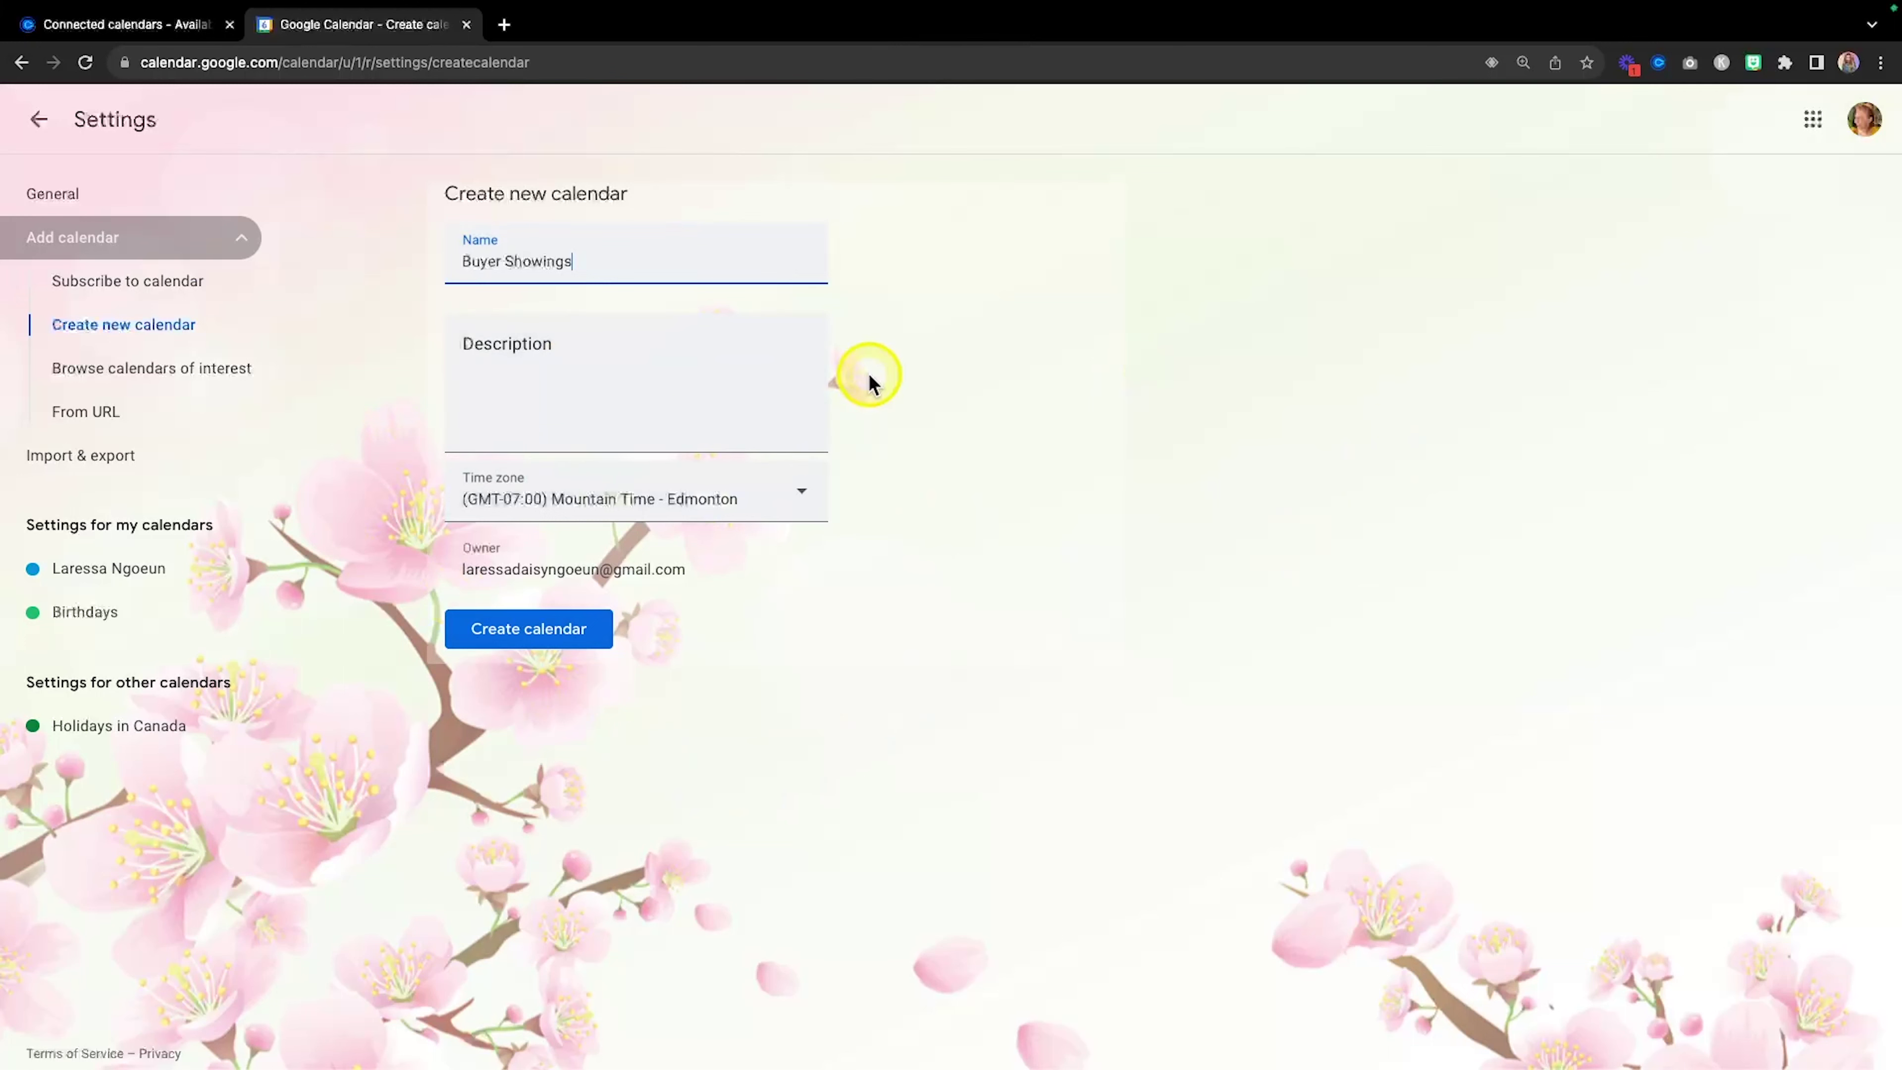
{"action": "left_click", "coordinate": [531, 631]}
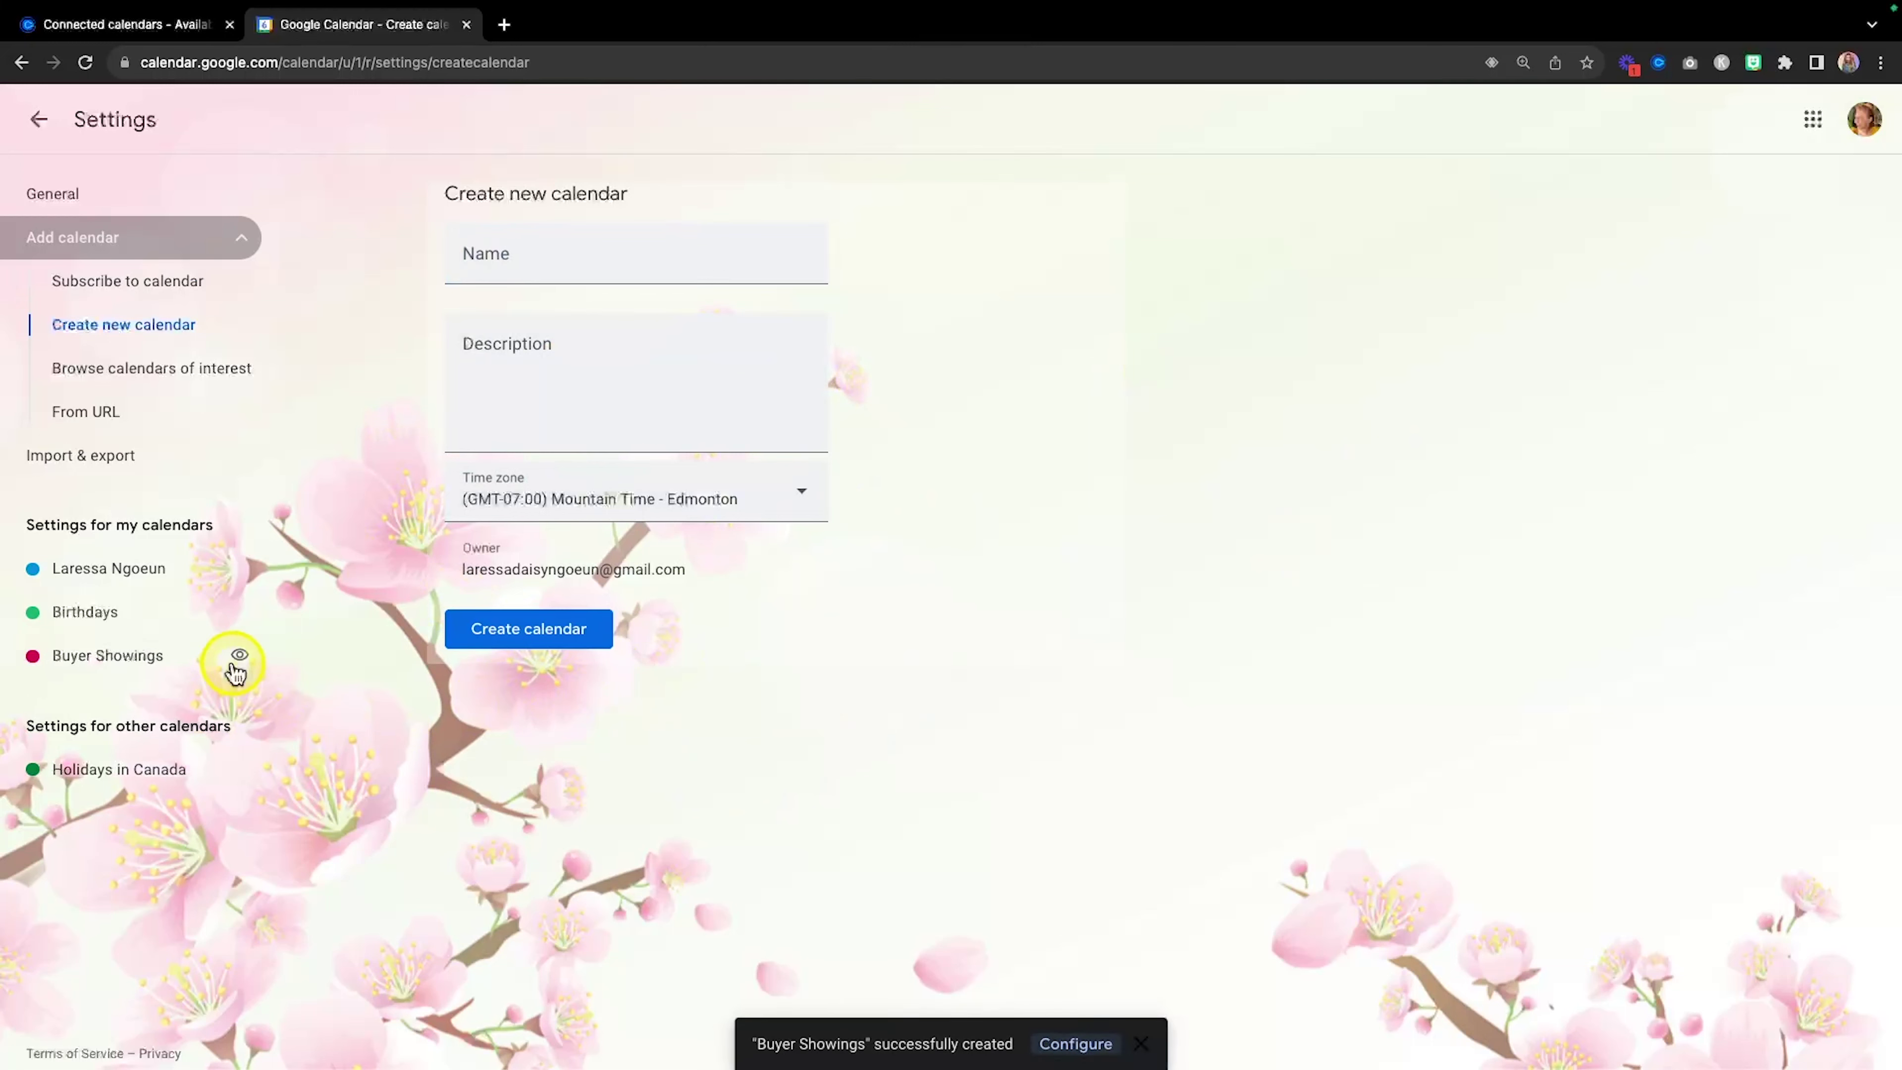
{"action": "key", "text": "fn"}
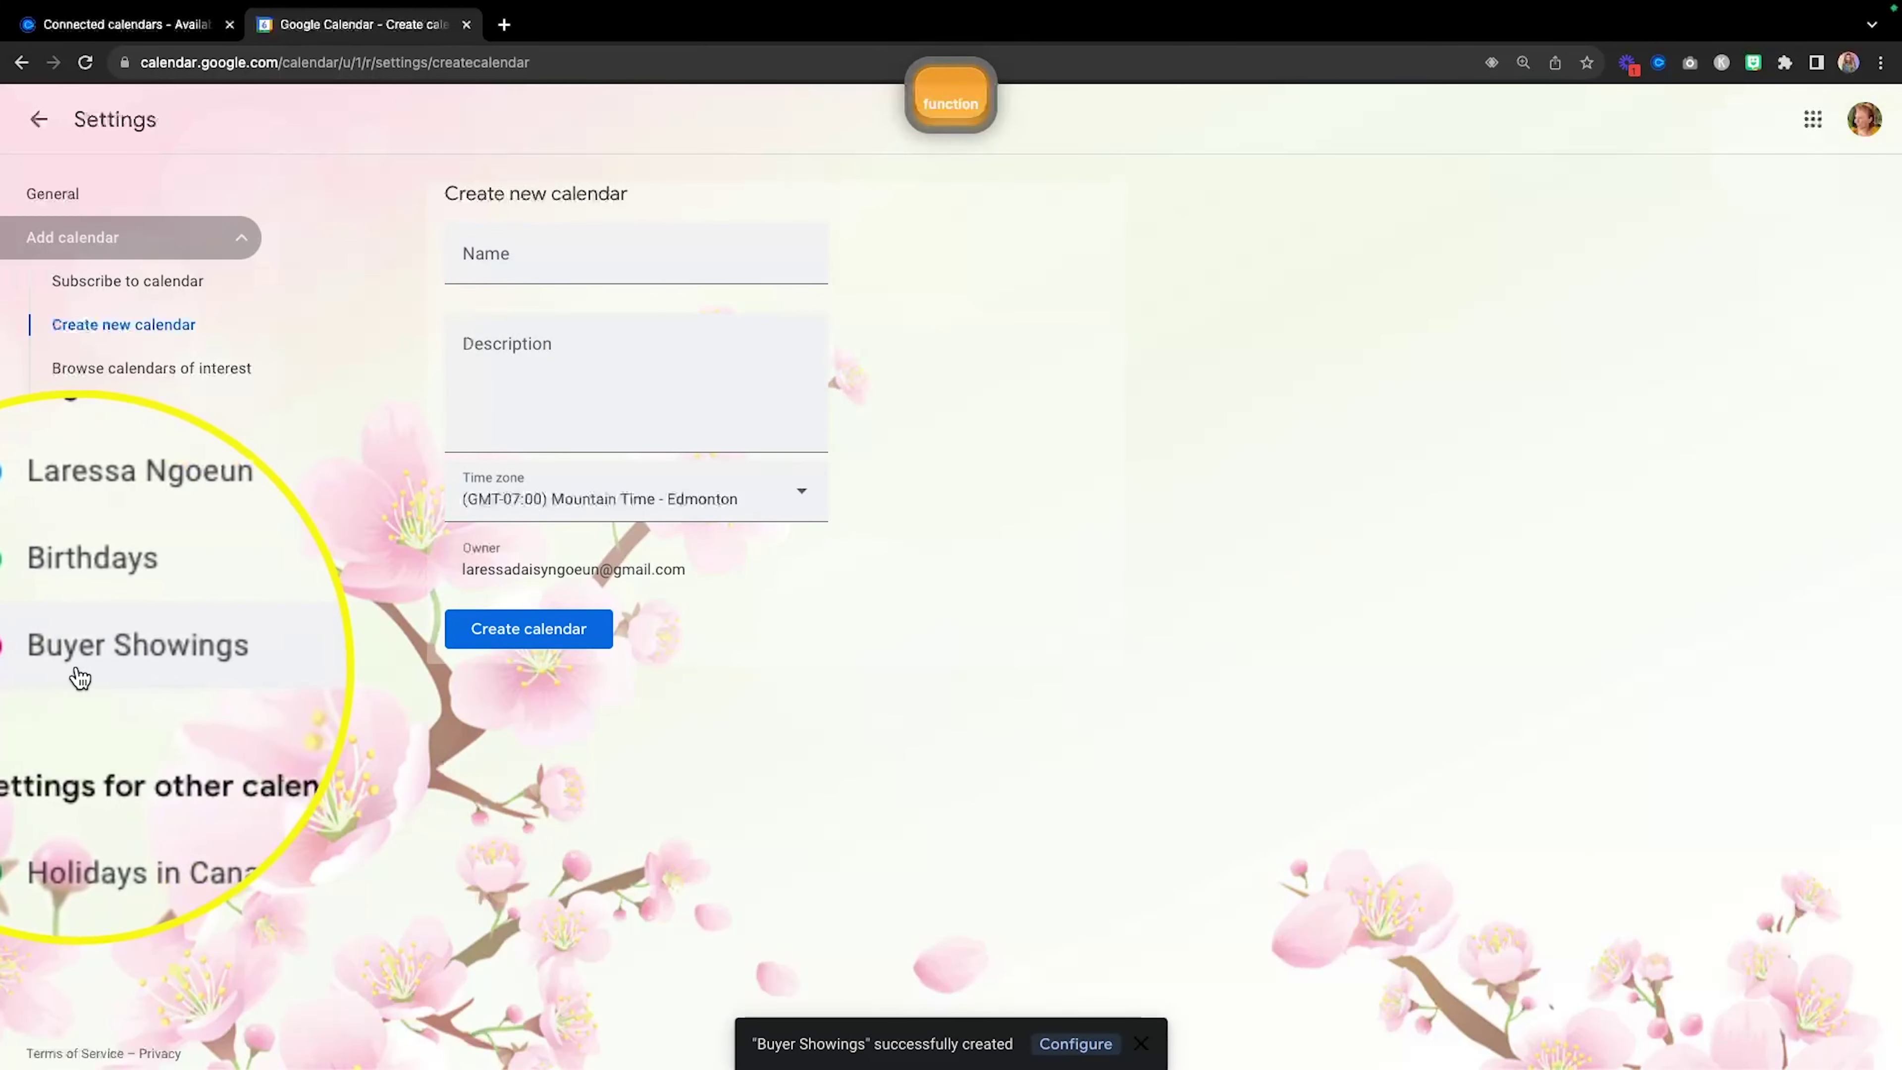
{"action": "left_click", "coordinate": [41, 121]}
{"action": "key", "text": "fn"}
{"action": "mouse_move", "coordinate": [95, 696]}
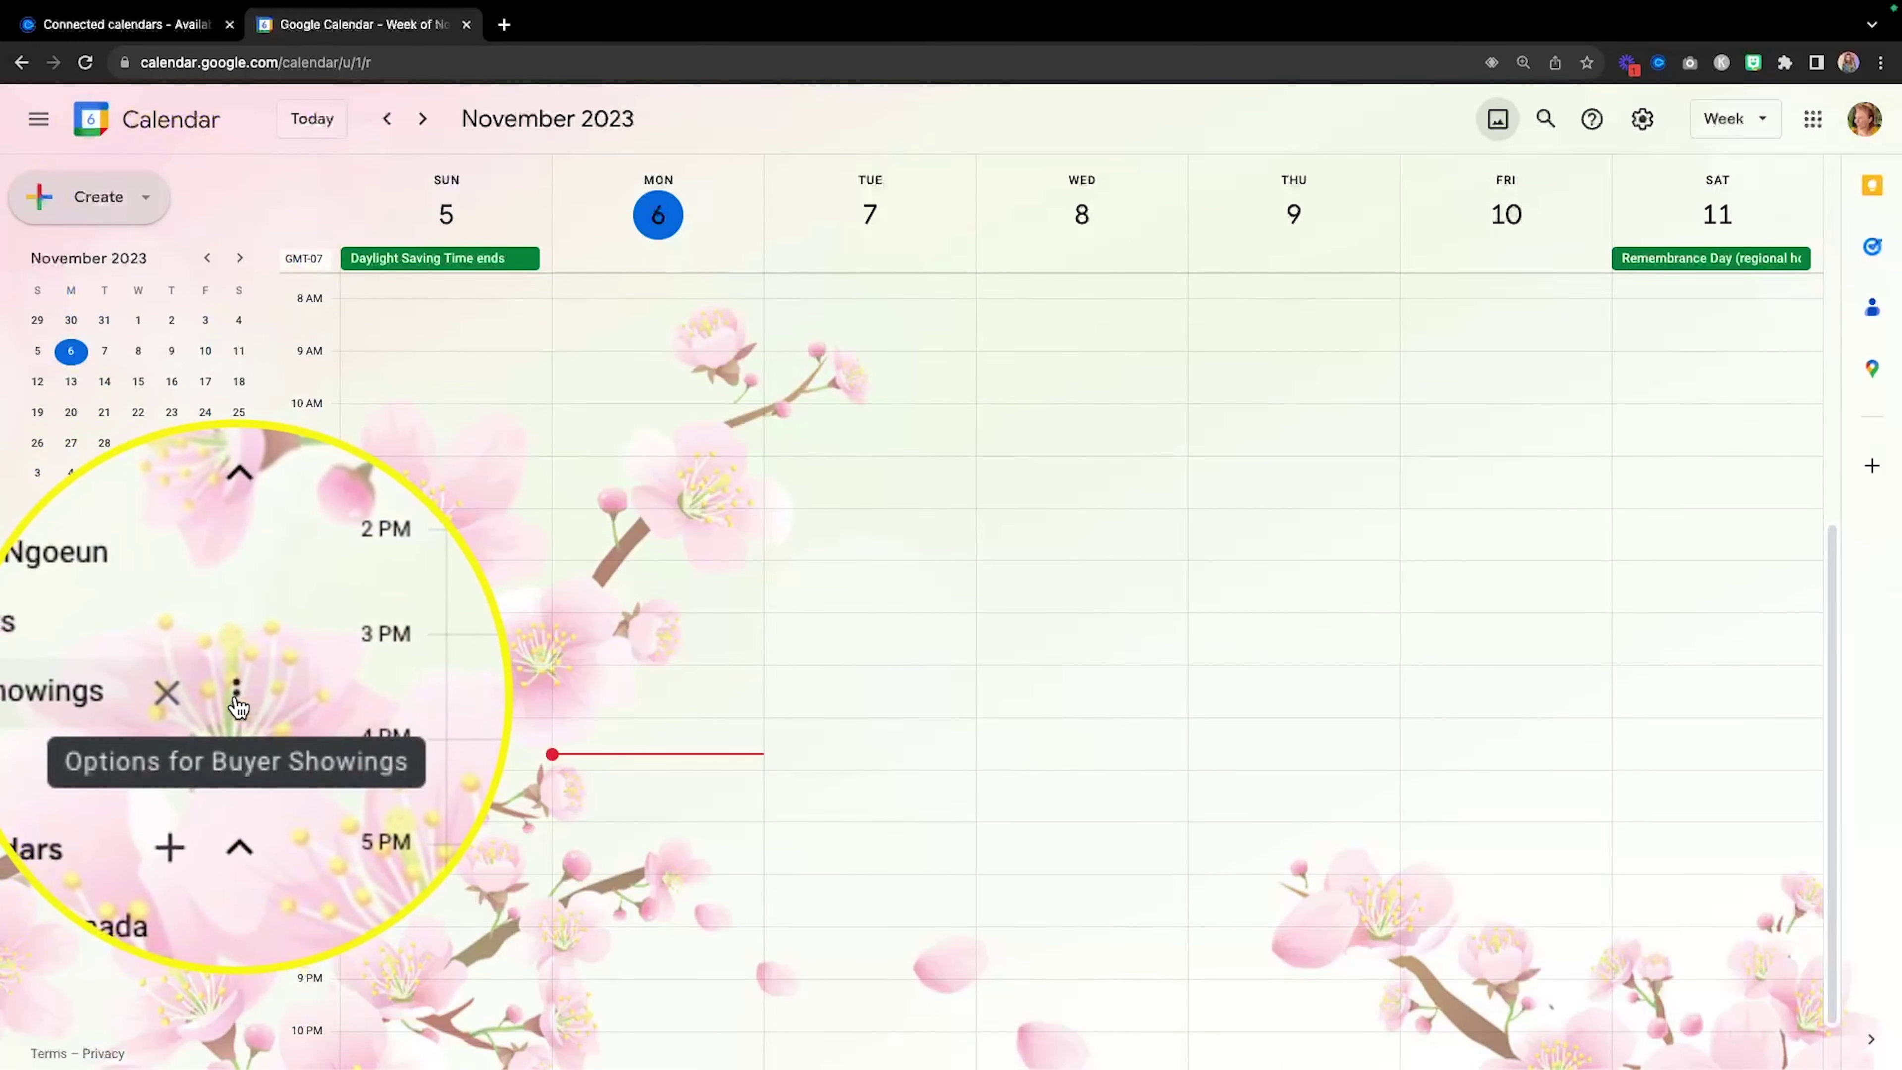
Colour the Buyer Showings calendar tangerine.
{"action": "left_click", "coordinate": [242, 697]}
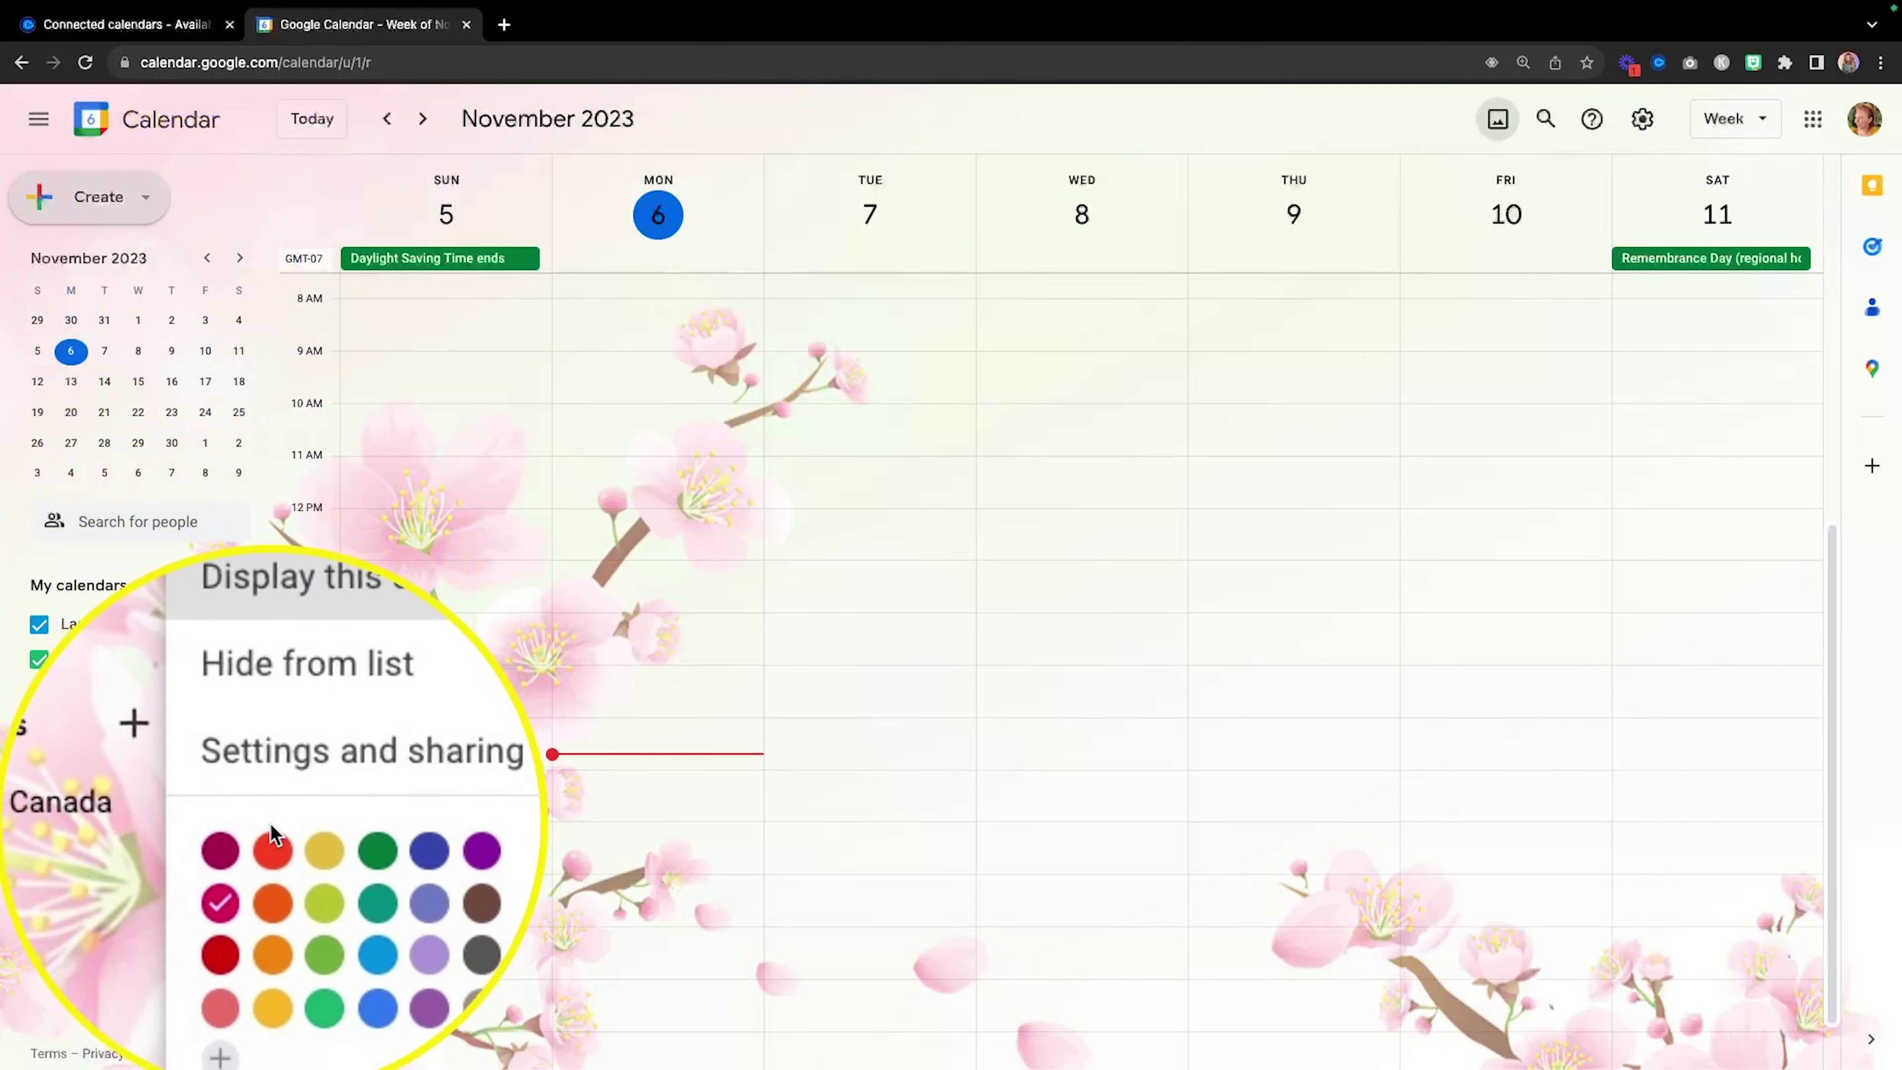
{"action": "left_click", "coordinate": [272, 839]}
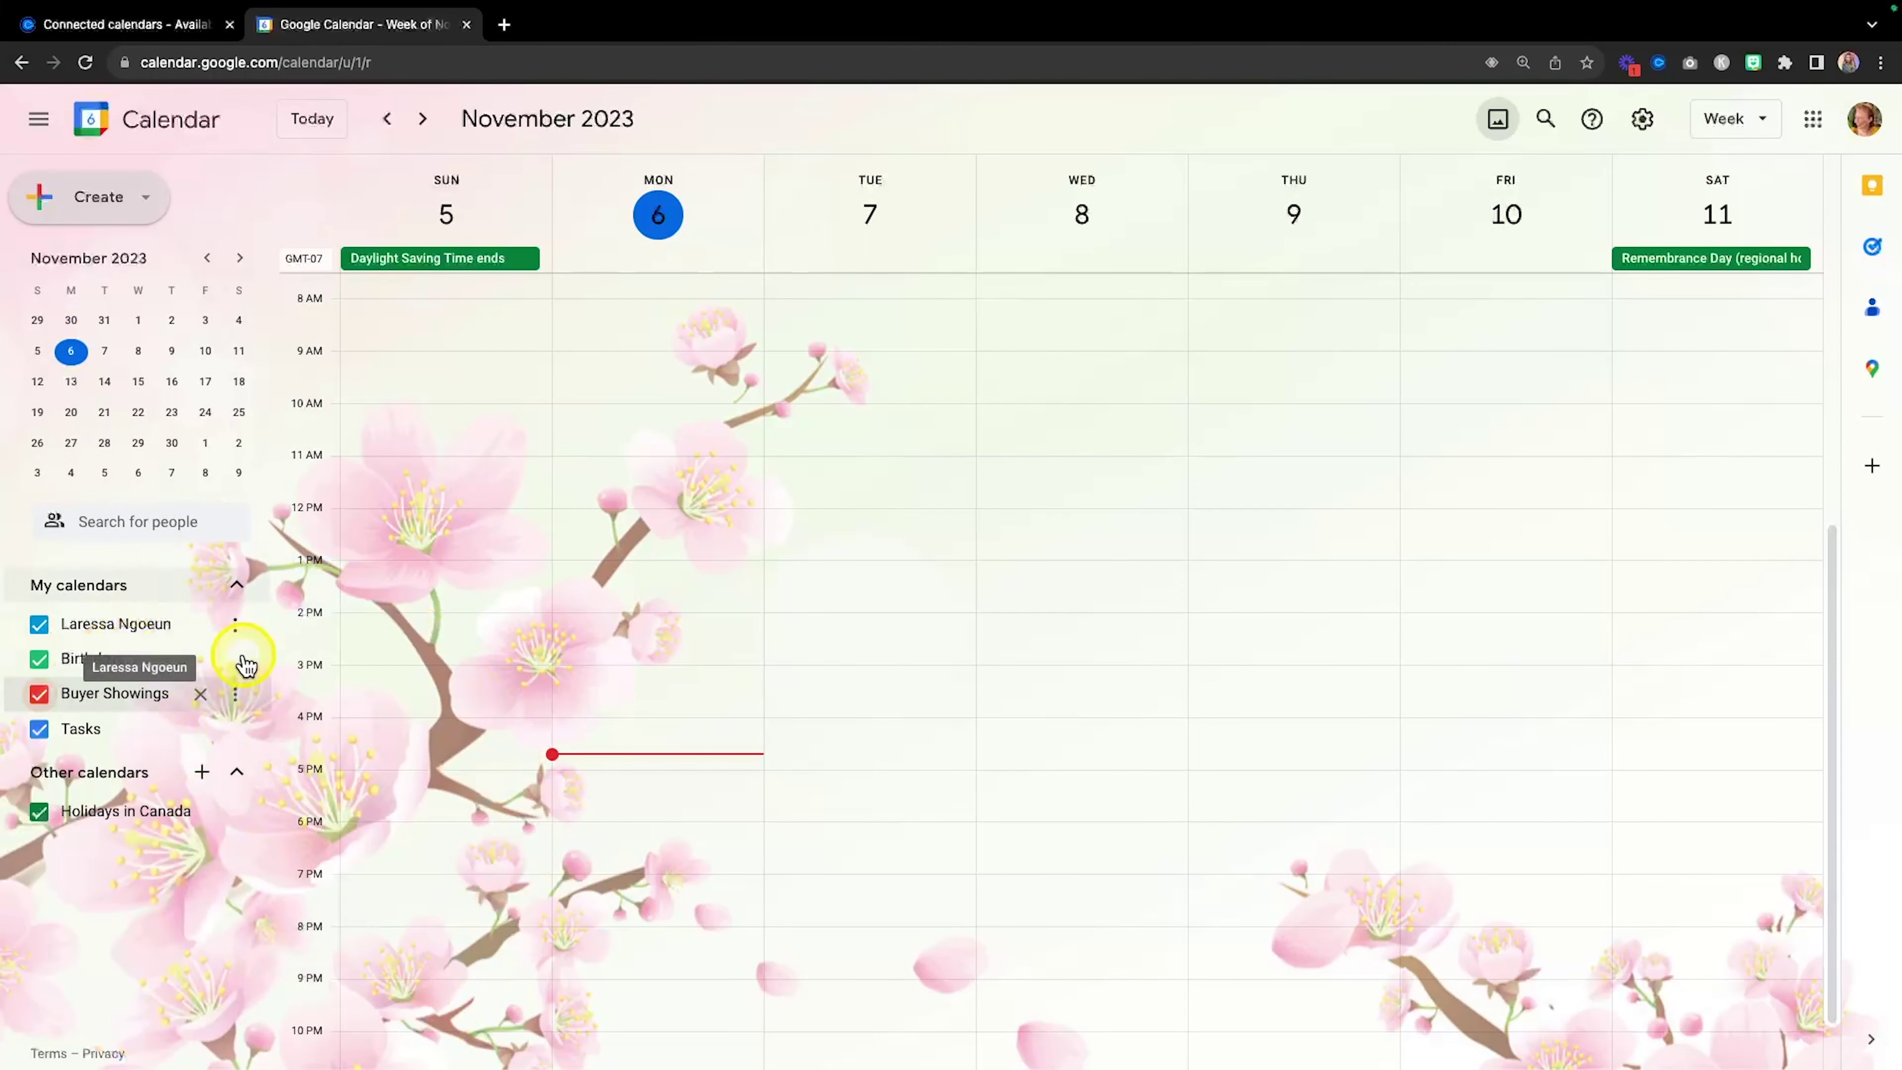
{"action": "key", "text": "fn"}
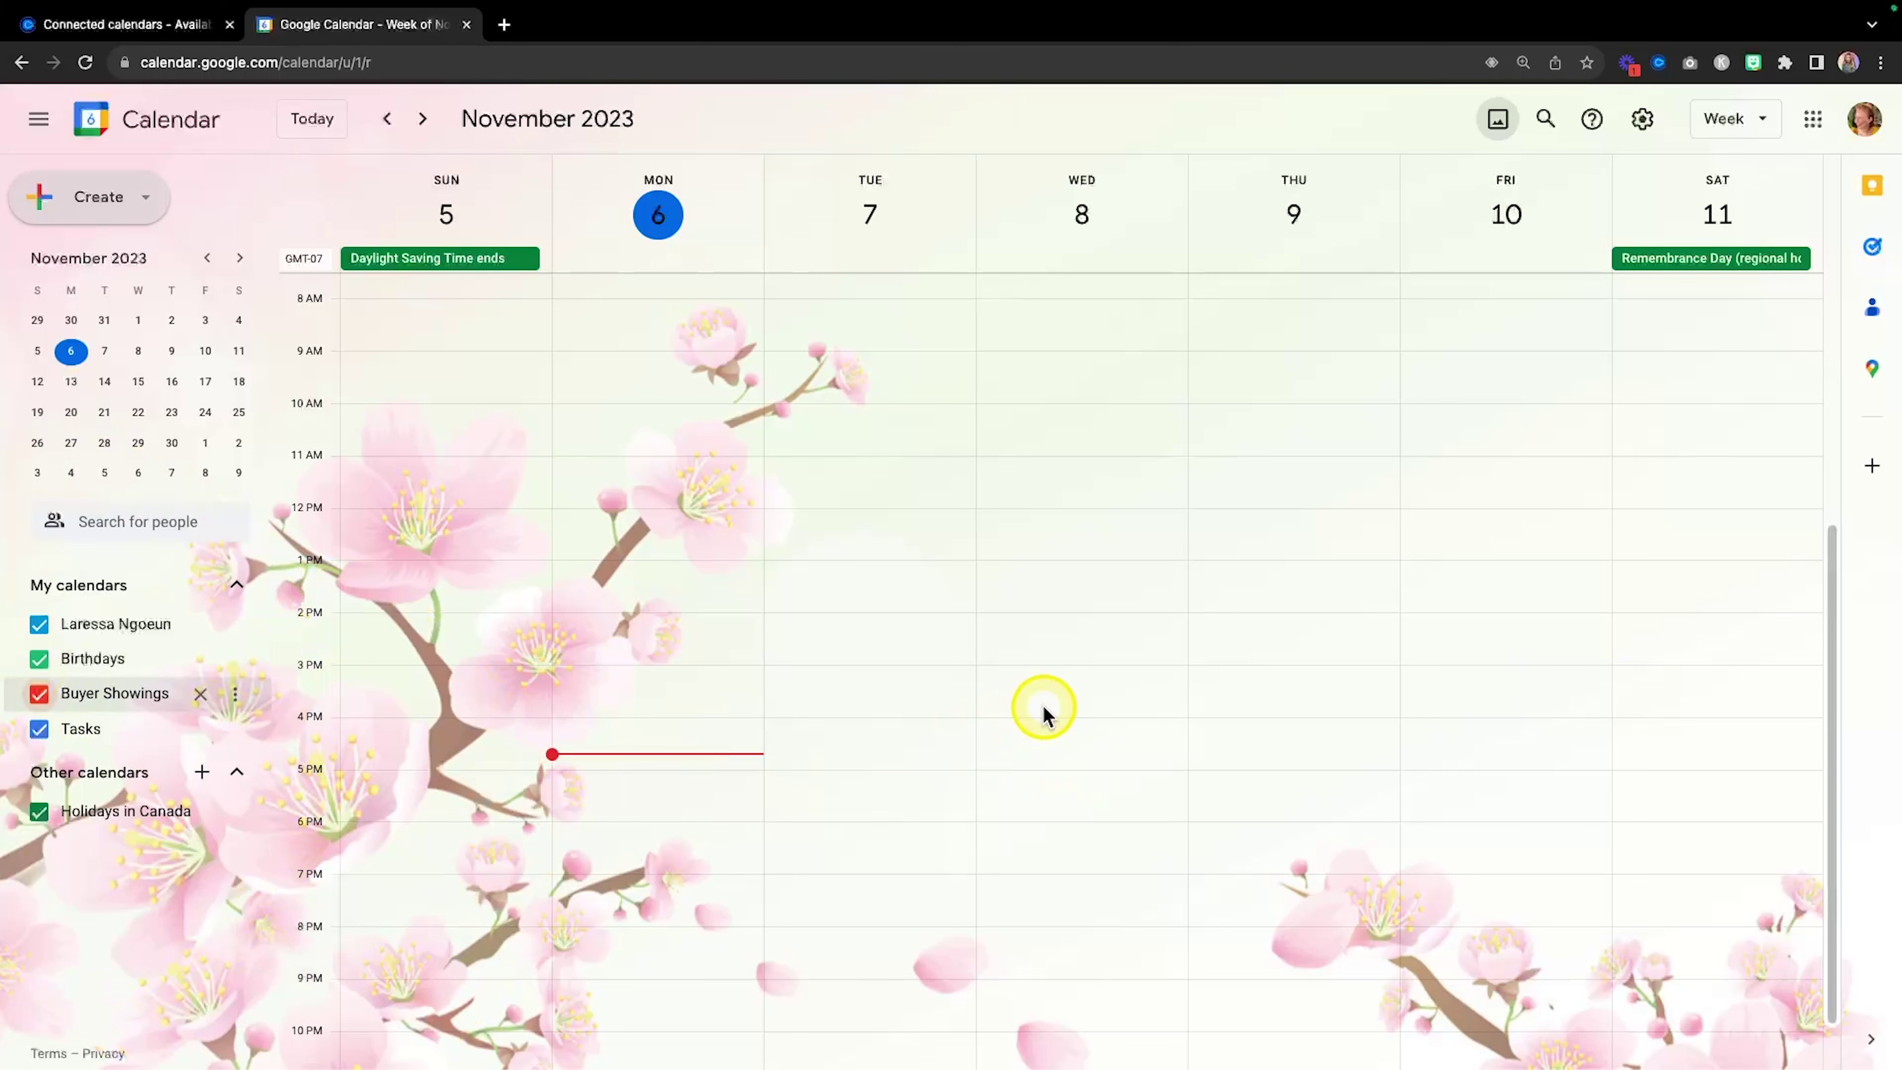
Add a Wednesday 12–2pm 'Buyer Showings' event on the Buyer Showings calendar.
{"action": "scroll", "coordinate": [1211, 644], "scroll_direction": "up", "scroll_amount": 1}
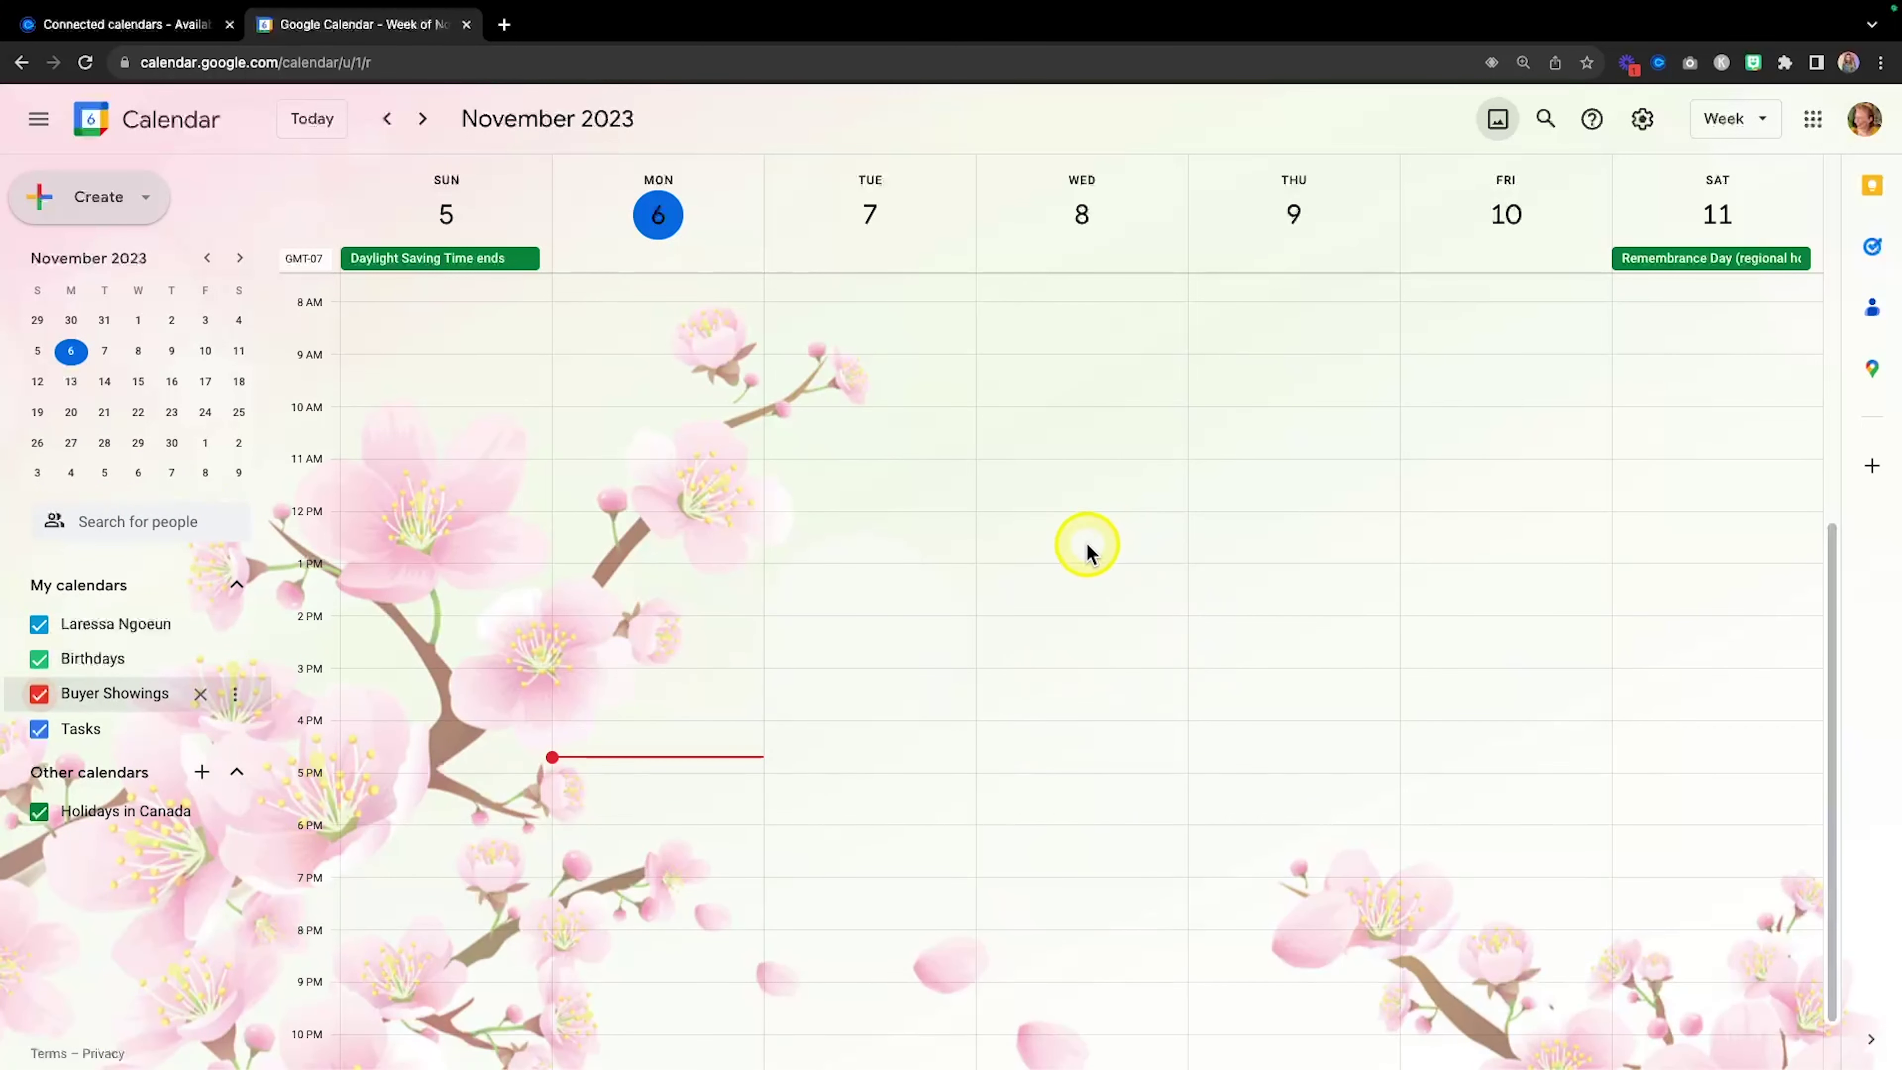
{"action": "left_click_drag", "start_coordinate": [1067, 516], "coordinate": [1066, 604]}
{"action": "type", "text": "Buyer Showings"}
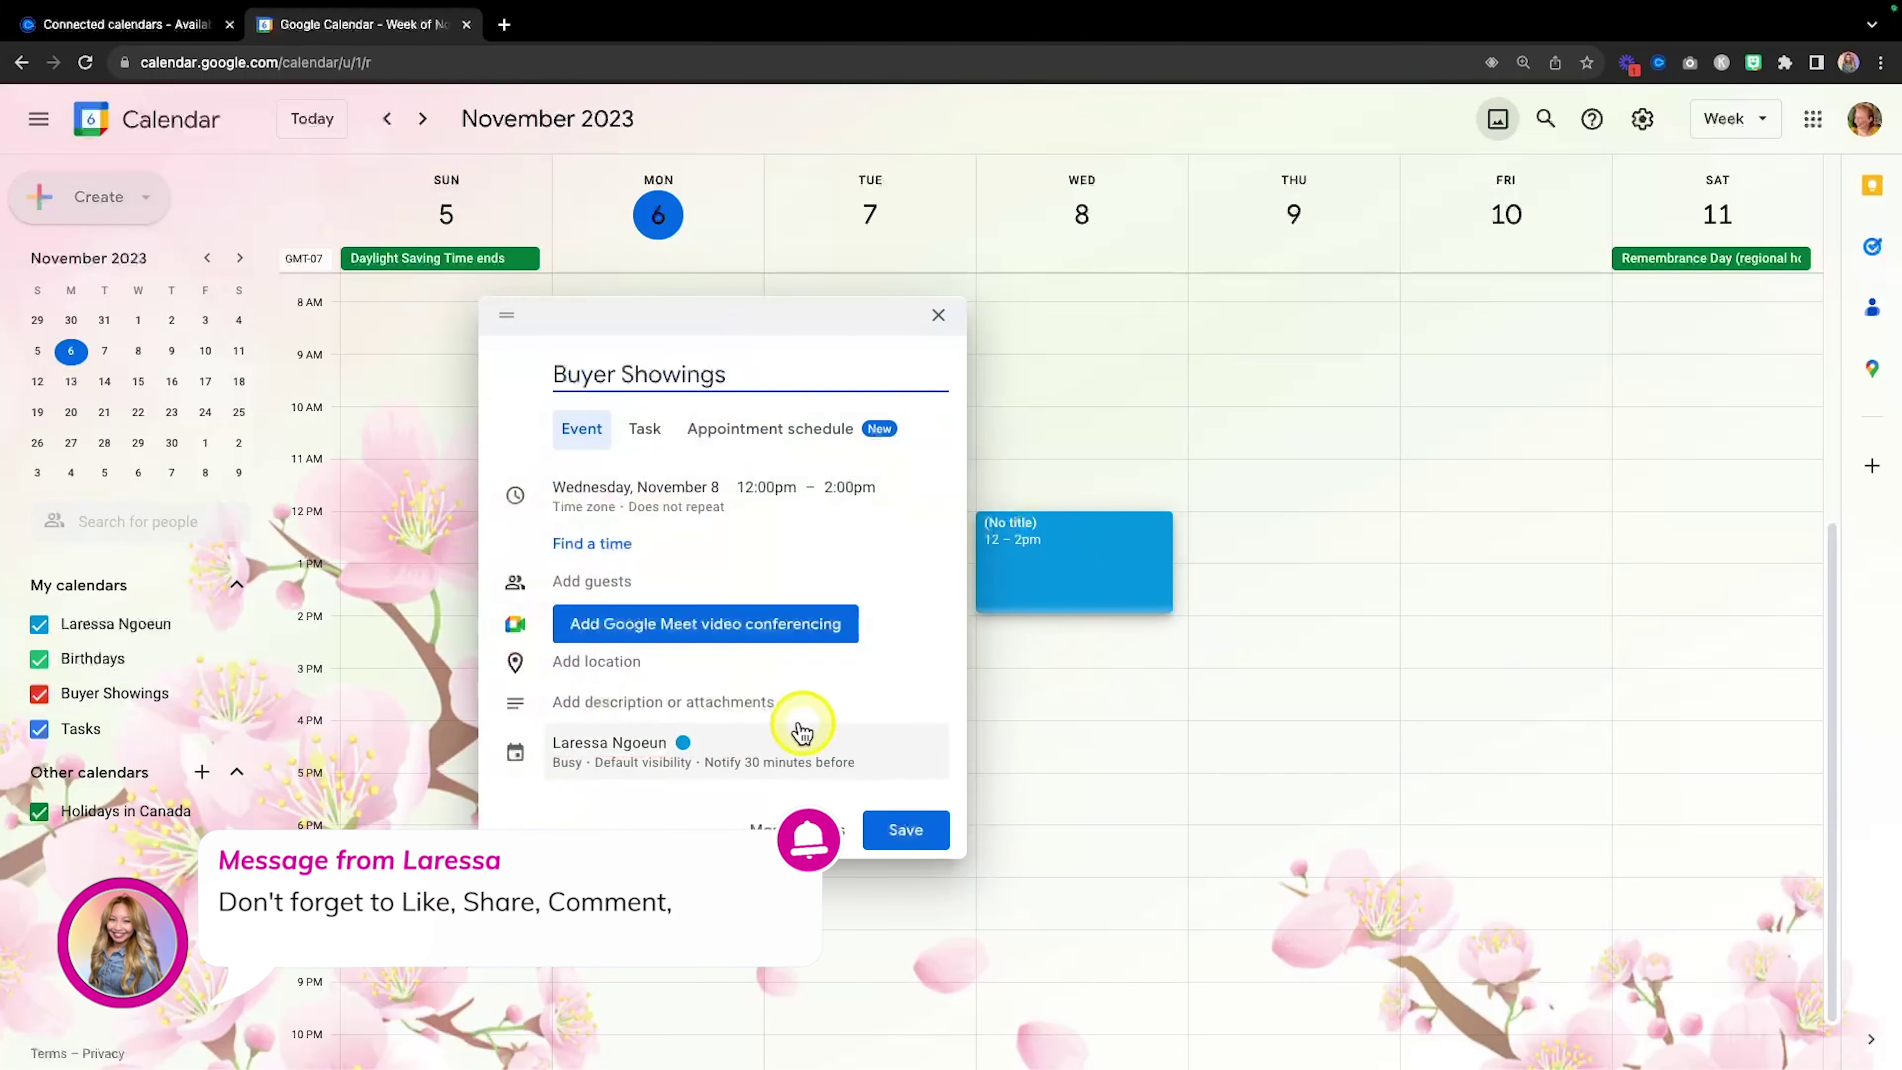
{"action": "left_click", "coordinate": [610, 758]}
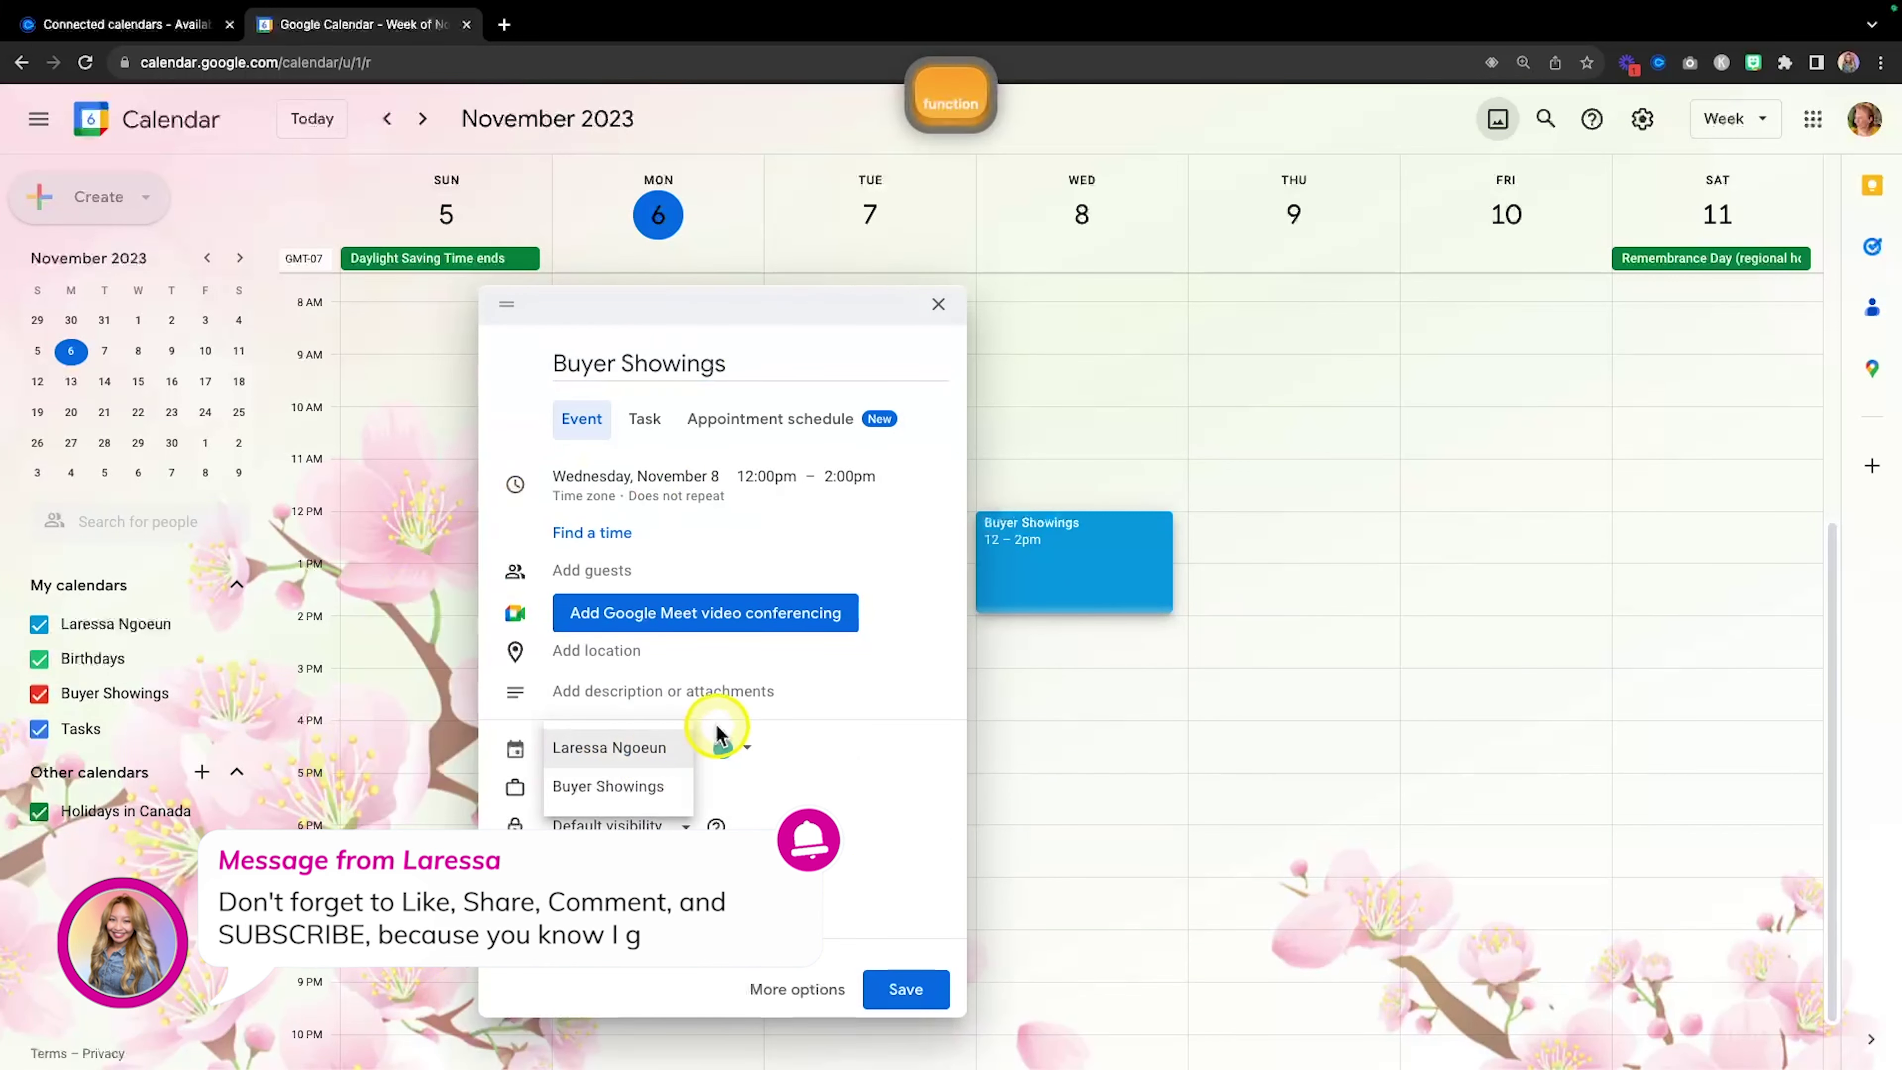
{"action": "left_click", "coordinate": [598, 791]}
{"action": "left_click", "coordinate": [898, 987]}
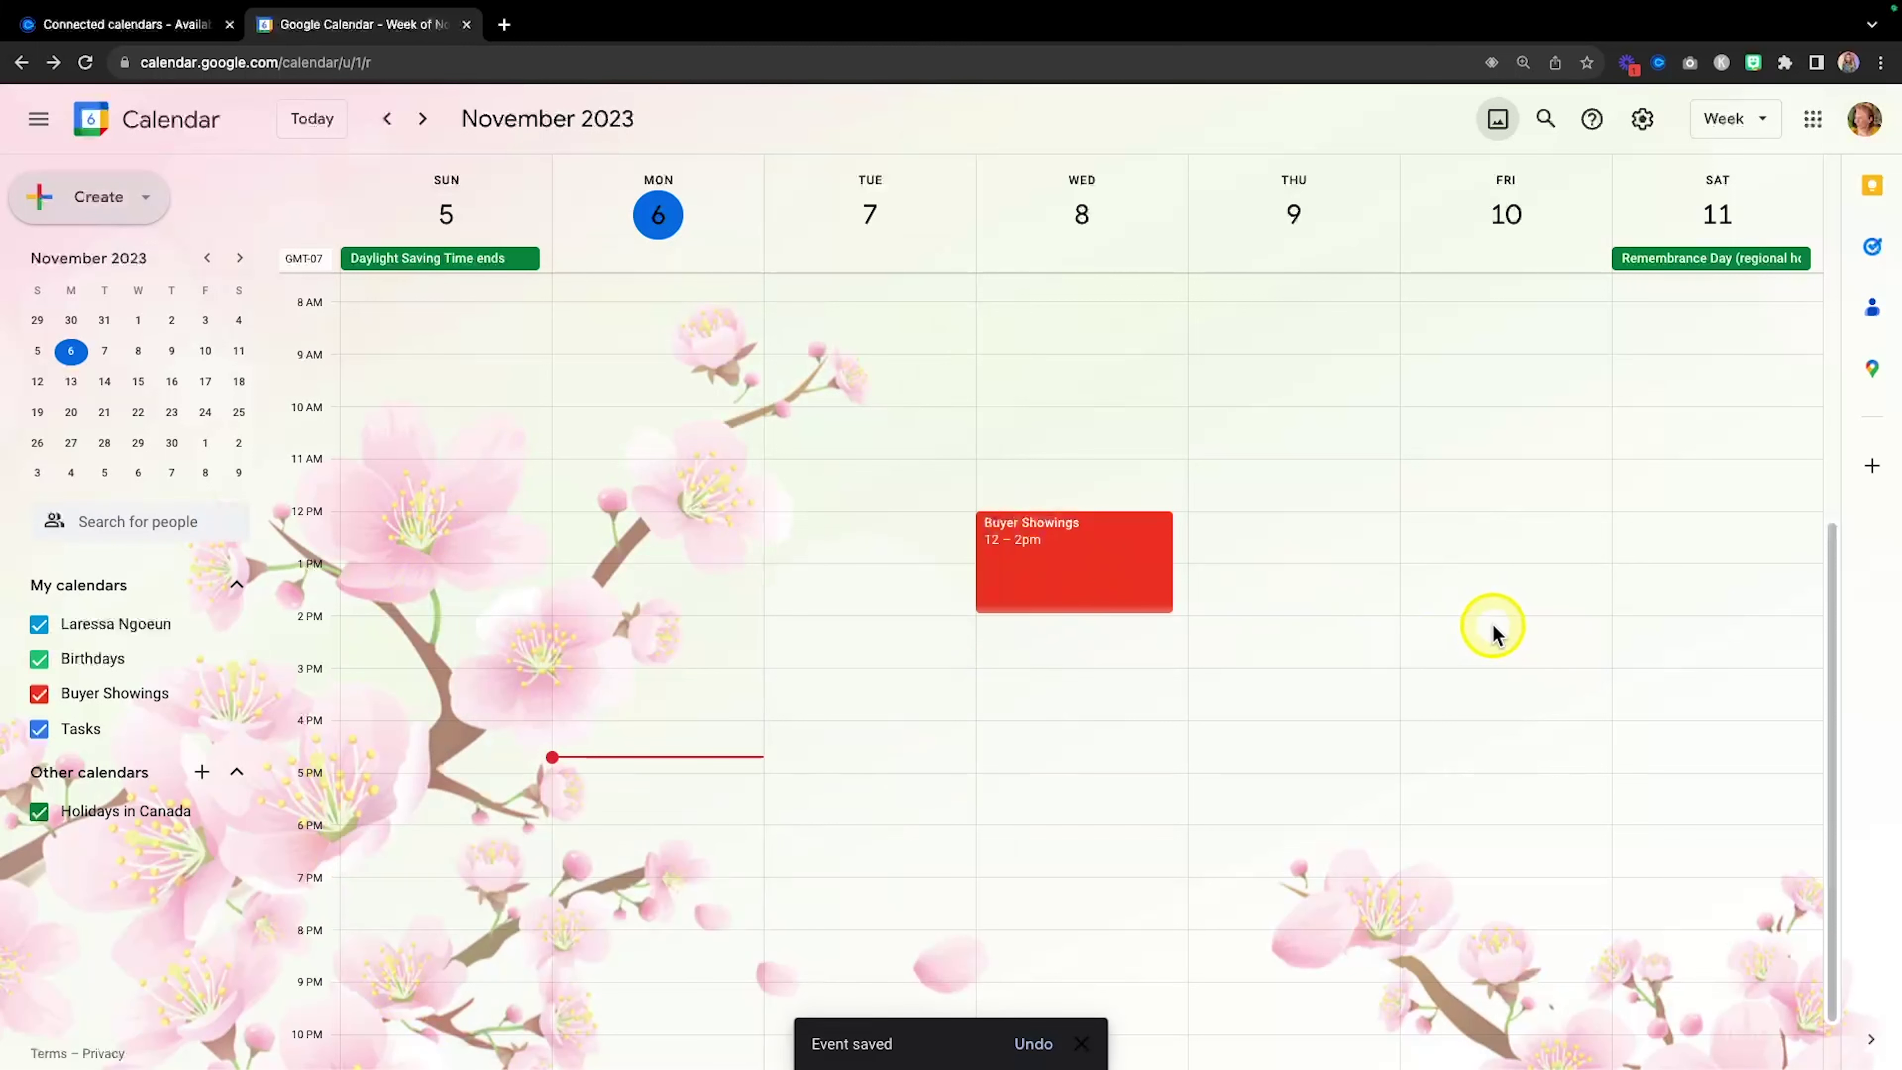
Add a Friday 2–5pm 'Buyer Showings' event on the Buyer Showings calendar.
{"action": "left_click_drag", "start_coordinate": [1497, 633], "coordinate": [1481, 758]}
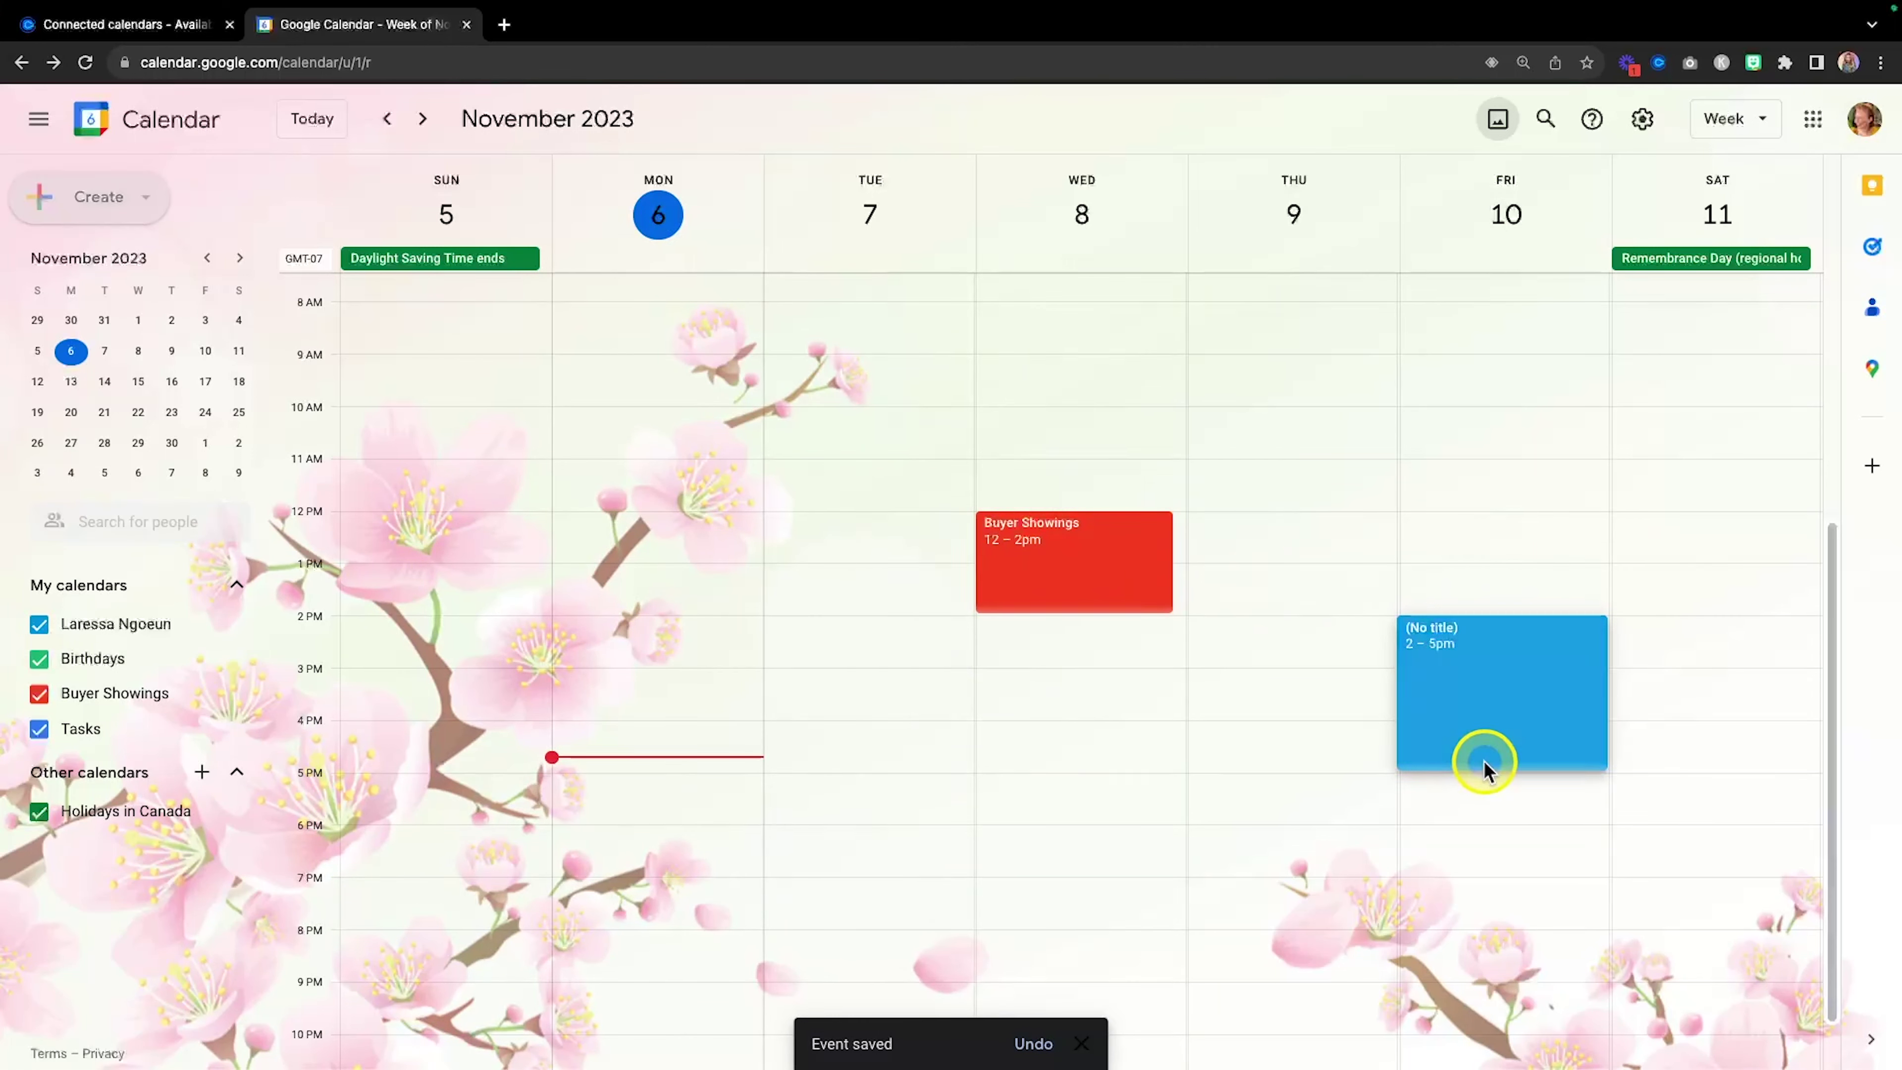
{"action": "type", "text": "Buyer SHow"}
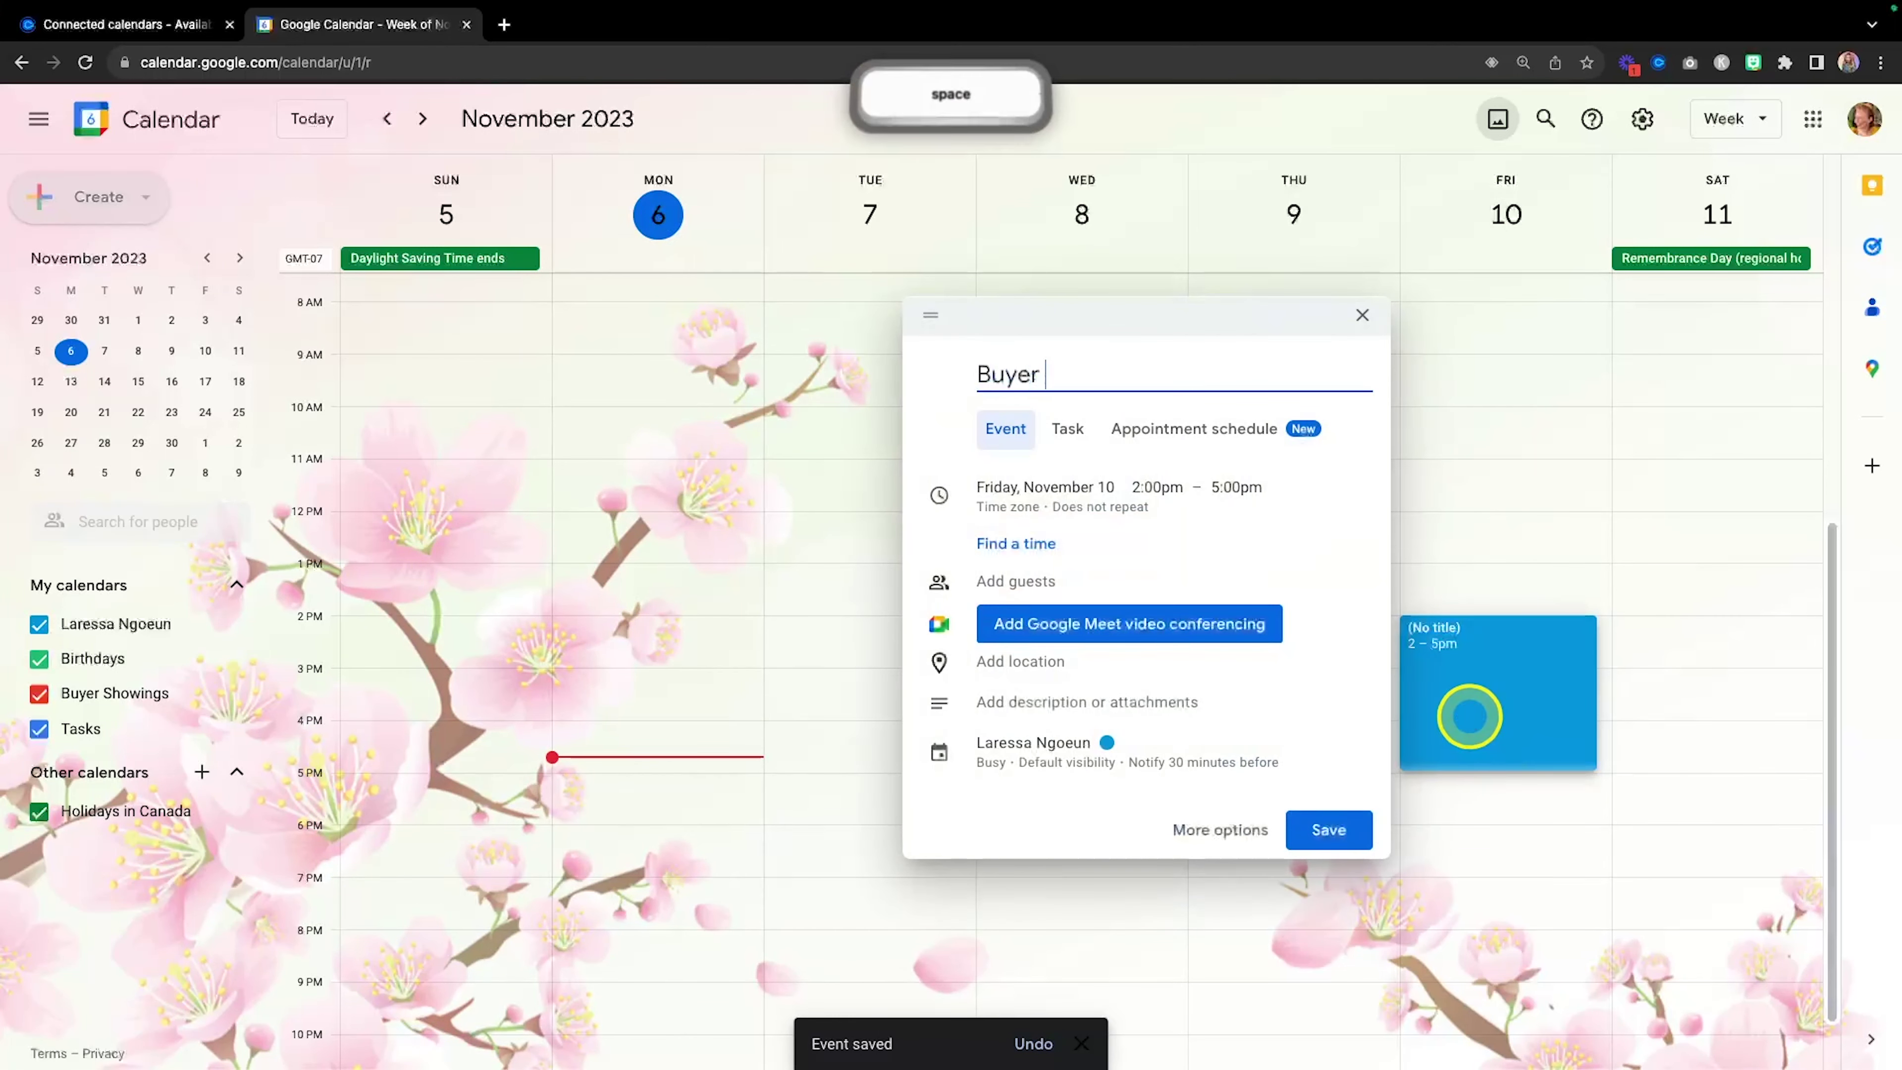
{"action": "key", "text": "BackSpace"}
{"action": "key", "text": "BackSpace"}
{"action": "key", "text": "BackSpace"}
{"action": "type", "text": "howi"}
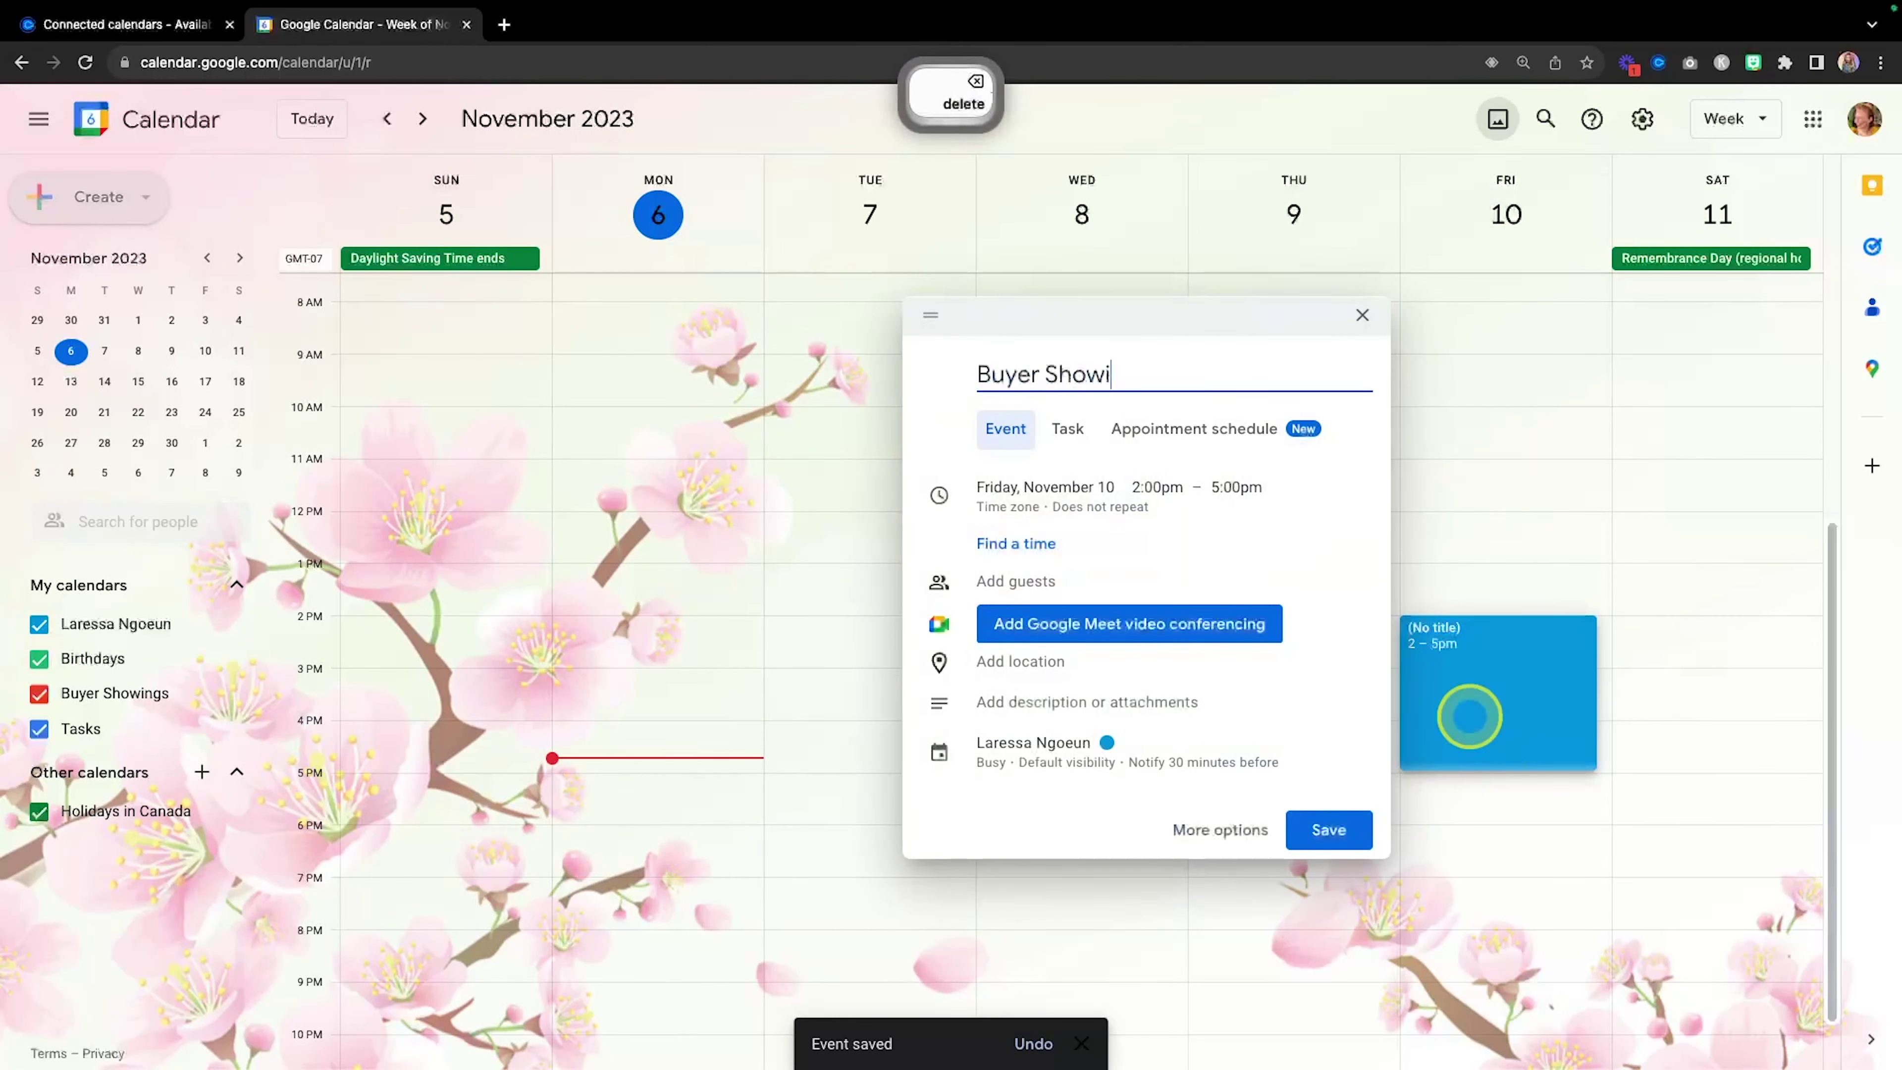
{"action": "type", "text": "ngs"}
{"action": "left_click", "coordinate": [1033, 744]}
{"action": "left_click", "coordinate": [1033, 746]}
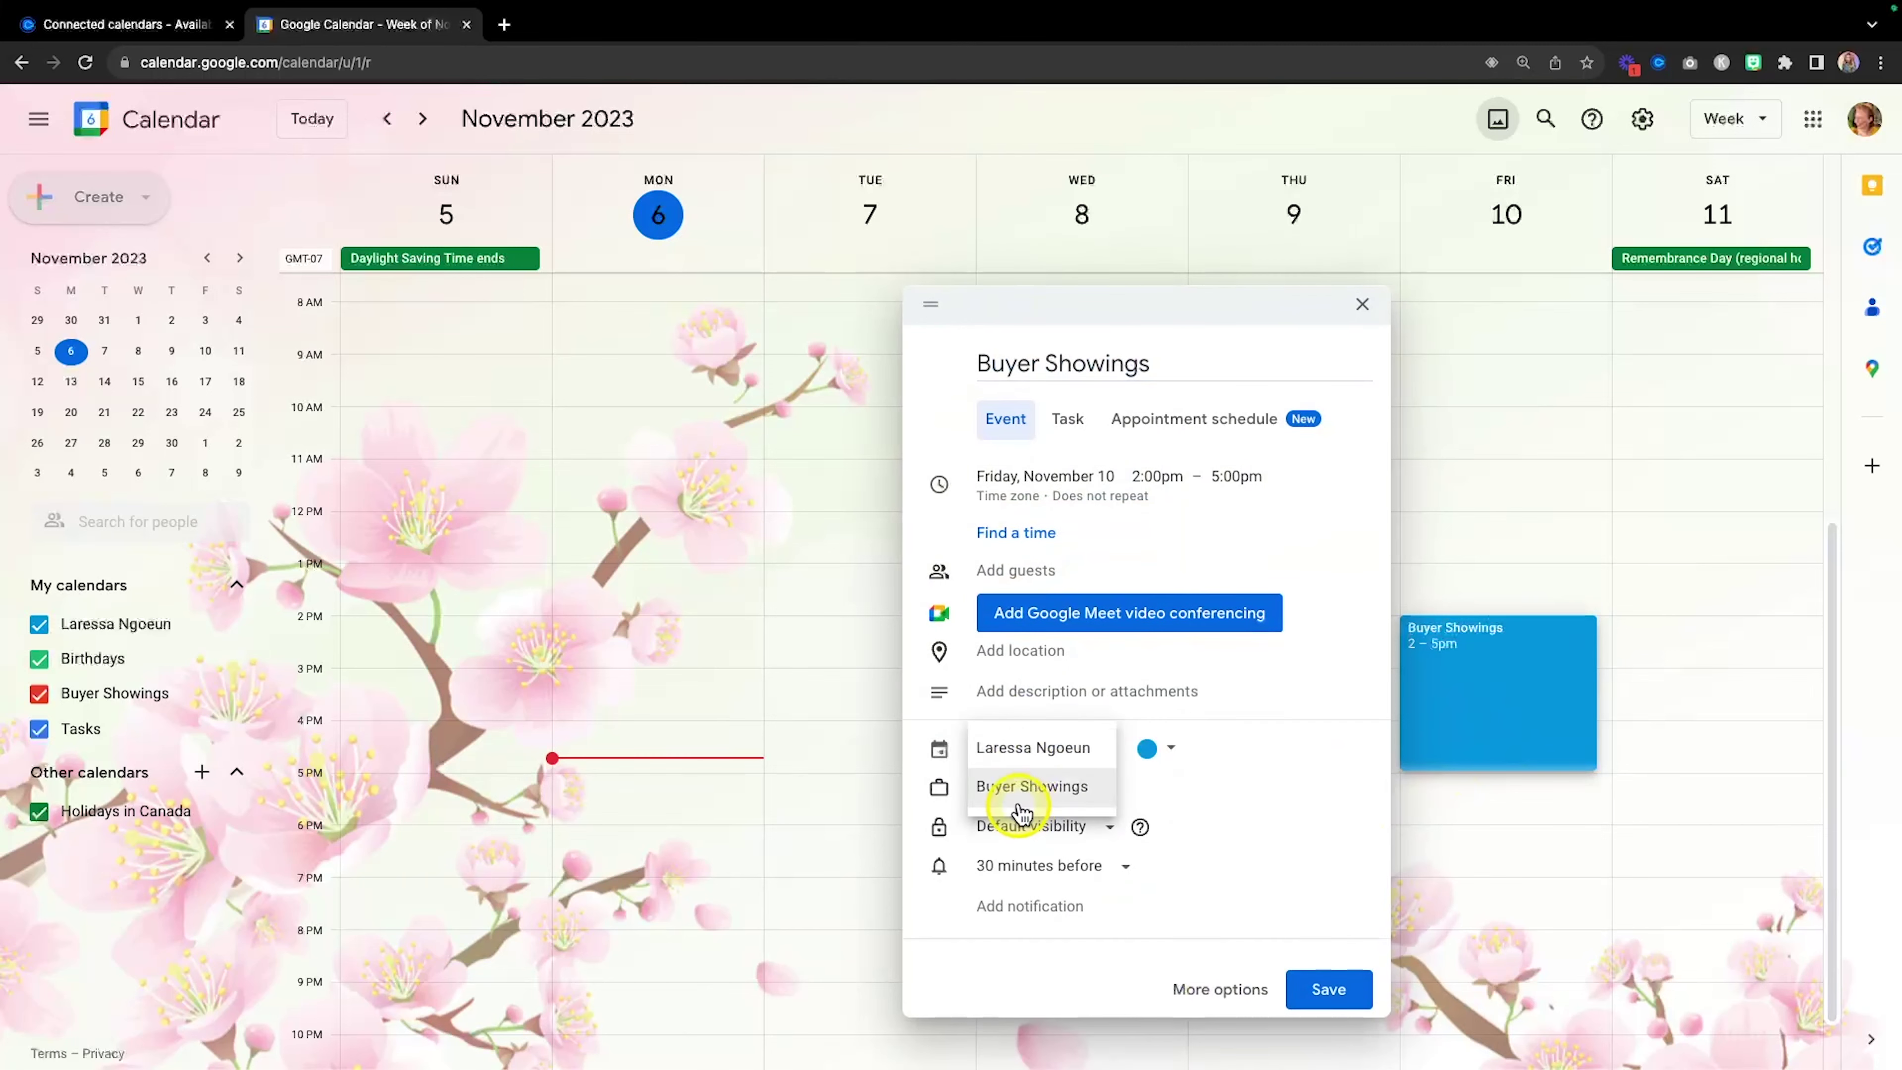
{"action": "left_click", "coordinate": [1026, 790]}
{"action": "left_click", "coordinate": [1325, 988]}
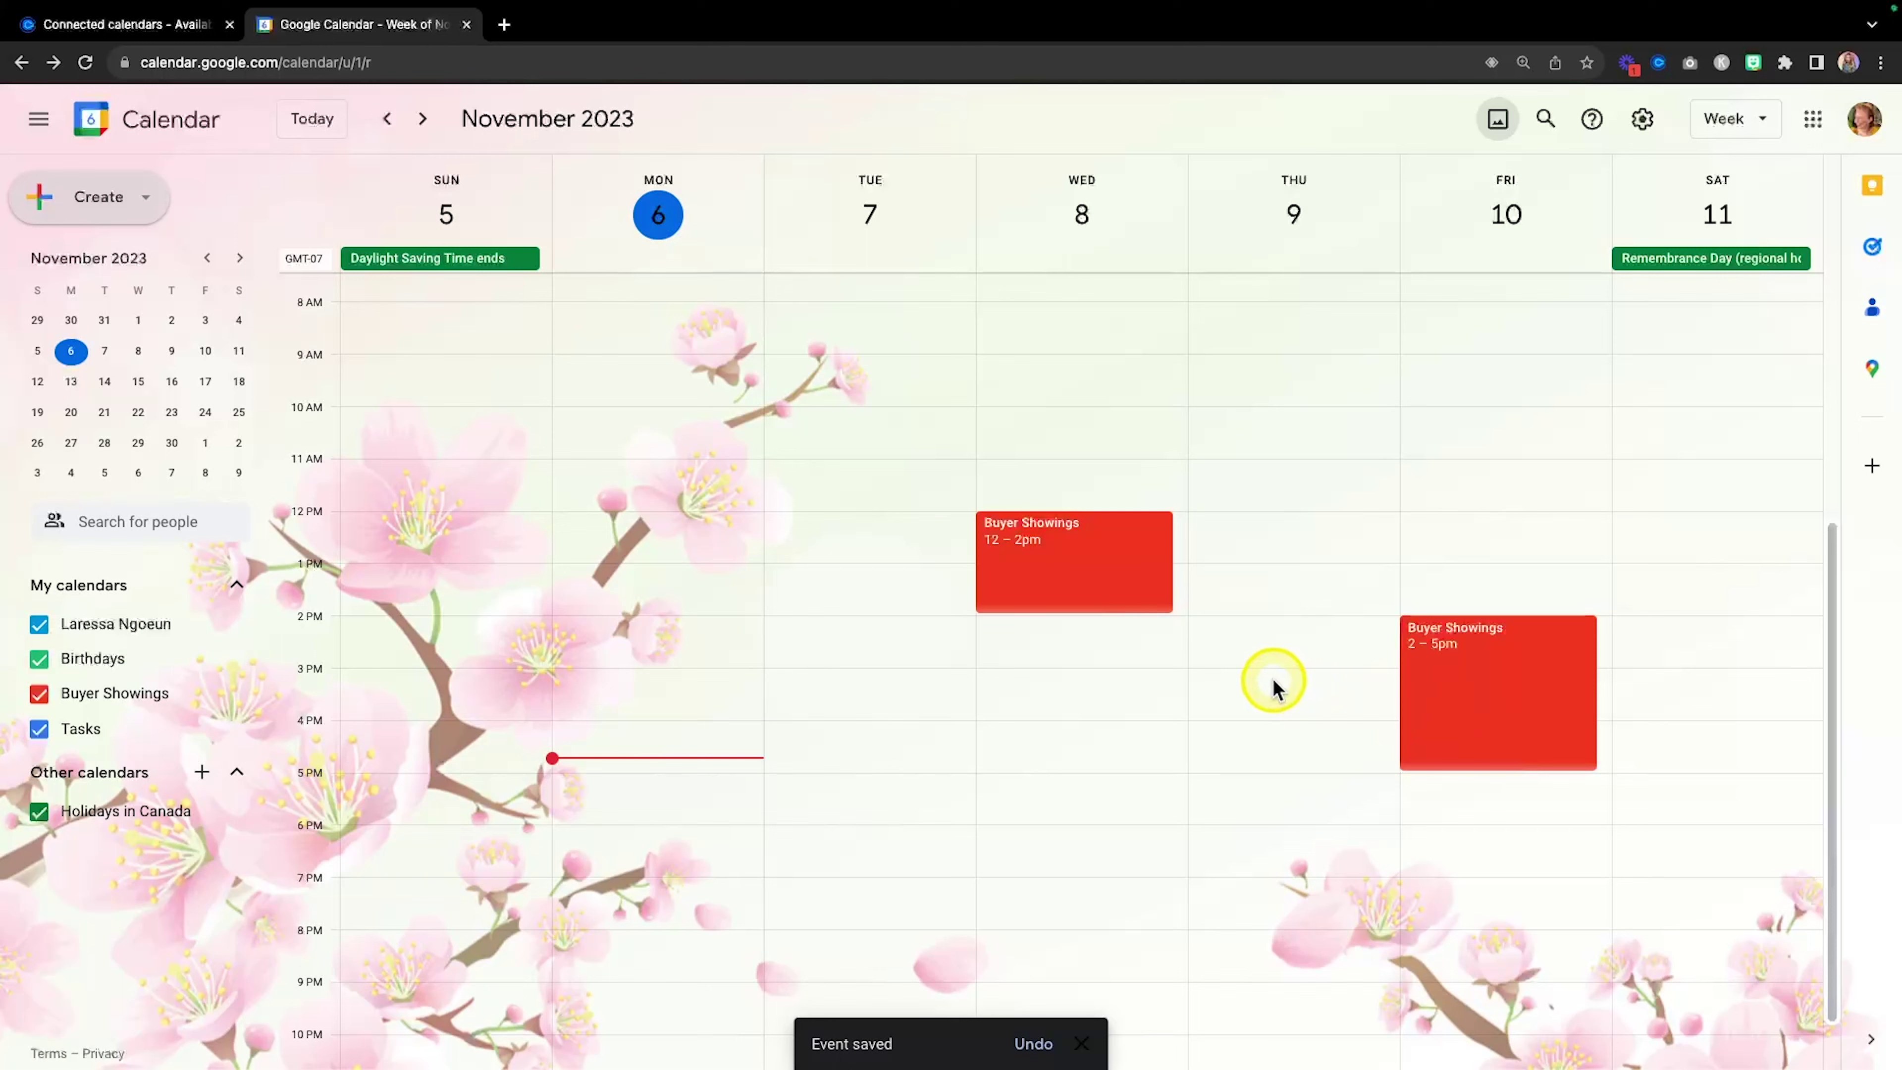
{"action": "left_click", "coordinate": [128, 25]}
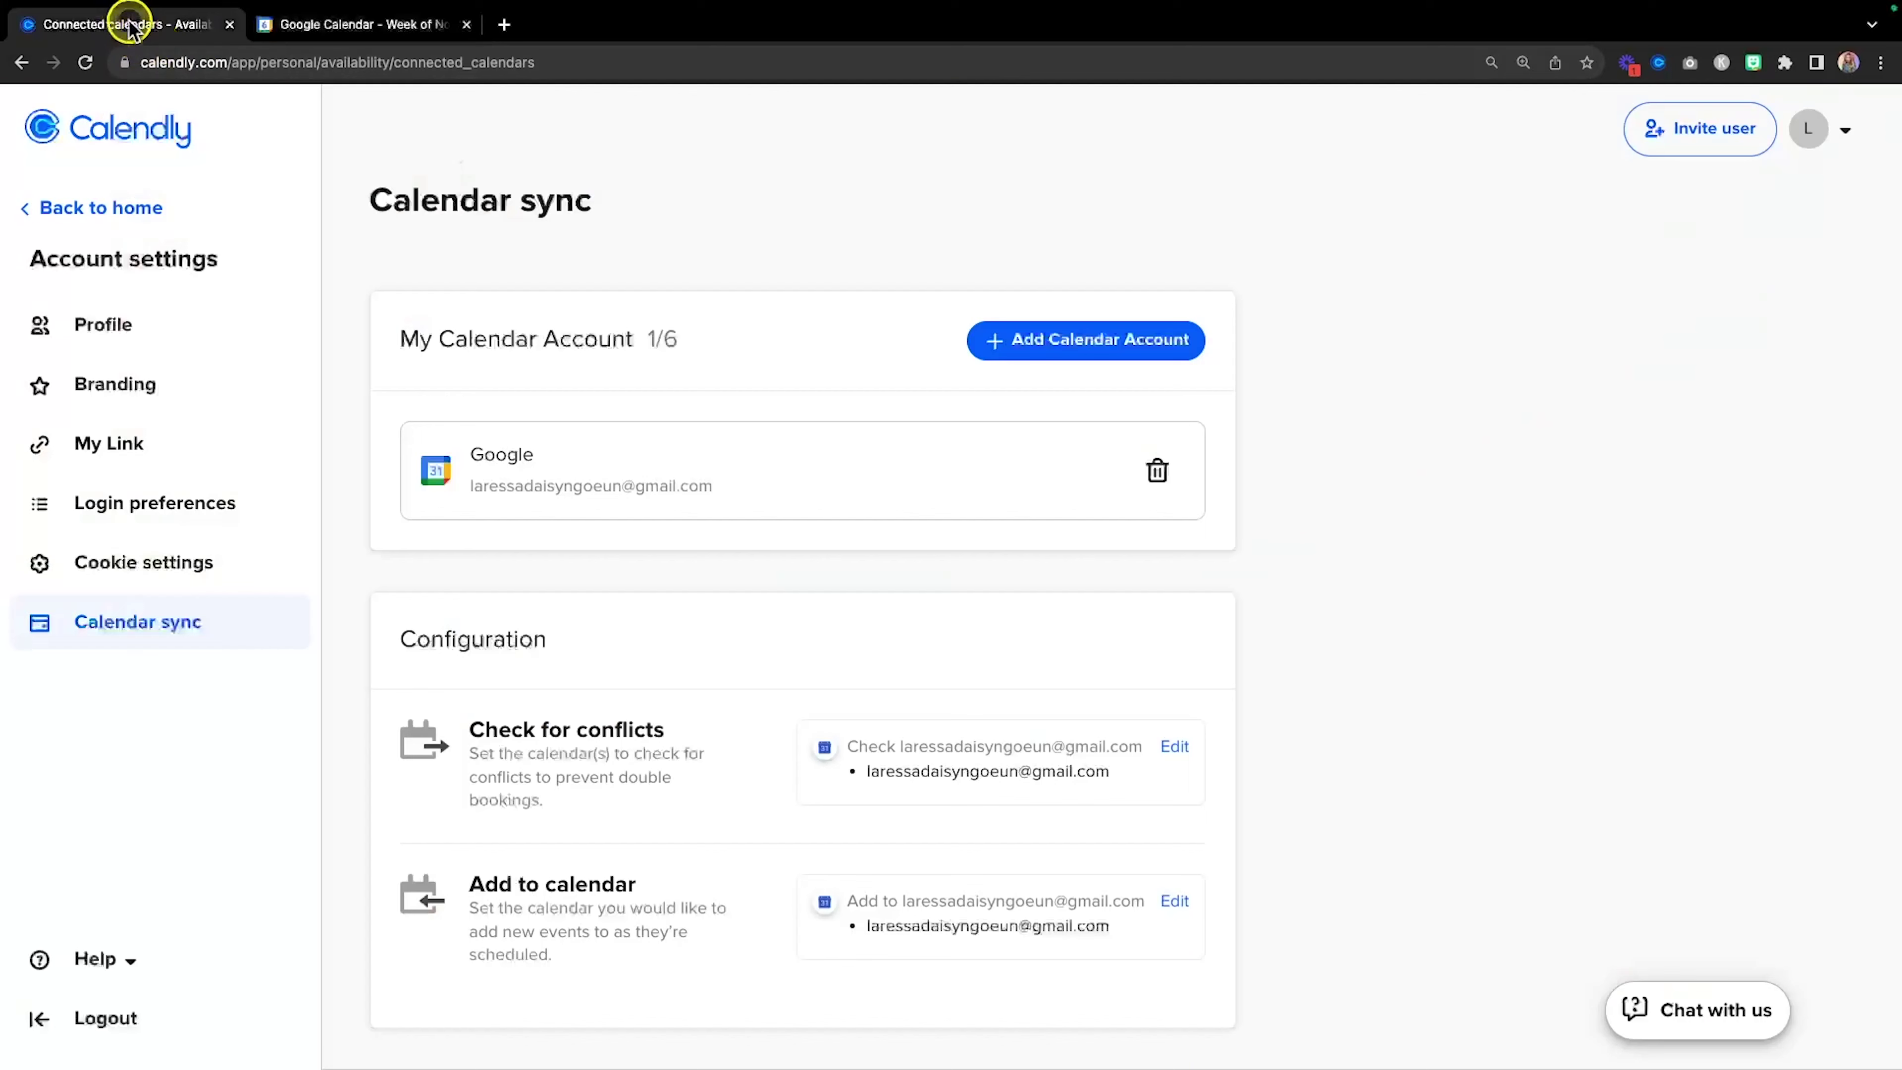
Reload Calendar sync and add Buyer Showings to the calendars checked for conflicts.
{"action": "key", "text": "super+r"}
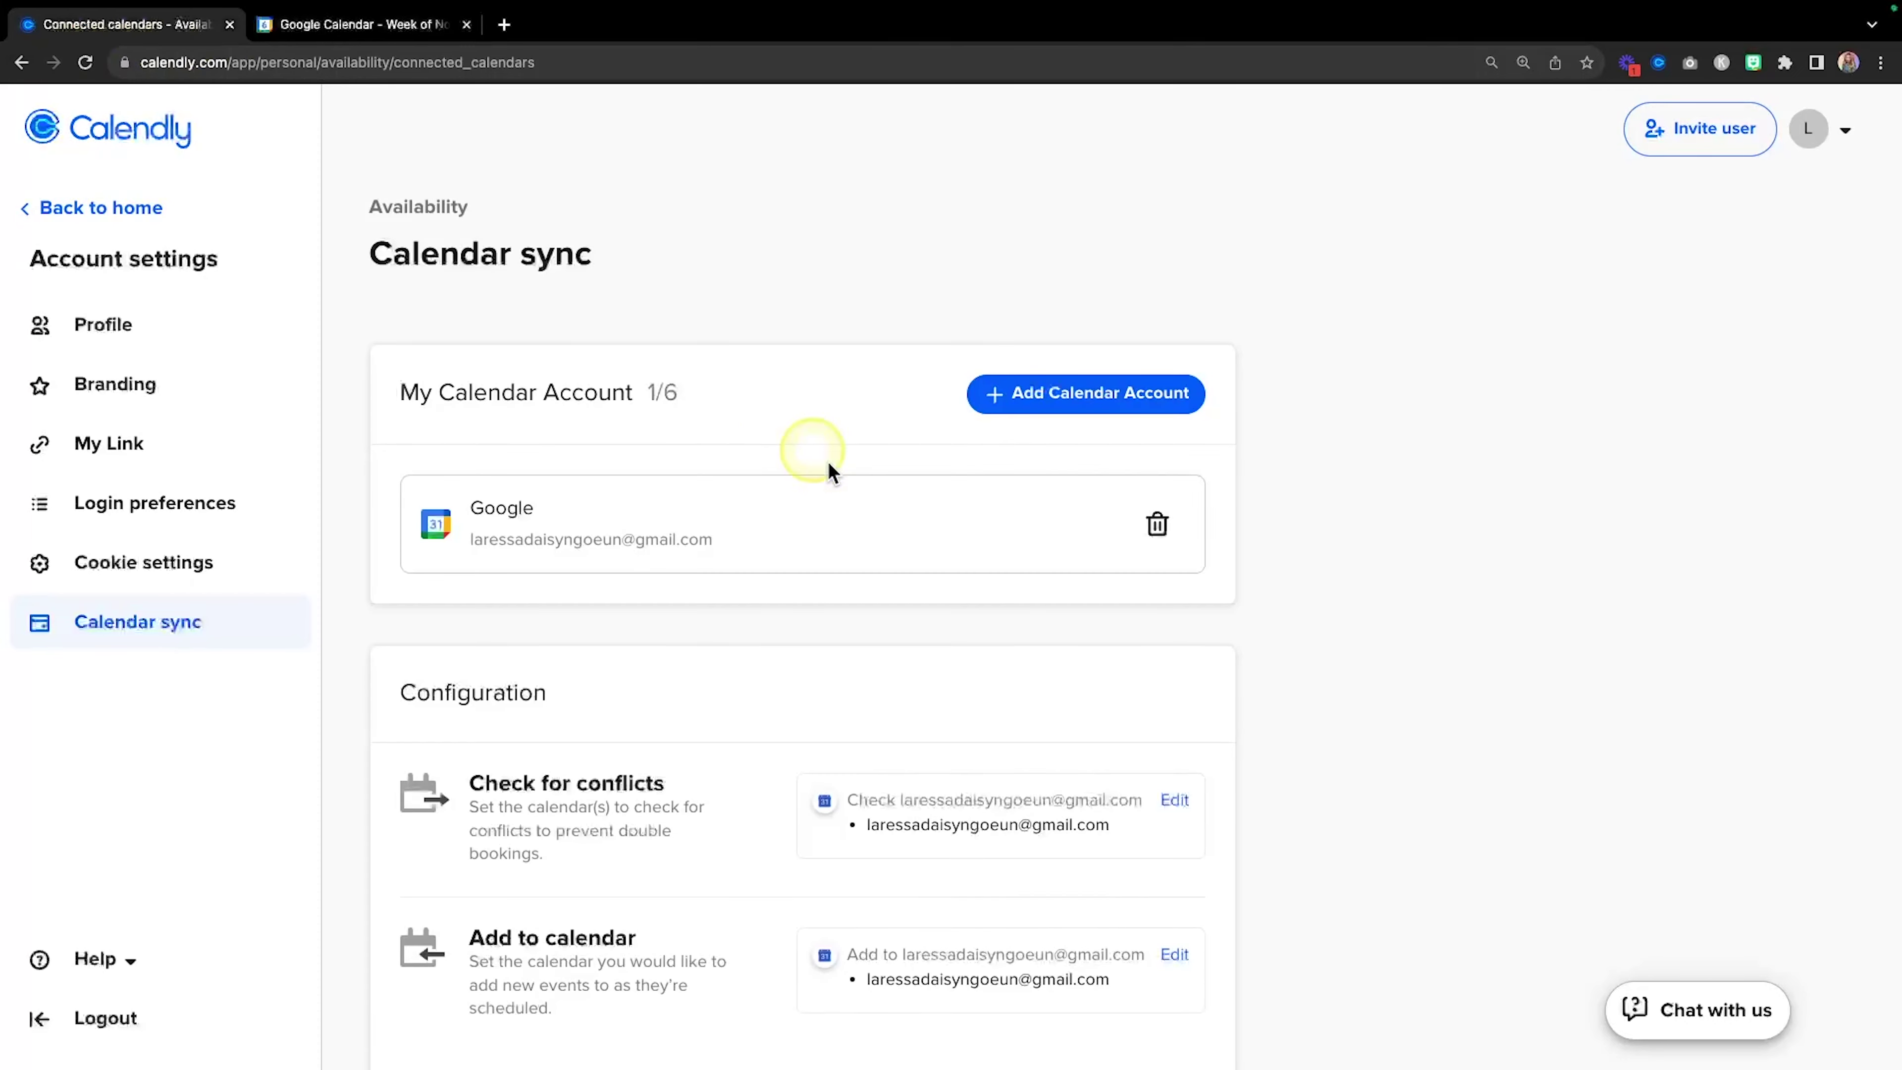
{"action": "scroll", "coordinate": [1017, 690], "scroll_direction": "down", "scroll_amount": 1}
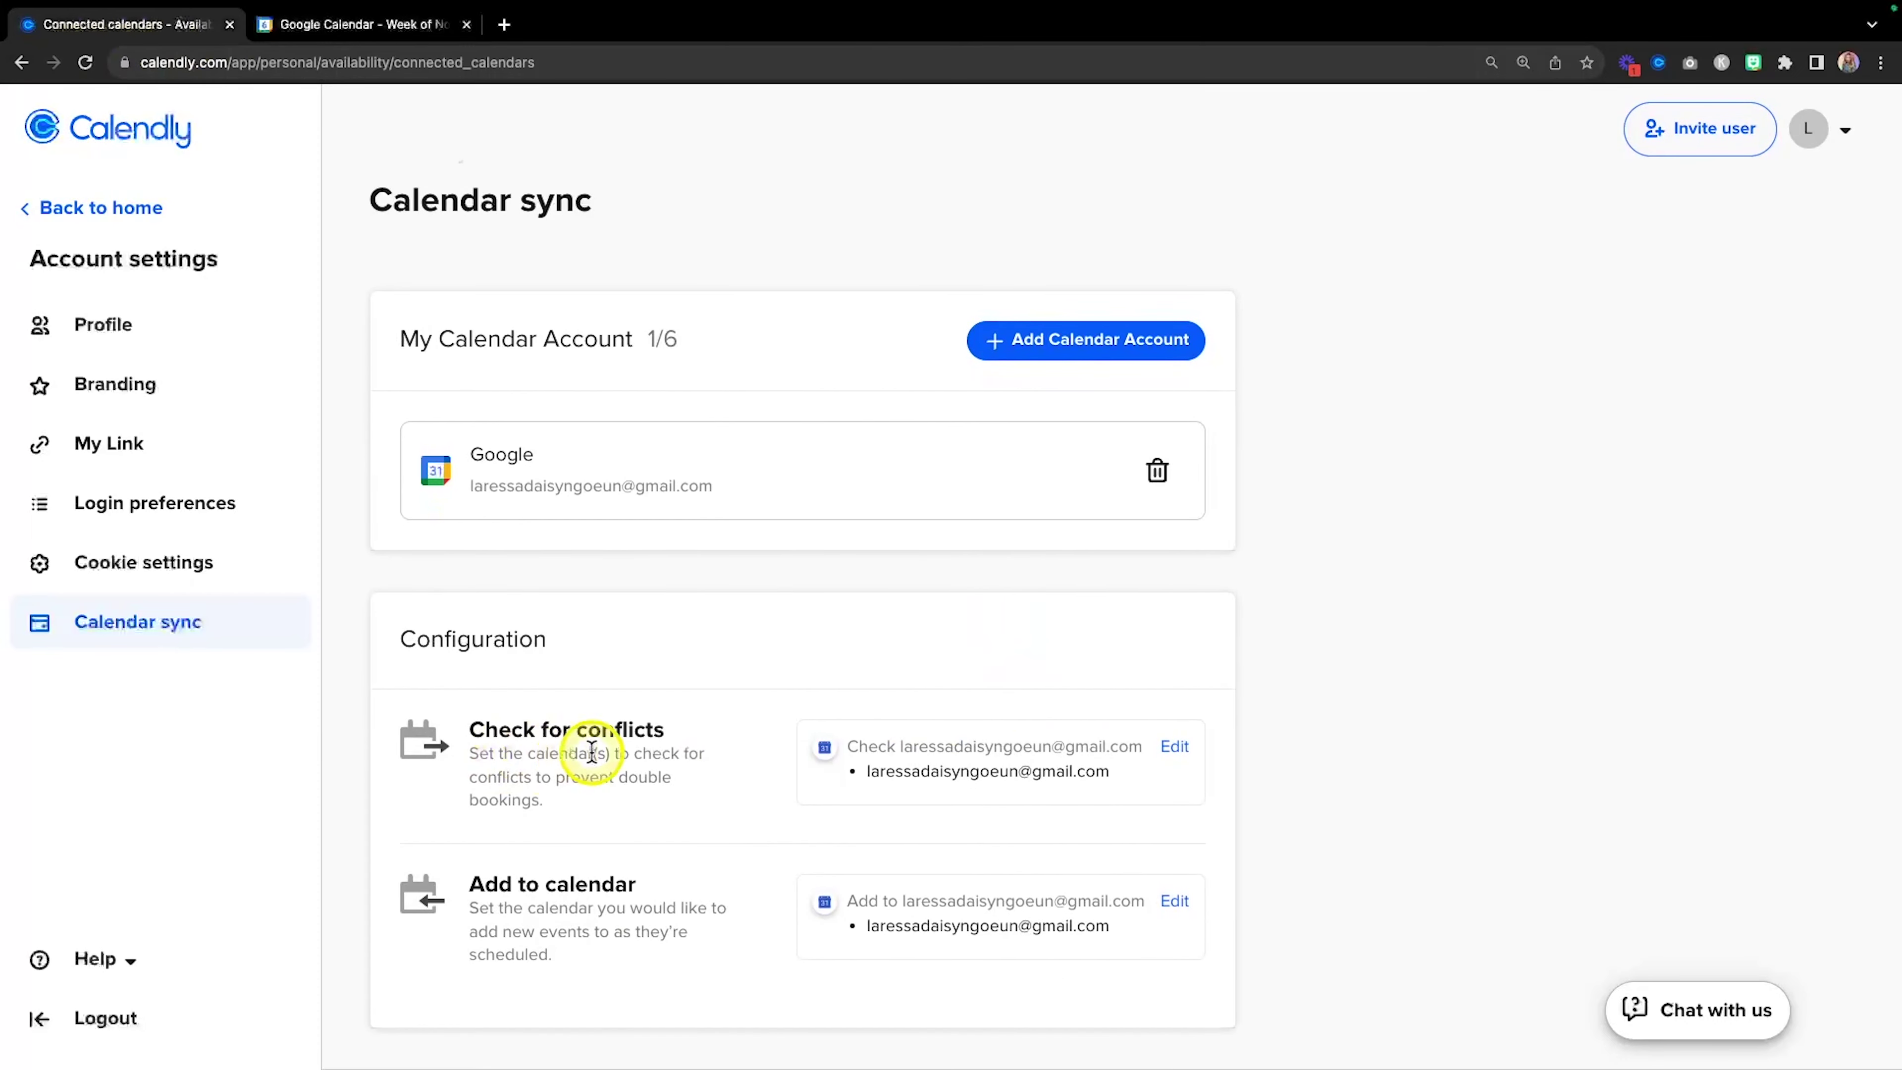
{"action": "key", "text": "fn"}
{"action": "key", "text": "fn"}
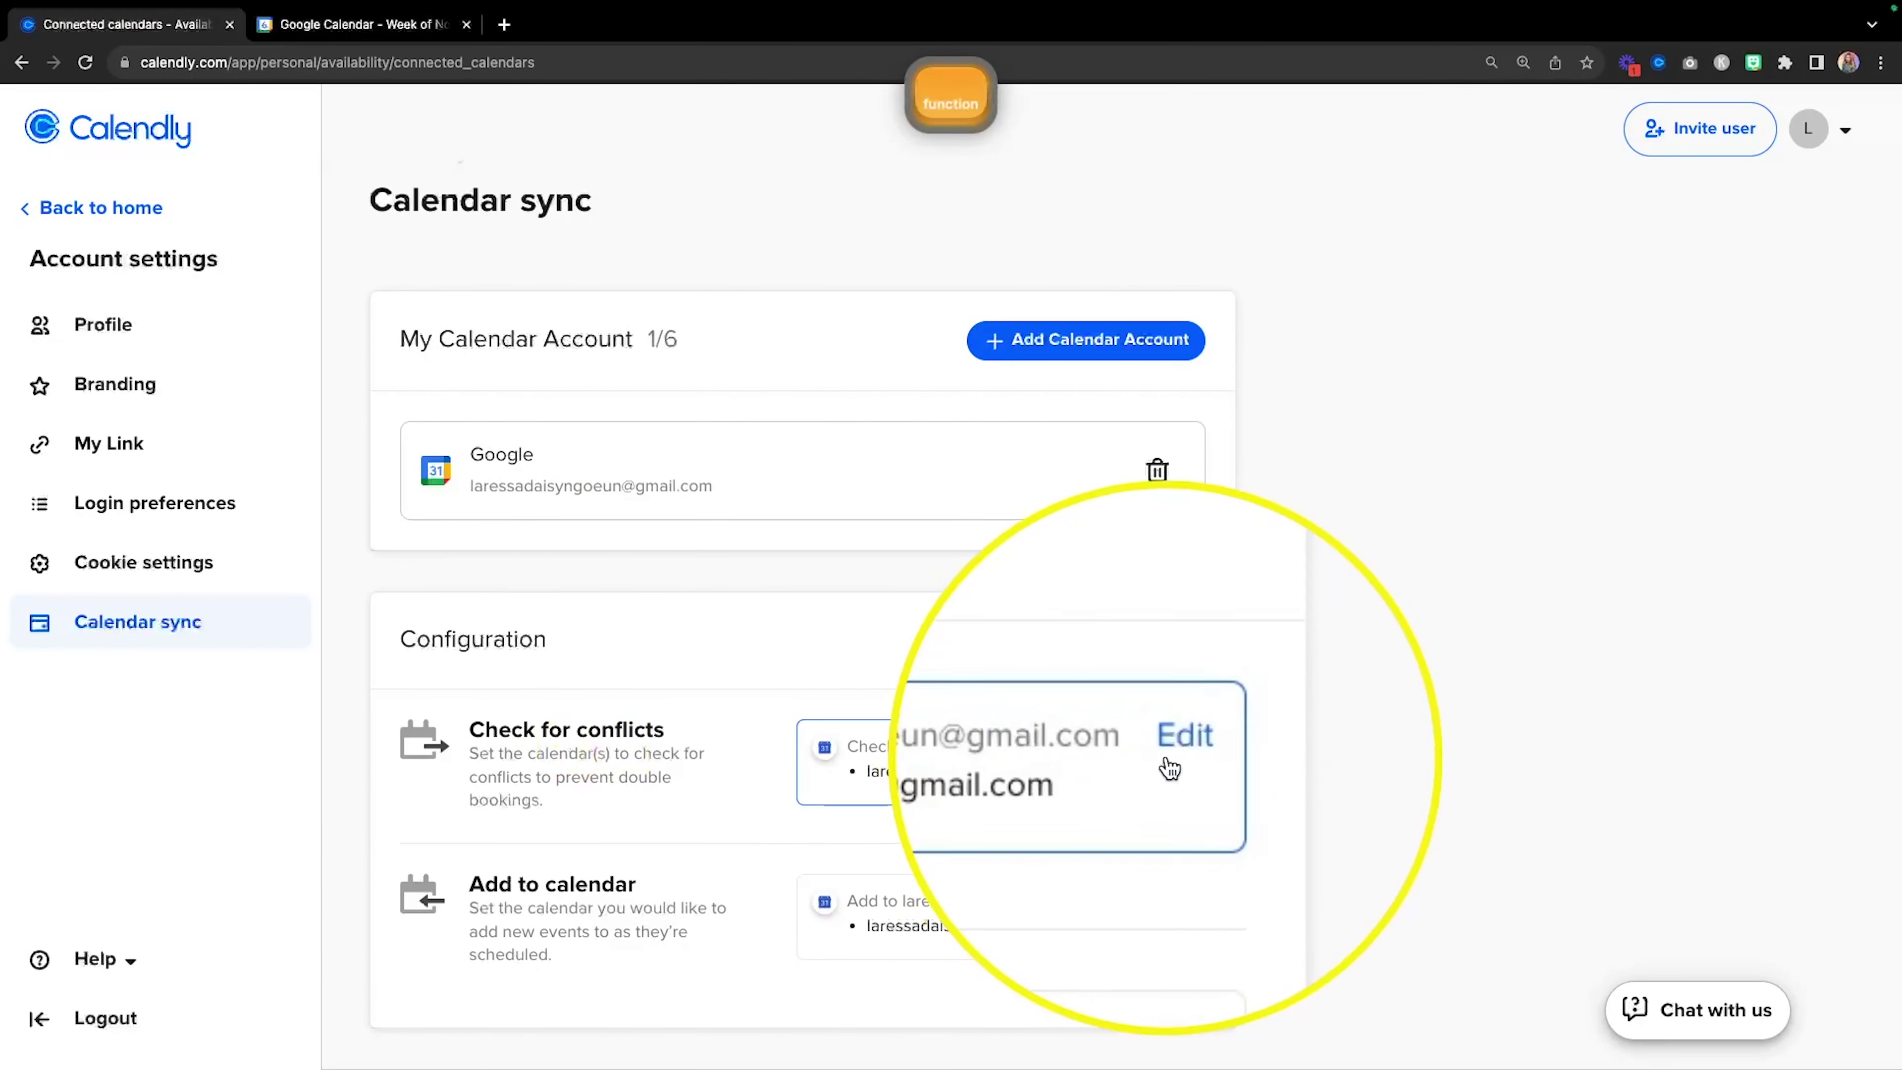
{"action": "left_click", "coordinate": [1179, 753]}
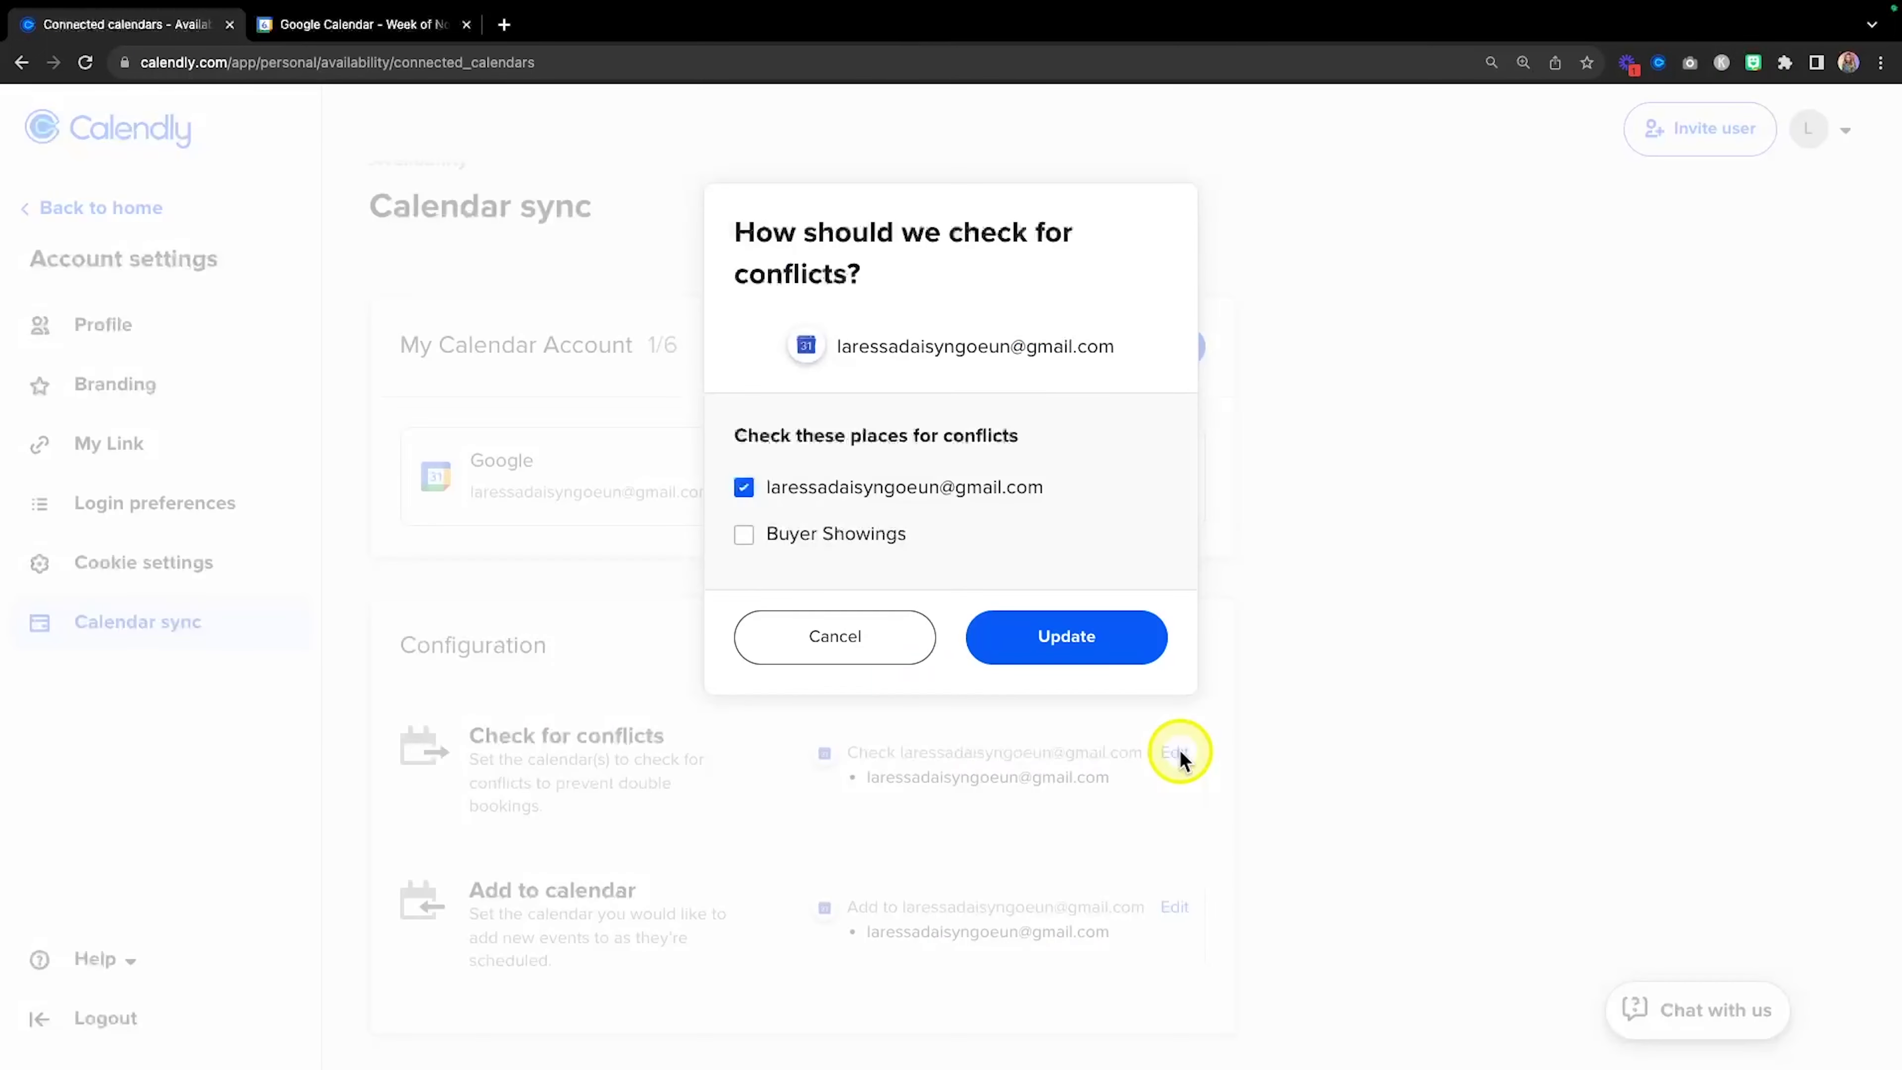
{"action": "key", "text": "fn"}
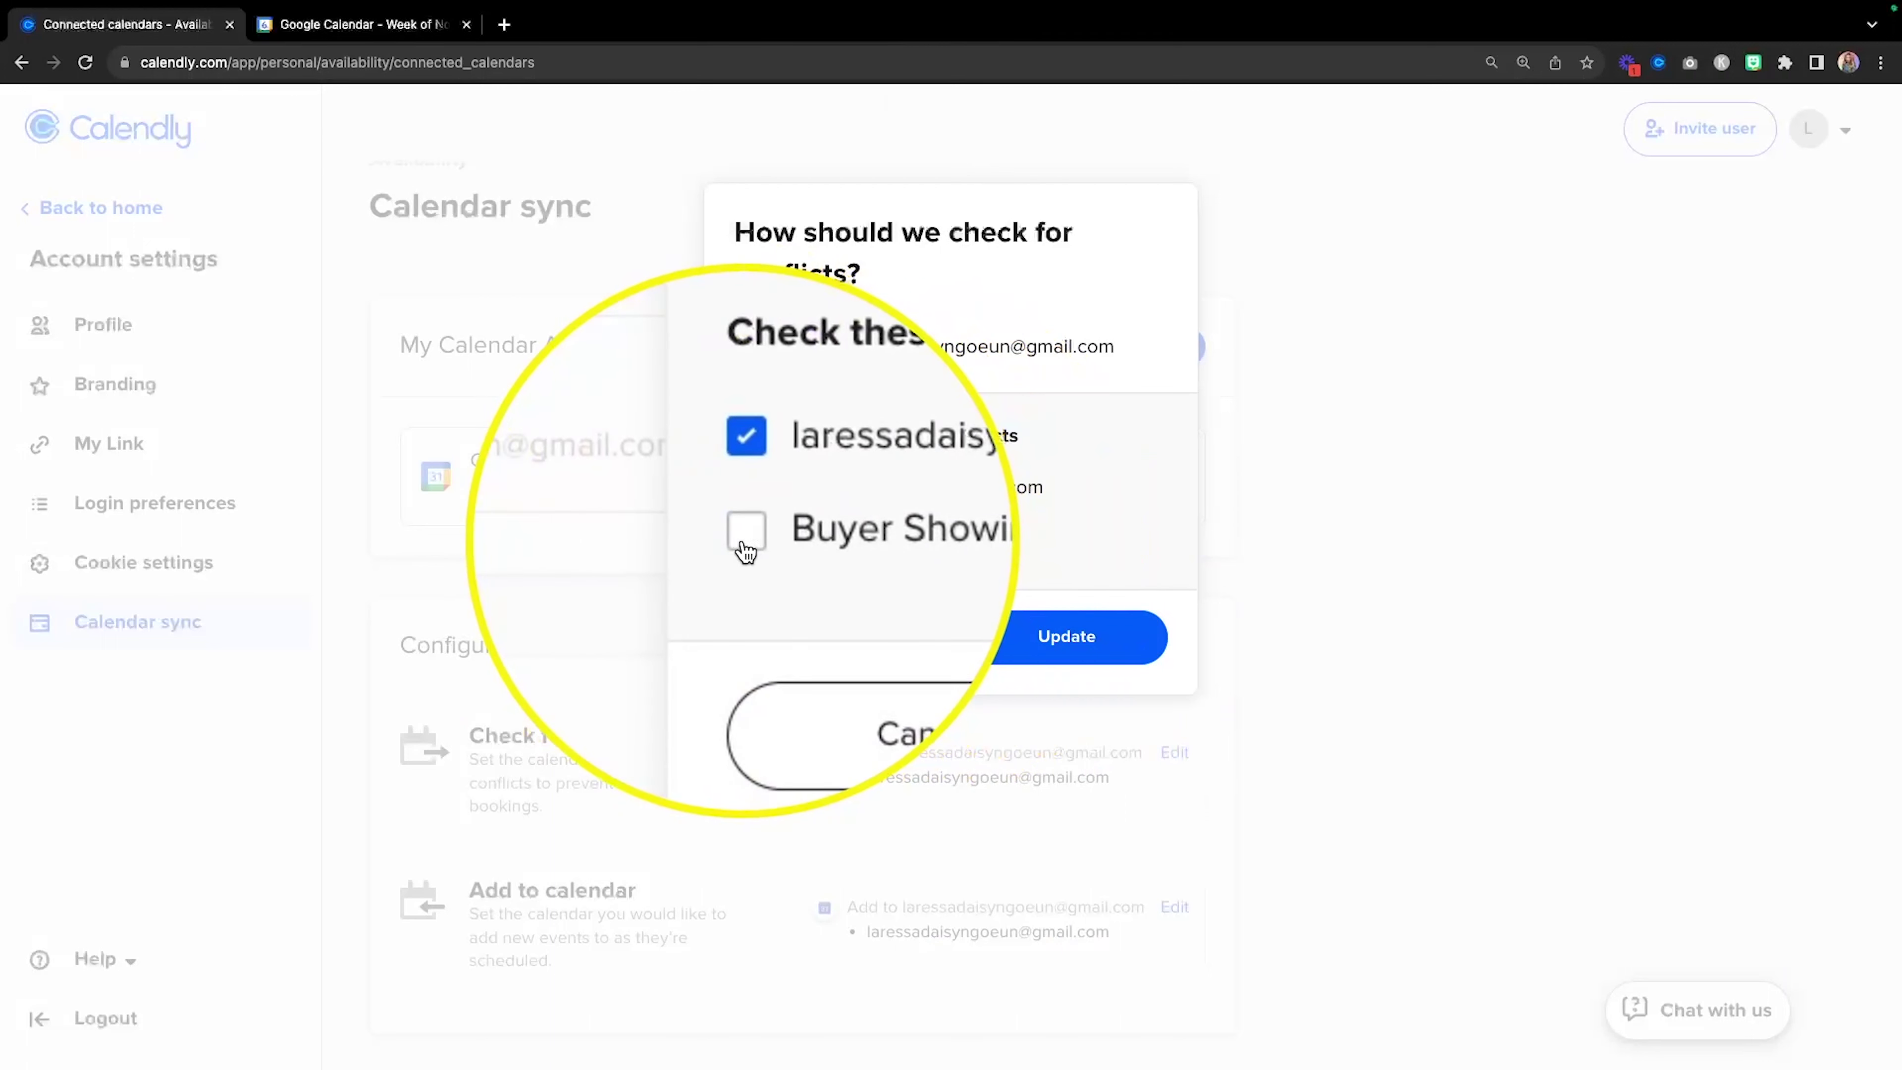
{"action": "left_click", "coordinate": [744, 535]}
{"action": "left_click", "coordinate": [1063, 634]}
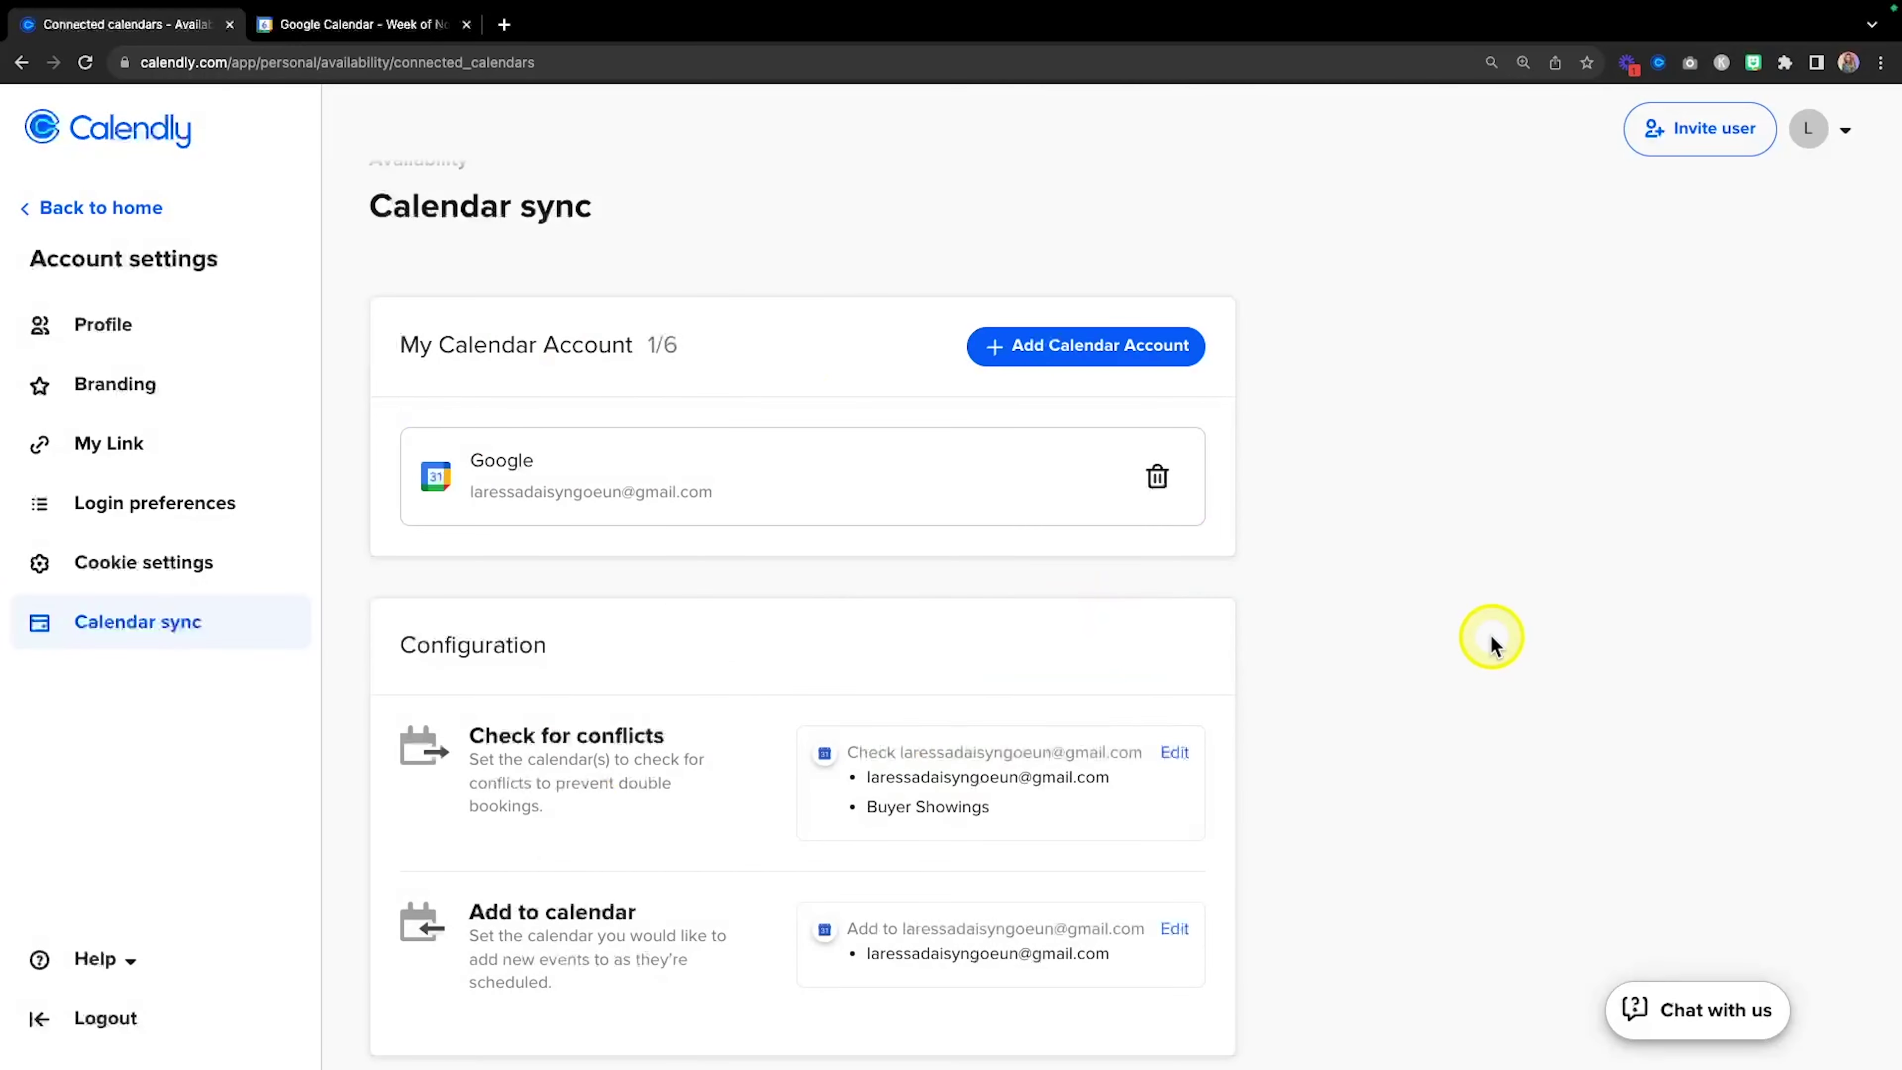
{"action": "left_click", "coordinate": [400, 39]}
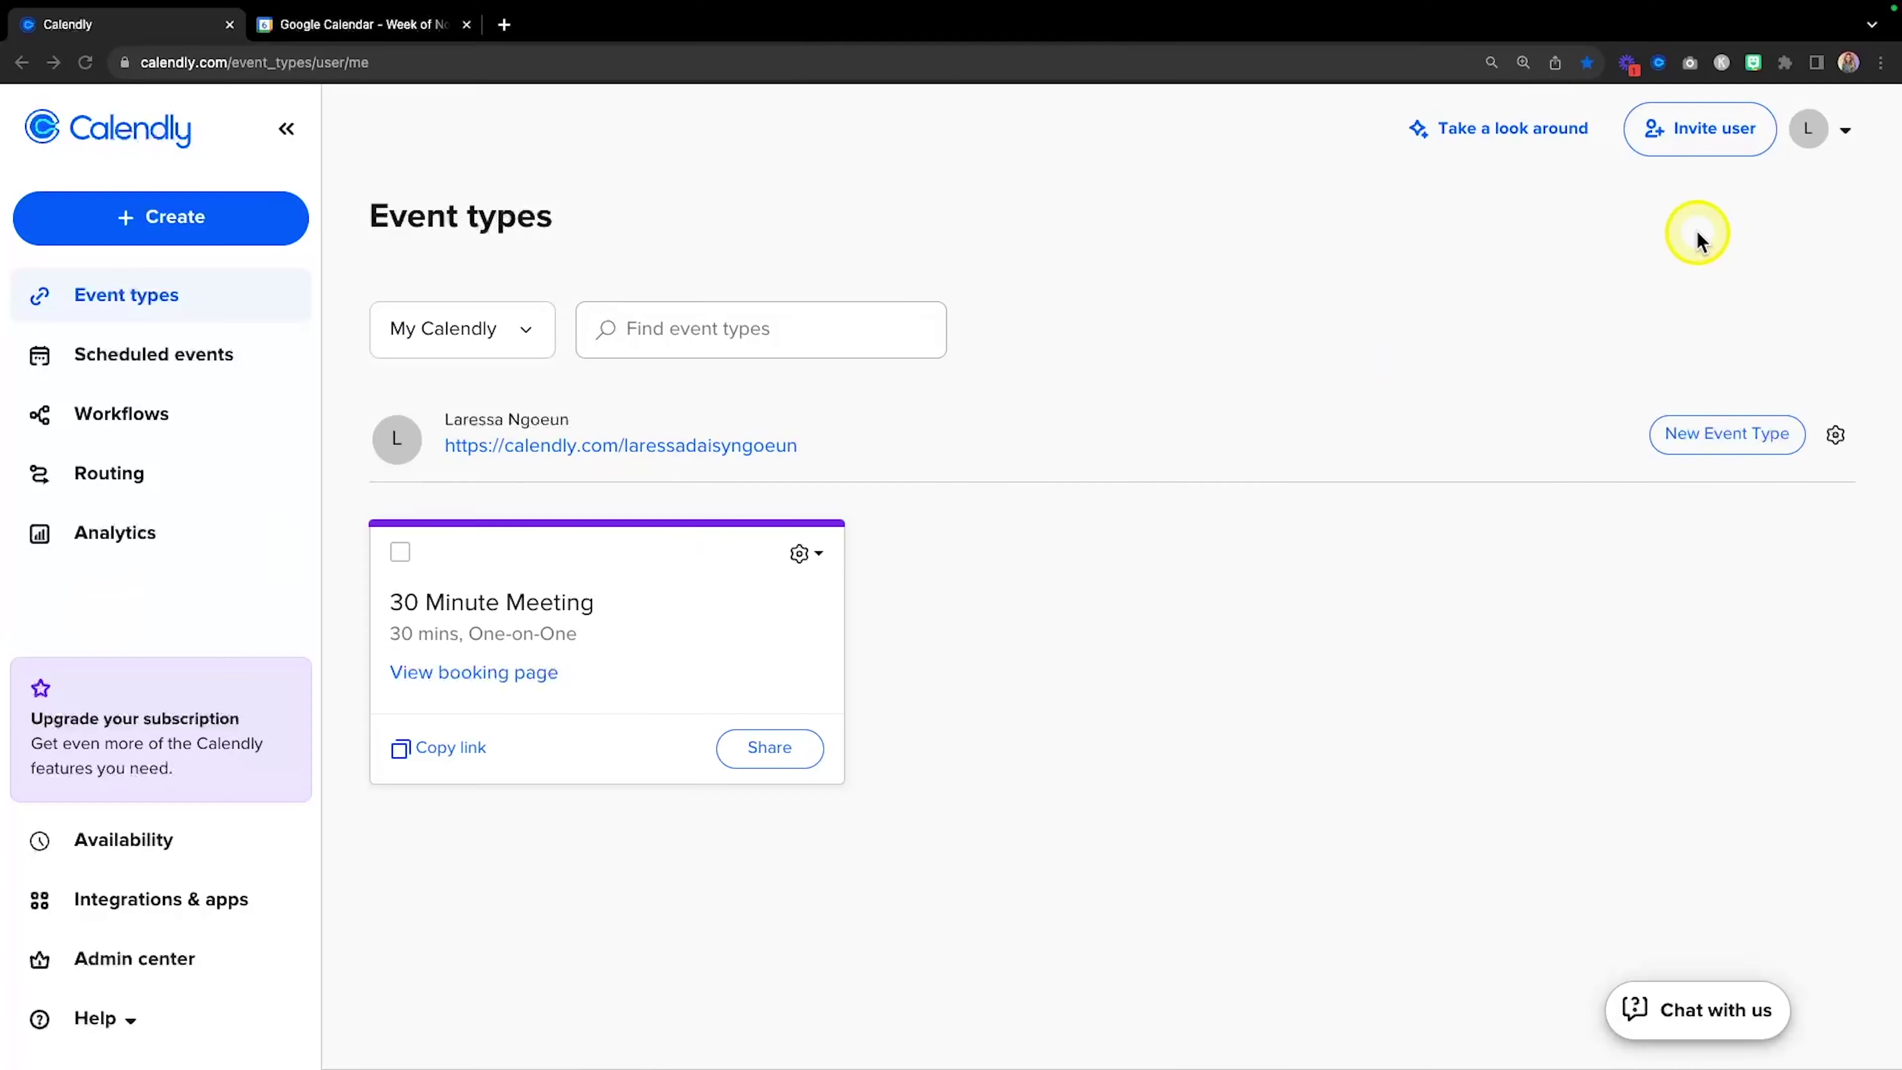
Open the account menu from the avatar in the top-right corner.
{"action": "left_click", "coordinate": [1842, 135]}
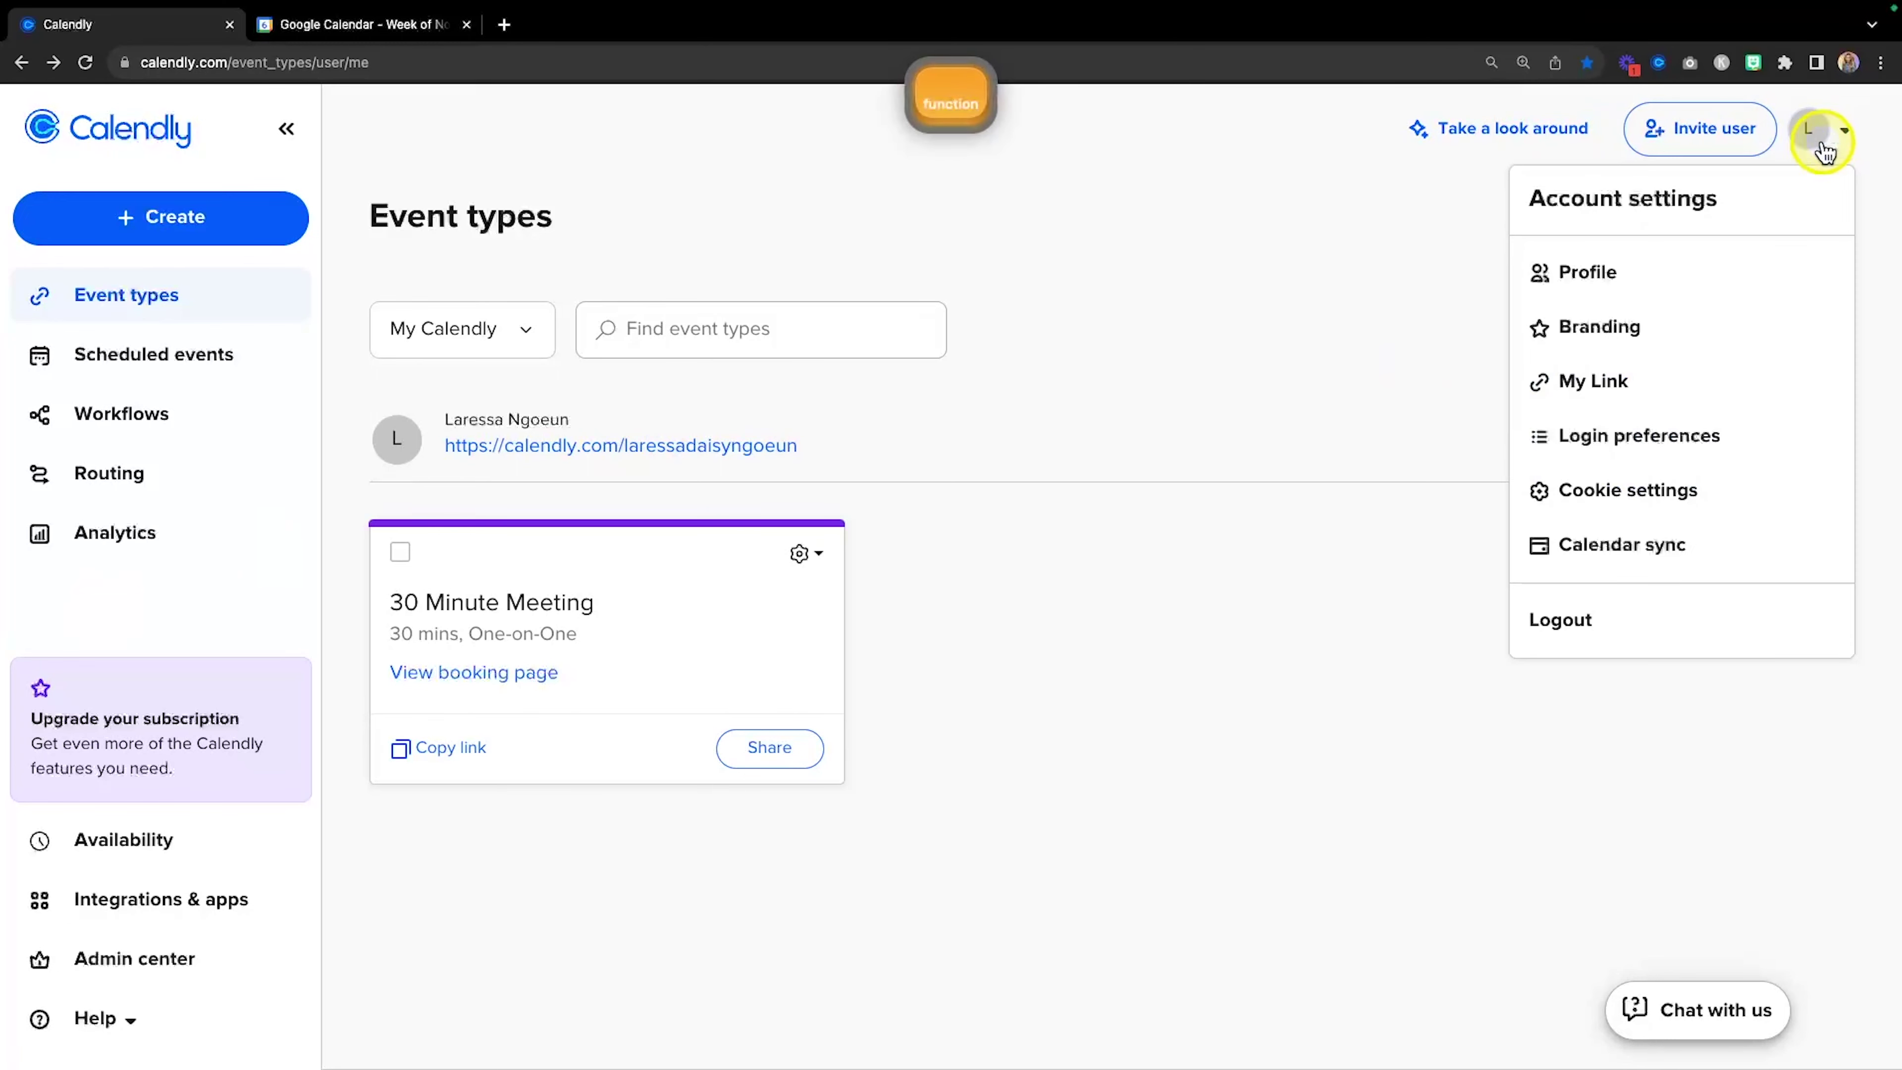
Upload the portrait photo in Profile settings, widening the crop to cover the whole image.
{"action": "left_click", "coordinate": [1590, 272]}
{"action": "left_click", "coordinate": [562, 374]}
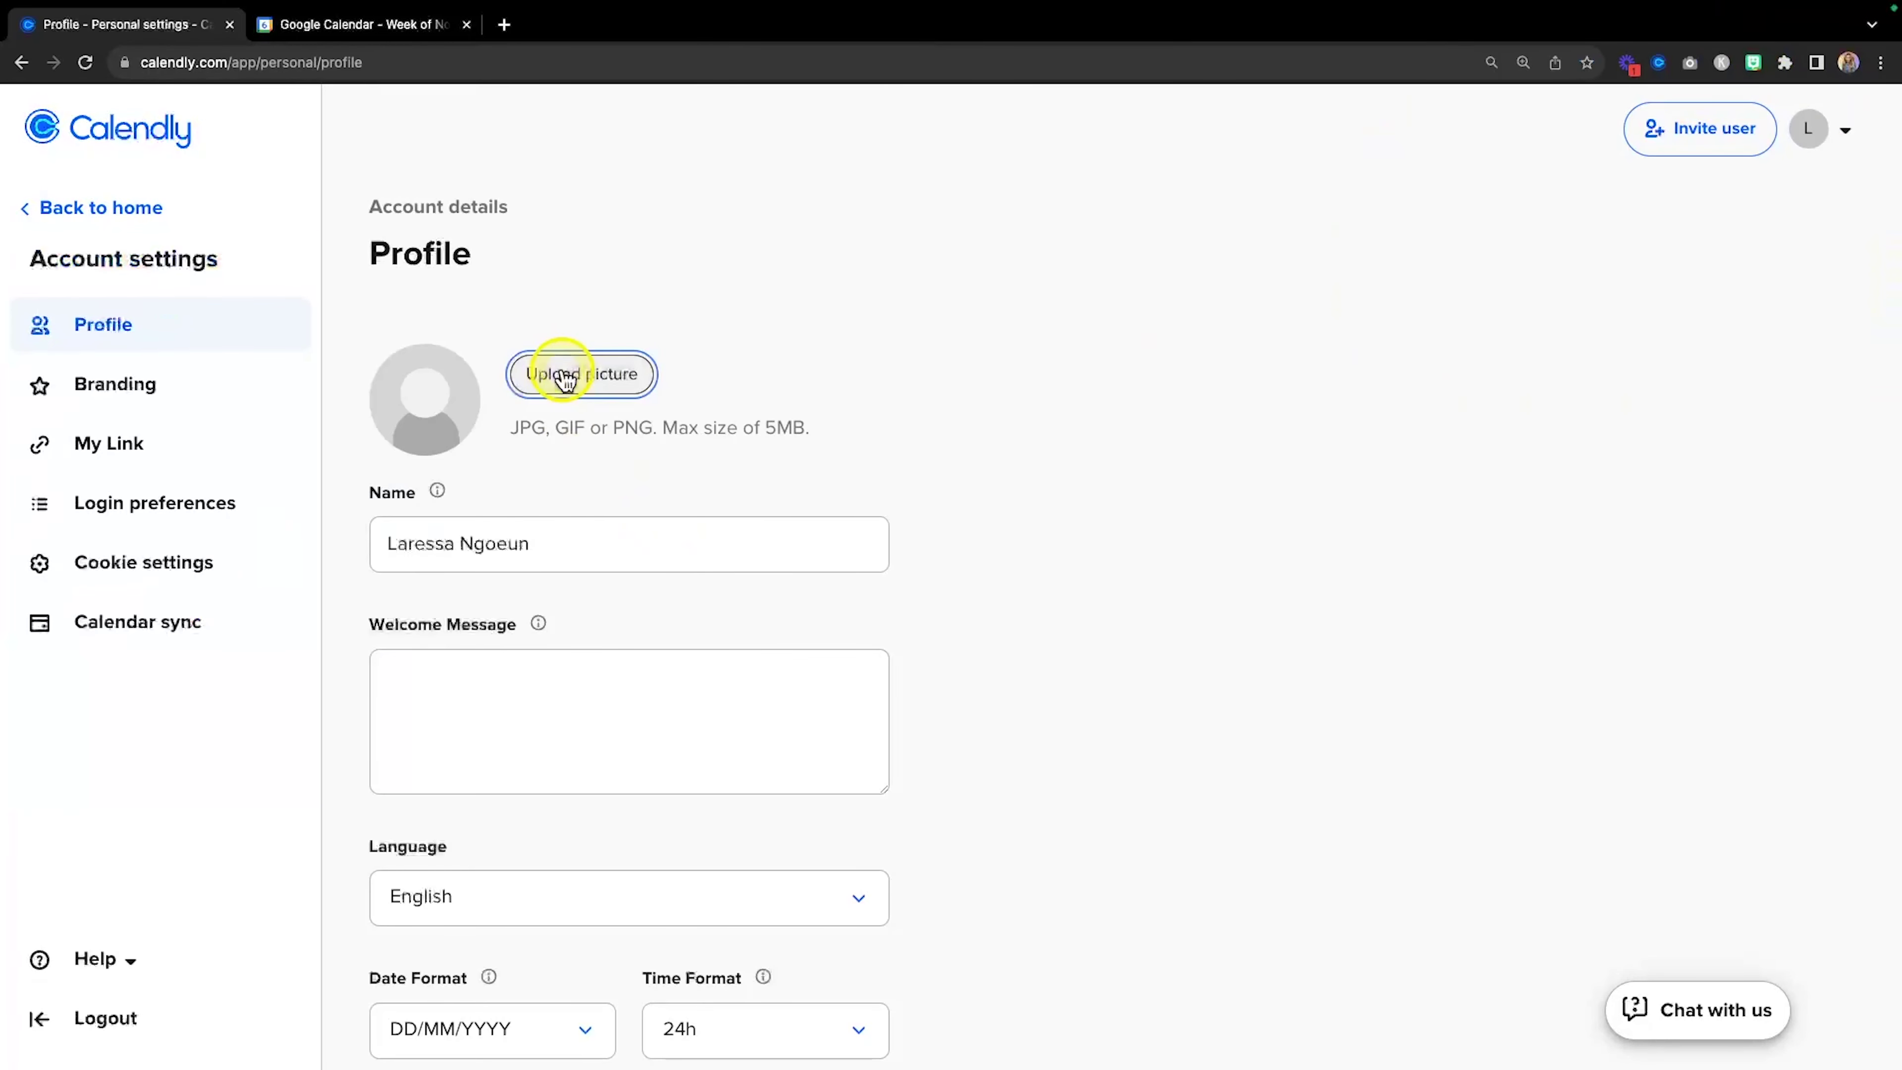
{"action": "left_click", "coordinate": [1138, 440]}
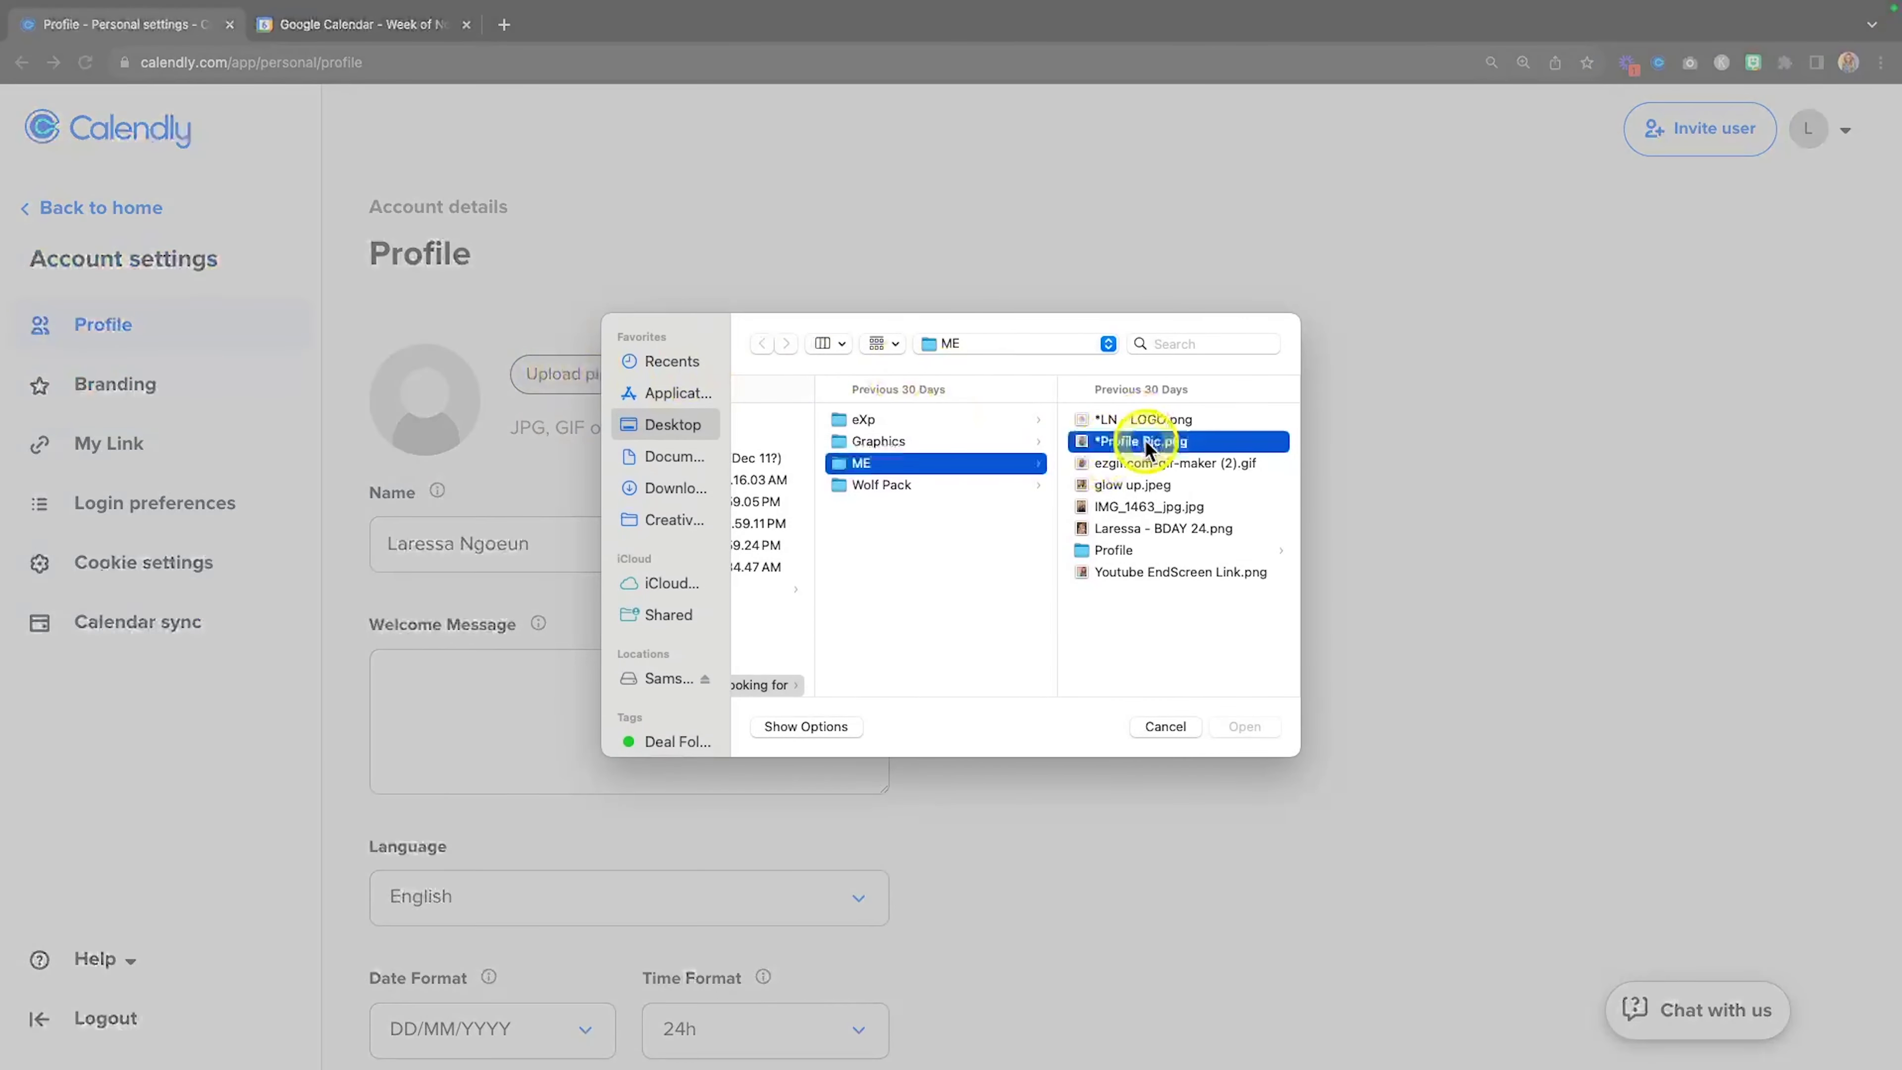
{"action": "left_click", "coordinate": [1260, 722]}
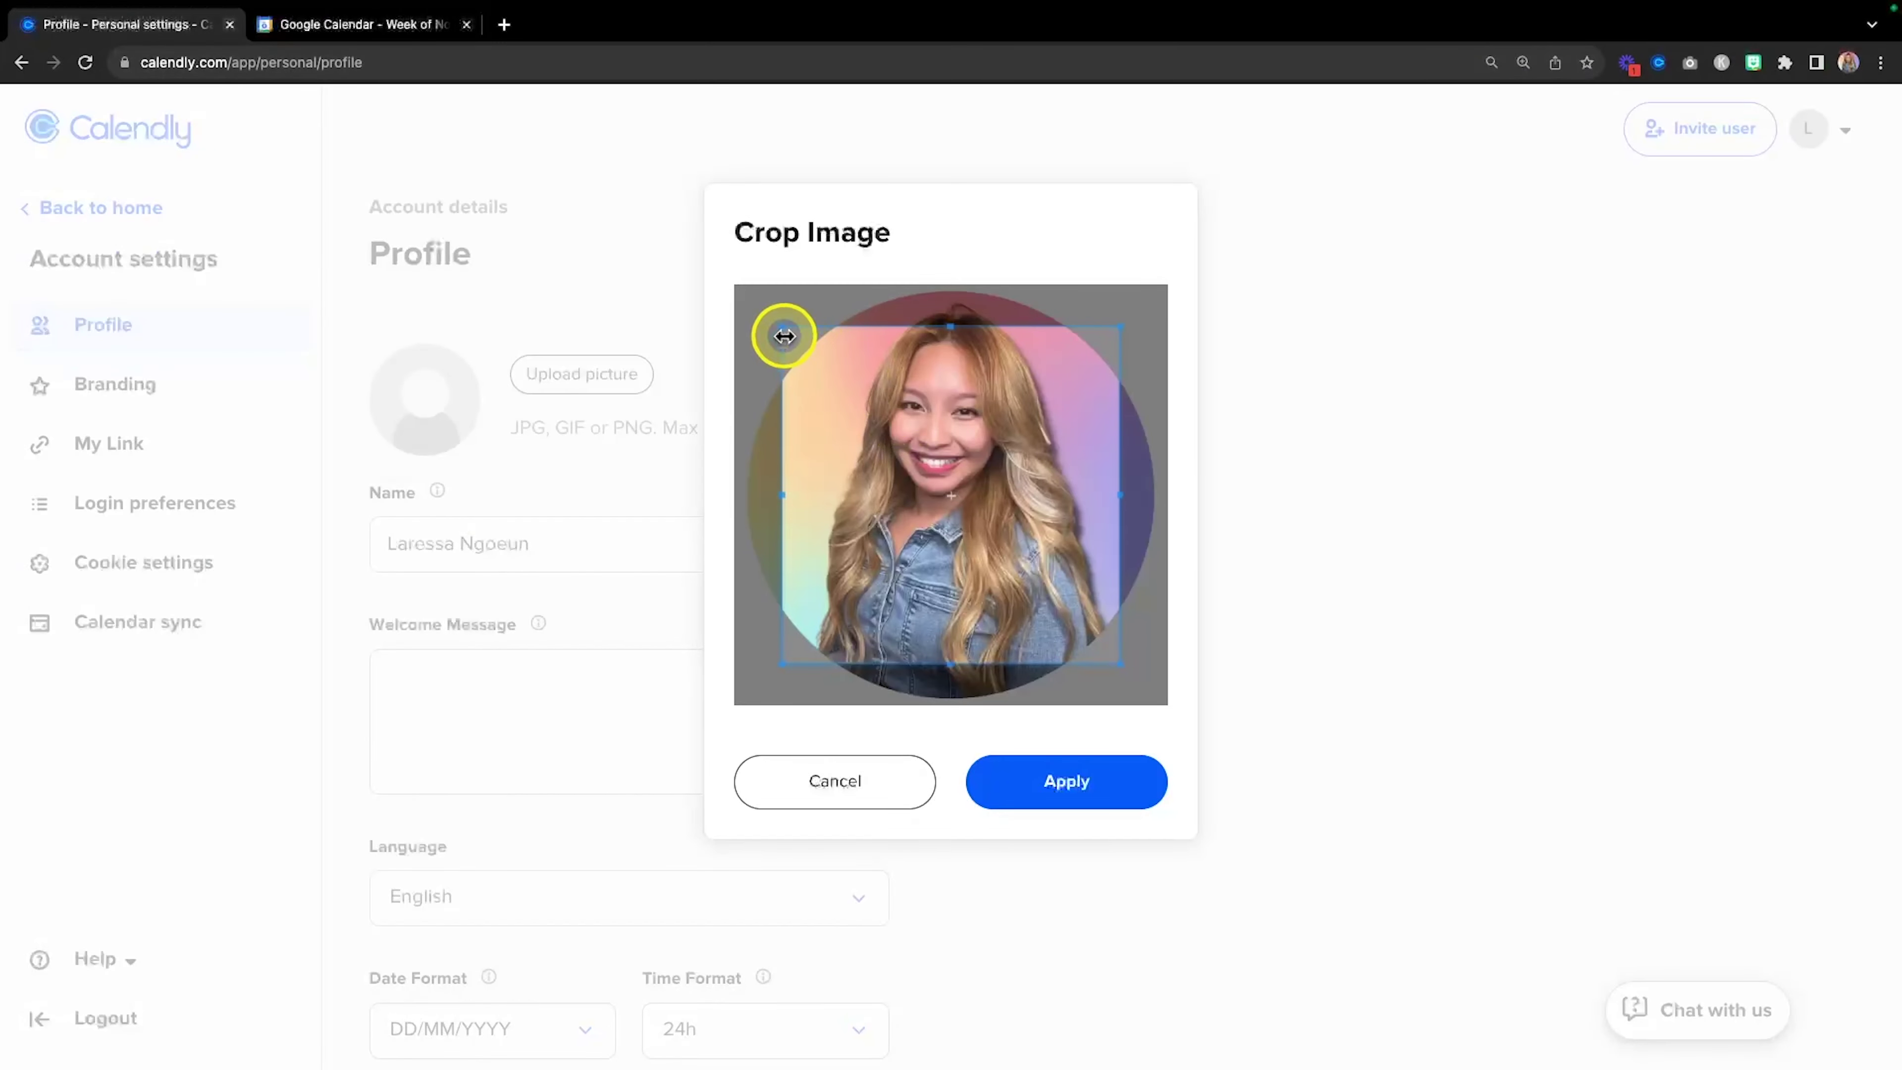
{"action": "left_click_drag", "start_coordinate": [779, 324], "coordinate": [700, 285]}
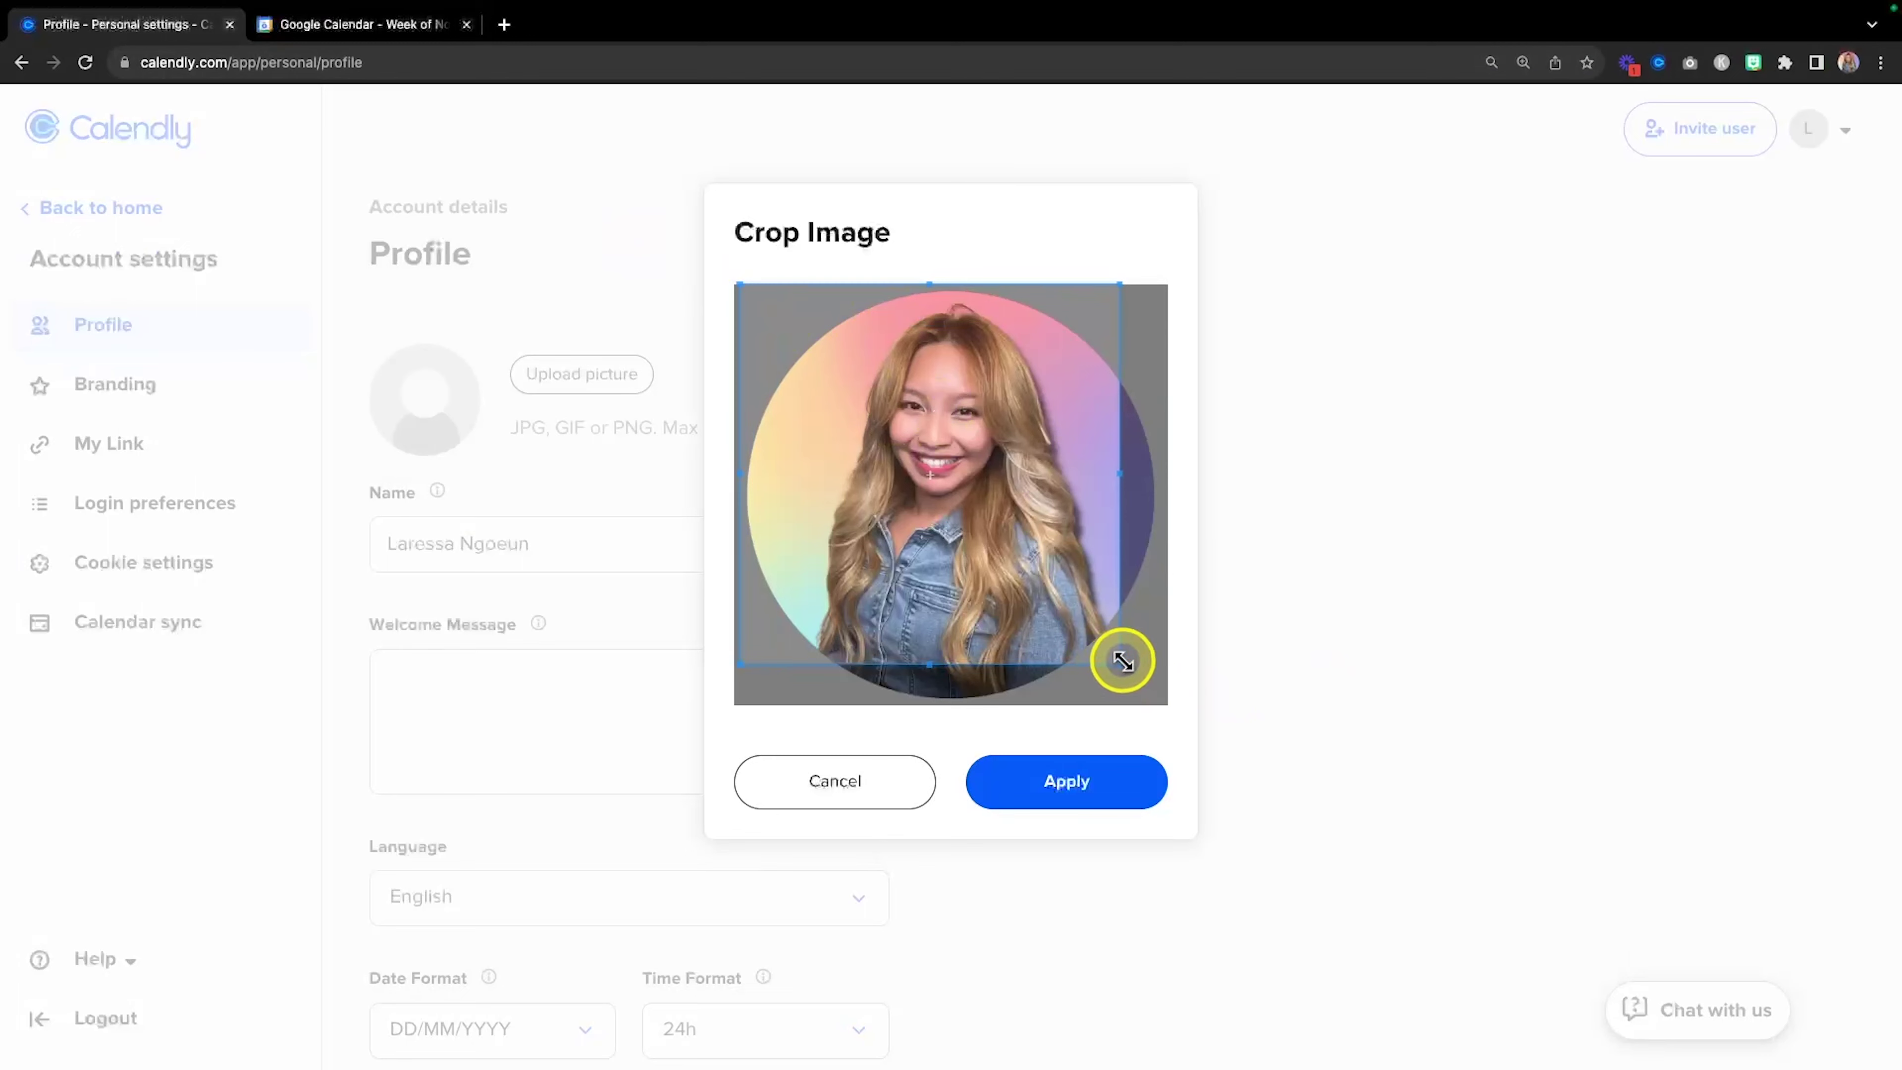
{"action": "left_click_drag", "start_coordinate": [1116, 659], "coordinate": [1211, 741]}
{"action": "left_click", "coordinate": [1132, 796]}
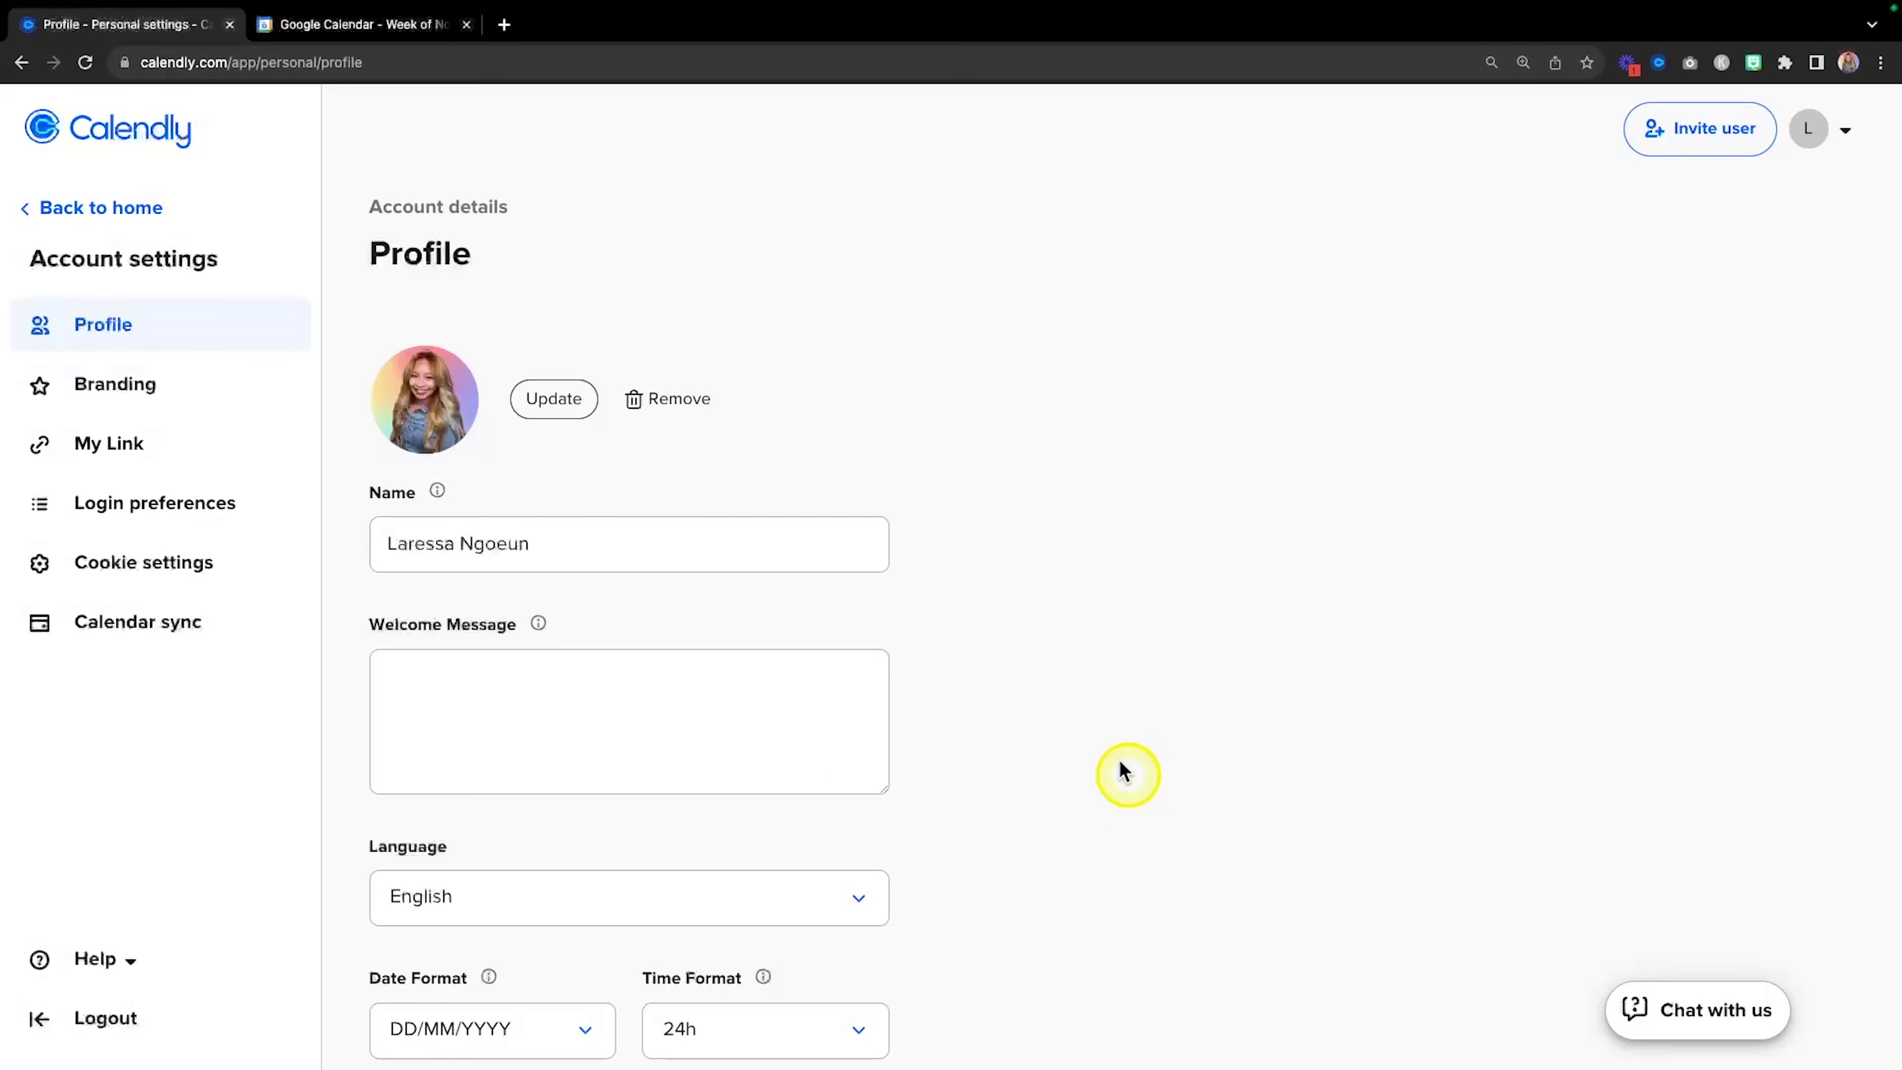
{"action": "scroll", "coordinate": [794, 560], "scroll_direction": "down", "scroll_amount": 1}
{"action": "key", "text": "fn"}
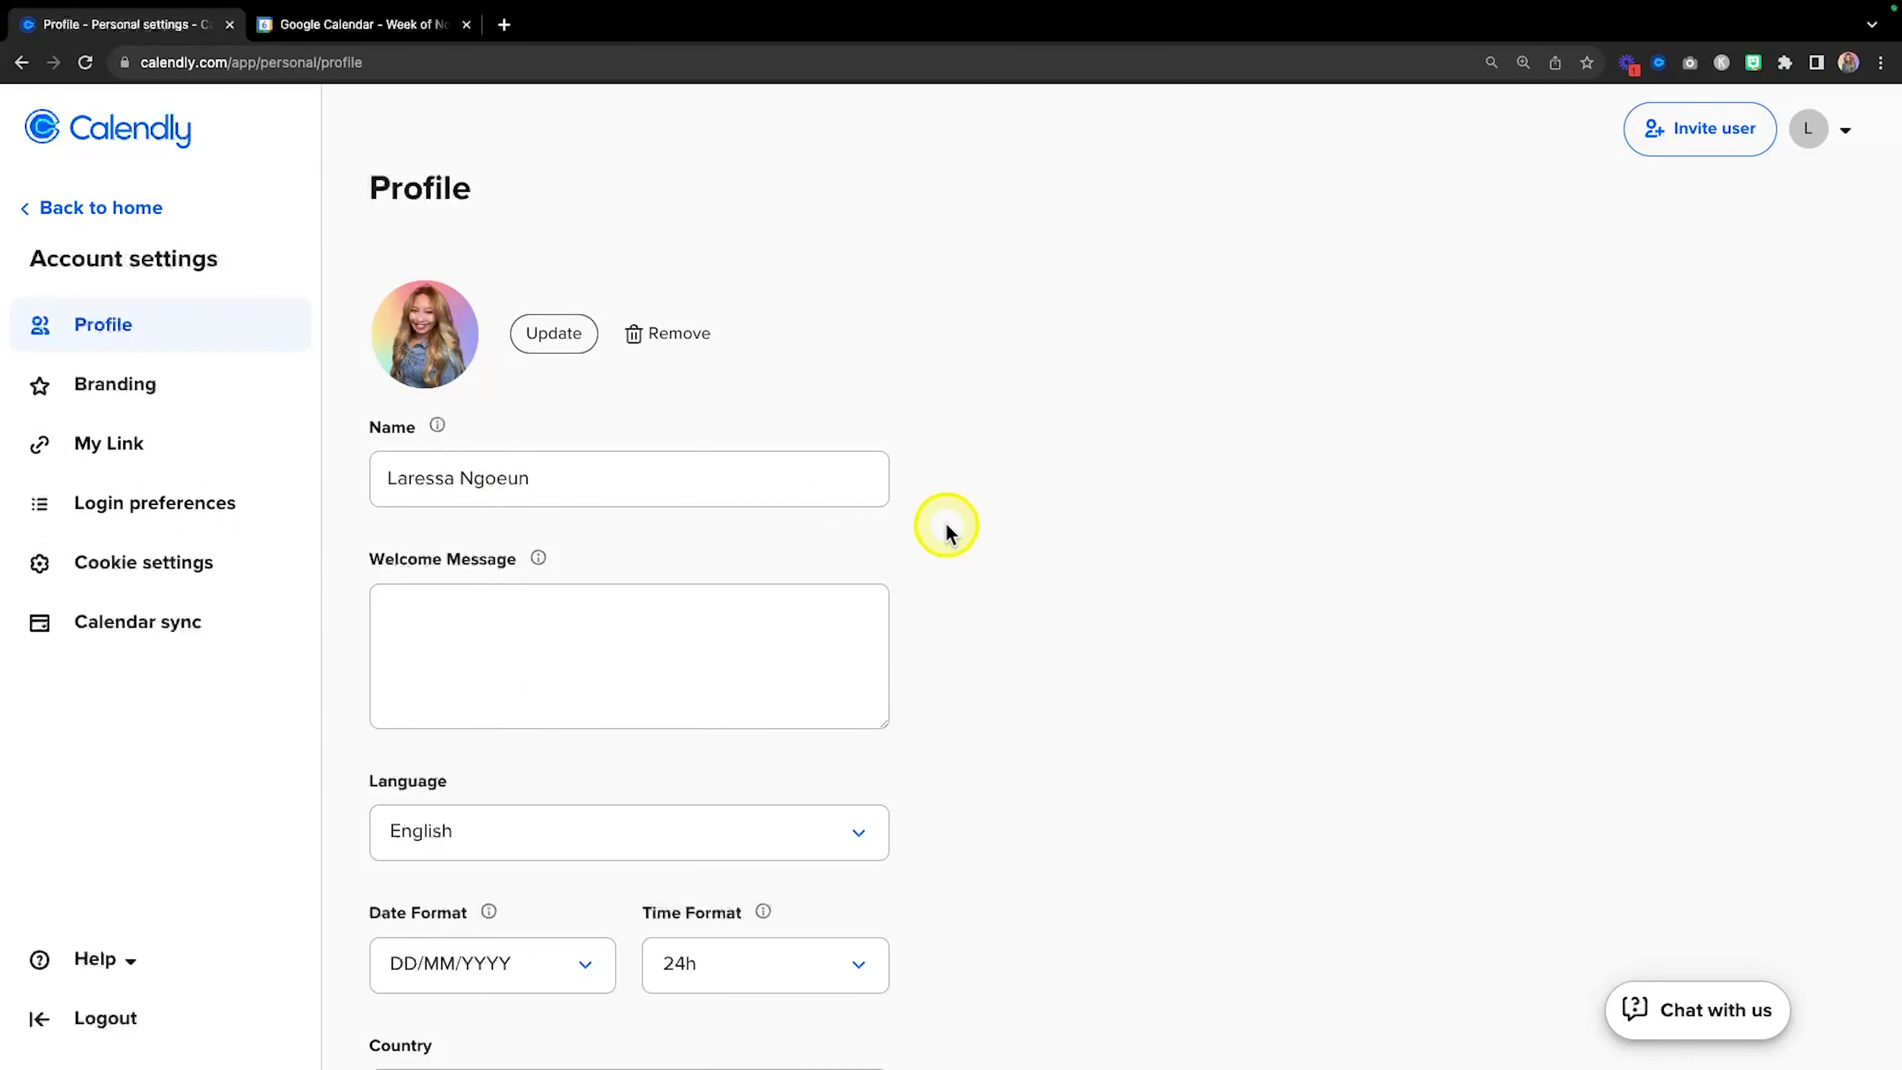
Paste the prepared welcome message into the Welcome Message box.
{"action": "left_click", "coordinate": [582, 659]}
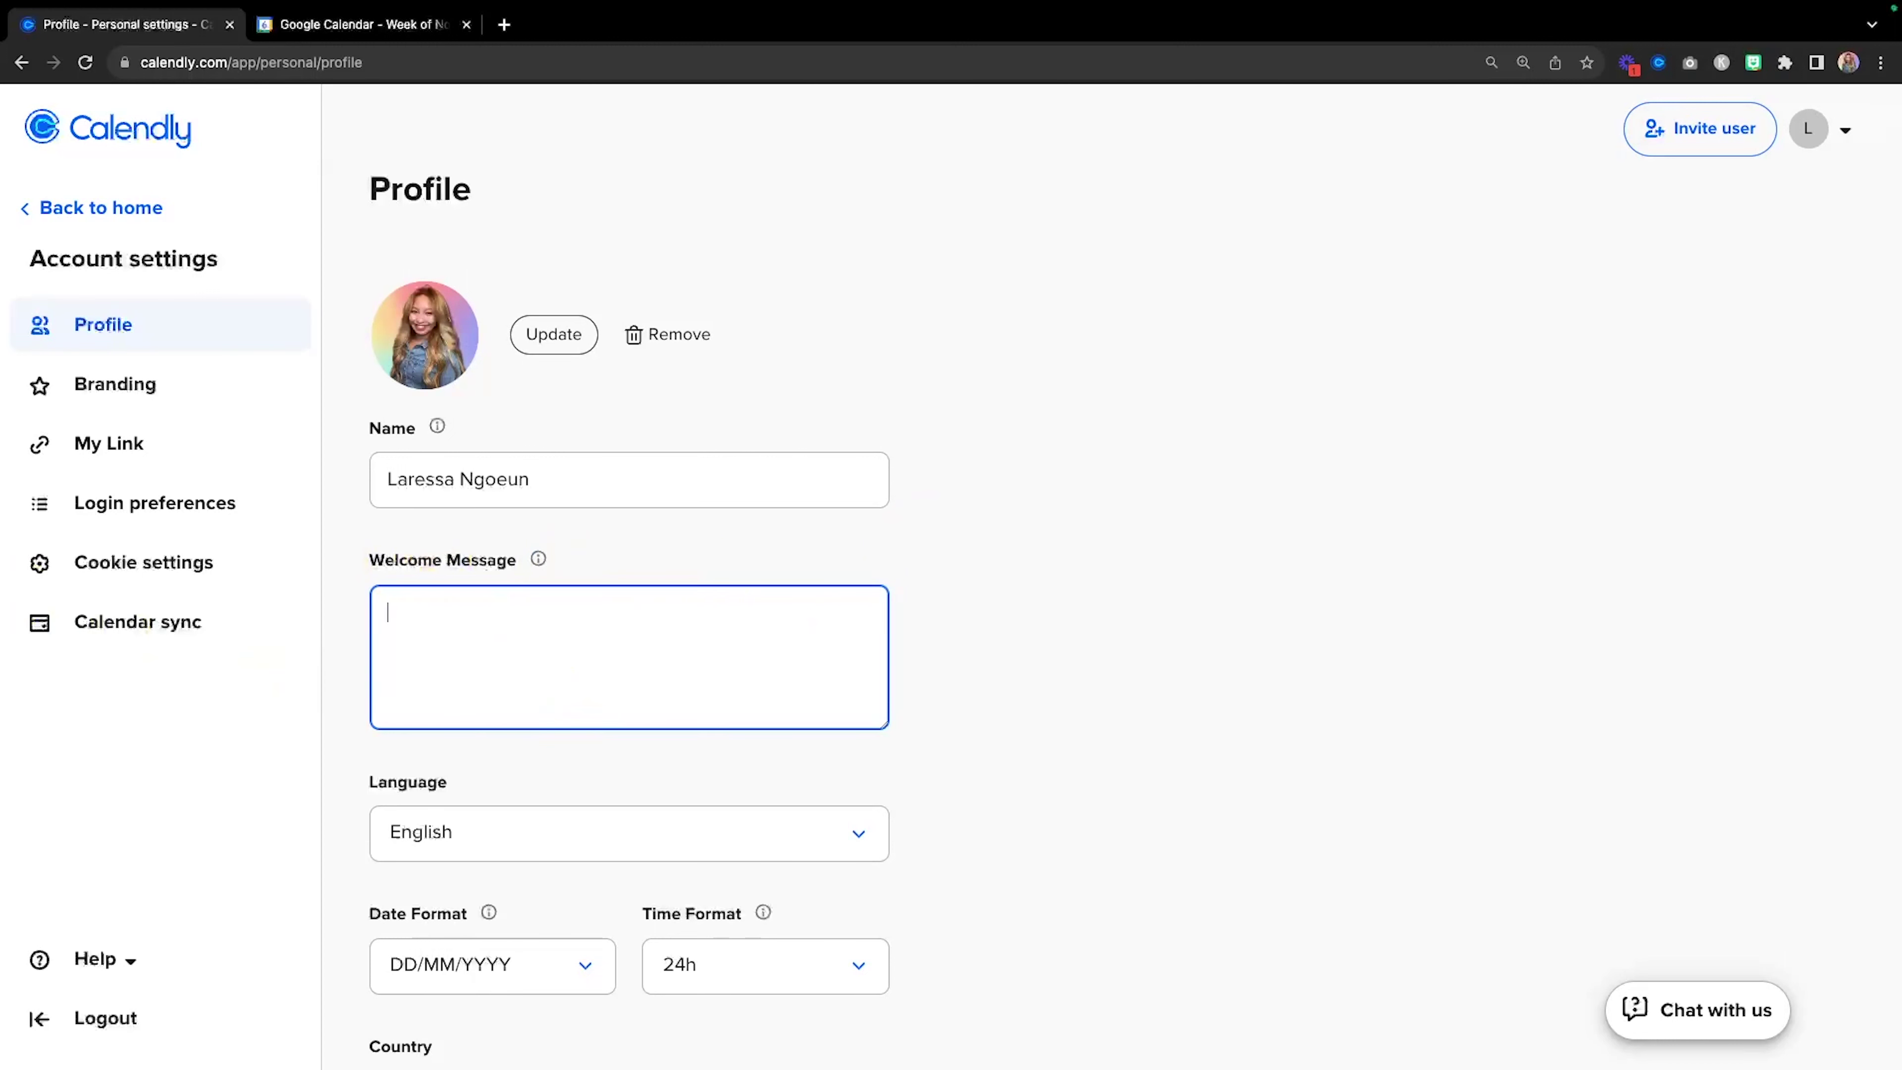
{"action": "key", "text": "super+Tab"}
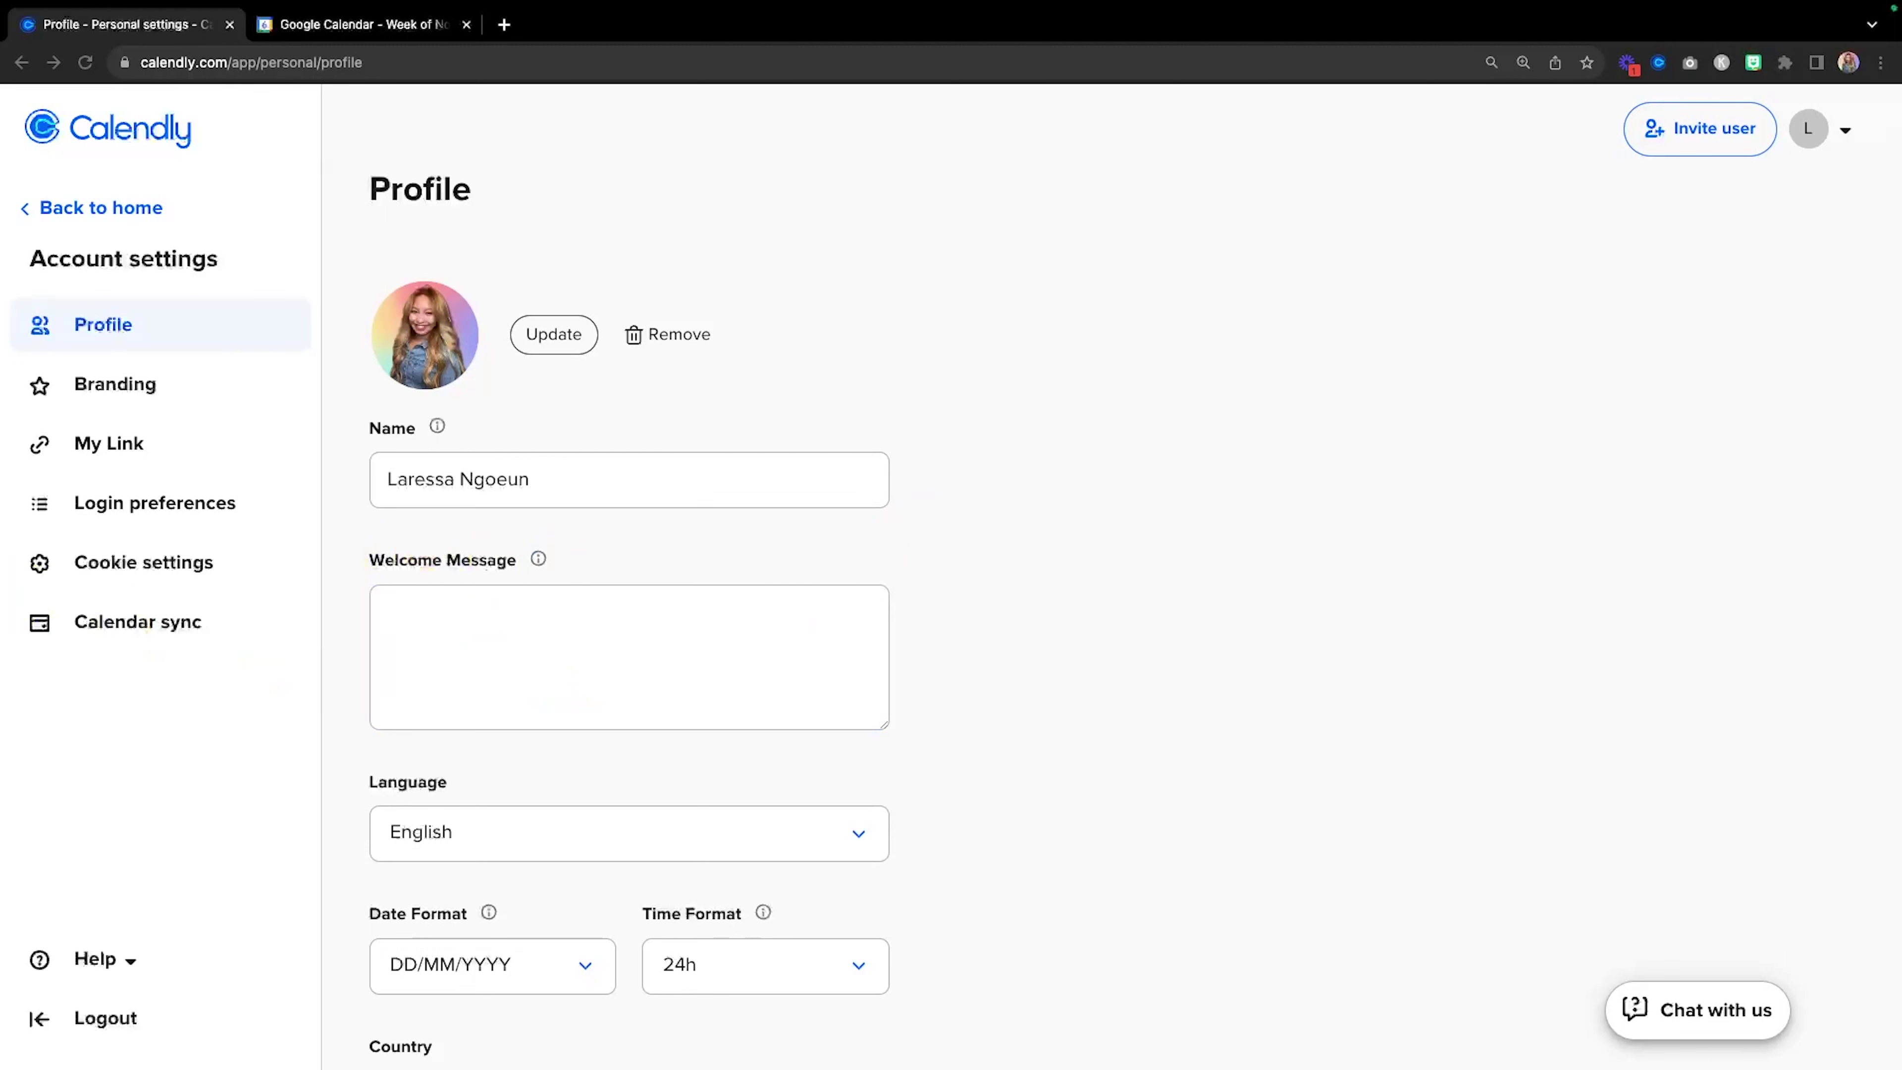
{"action": "left_click", "coordinate": [637, 629]}
{"action": "type", "text": "👋 Hello & Welcome! Please choose an event below and follow the instructions to book an appointment with me. u will get an email confirmation with further event details. I look forward to connecting with you. Talk soon!"}
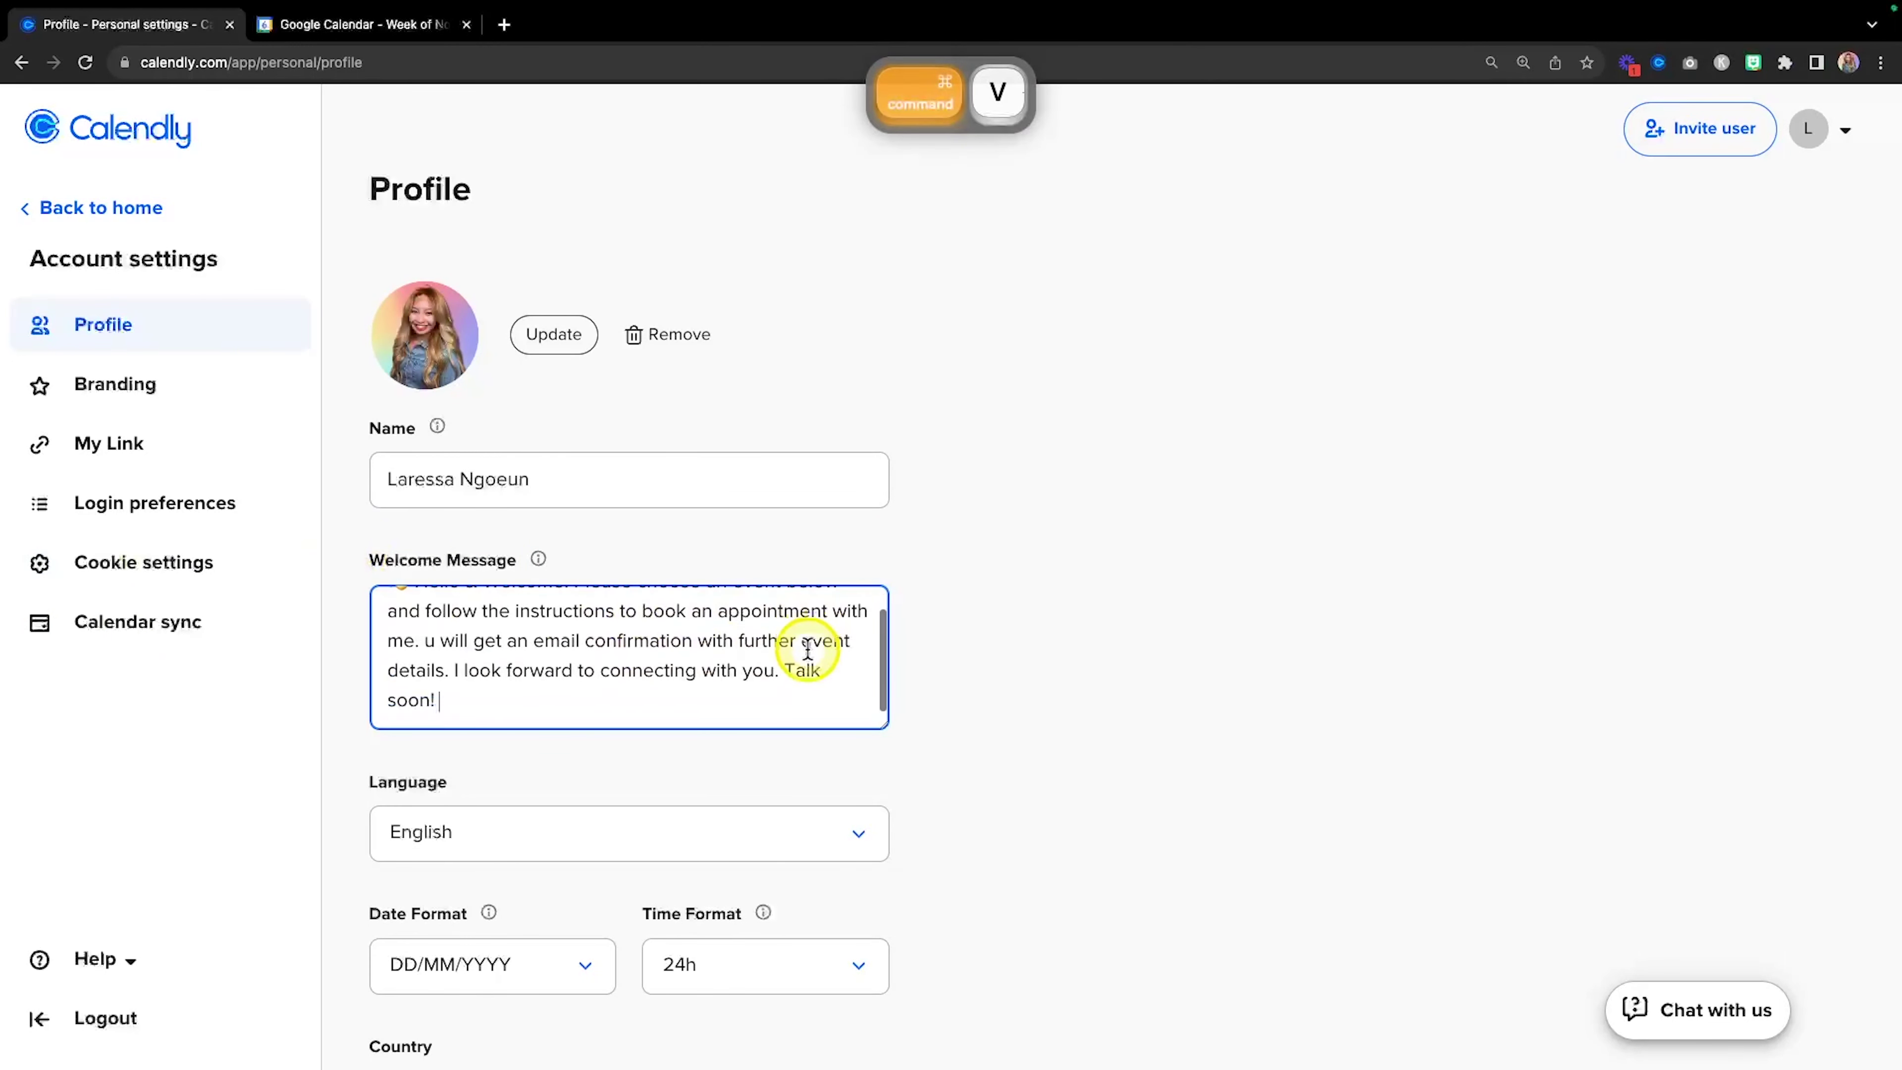
Switch the time format to 12-hour am/pm and save the profile changes.
{"action": "scroll", "coordinate": [1119, 668], "scroll_direction": "down", "scroll_amount": 3}
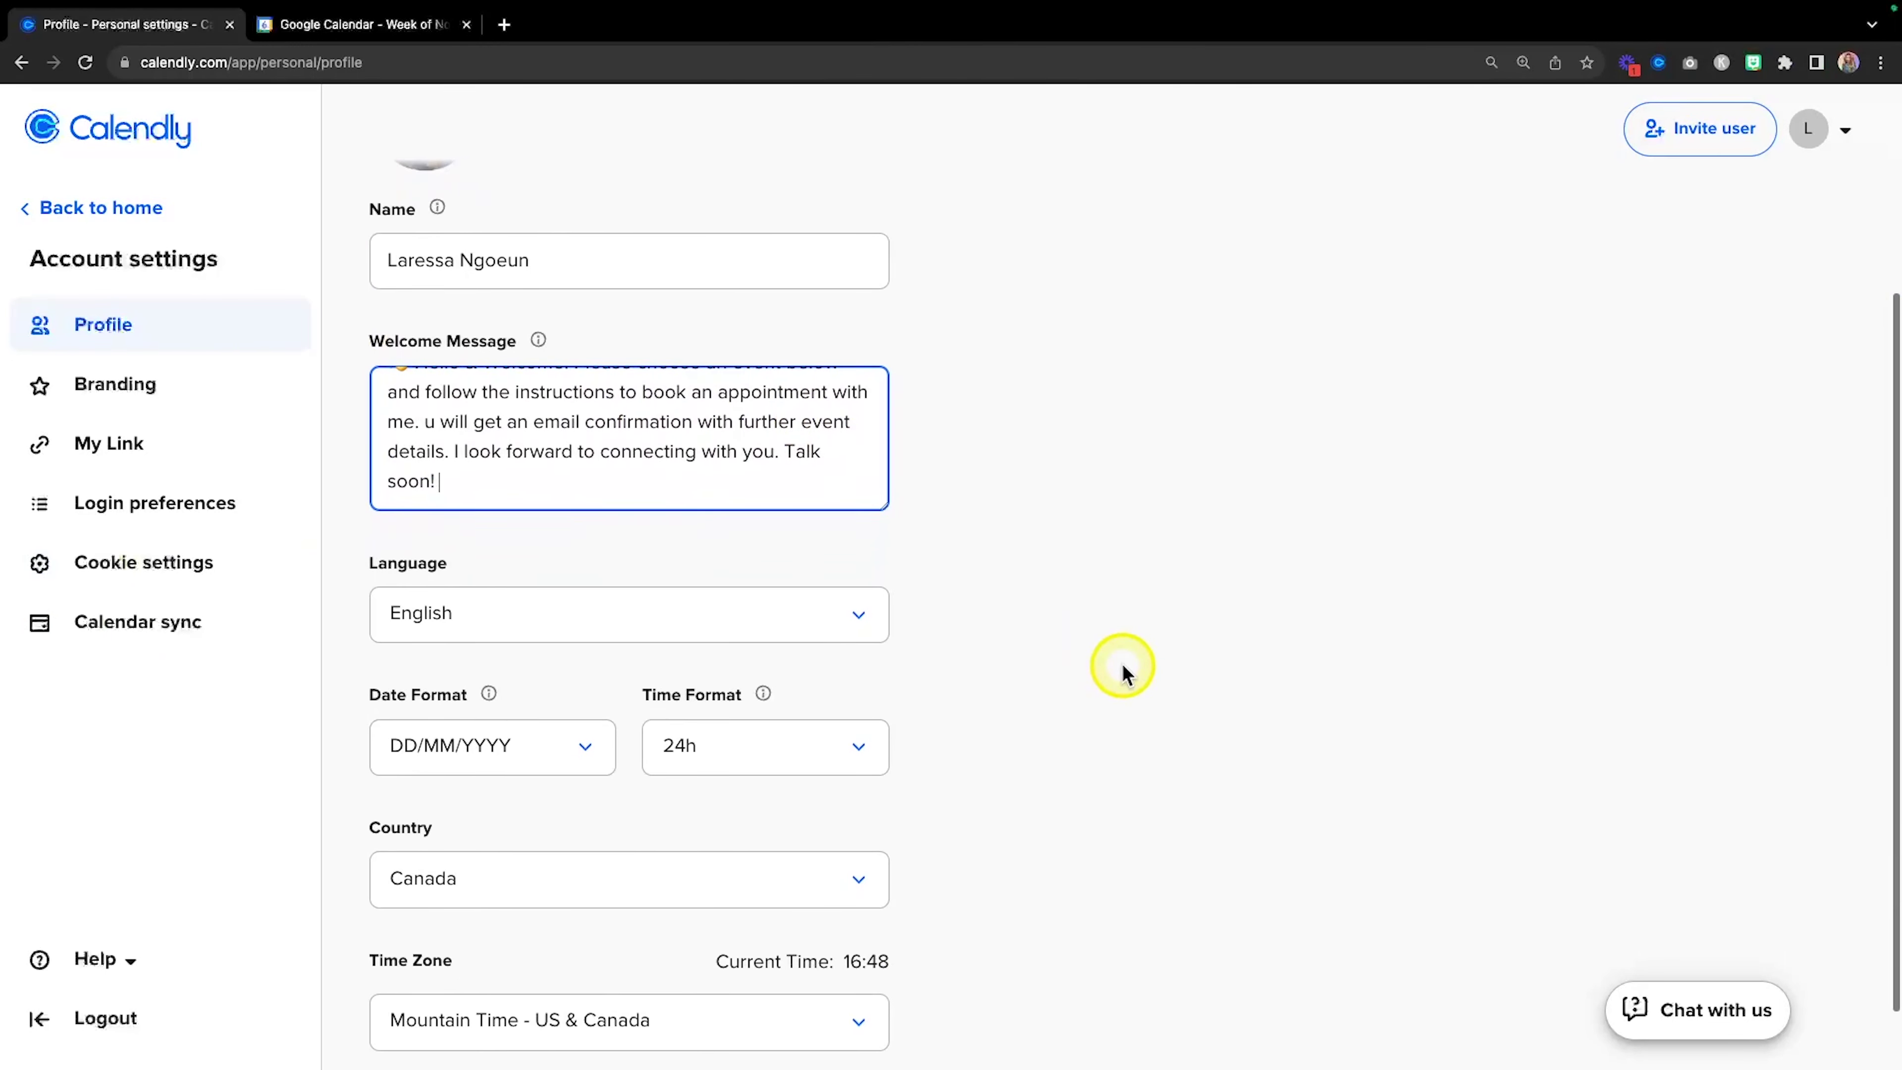
{"action": "scroll", "coordinate": [952, 699], "scroll_direction": "down", "scroll_amount": 1}
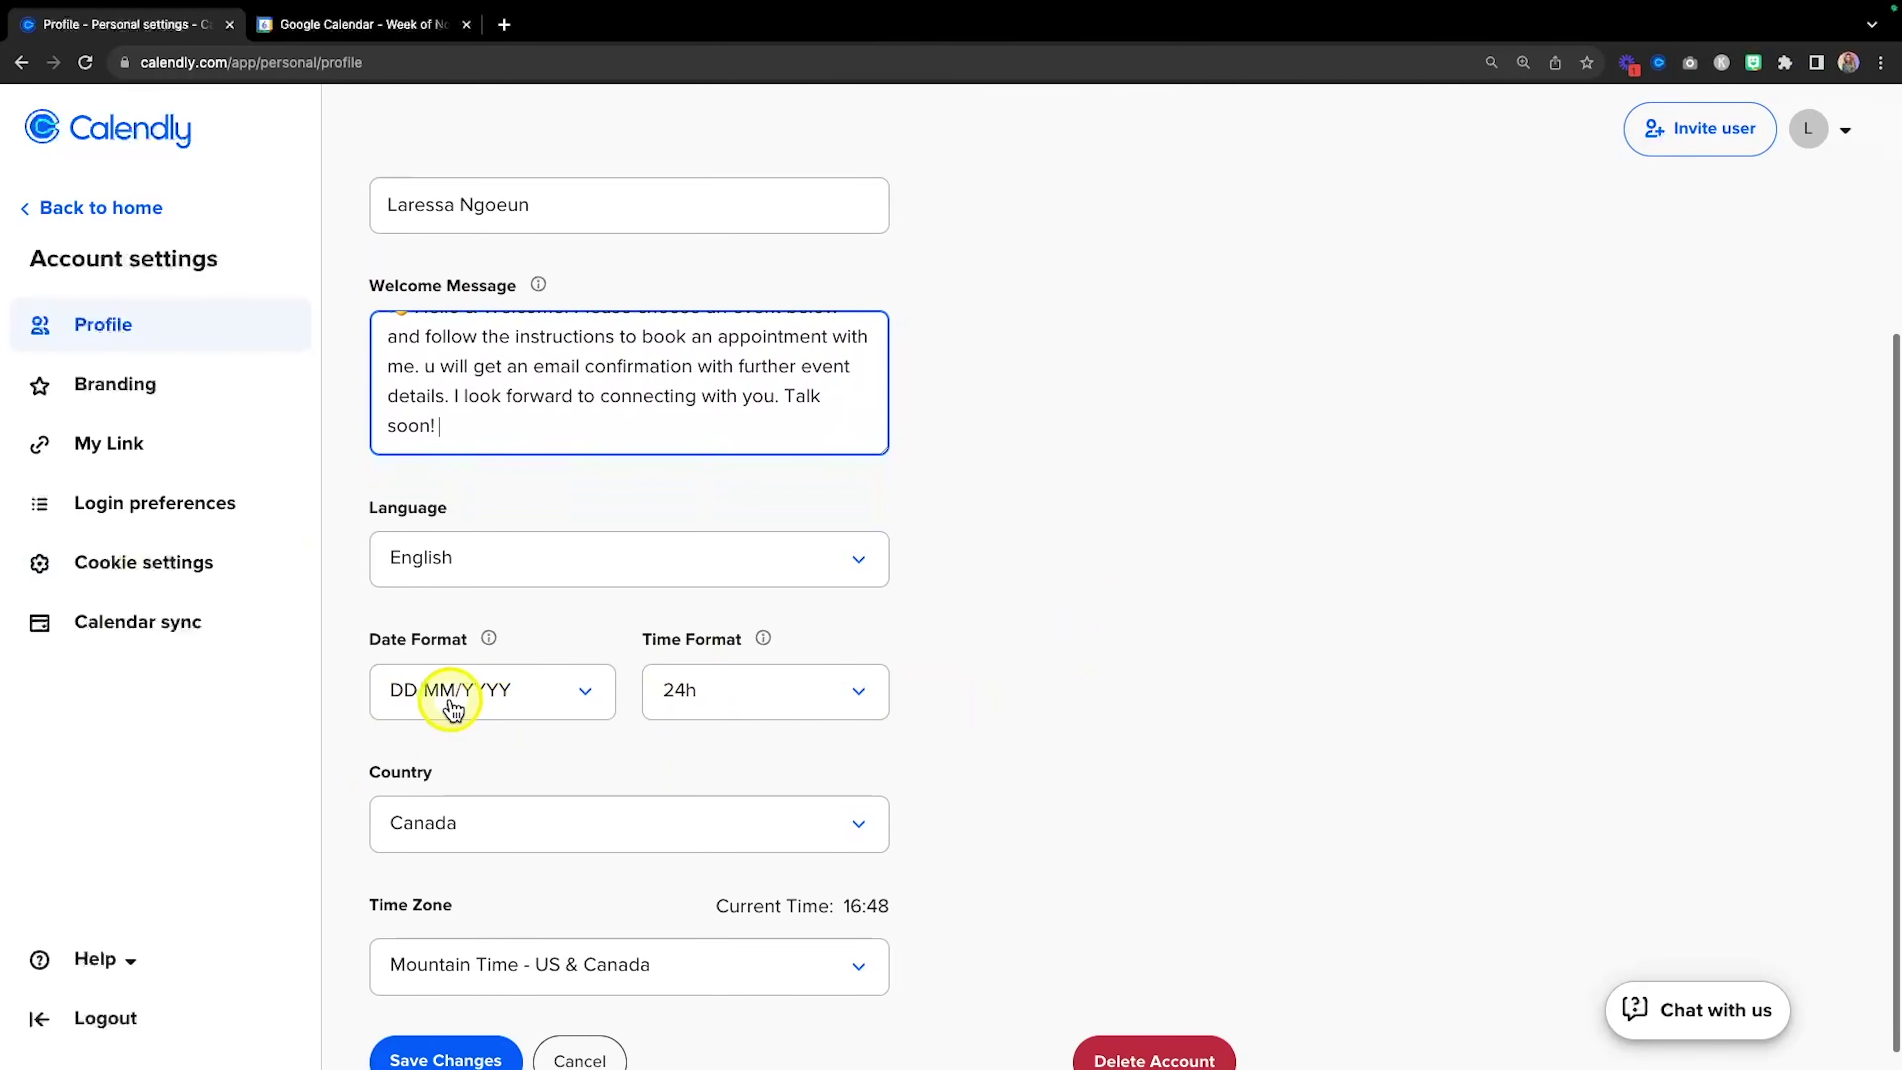
{"action": "left_click", "coordinate": [771, 705]}
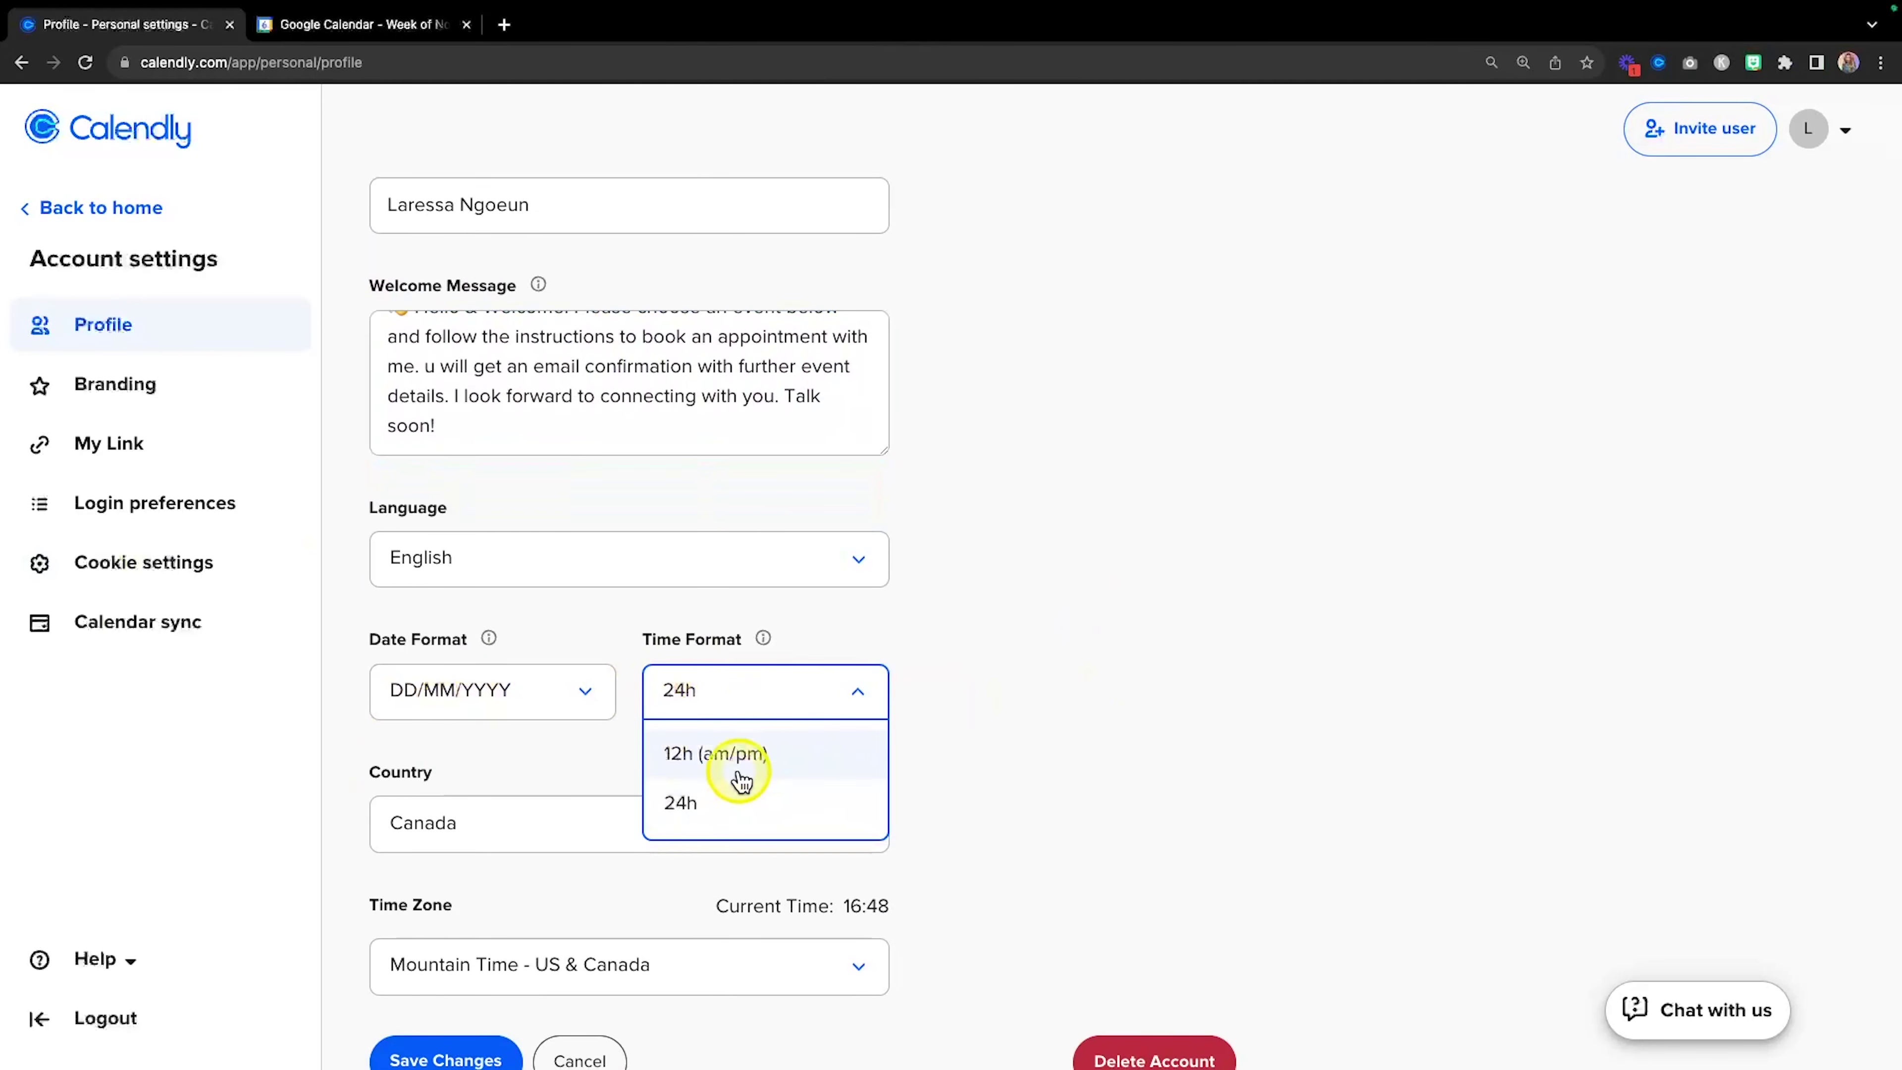
{"action": "left_click", "coordinate": [771, 755]}
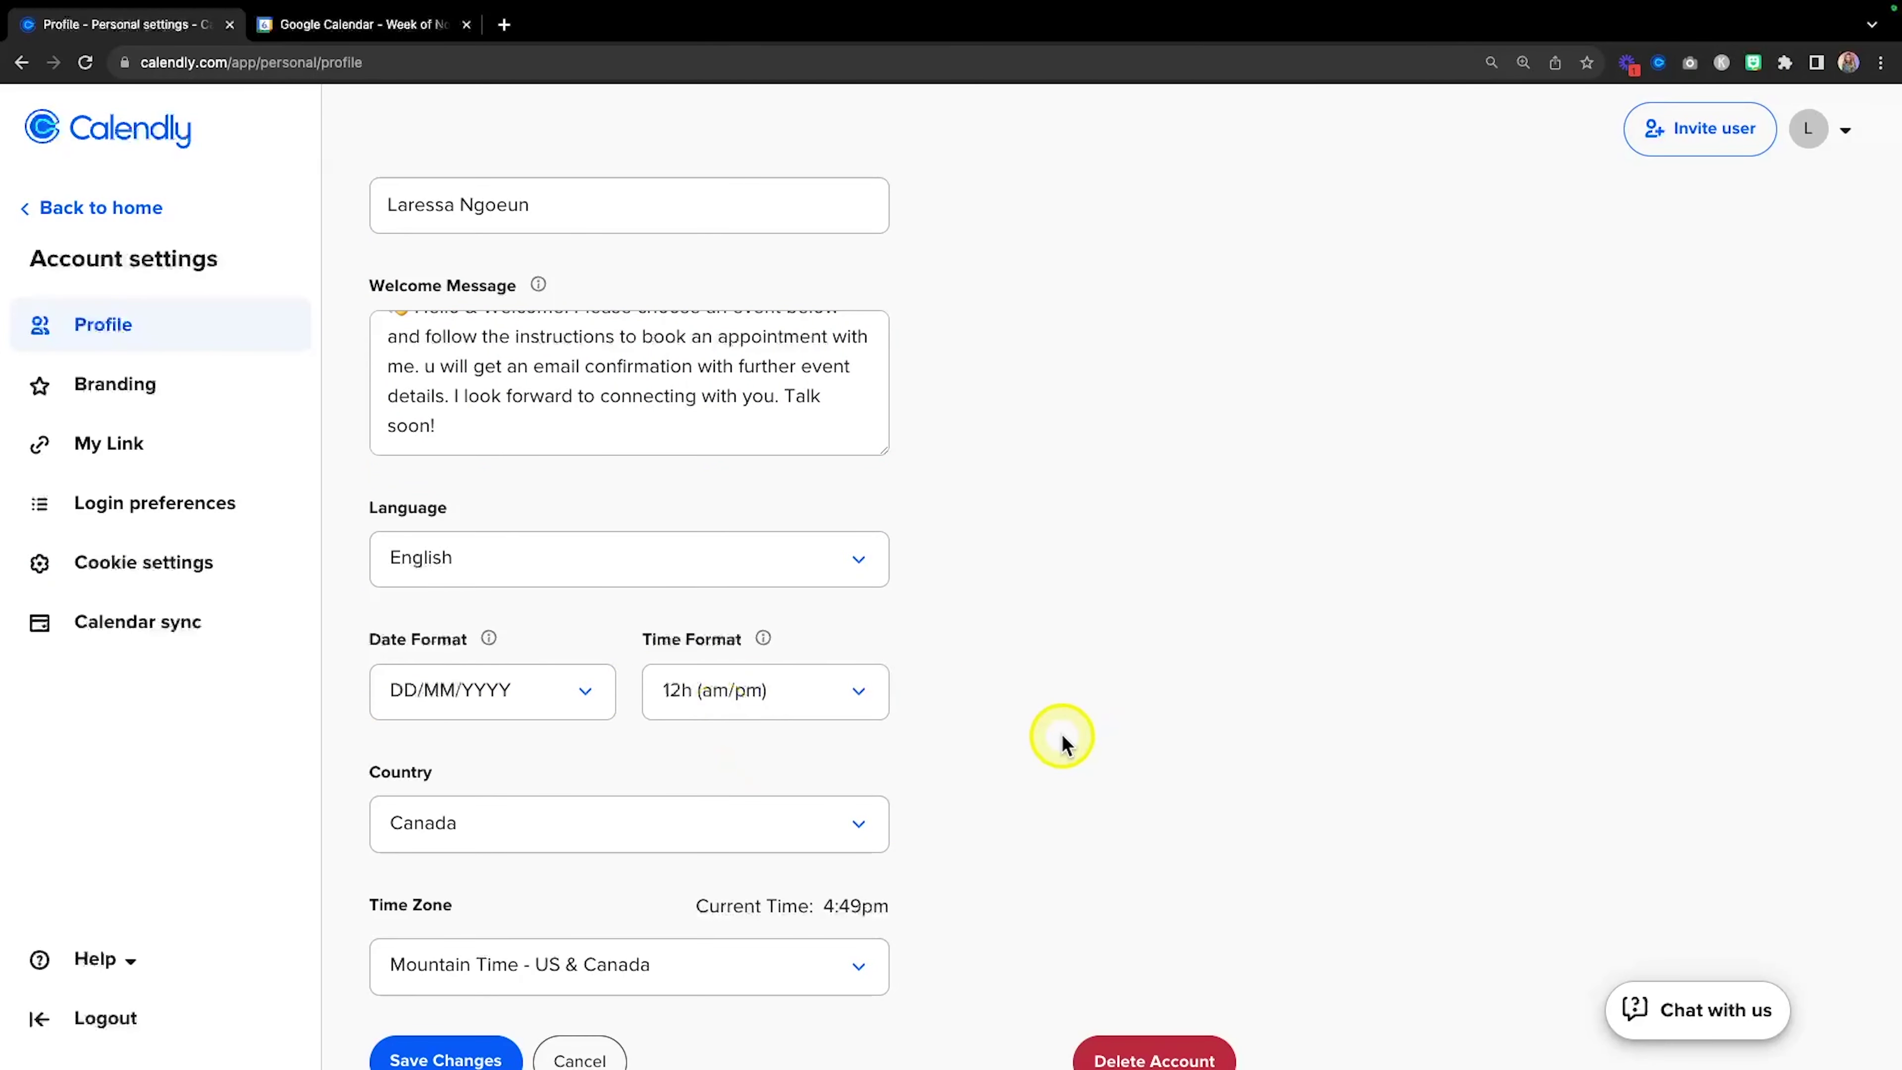
{"action": "scroll", "coordinate": [1061, 738], "scroll_direction": "down", "scroll_amount": 1}
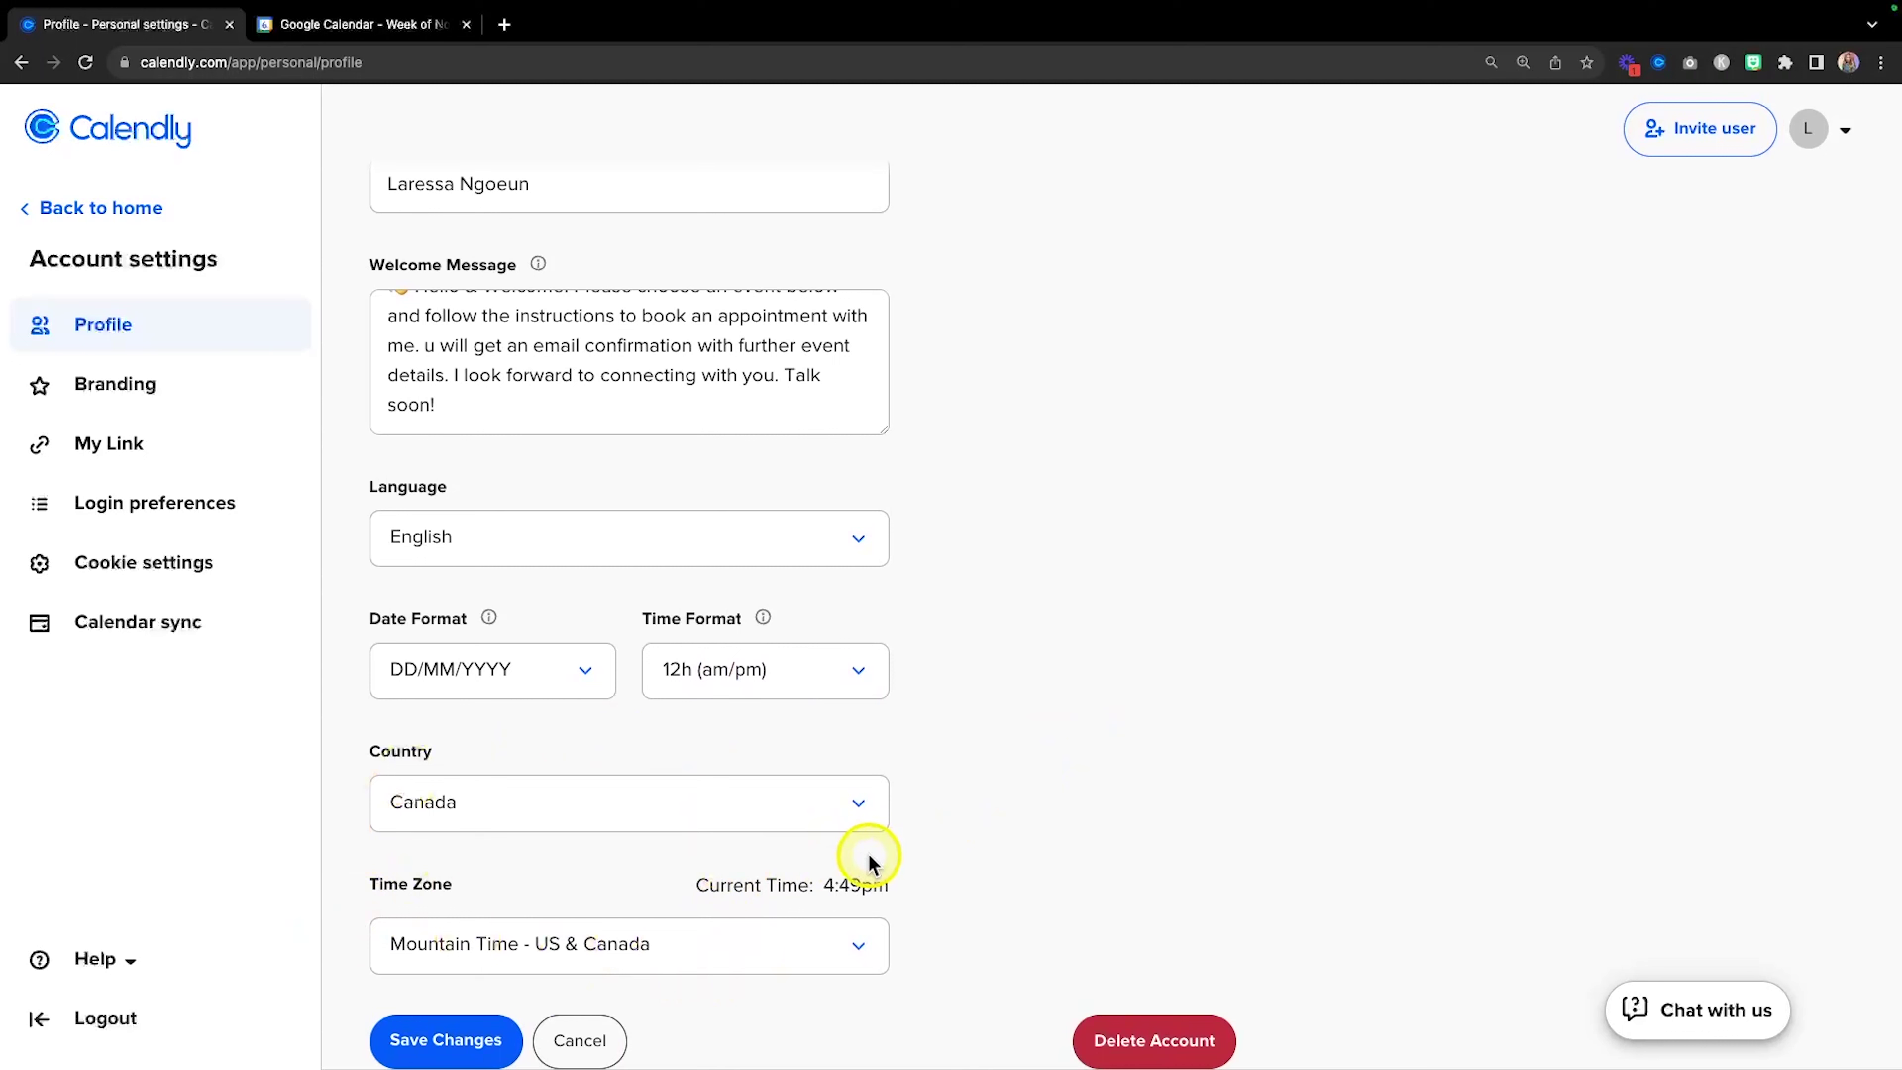
{"action": "left_click", "coordinate": [448, 1043]}
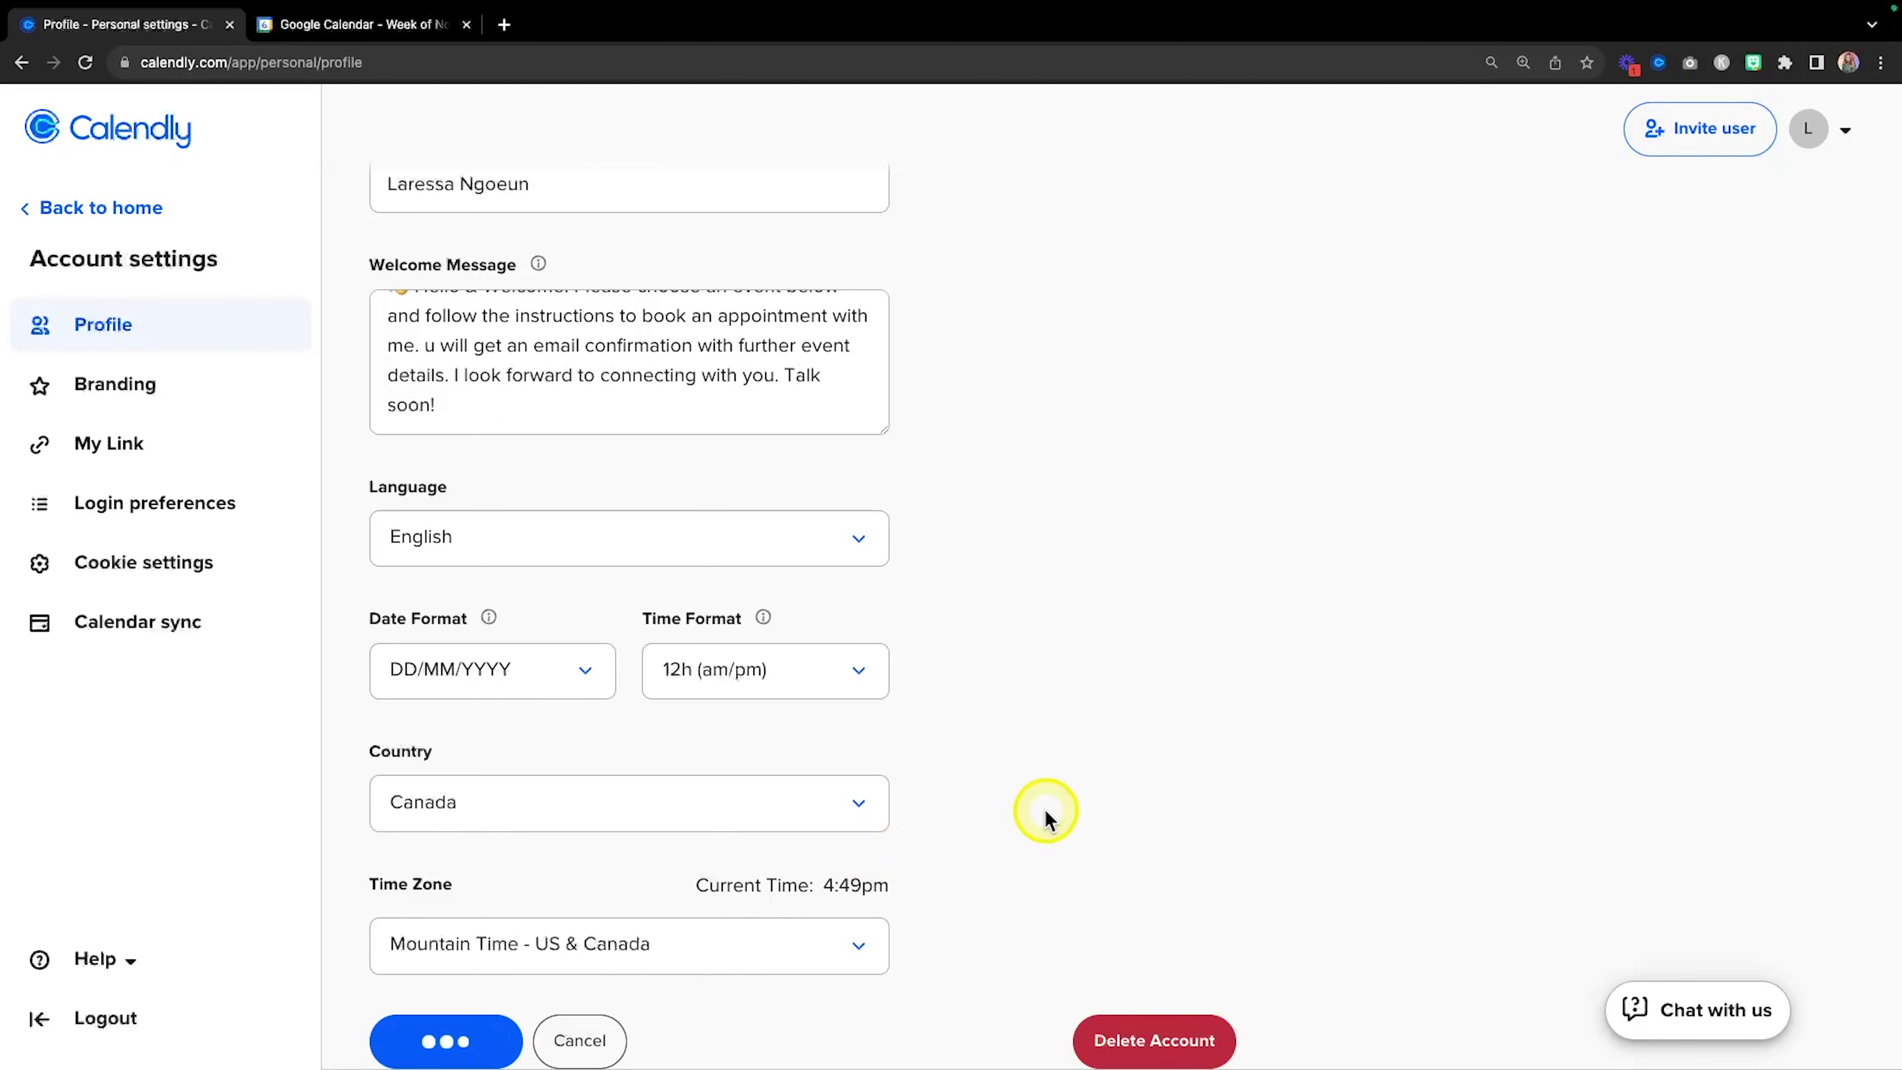
{"action": "scroll", "coordinate": [533, 442], "scroll_direction": "up", "scroll_amount": 5}
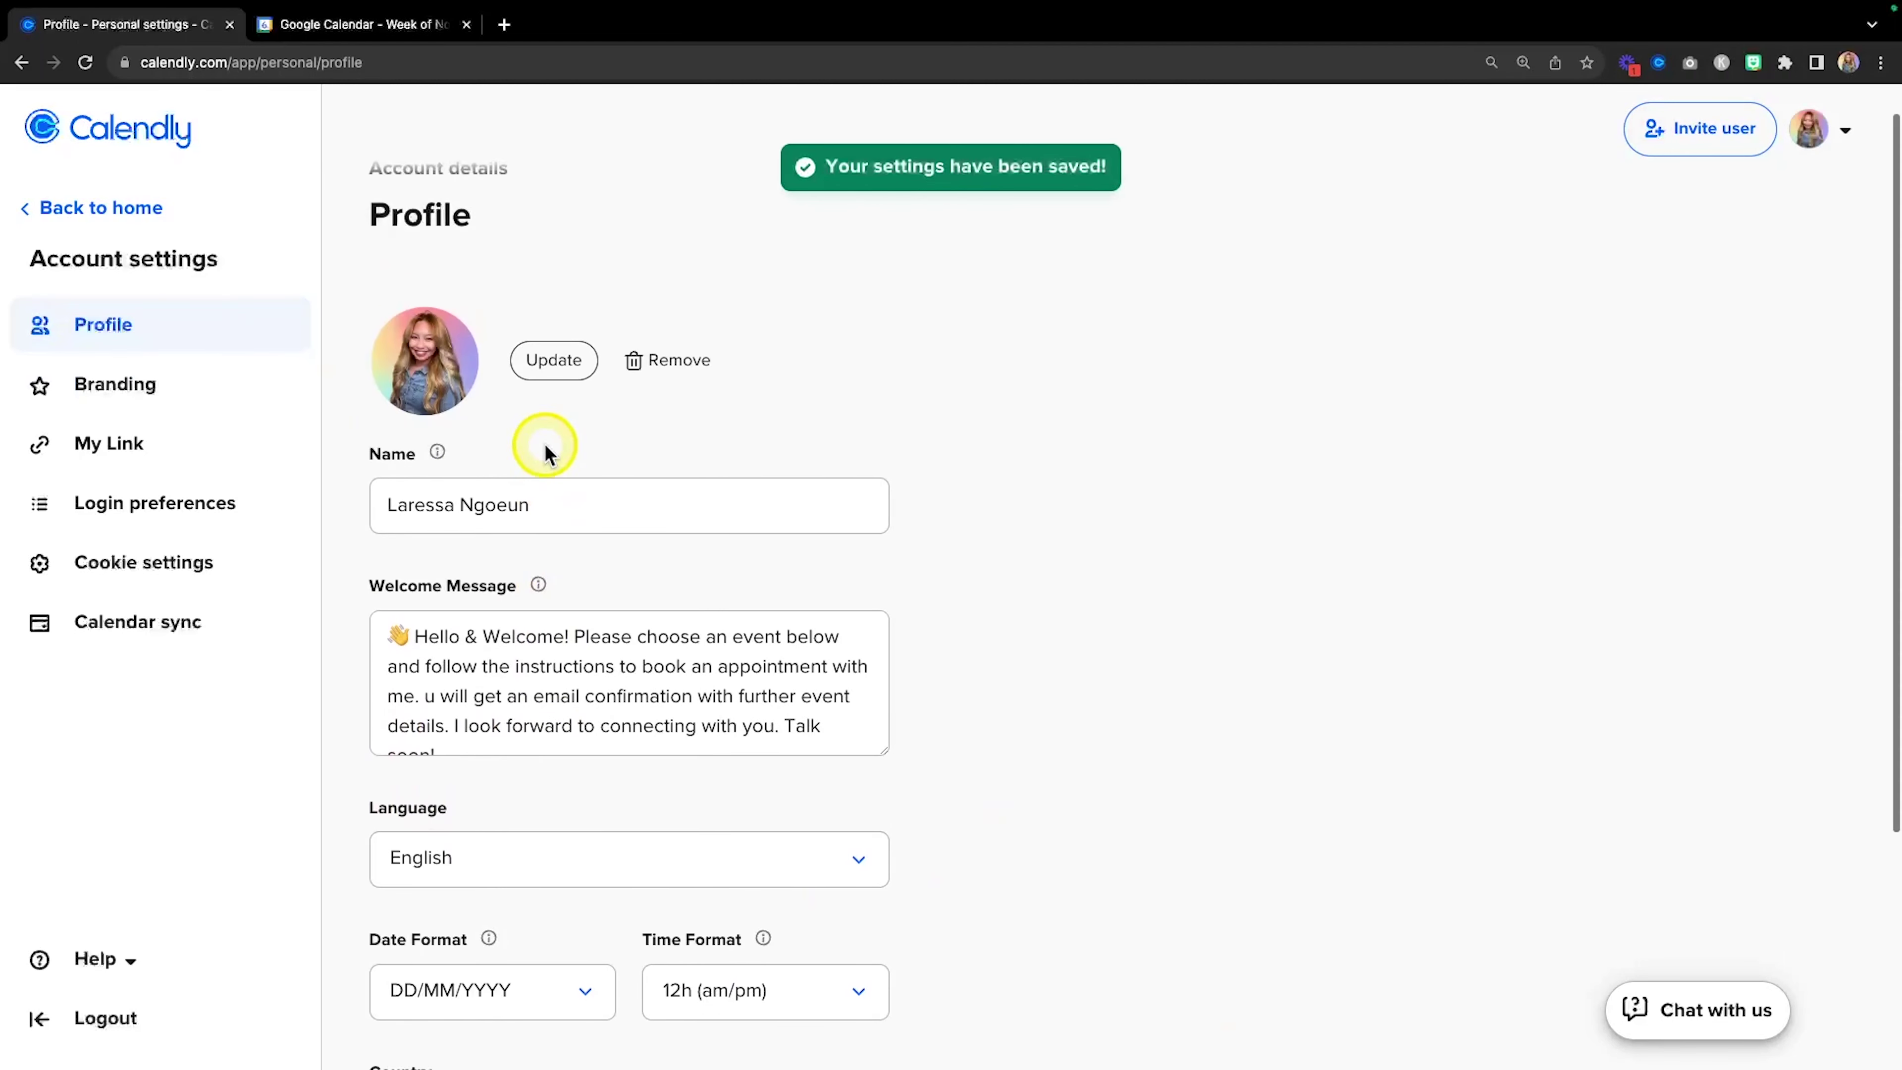
{"action": "left_click", "coordinate": [139, 397]}
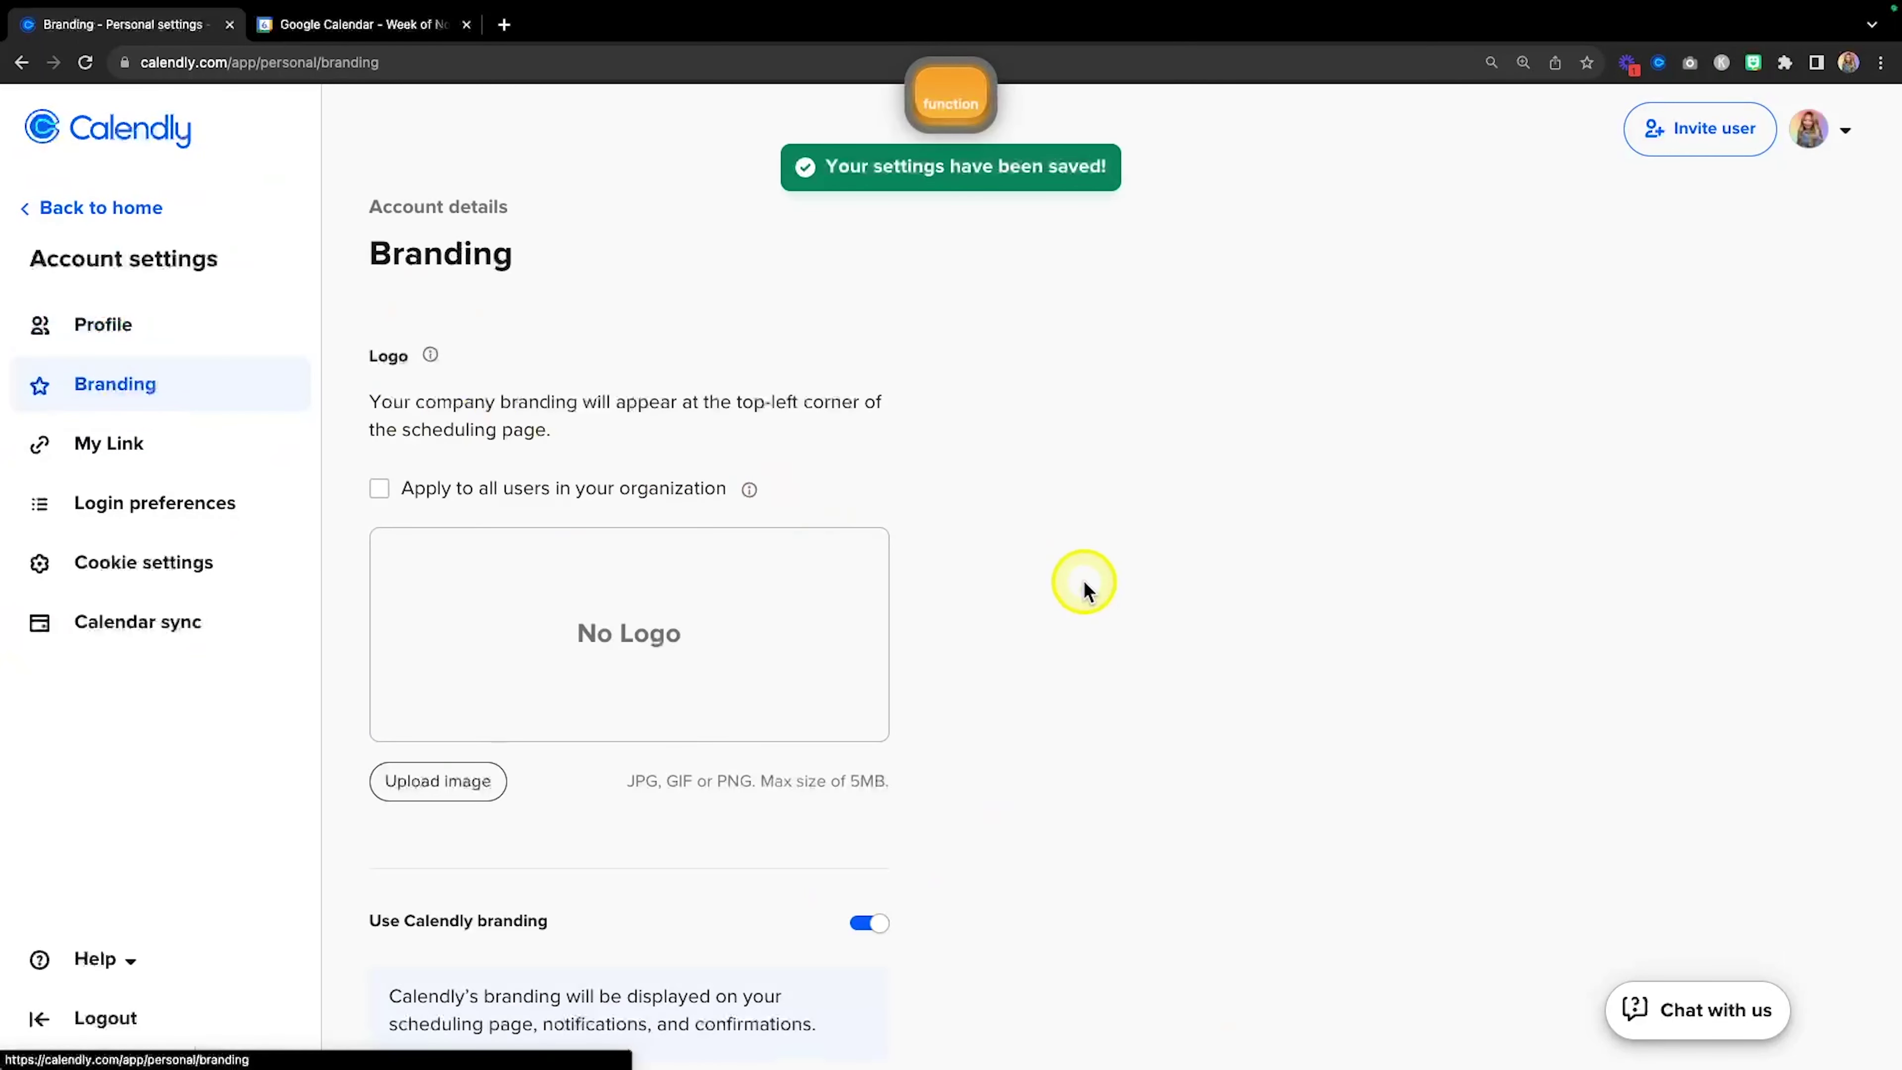
Upload LN - LOGO.png as the scheduling page logo and apply the crop.
{"action": "scroll", "coordinate": [1083, 581], "scroll_direction": "down", "scroll_amount": 1}
{"action": "left_click", "coordinate": [435, 779]}
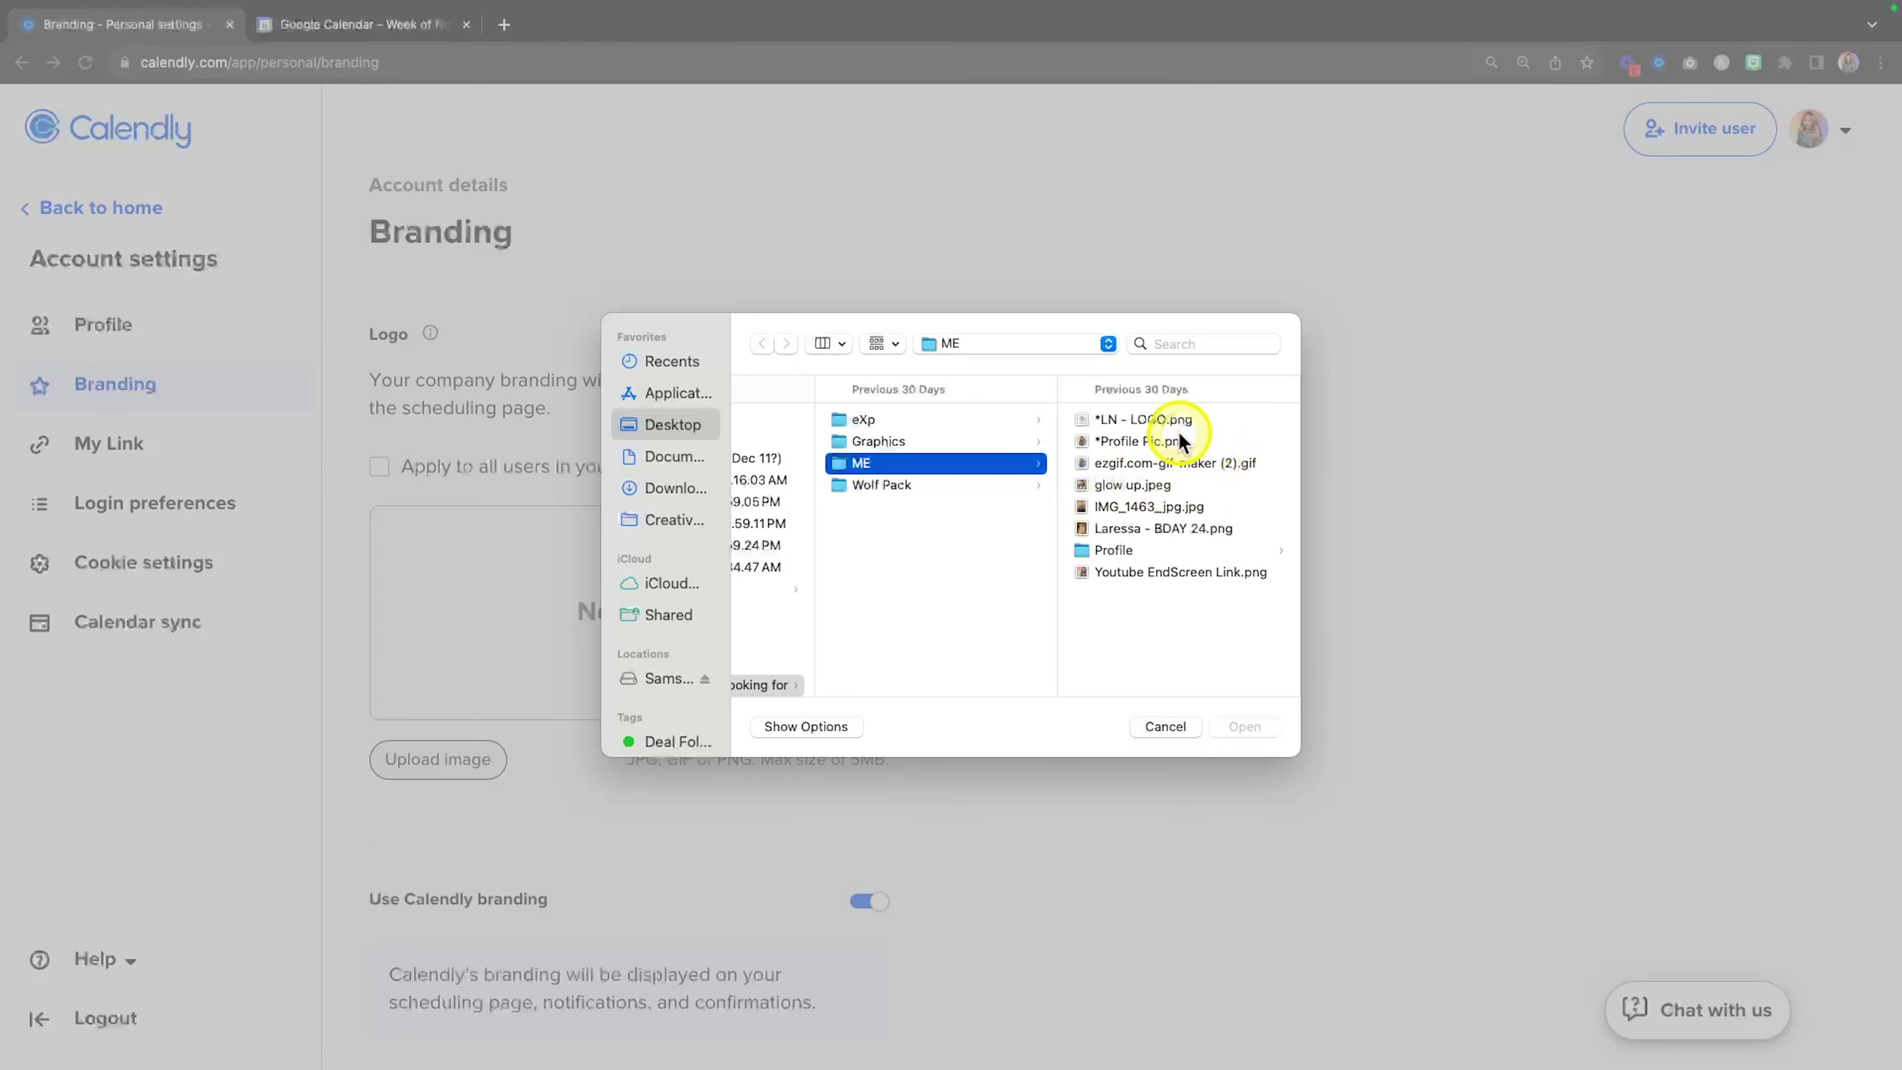
{"action": "left_click", "coordinate": [1168, 420]}
{"action": "left_click", "coordinate": [1254, 725]}
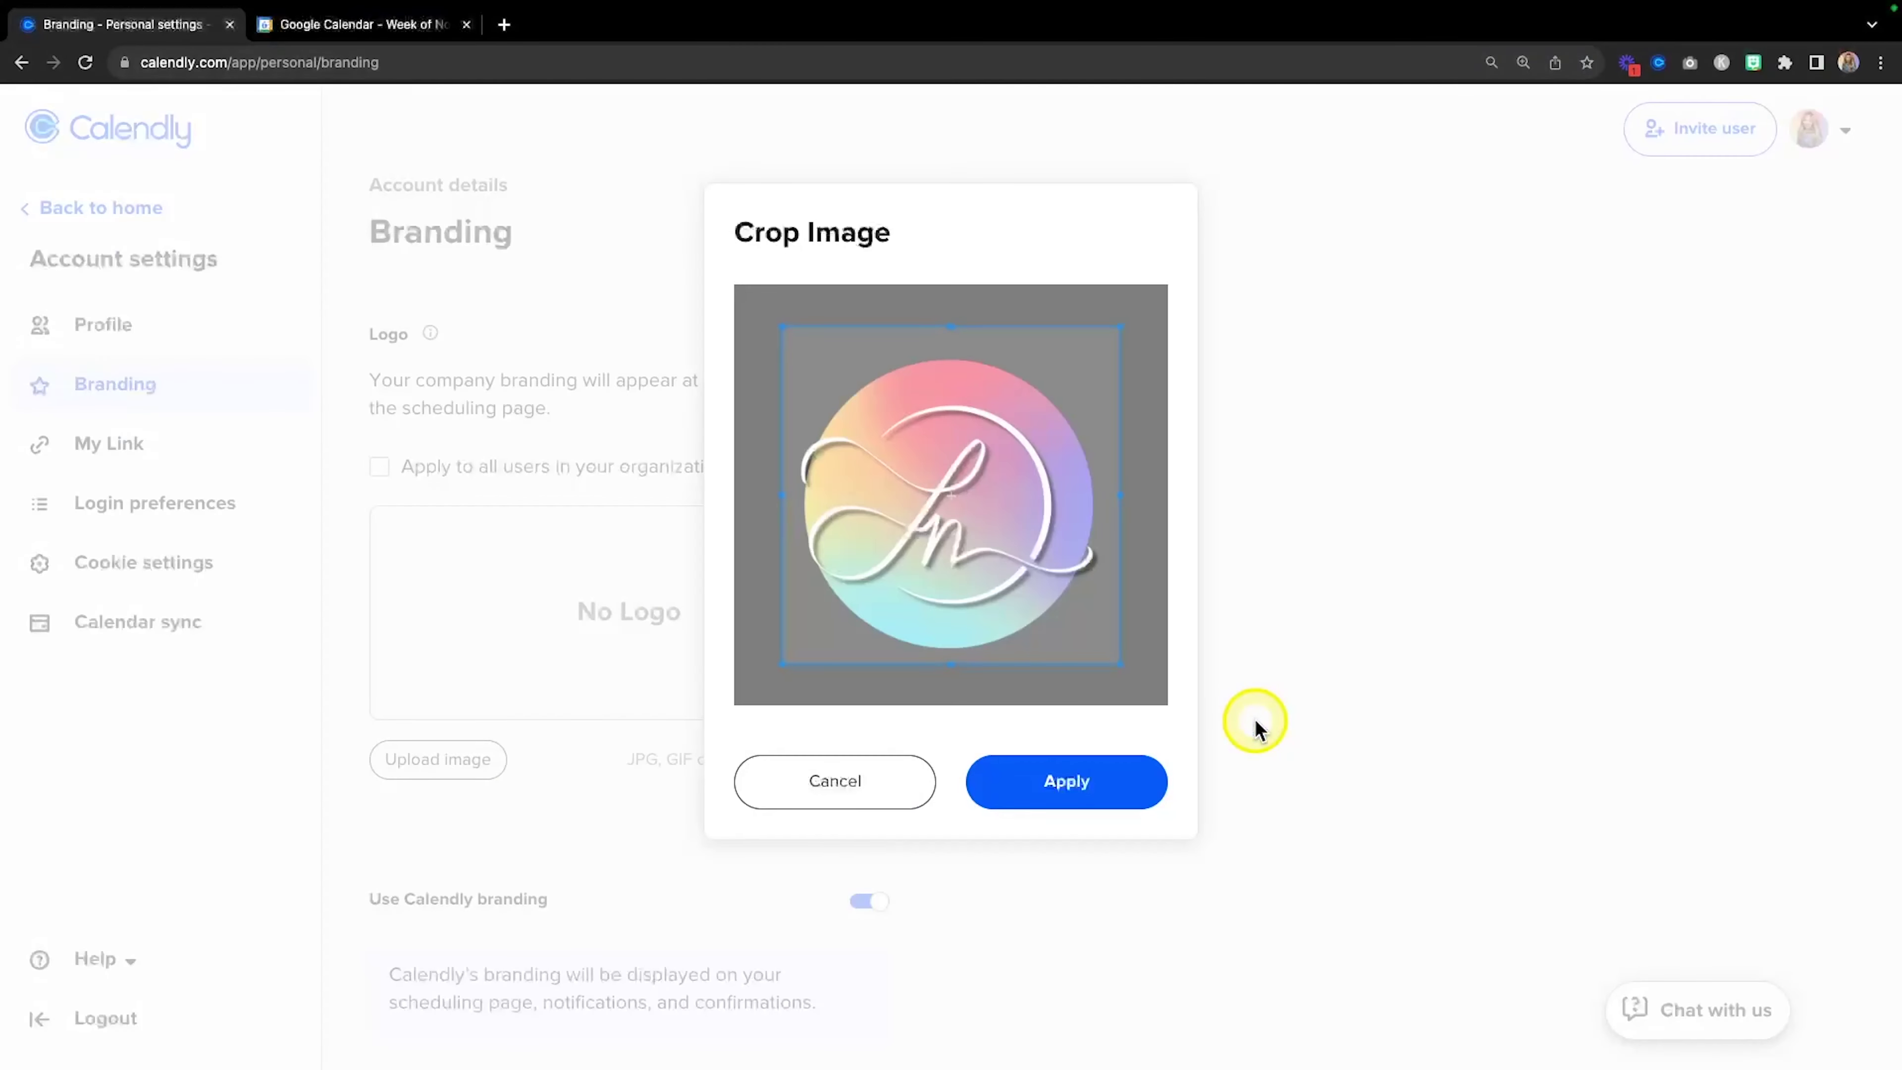
{"action": "left_click", "coordinate": [1067, 794]}
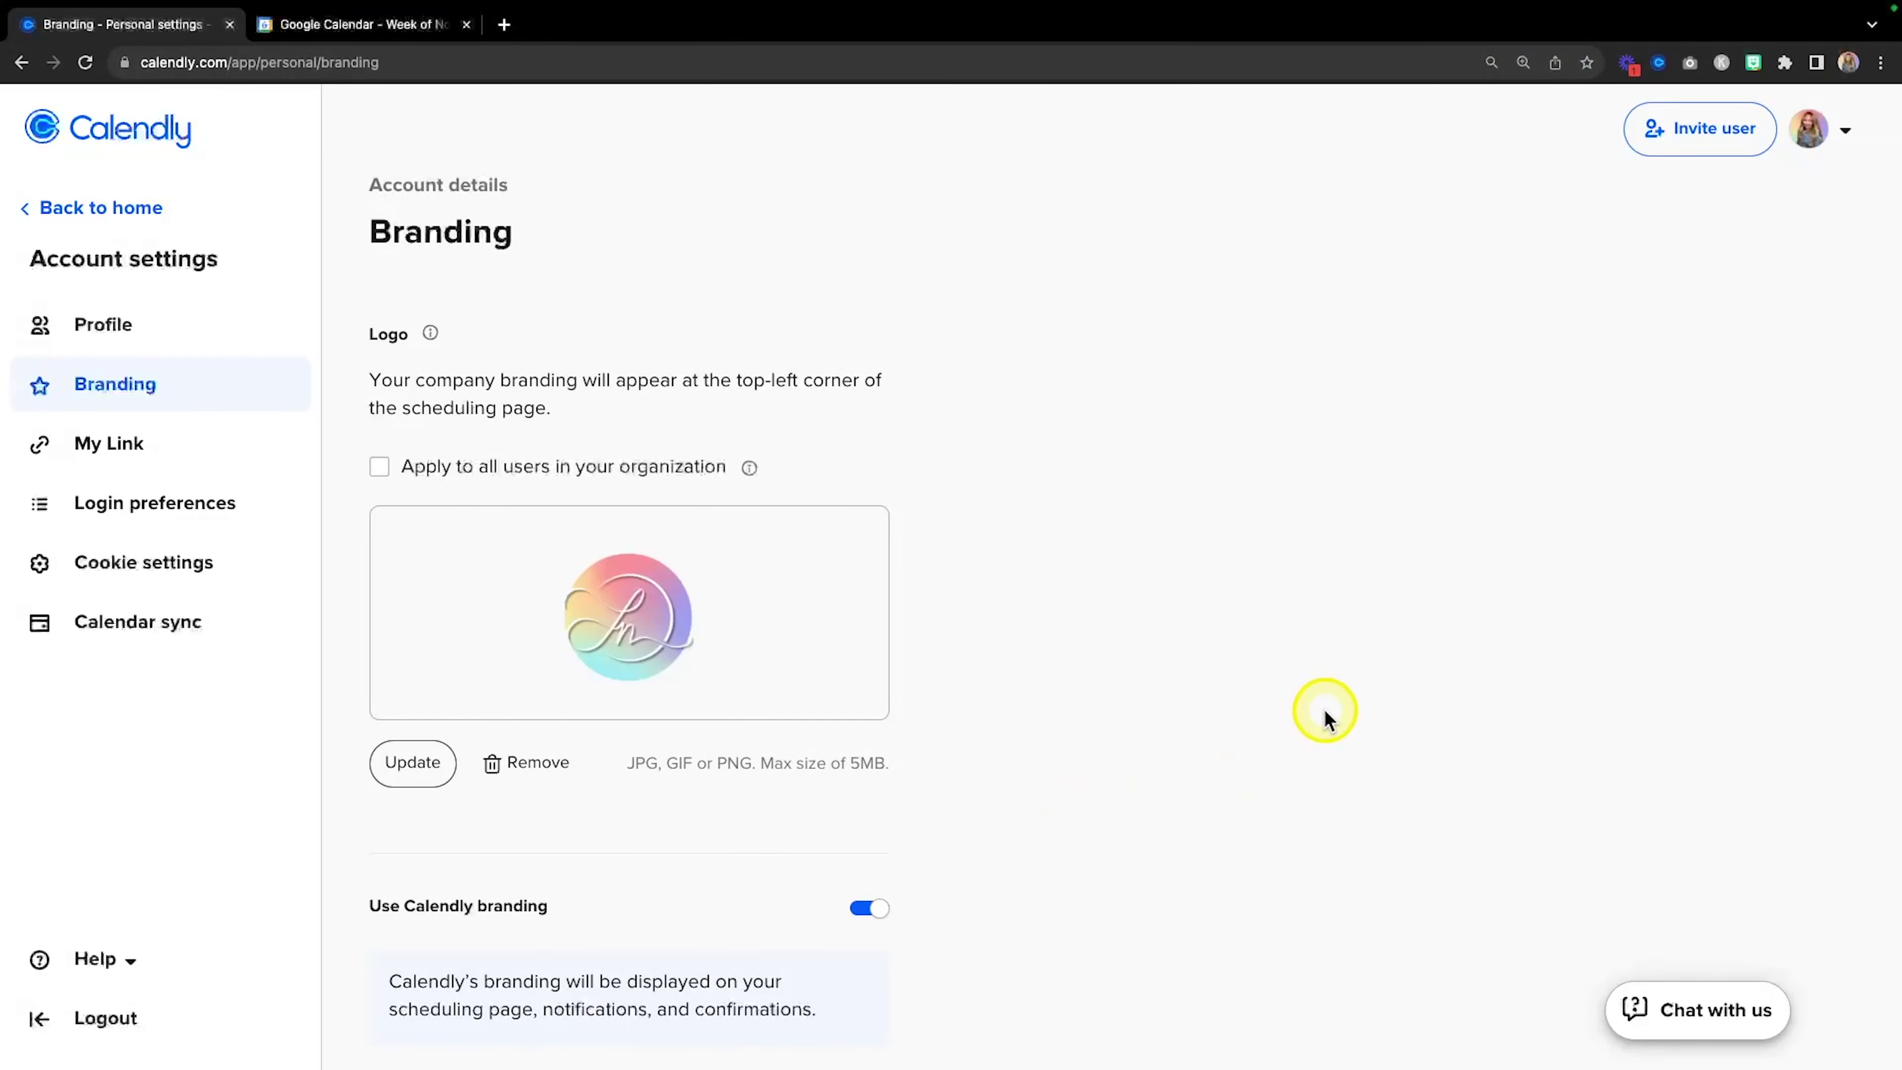
Switch off Use Calendly branding and save the branding changes.
{"action": "scroll", "coordinate": [1058, 722], "scroll_direction": "down", "scroll_amount": 2}
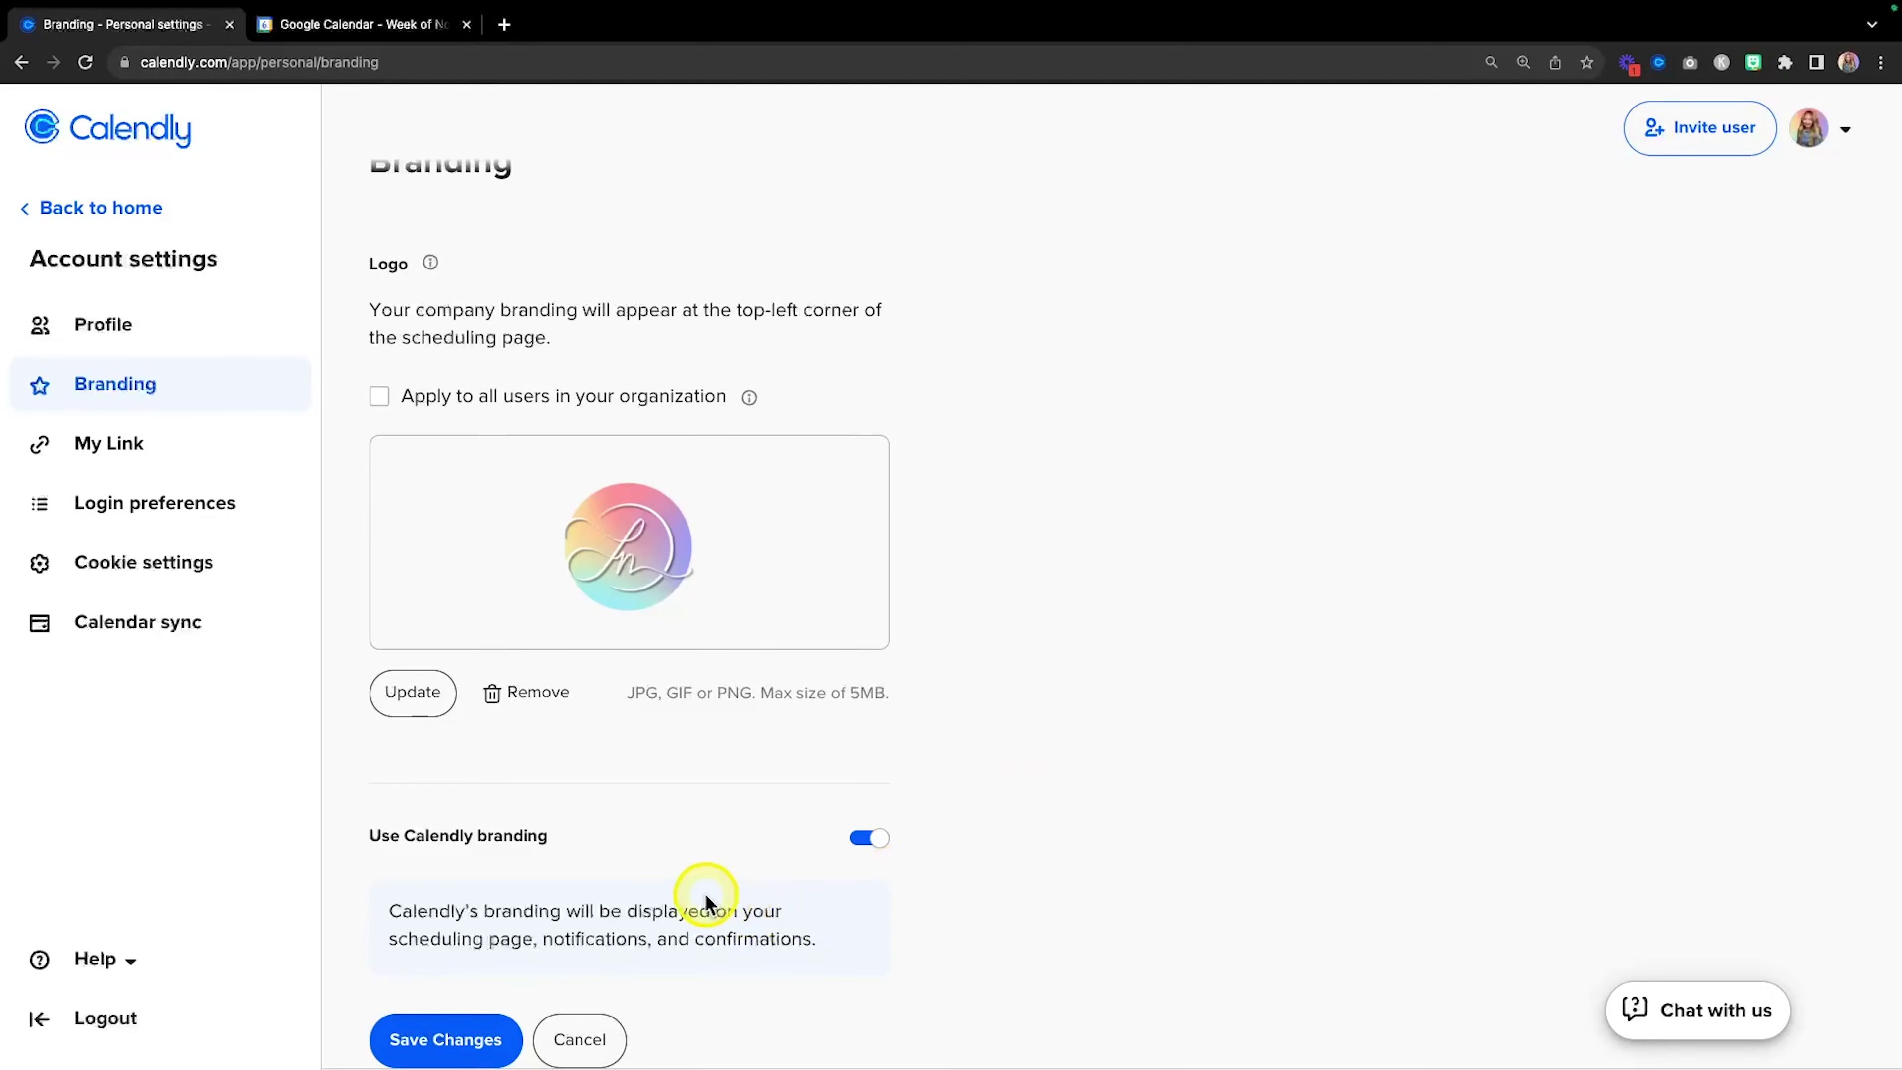
{"action": "left_click", "coordinate": [871, 845]}
{"action": "scroll", "coordinate": [1007, 821], "scroll_direction": "down", "scroll_amount": 1}
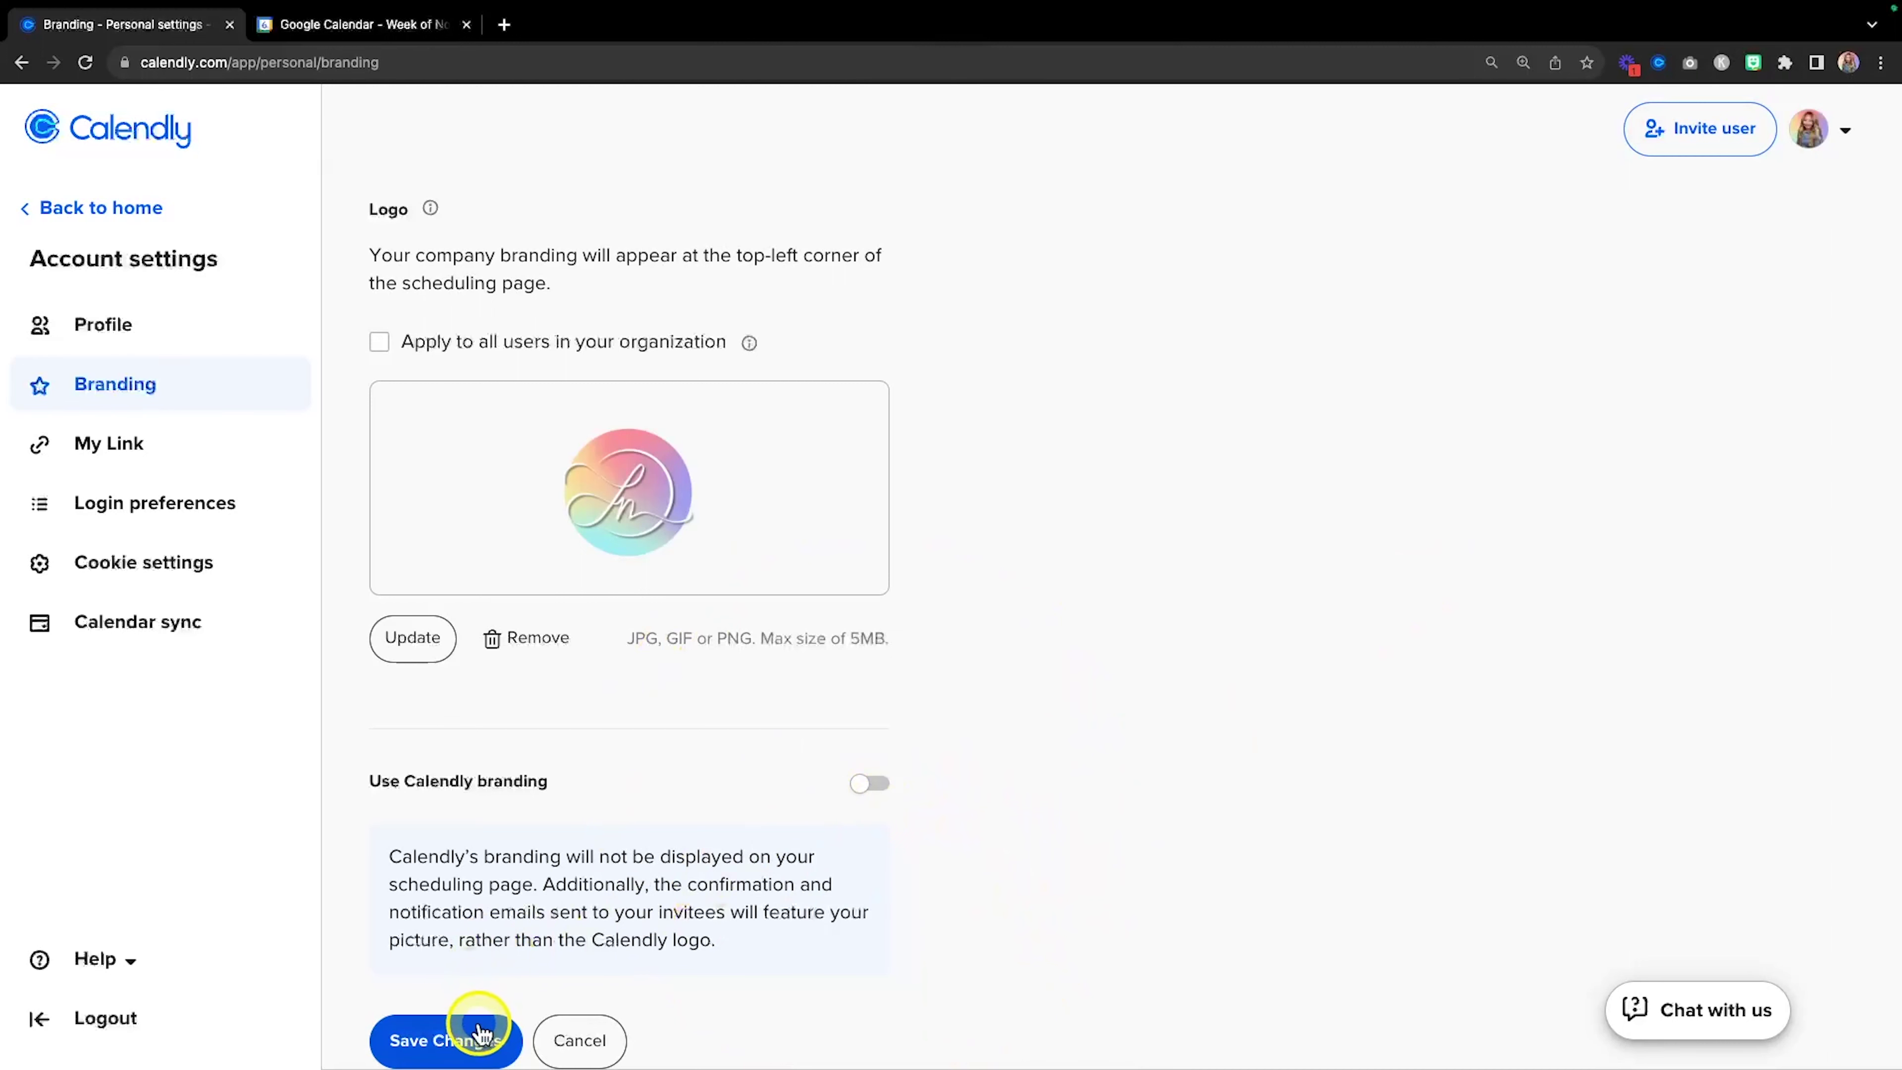
{"action": "left_click", "coordinate": [469, 1038]}
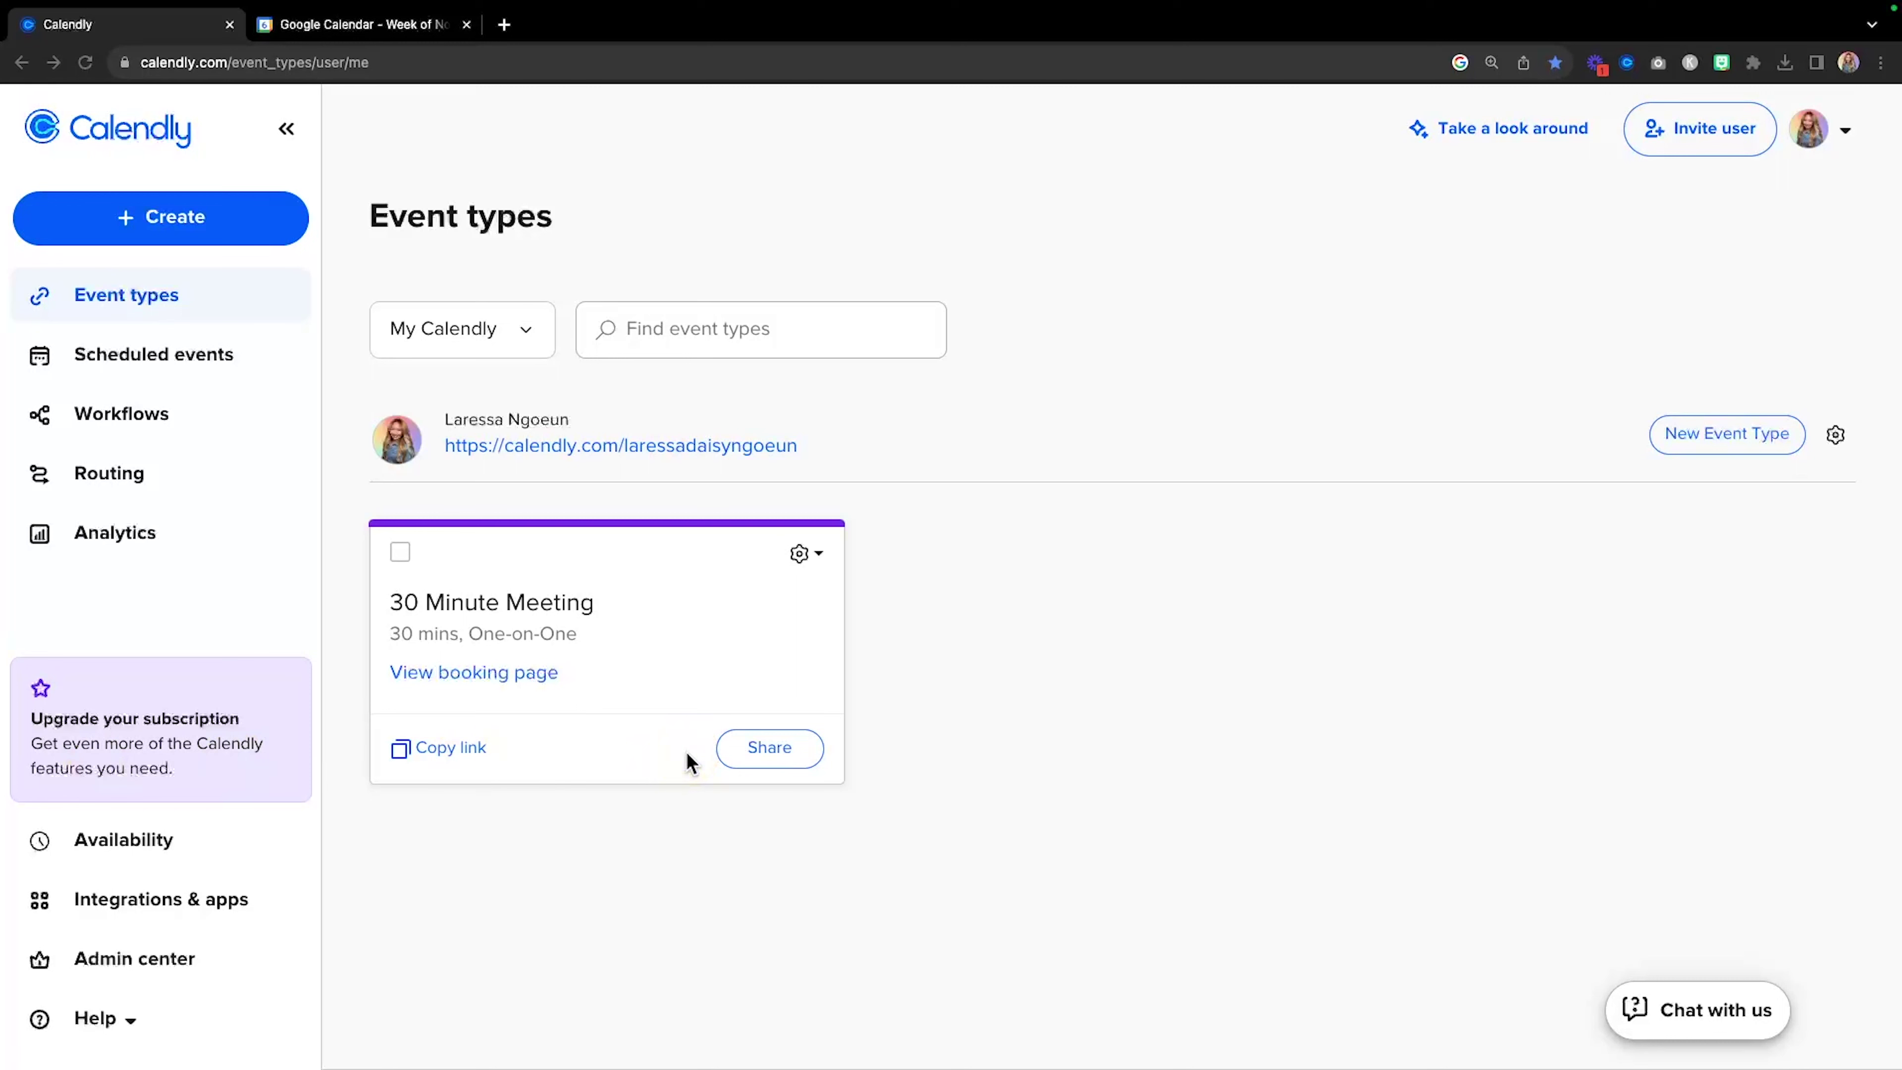
Open the Zoom card under Integrations & apps and start Connect Zoom.
{"action": "key", "text": "fn"}
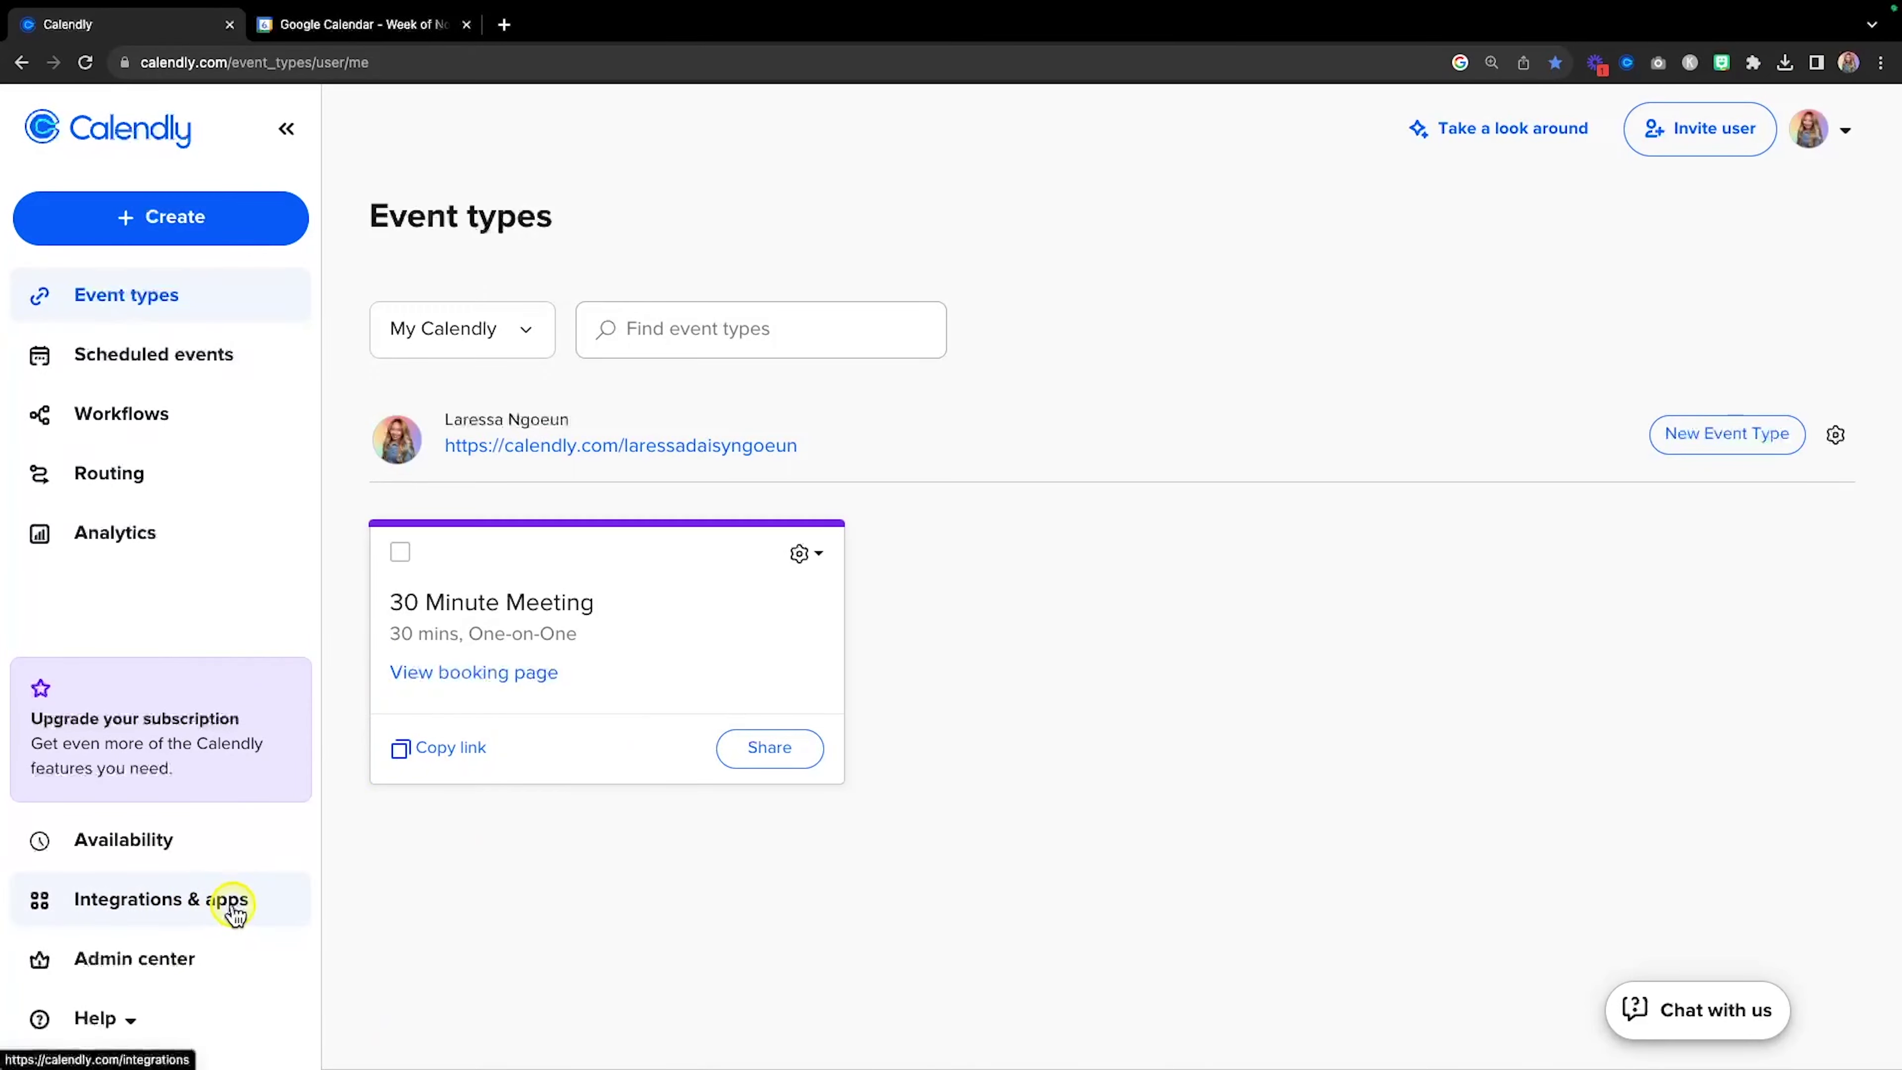
{"action": "left_click", "coordinate": [234, 913]}
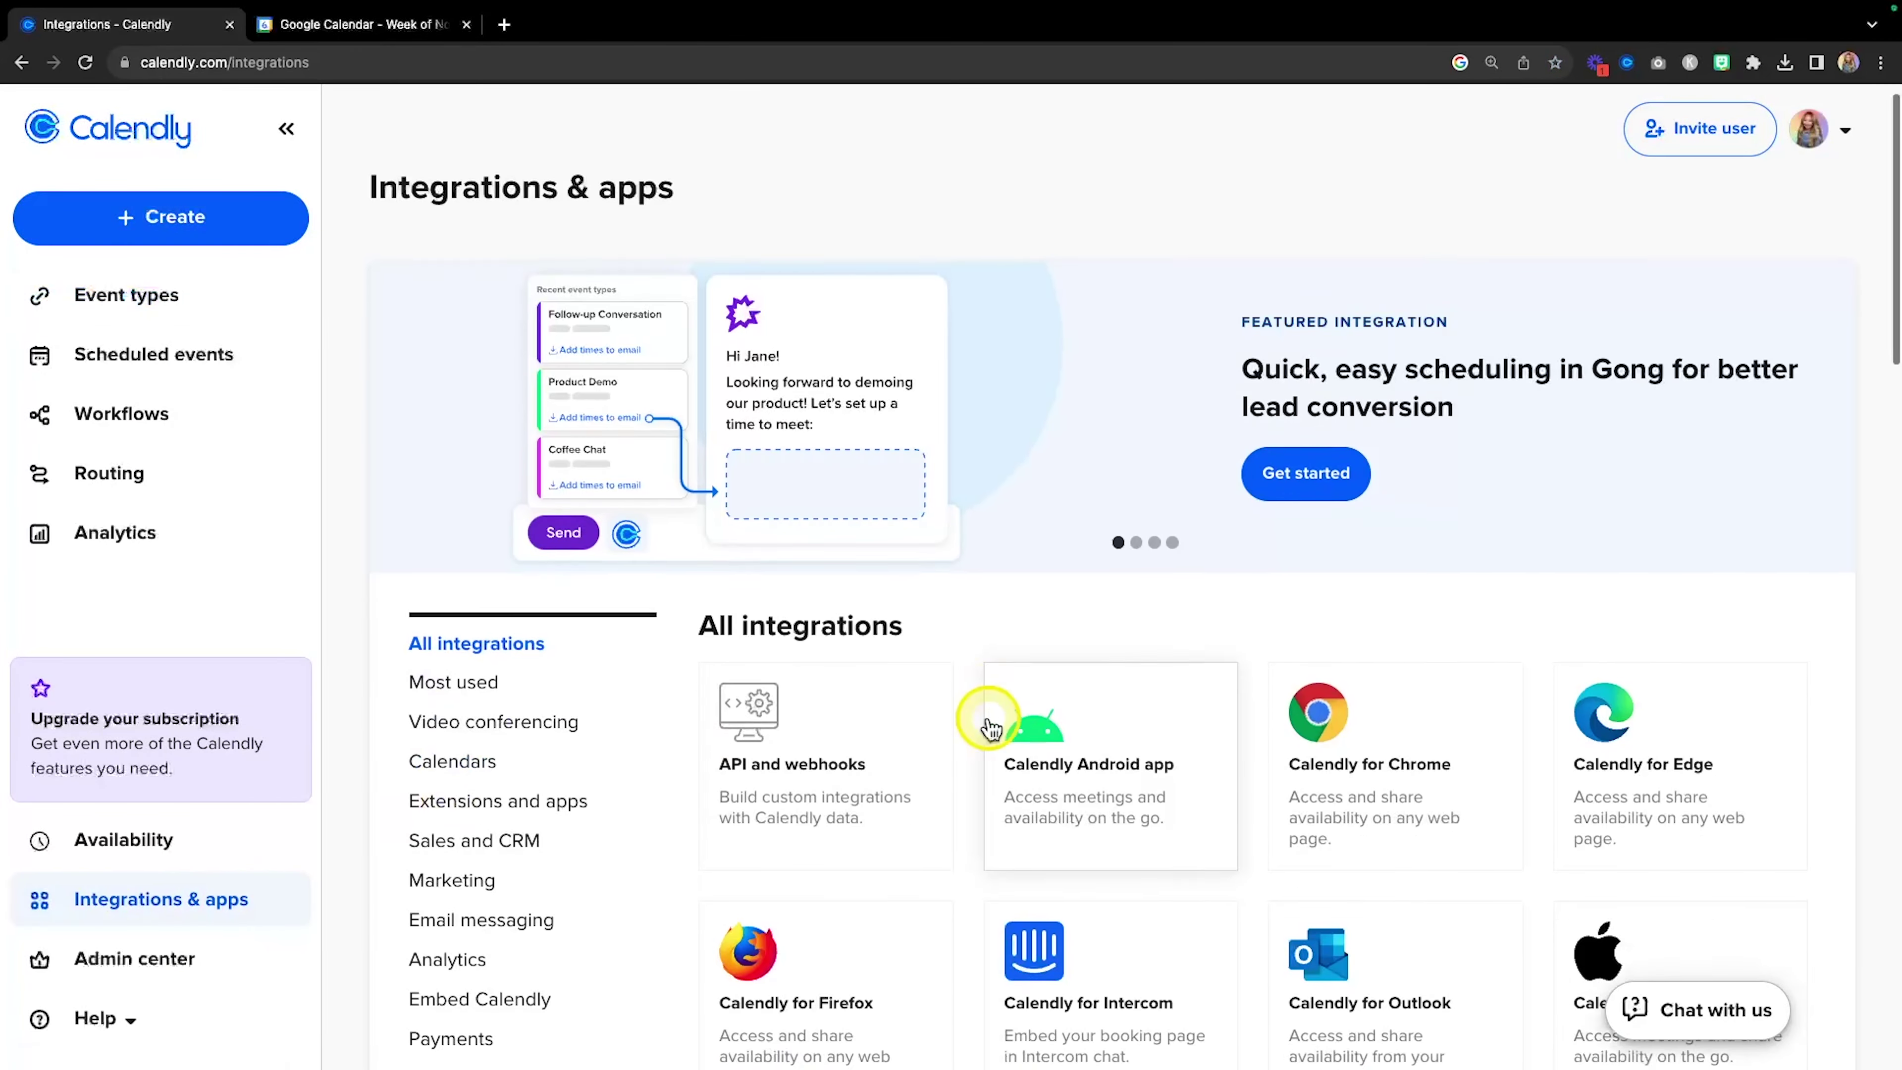
{"action": "scroll", "coordinate": [990, 727], "scroll_direction": "down", "scroll_amount": 7}
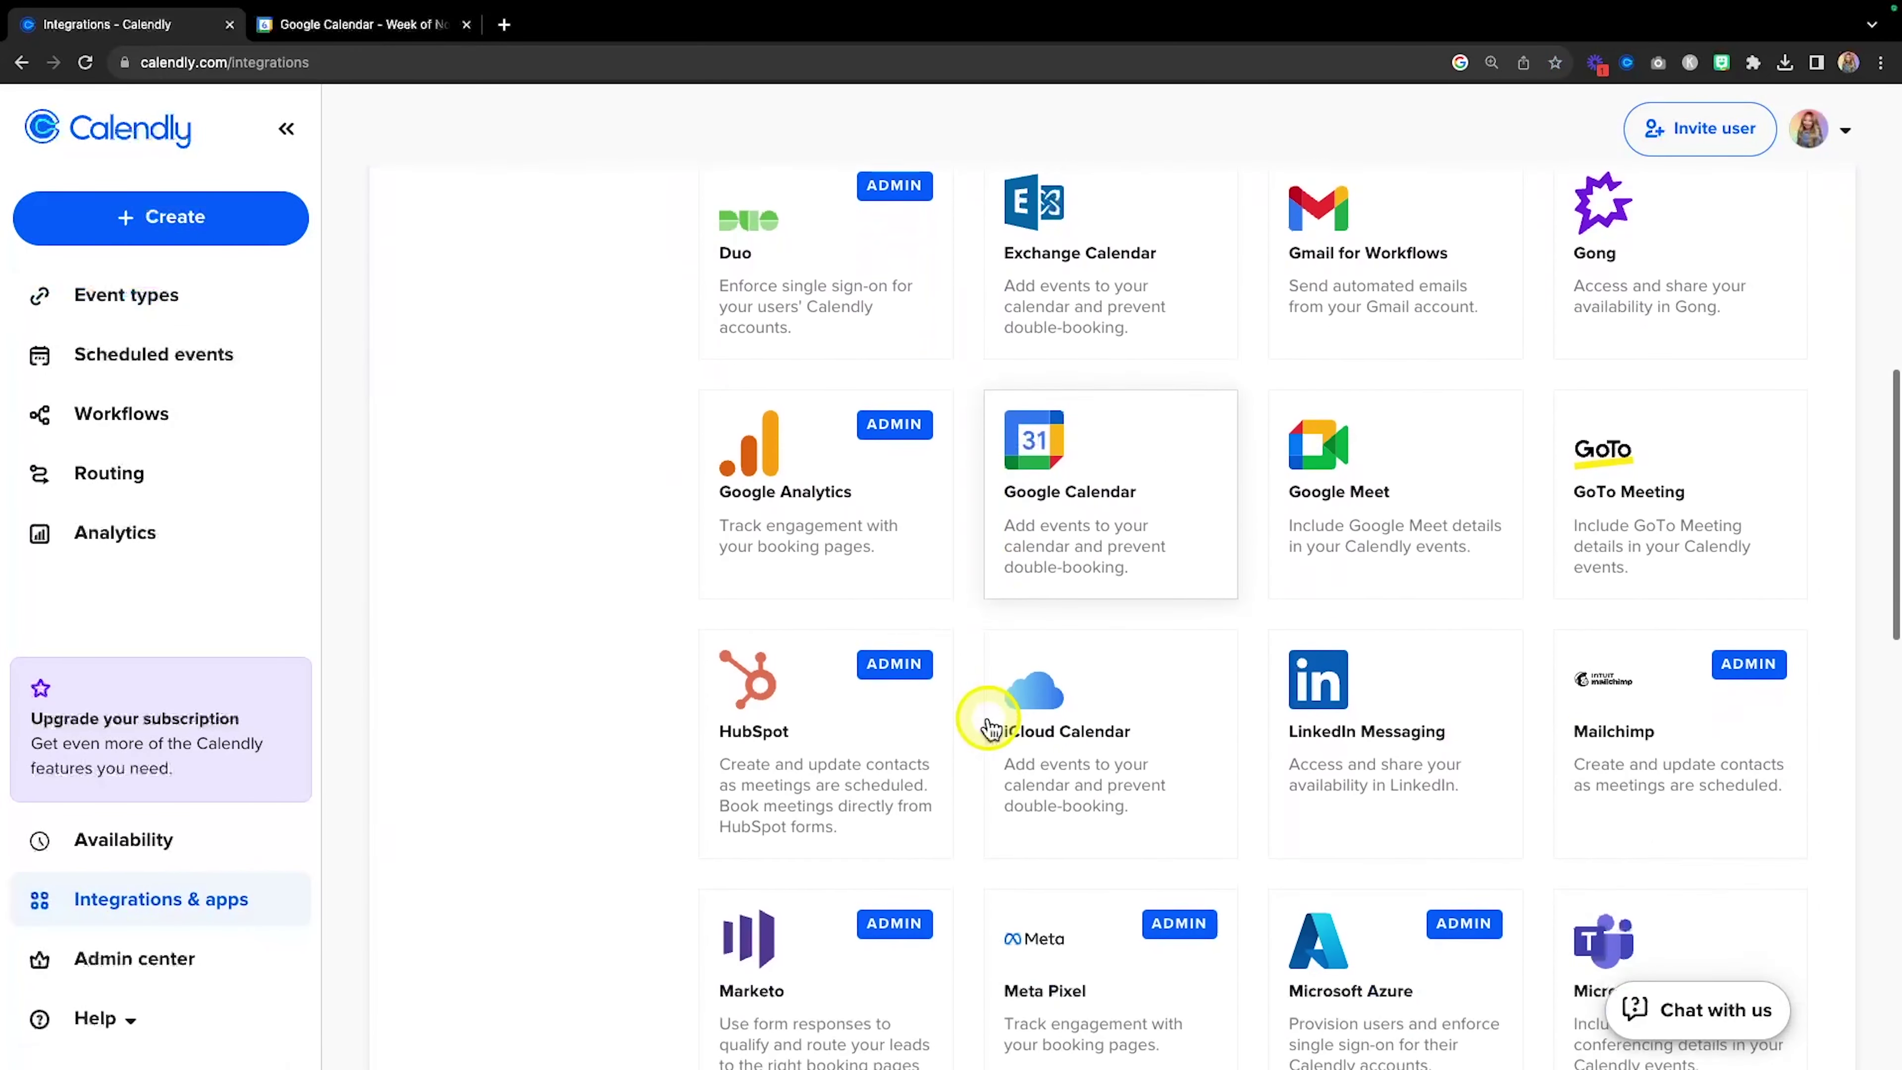
{"action": "scroll", "coordinate": [988, 727], "scroll_direction": "down", "scroll_amount": 7}
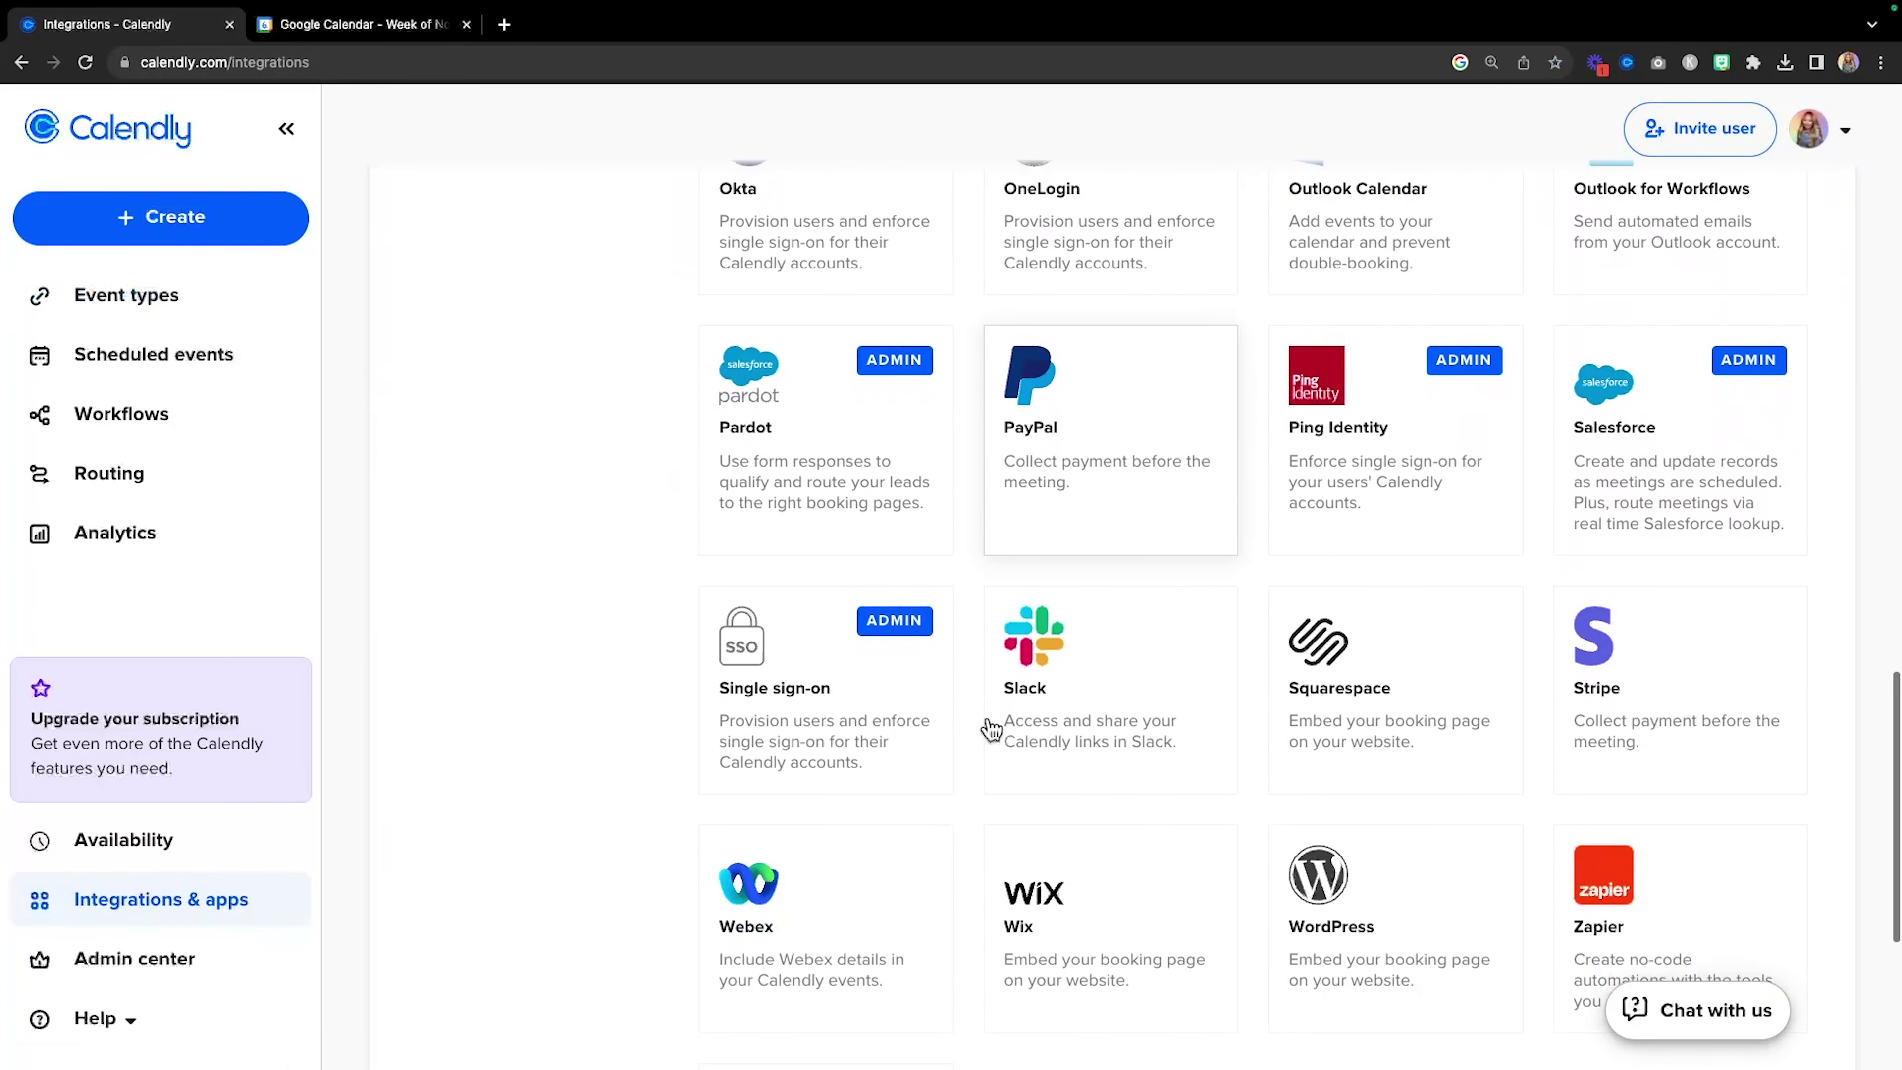
{"action": "scroll", "coordinate": [990, 730], "scroll_direction": "down", "scroll_amount": 3}
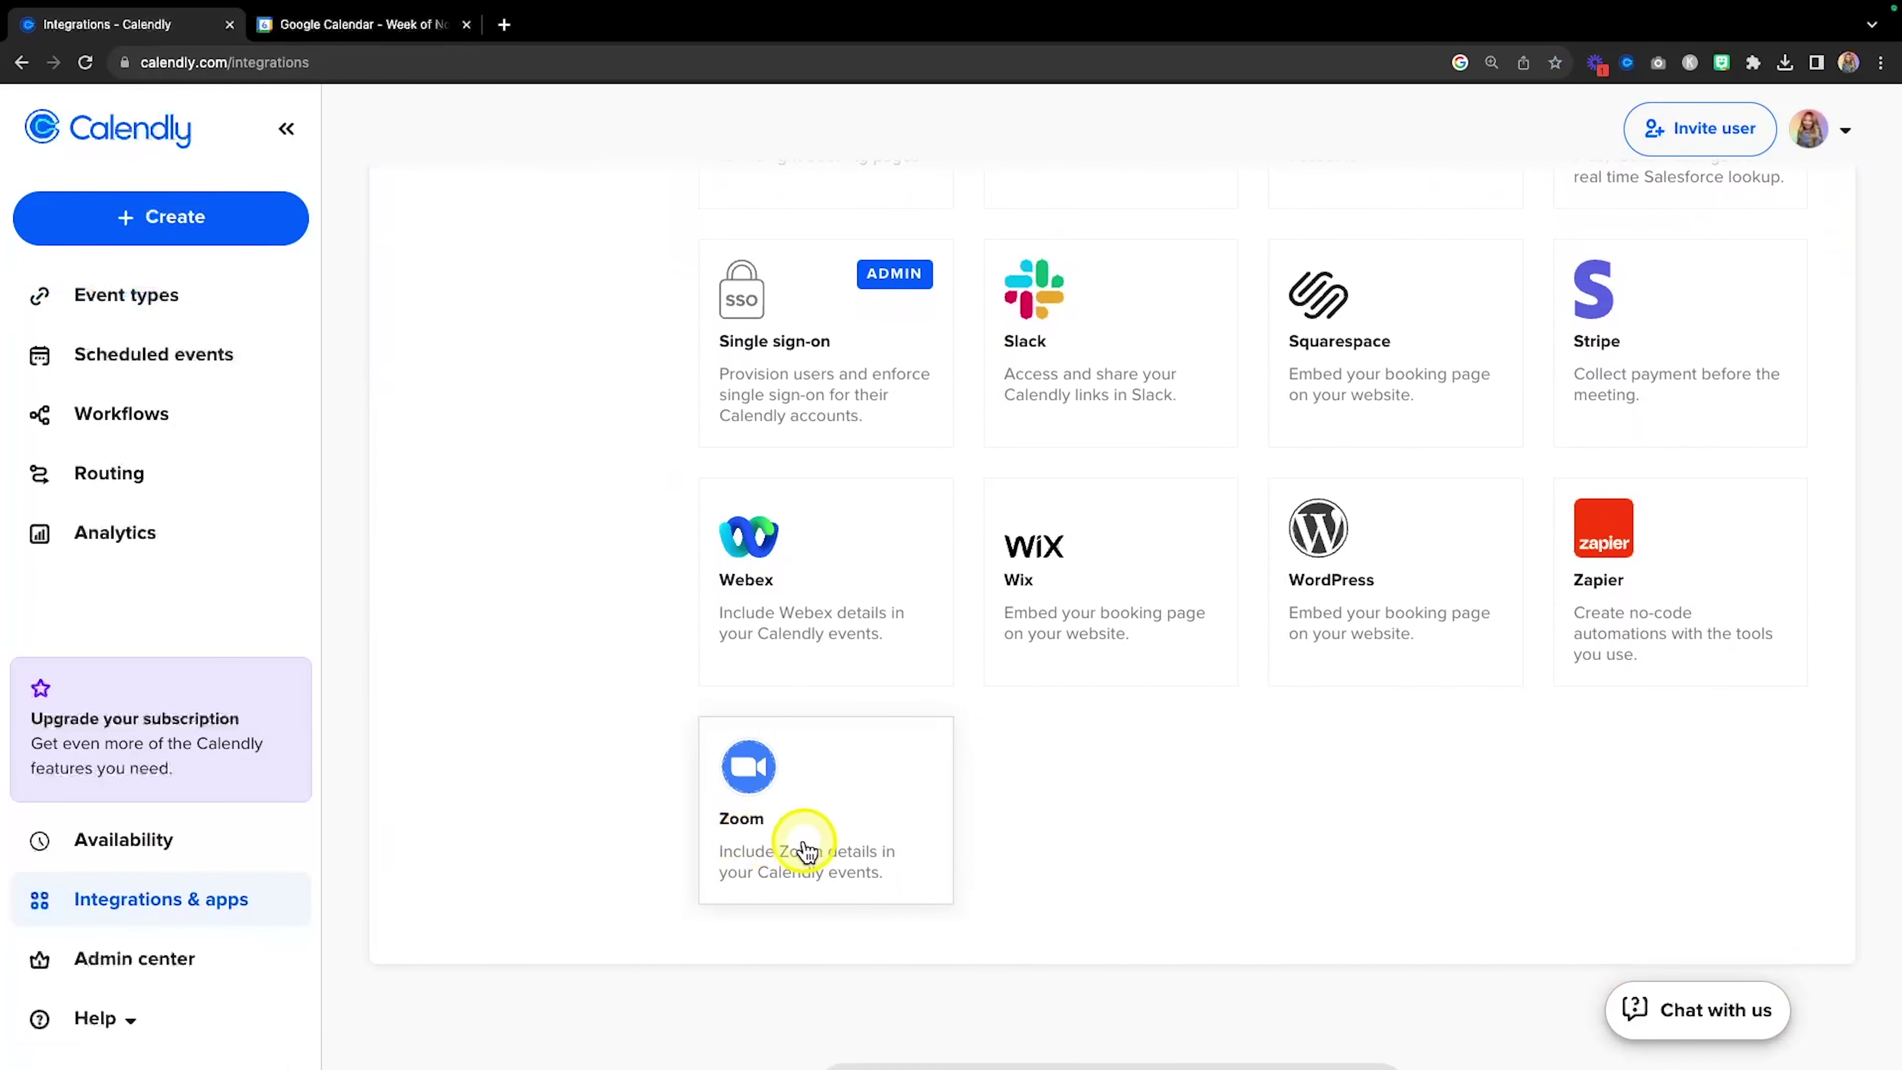
{"action": "left_click", "coordinate": [807, 850]}
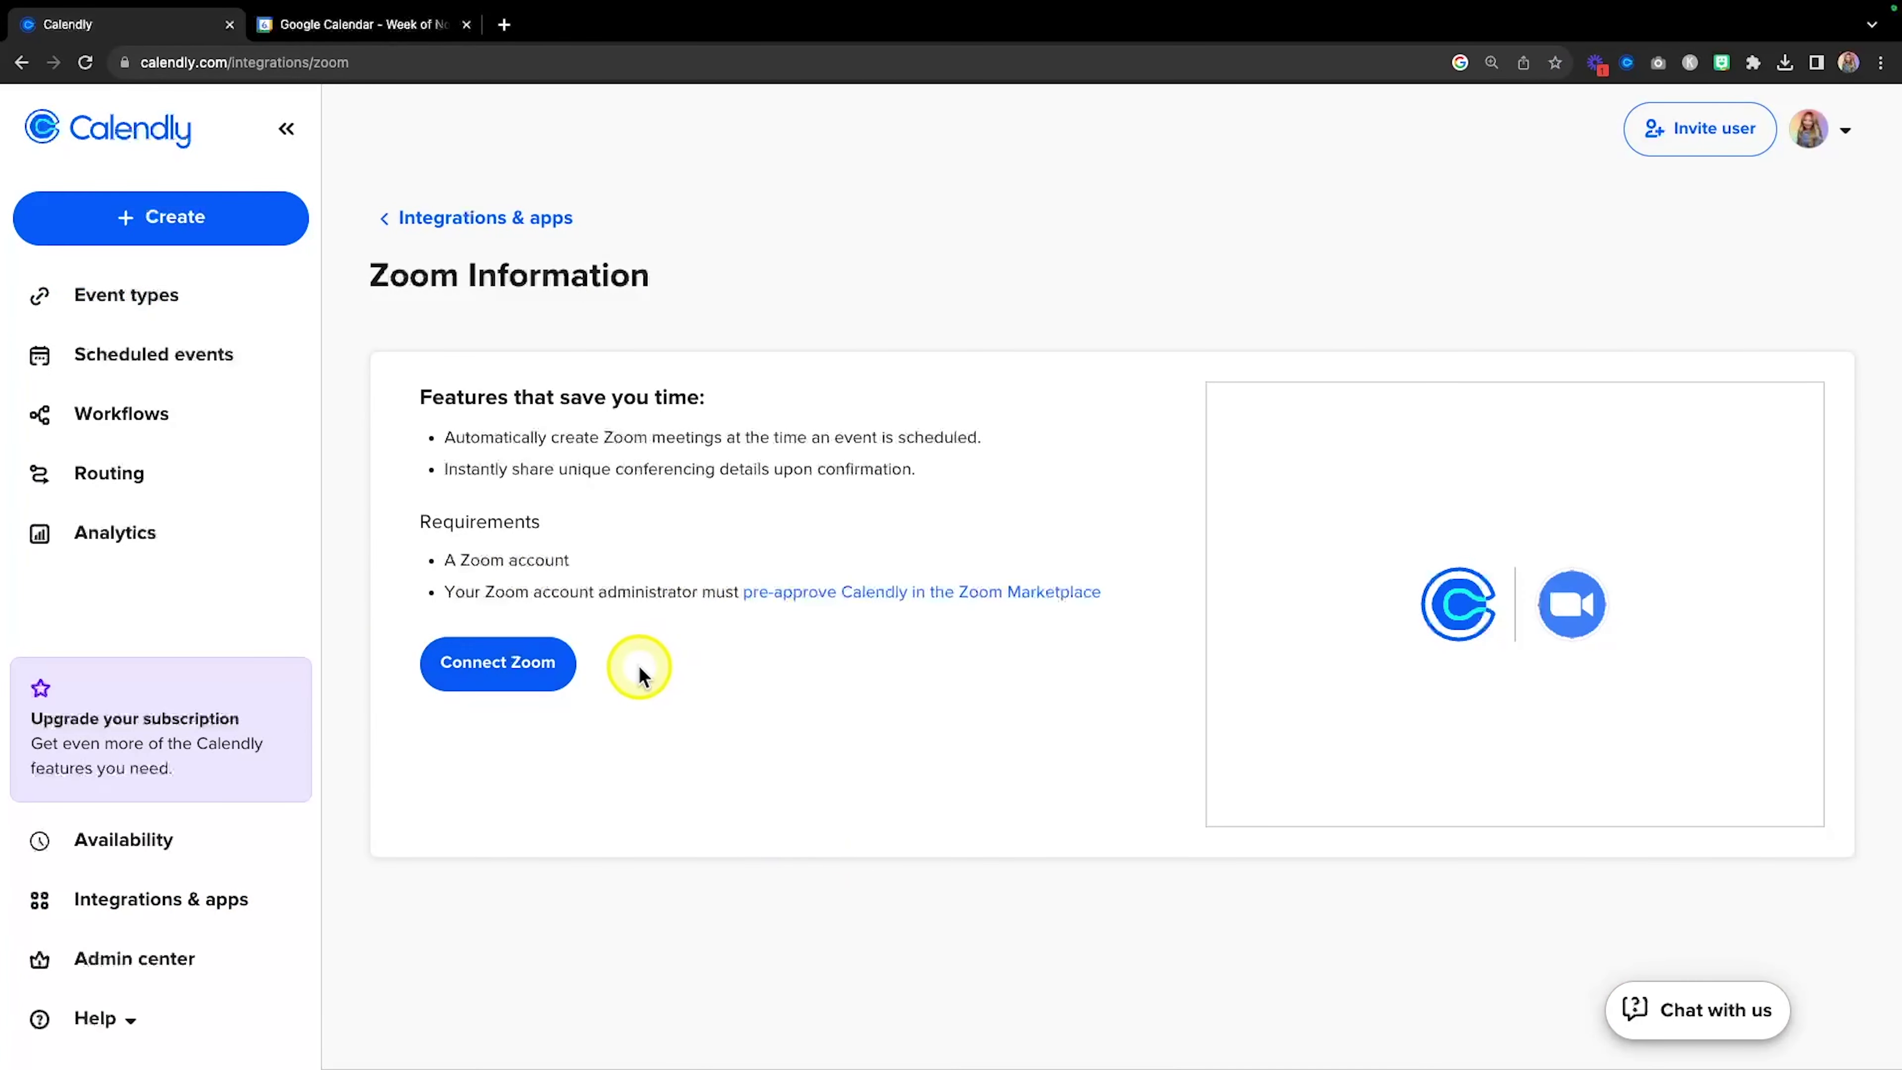
{"action": "left_click", "coordinate": [524, 678]}
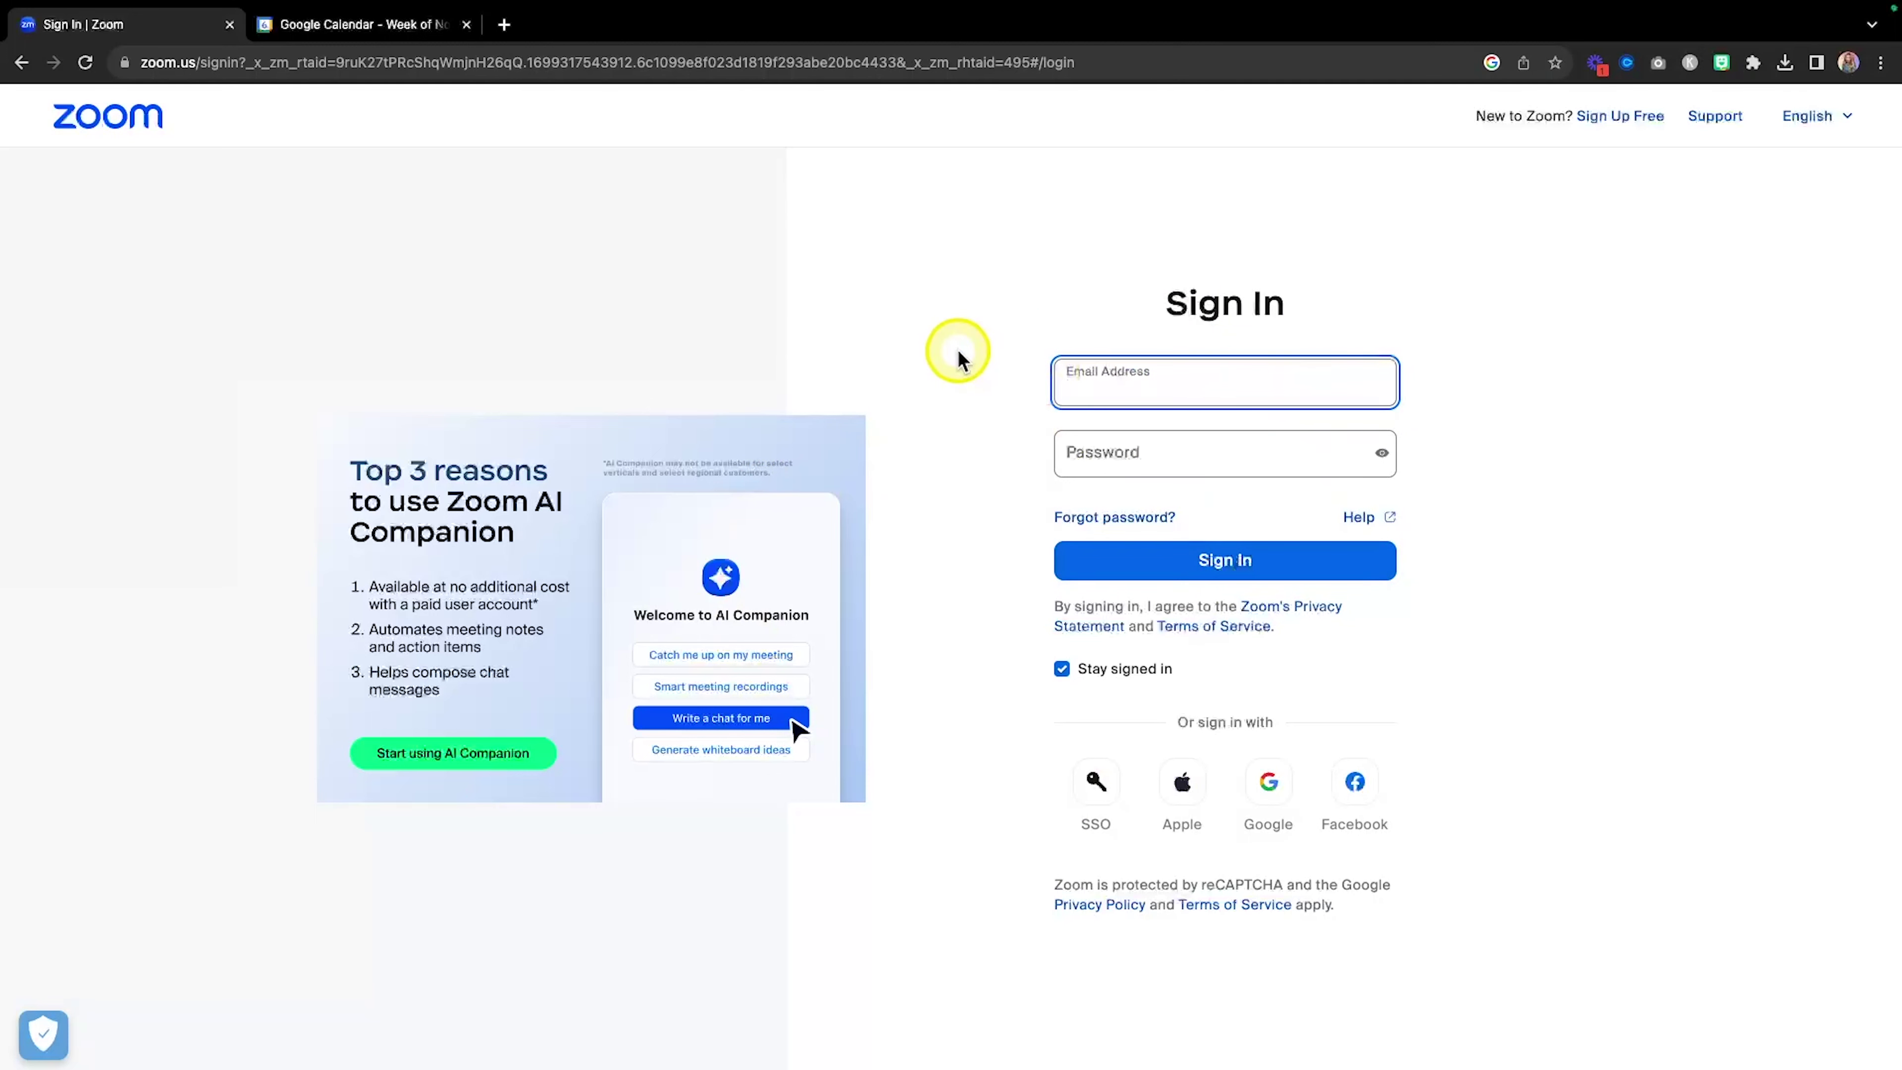
Go back from Zoom's sign-in page to Calendly's Zoom Information page.
{"action": "scroll", "coordinate": [957, 349], "scroll_direction": "left", "scroll_amount": 5}
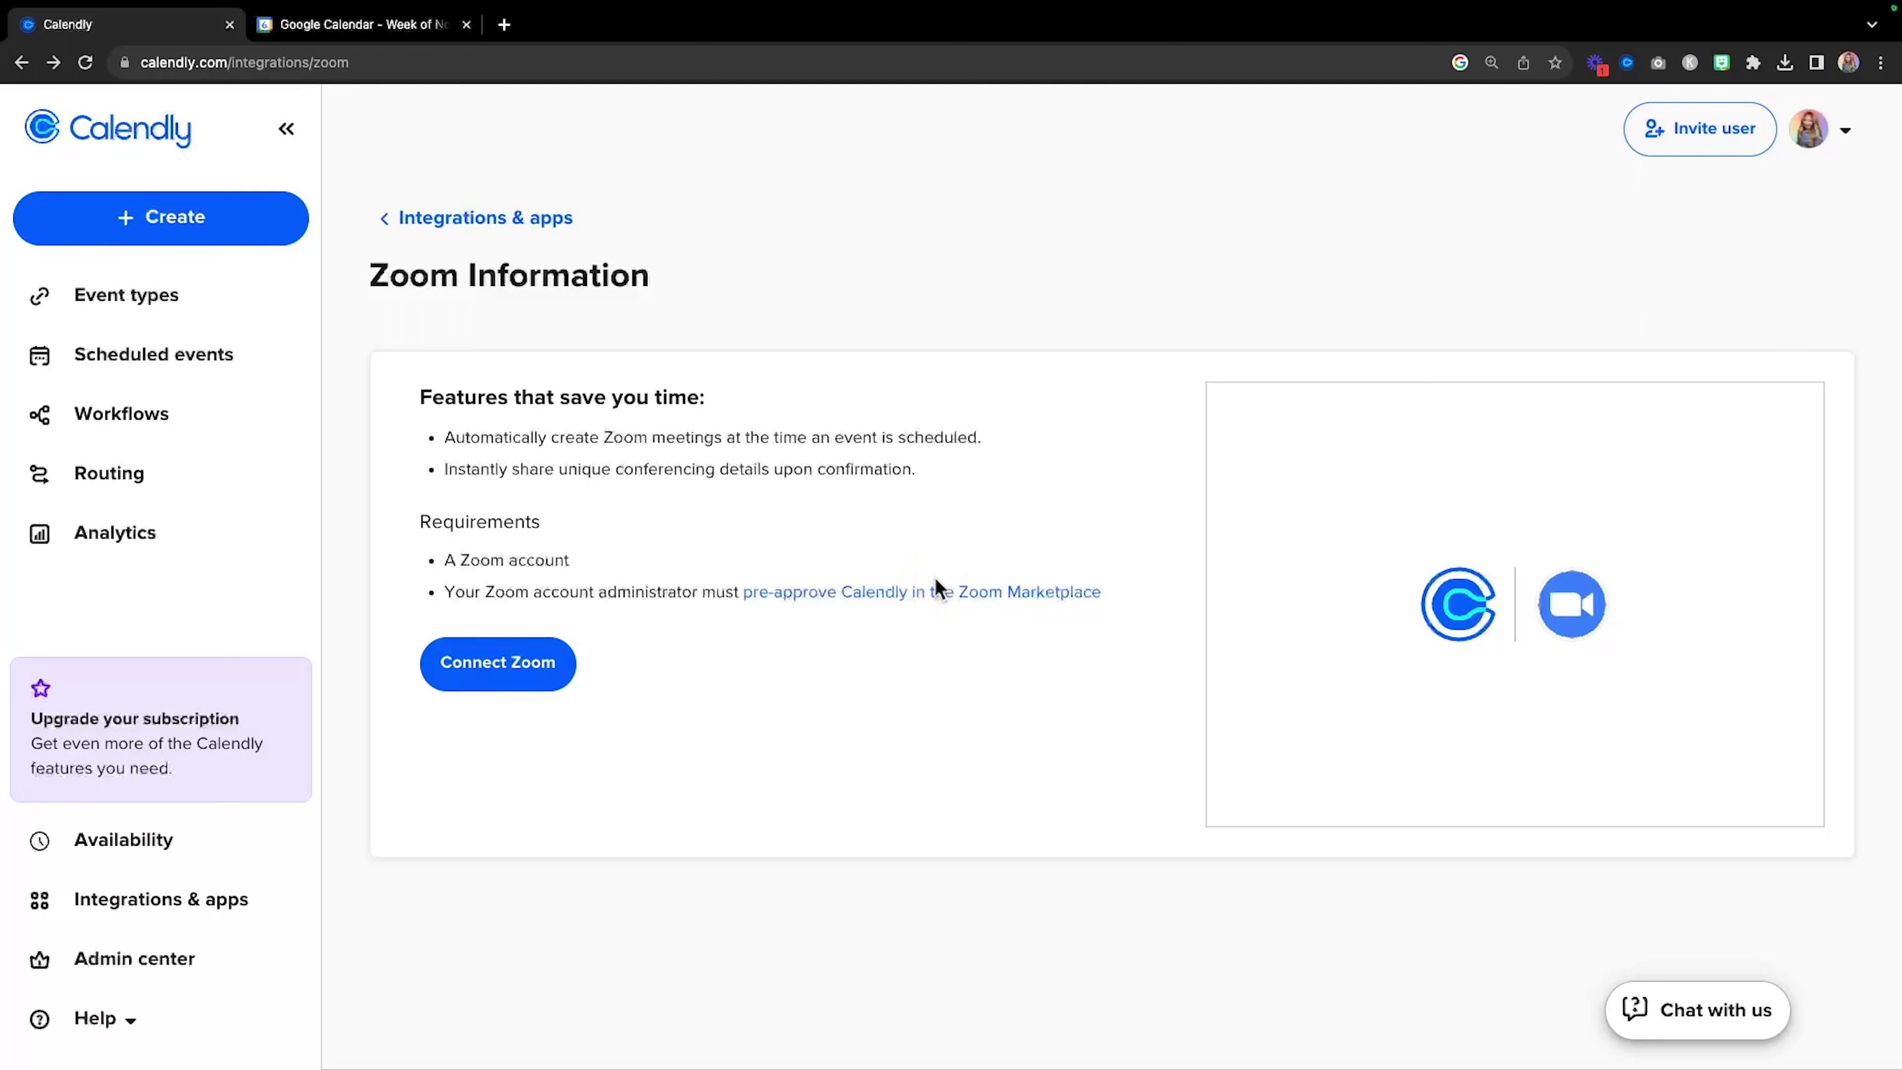
Switch to the Gmail window showing the New Event email with Zoom details.
{"action": "key", "text": "ctrl+Right"}
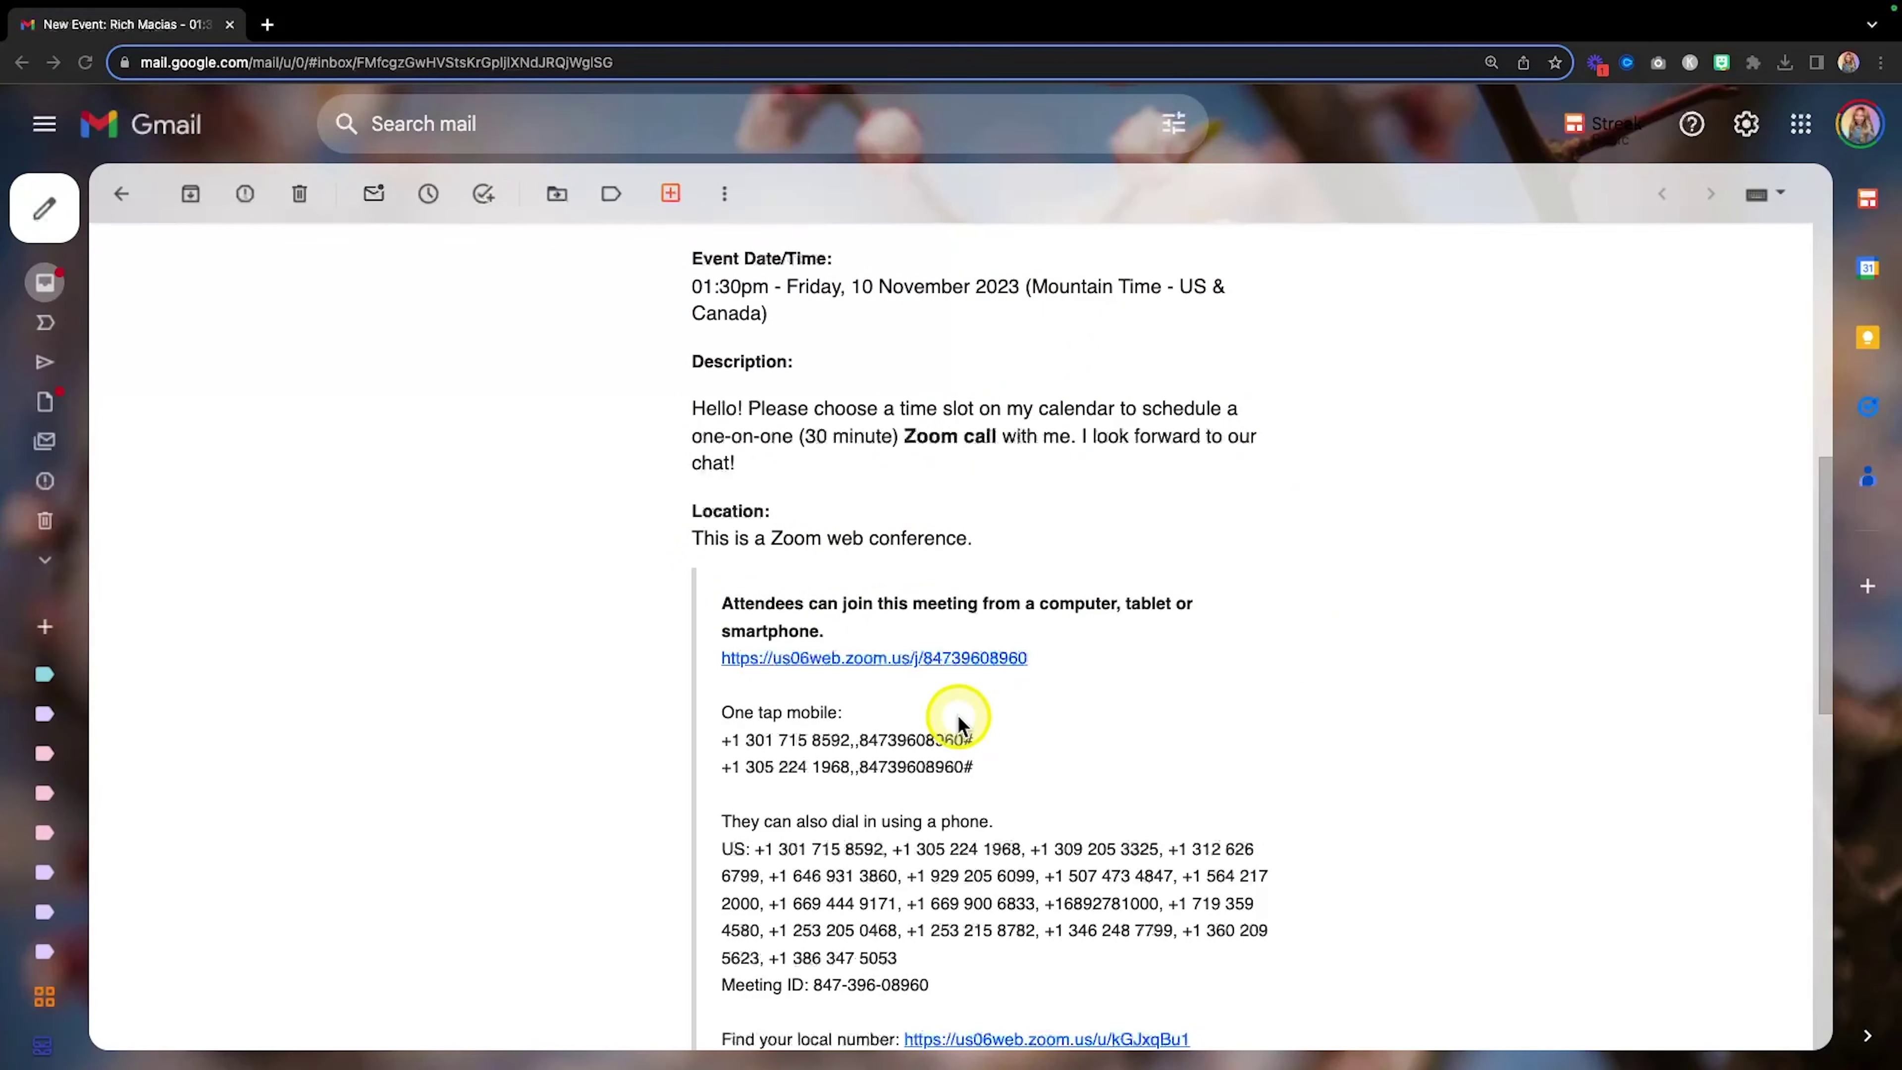
Review the email's Zoom join link, then return to the Calendly window.
{"action": "key", "text": "fn"}
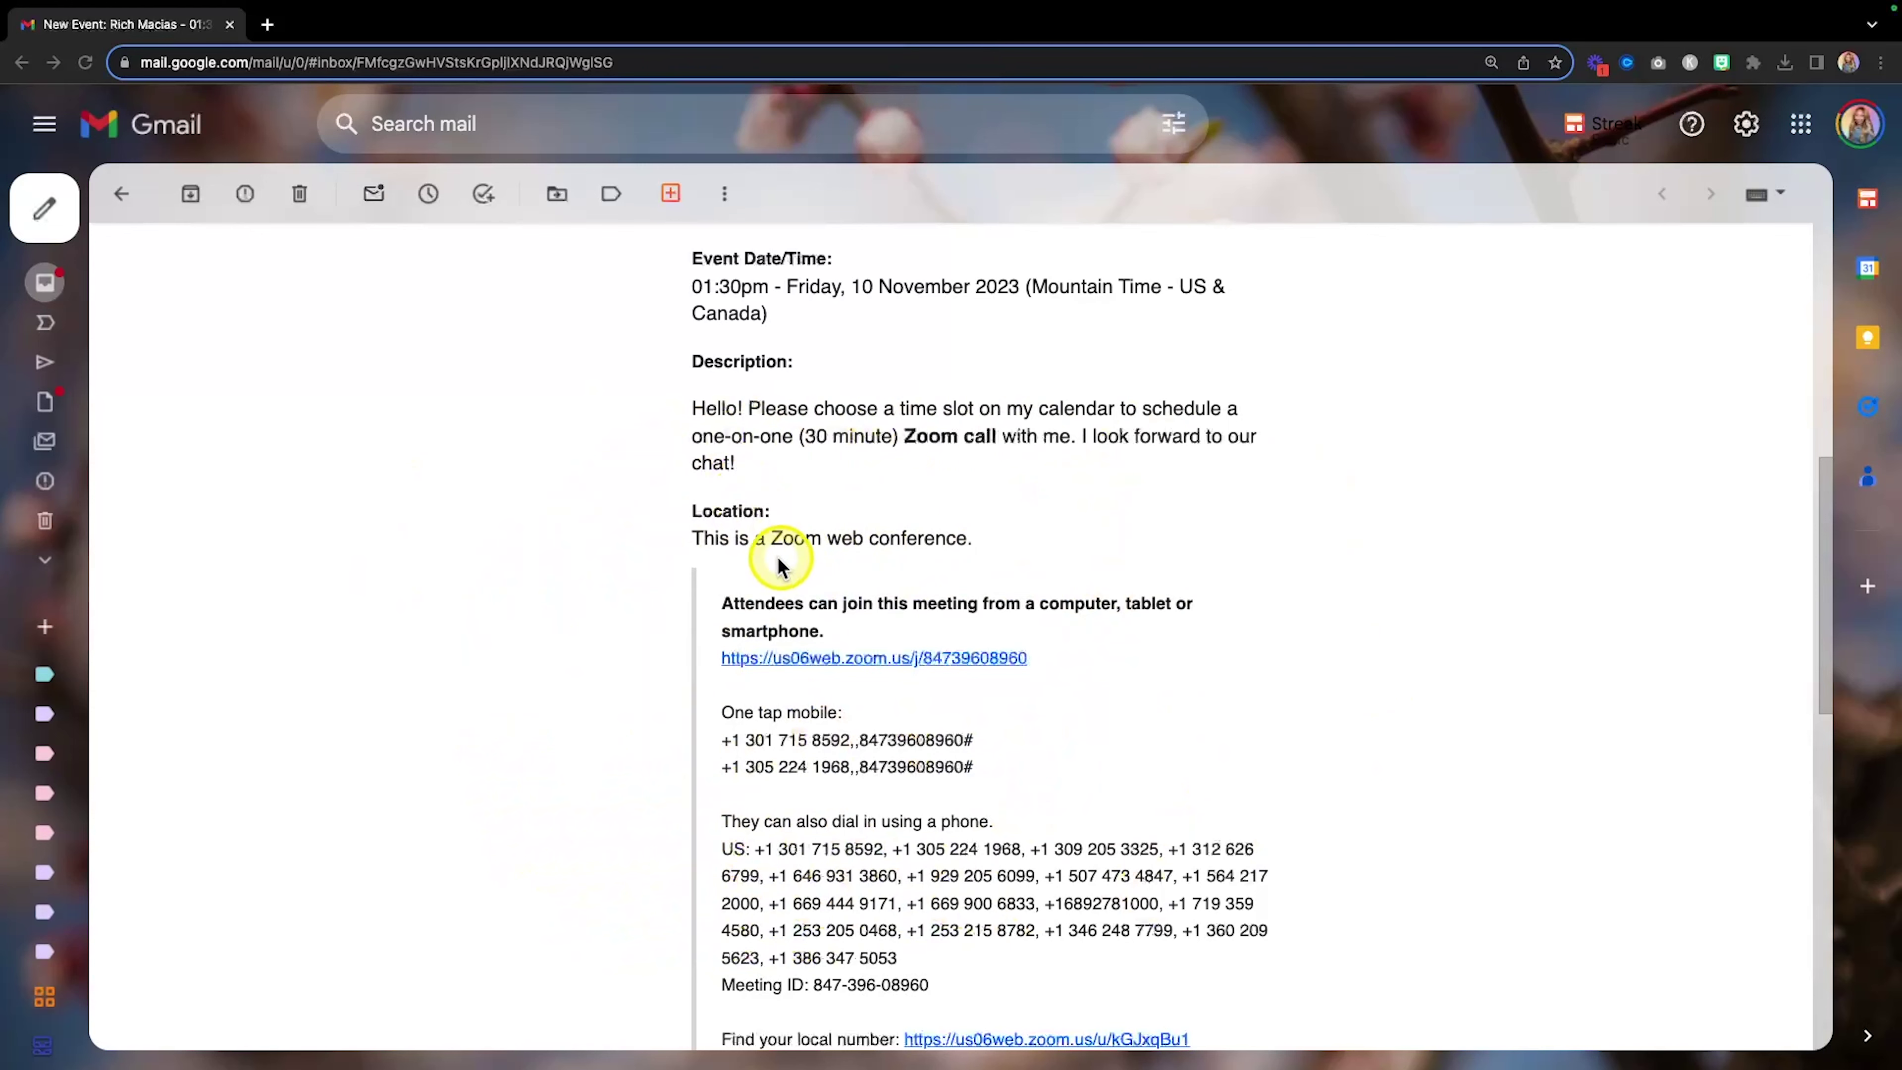
{"action": "key", "text": "ctrl+Left"}
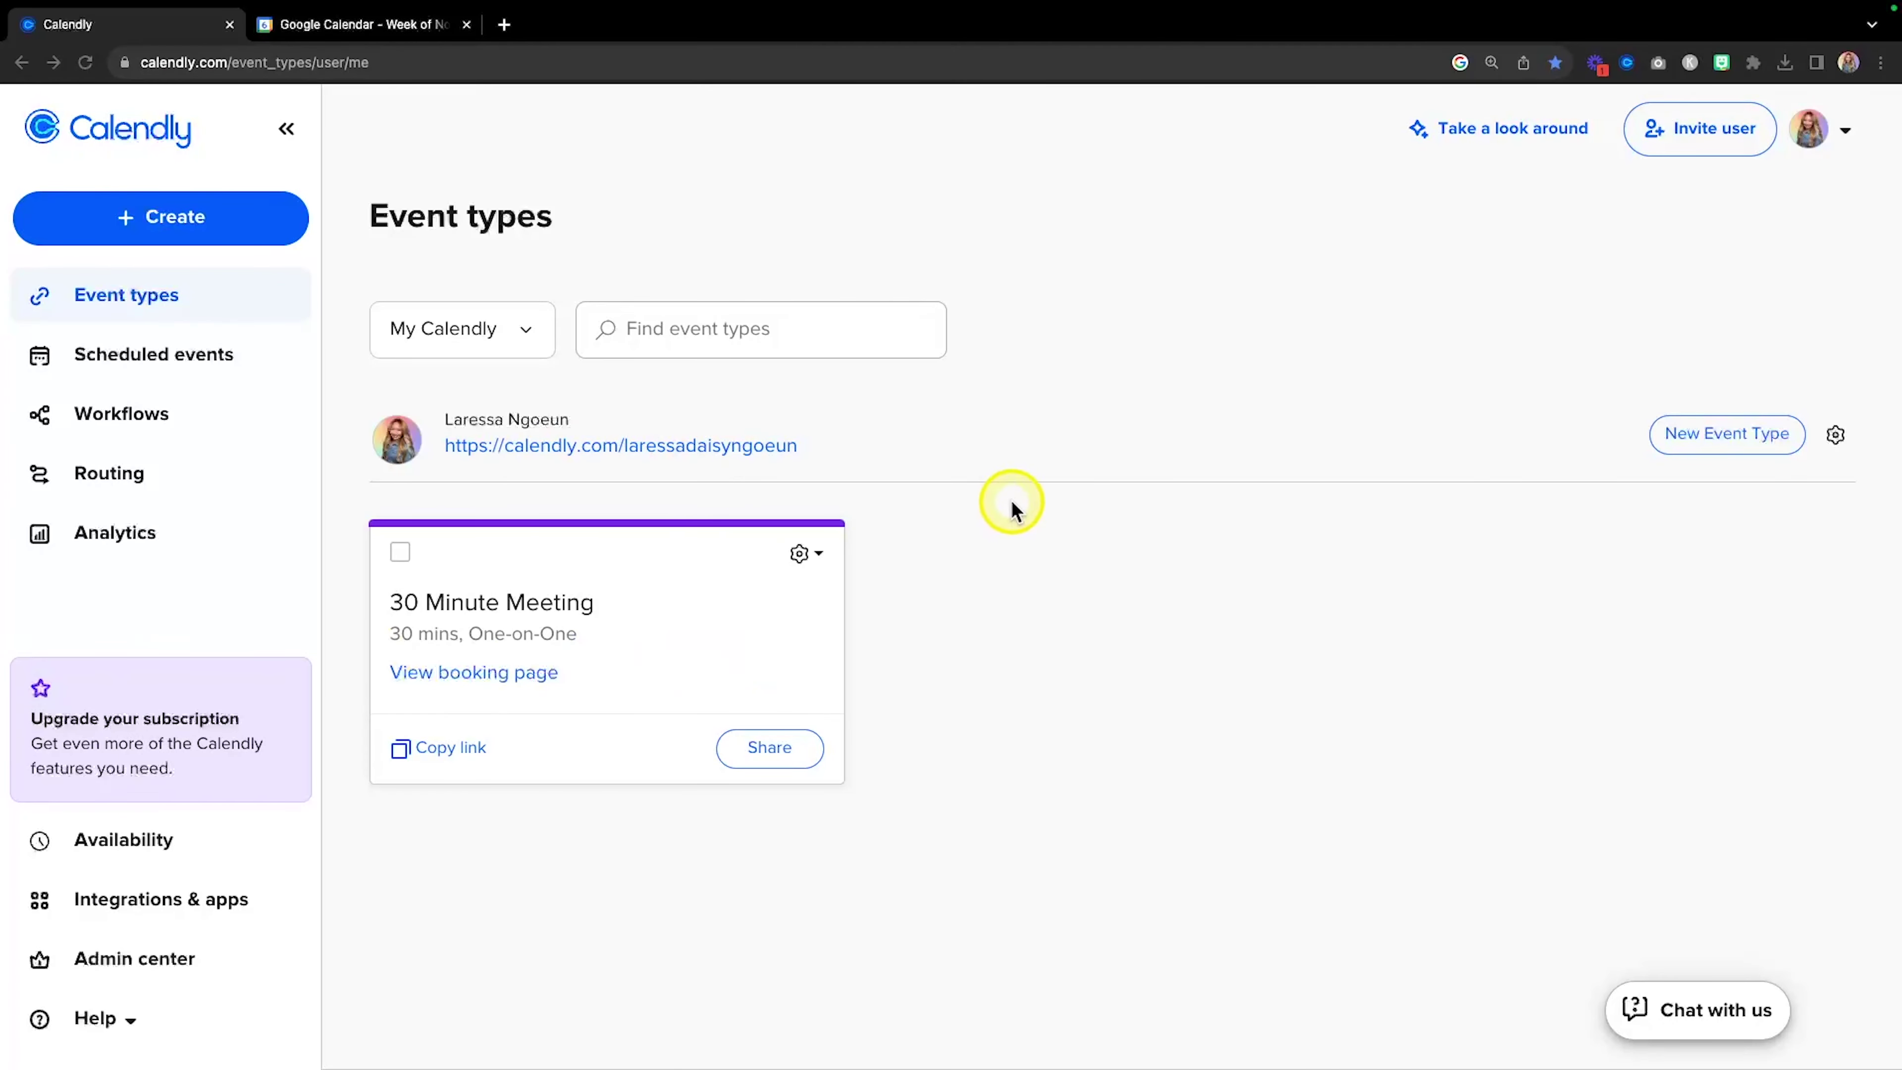
Create a new One-on-One event type with yourself as the host.
{"action": "key", "text": "fn"}
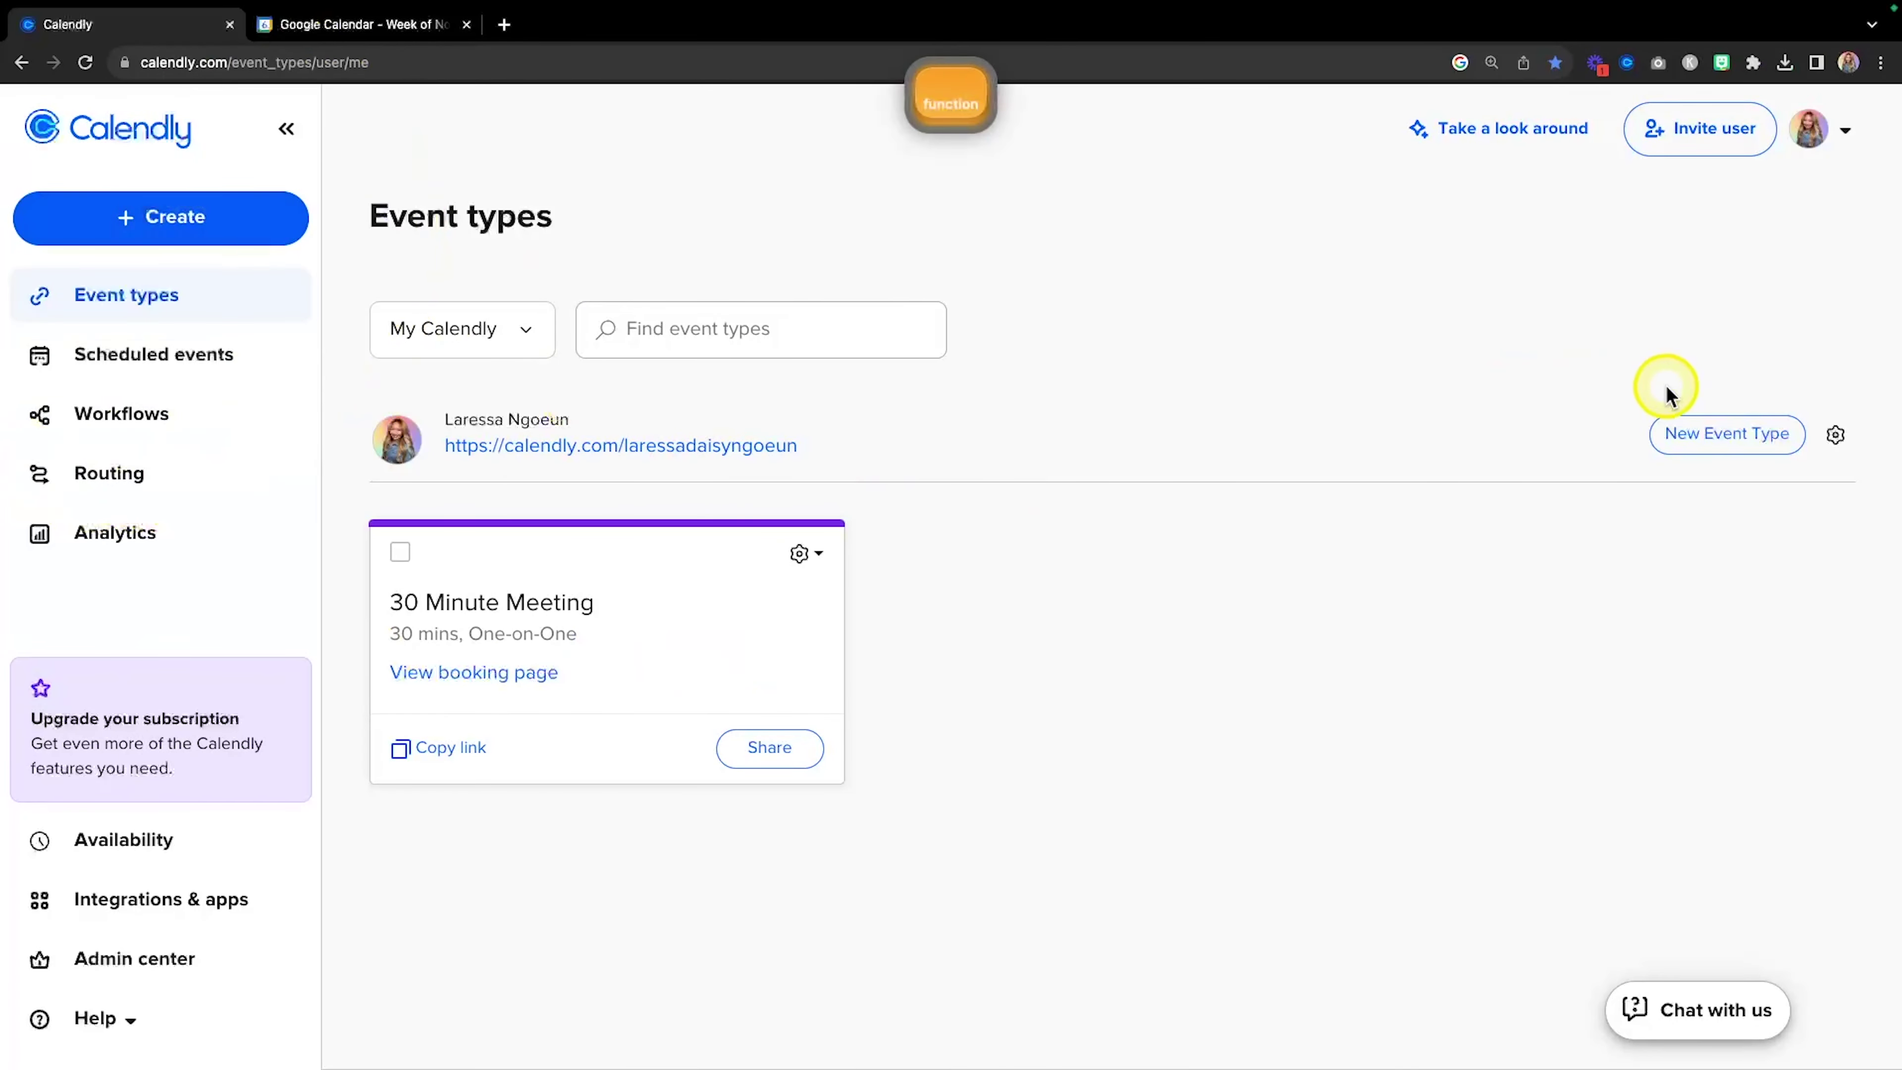
{"action": "left_click", "coordinate": [1706, 436]}
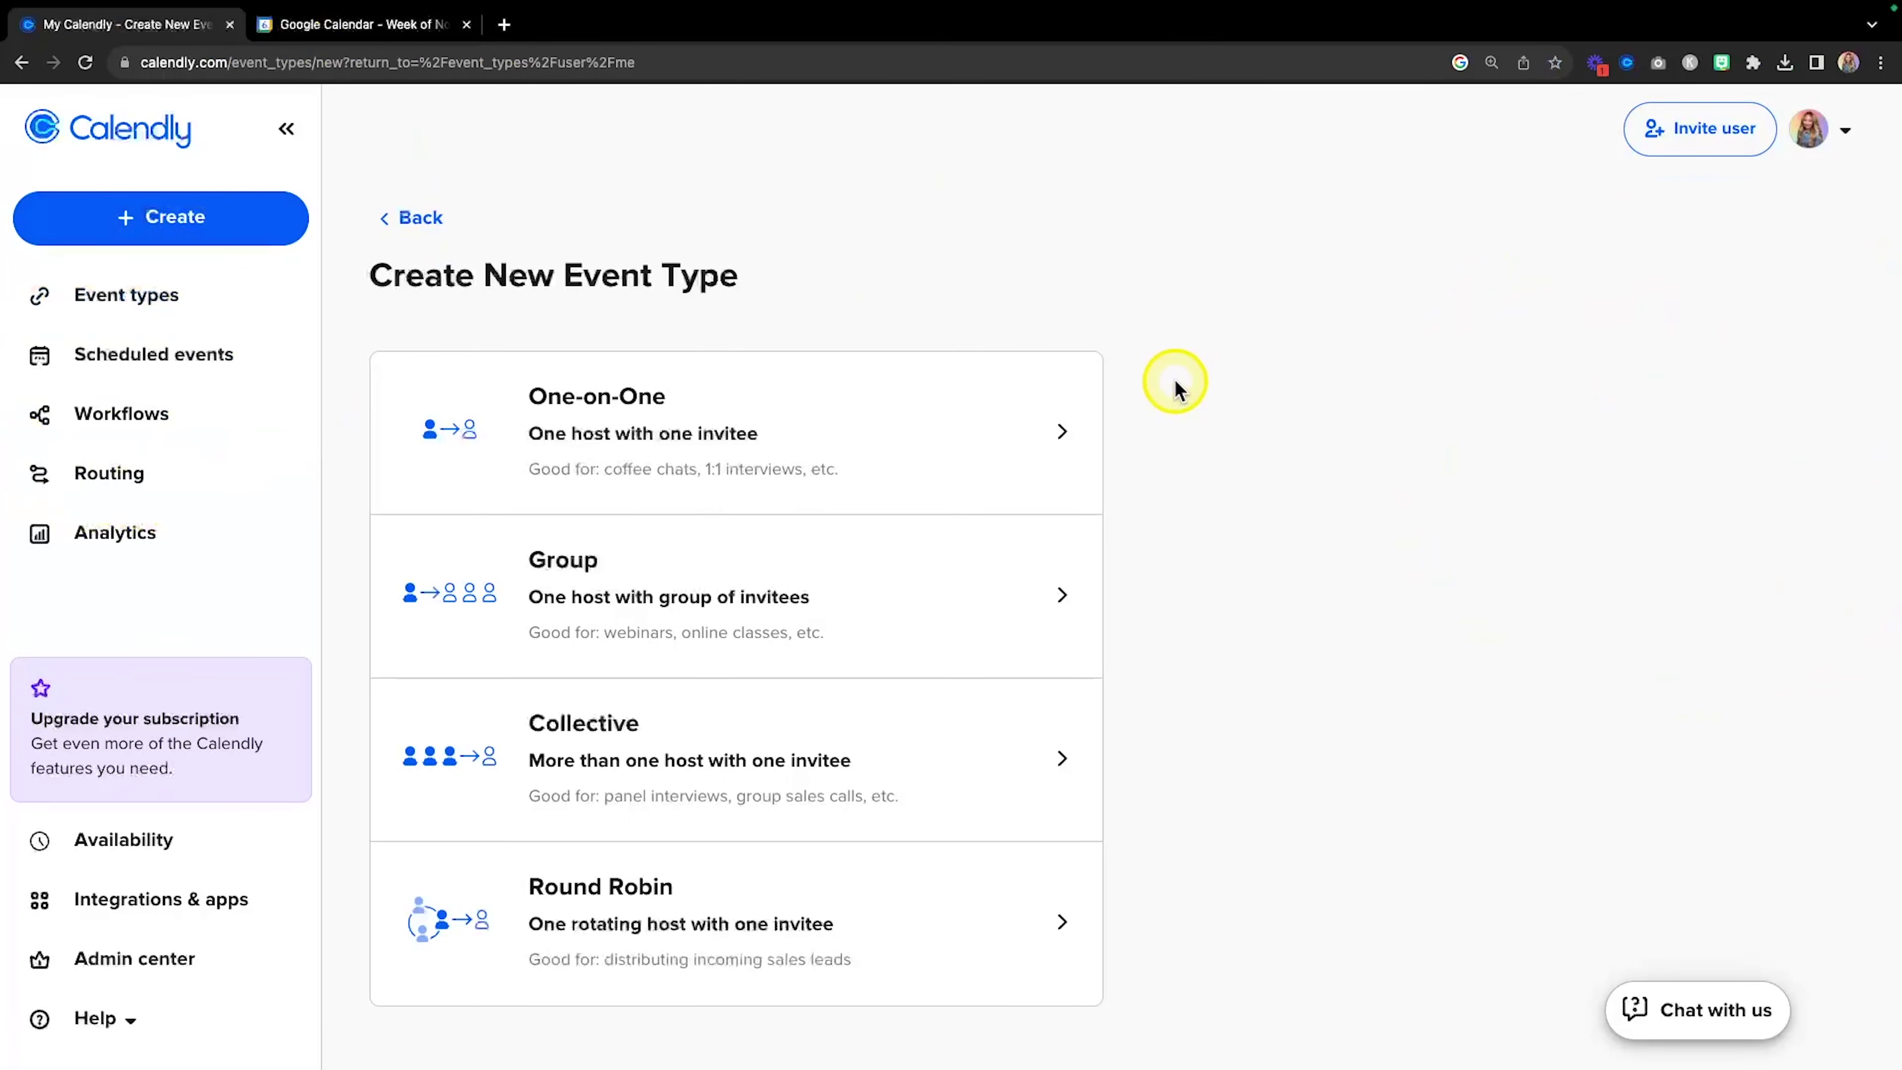
{"action": "scroll", "coordinate": [1176, 382], "scroll_direction": "down", "scroll_amount": 1}
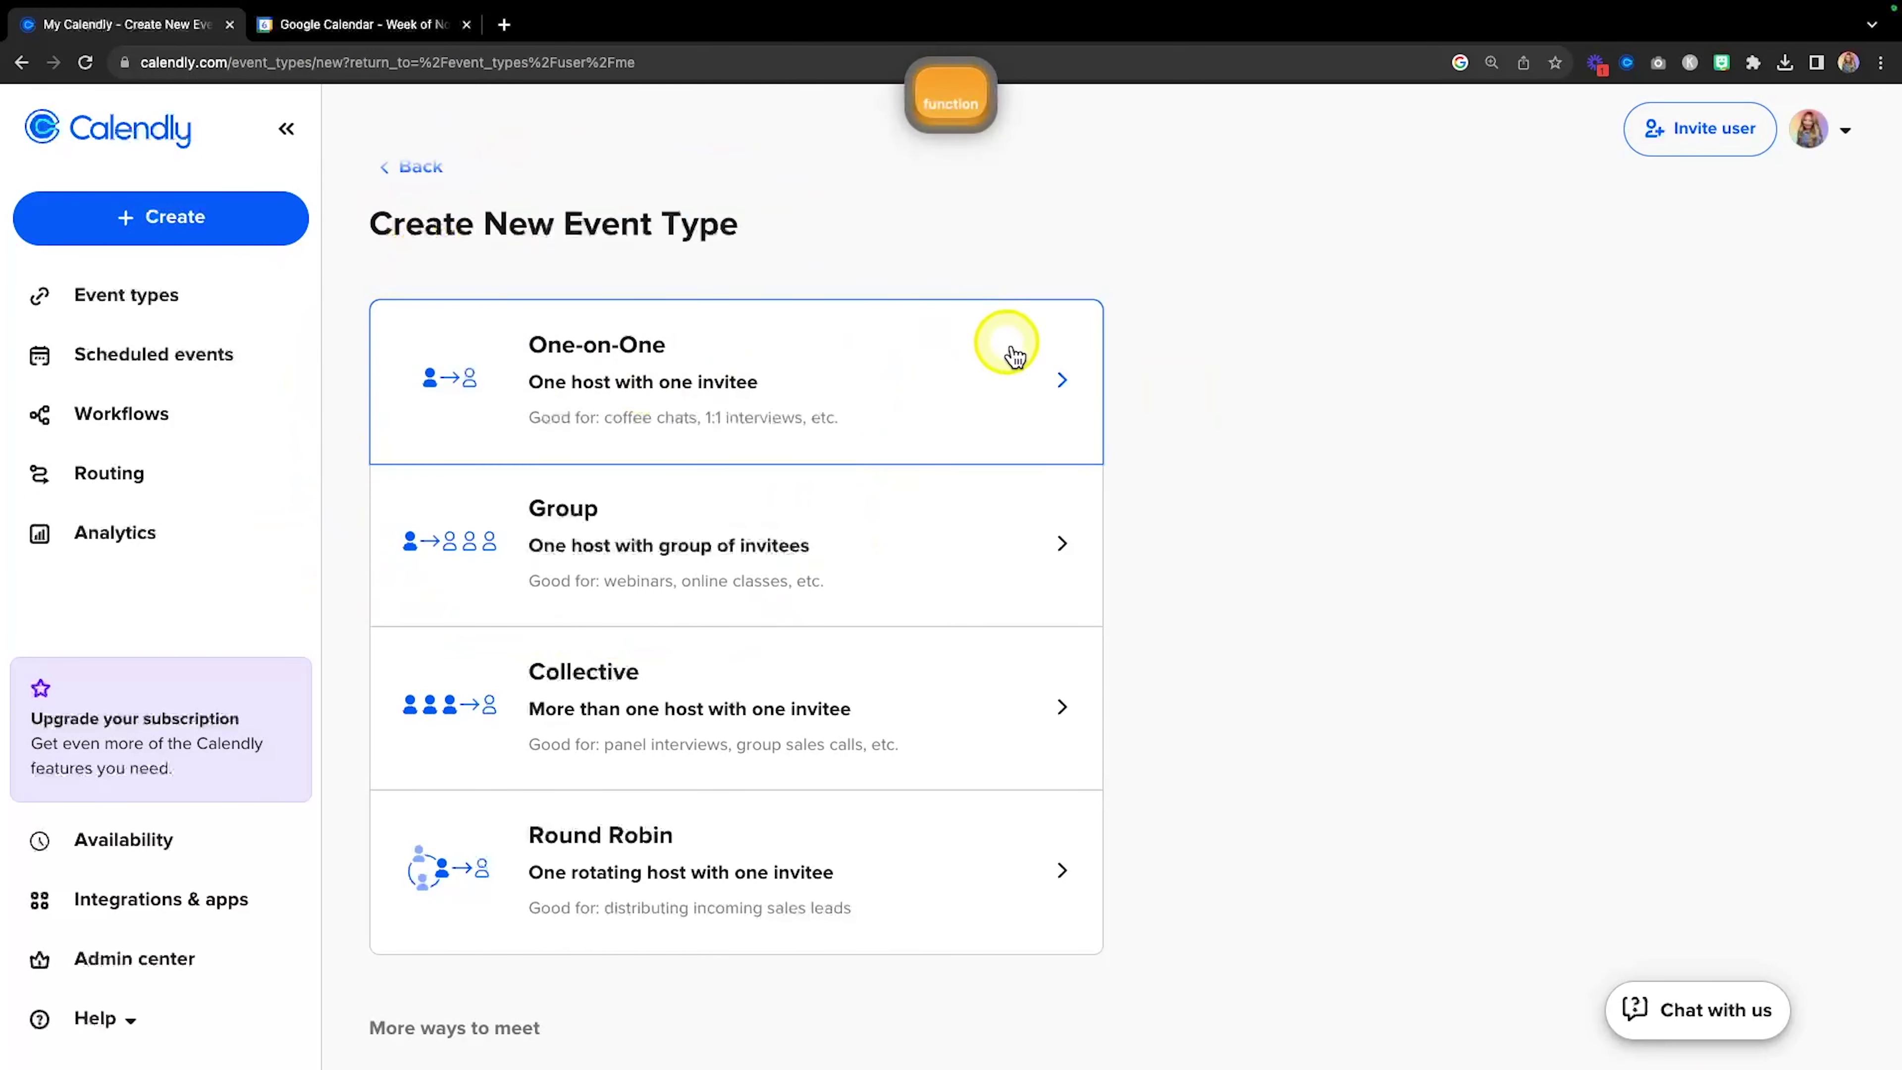
{"action": "scroll", "coordinate": [1073, 374], "scroll_direction": "down", "scroll_amount": 4}
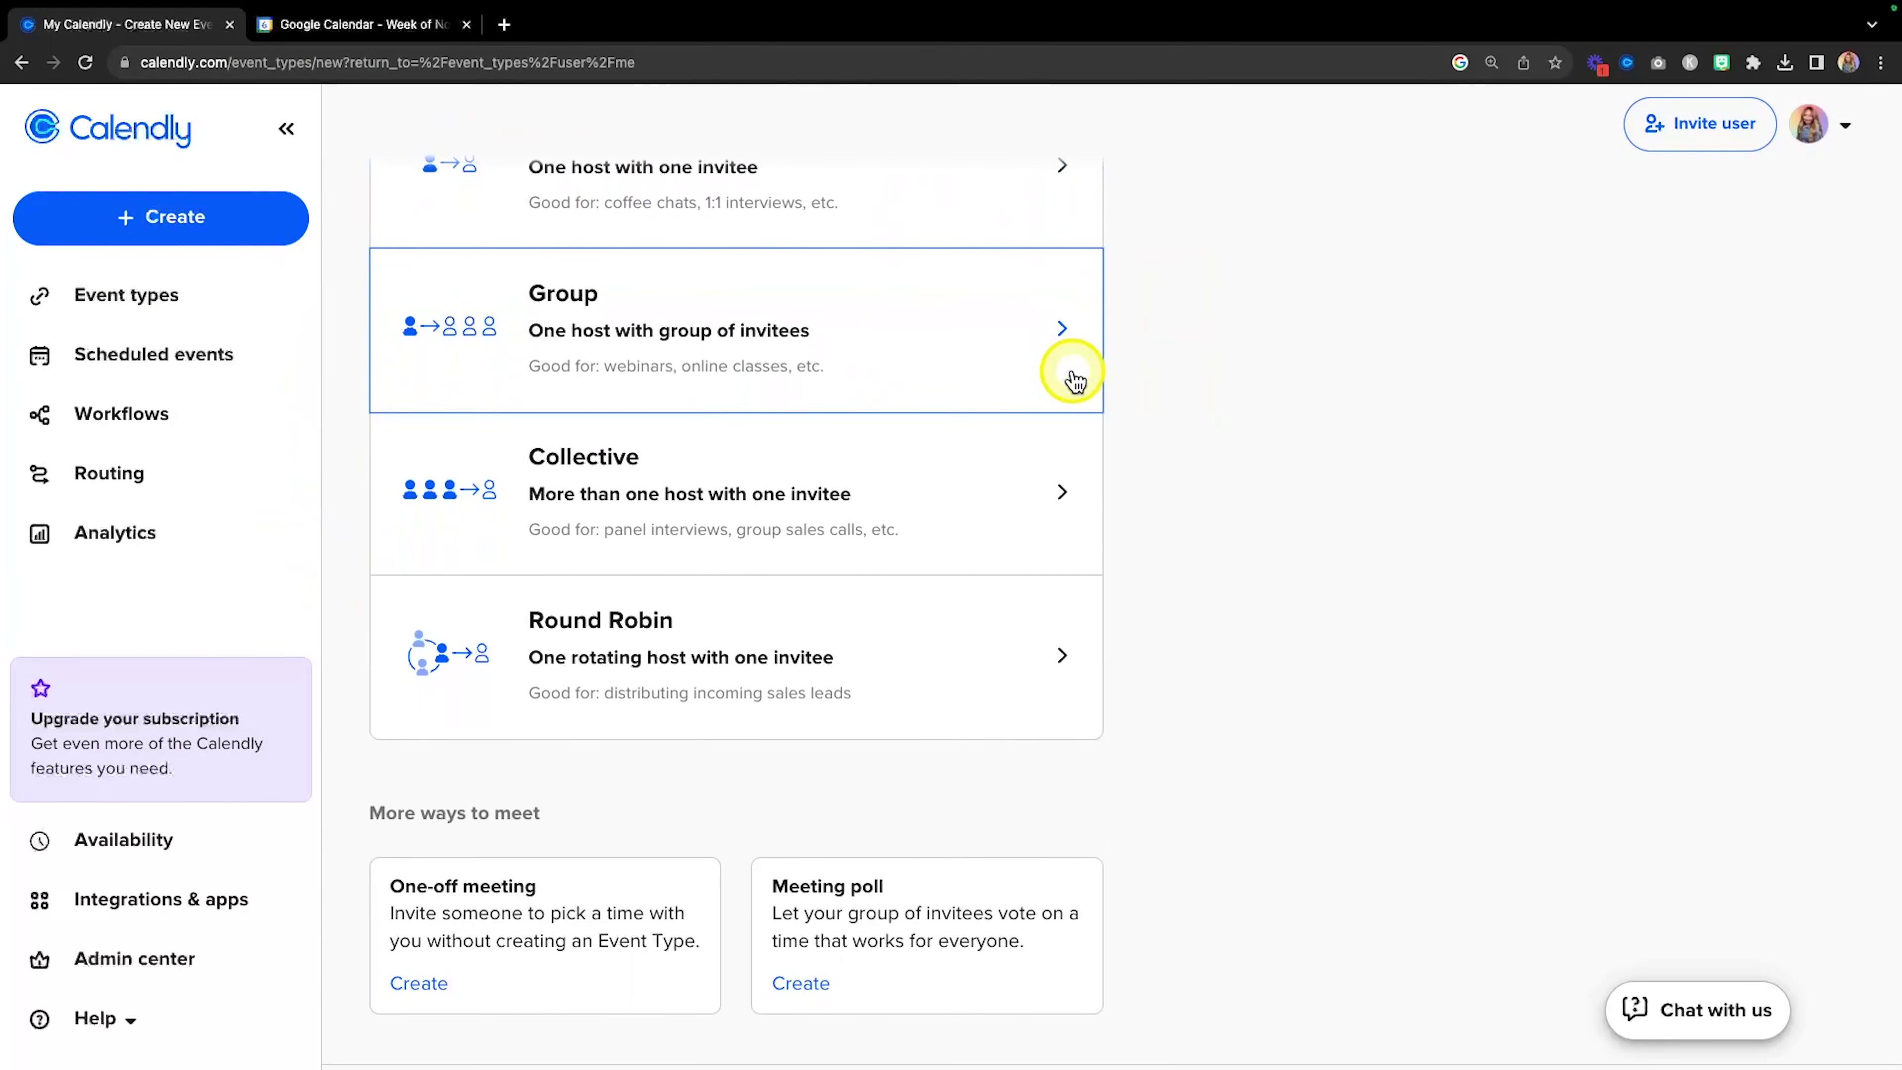
{"action": "scroll", "coordinate": [1073, 379], "scroll_direction": "up", "scroll_amount": 5}
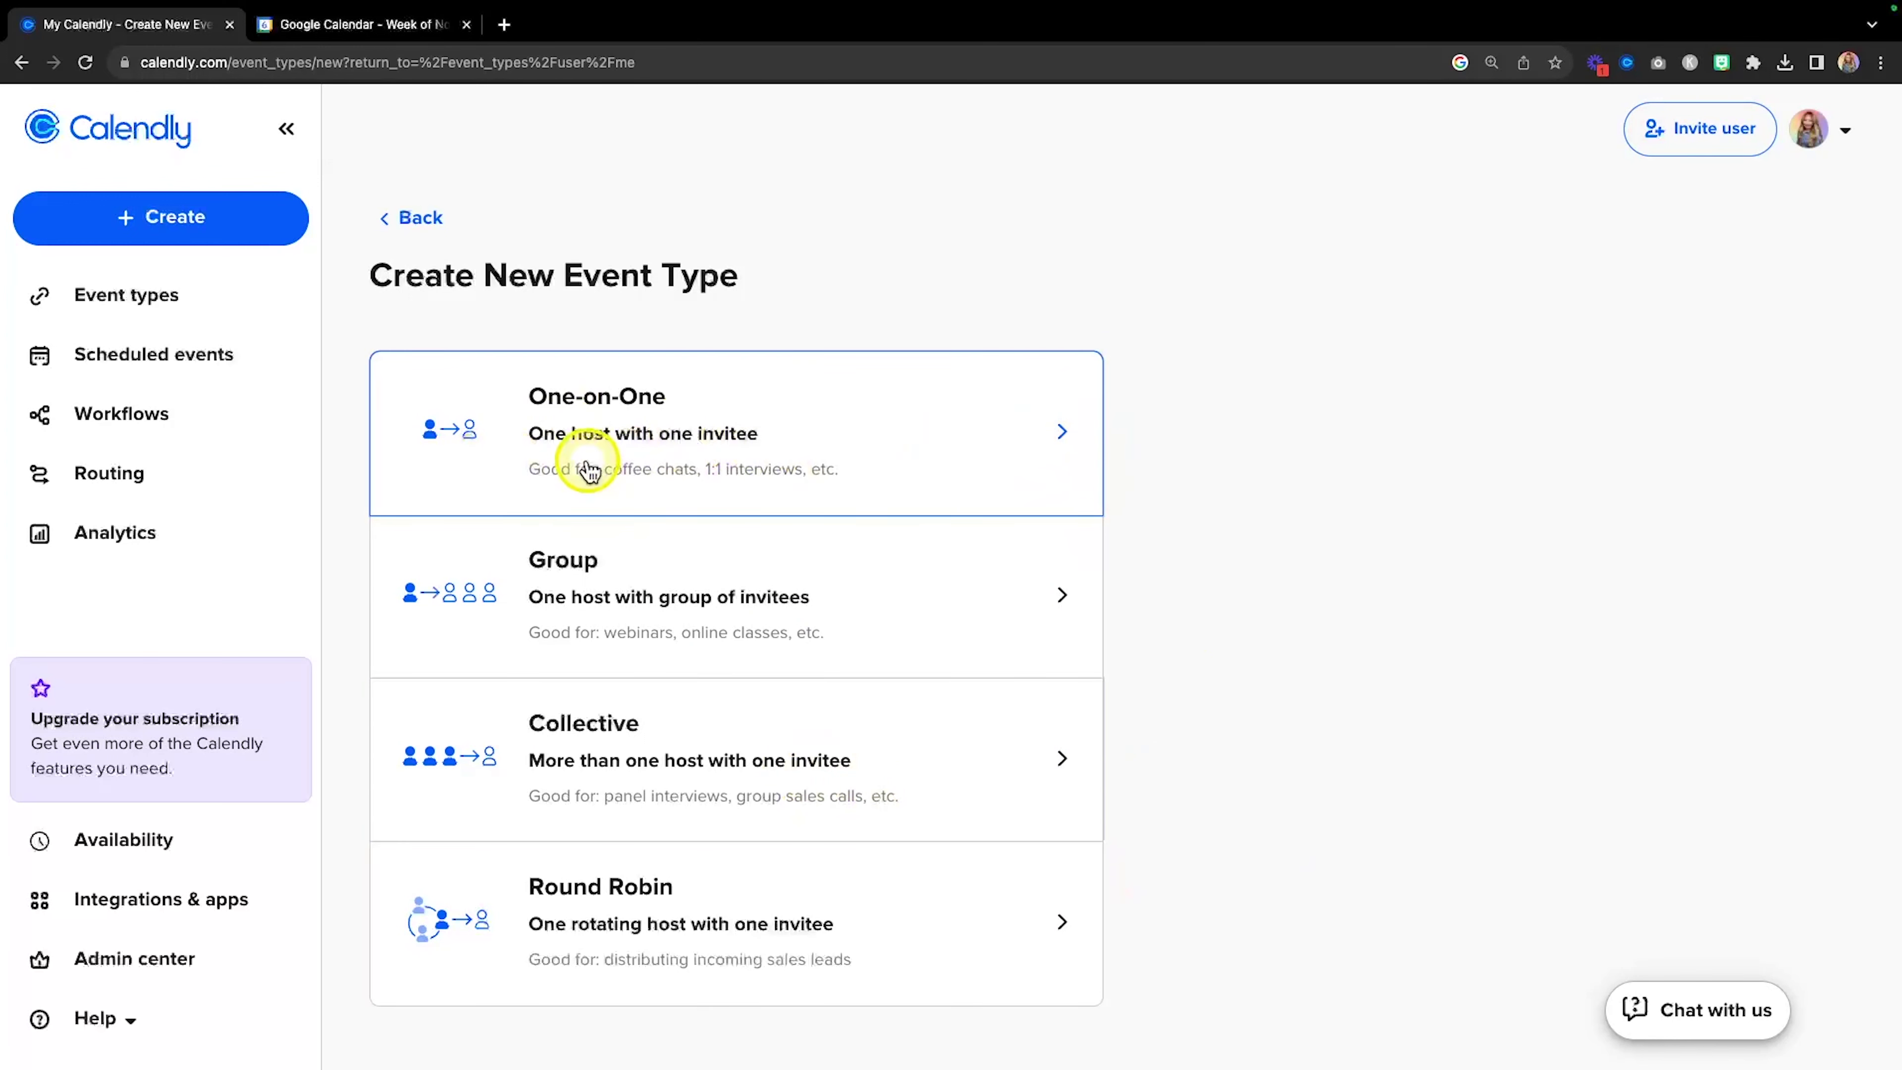
{"action": "left_click", "coordinate": [828, 421]}
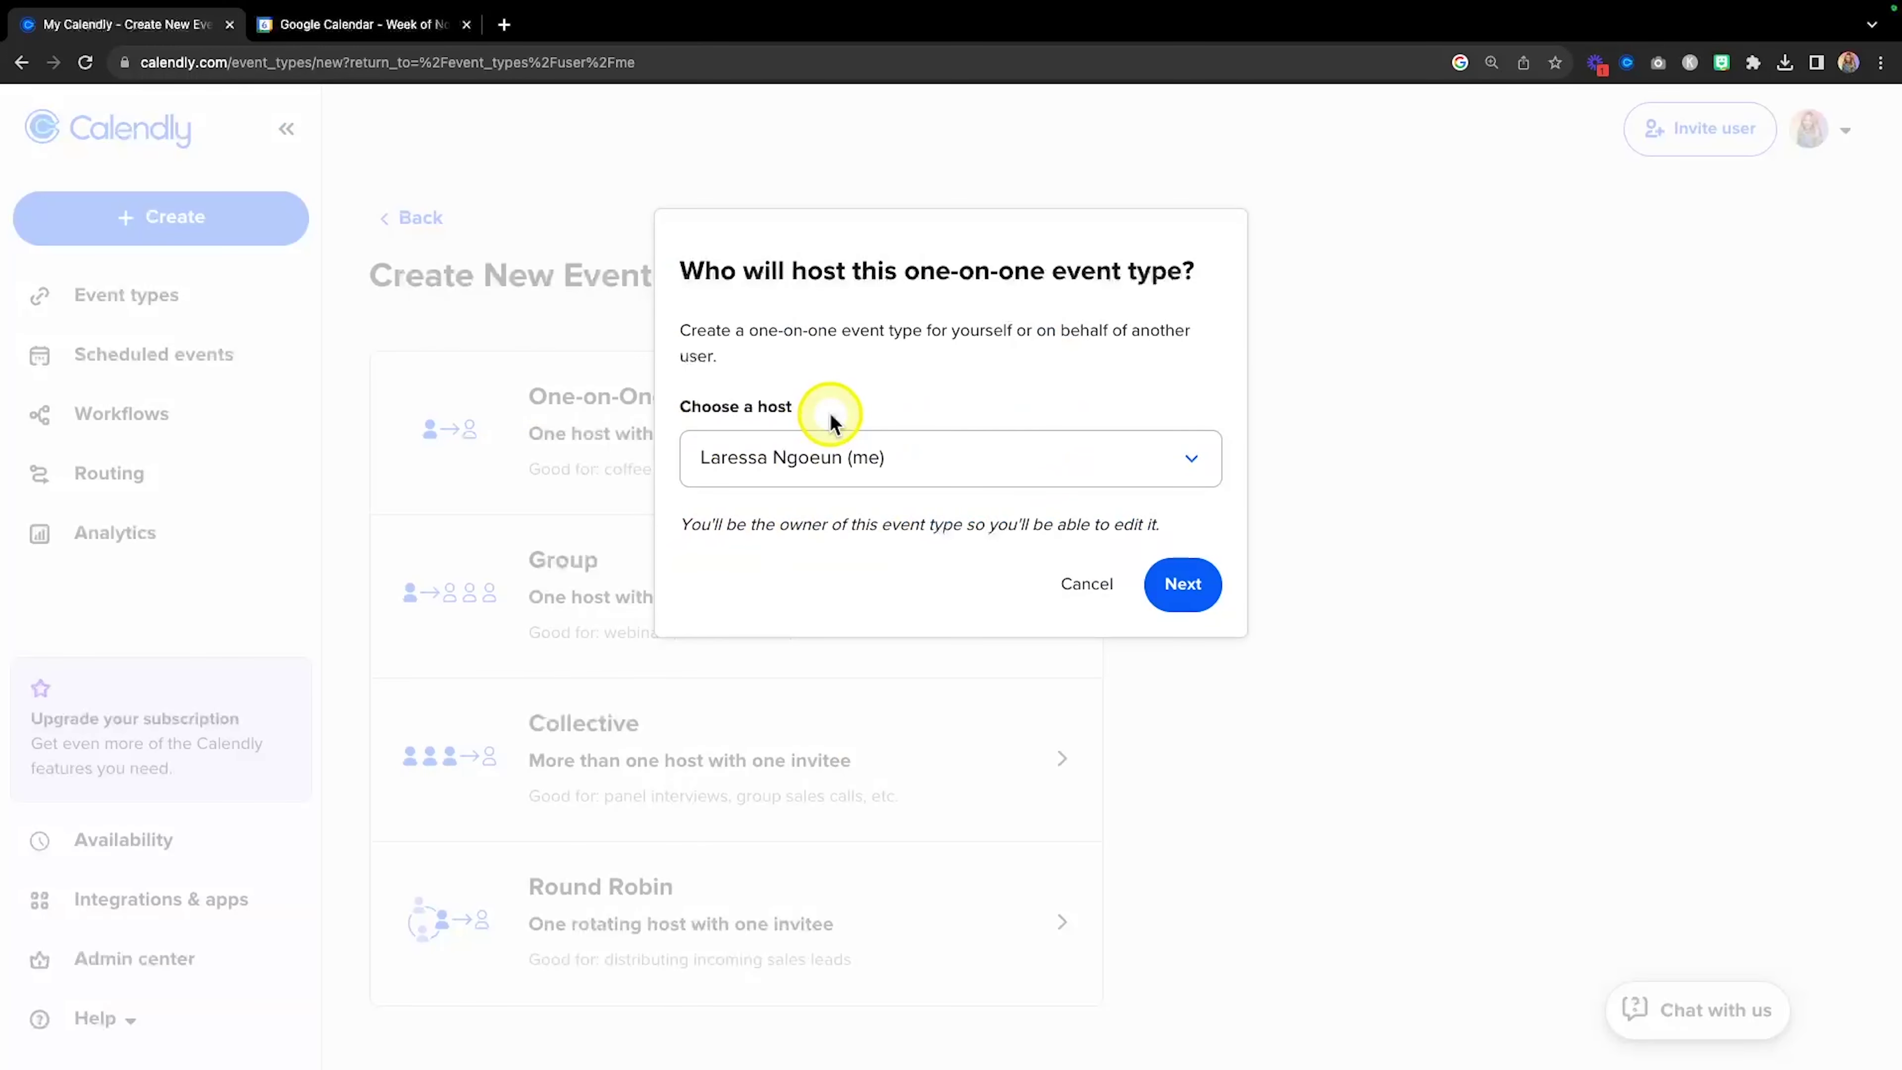
{"action": "left_click", "coordinate": [1181, 583]}
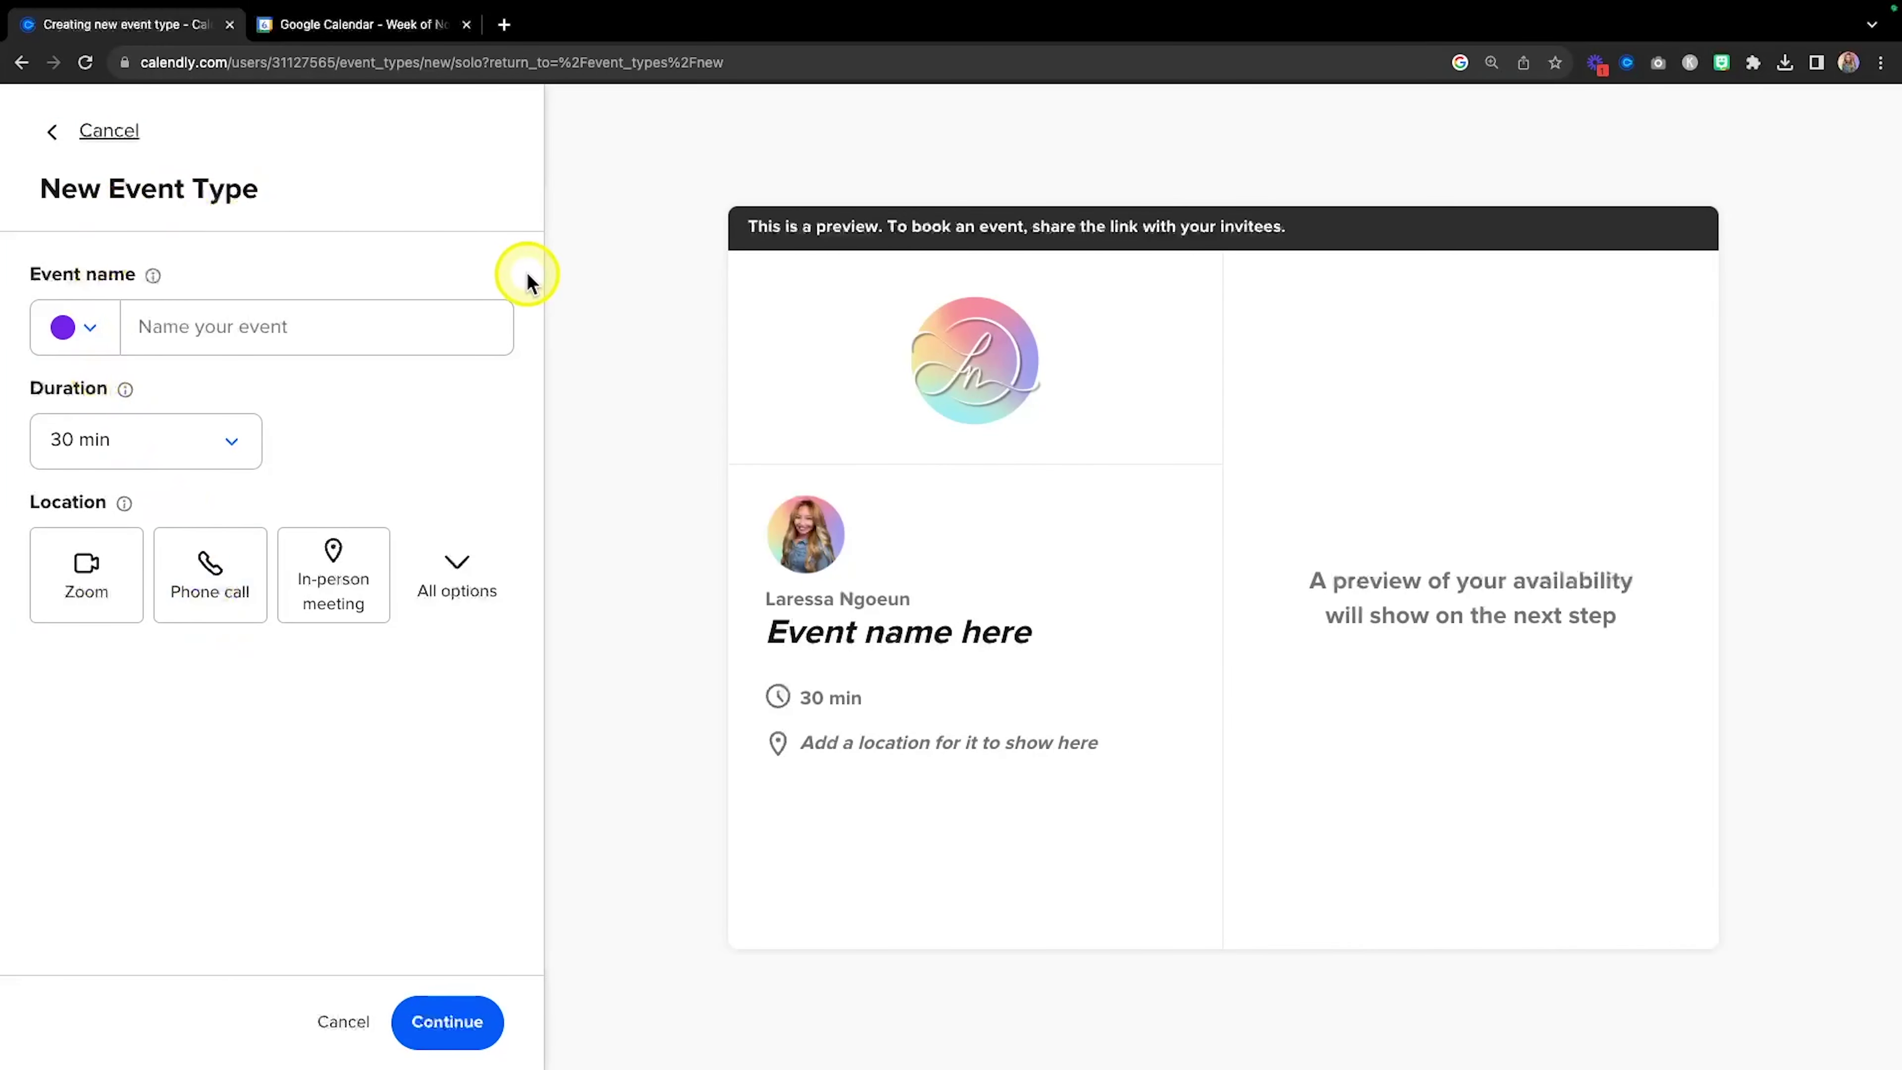
Set the new event type's colour to pink and move into the Event name field.
{"action": "left_click", "coordinate": [90, 335]}
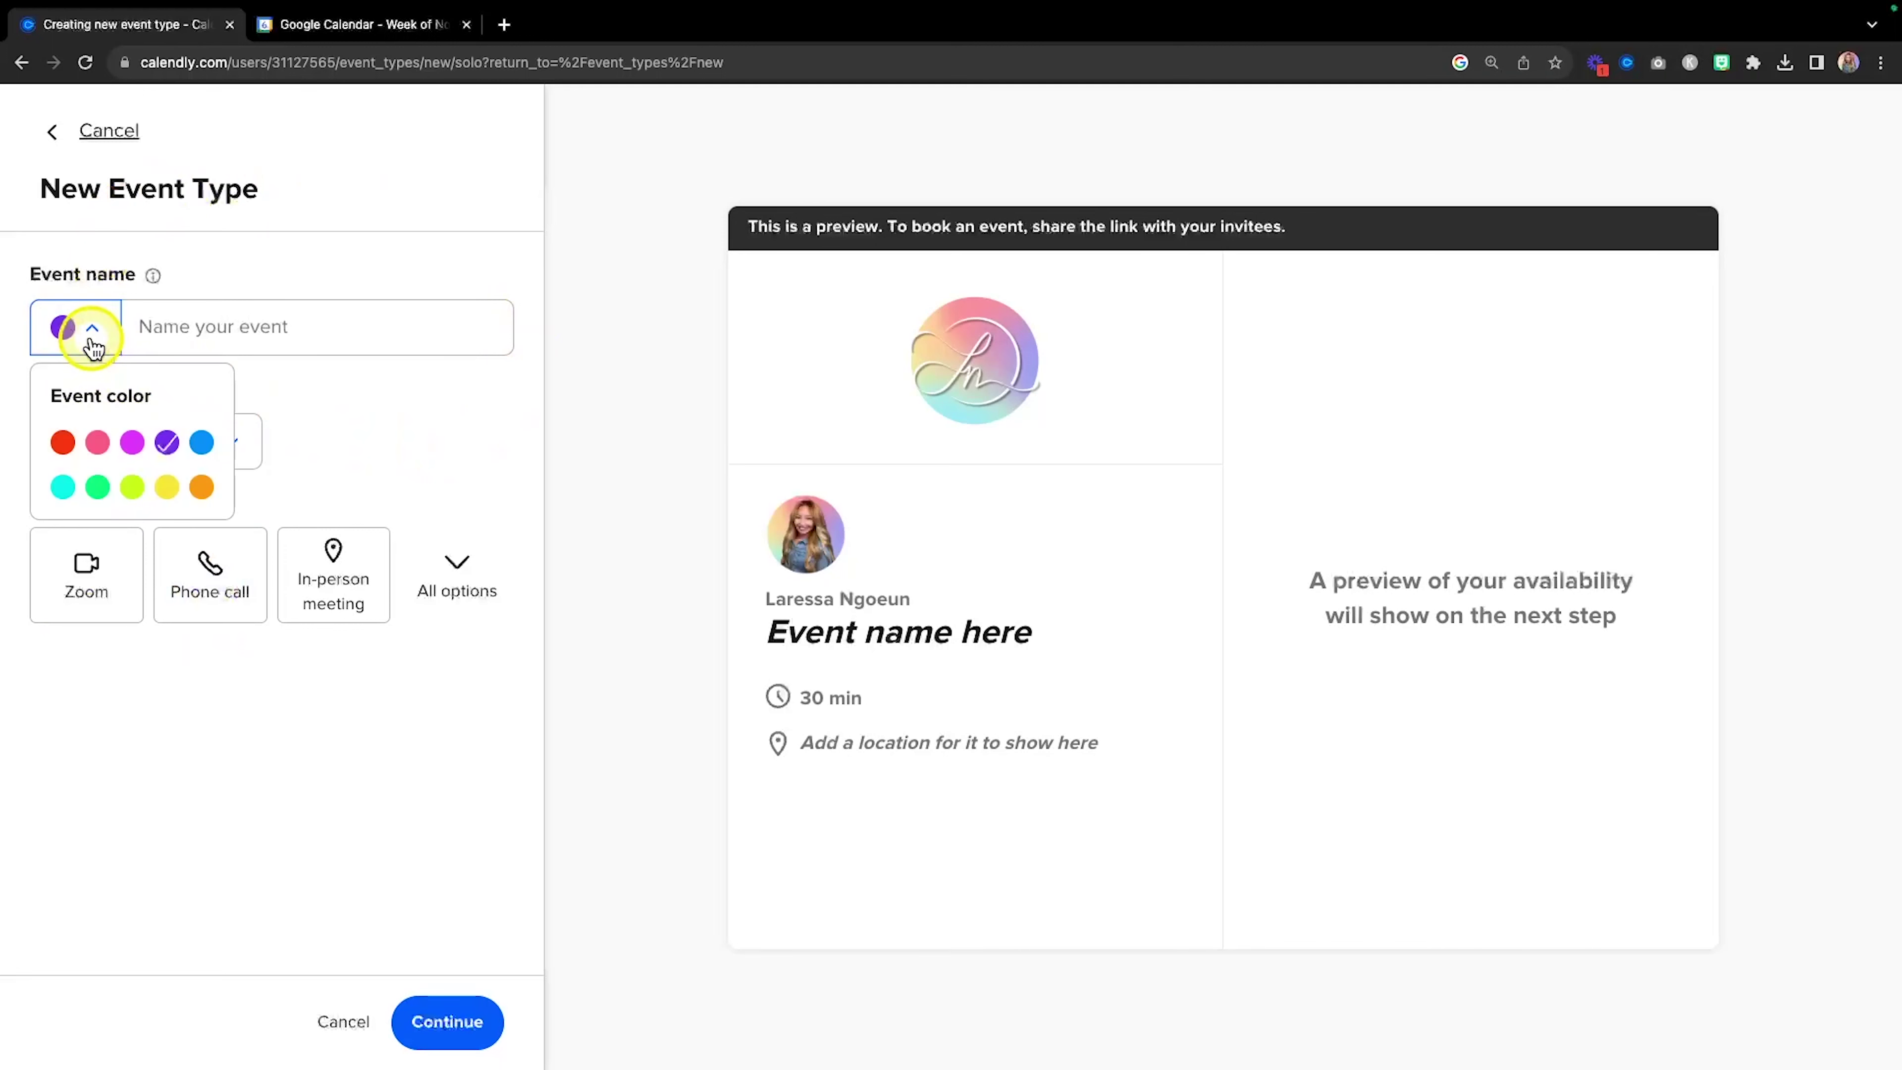
{"action": "left_click", "coordinate": [99, 443]}
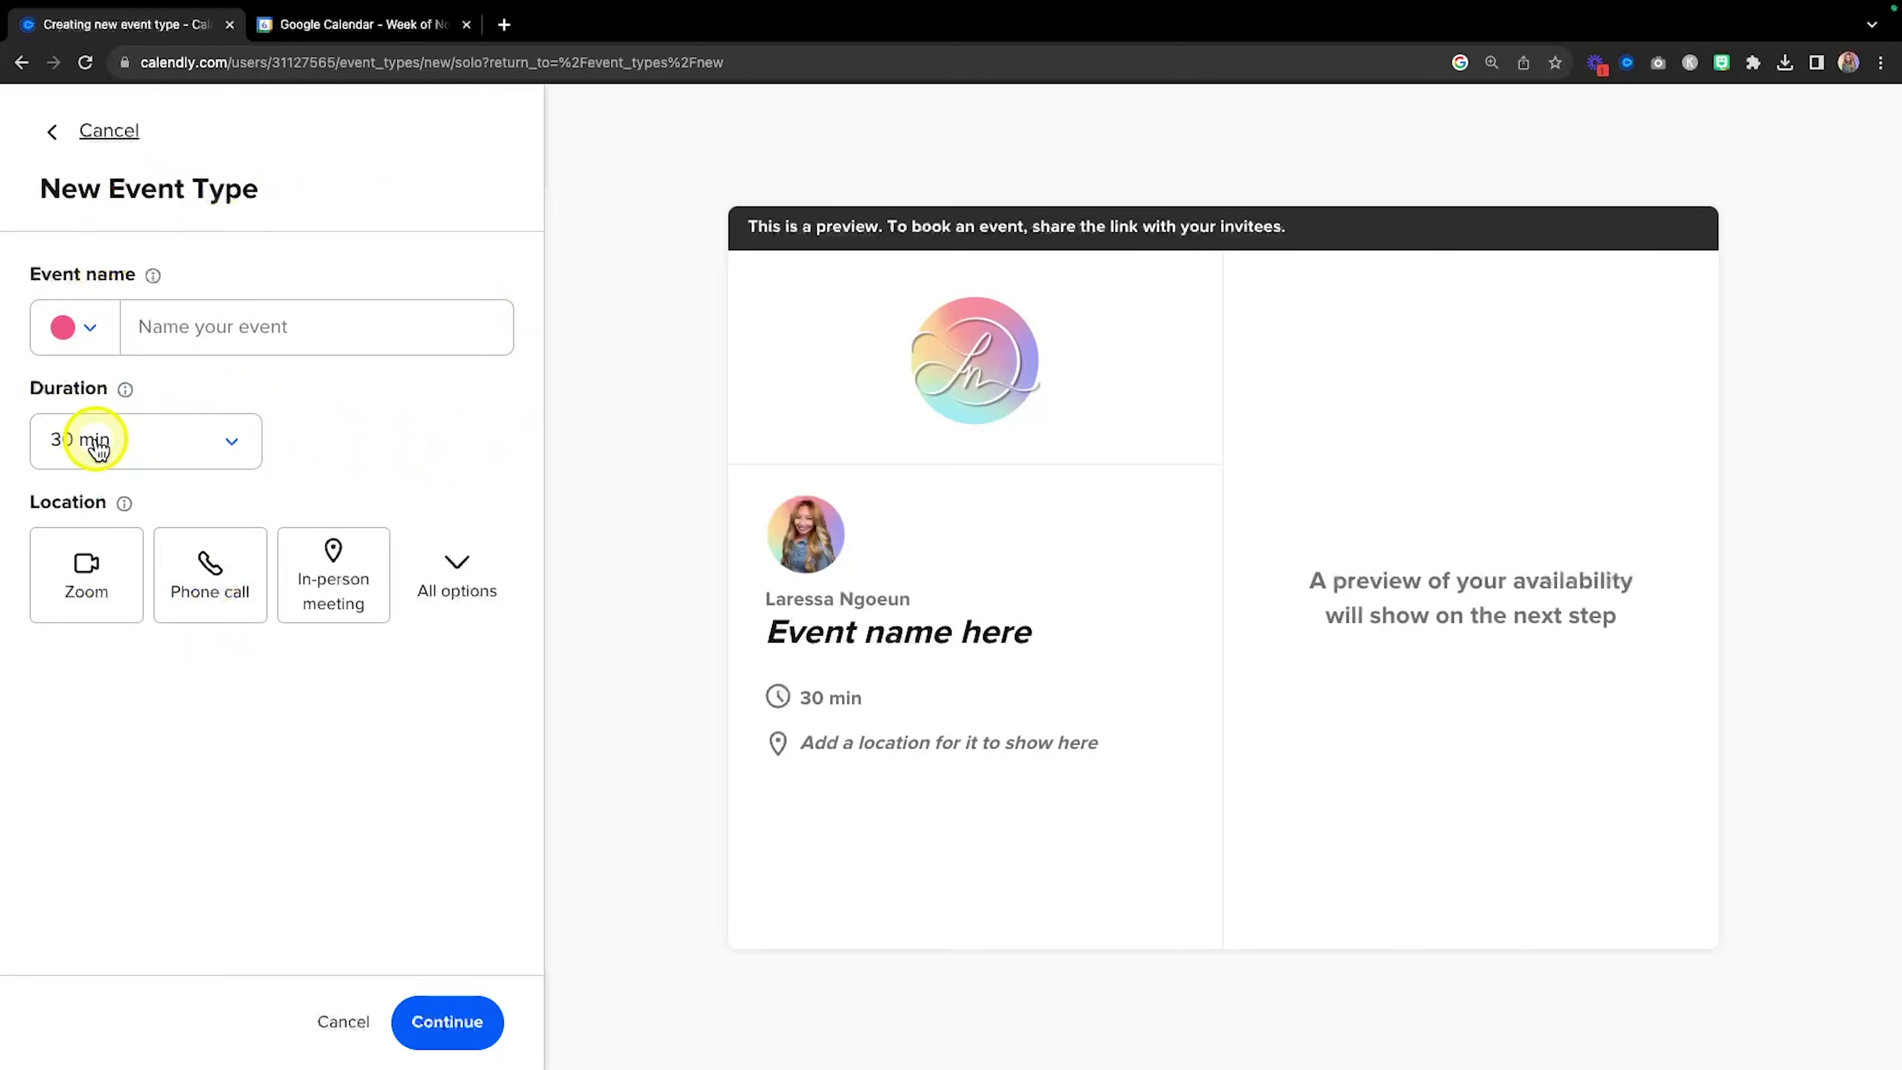
{"action": "left_click", "coordinate": [243, 334]}
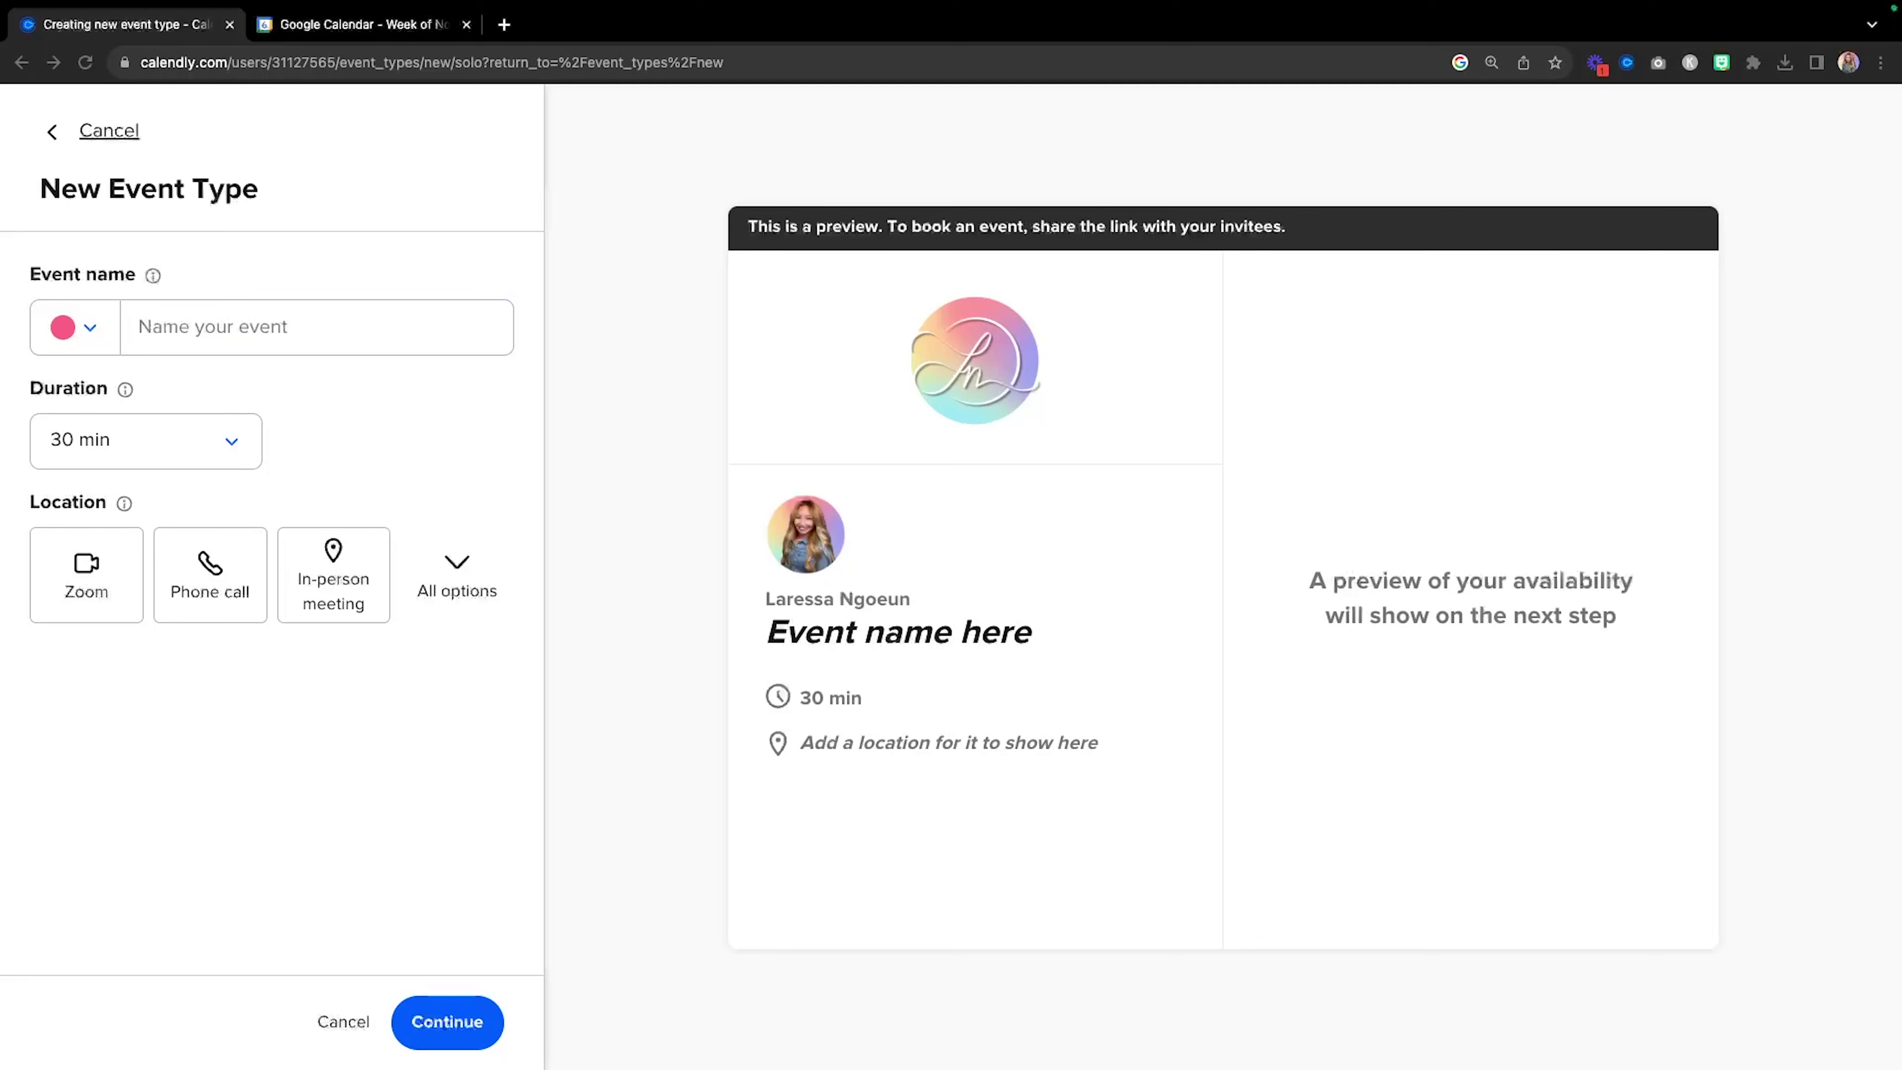
{"action": "key", "text": "super+c"}
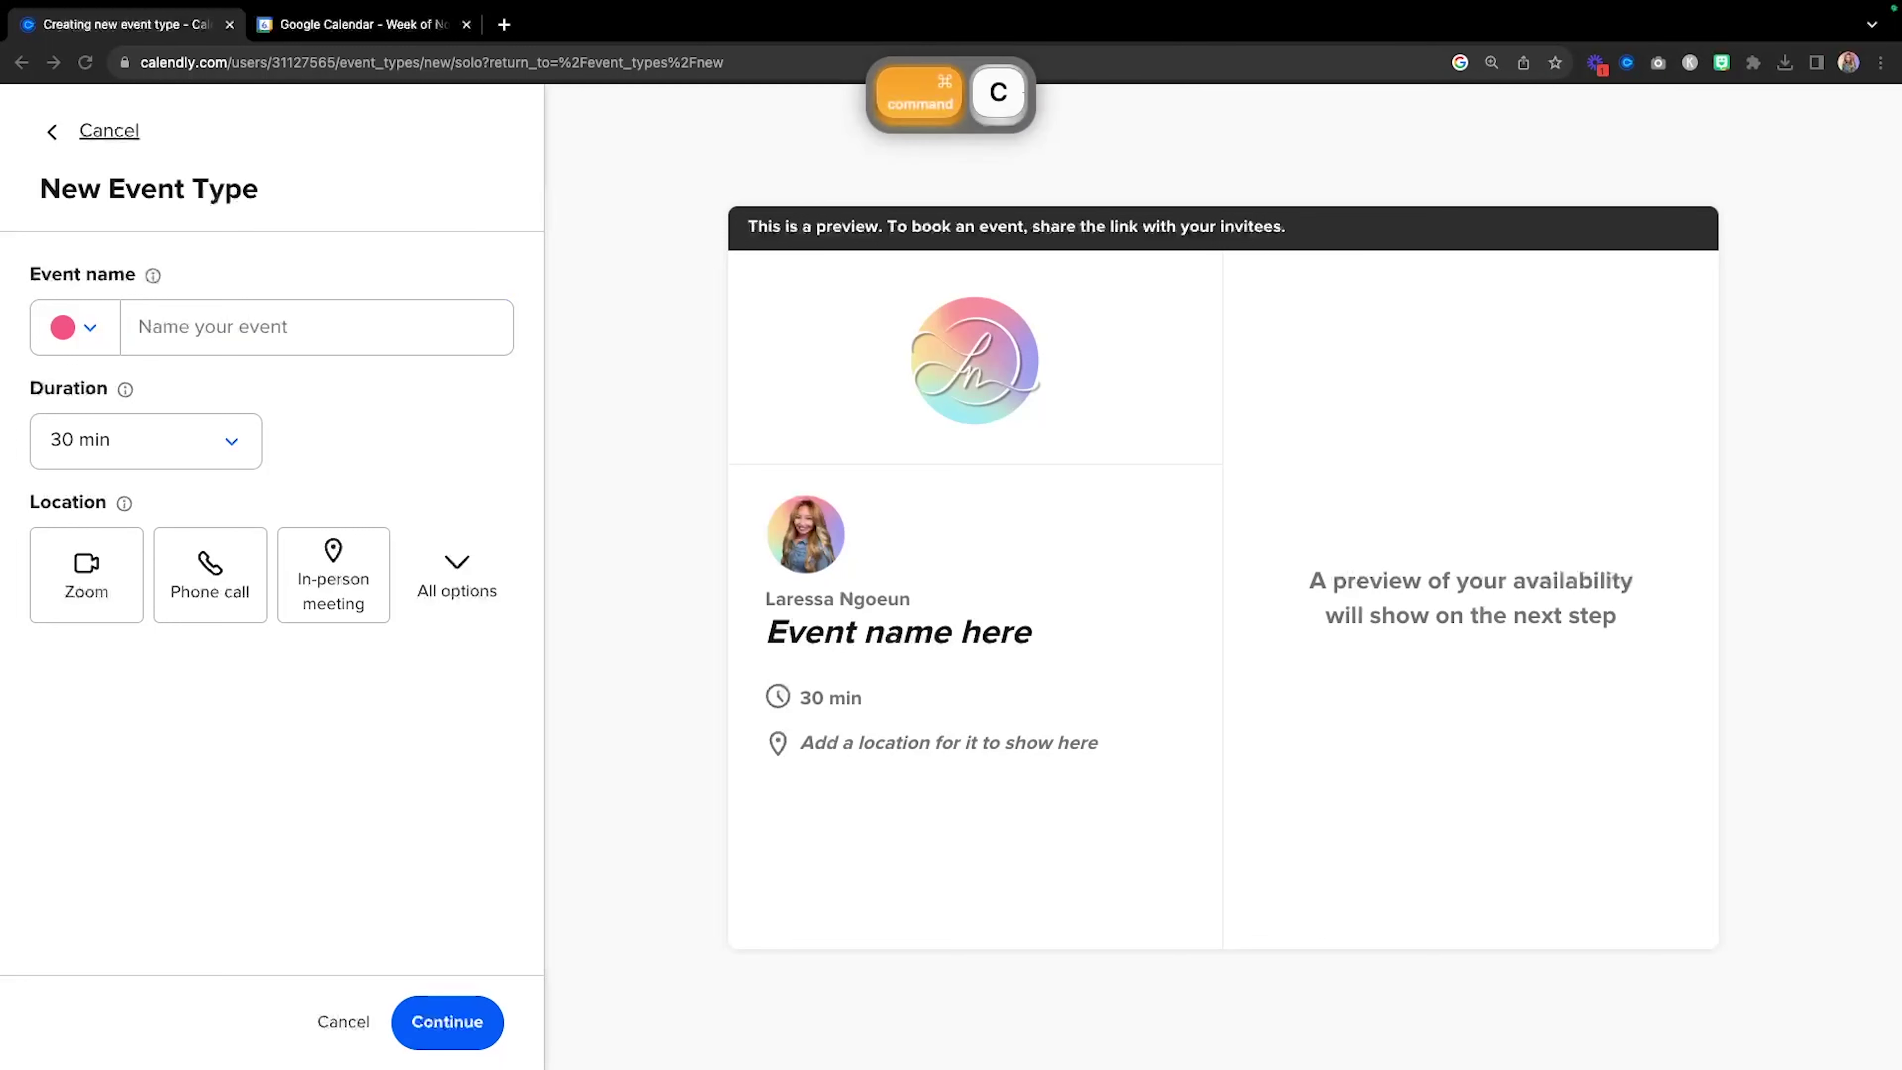
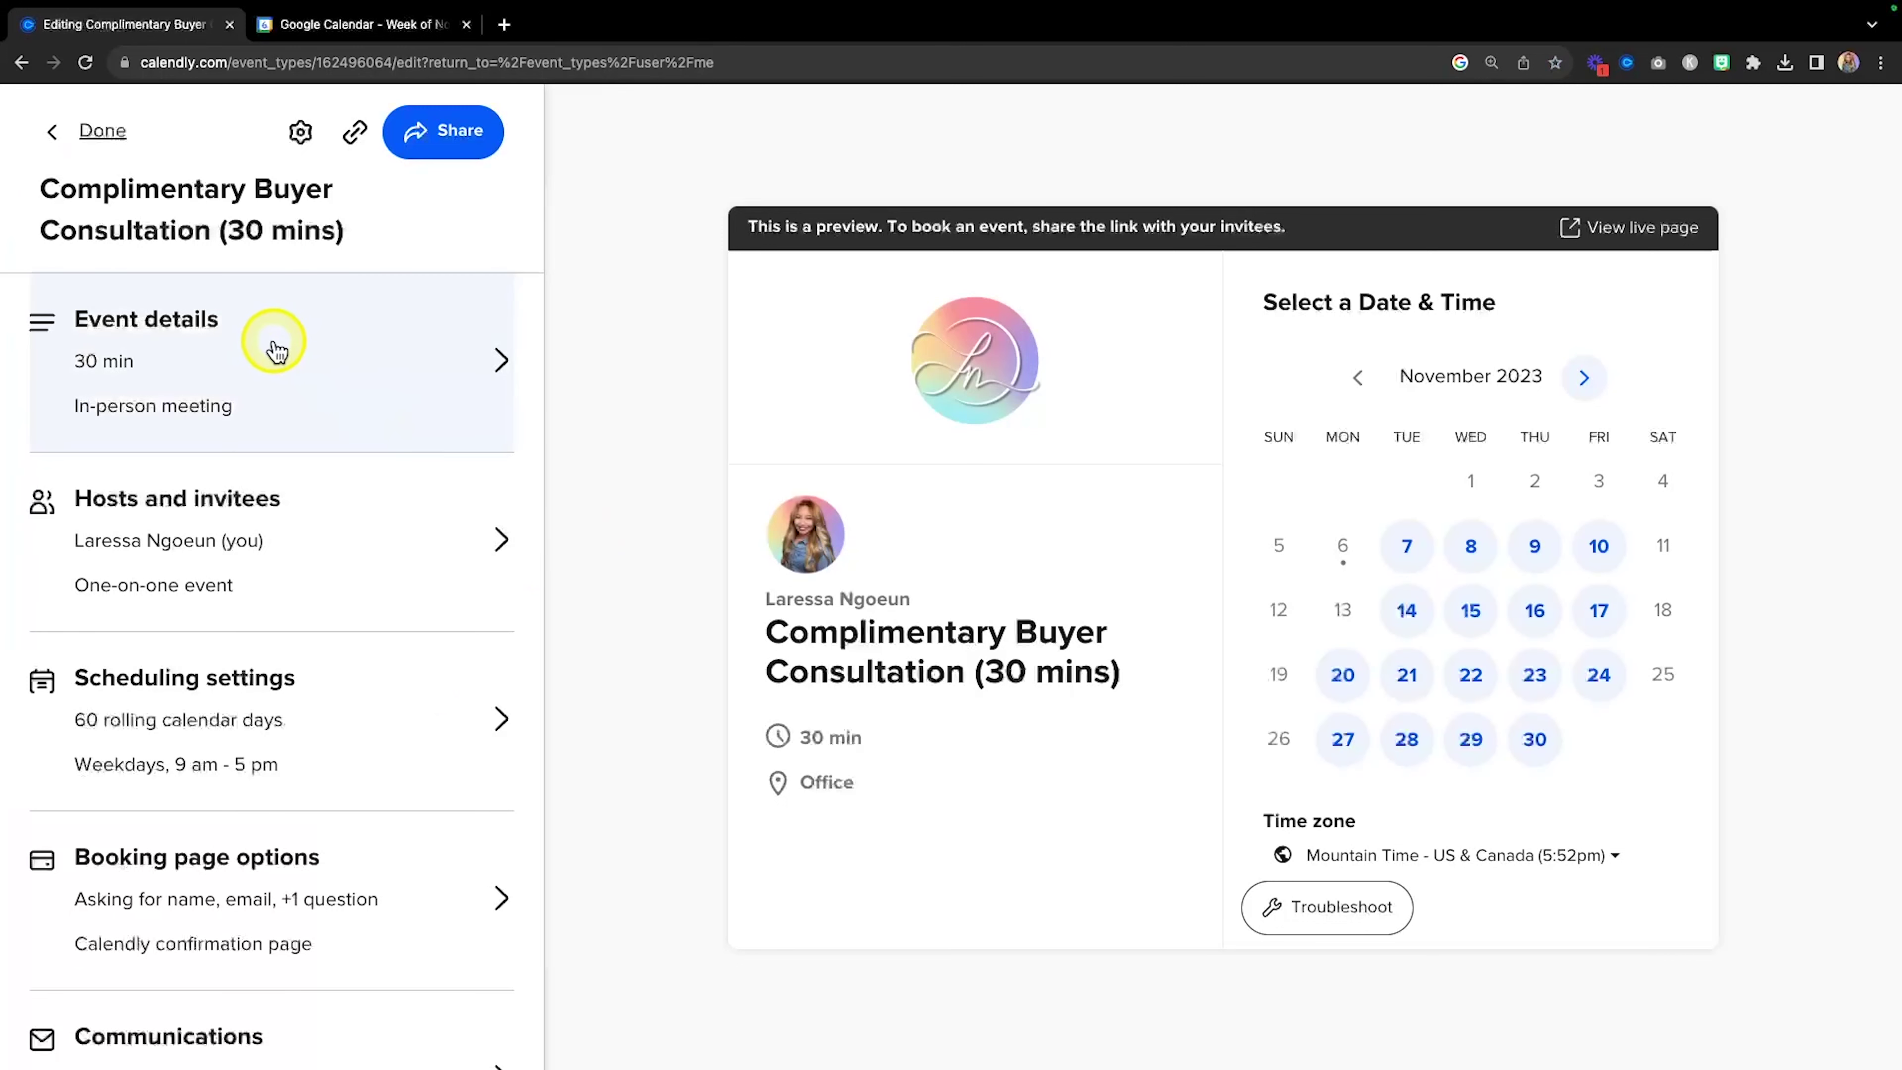
Paste the prepared buyer-consultation text into the event's Description/Instructions field.
{"action": "left_click", "coordinate": [411, 361]}
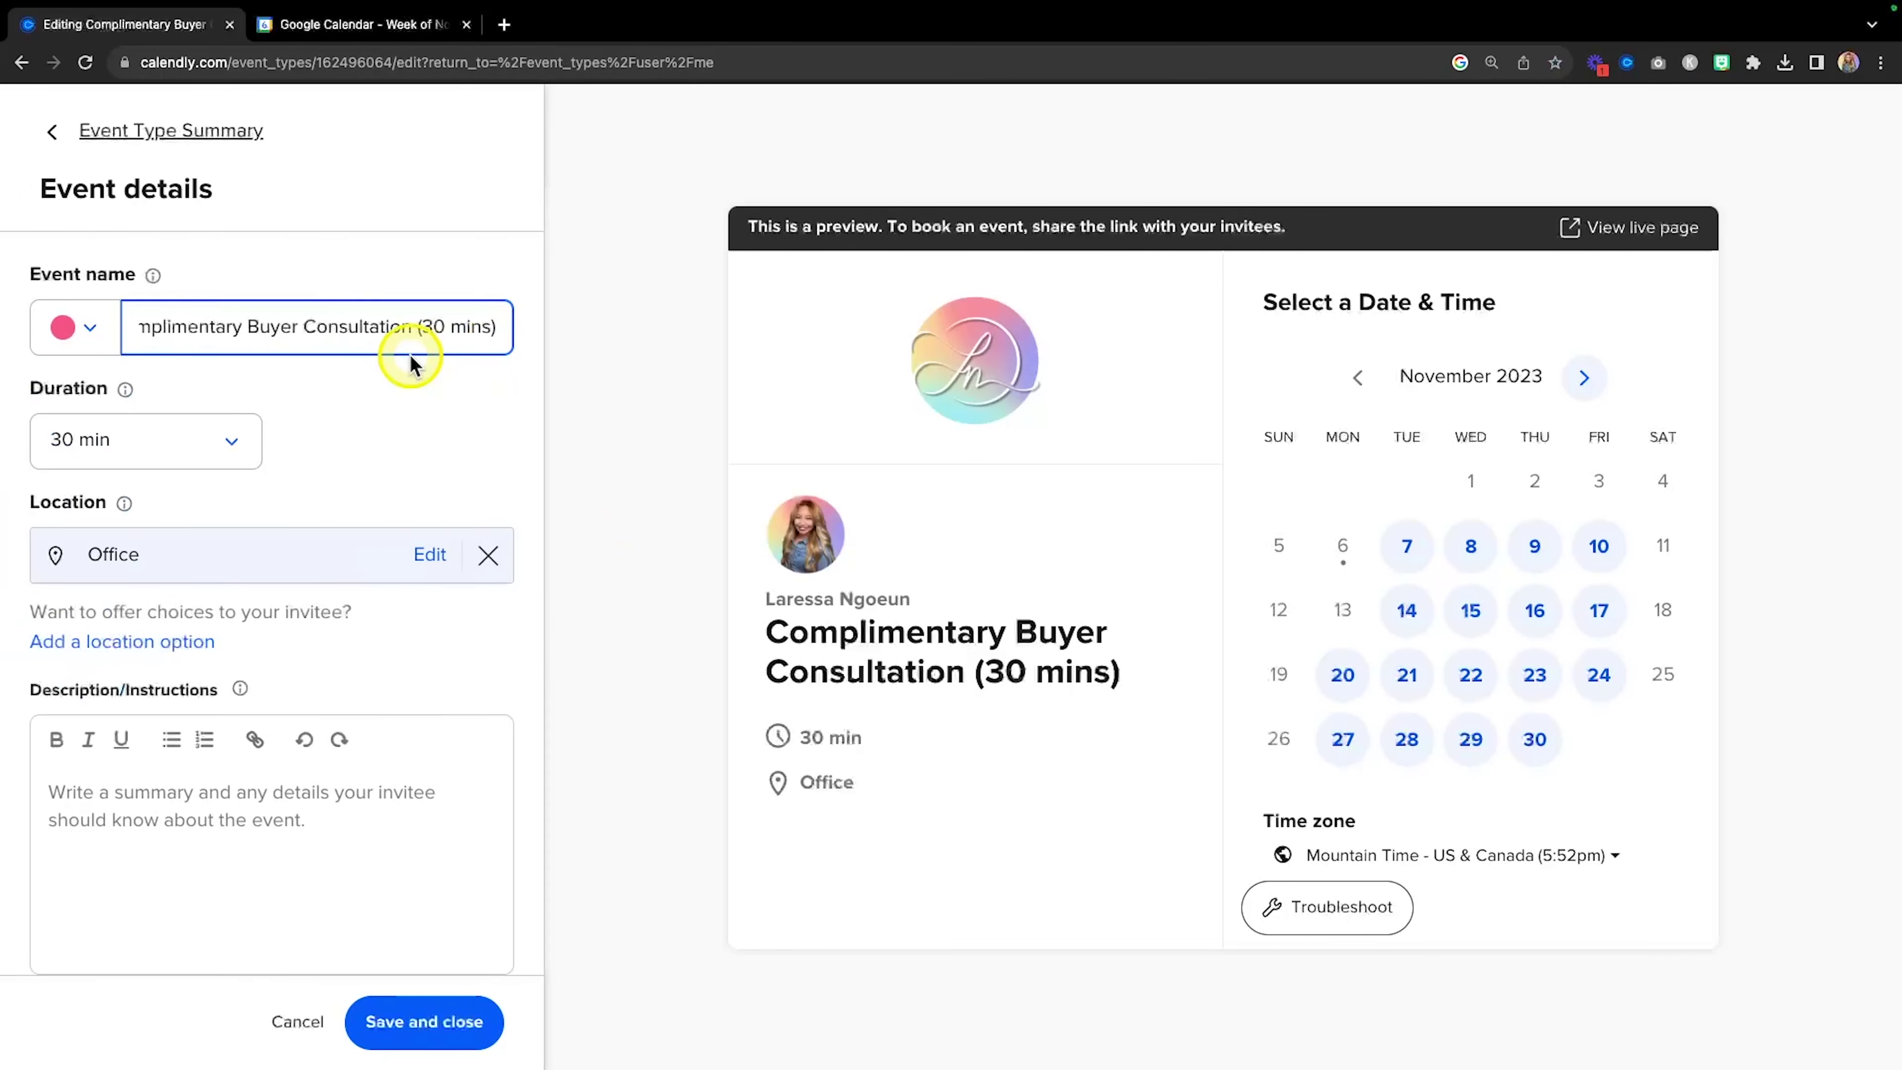
{"action": "scroll", "coordinate": [321, 443], "scroll_direction": "down", "scroll_amount": 1}
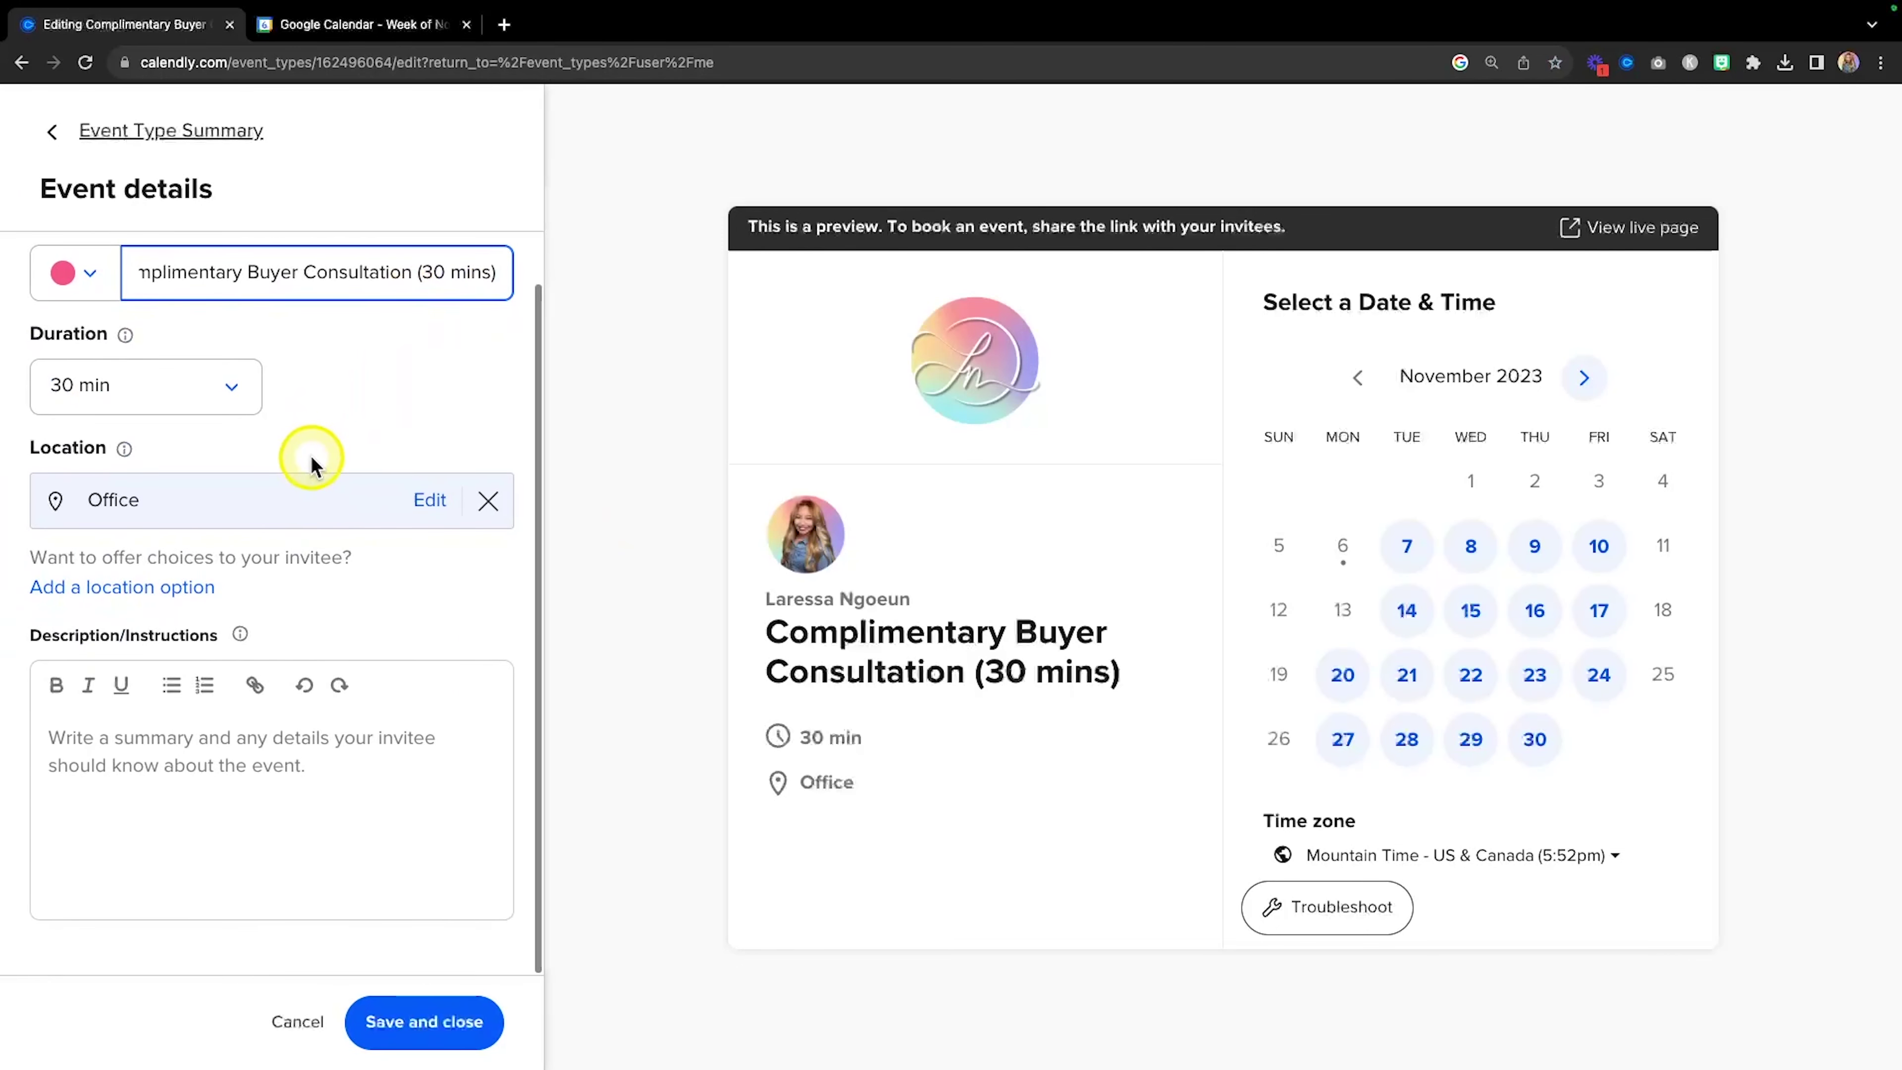
{"action": "left_click", "coordinate": [133, 764]}
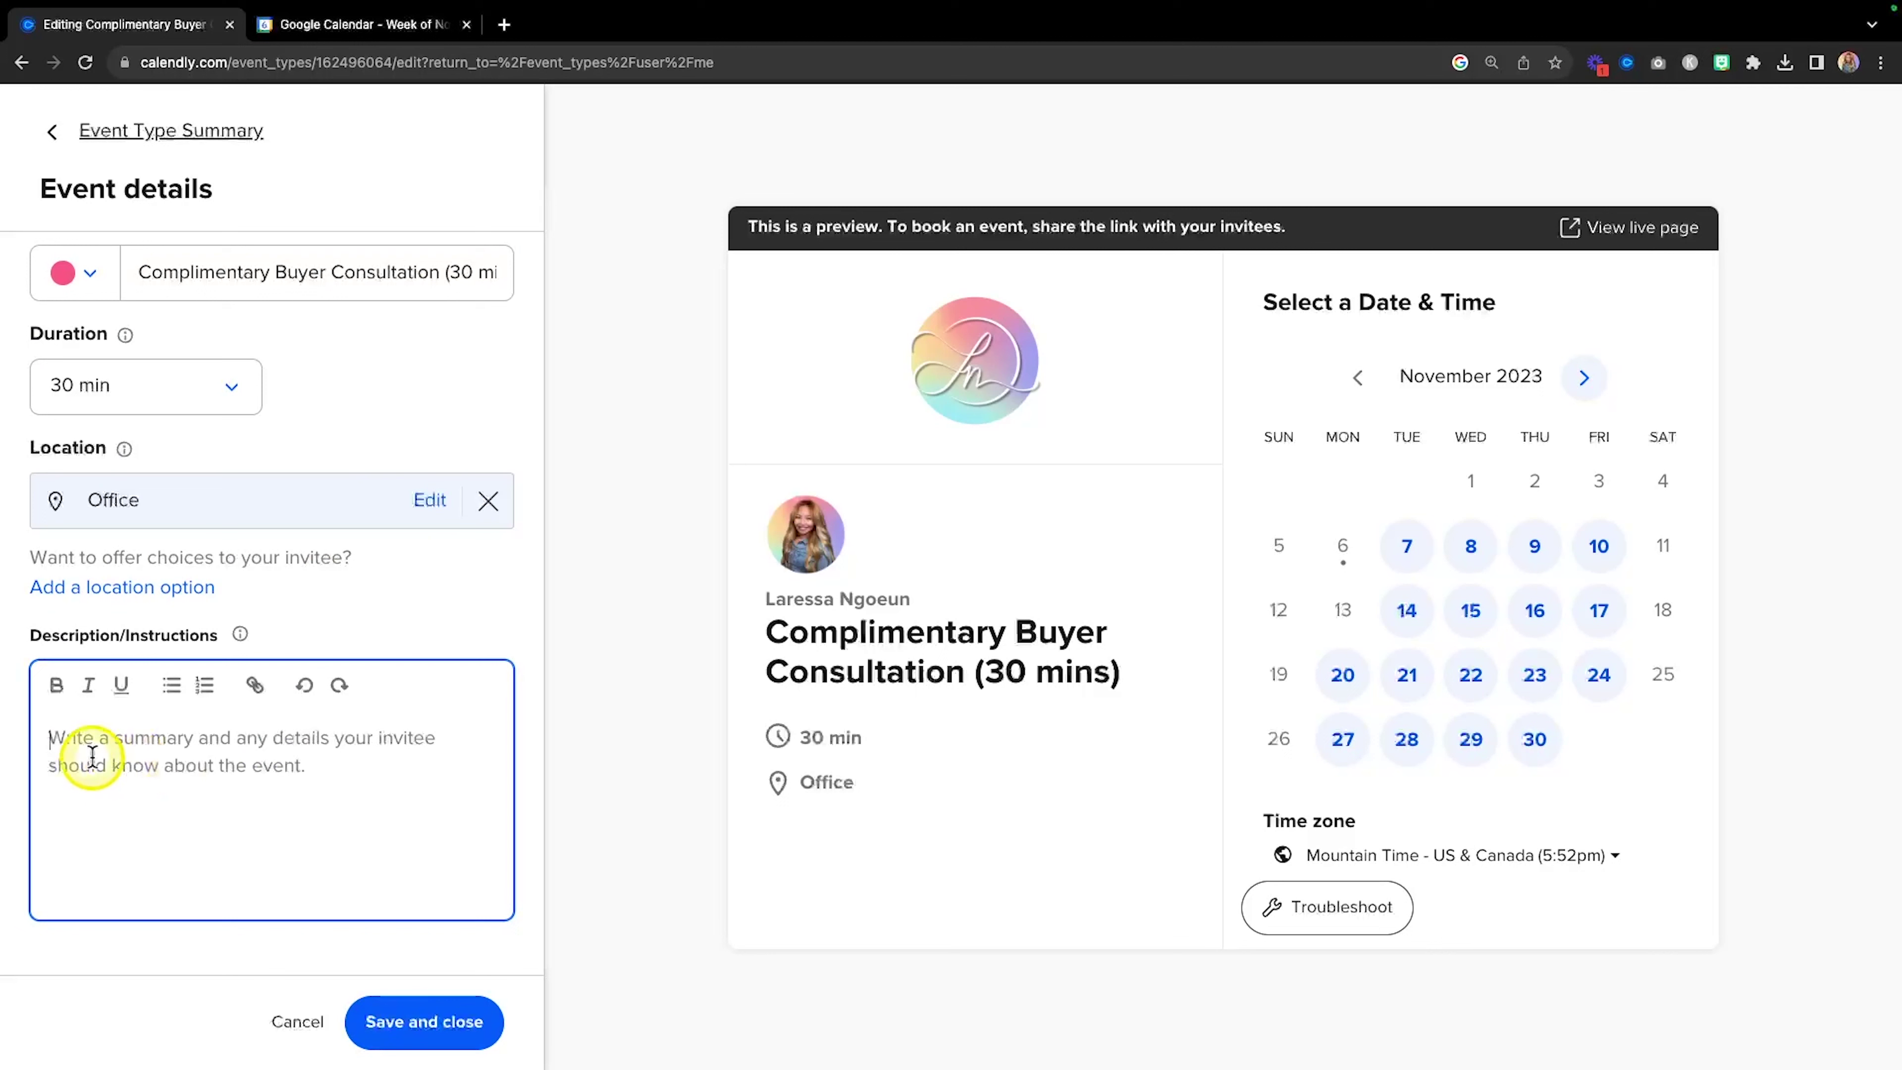
{"action": "key", "text": "super+Tab"}
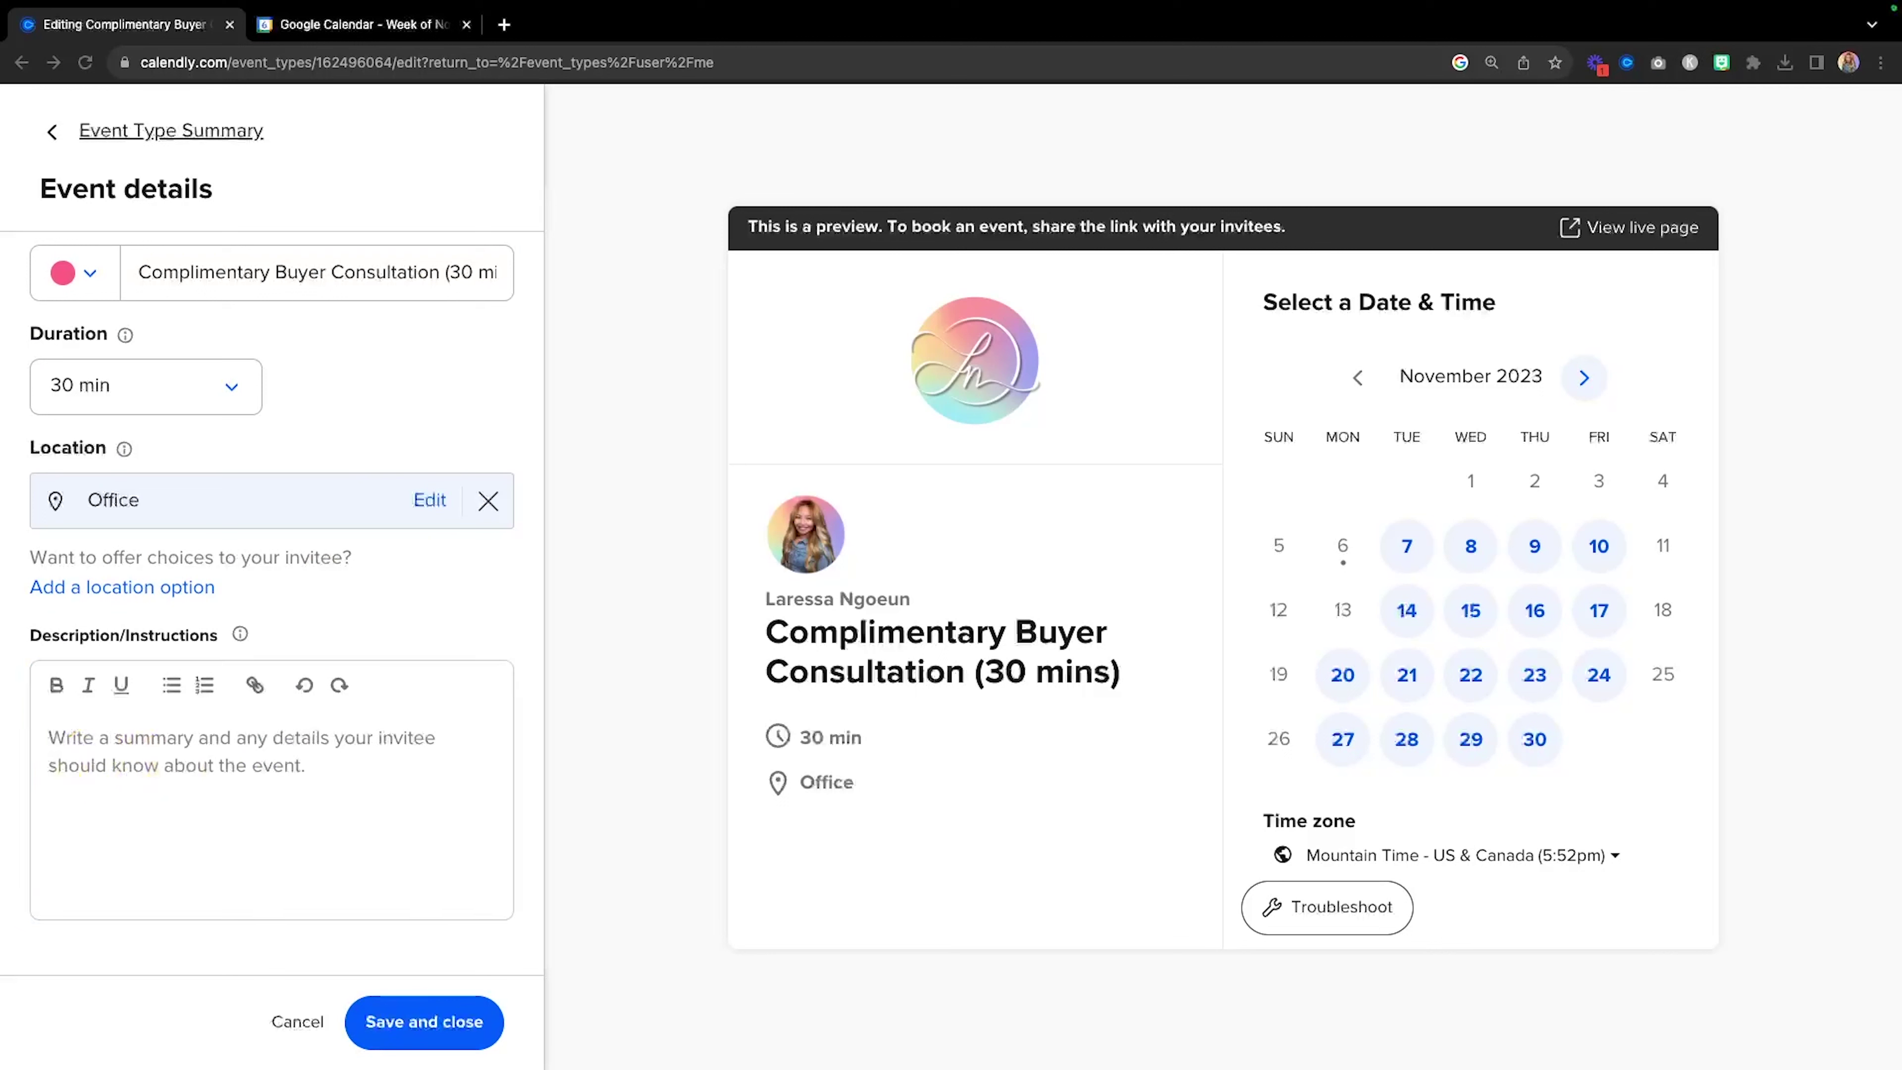
{"action": "key", "text": "super+c"}
{"action": "left_click", "coordinate": [215, 781]}
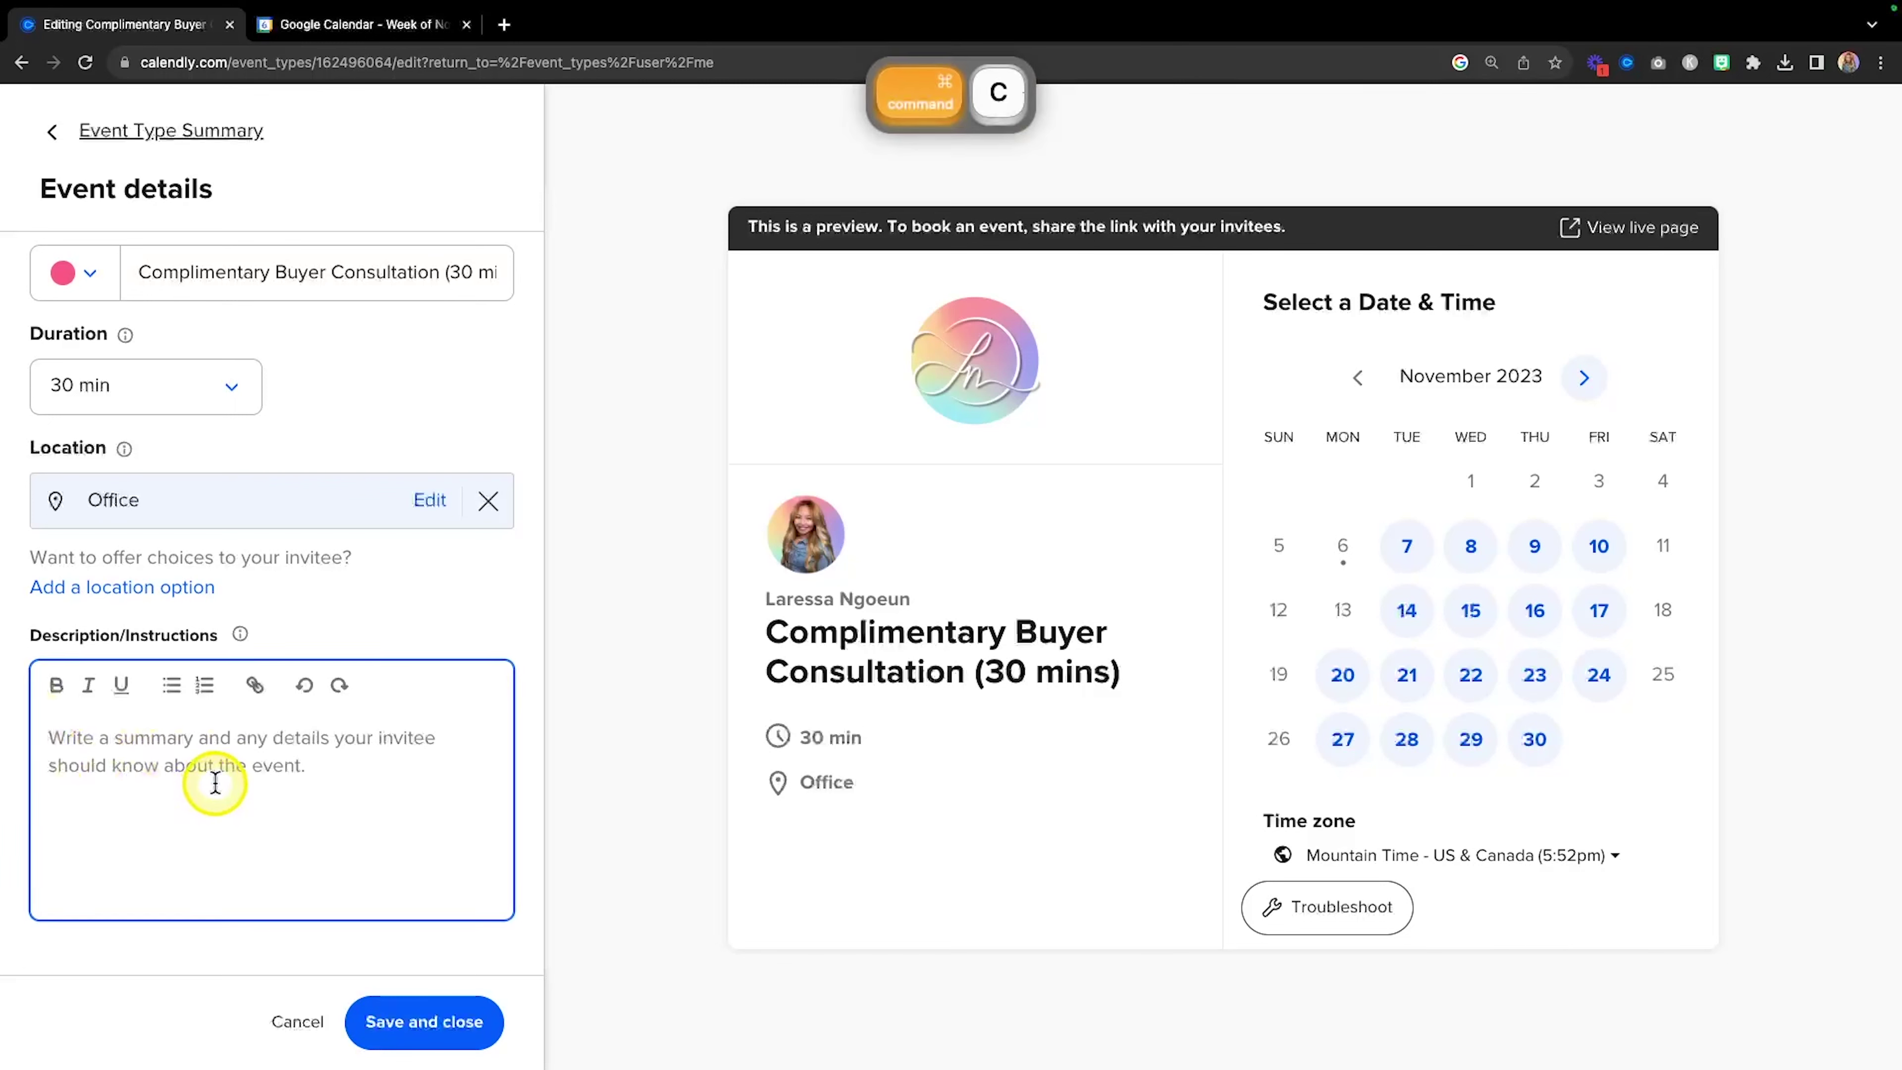
{"action": "key", "text": "super+v"}
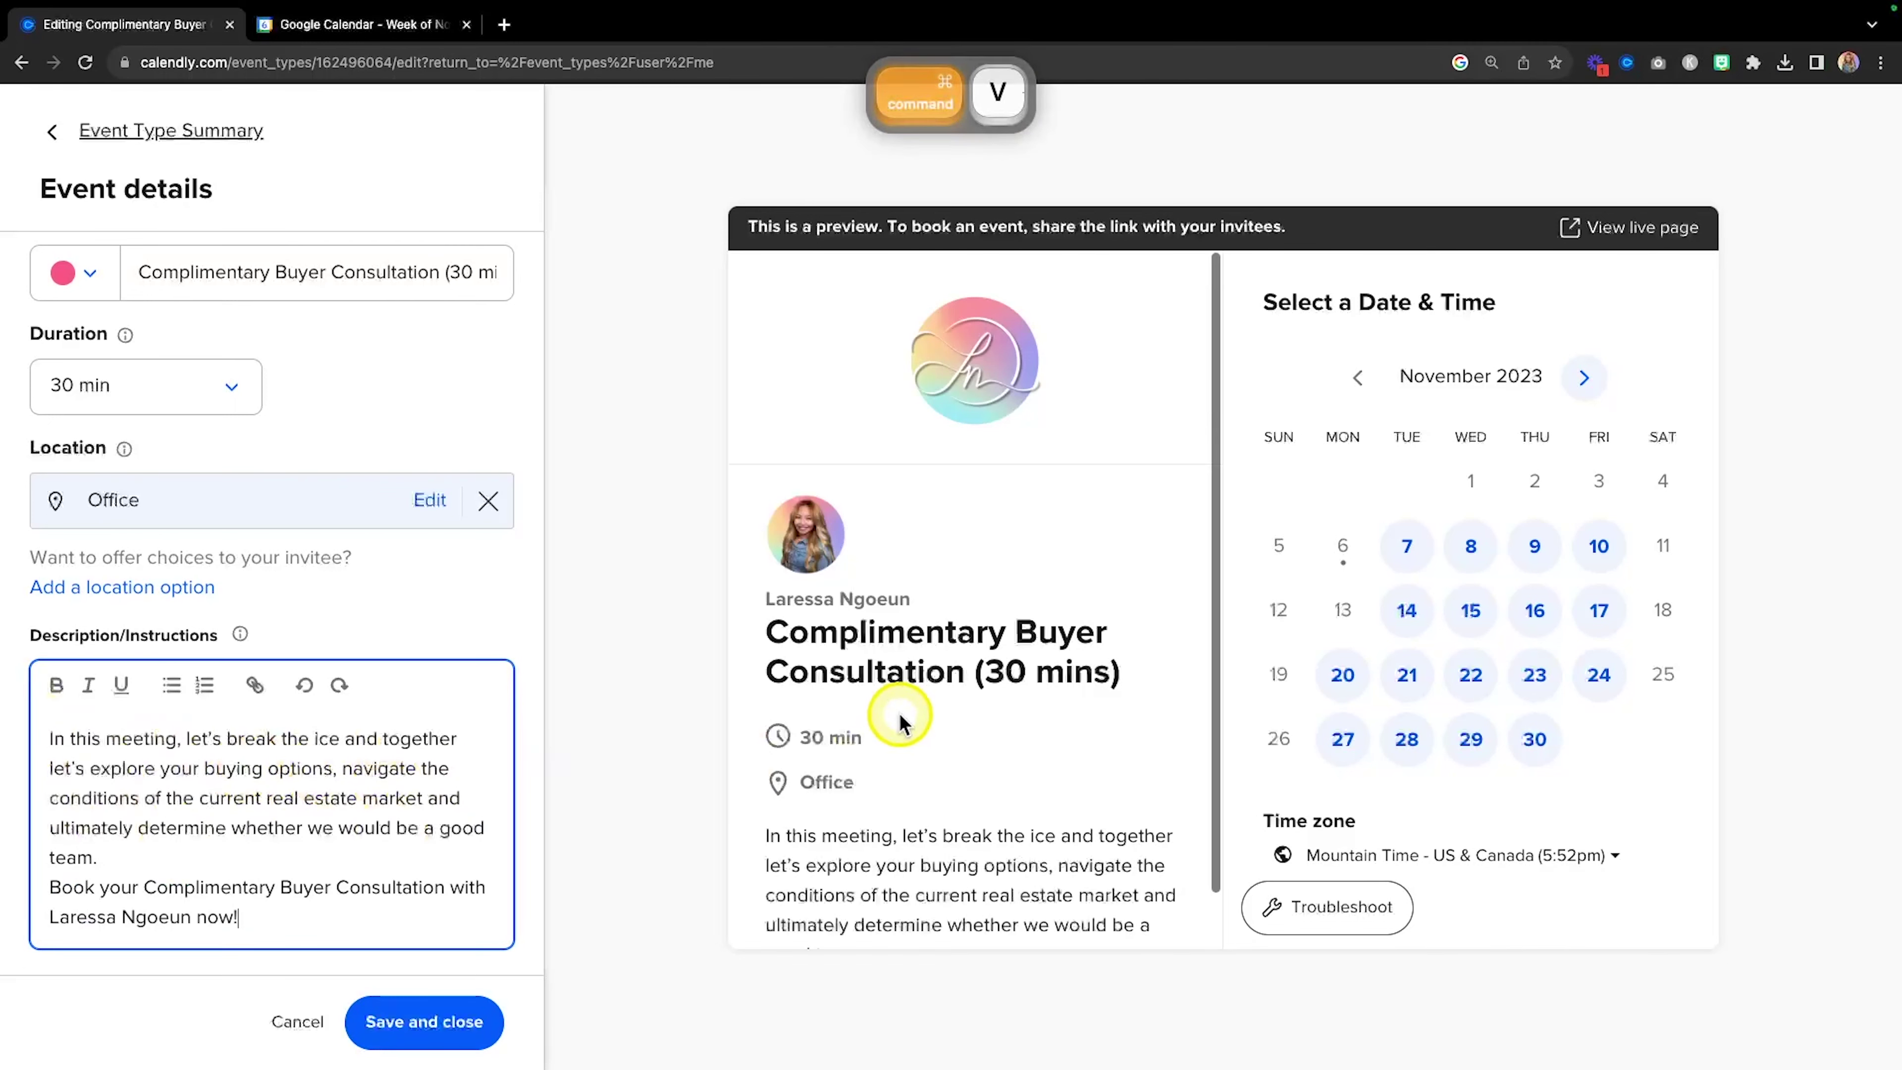
Add a blank line after 'team.' to split the description into two paragraphs, then save.
{"action": "scroll", "coordinate": [901, 723], "scroll_direction": "down", "scroll_amount": 1}
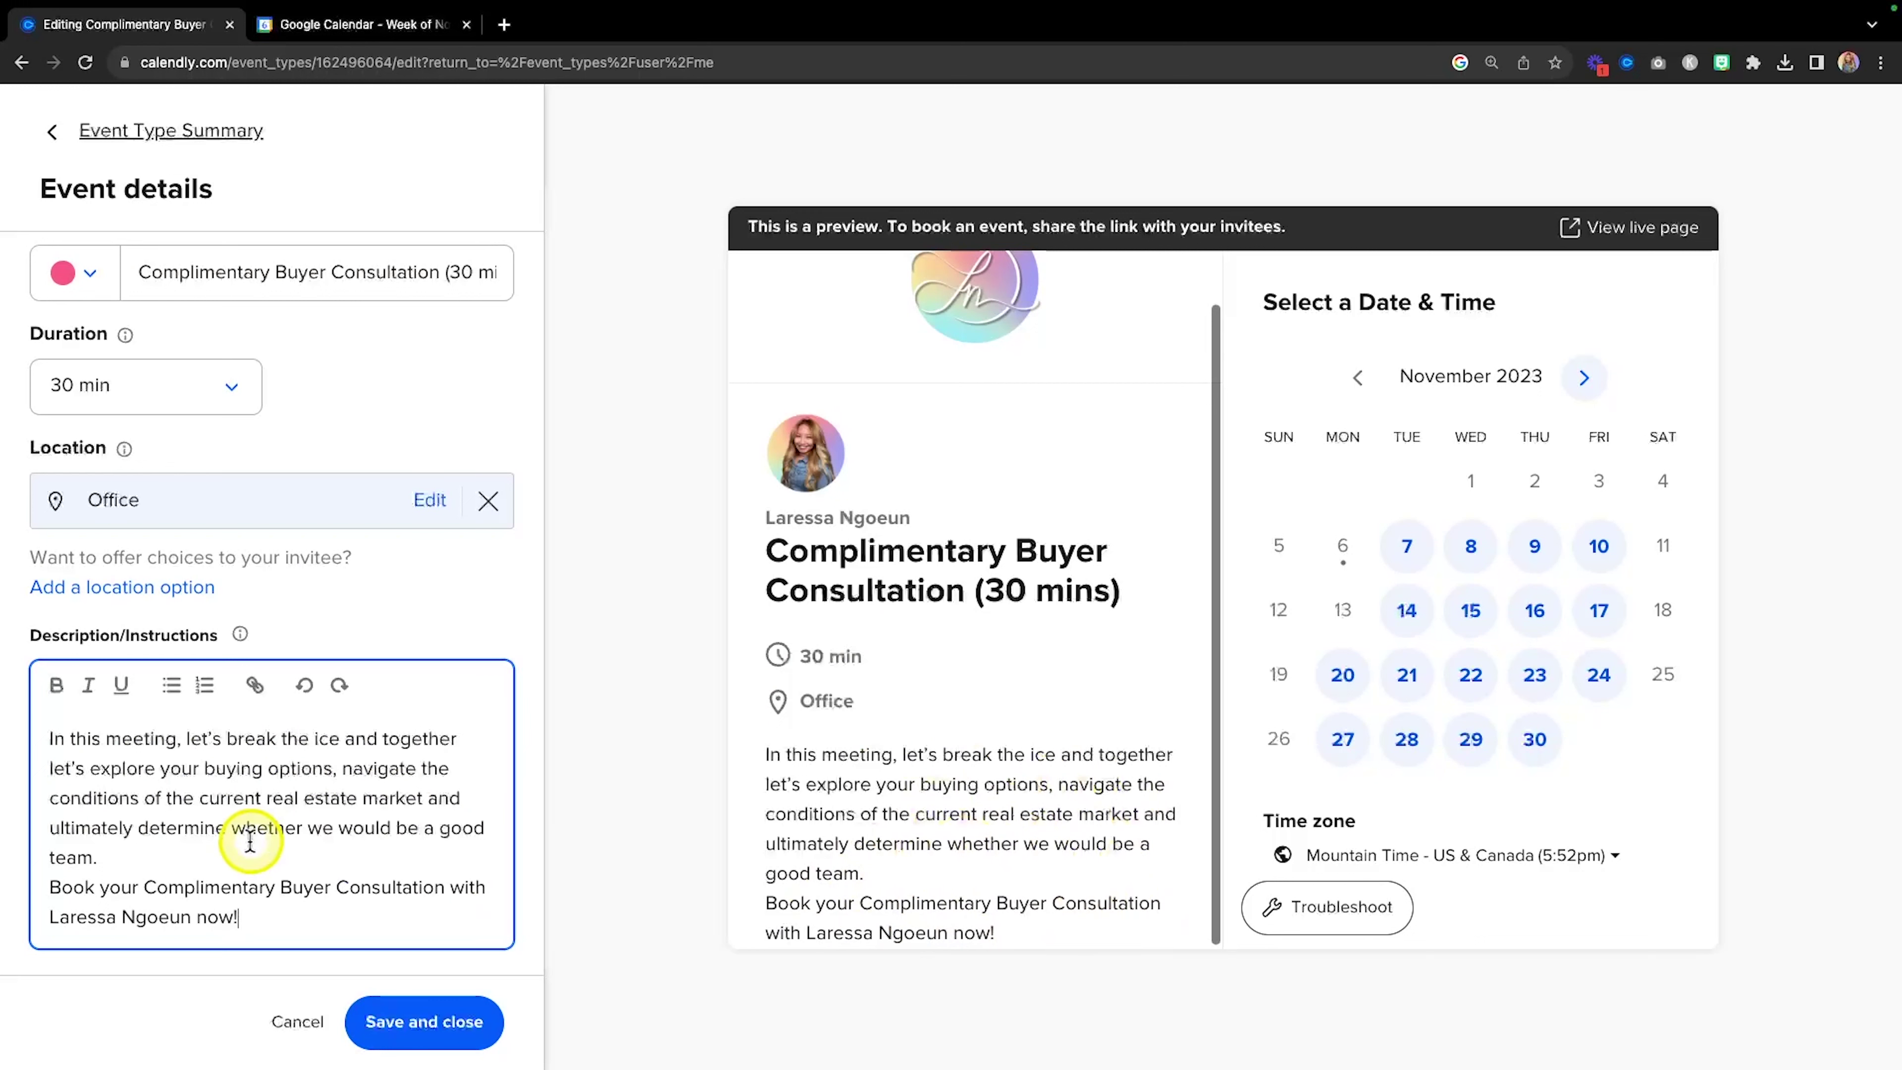
{"action": "left_click", "coordinate": [233, 846]}
{"action": "key", "text": "Return"}
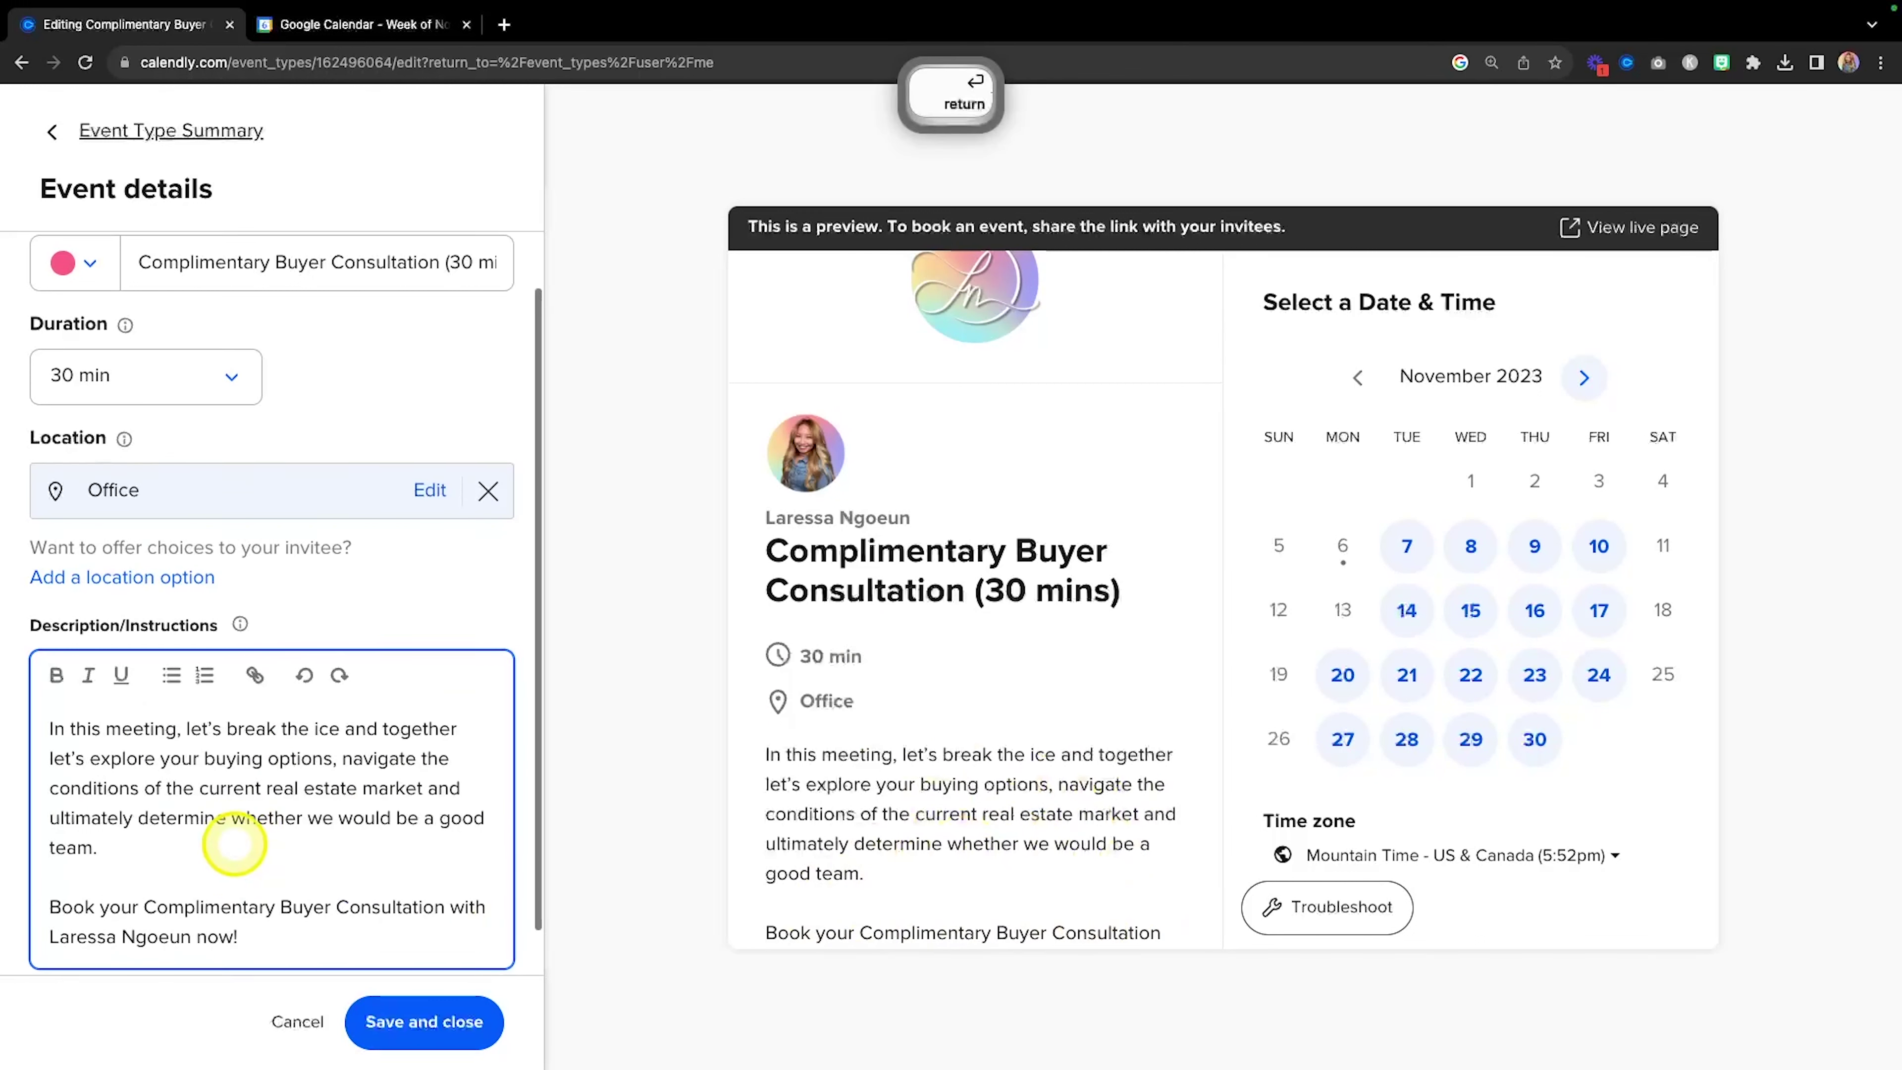
{"action": "scroll", "coordinate": [234, 845], "scroll_direction": "down", "scroll_amount": 1}
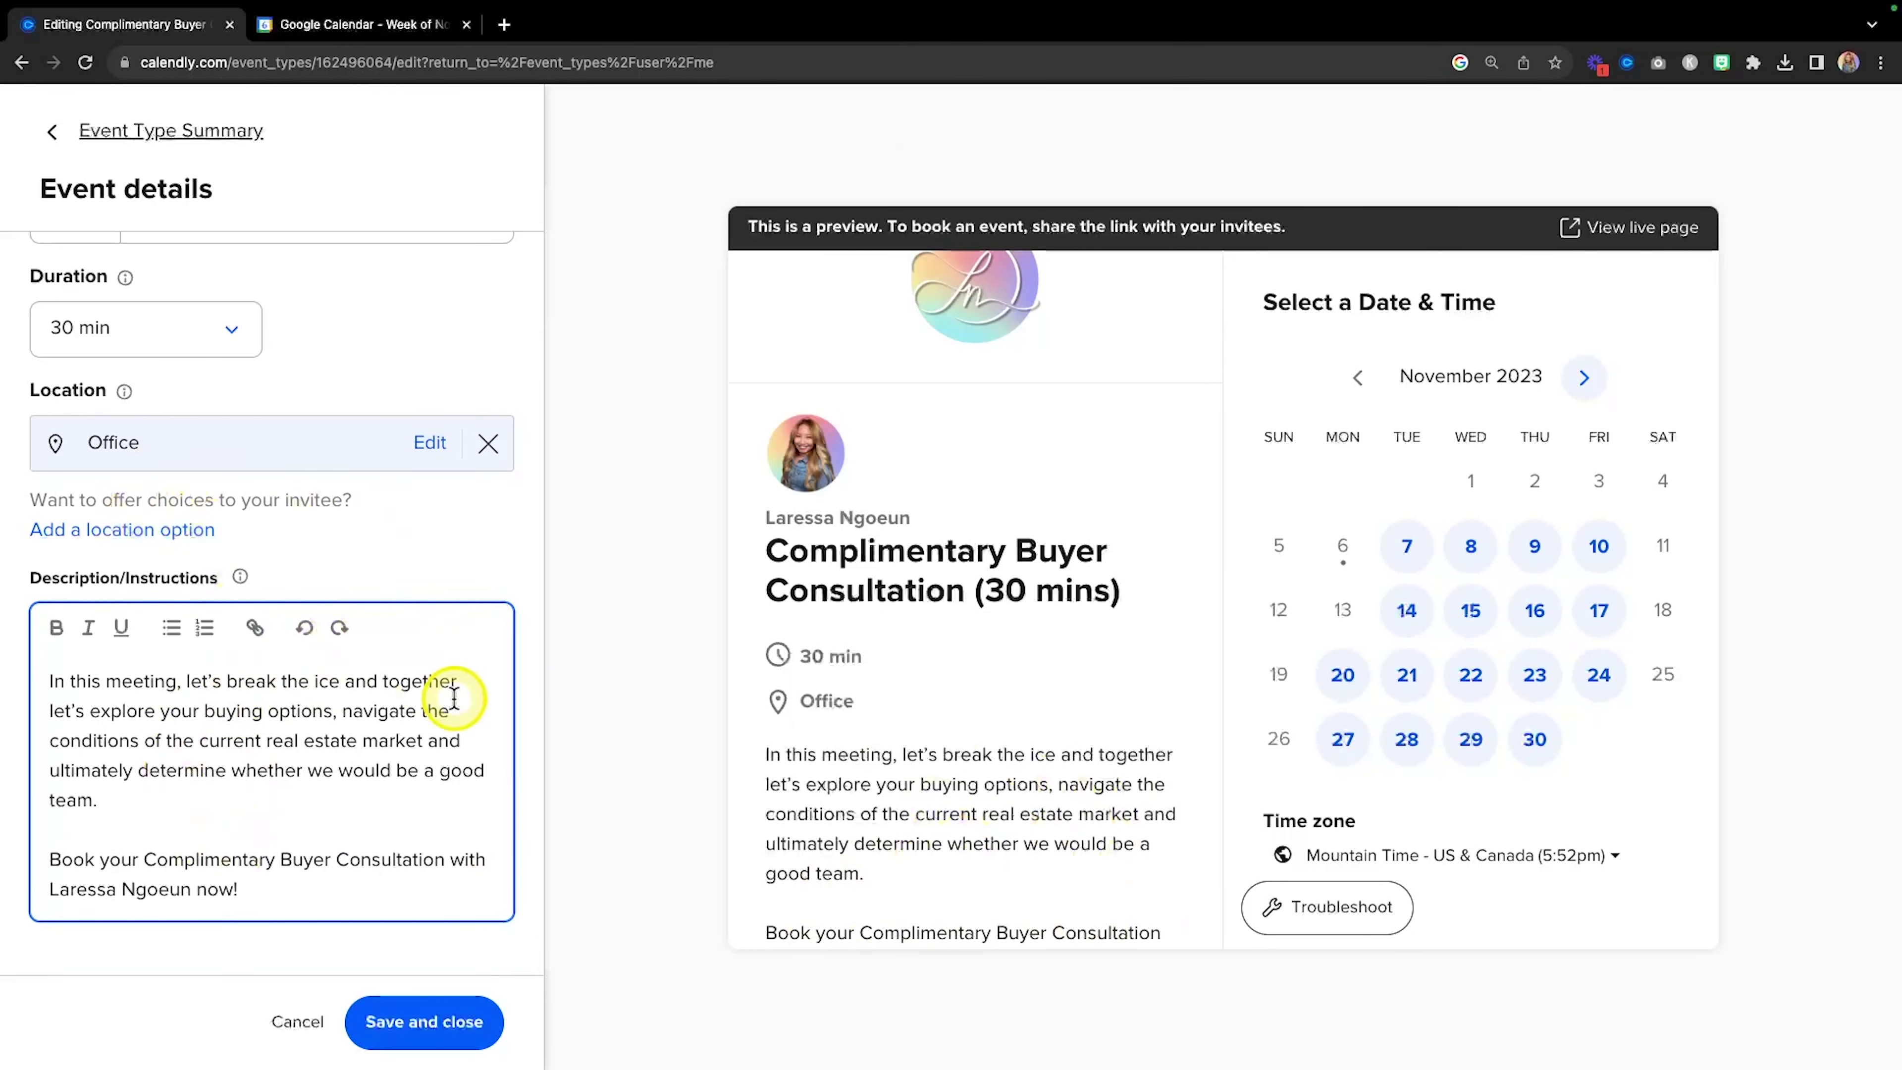
{"action": "scroll", "coordinate": [1165, 655], "scroll_direction": "down", "scroll_amount": 1}
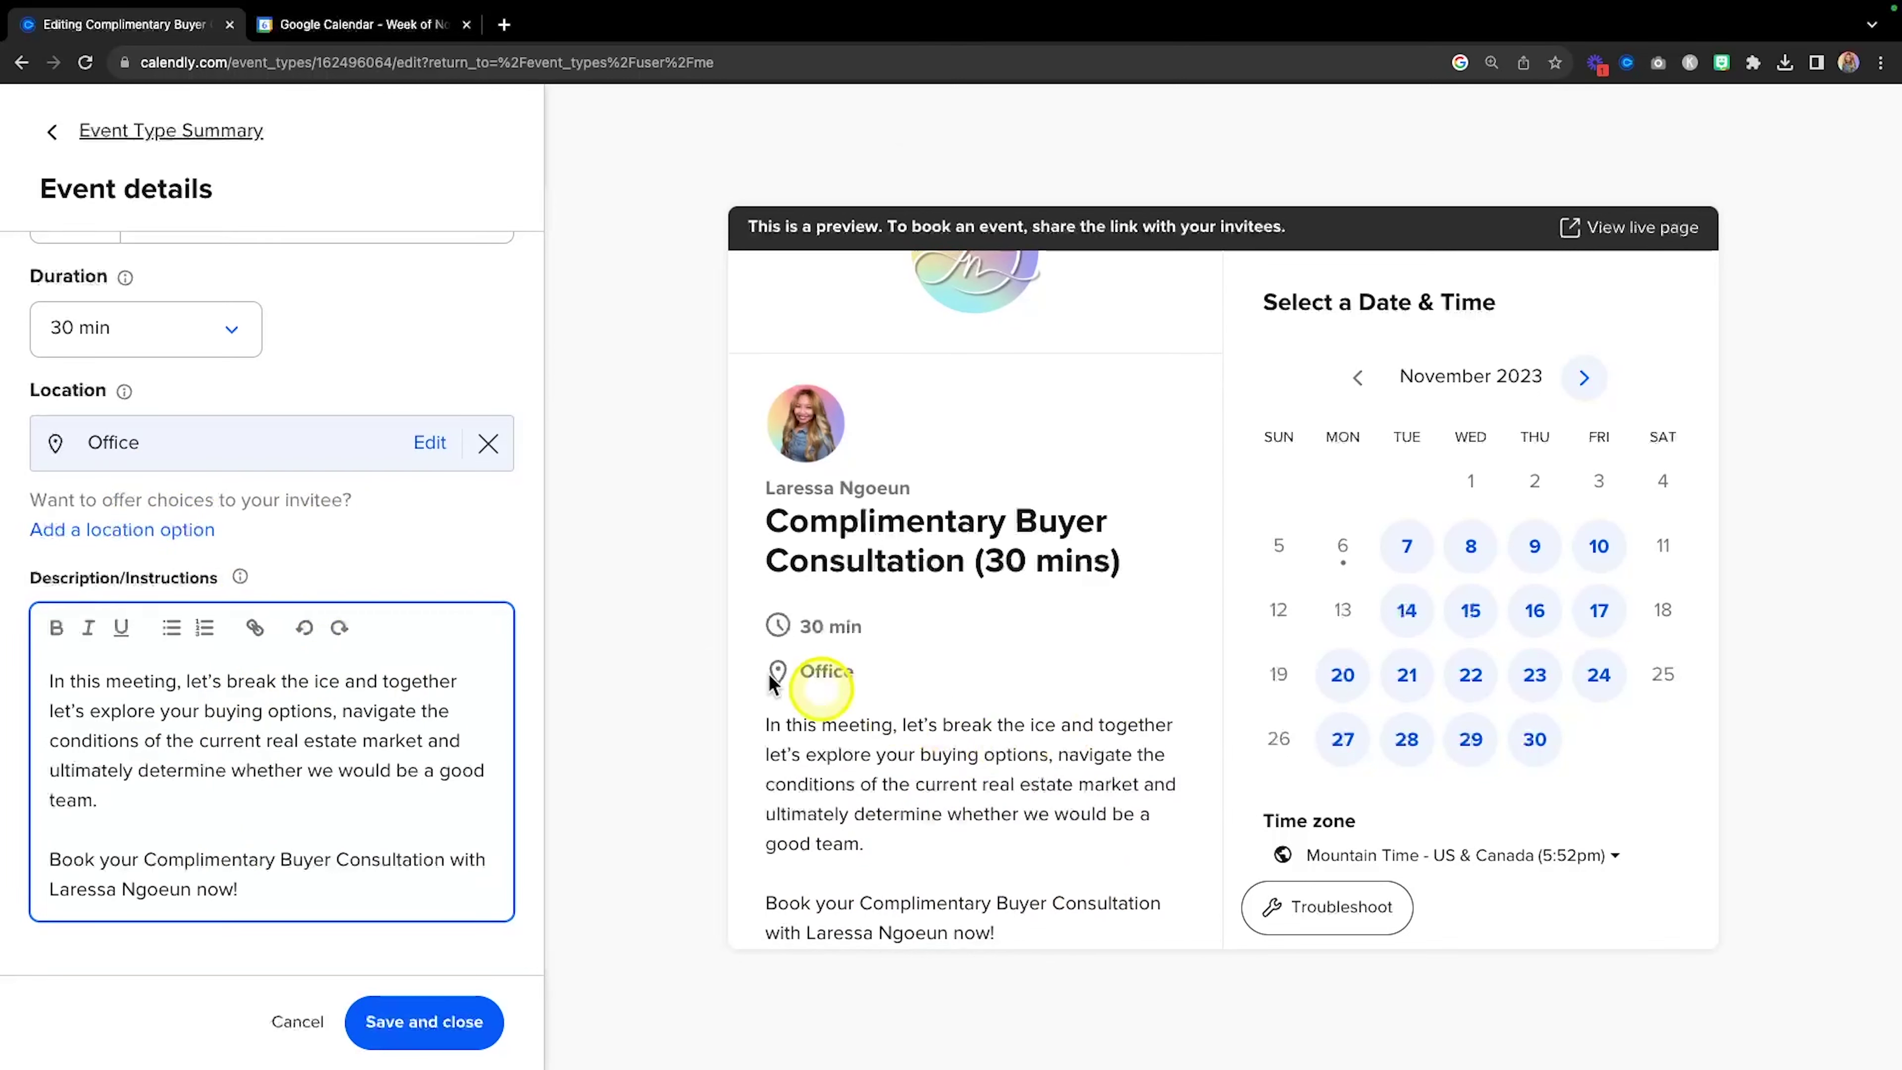
{"action": "scroll", "coordinate": [382, 850], "scroll_direction": "down", "scroll_amount": 1}
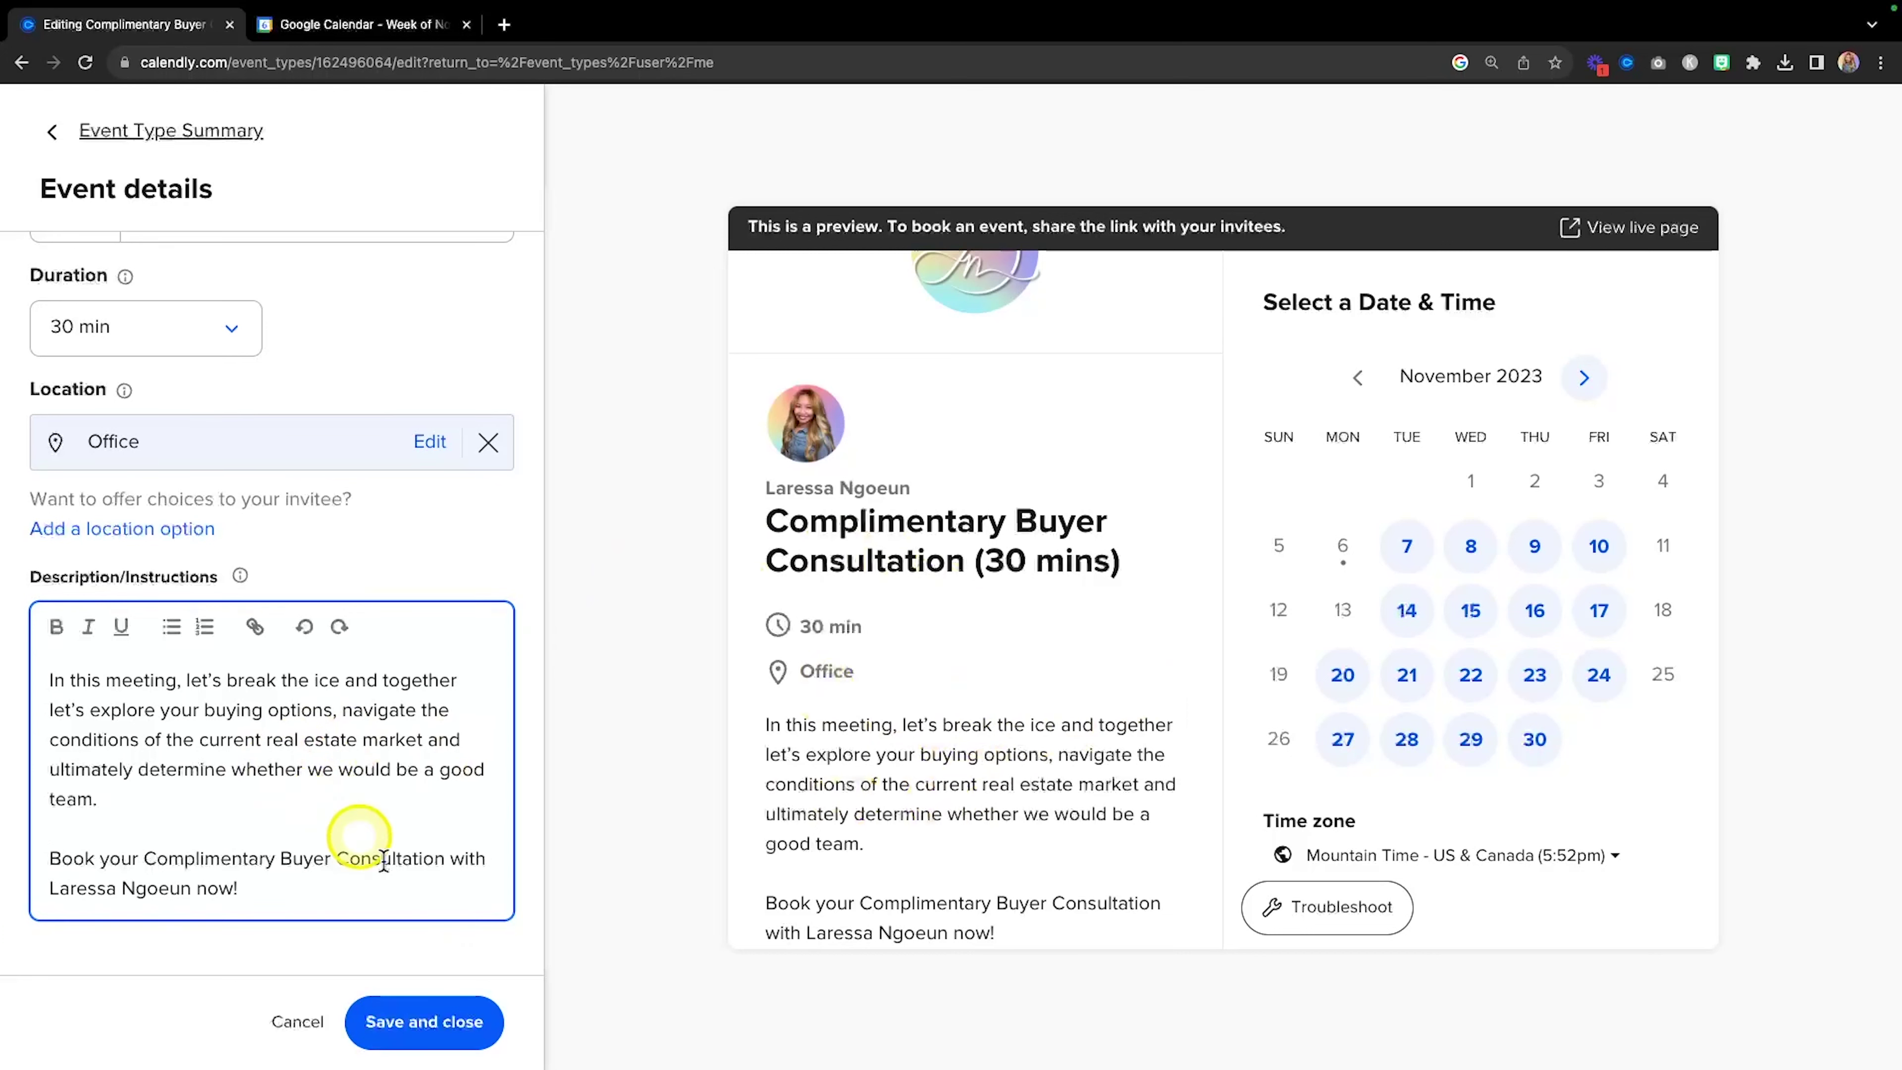
{"action": "left_click", "coordinate": [410, 1038]}
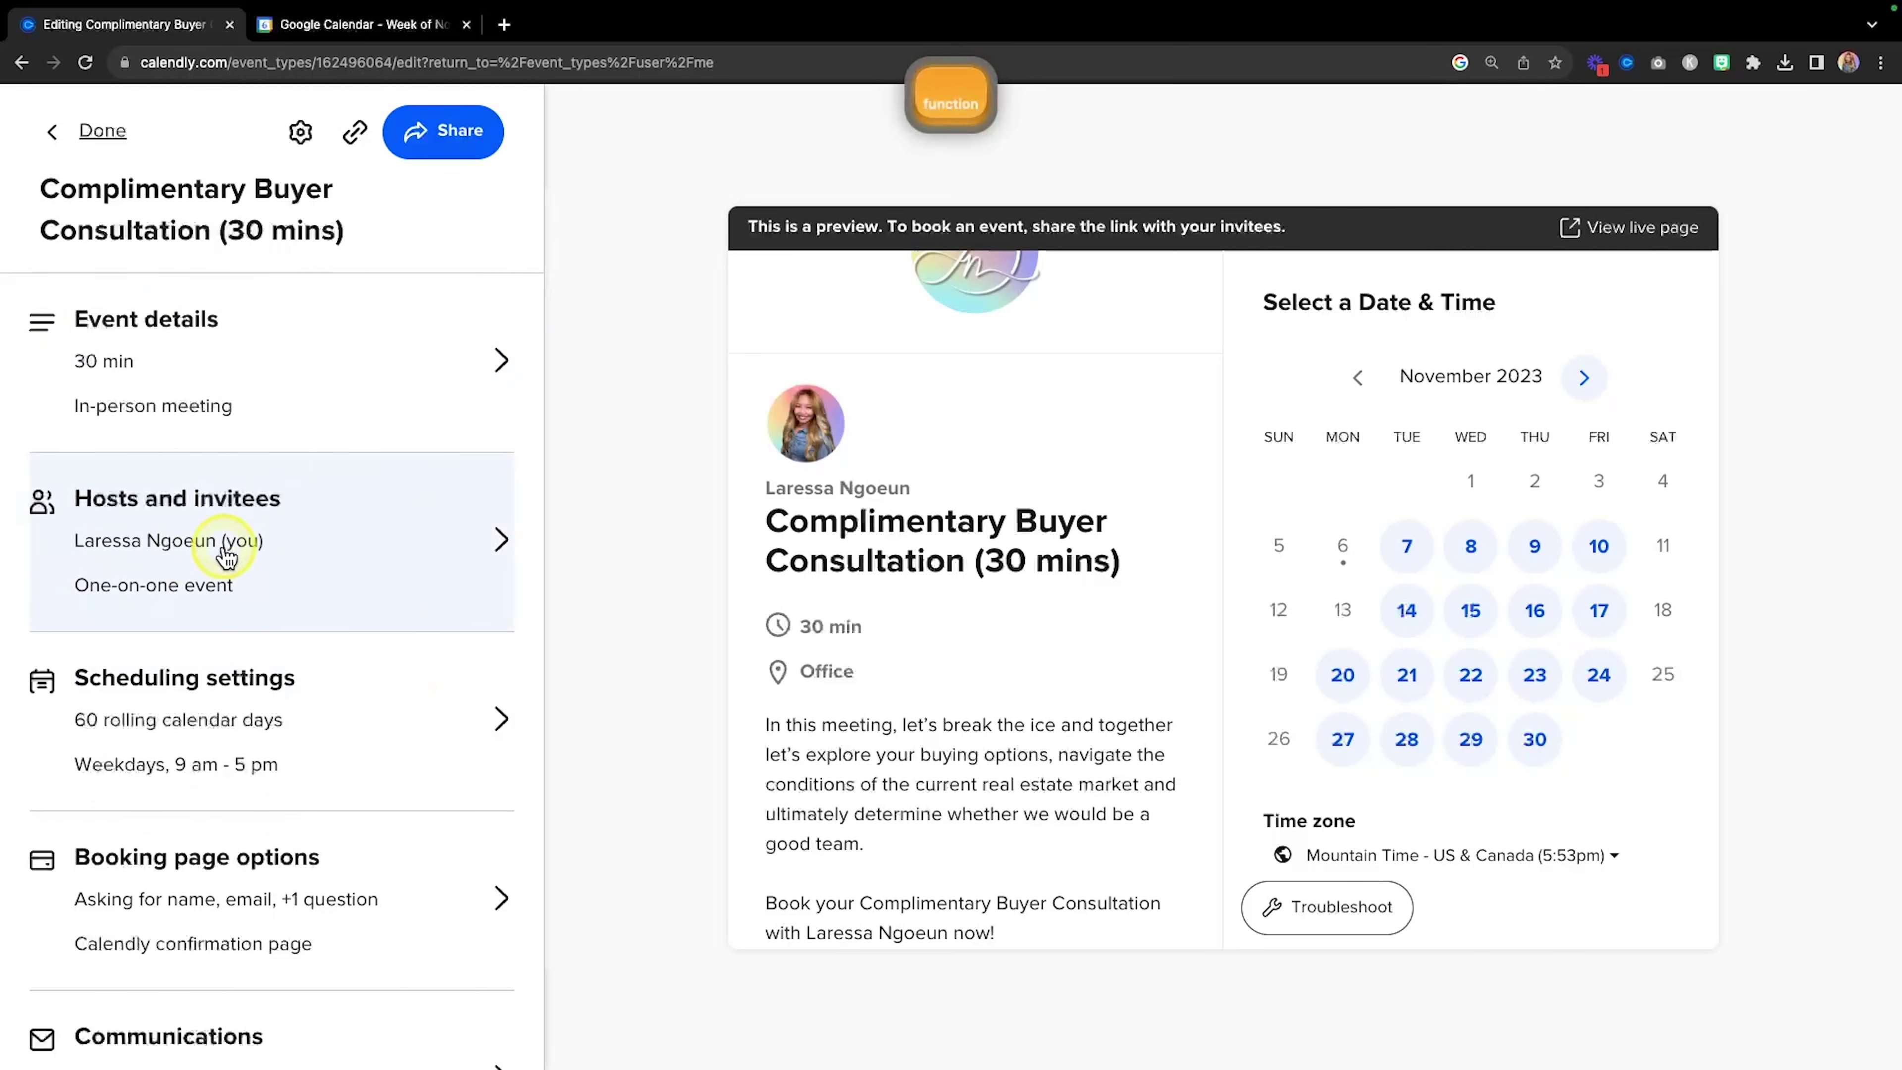
Toggle 'Allow invitees to add guests' off and back on, save, and open Scheduling settings.
{"action": "left_click", "coordinate": [339, 554]}
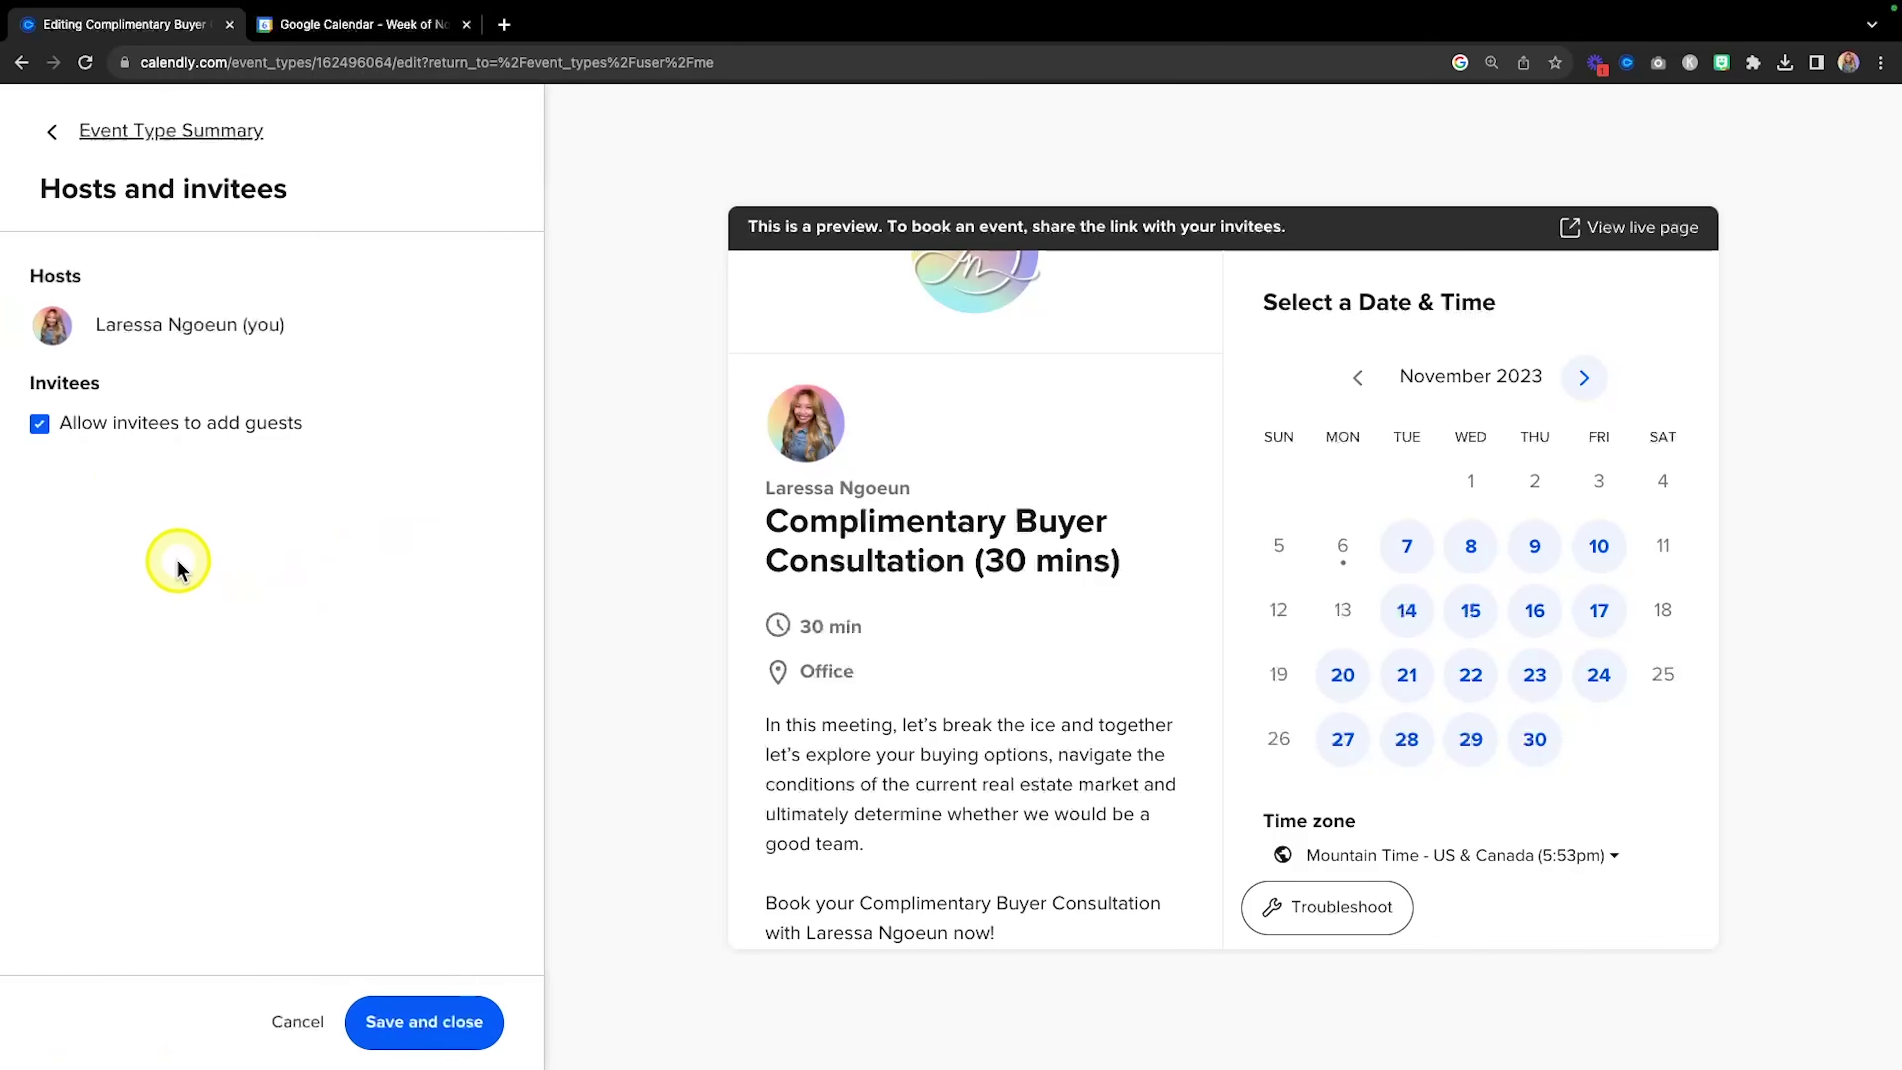
{"action": "key", "text": "fn"}
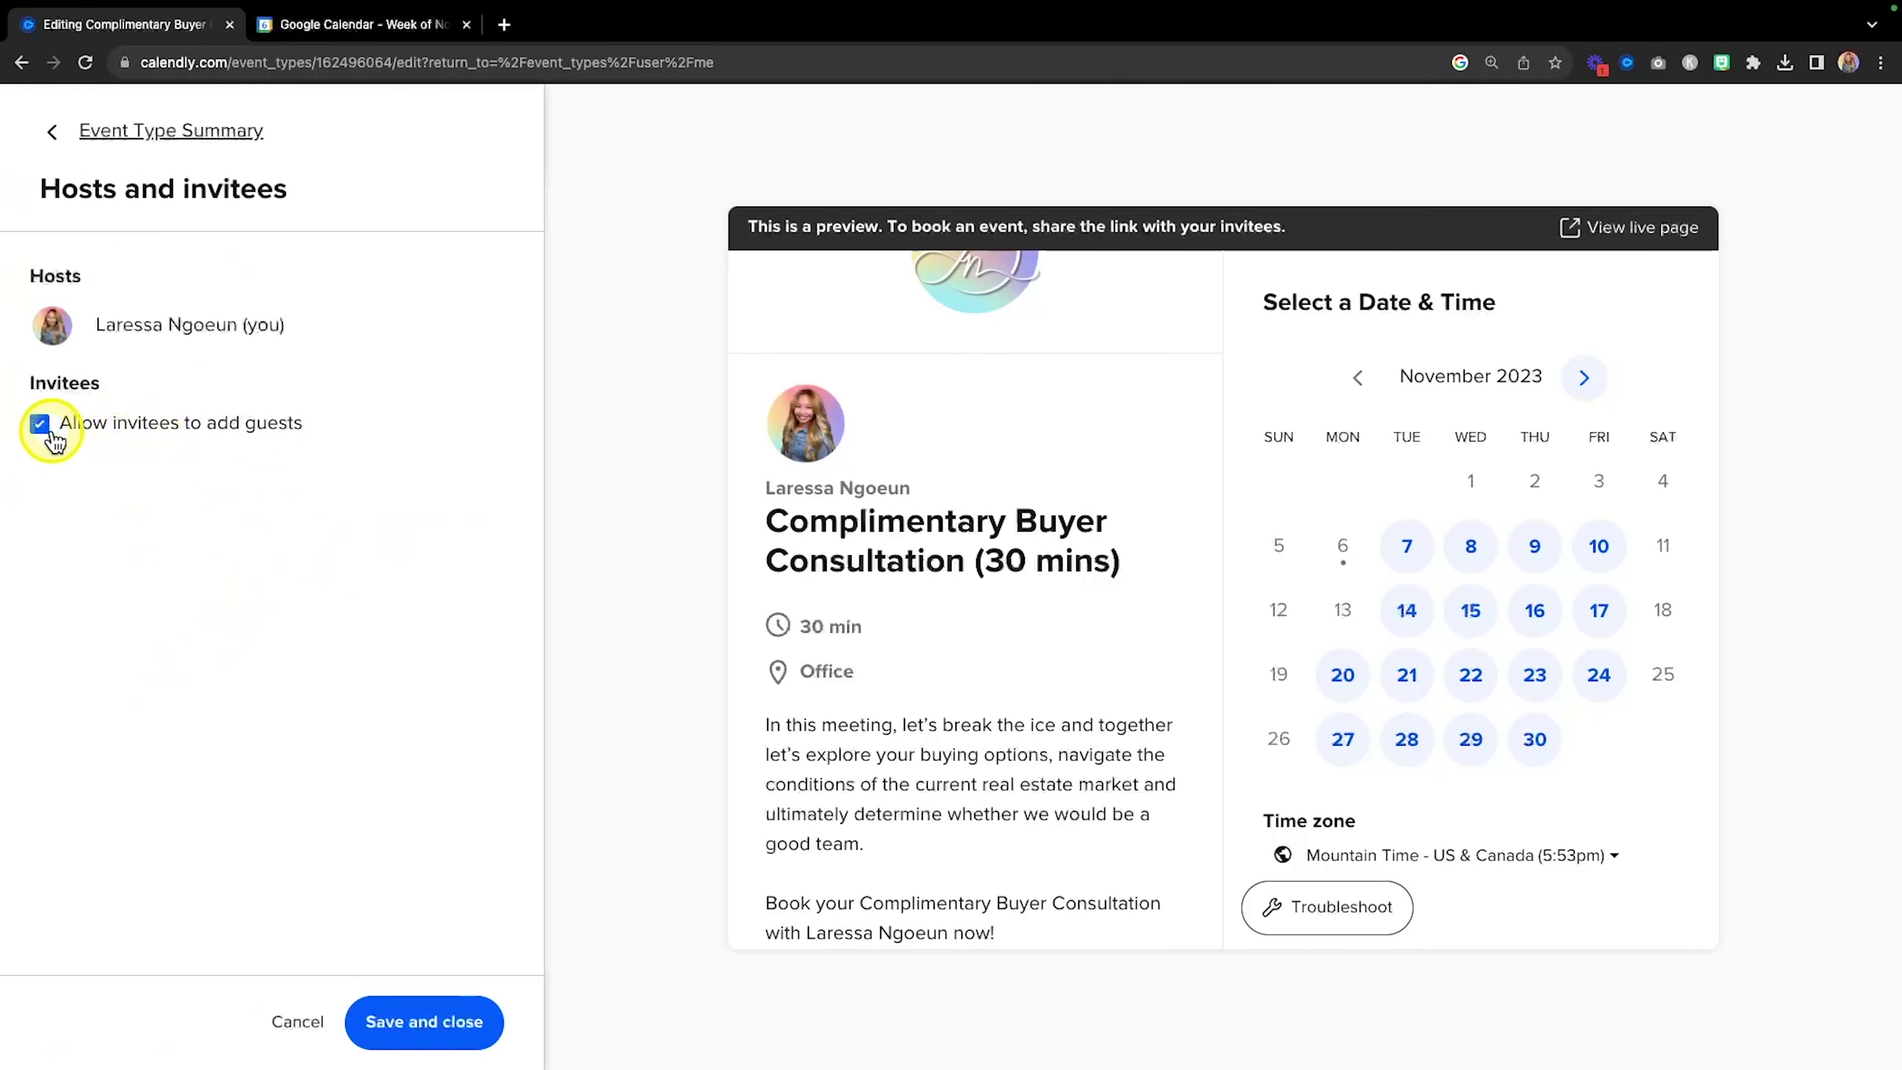
{"action": "left_click", "coordinate": [40, 426]}
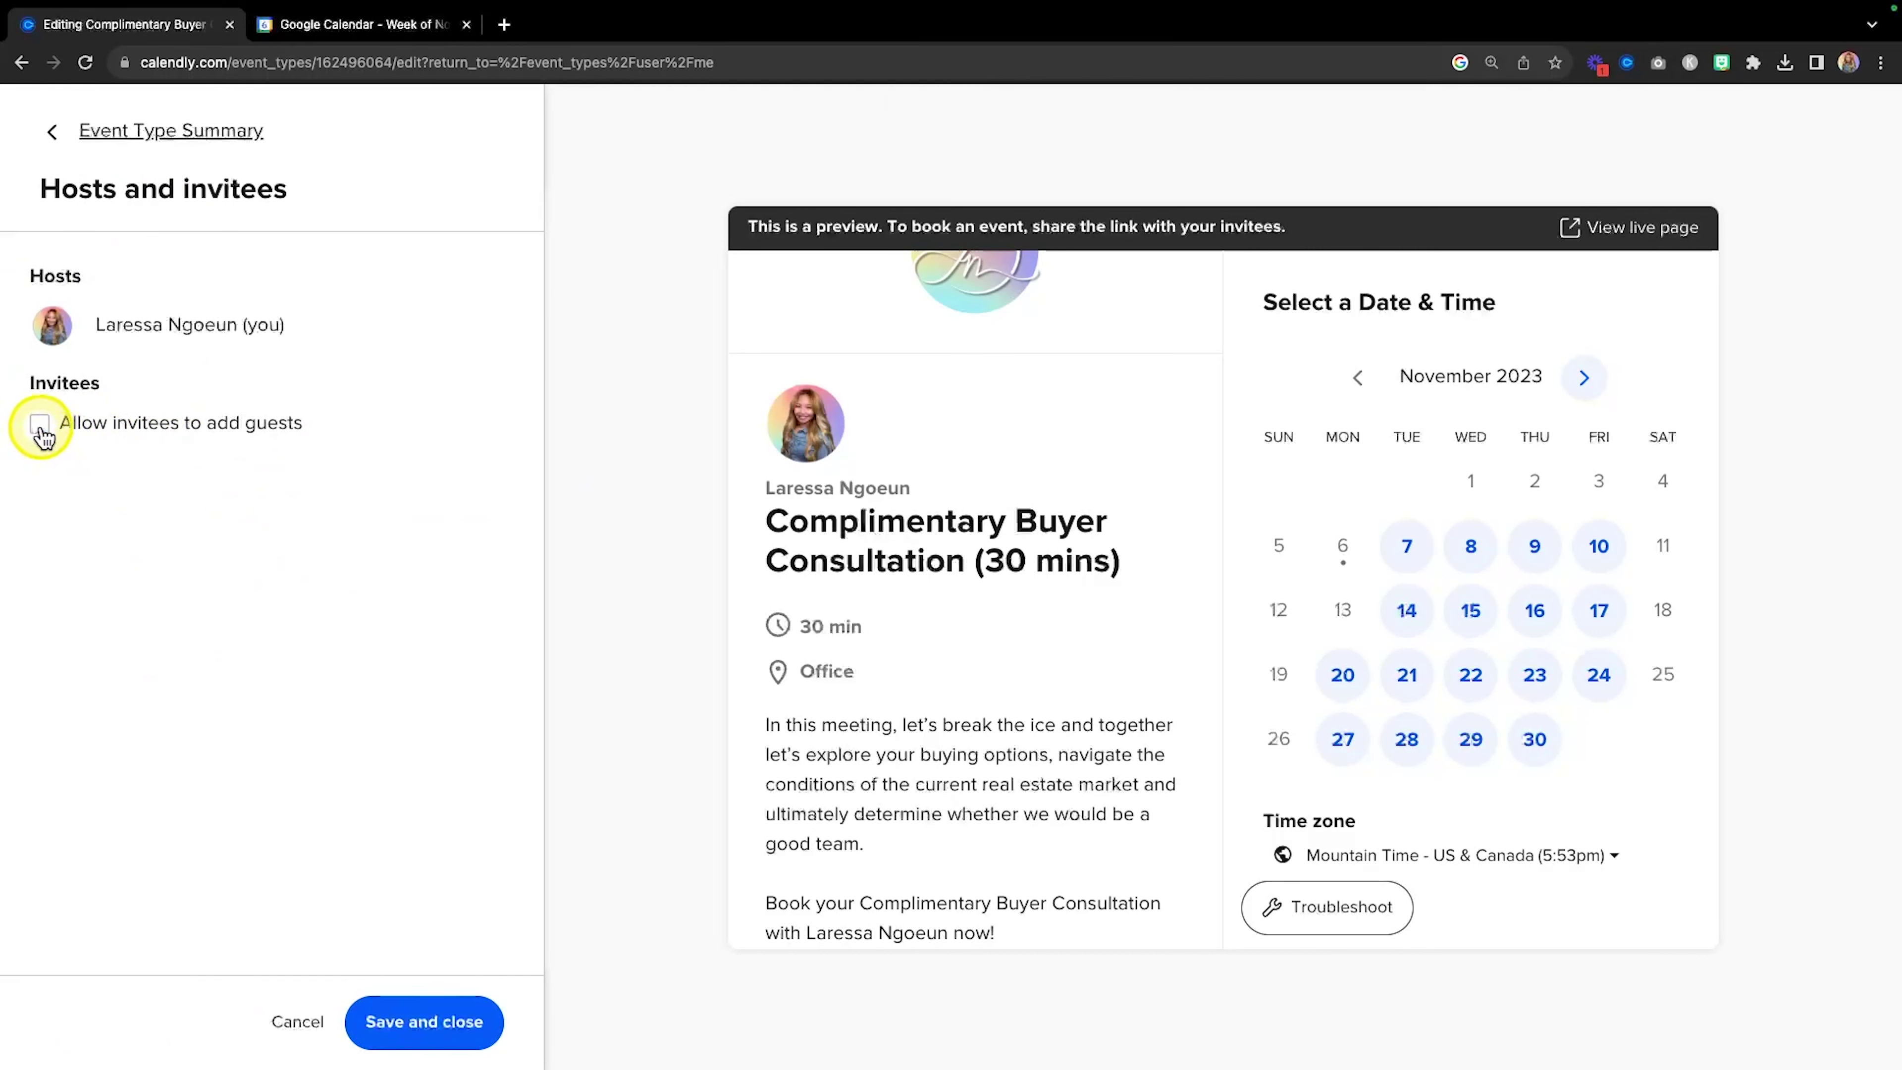
{"action": "left_click", "coordinate": [40, 425]}
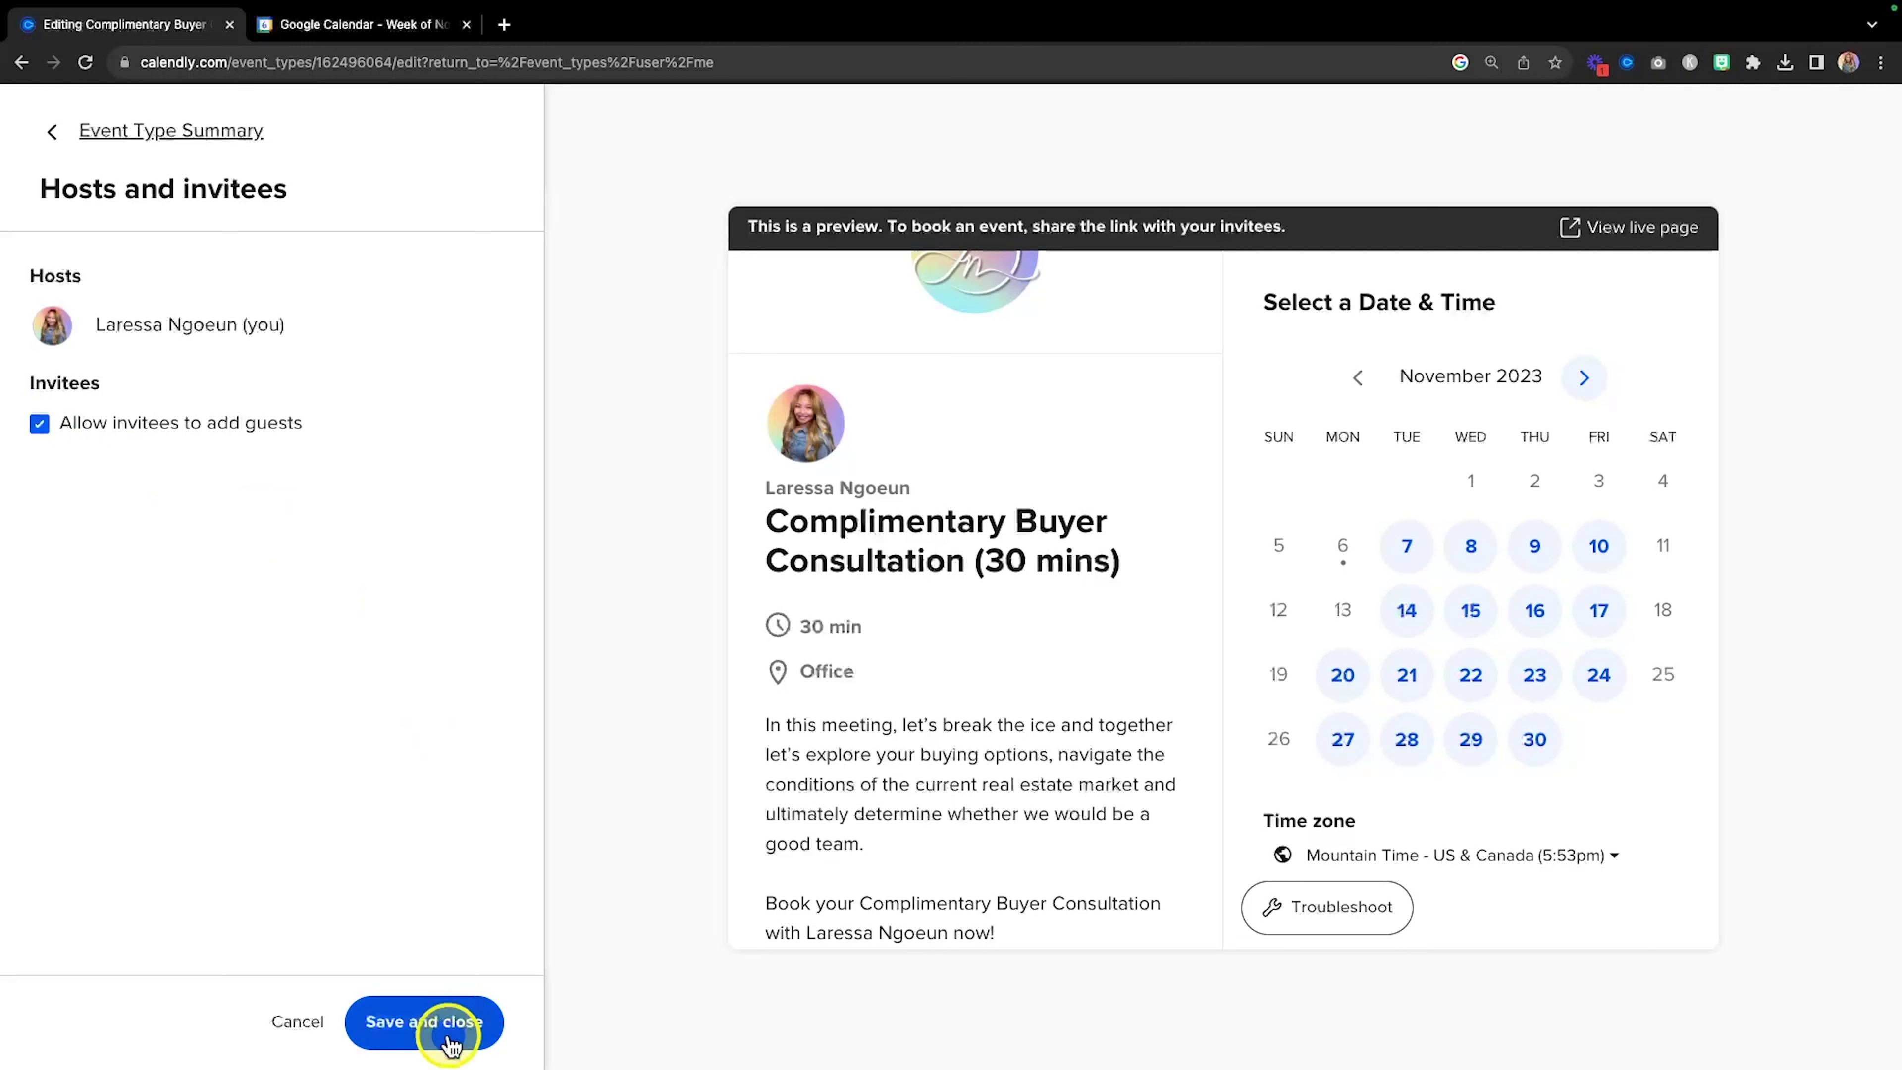
{"action": "left_click", "coordinate": [423, 1022]}
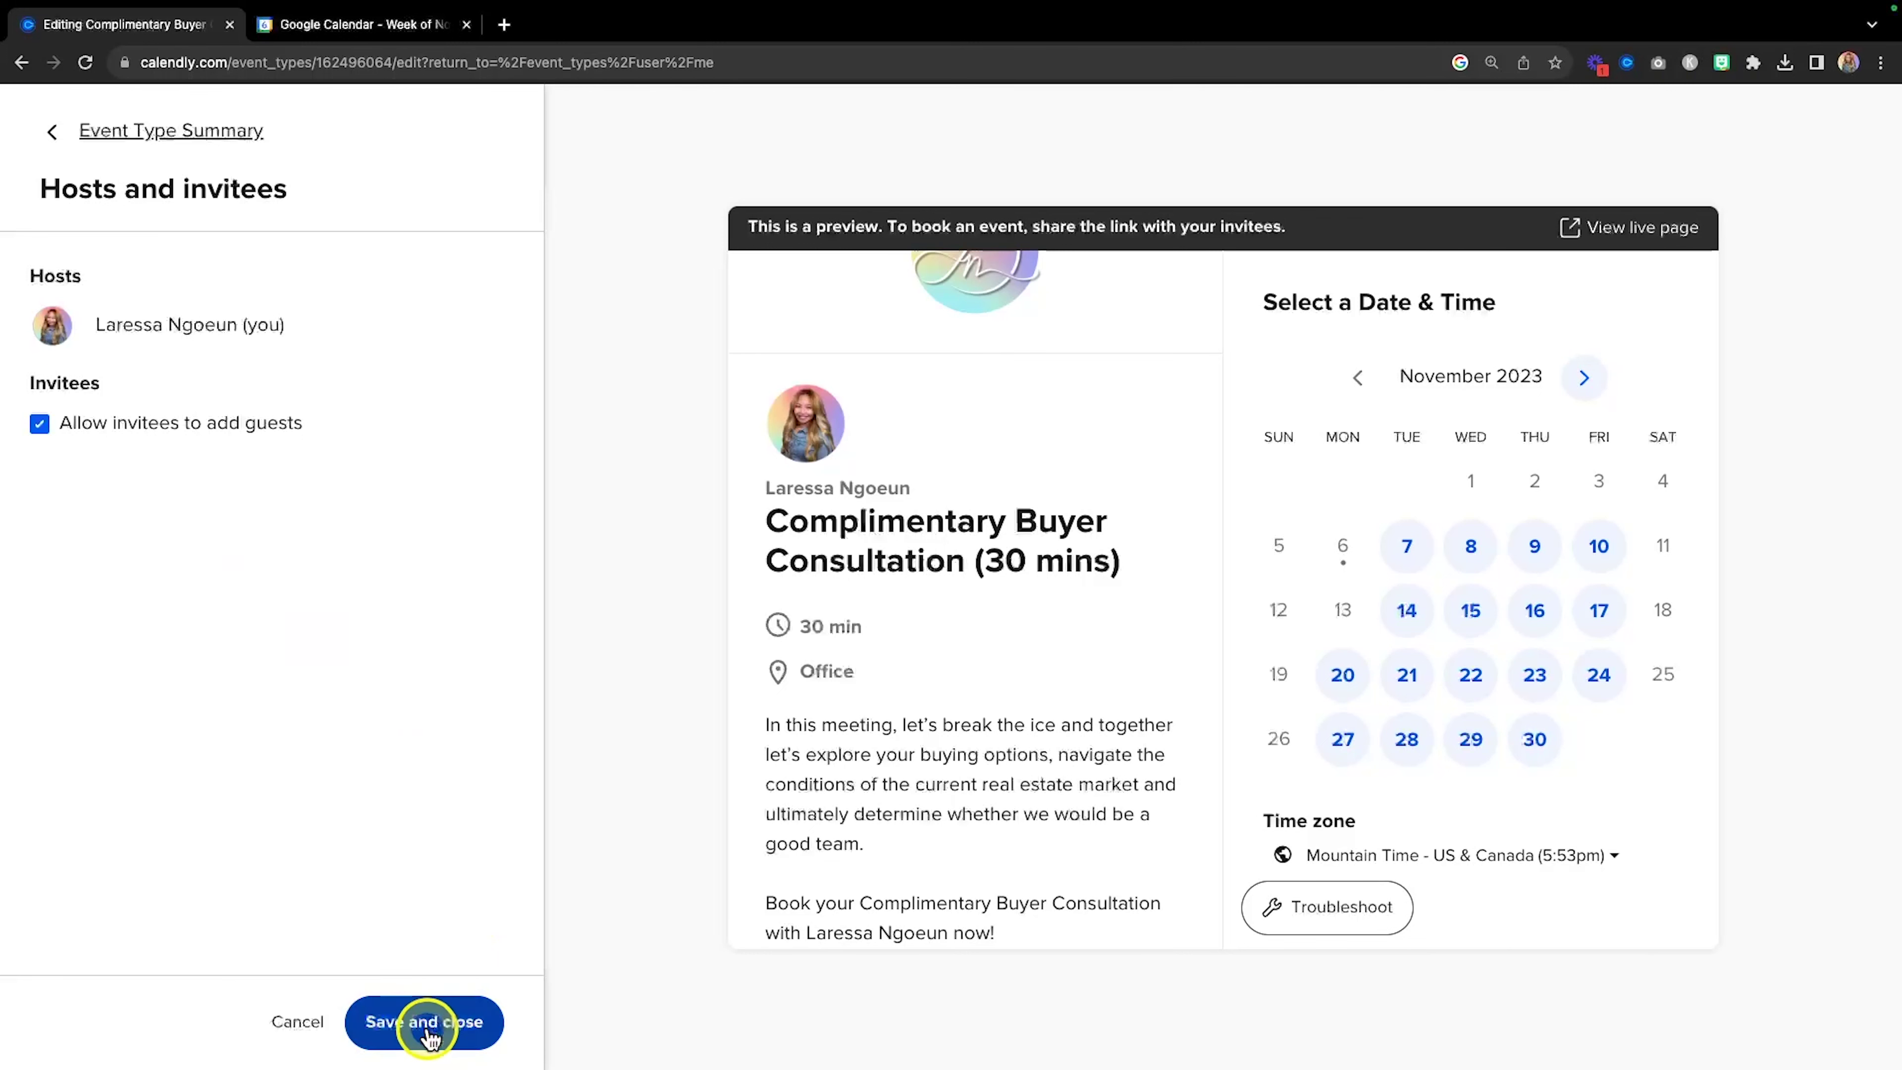
{"action": "scroll", "coordinate": [434, 635], "scroll_direction": "down", "scroll_amount": 1}
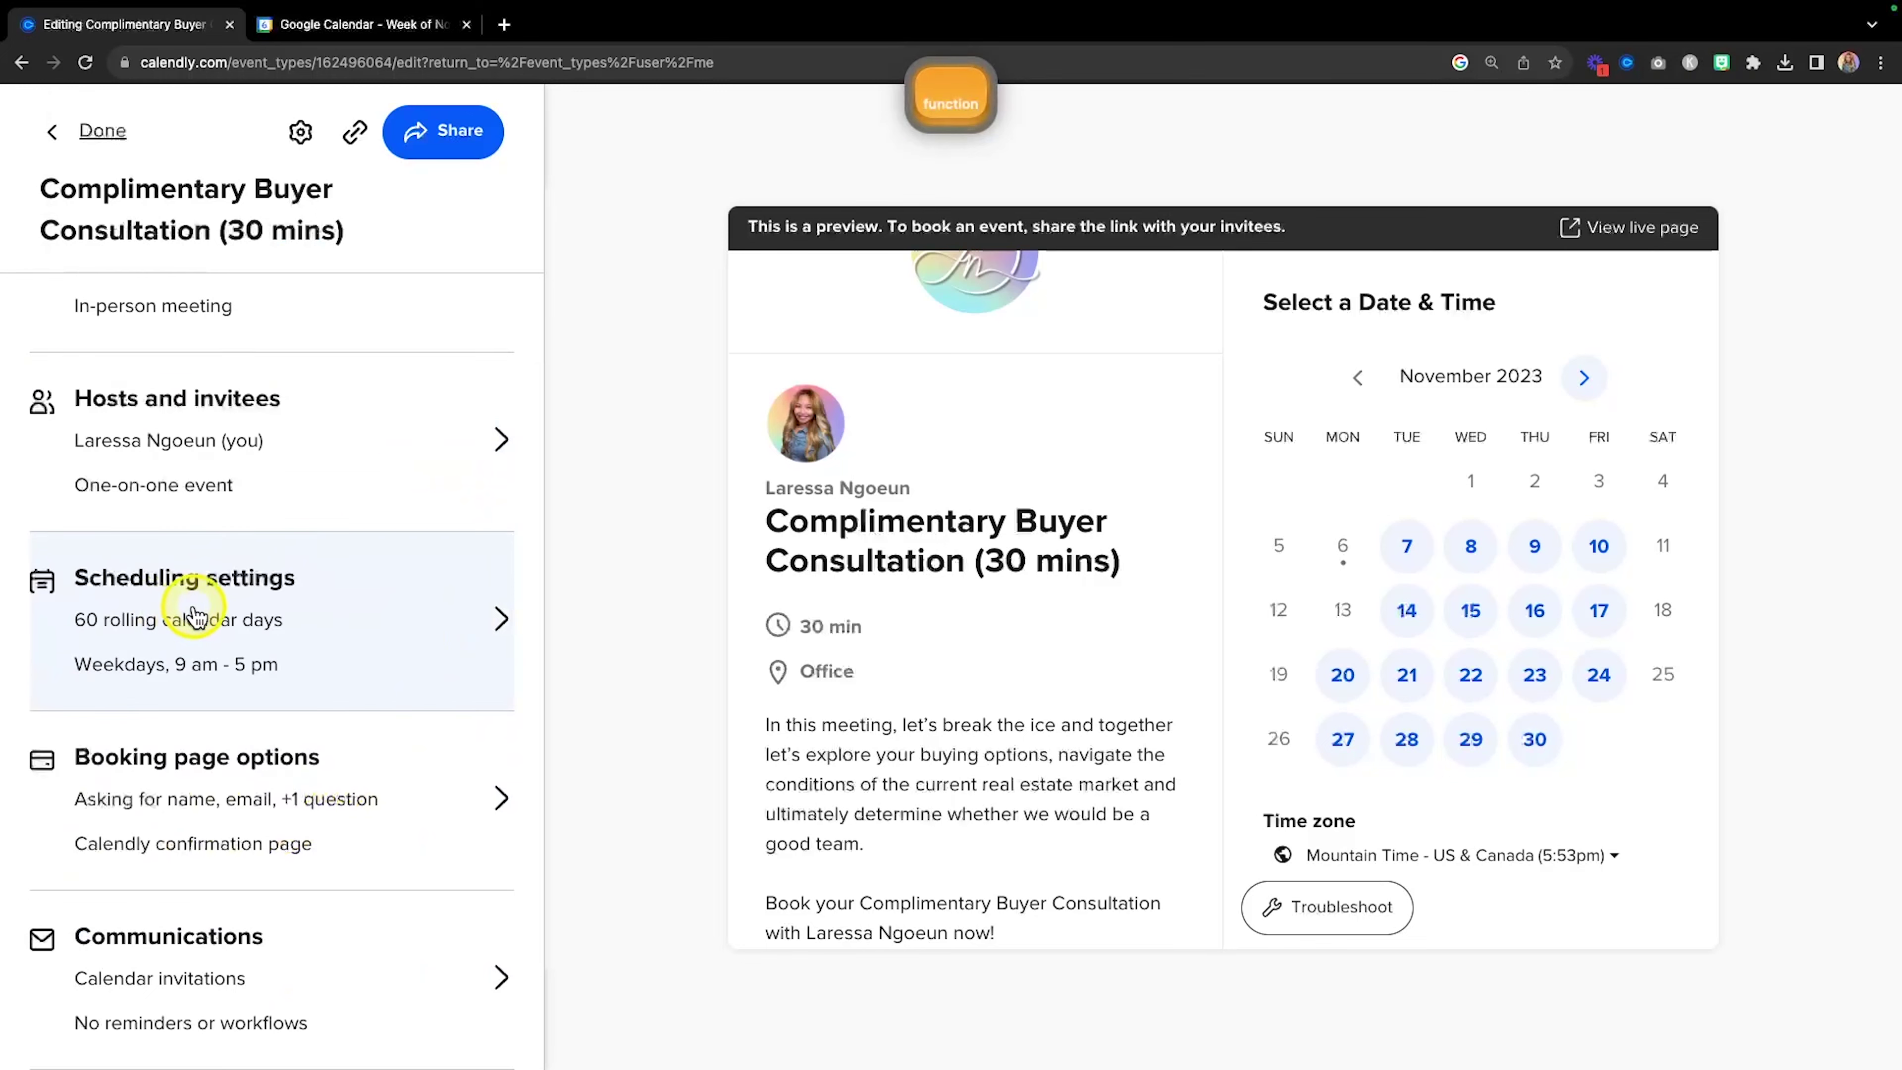
{"action": "left_click", "coordinate": [220, 603]}
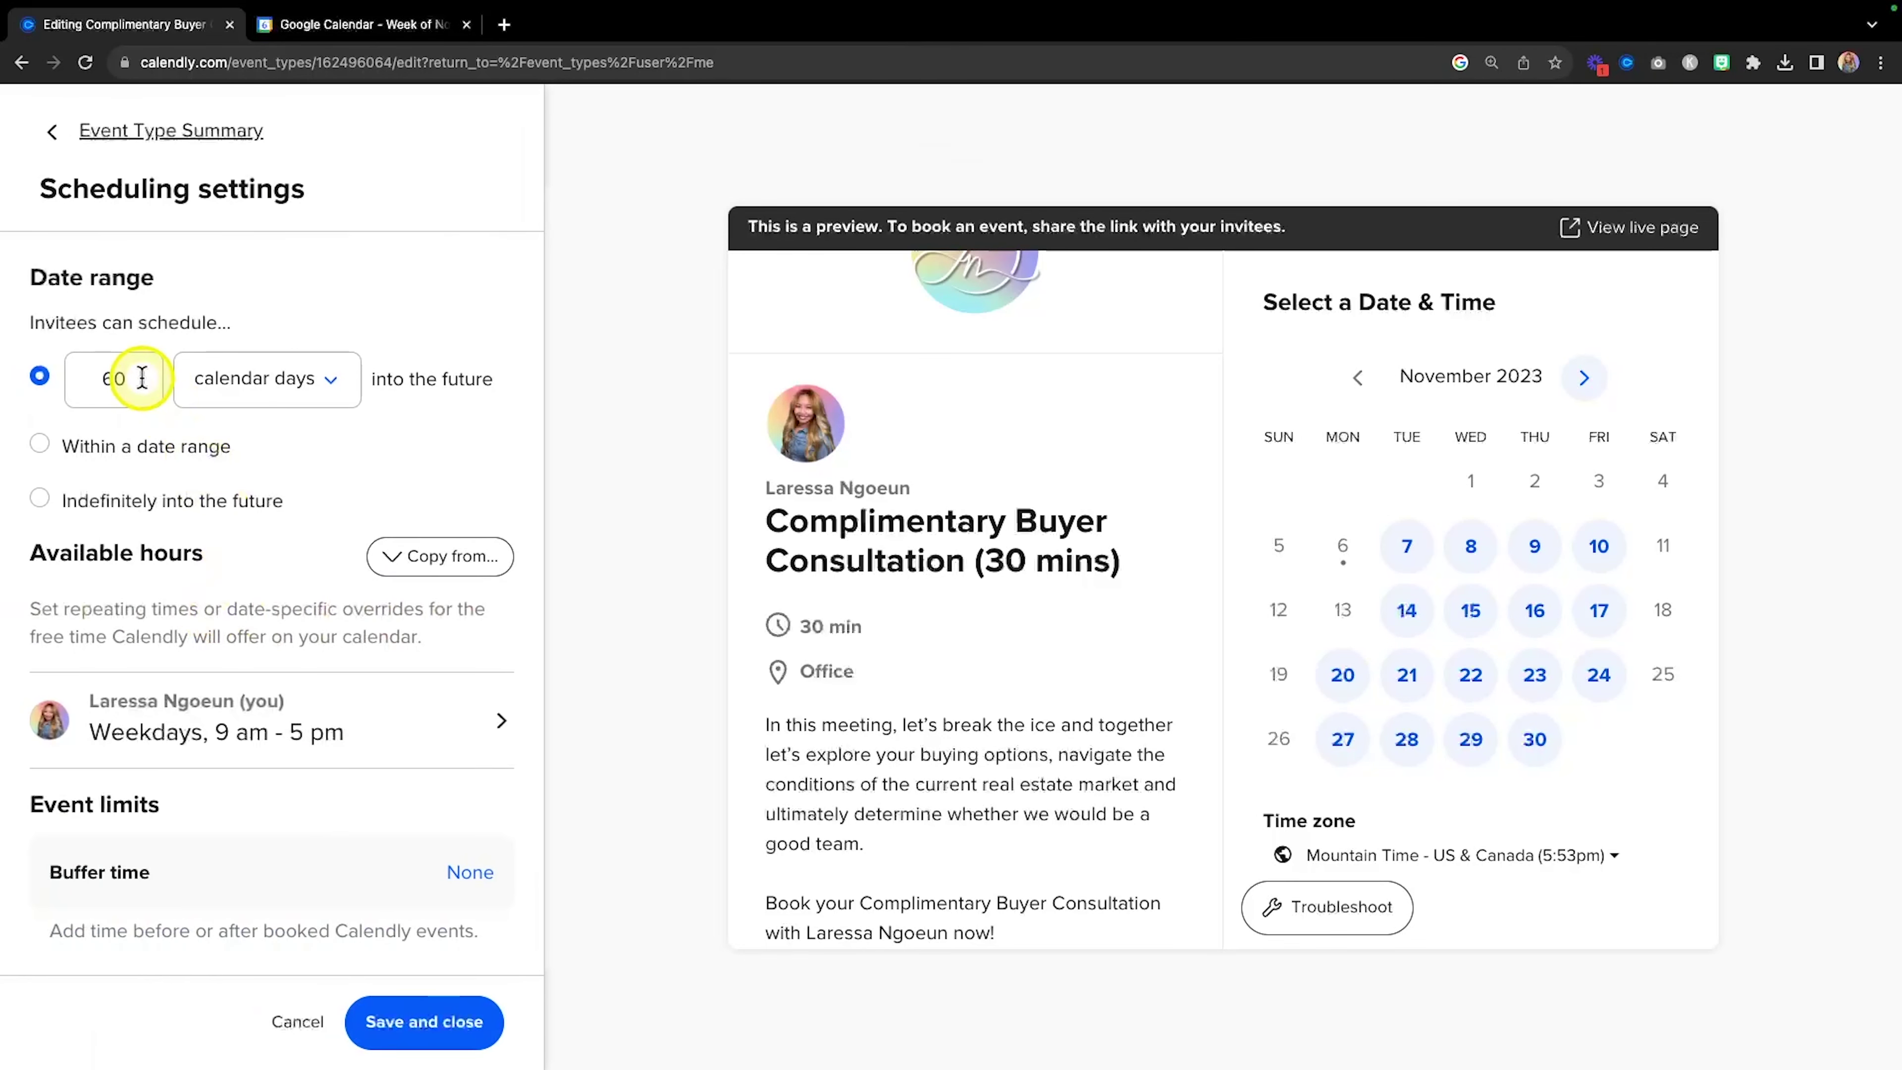
Review the 60-day booking window and the rest of the scheduling settings.
{"action": "left_click_drag", "start_coordinate": [143, 377], "coordinate": [87, 374]}
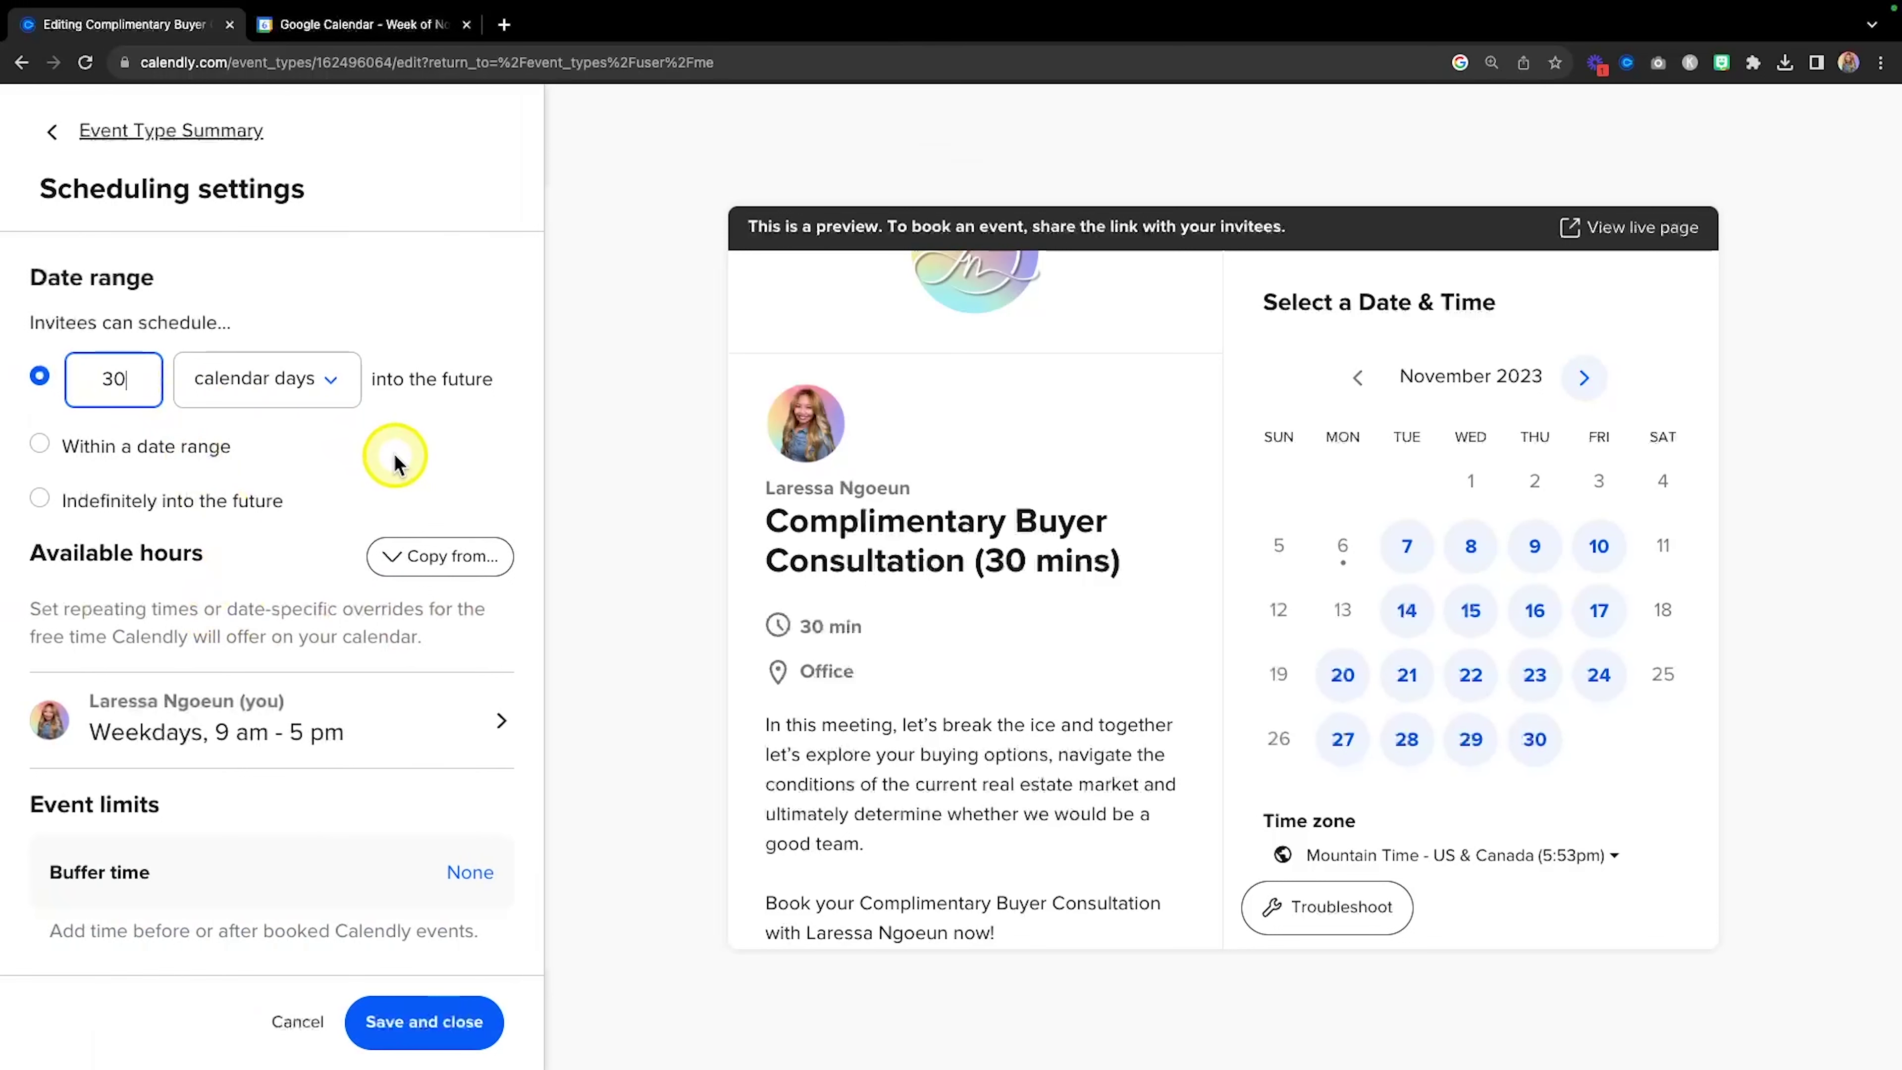
{"action": "scroll", "coordinate": [394, 453], "scroll_direction": "down", "scroll_amount": 1}
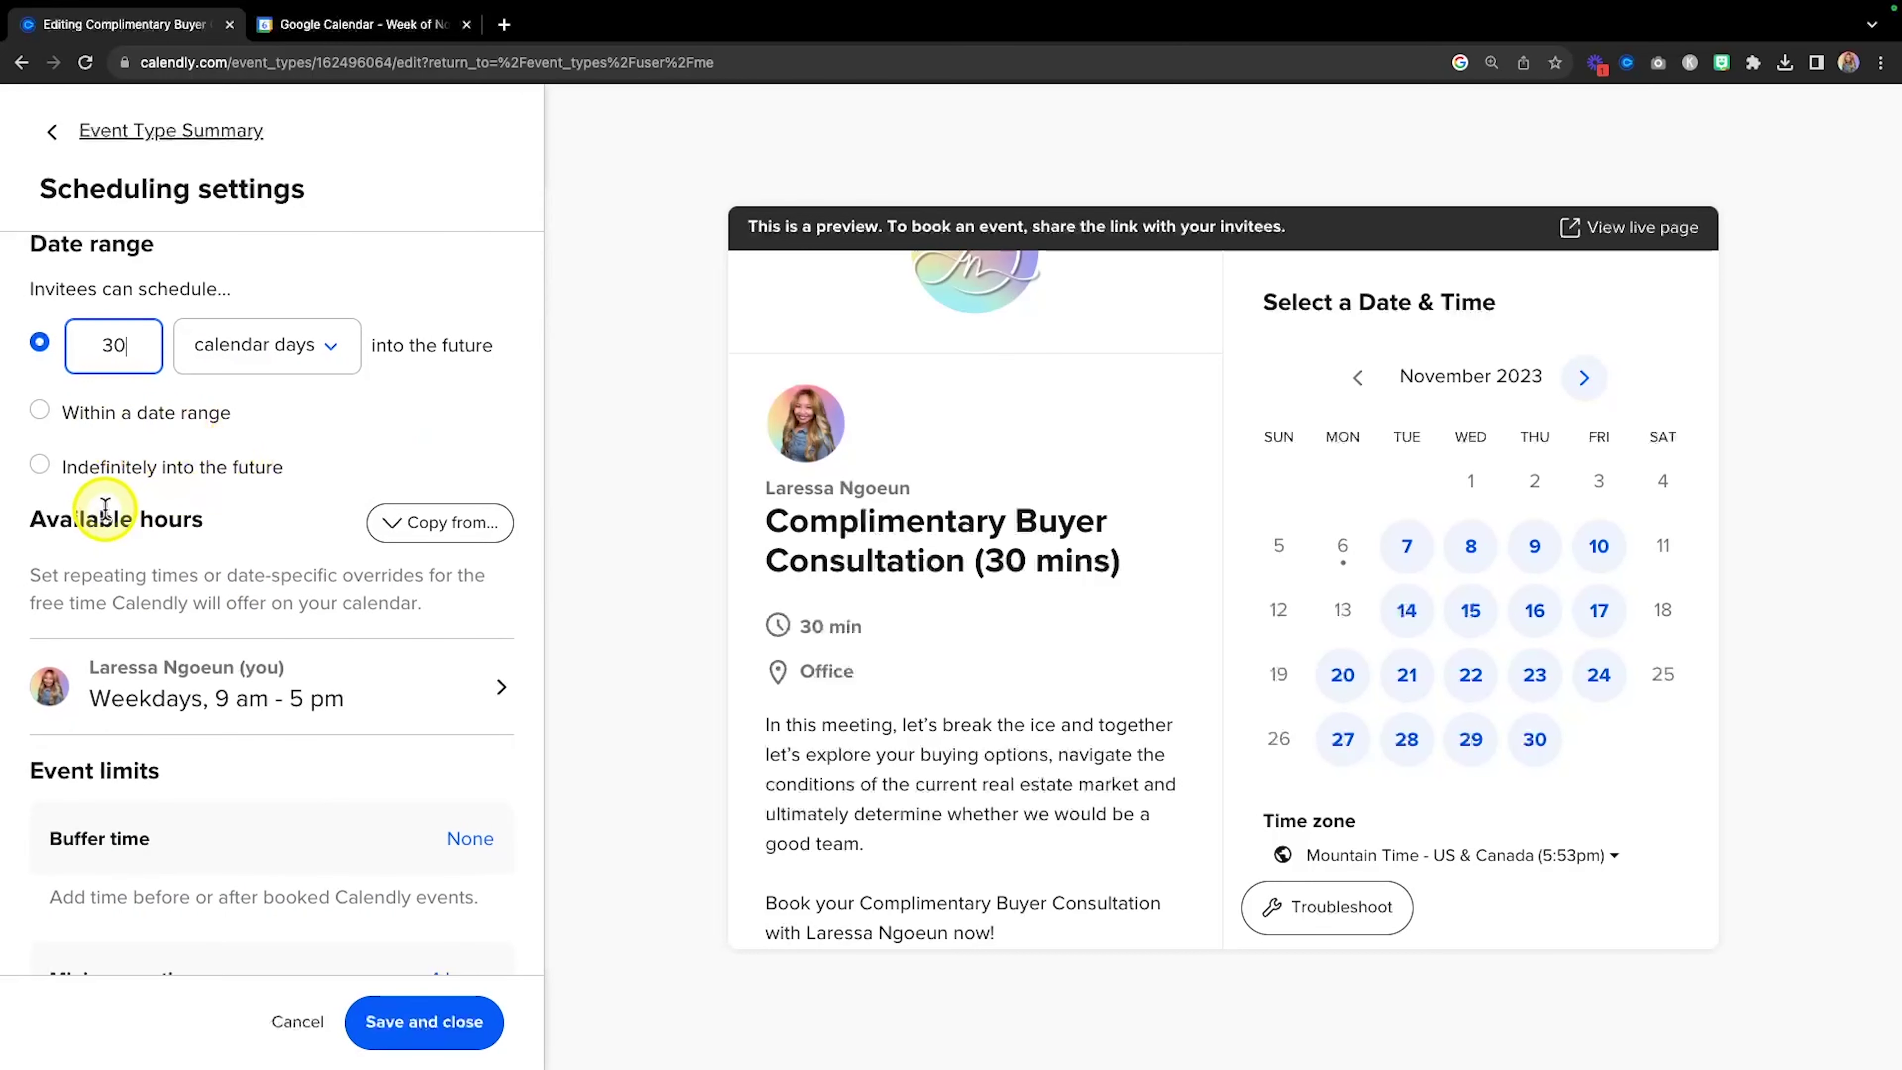
{"action": "scroll", "coordinate": [319, 498], "scroll_direction": "down", "scroll_amount": 1}
{"action": "scroll", "coordinate": [320, 498], "scroll_direction": "up", "scroll_amount": 2}
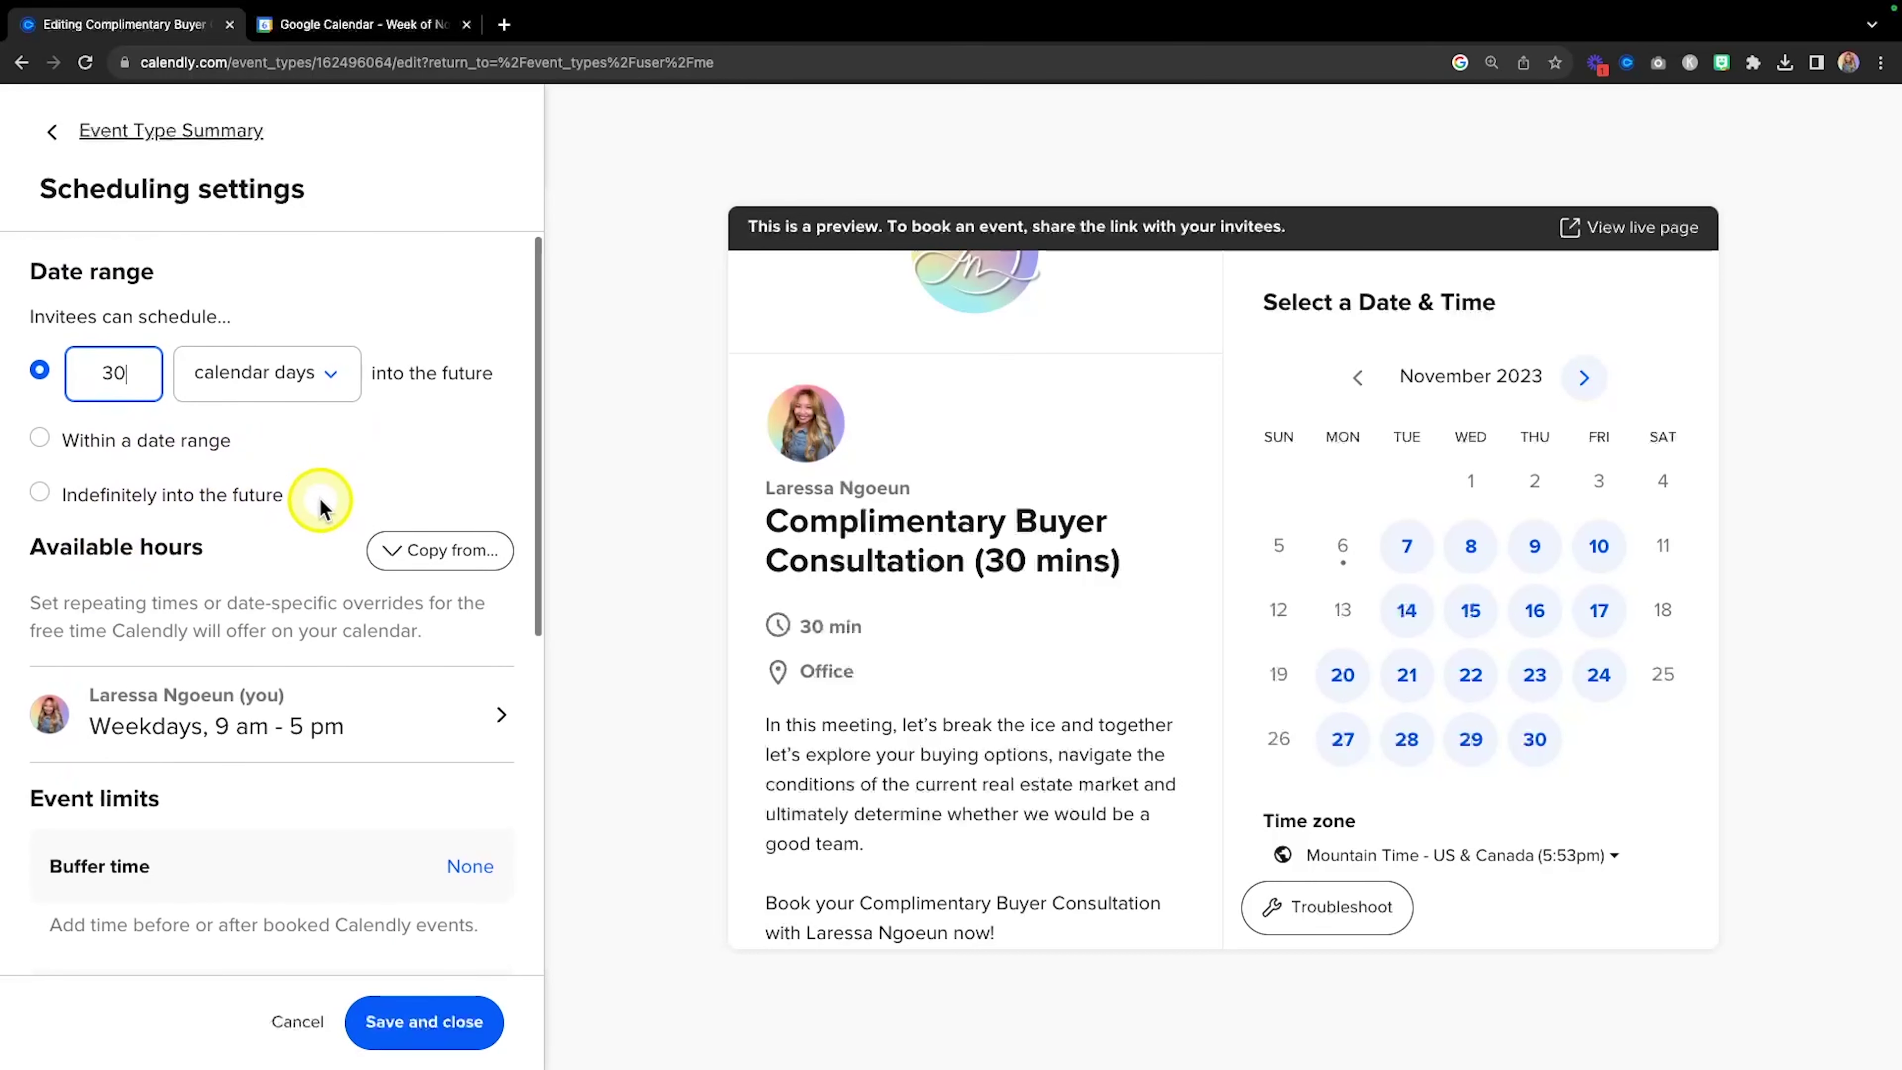
{"action": "scroll", "coordinate": [320, 498], "scroll_direction": "up", "scroll_amount": 1}
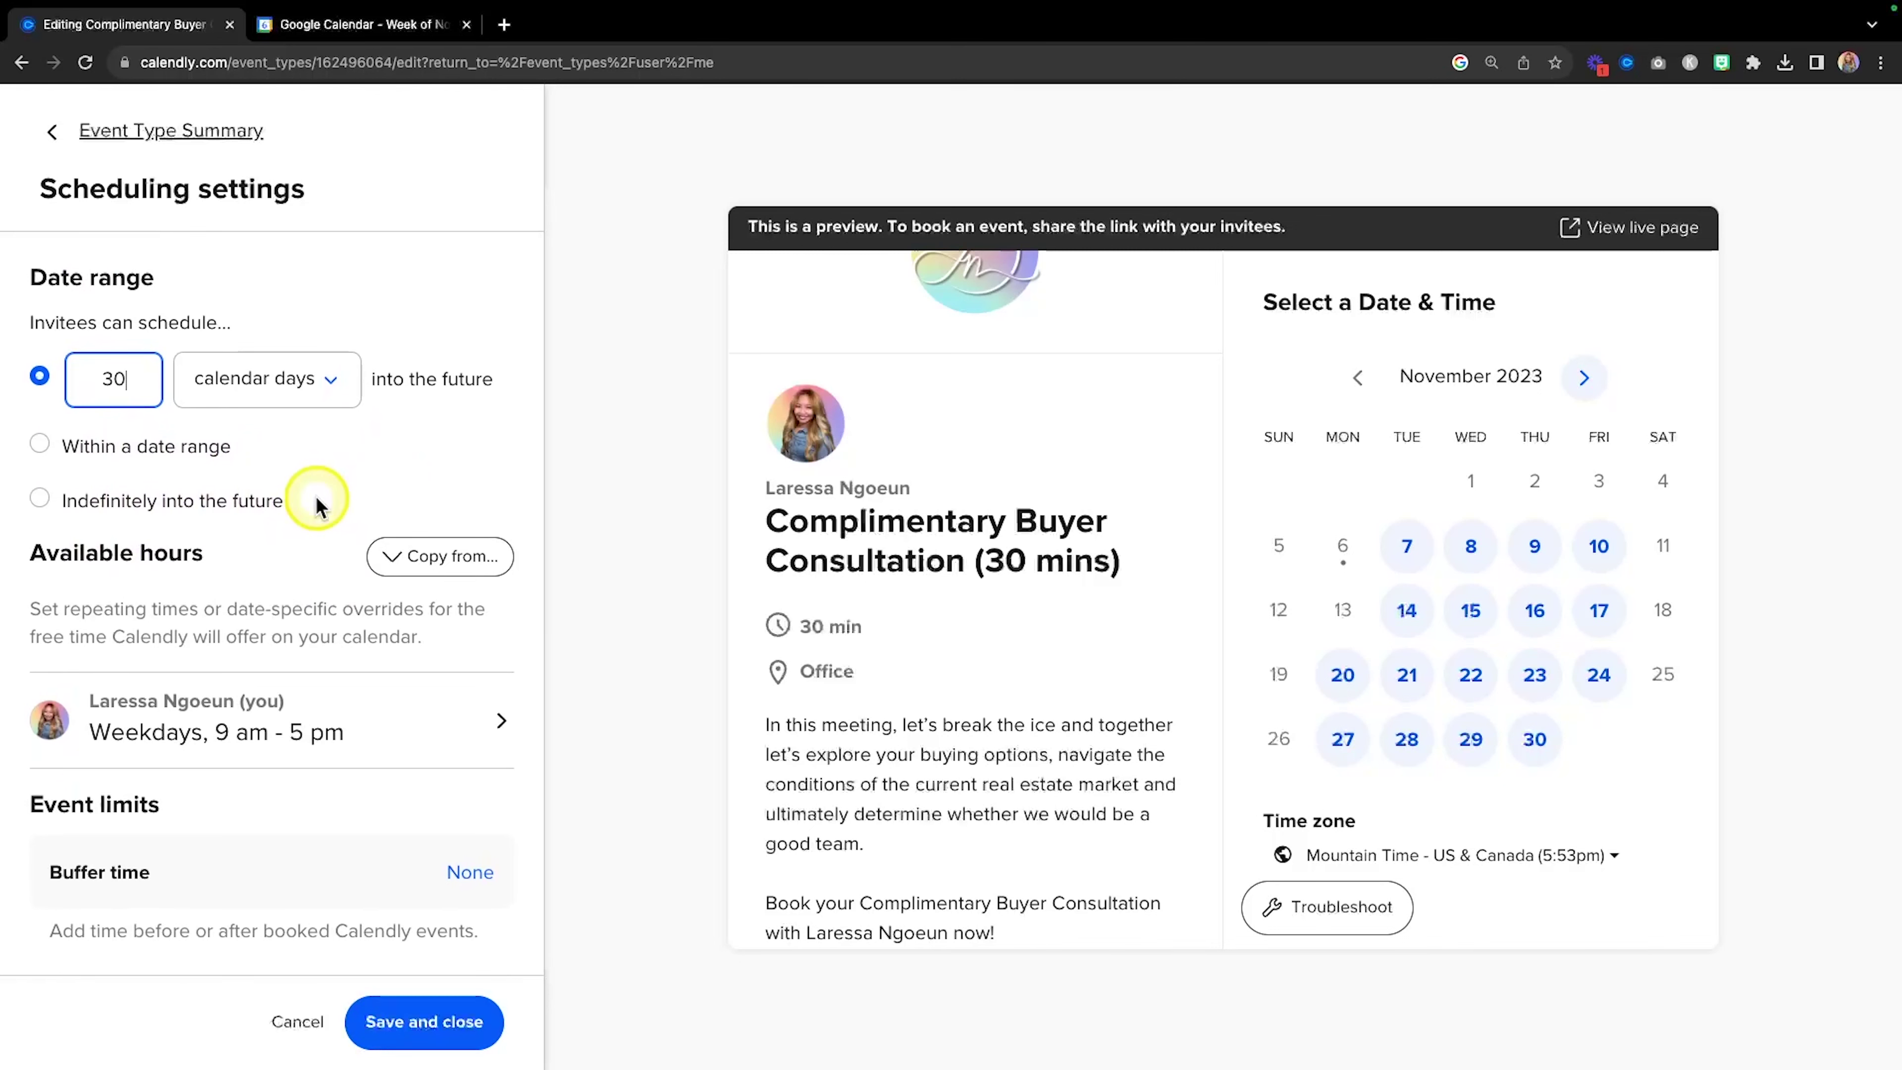
{"action": "scroll", "coordinate": [320, 501], "scroll_direction": "down", "scroll_amount": 5}
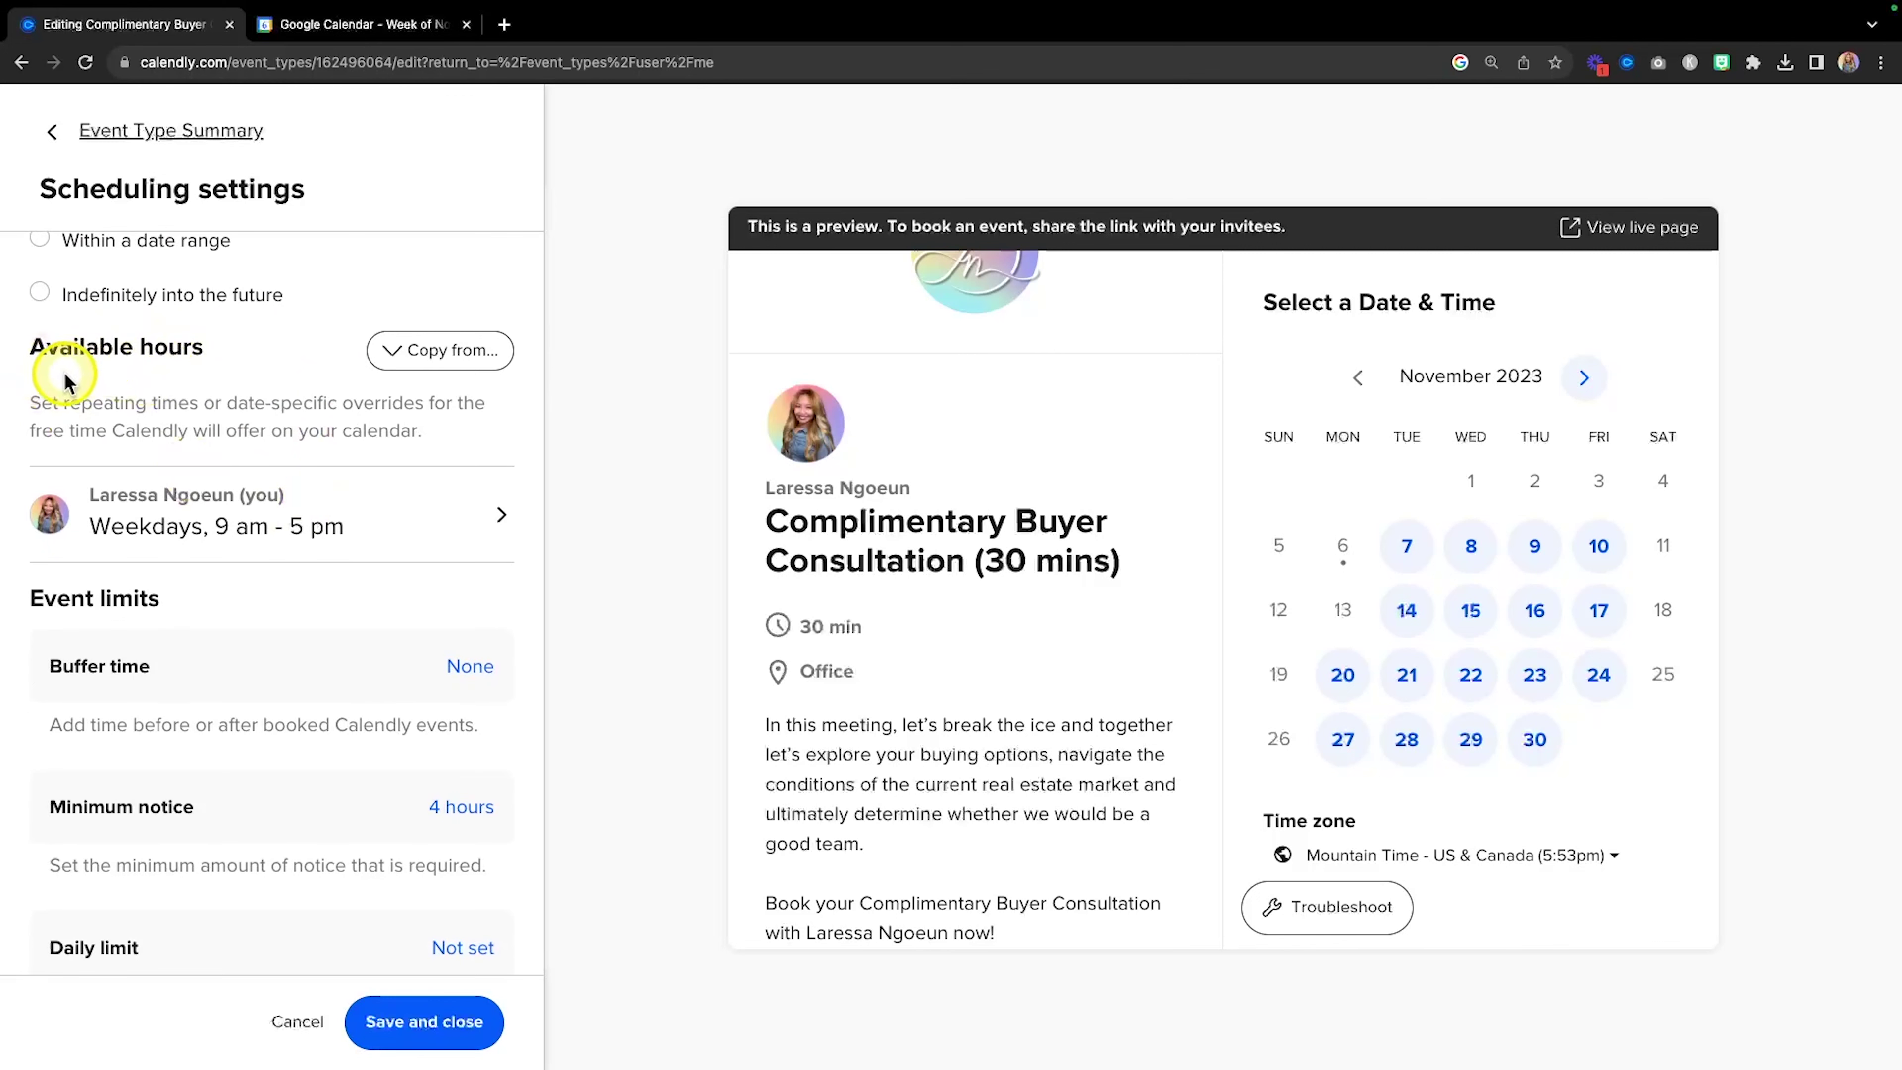
{"action": "key", "text": "fn"}
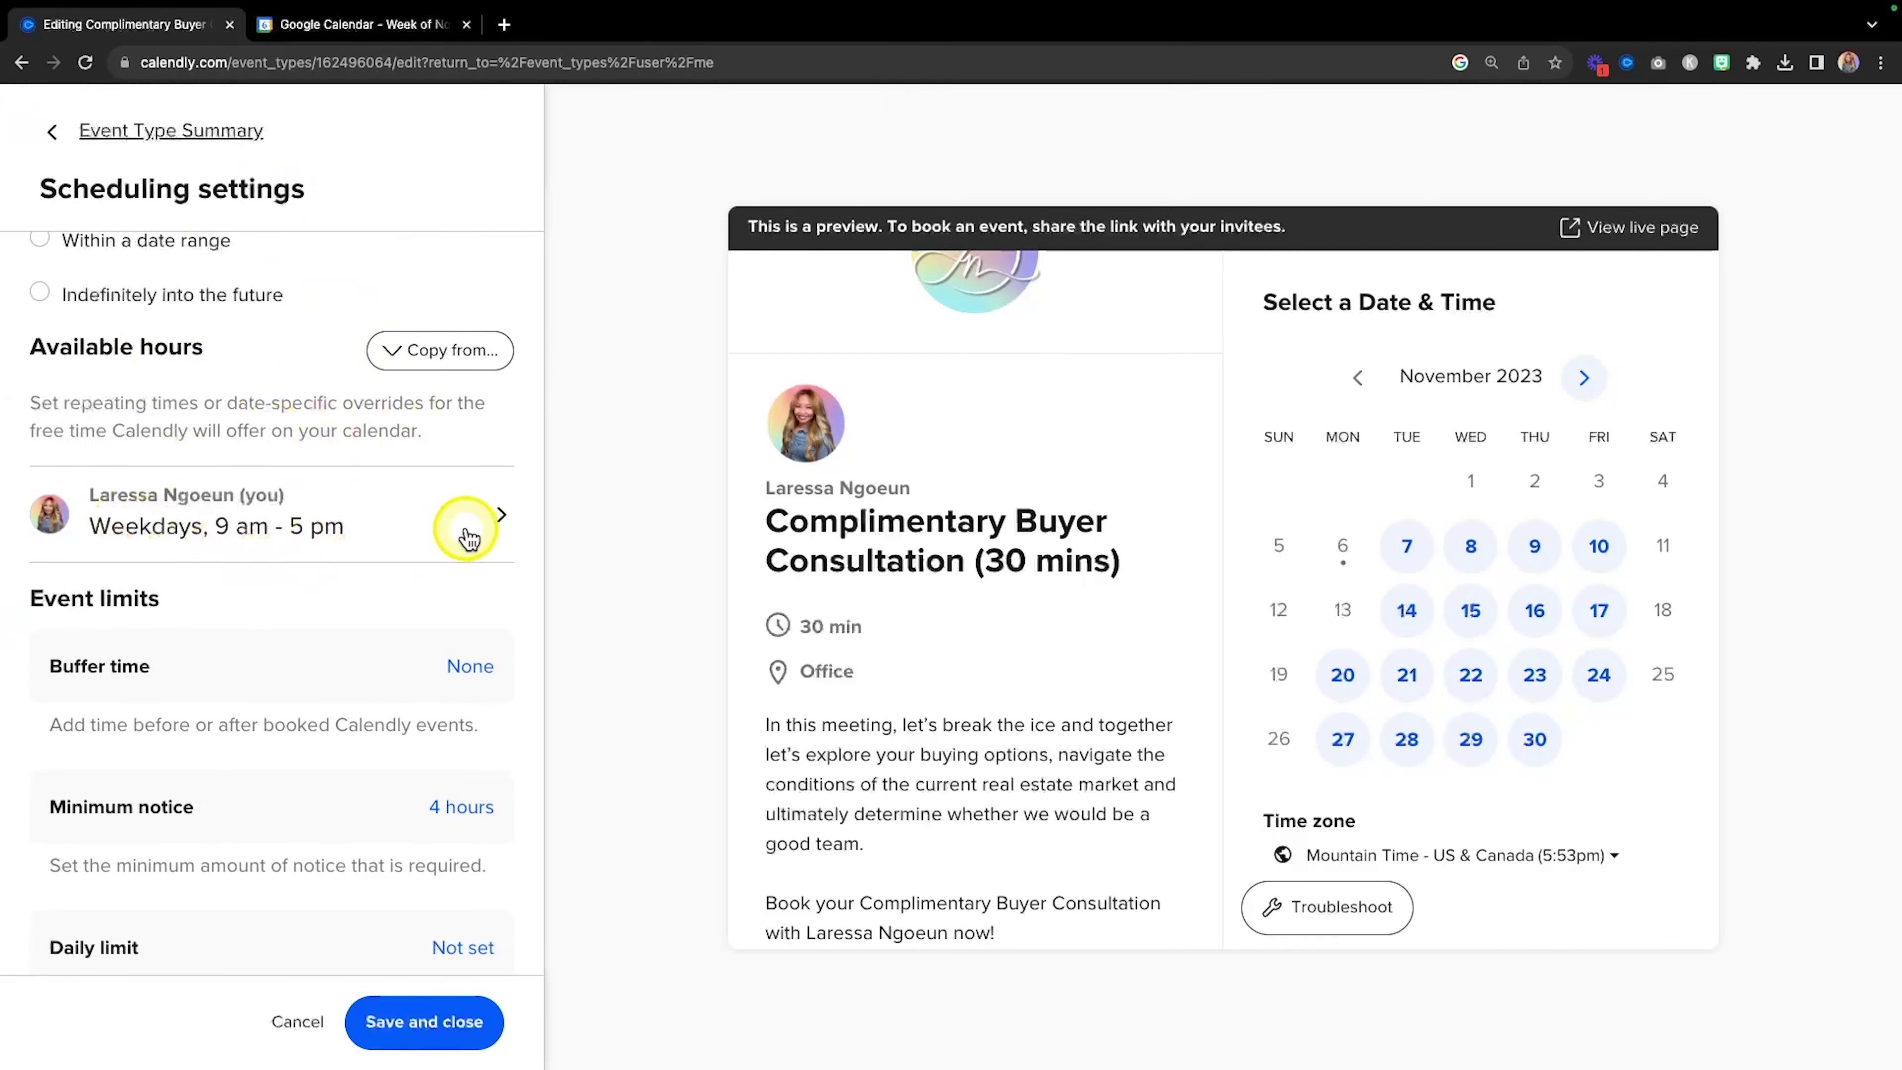
Keep the weekday 9:00am–5:00pm Mountain Time availability and save the hours.
{"action": "left_click", "coordinate": [490, 528]}
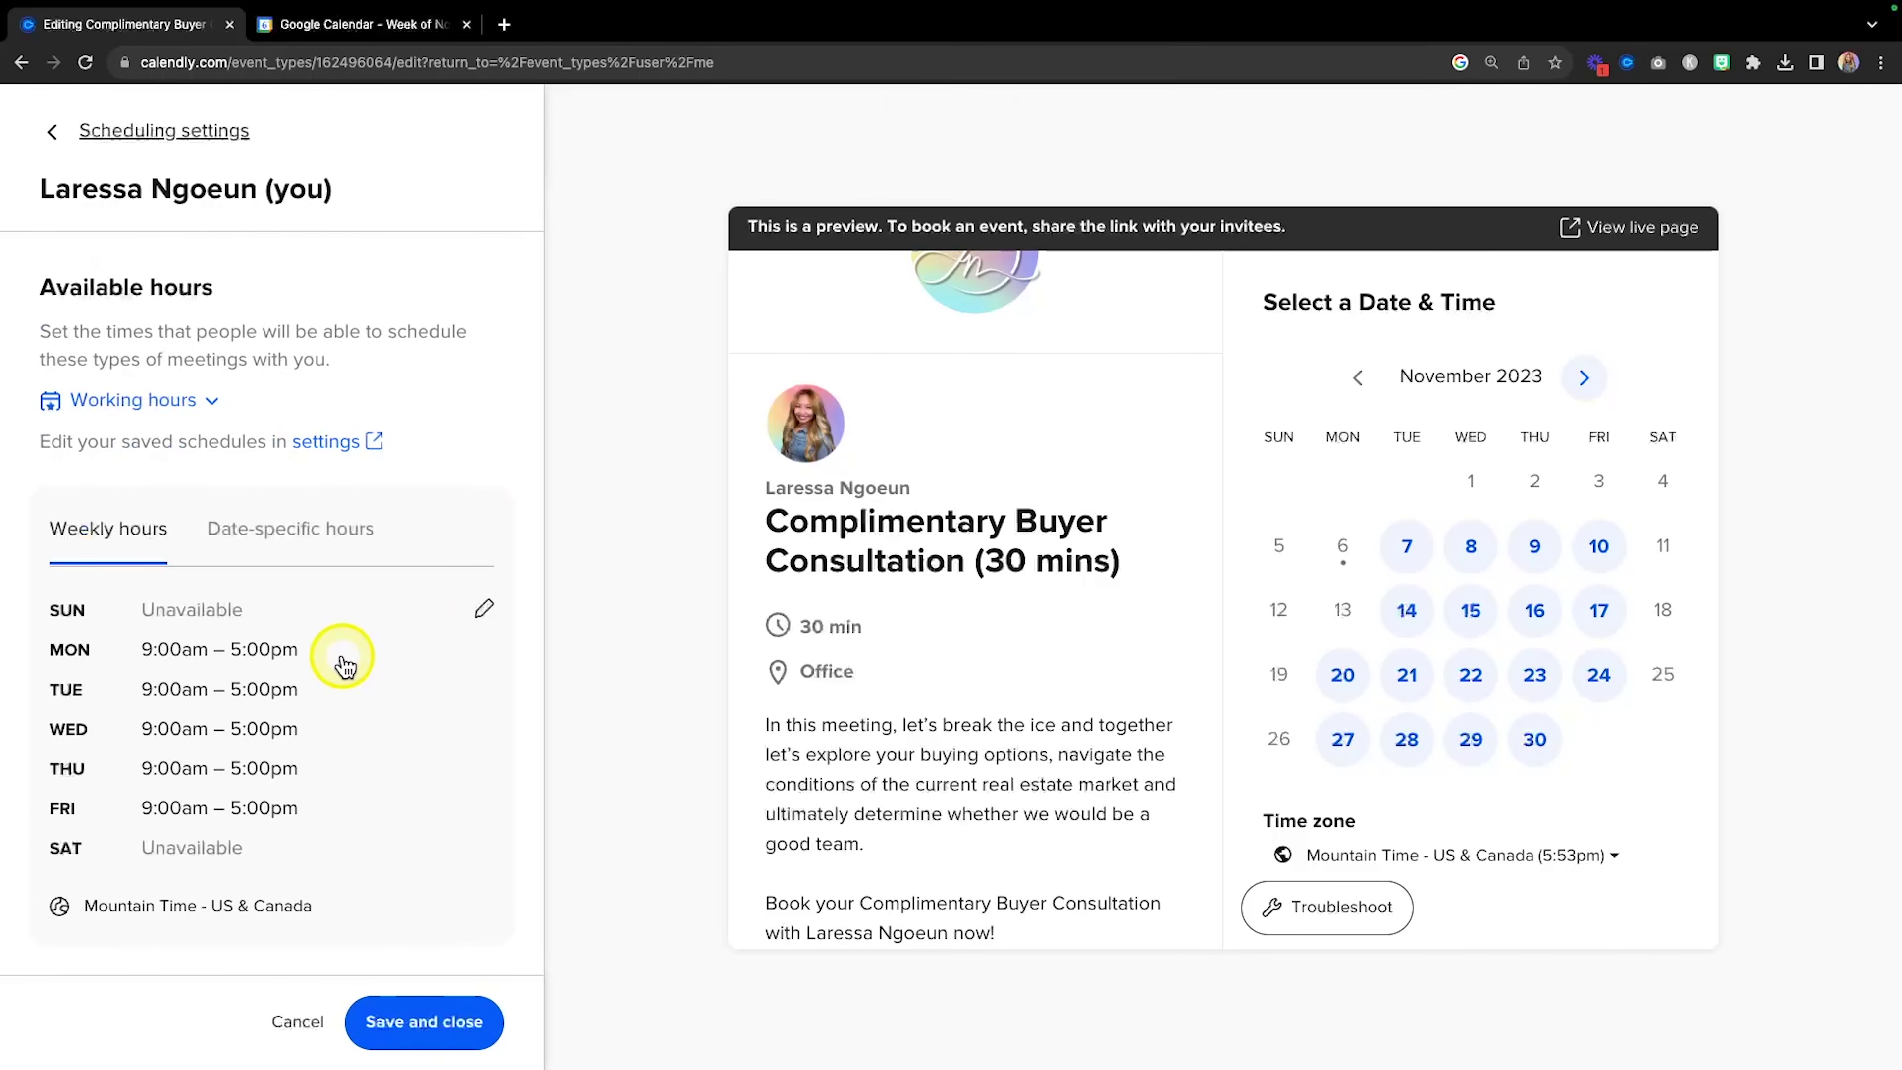
{"action": "scroll", "coordinate": [341, 659], "scroll_direction": "down", "scroll_amount": 3}
{"action": "scroll", "coordinate": [340, 659], "scroll_direction": "up", "scroll_amount": 2}
{"action": "scroll", "coordinate": [341, 659], "scroll_direction": "down", "scroll_amount": 2}
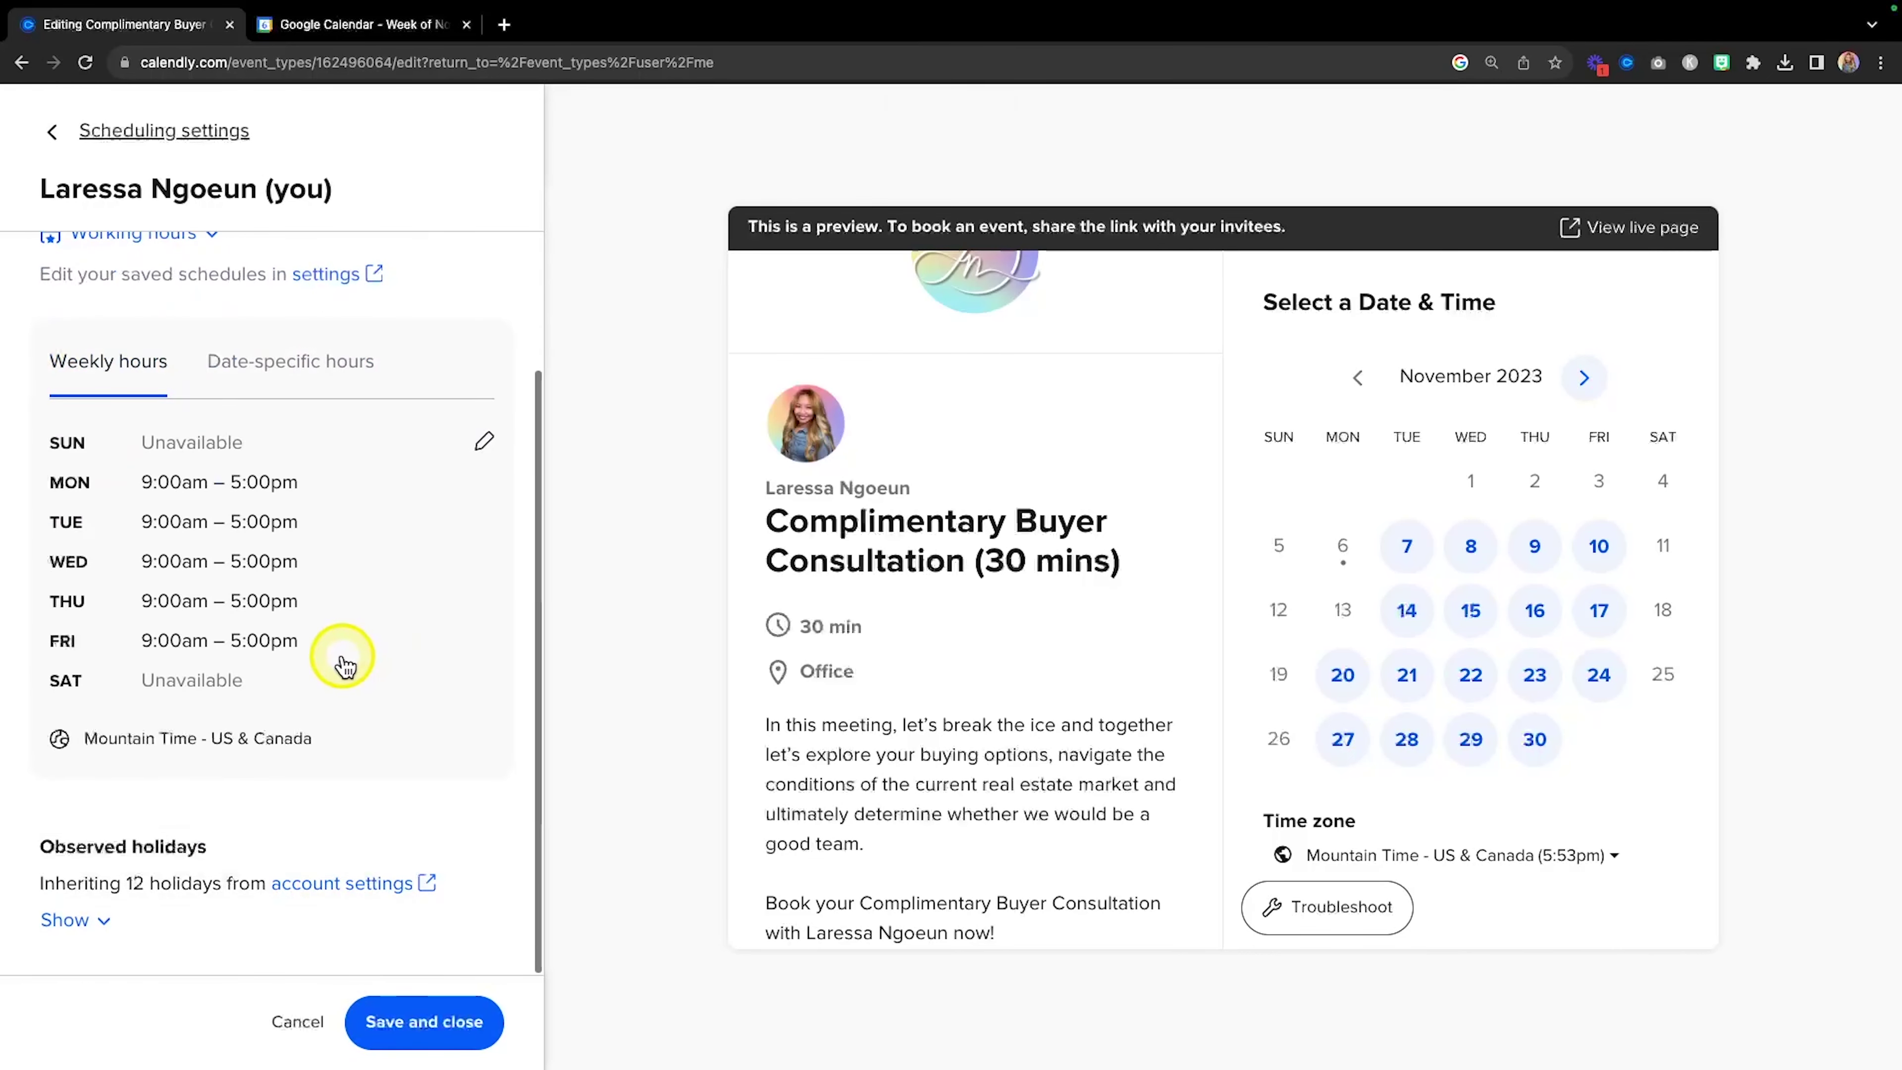
{"action": "scroll", "coordinate": [315, 733], "scroll_direction": "up", "scroll_amount": 2}
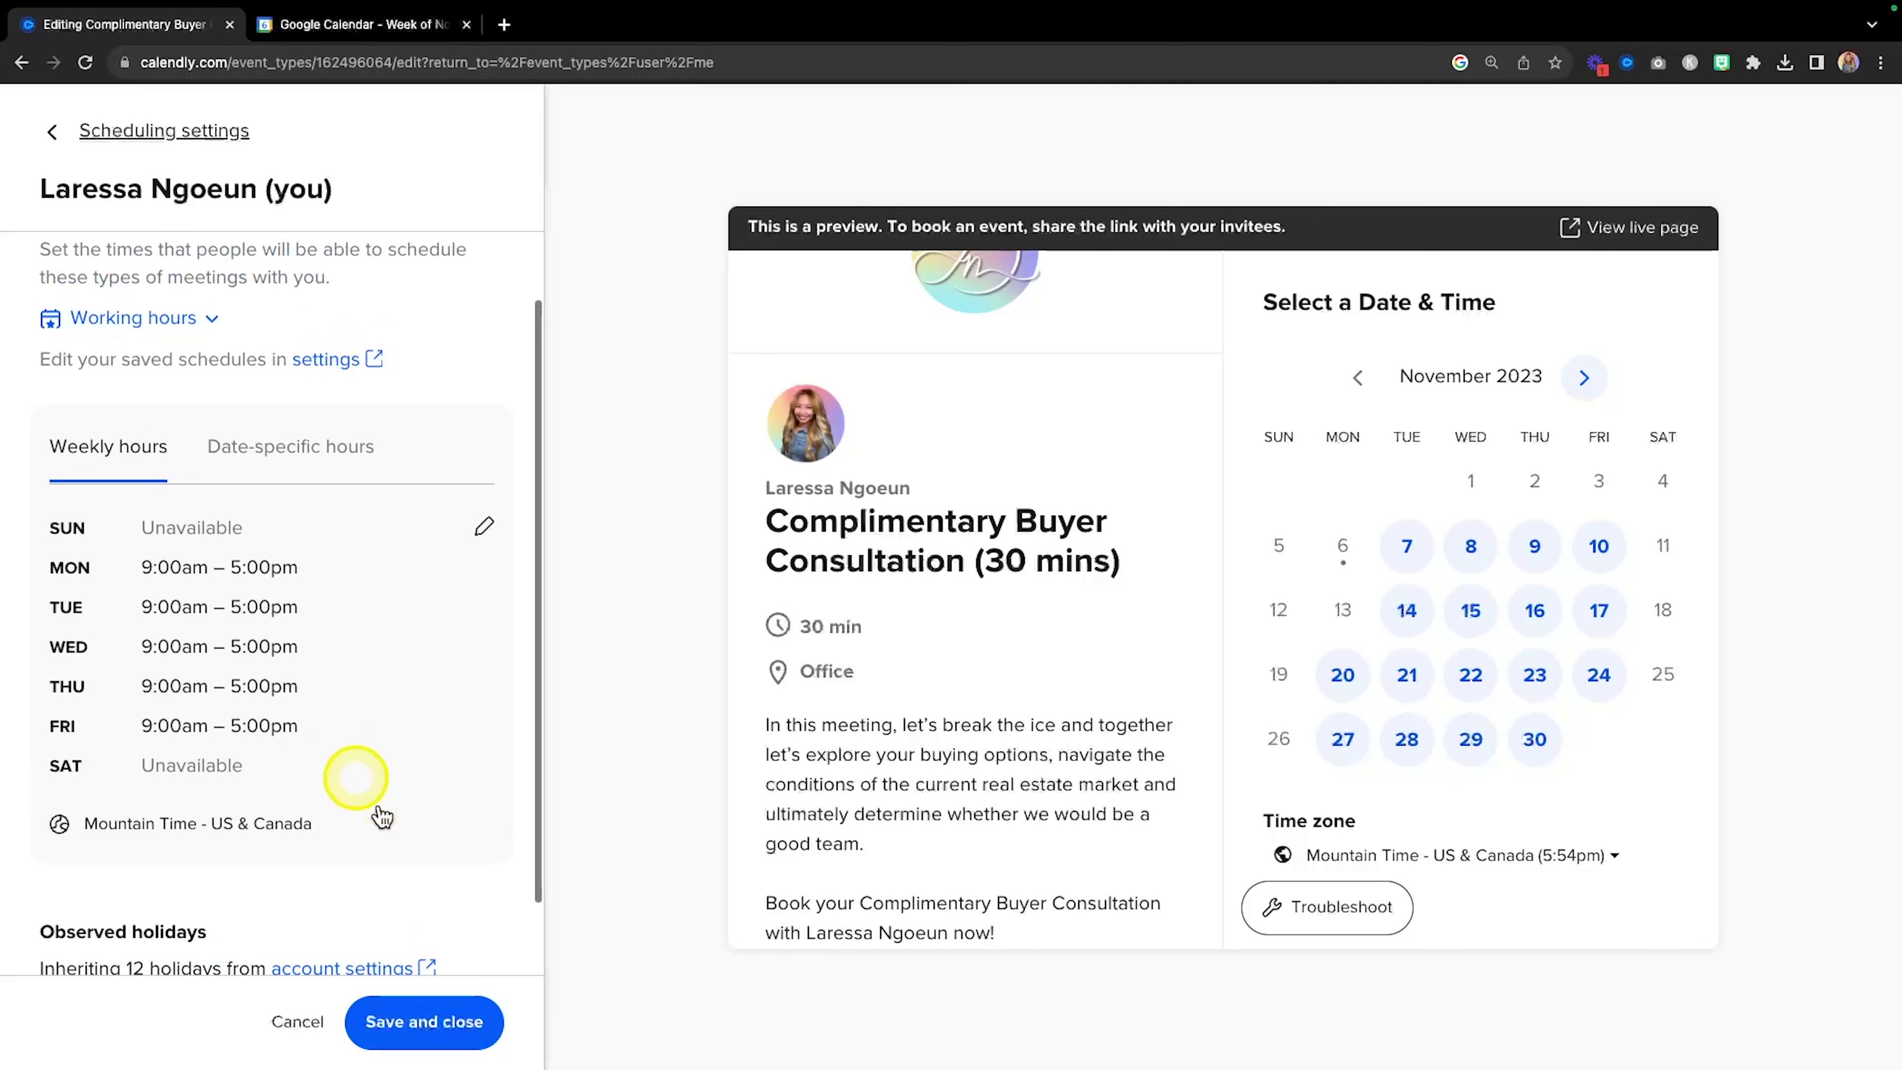
{"action": "left_click", "coordinate": [446, 1020]}
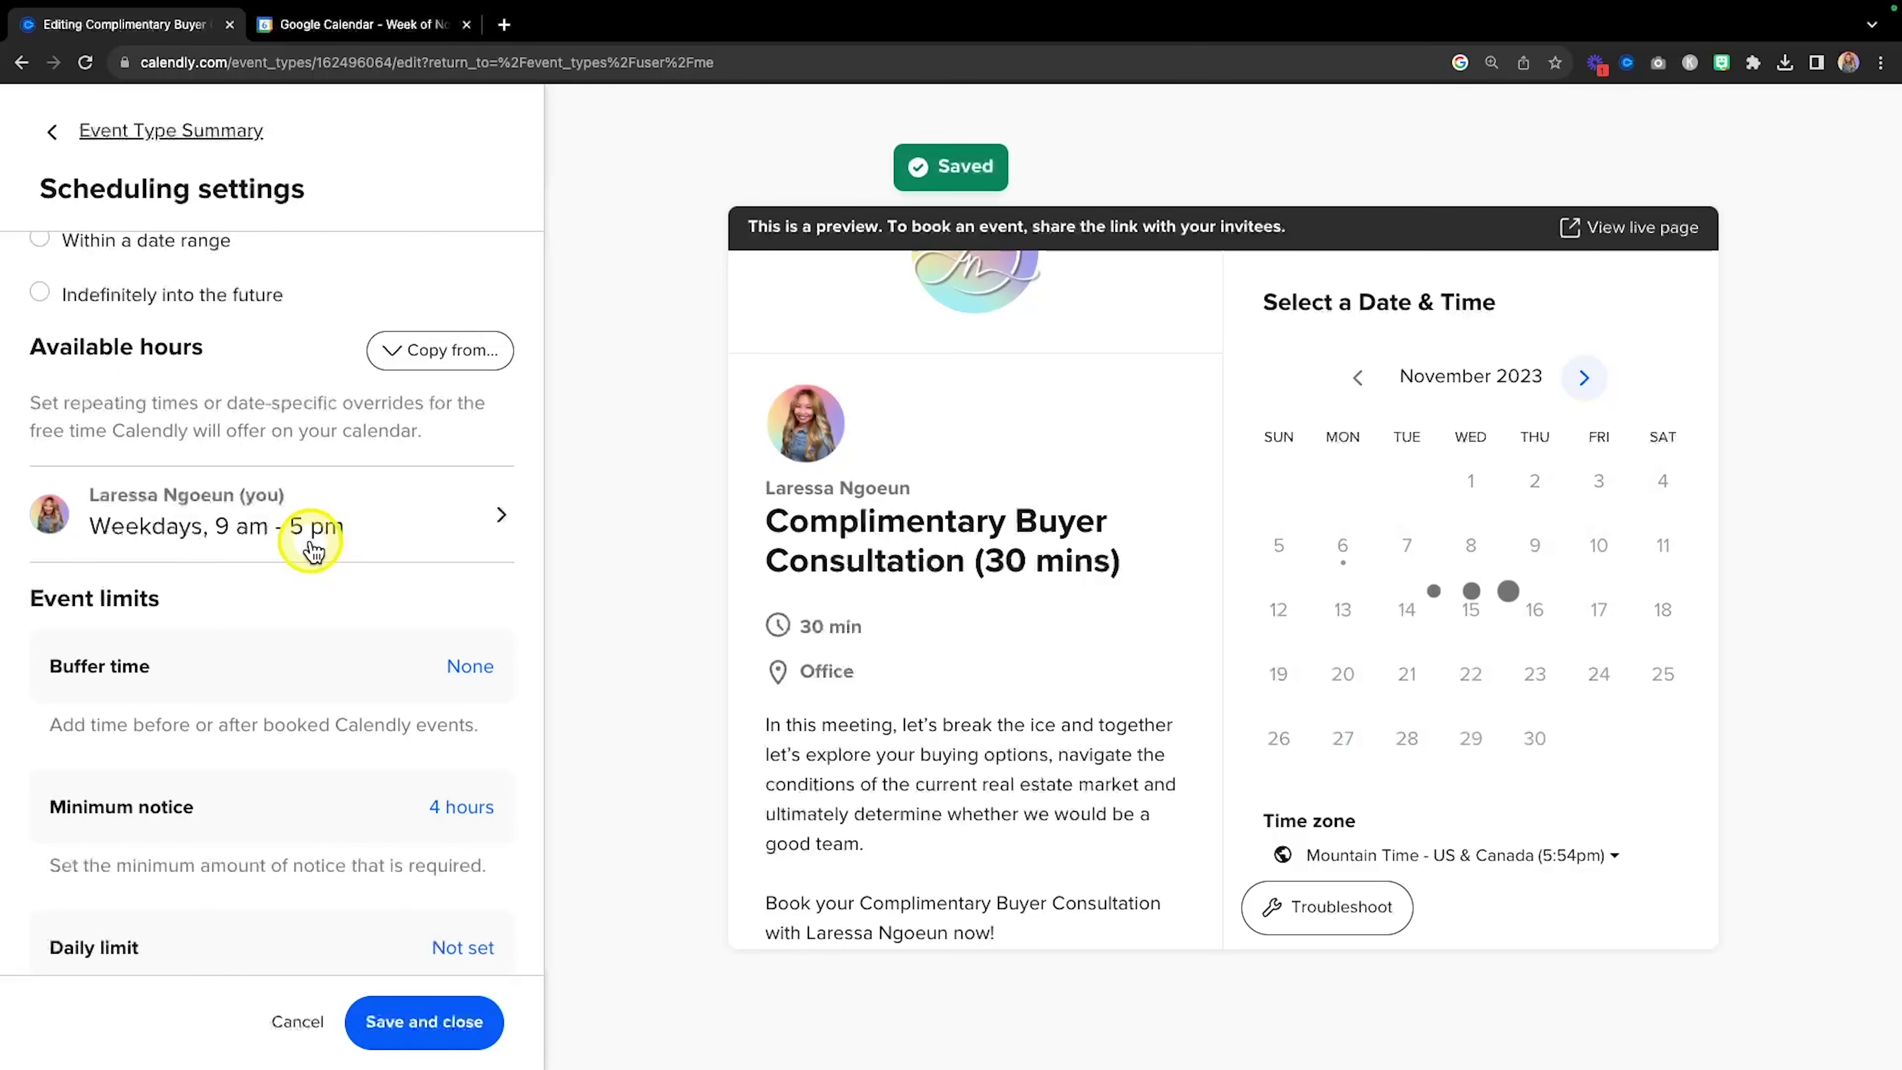
{"action": "scroll", "coordinate": [311, 551], "scroll_direction": "down", "scroll_amount": 3}
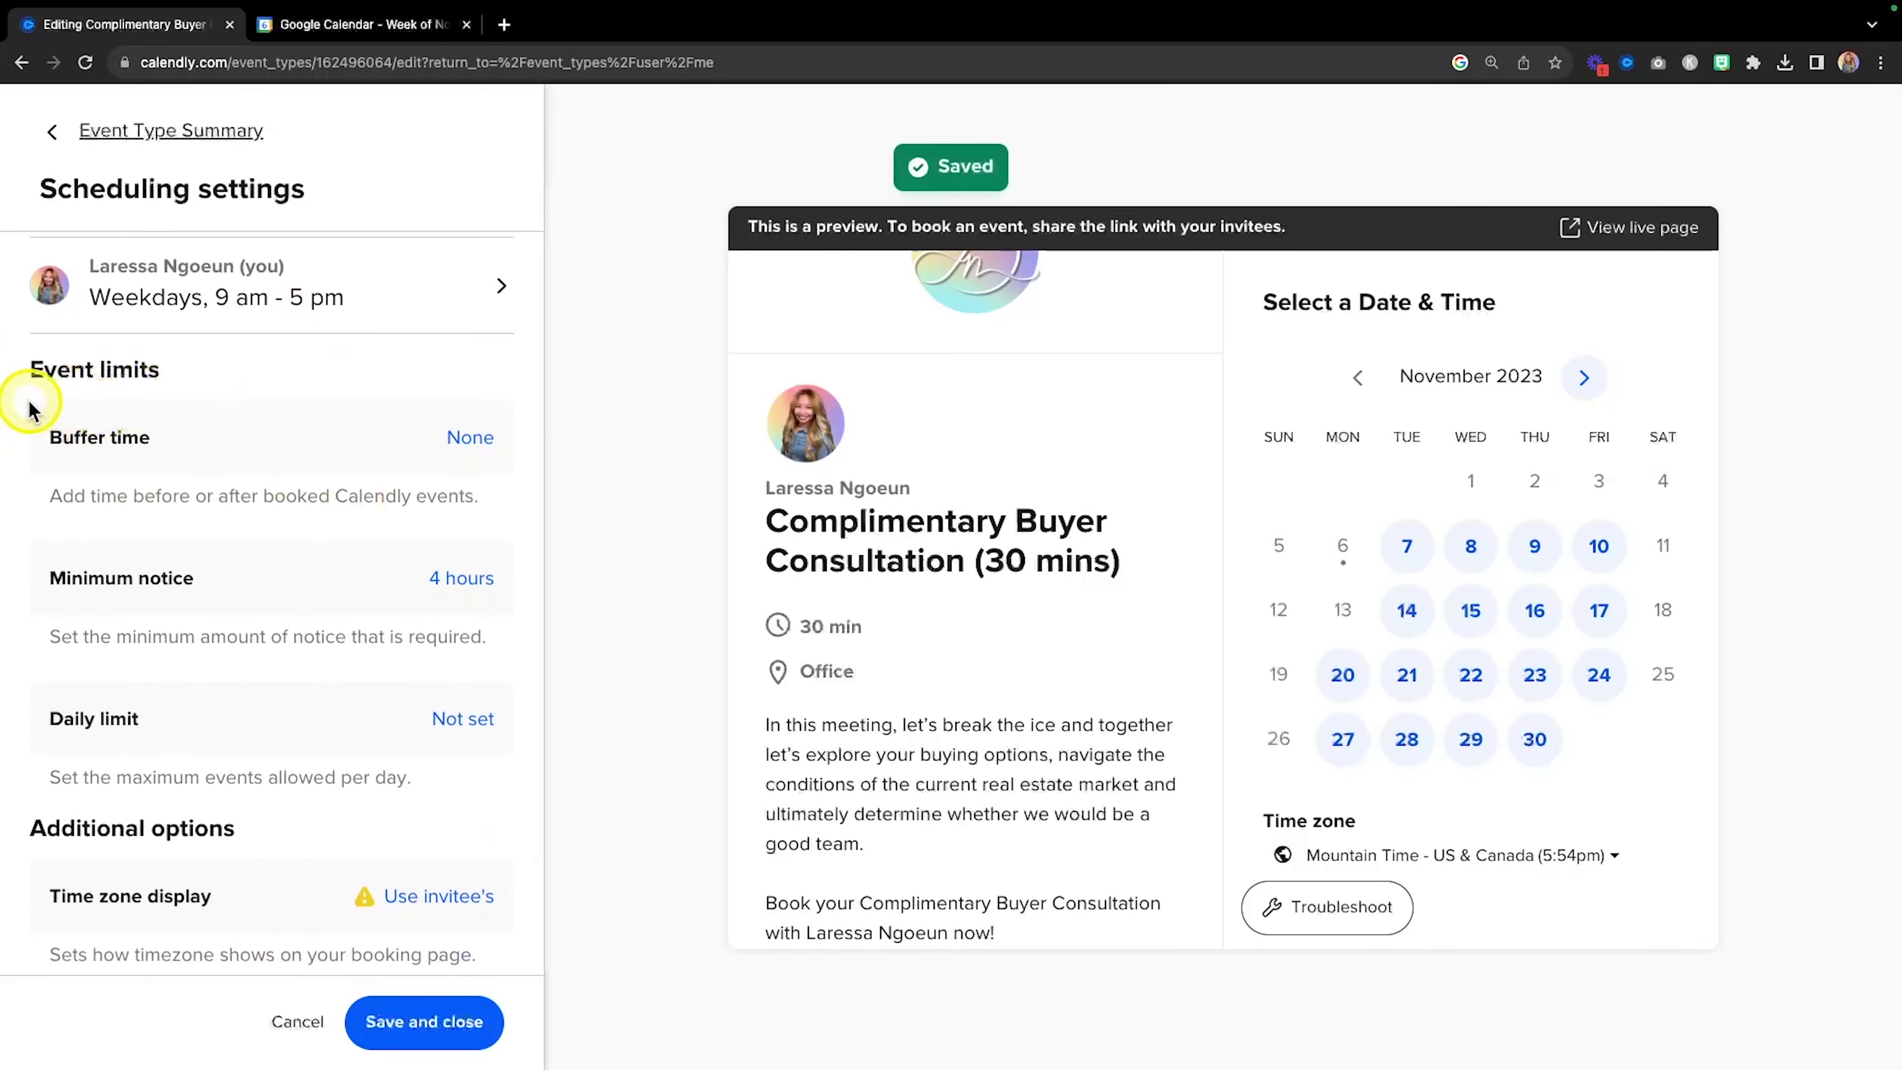
{"action": "scroll", "coordinate": [303, 438], "scroll_direction": "down", "scroll_amount": 1}
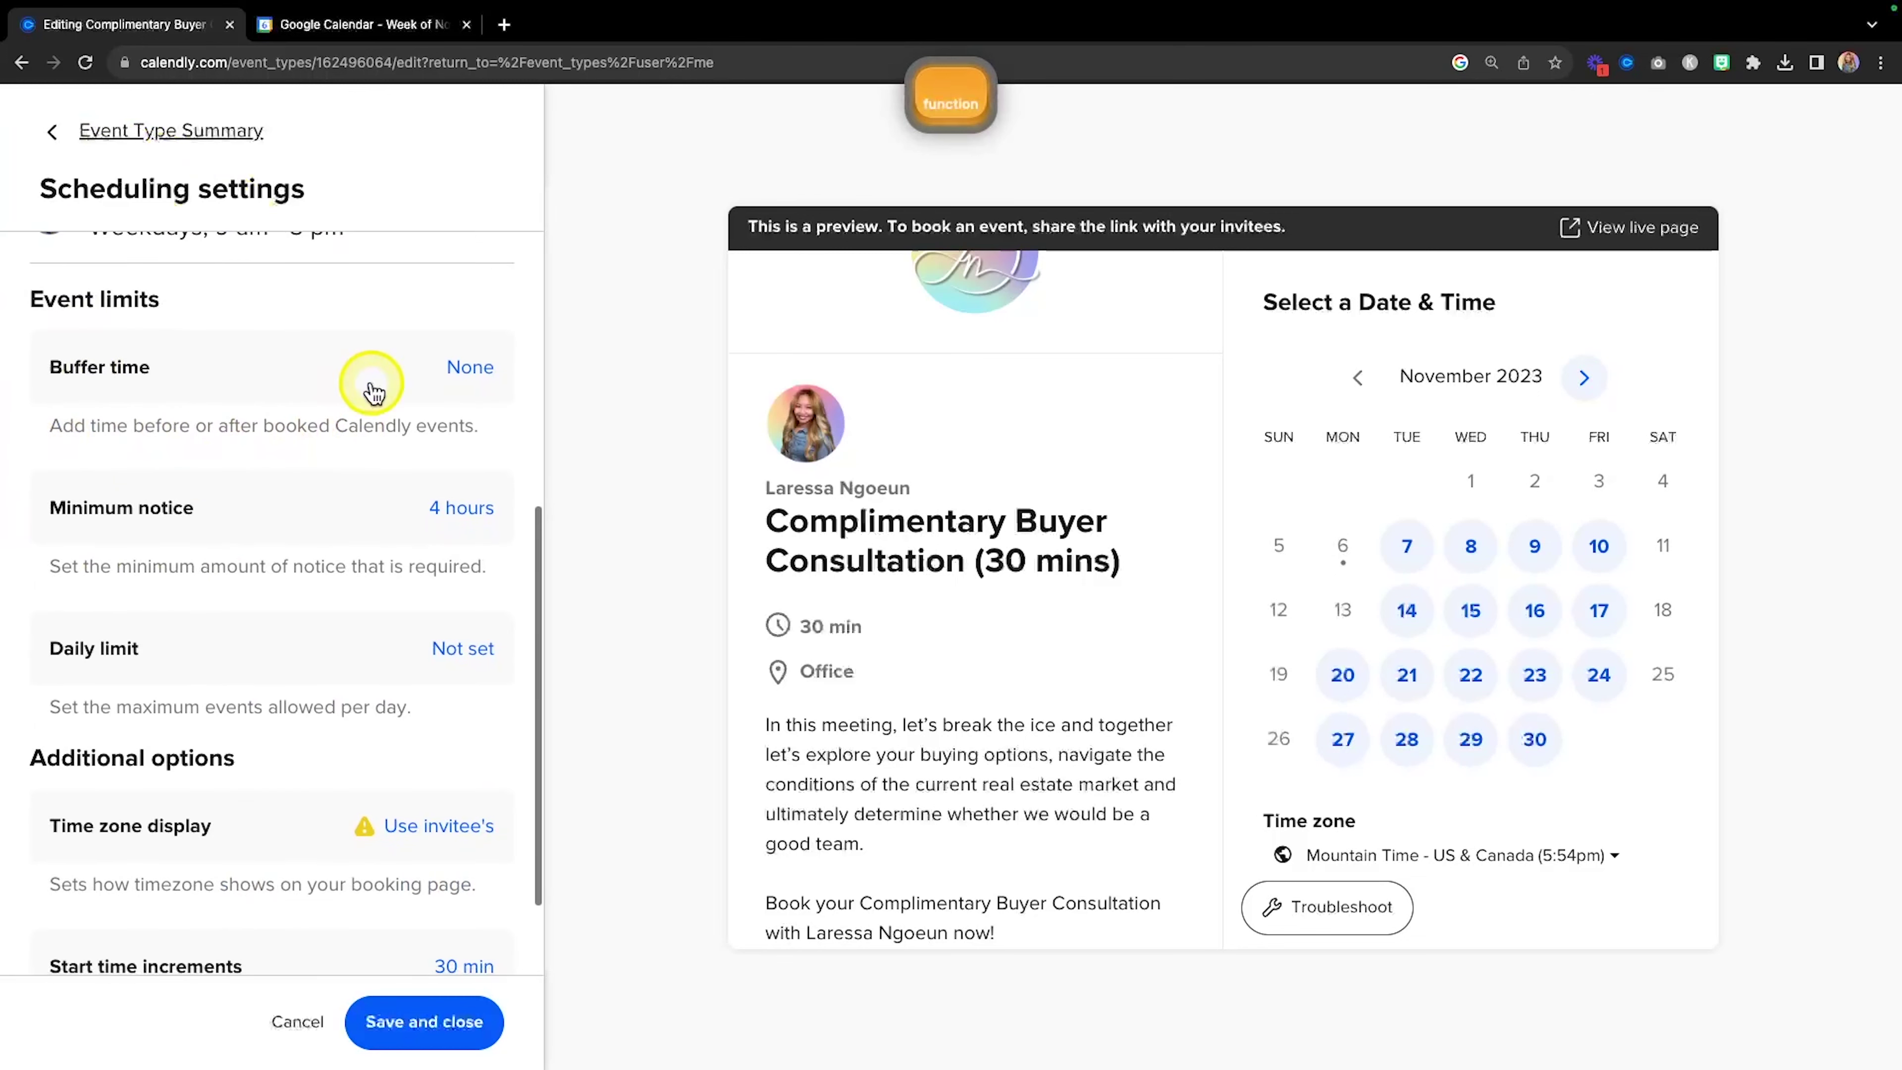
Set the event's buffer time to 15 min before and 15 min after.
{"action": "left_click", "coordinate": [468, 368]}
{"action": "left_click", "coordinate": [389, 432]}
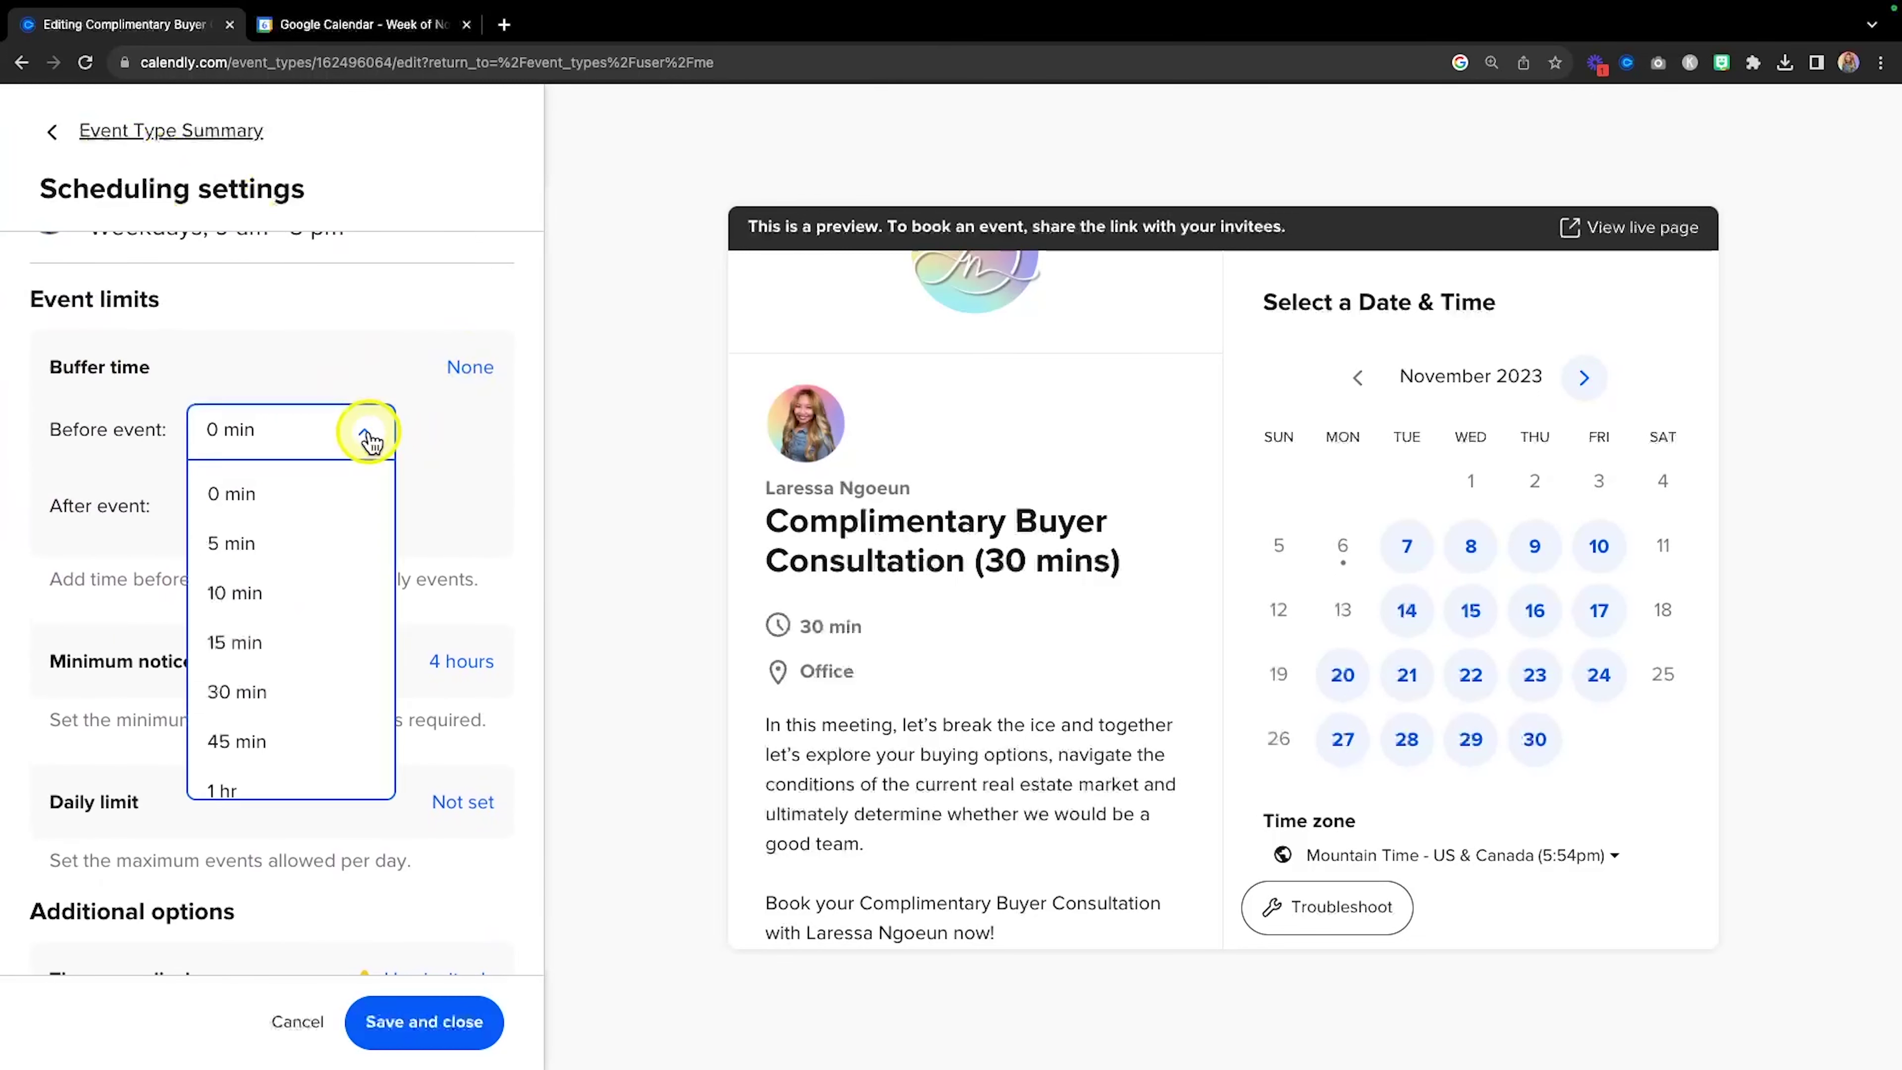
{"action": "left_click", "coordinate": [295, 639]}
{"action": "left_click", "coordinate": [288, 527]}
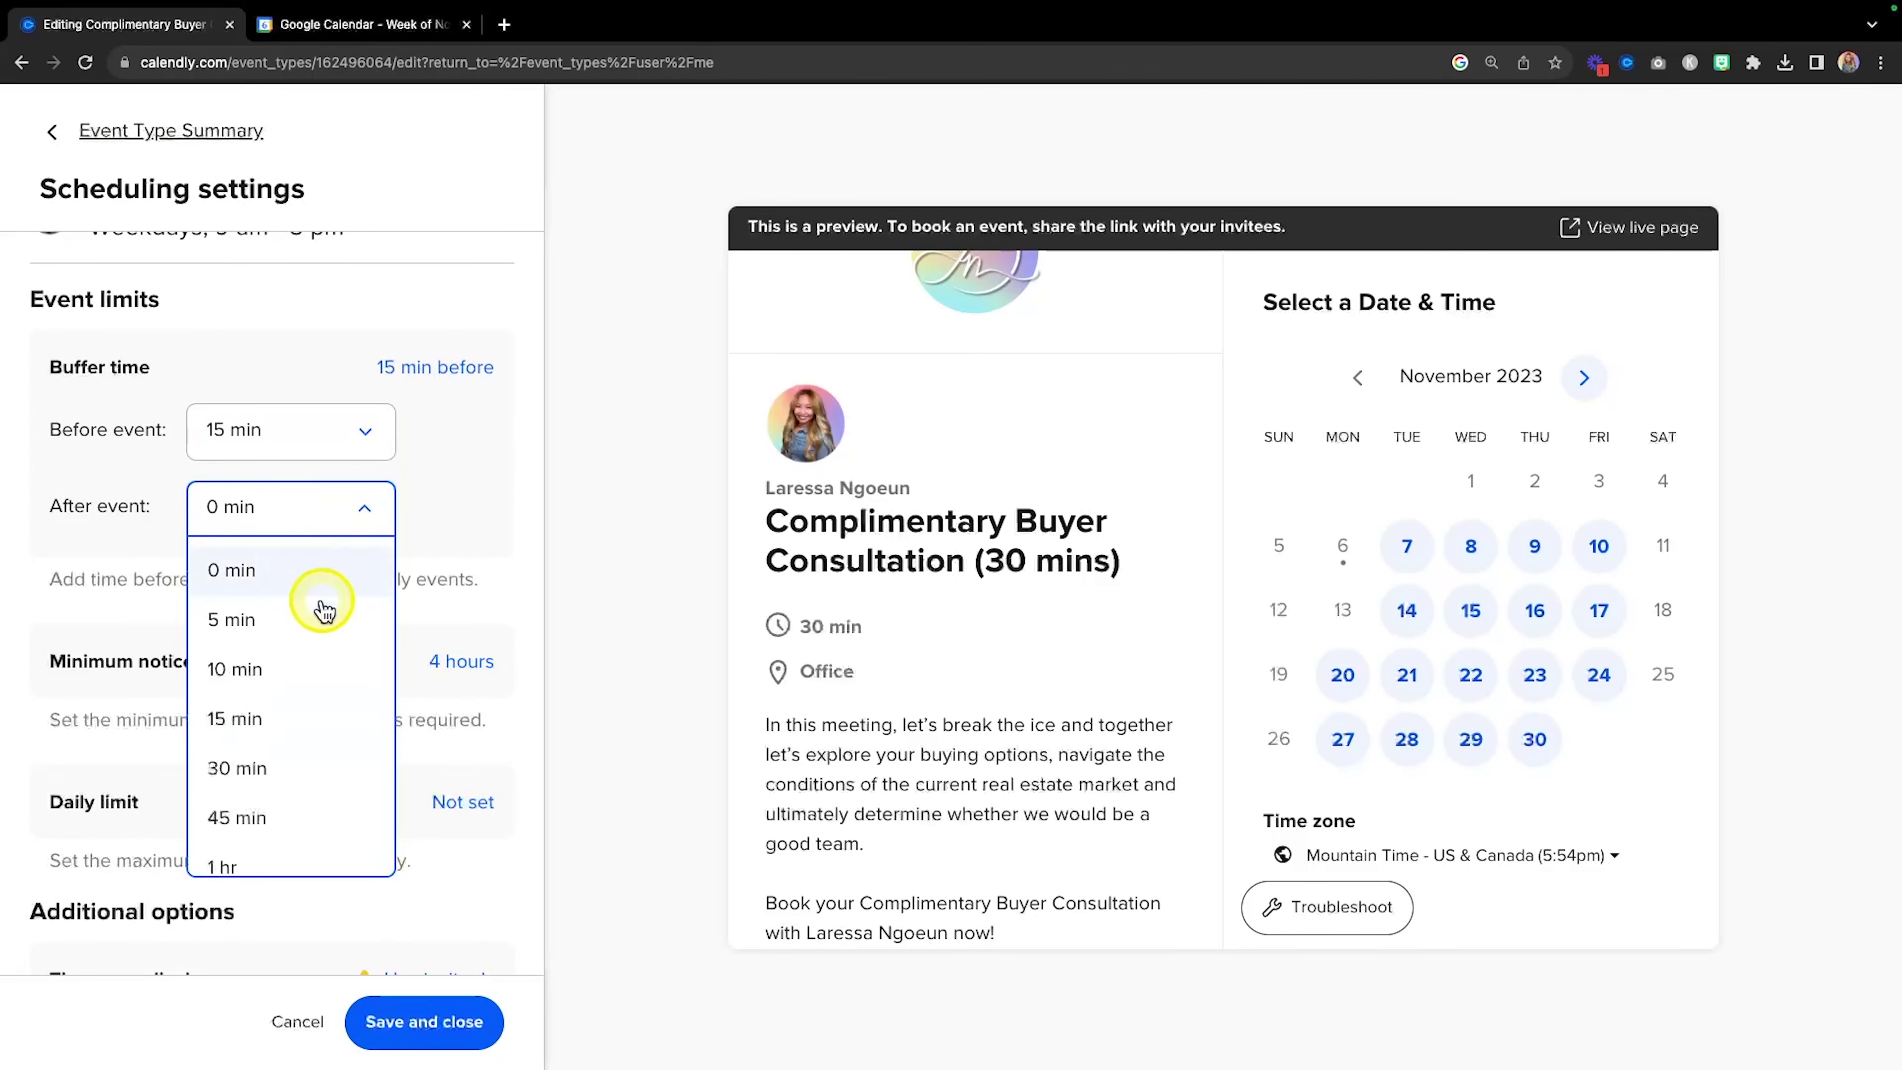
{"action": "left_click", "coordinate": [287, 717]}
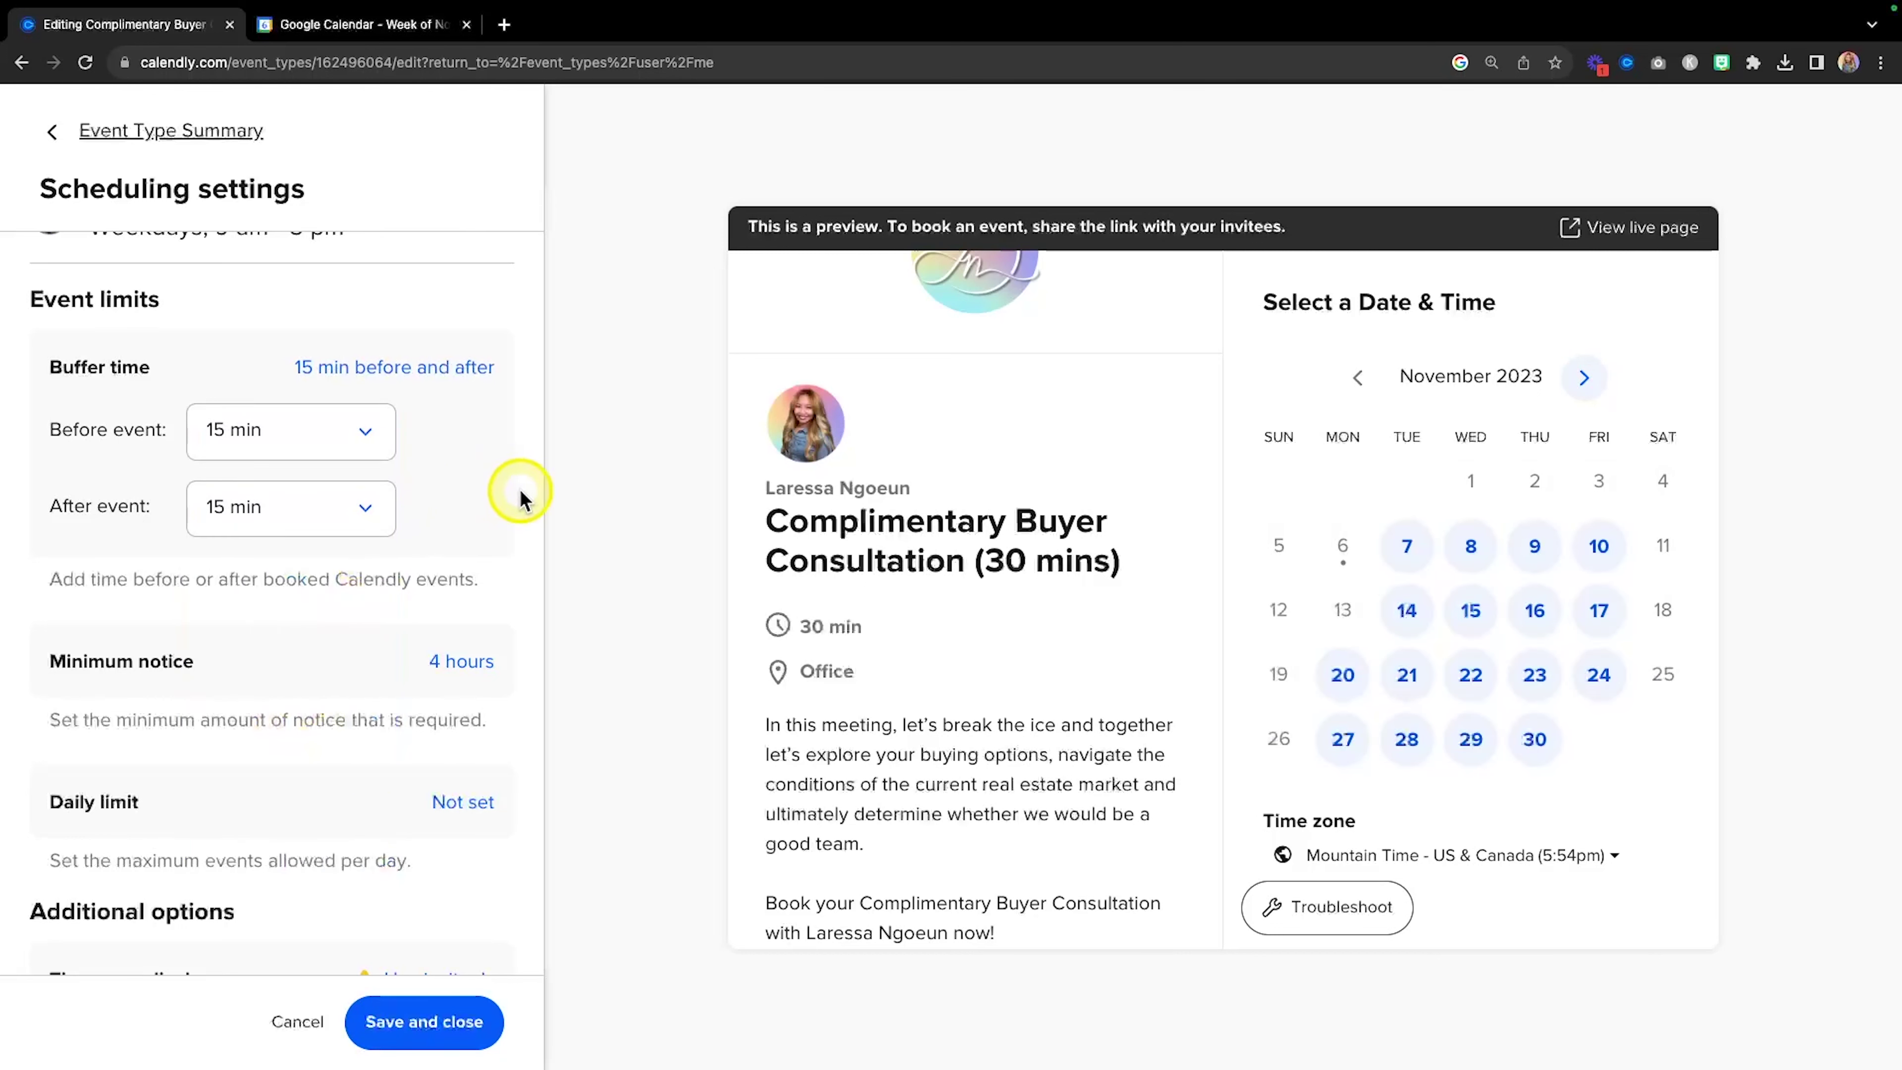
{"action": "scroll", "coordinate": [500, 487], "scroll_direction": "down", "scroll_amount": 1}
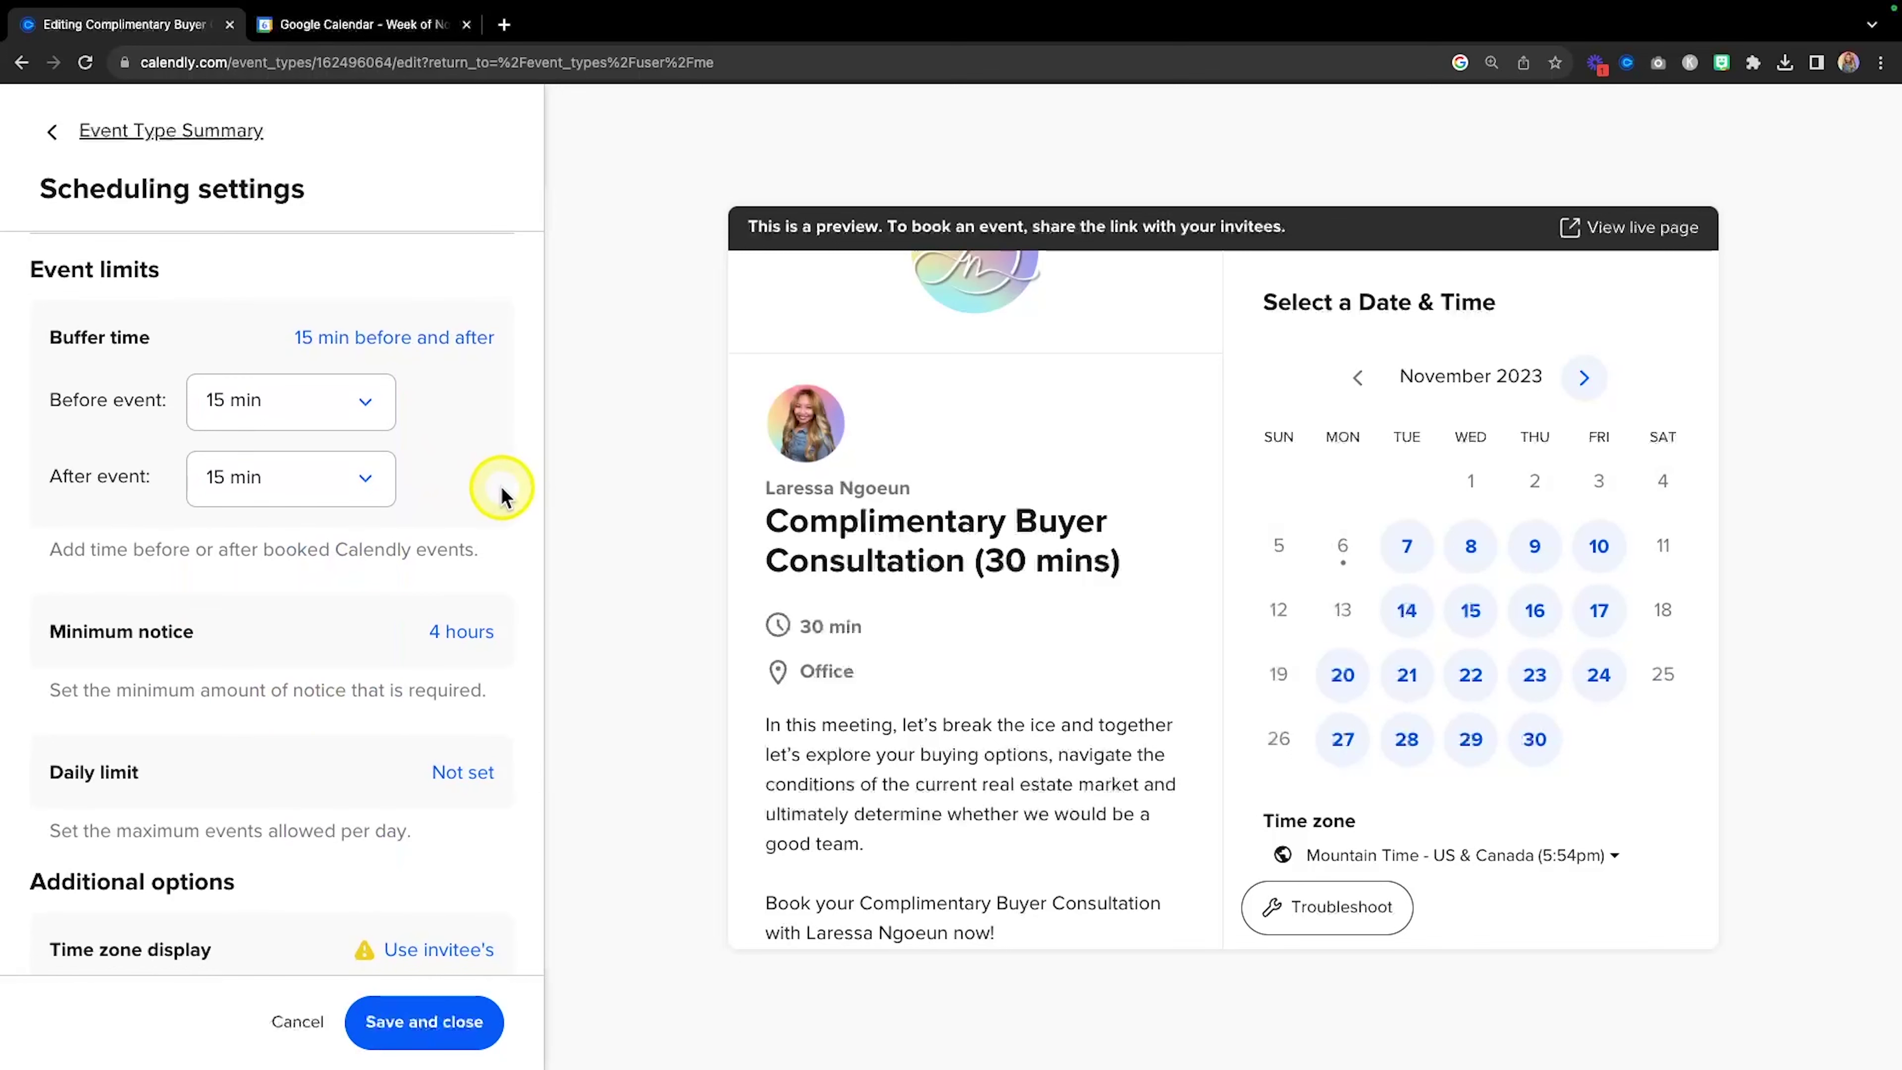
{"action": "scroll", "coordinate": [501, 486], "scroll_direction": "down", "scroll_amount": 2}
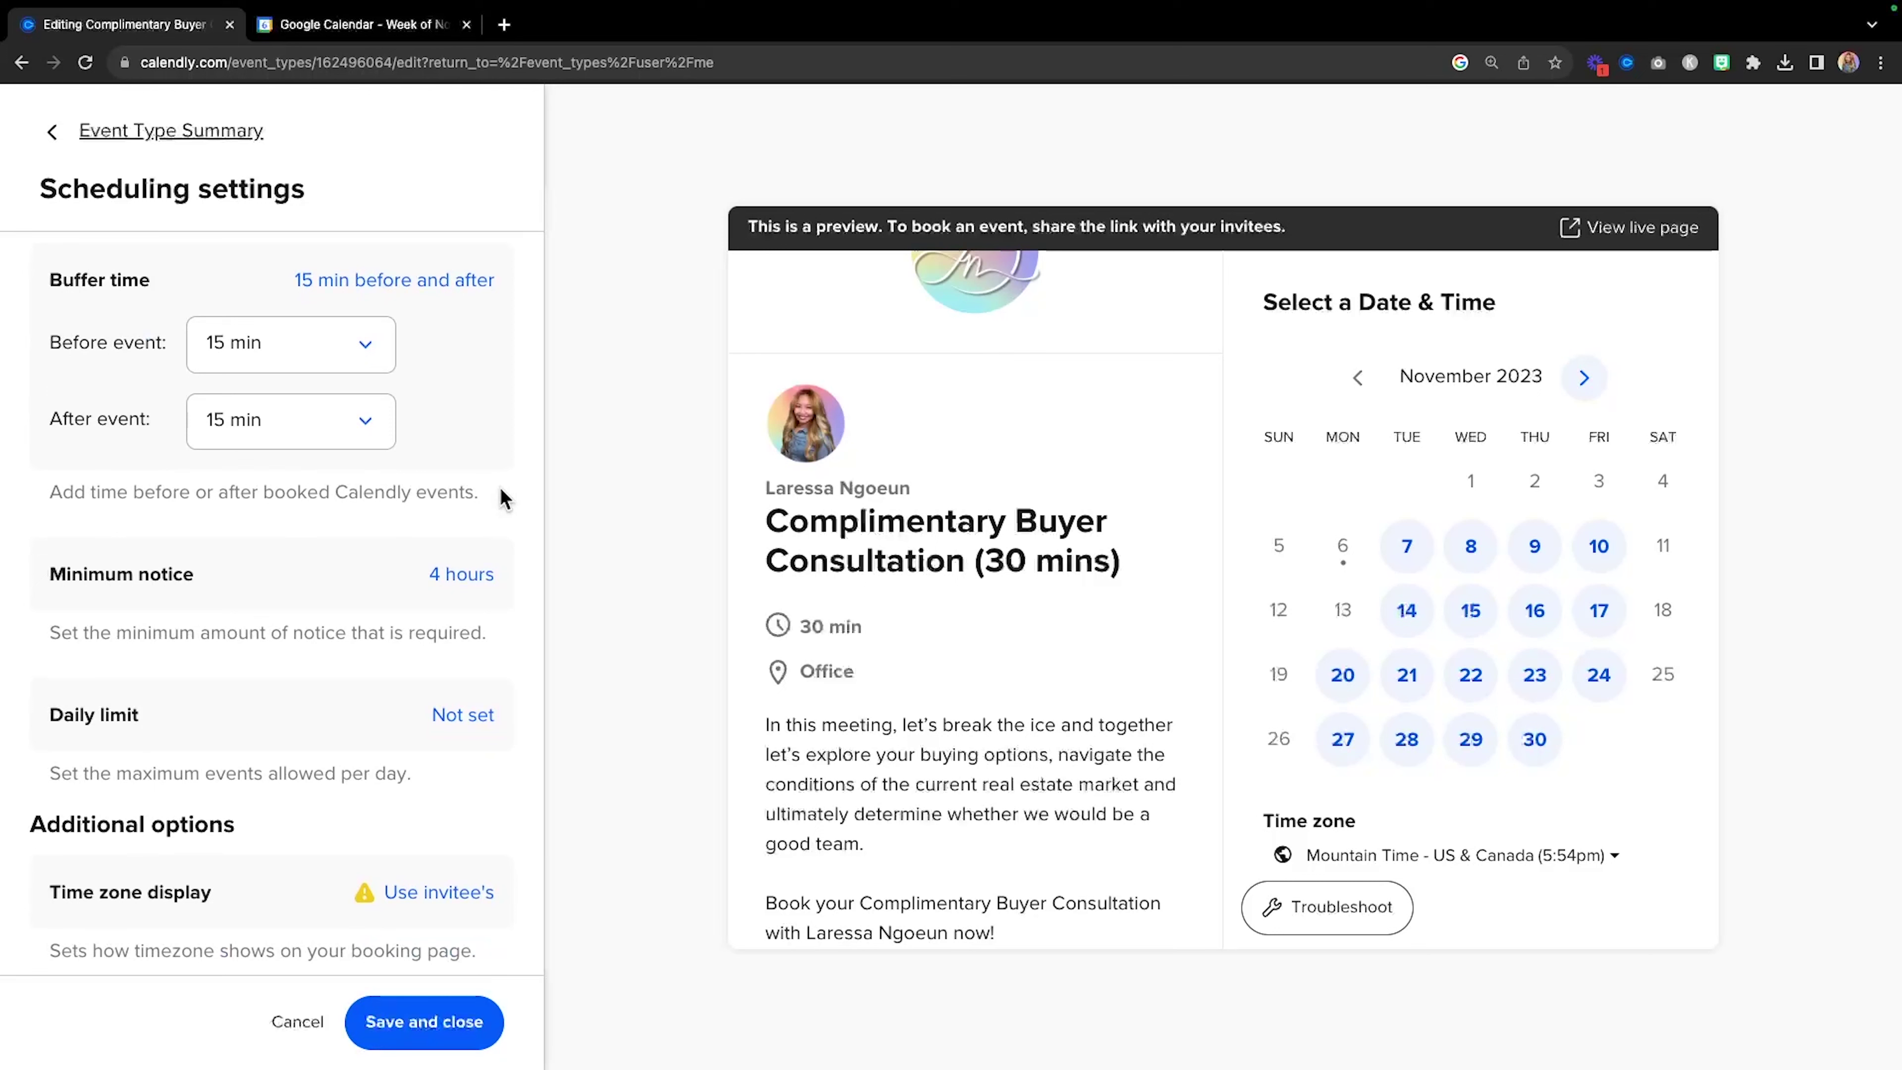
{"action": "scroll", "coordinate": [256, 497], "scroll_direction": "down", "scroll_amount": 3}
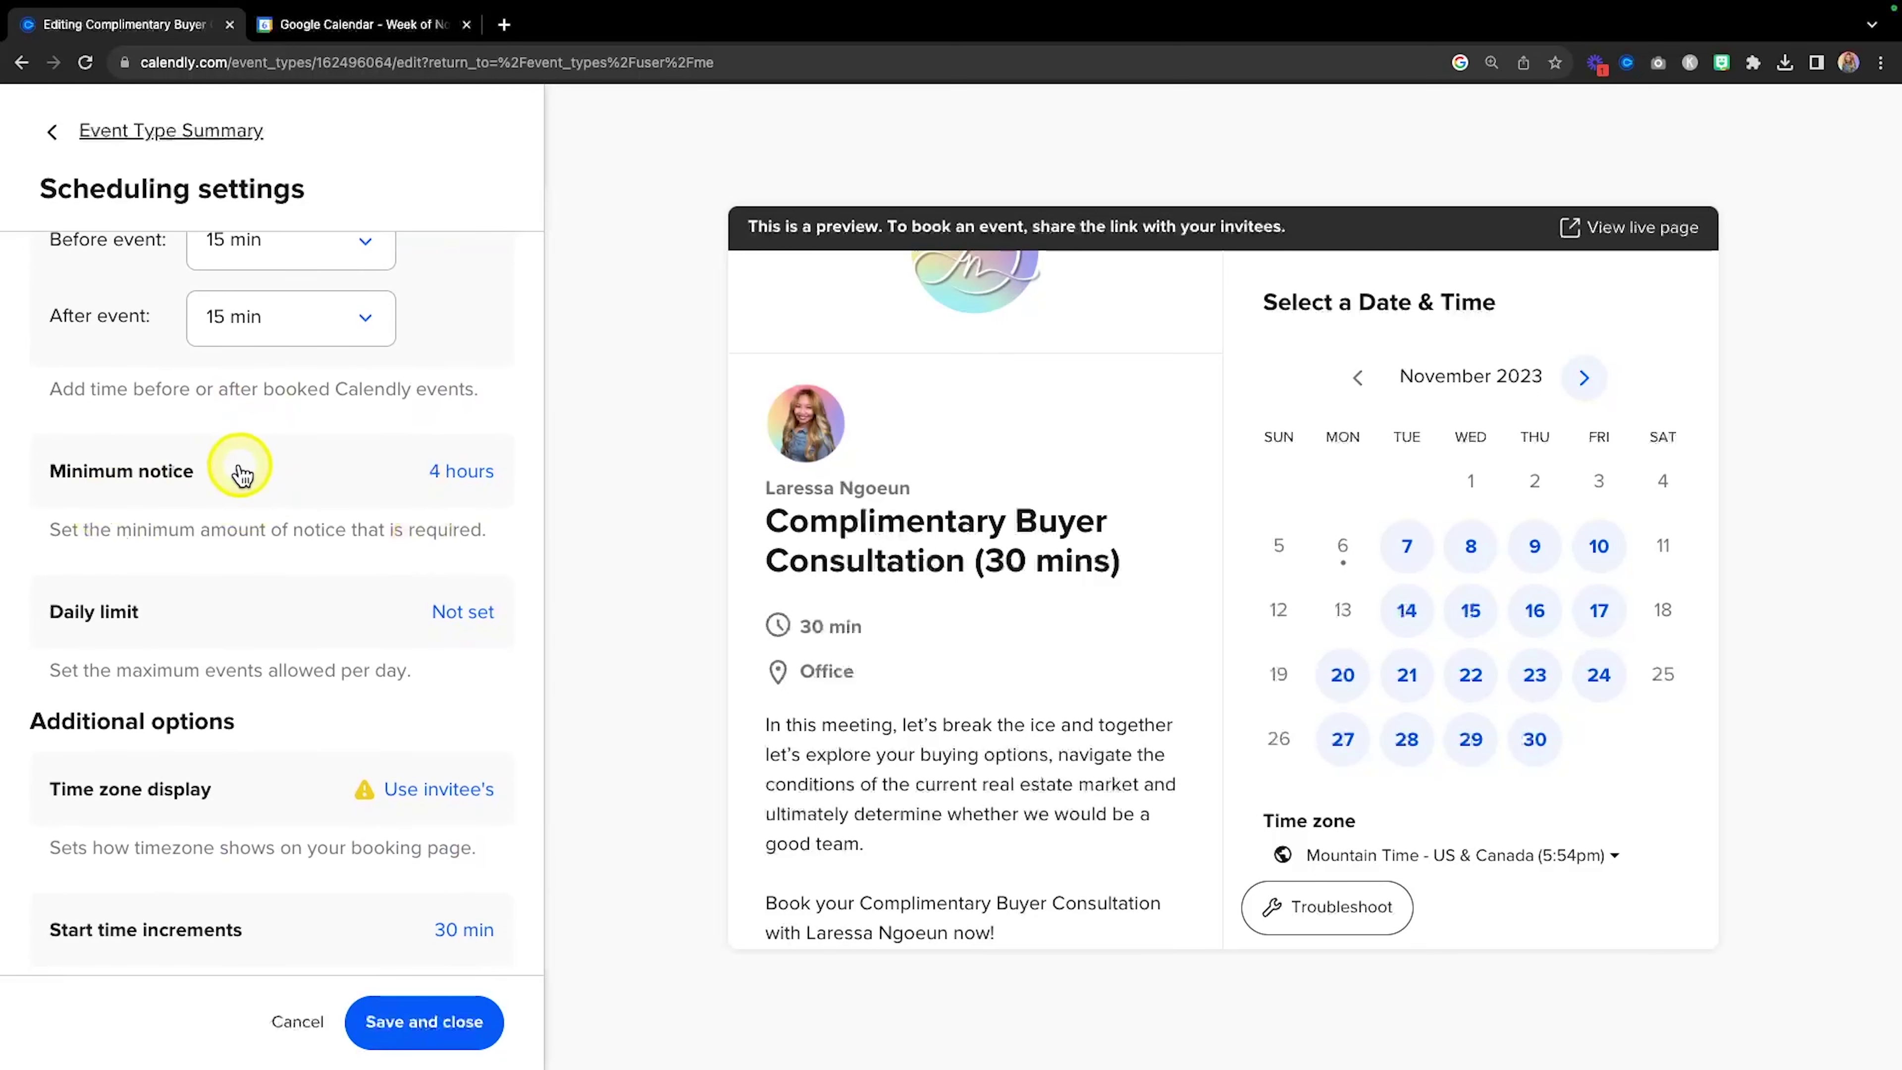
Change the event's minimum notice from 4 to 24 hours.
{"action": "key", "text": "fn"}
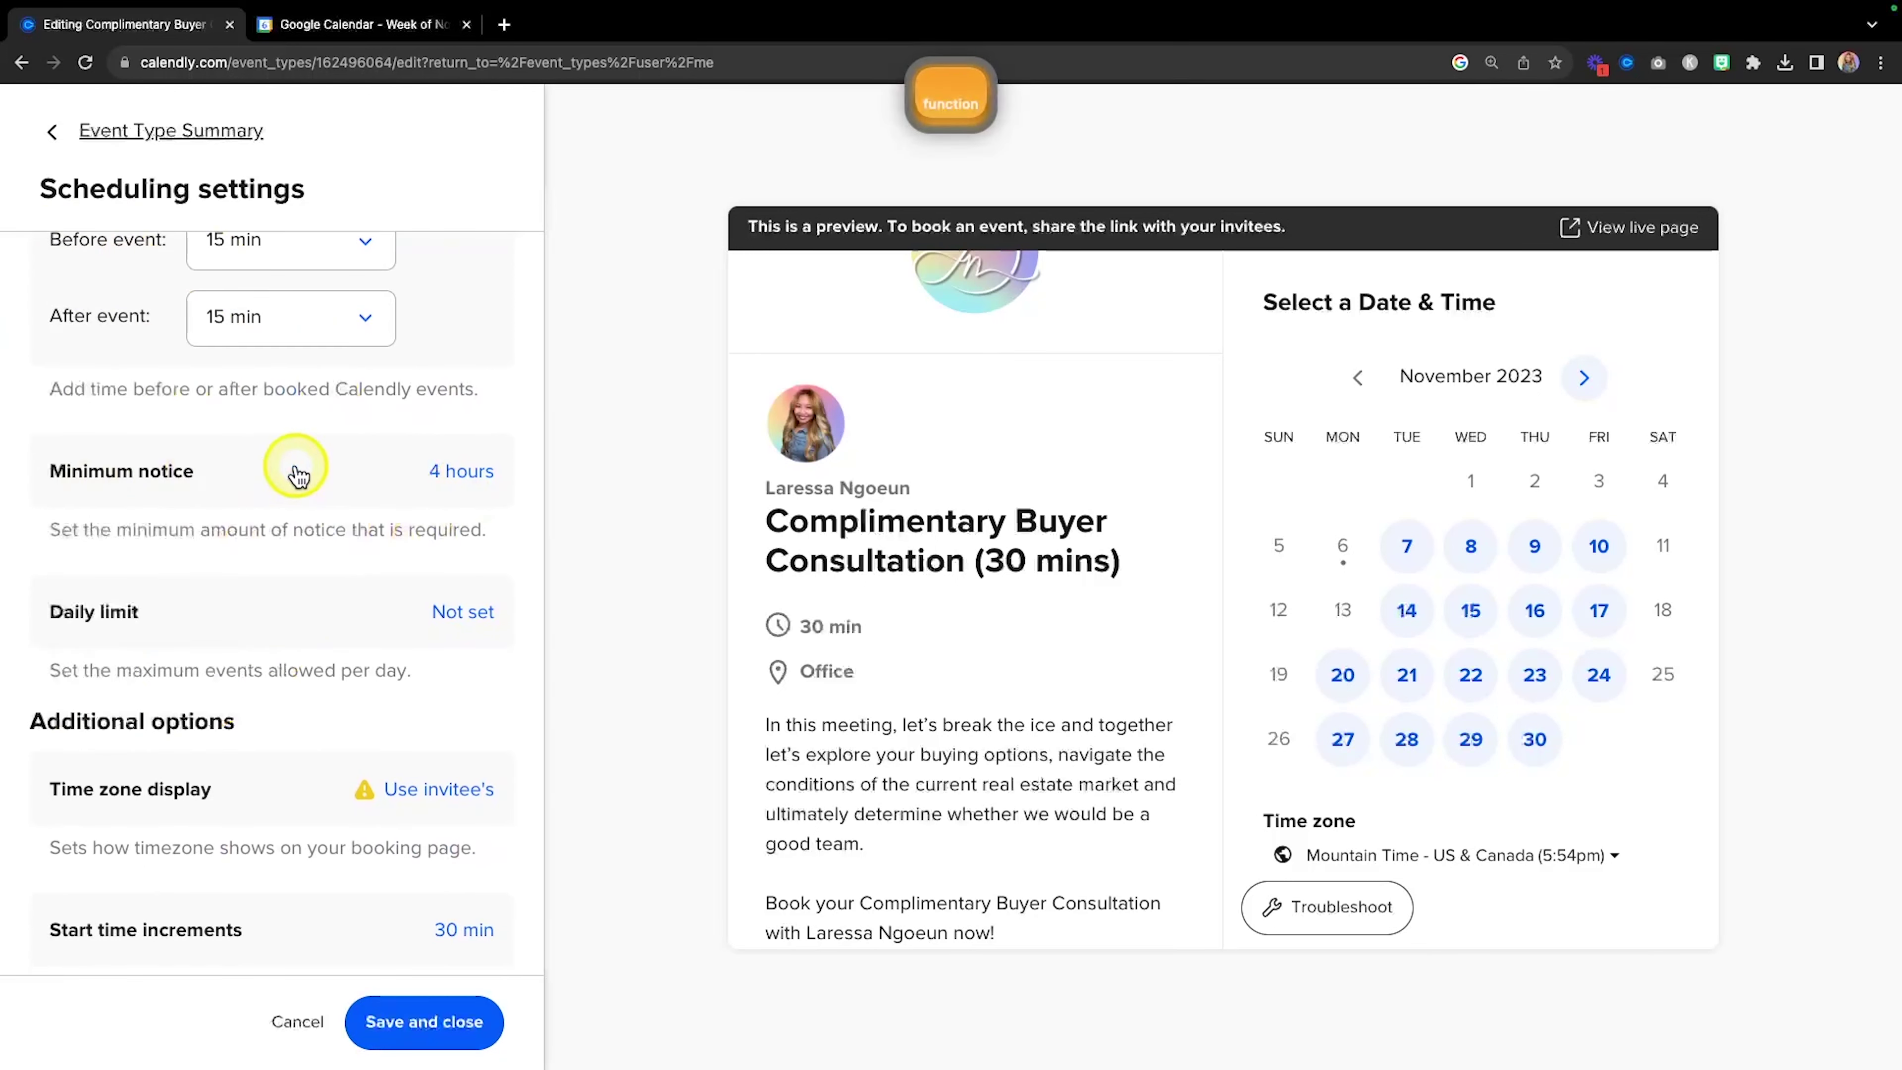
{"action": "left_click", "coordinate": [455, 472]}
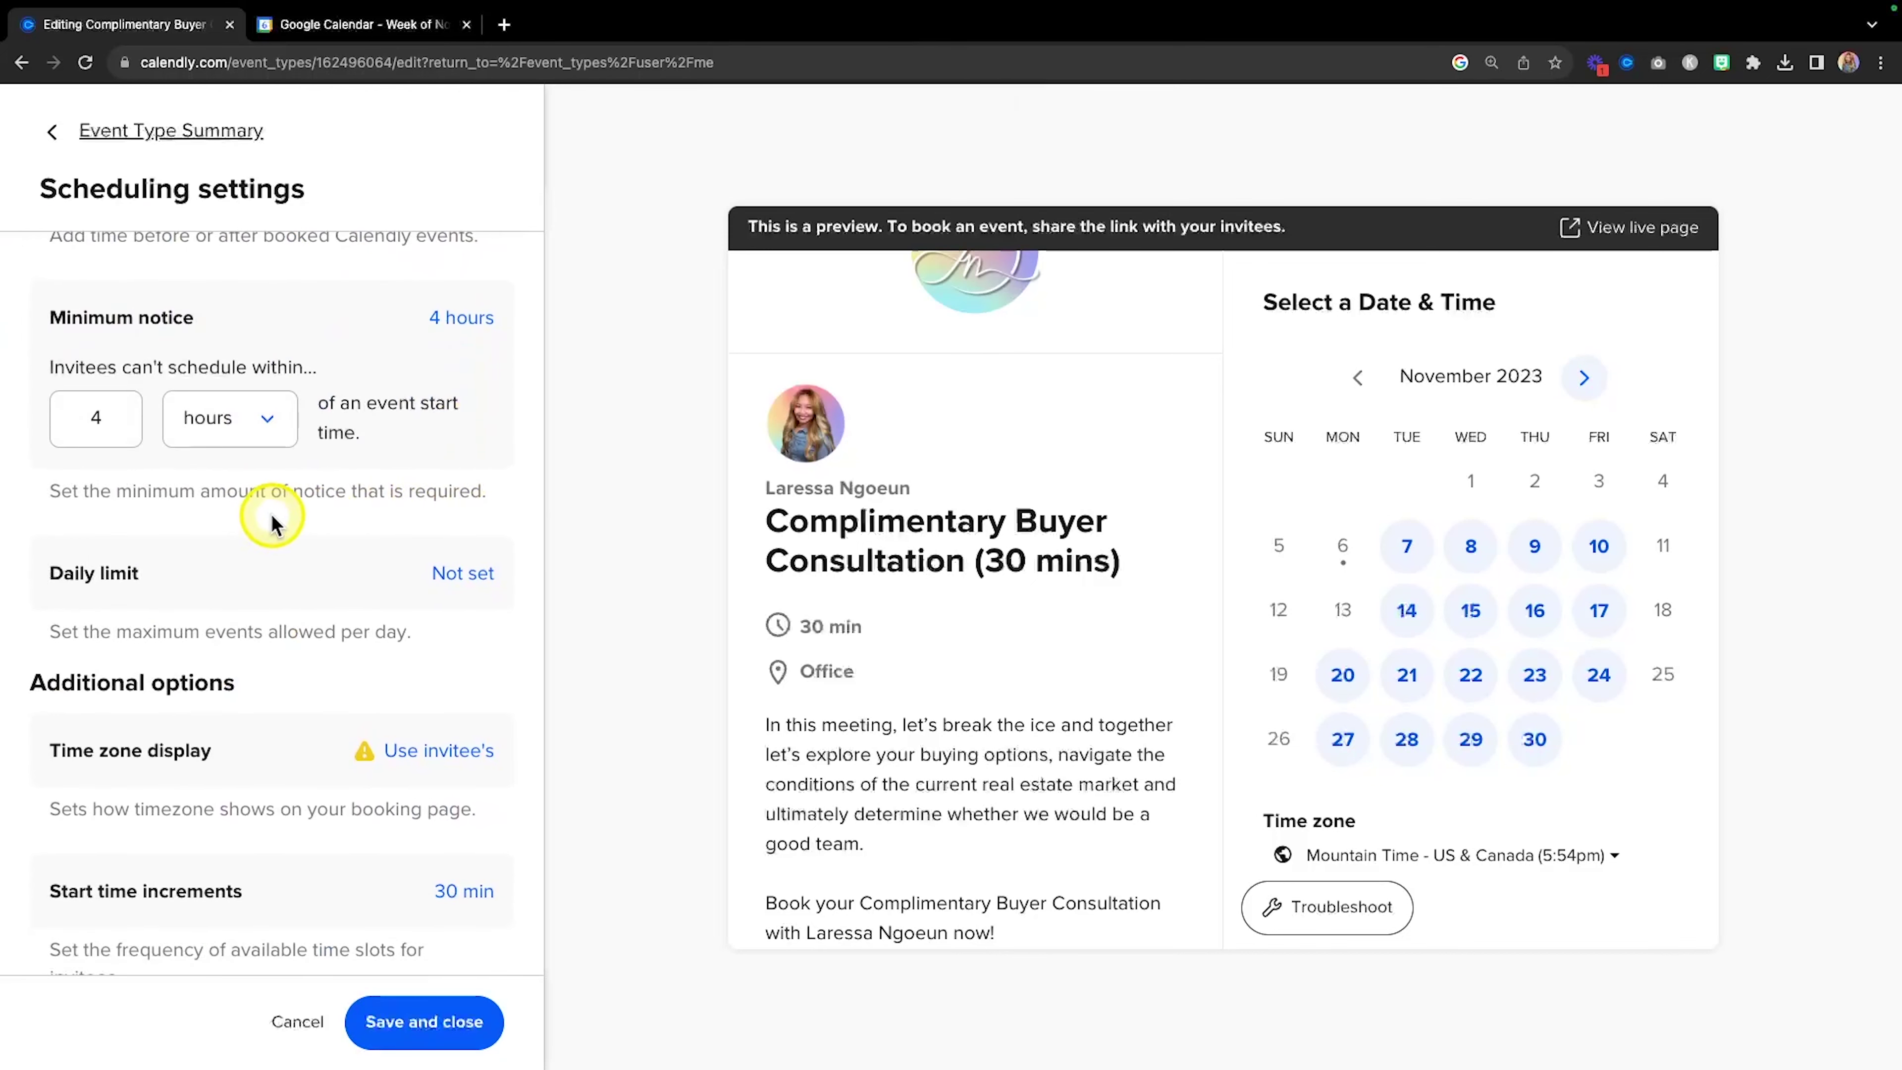
{"action": "scroll", "coordinate": [233, 511], "scroll_direction": "up", "scroll_amount": 1}
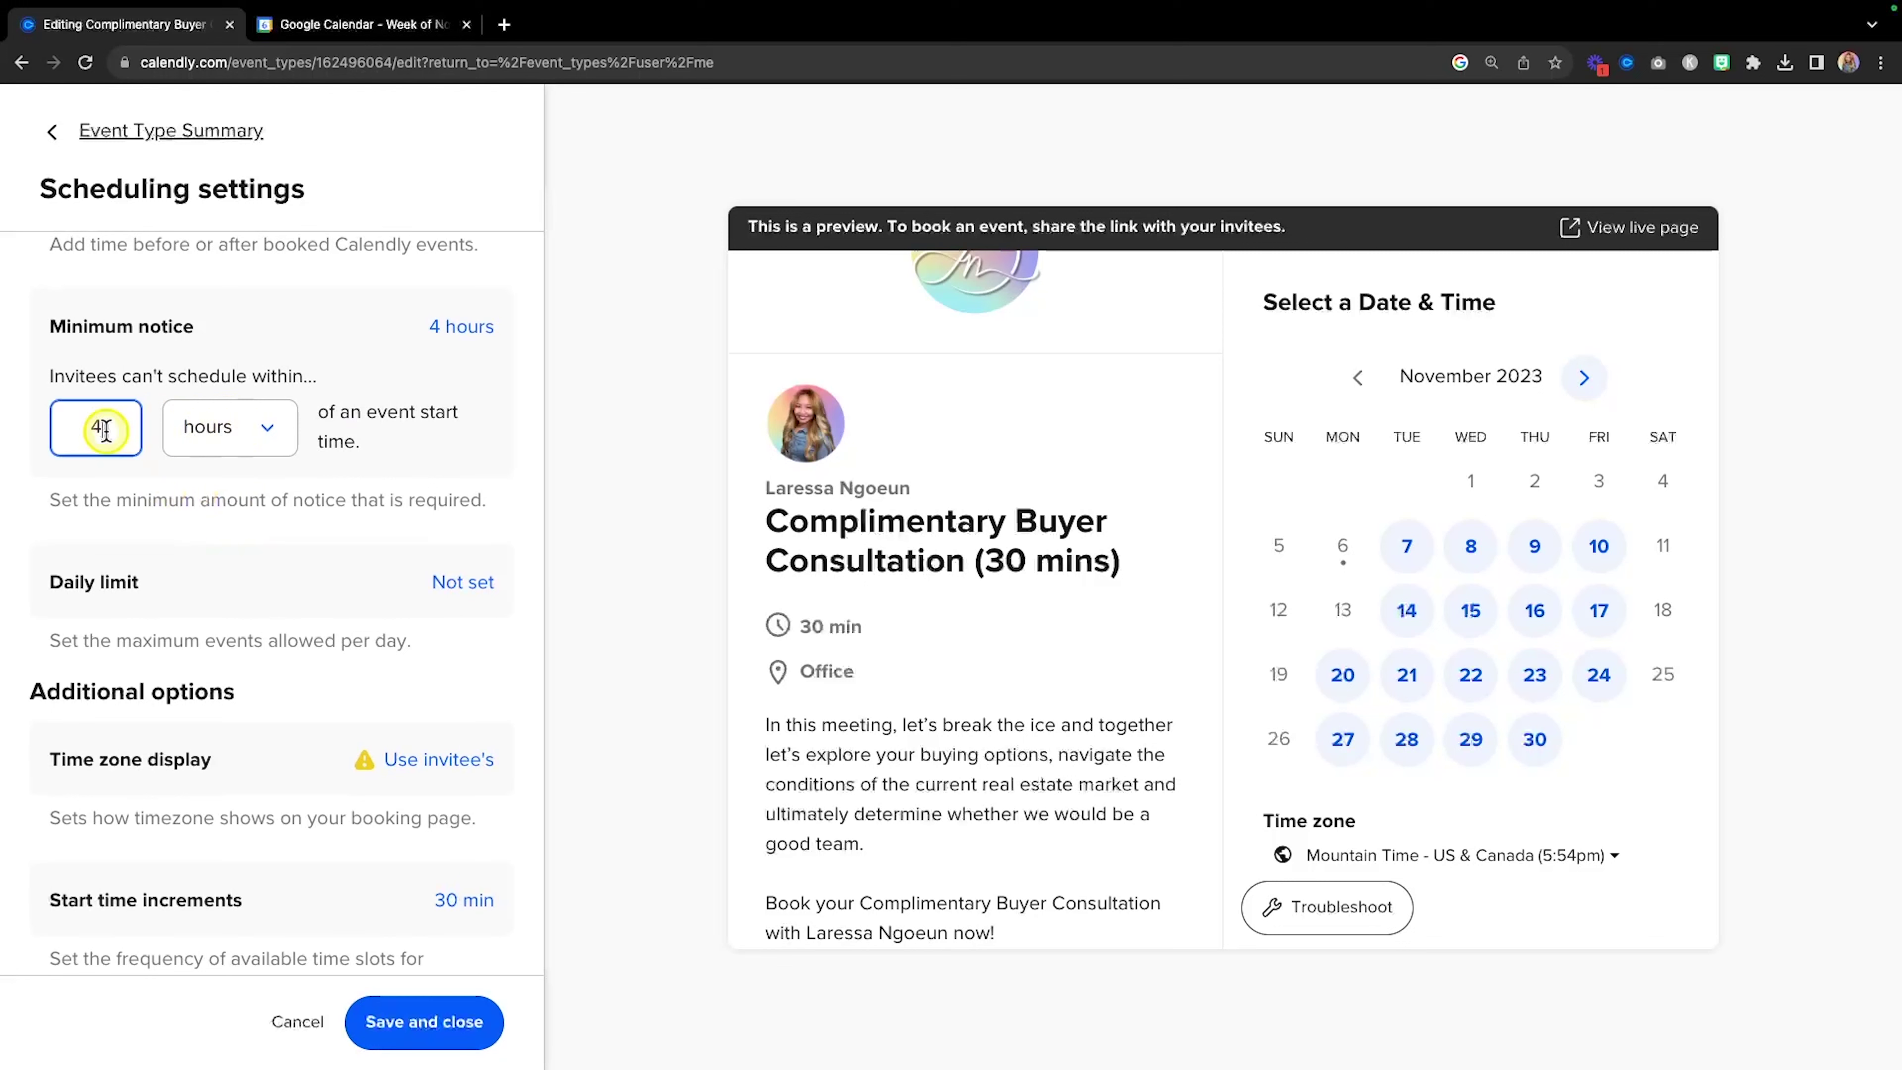
{"action": "left_click", "coordinate": [270, 428]}
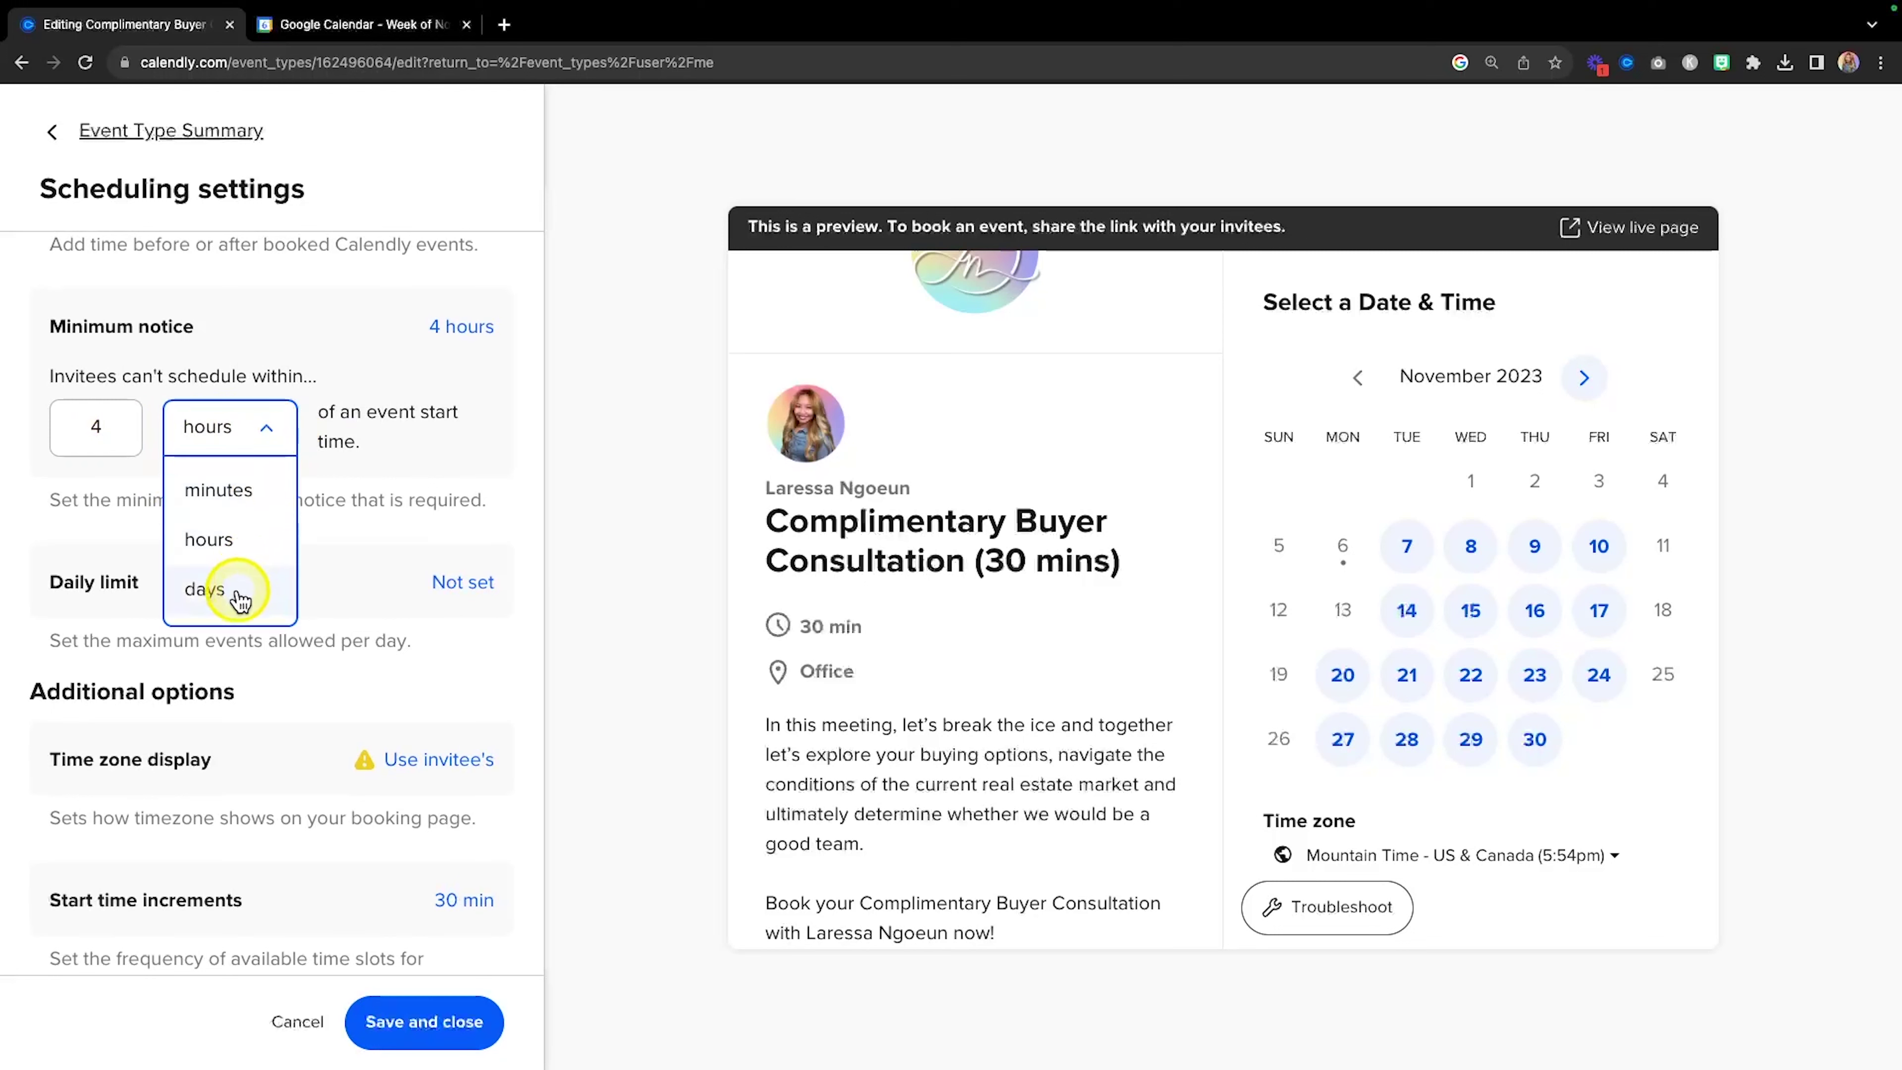
{"action": "left_click", "coordinate": [98, 428]}
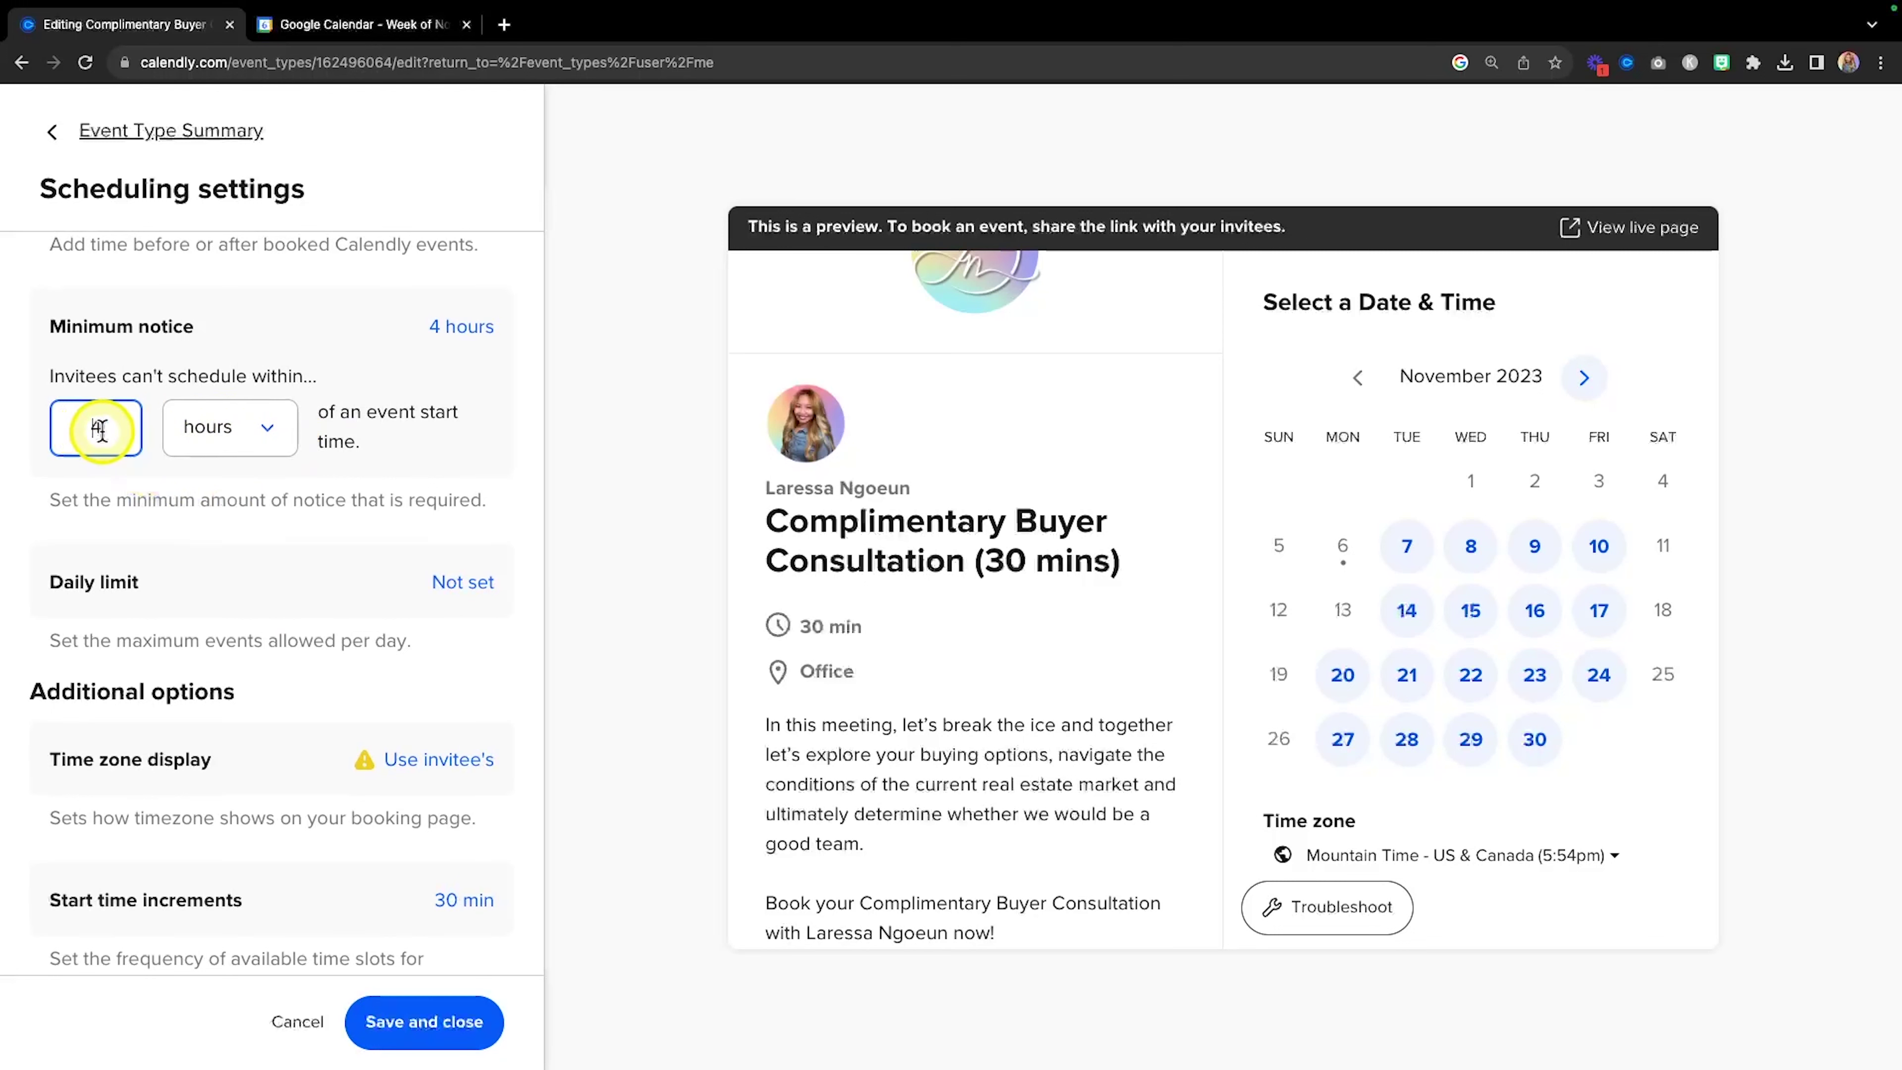
{"action": "type", "text": "2"}
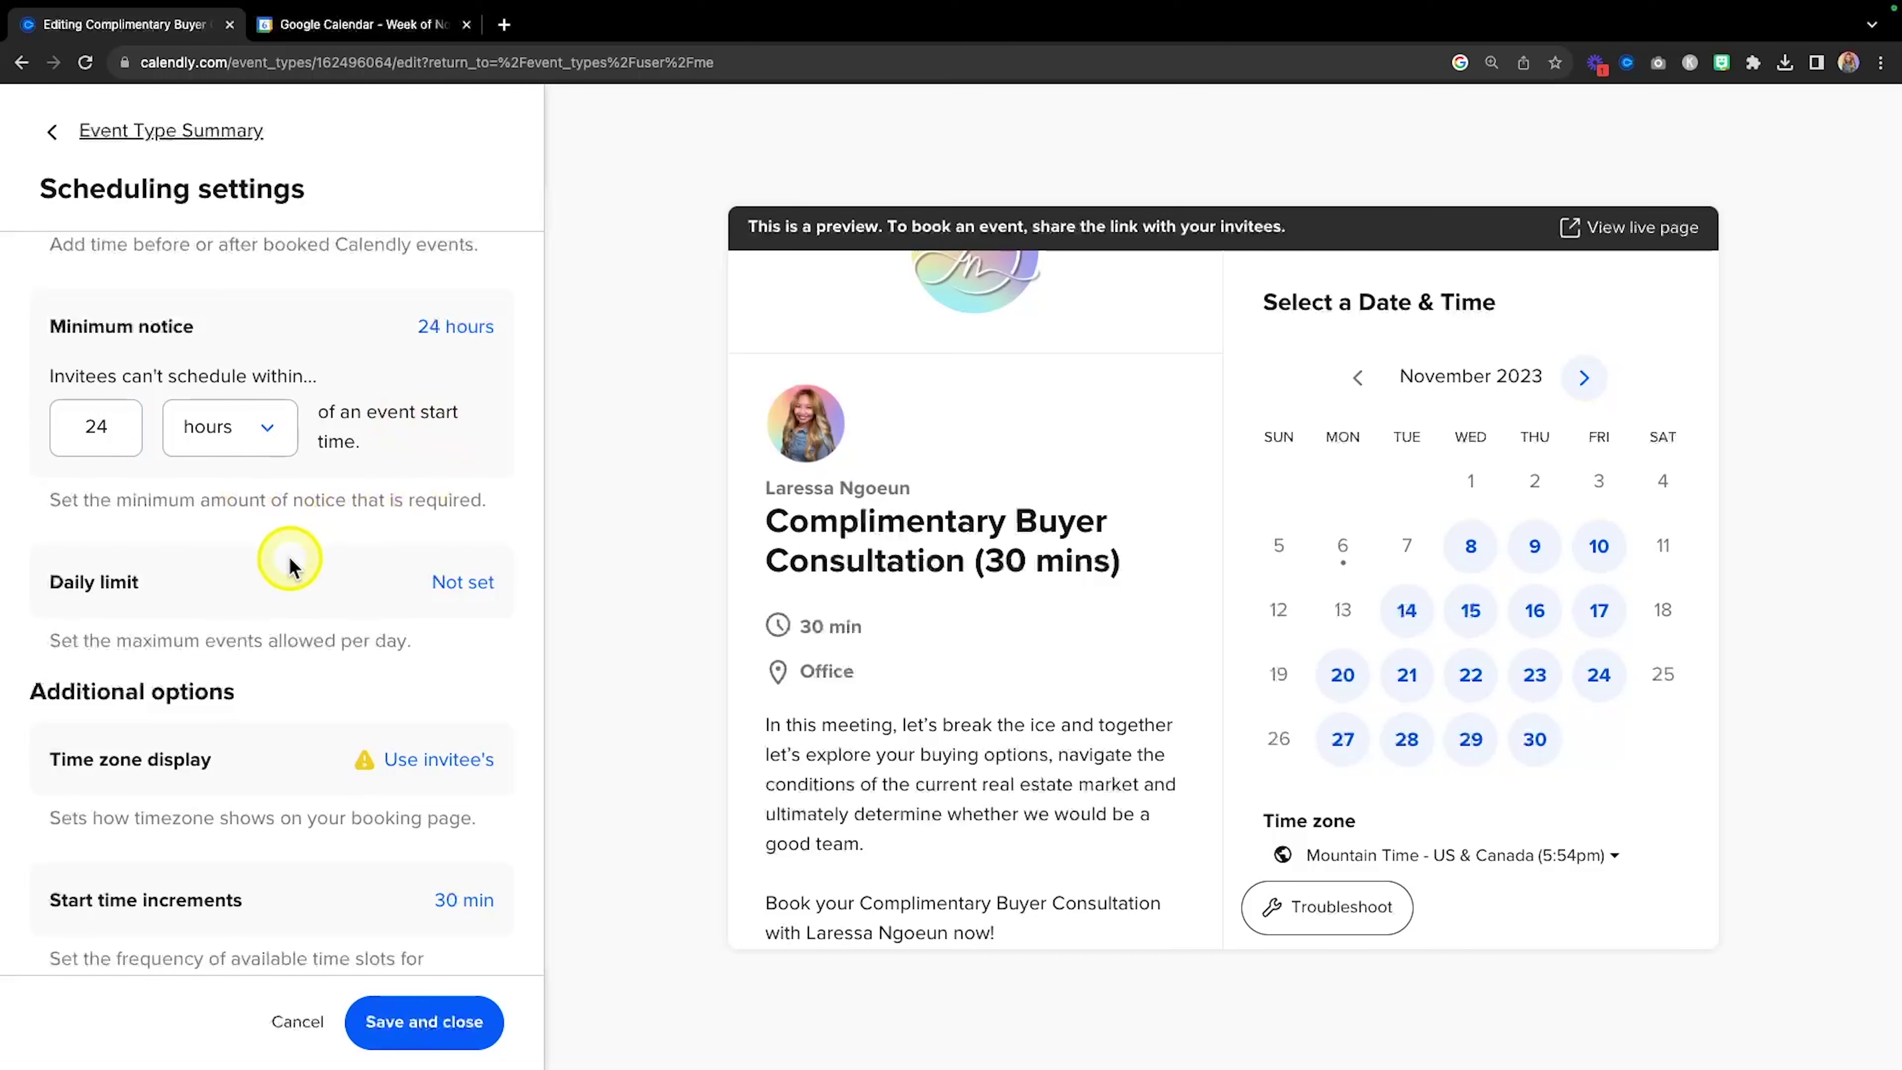
Limit the consultation to a maximum of 2 events per day.
{"action": "scroll", "coordinate": [288, 556], "scroll_direction": "down", "scroll_amount": 1}
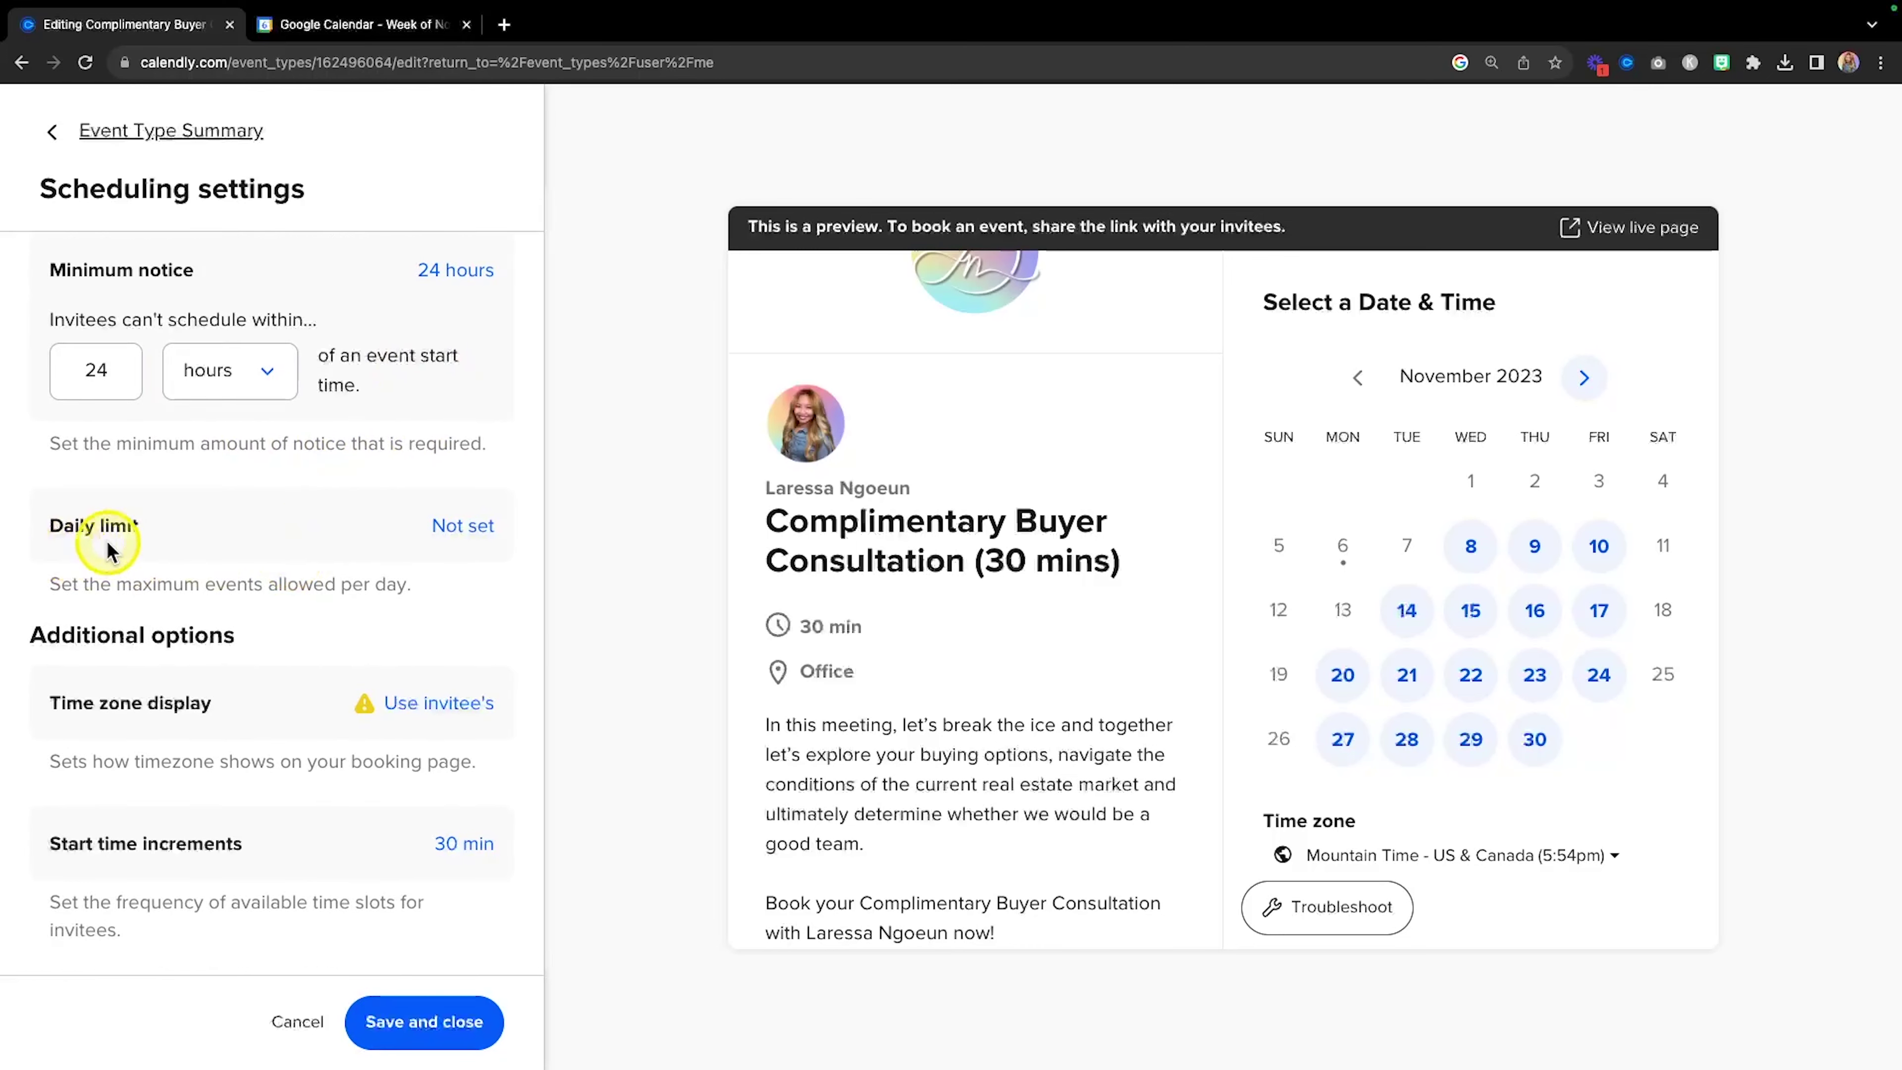
{"action": "left_click", "coordinate": [472, 526]}
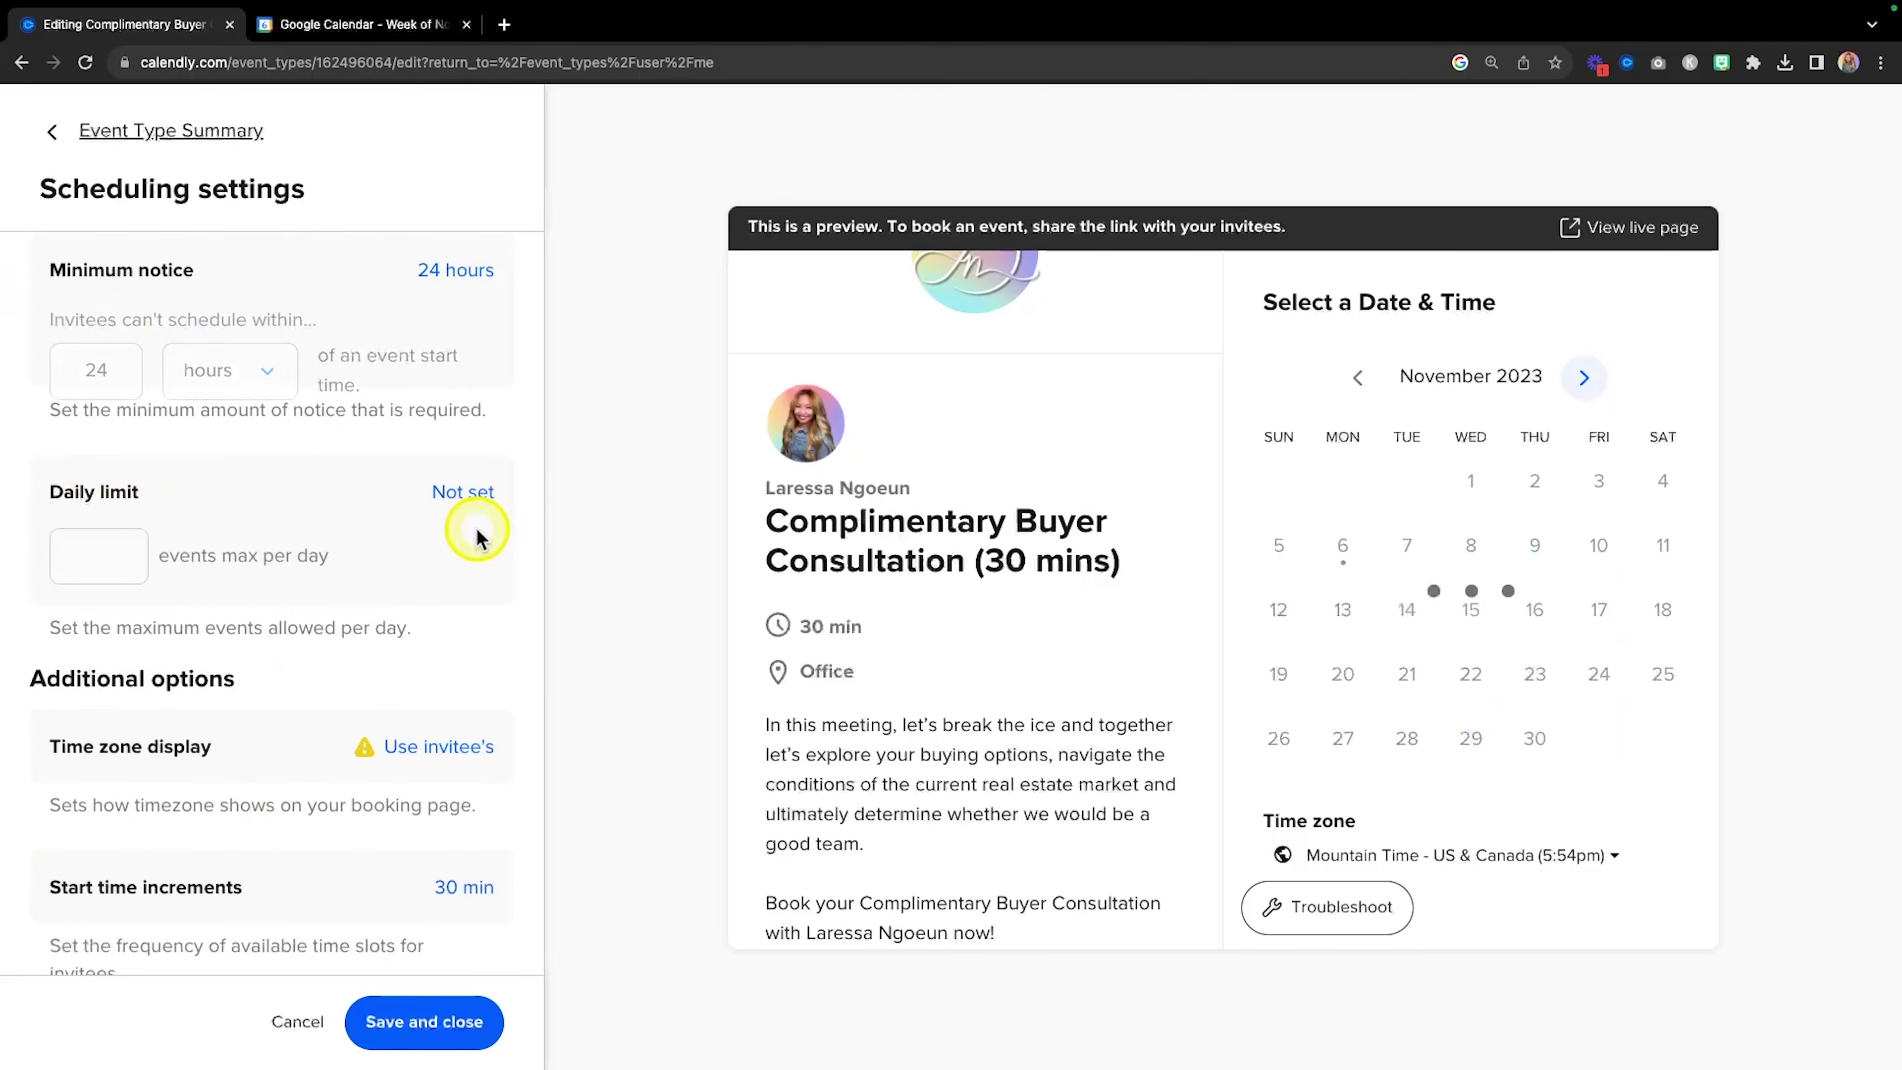
{"action": "left_click", "coordinate": [98, 513]}
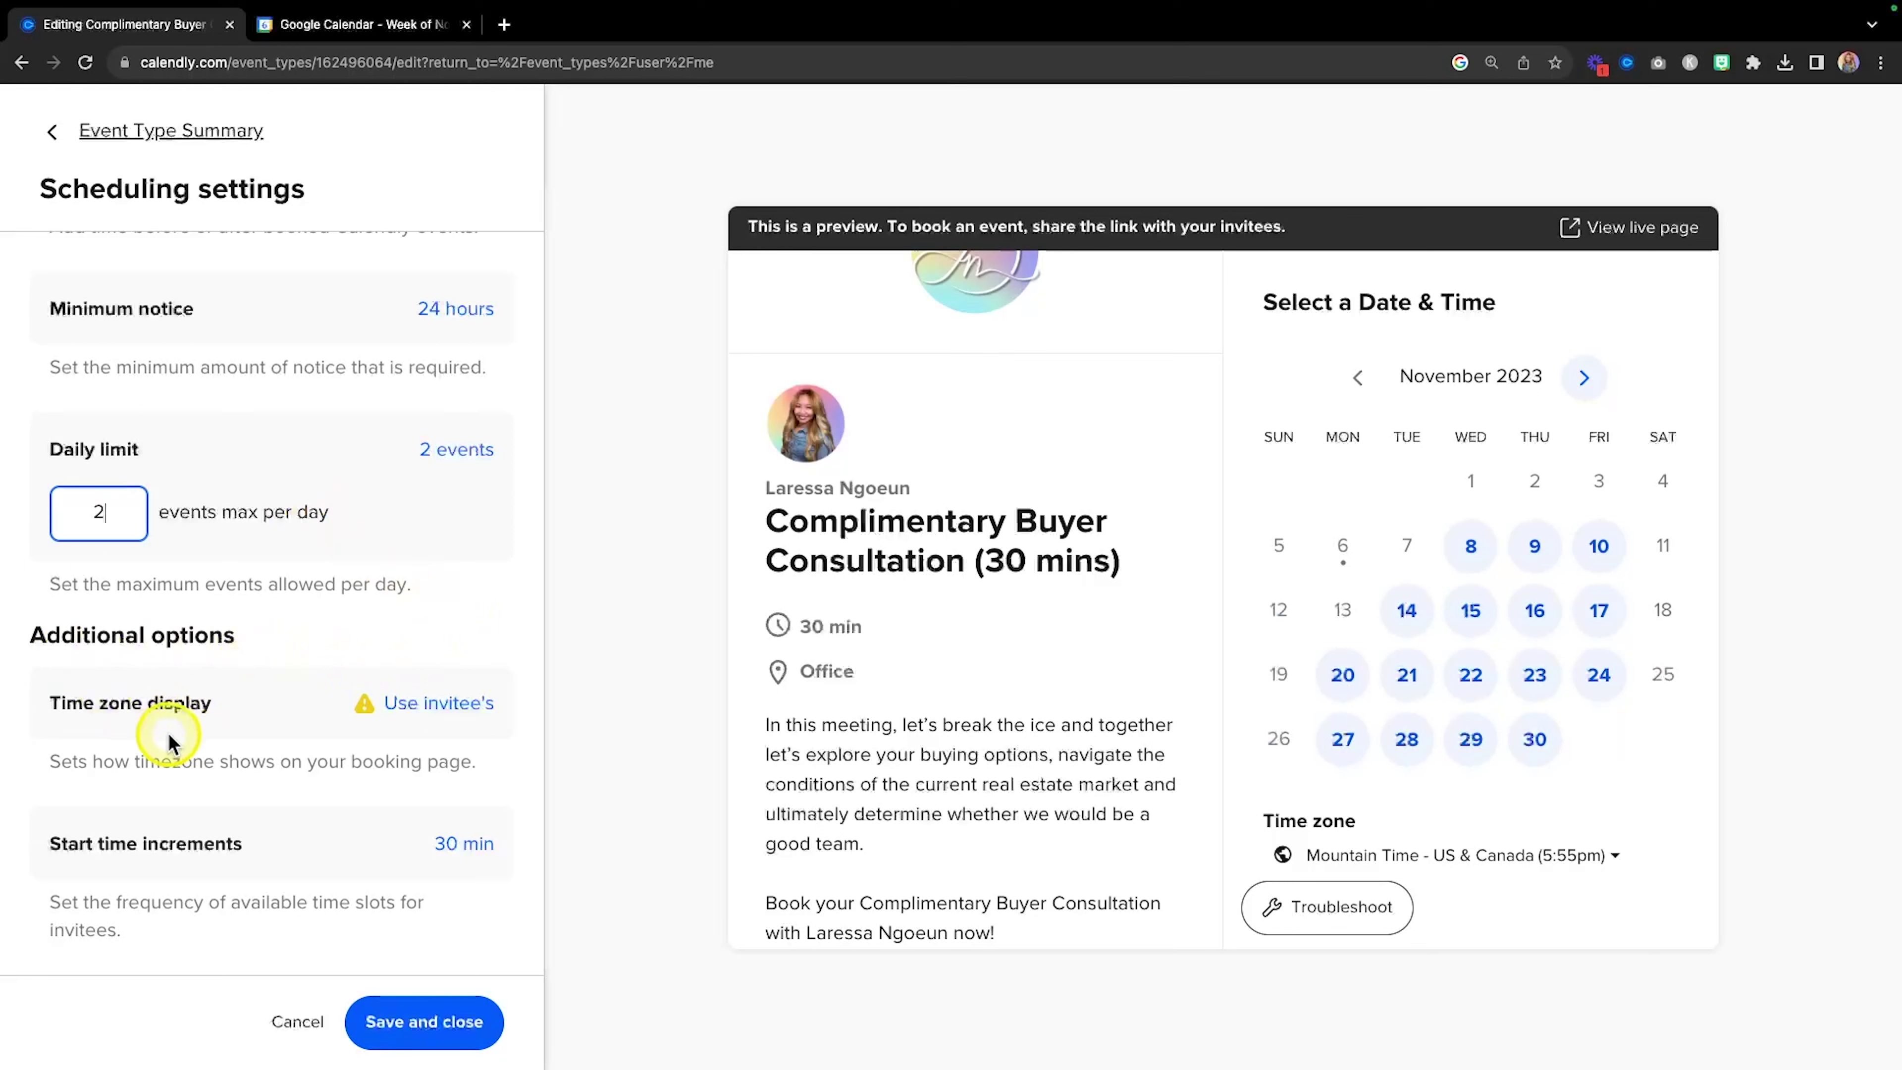
{"action": "key", "text": "fn"}
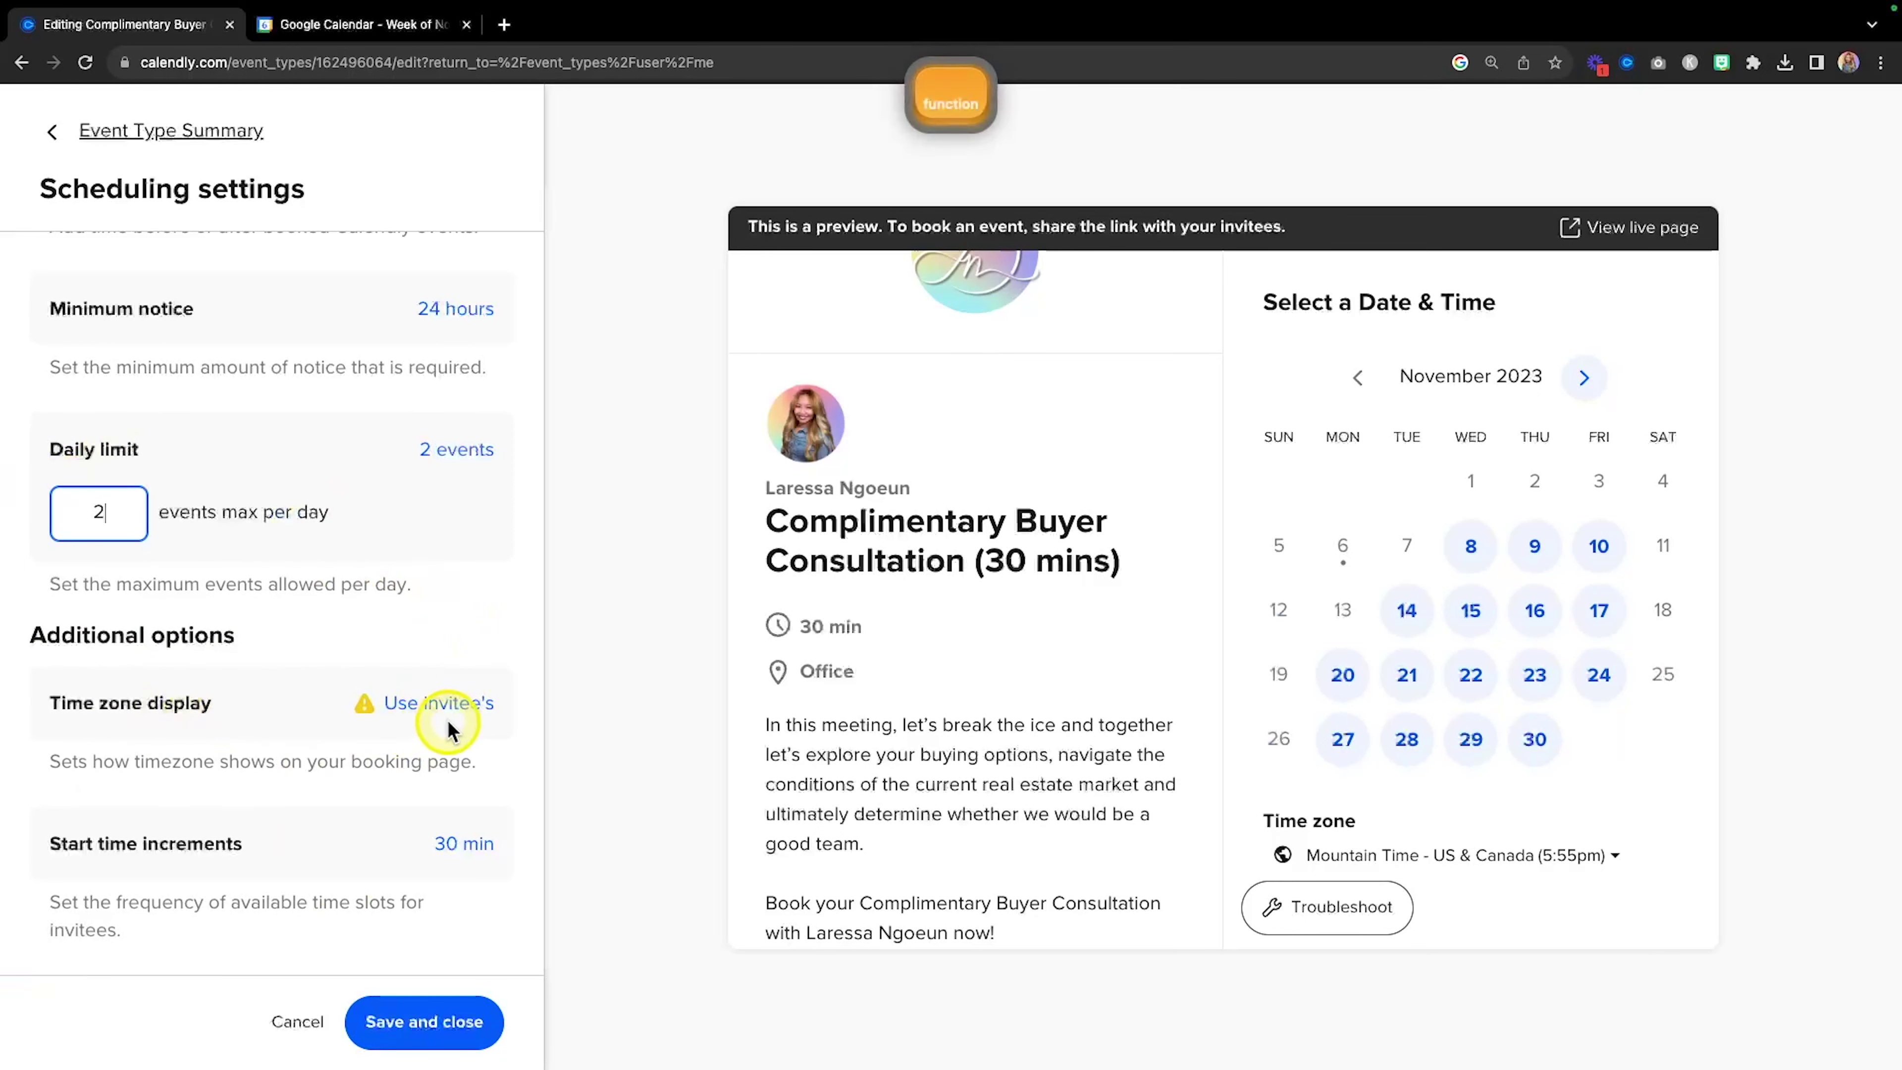
{"action": "key", "text": "fn"}
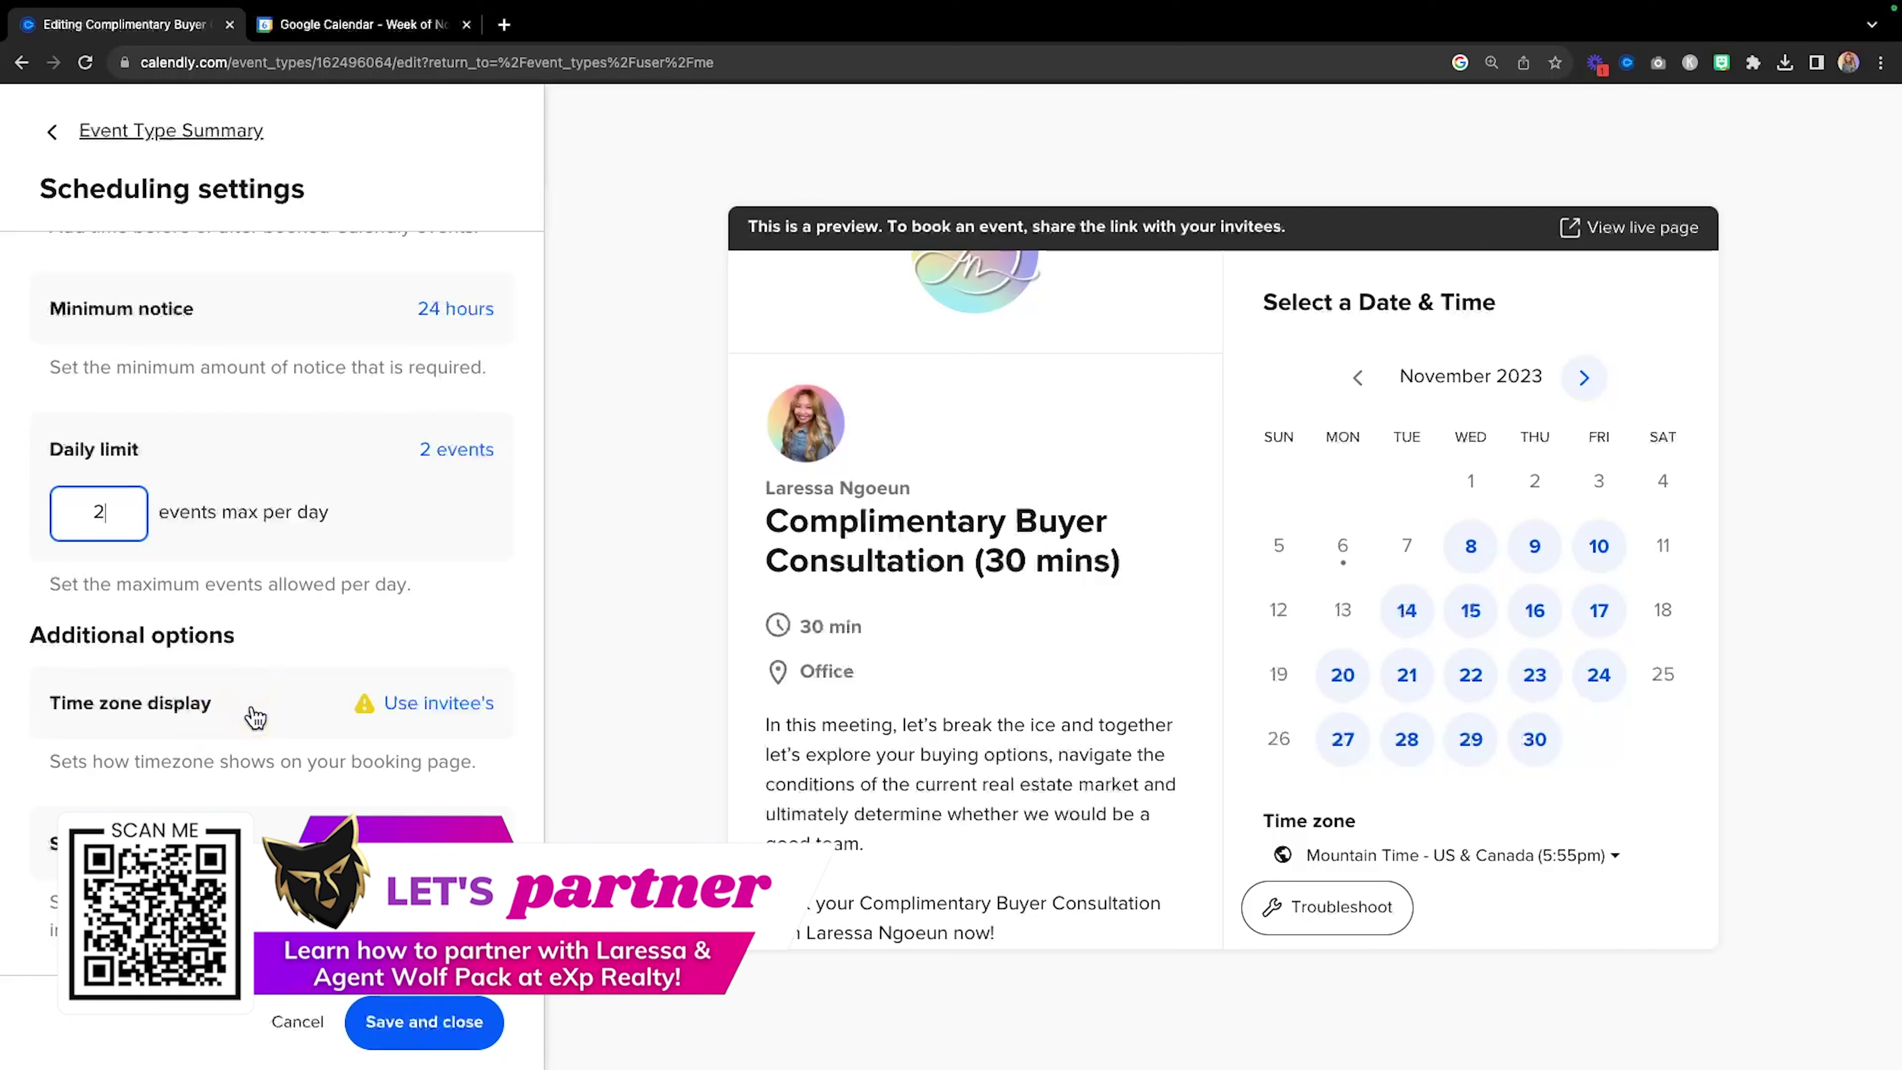
{"action": "left_click", "coordinate": [262, 716]}
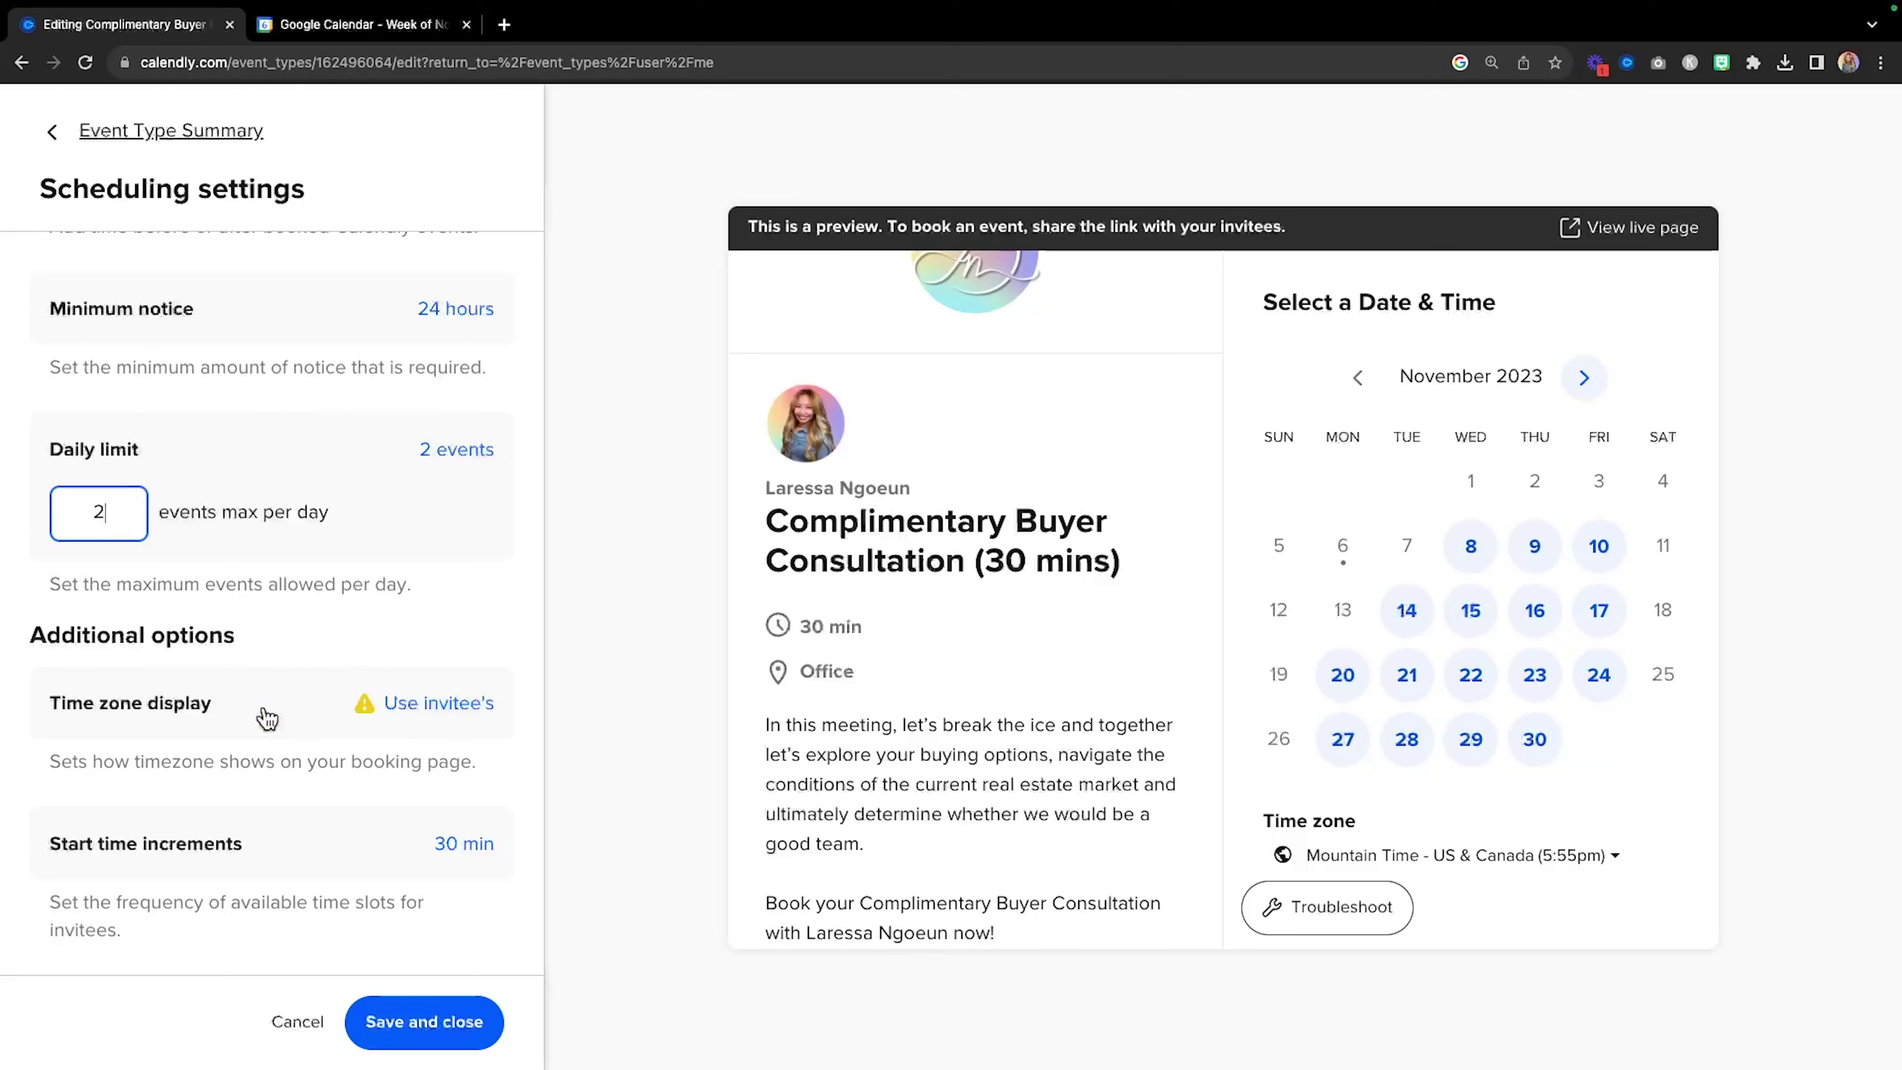
{"action": "left_click", "coordinate": [266, 712]}
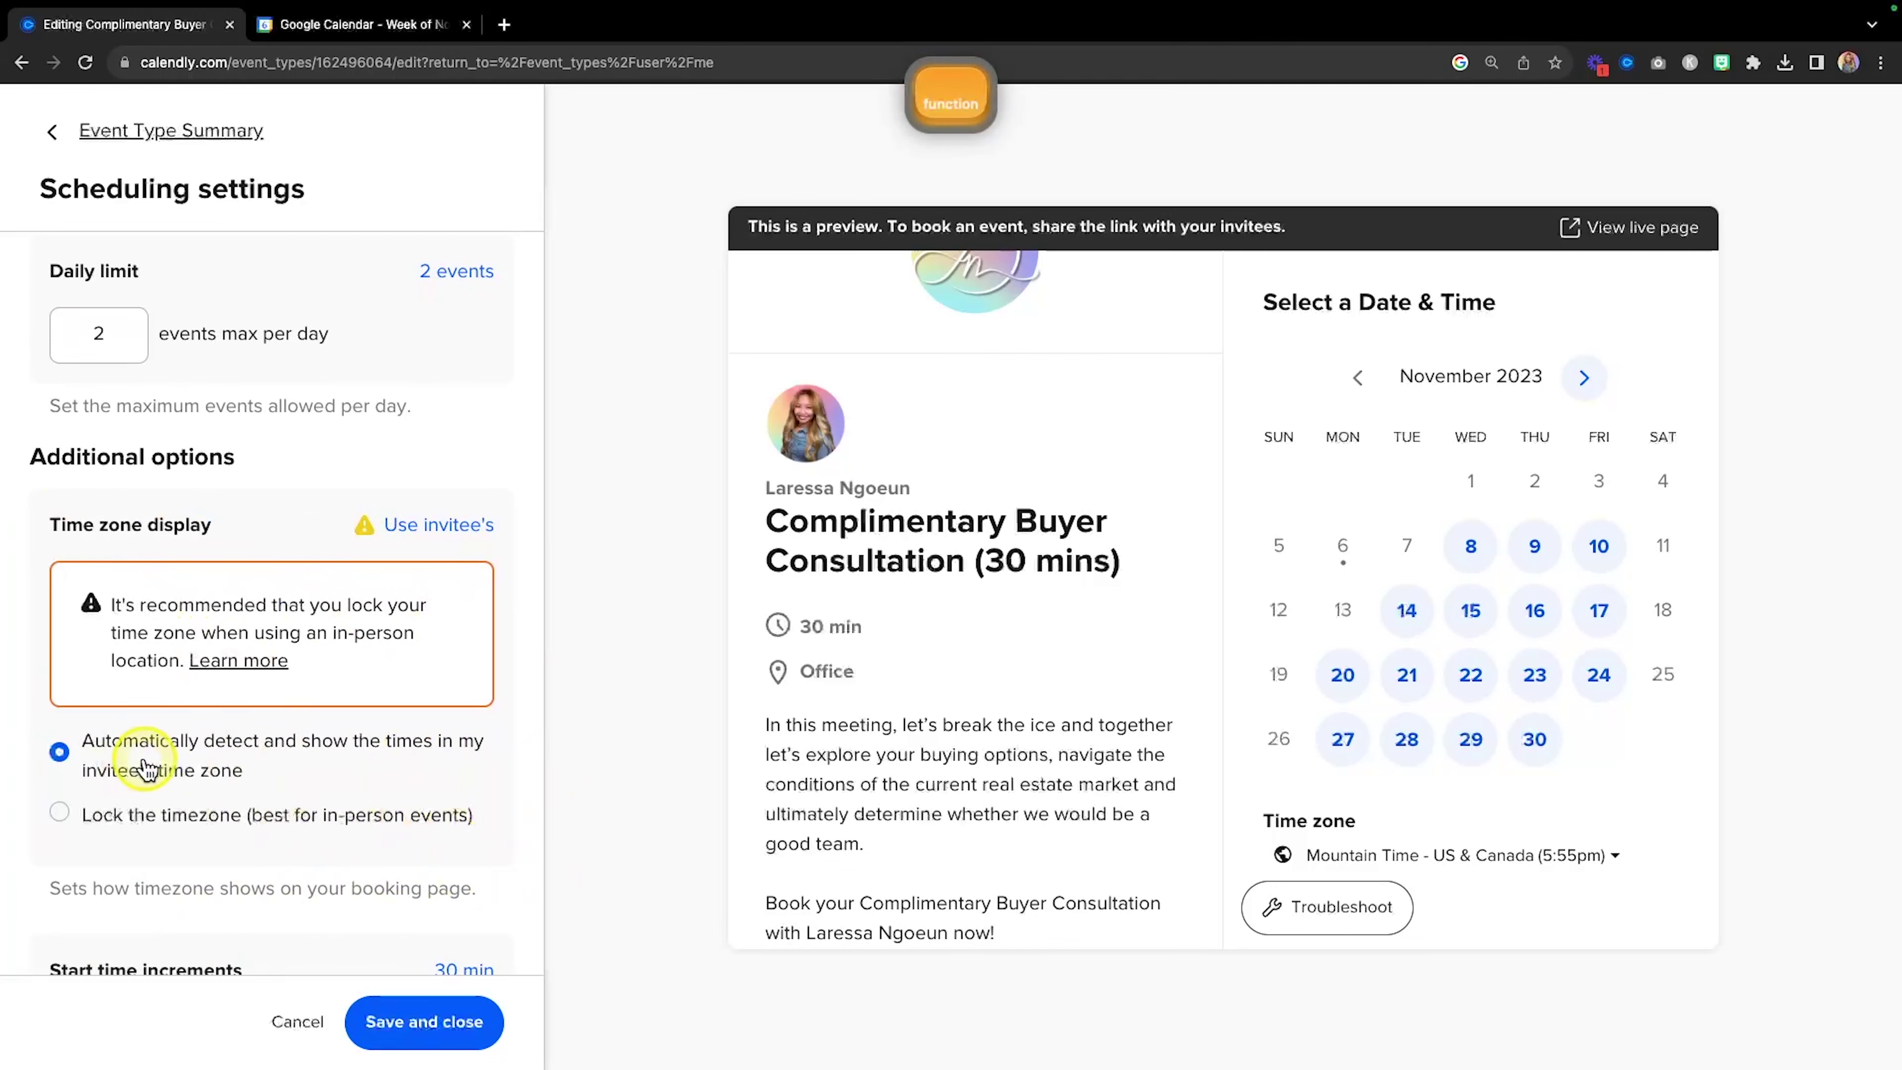
{"action": "scroll", "coordinate": [415, 776], "scroll_direction": "down", "scroll_amount": 2}
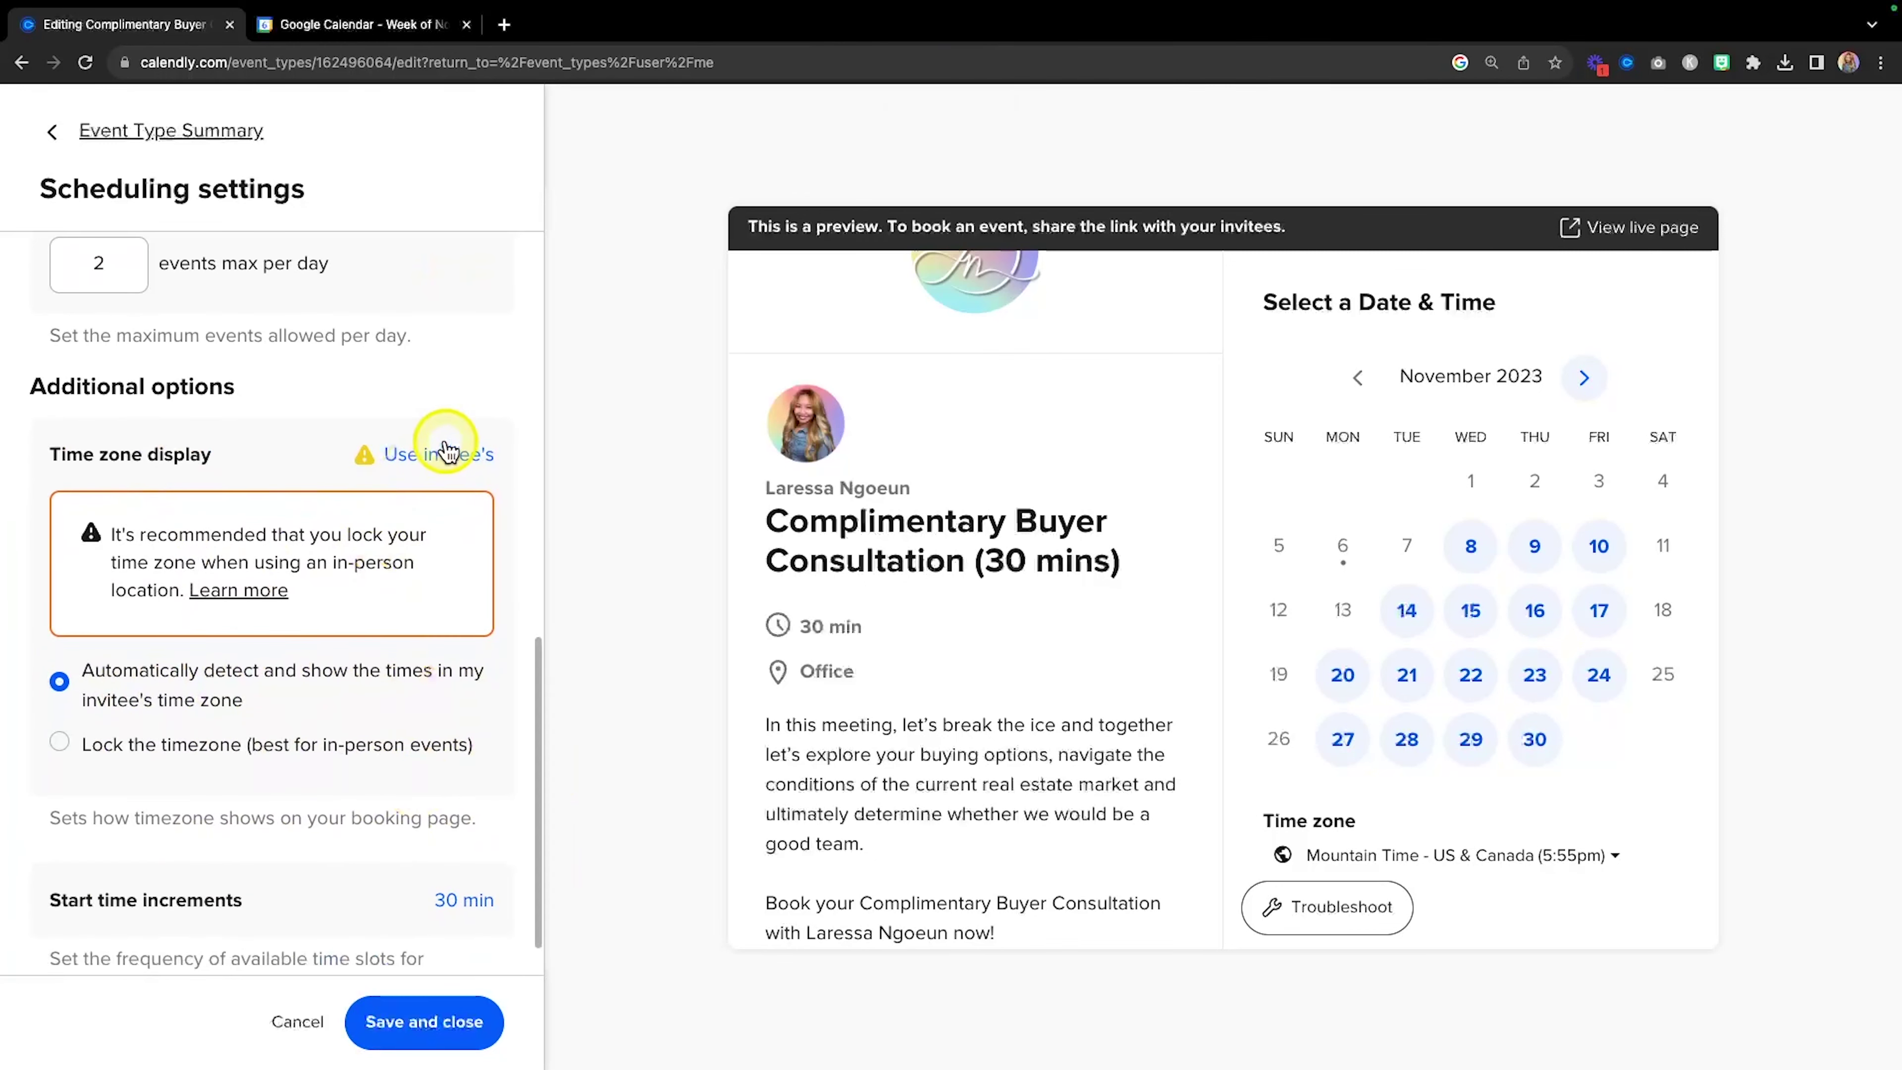
{"action": "left_click", "coordinate": [447, 462]}
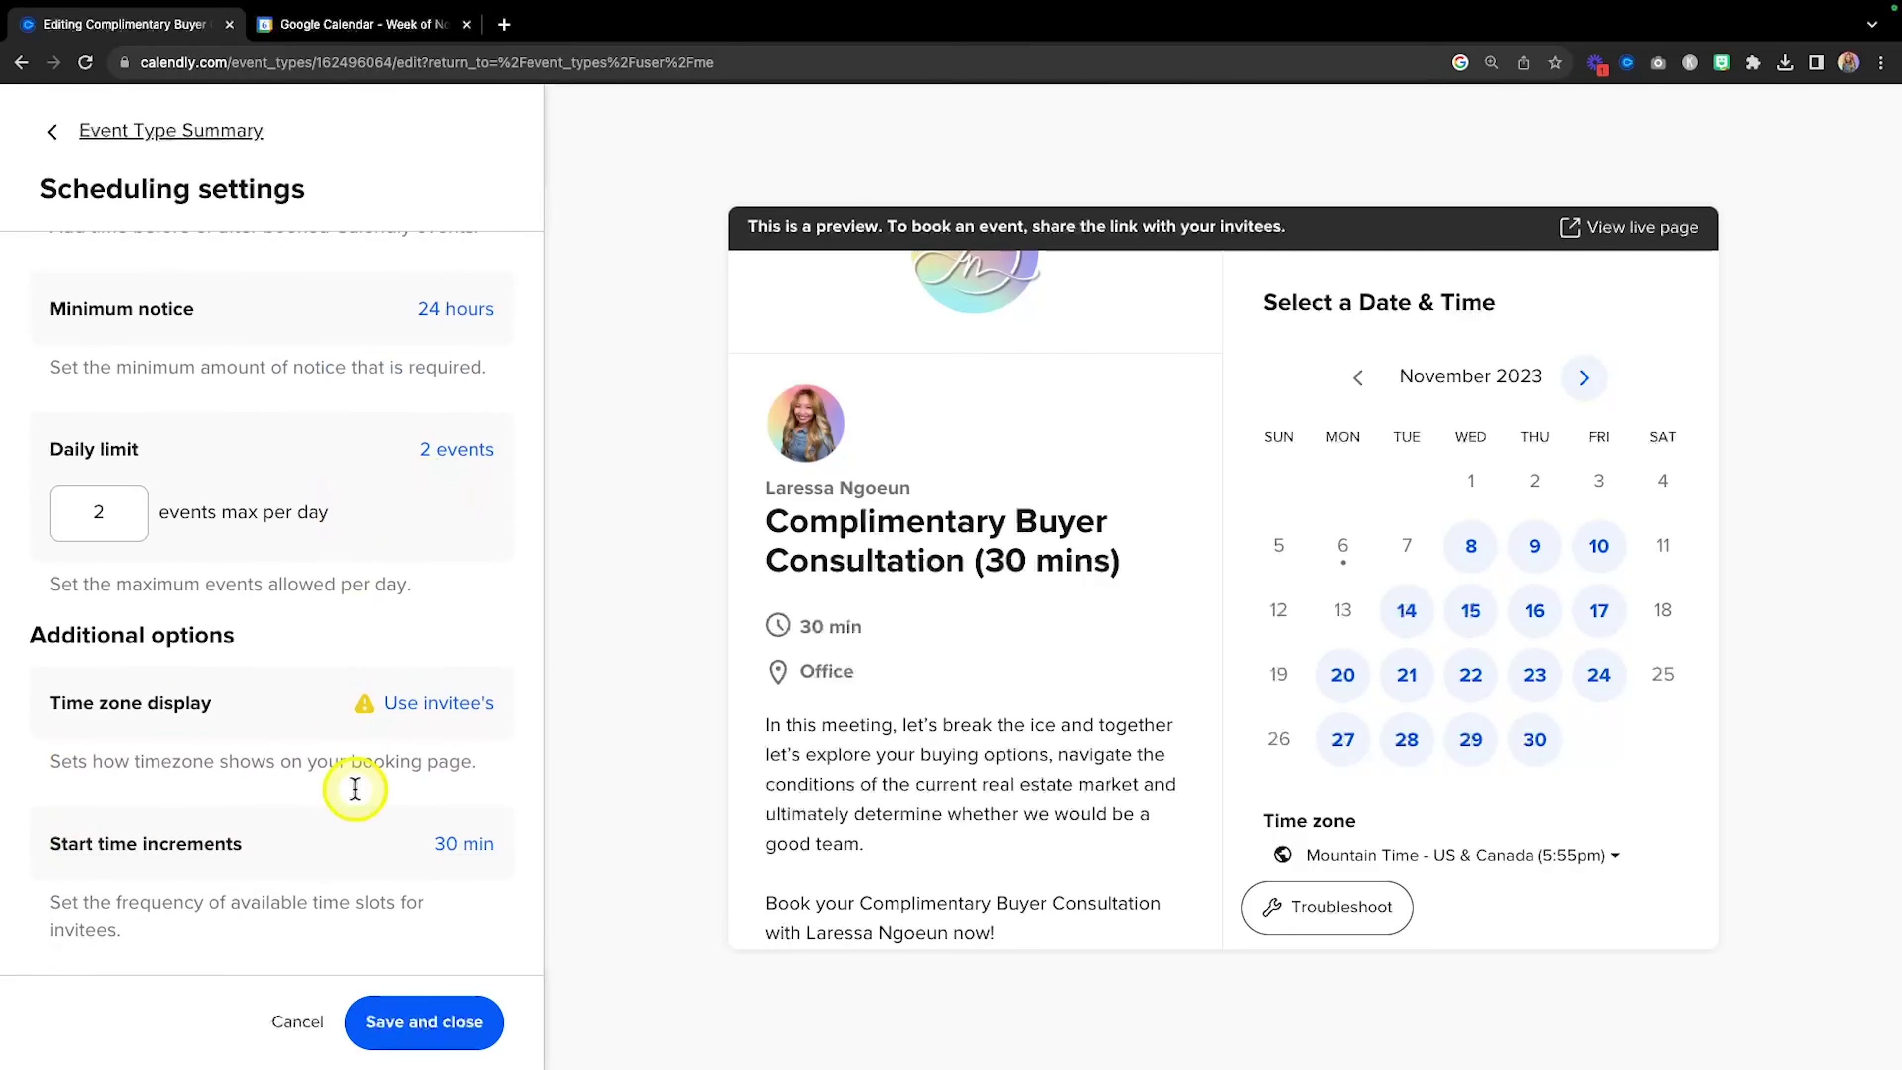
{"action": "left_click", "coordinate": [470, 859]}
{"action": "scroll", "coordinate": [373, 846], "scroll_direction": "down", "scroll_amount": 2}
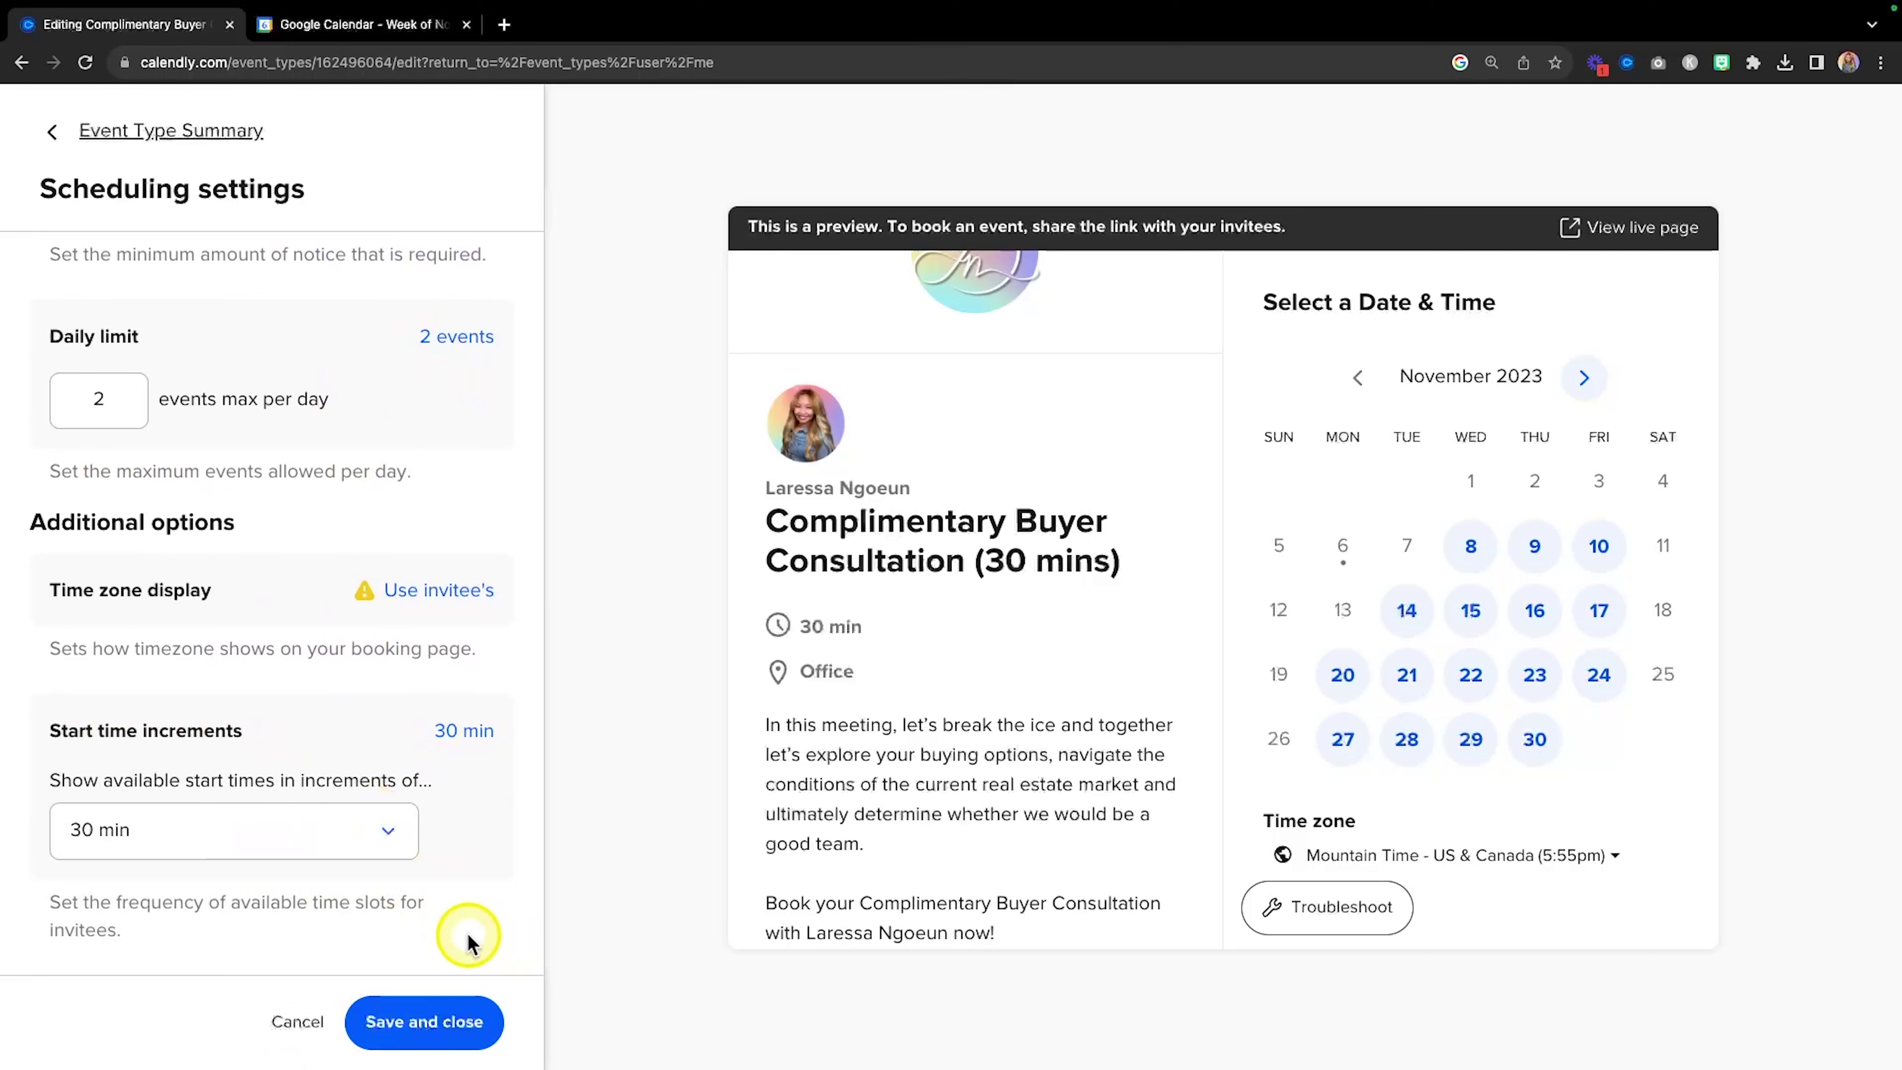
Save the scheduling settings and bring up the event's booking page options.
{"action": "left_click", "coordinate": [441, 1038]}
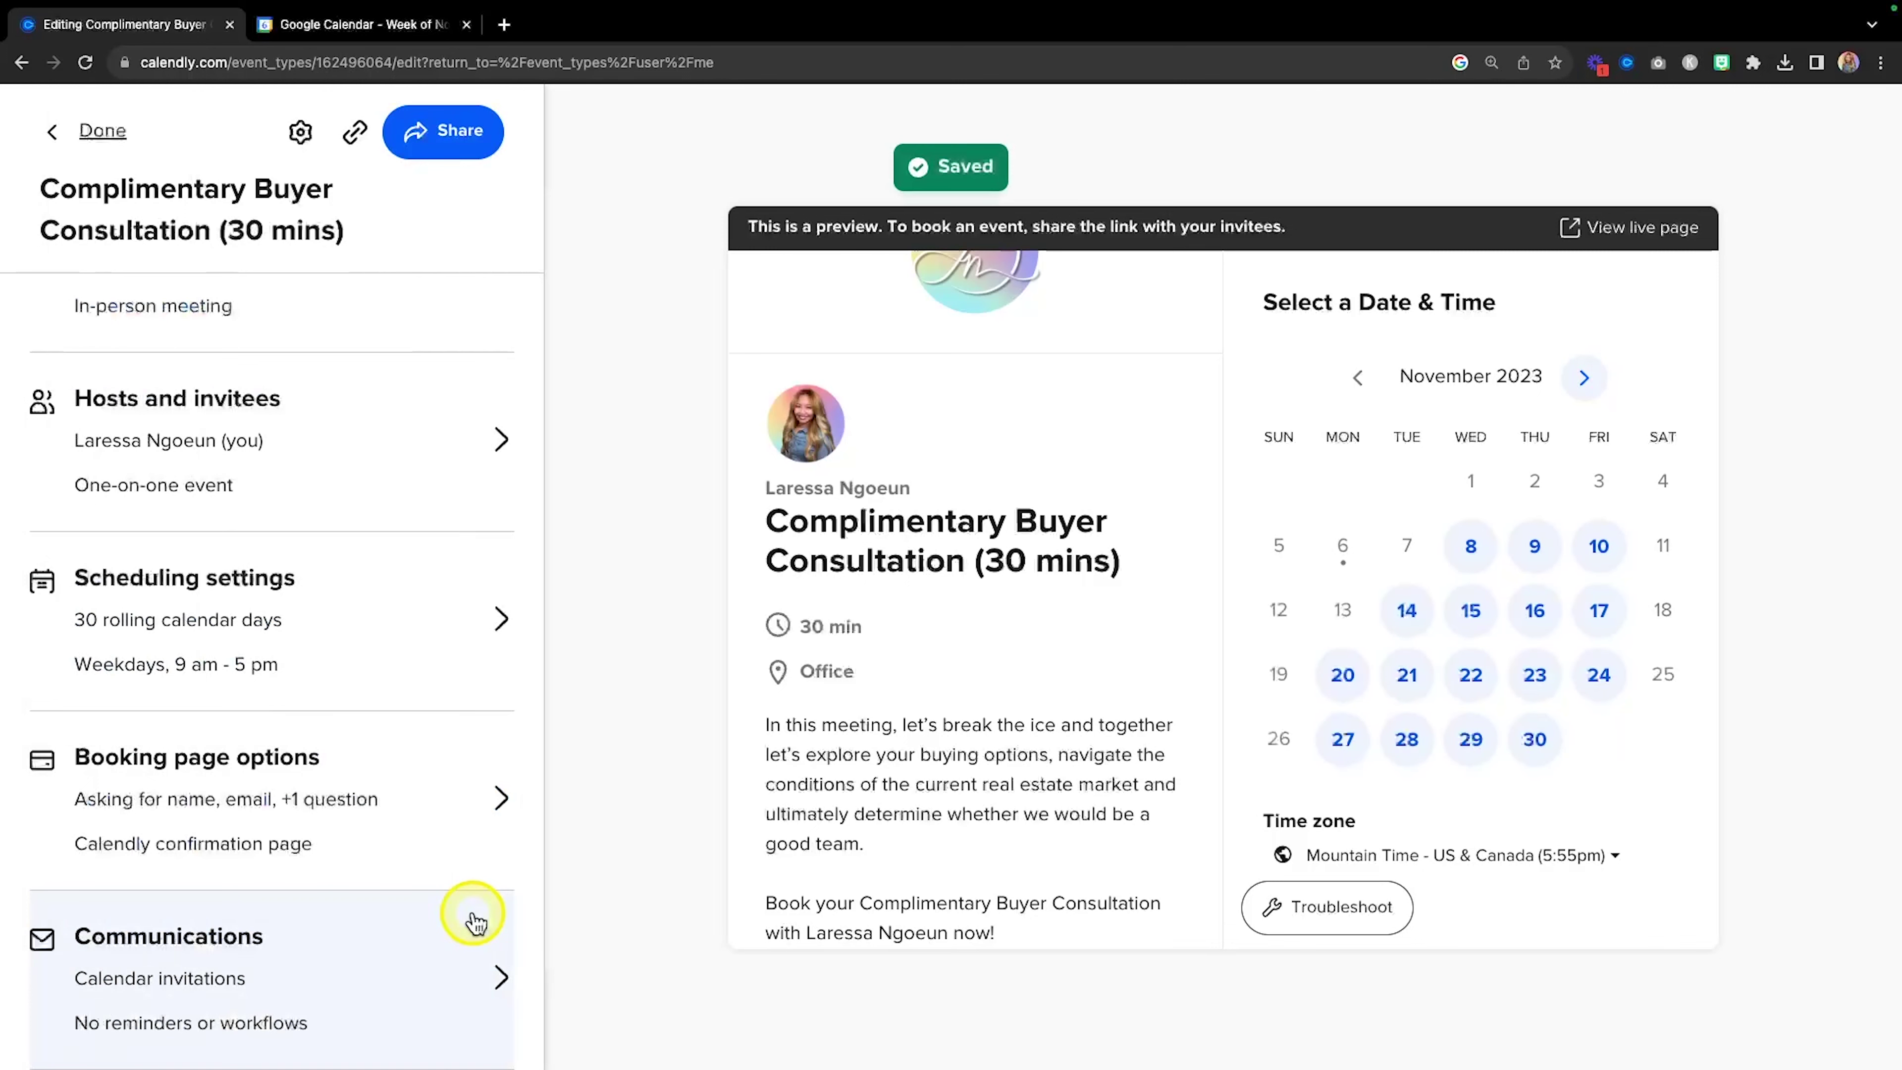
{"action": "key", "text": "fn"}
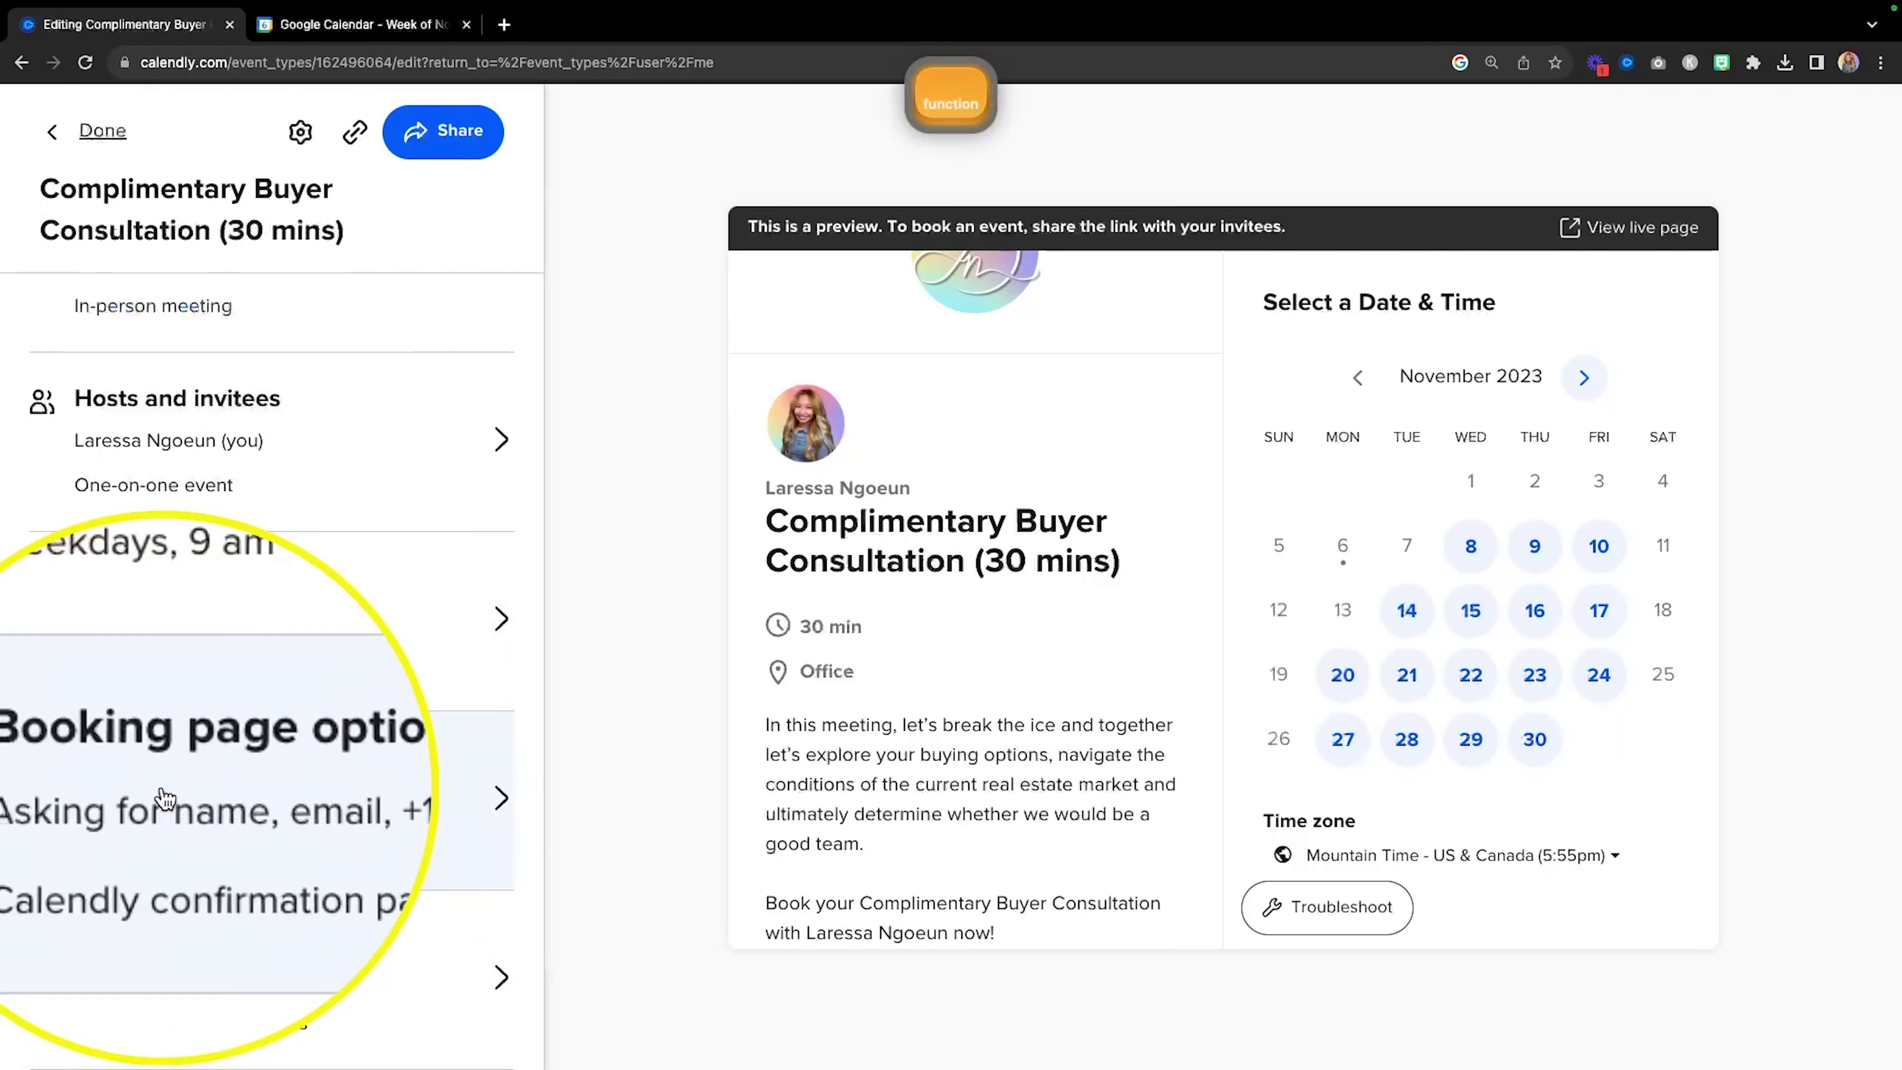
{"action": "scroll", "coordinate": [436, 814], "scroll_direction": "up", "scroll_amount": 1}
{"action": "left_click", "coordinate": [437, 823]}
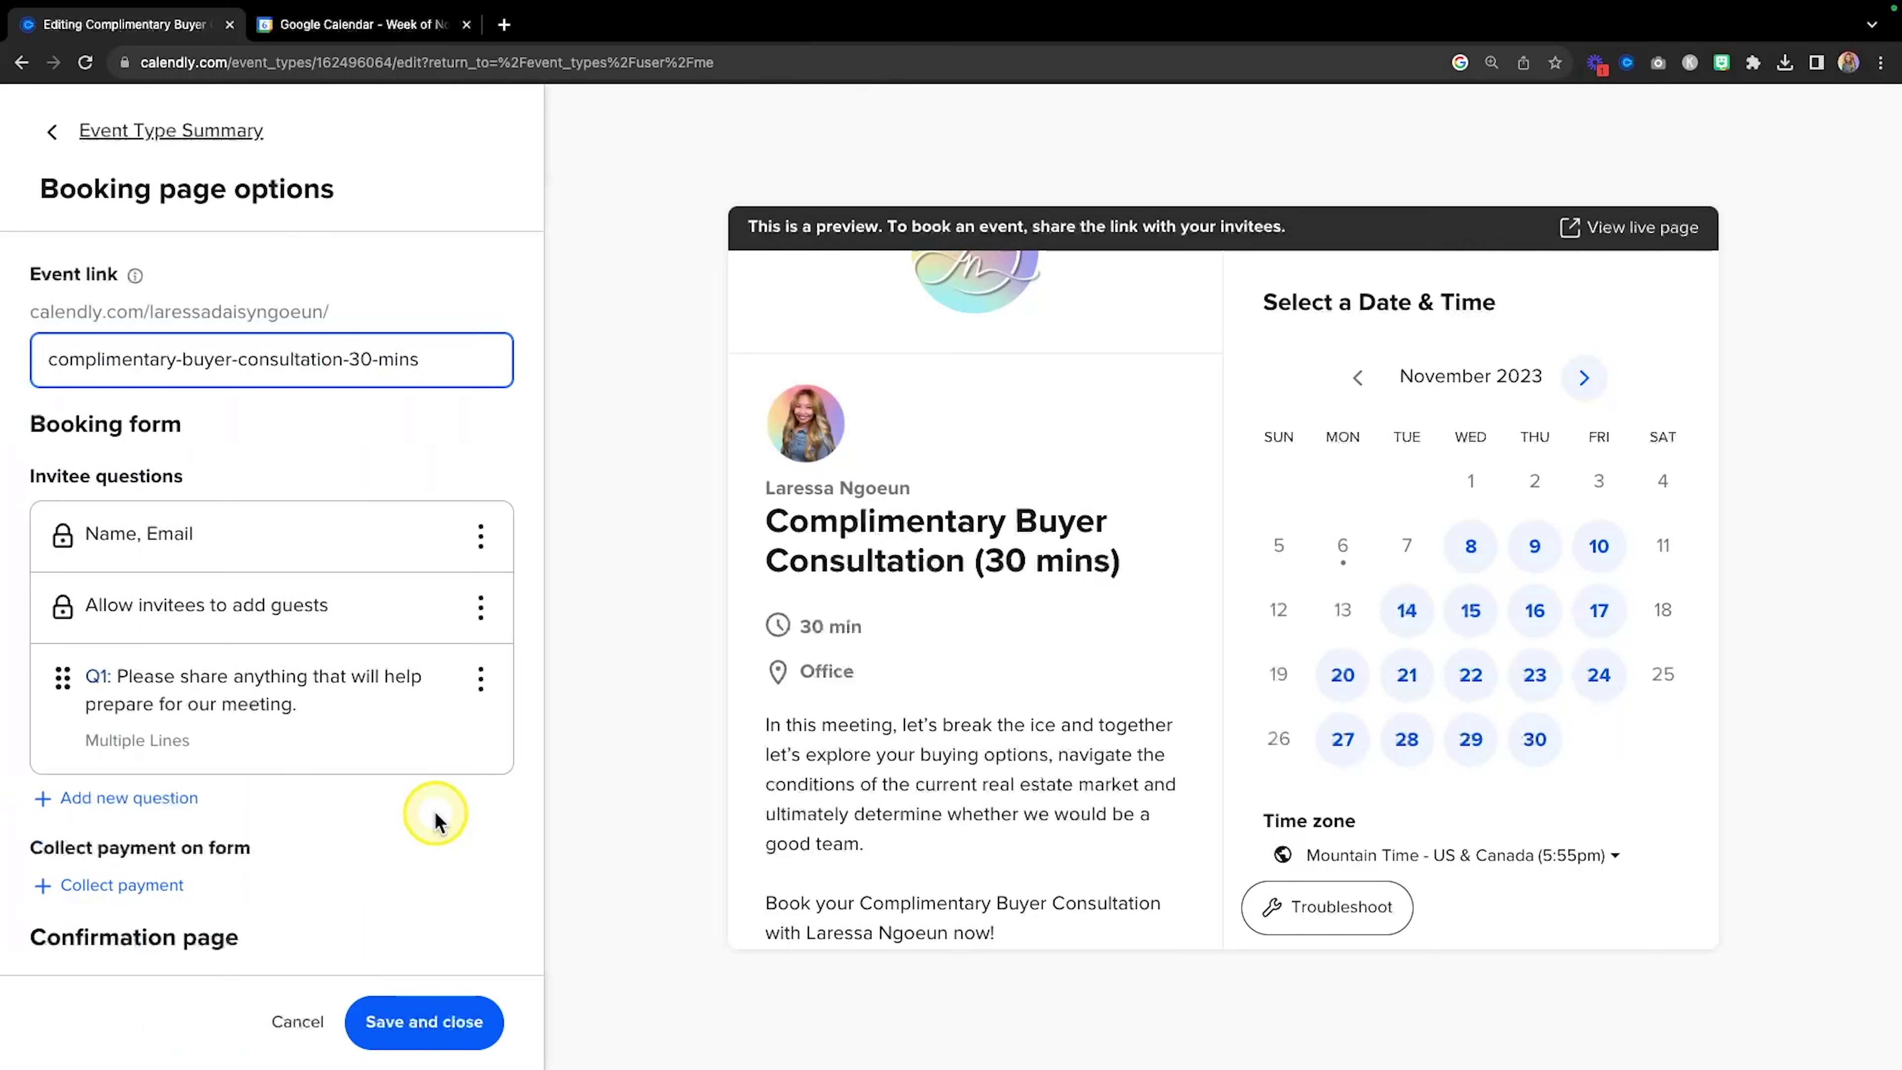
{"action": "scroll", "coordinate": [435, 814], "scroll_direction": "down", "scroll_amount": 1}
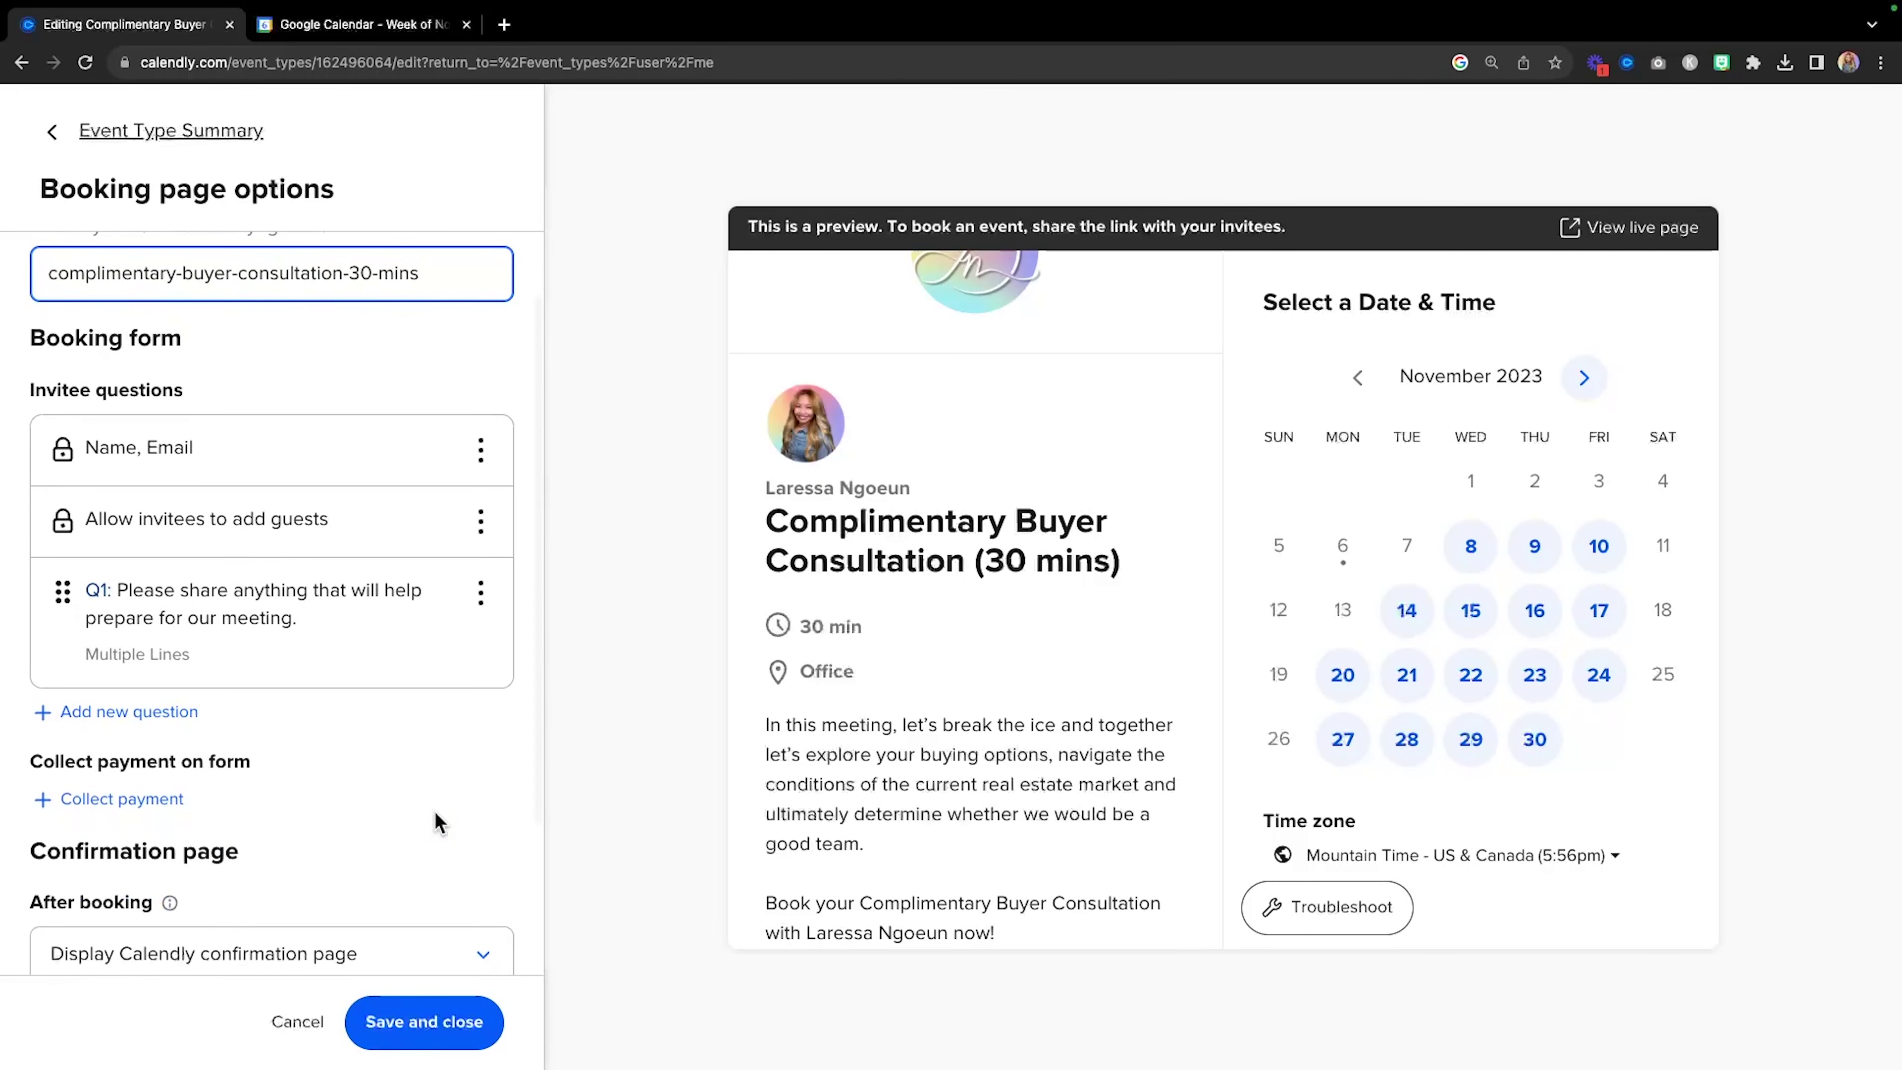
{"action": "scroll", "coordinate": [435, 822], "scroll_direction": "down", "scroll_amount": 3}
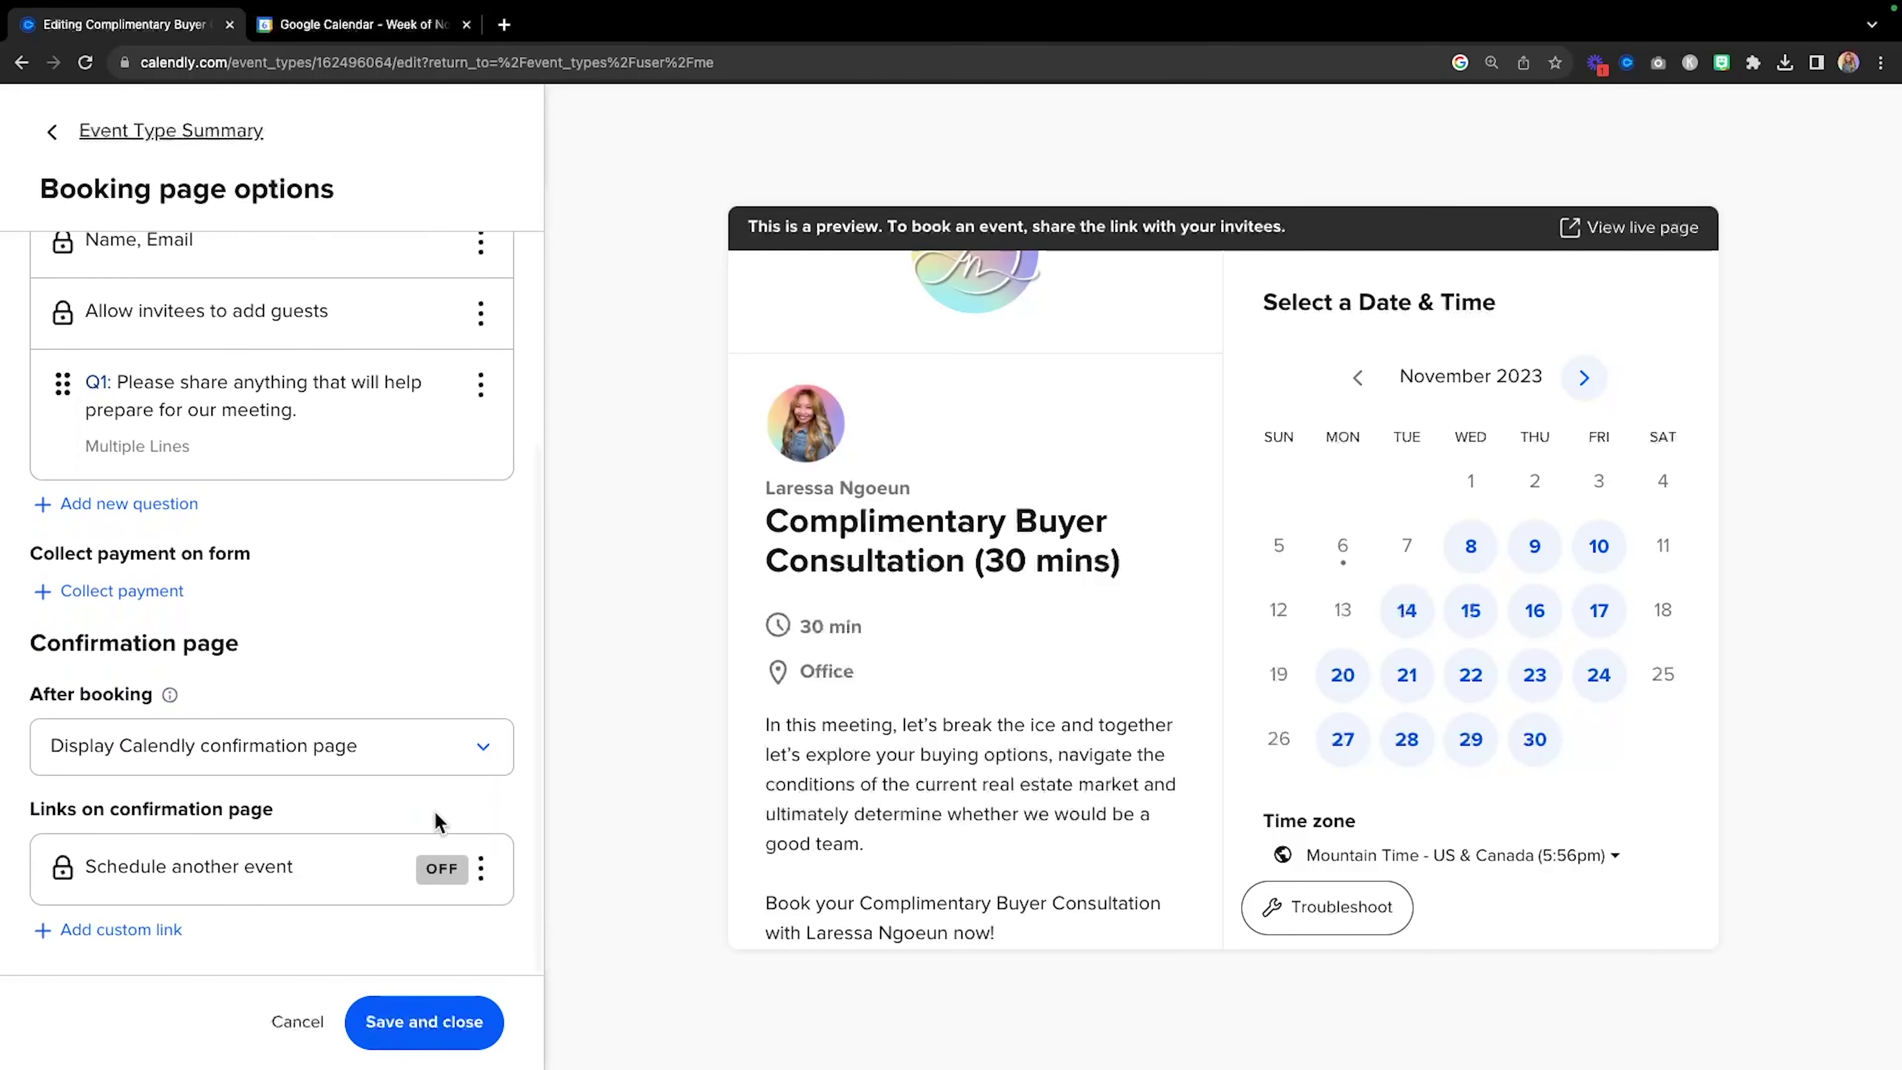
{"action": "scroll", "coordinate": [437, 823], "scroll_direction": "up", "scroll_amount": 4}
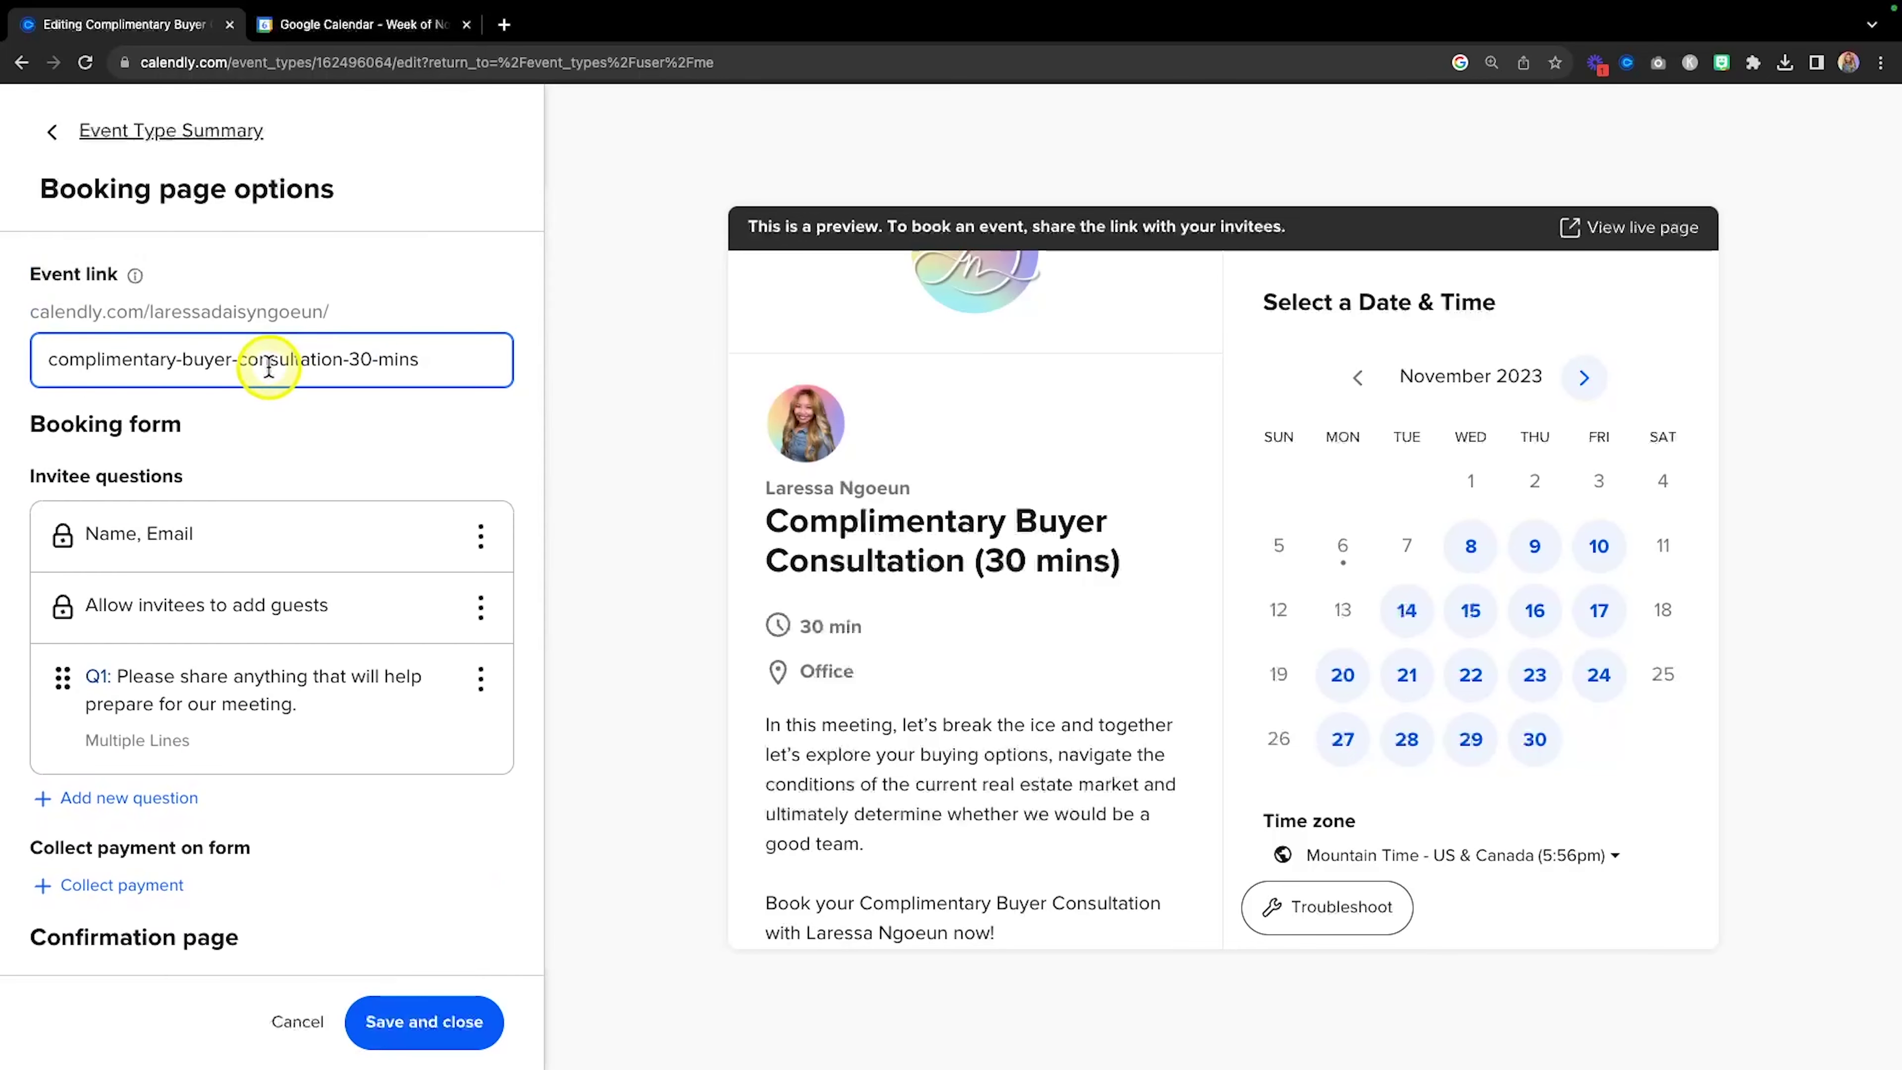
Shorten the event link from complimentary-buyer-consultation-30-mins to buyer-consultation.
{"action": "key", "text": "fn"}
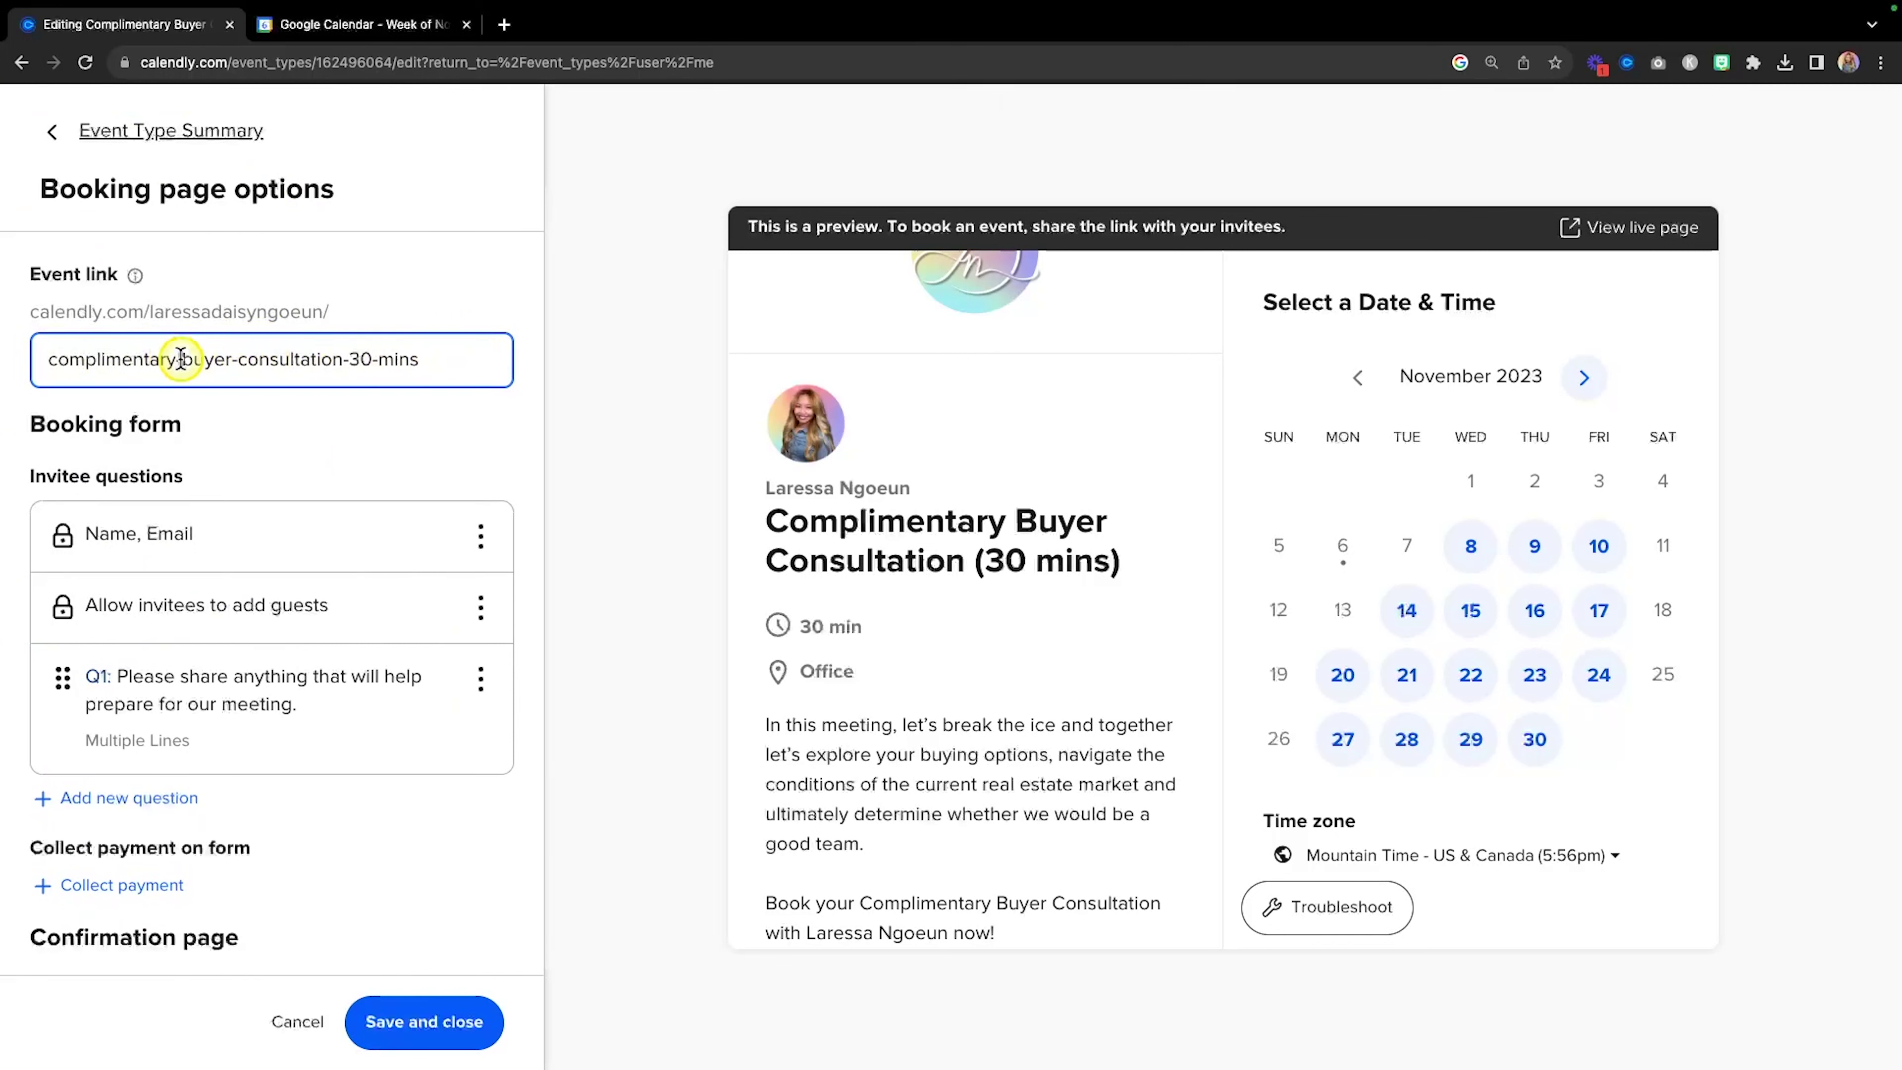
{"action": "left_click_drag", "start_coordinate": [181, 359], "coordinate": [47, 360]}
{"action": "key", "text": "BackSpace"}
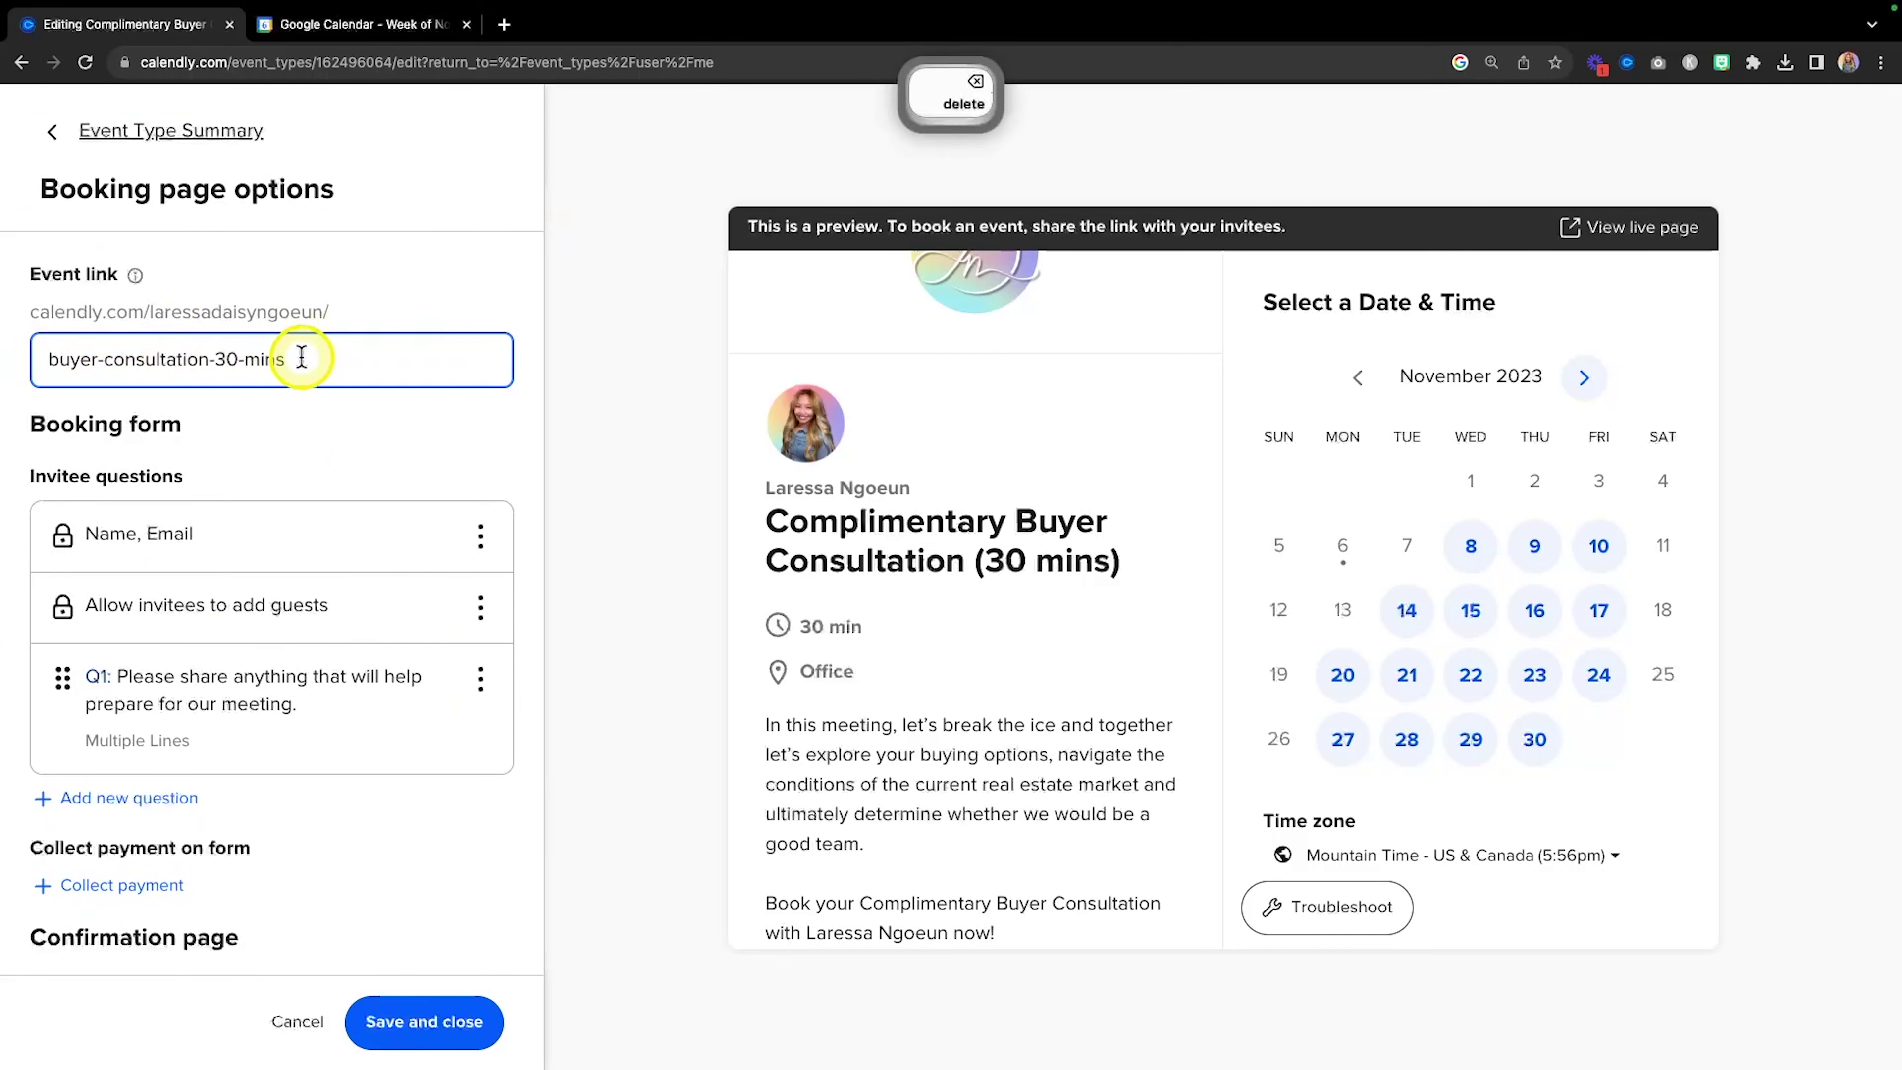
{"action": "left_click_drag", "start_coordinate": [295, 360], "coordinate": [219, 361]}
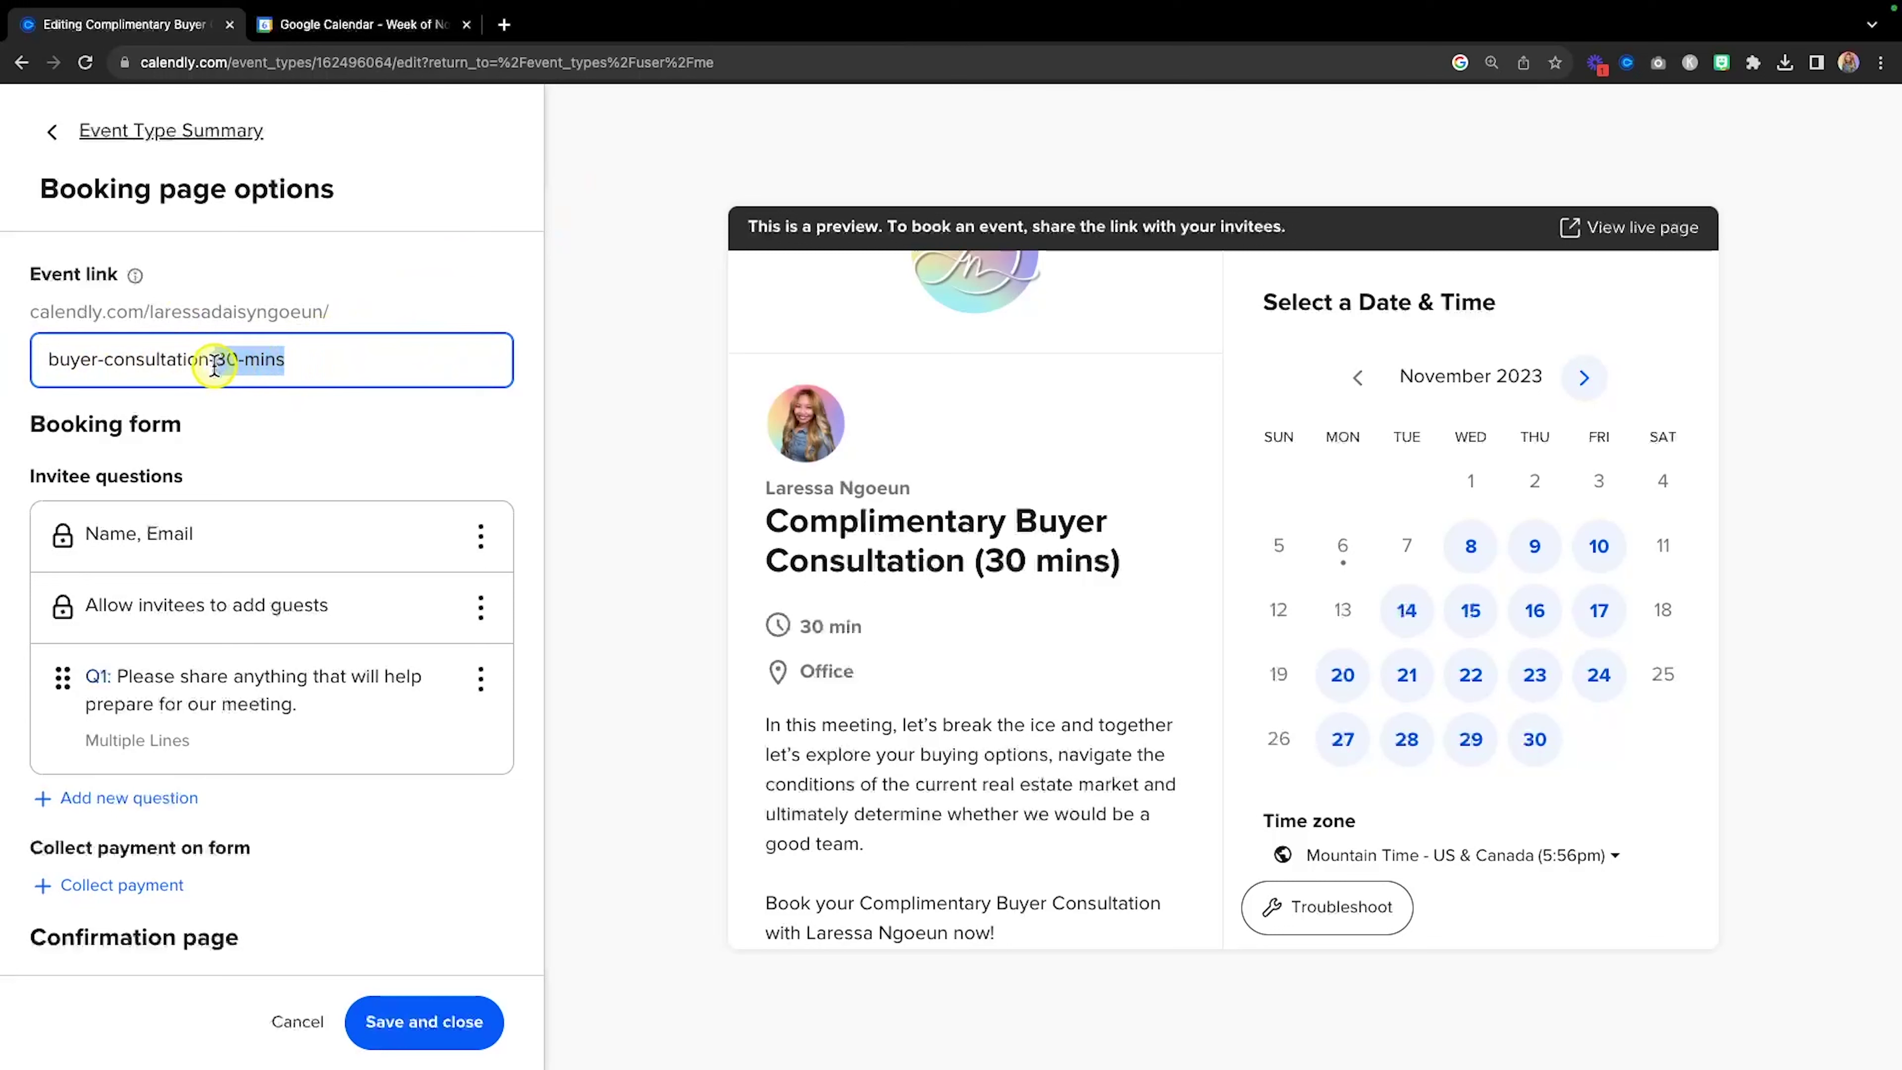
{"action": "key", "text": "BackSpace"}
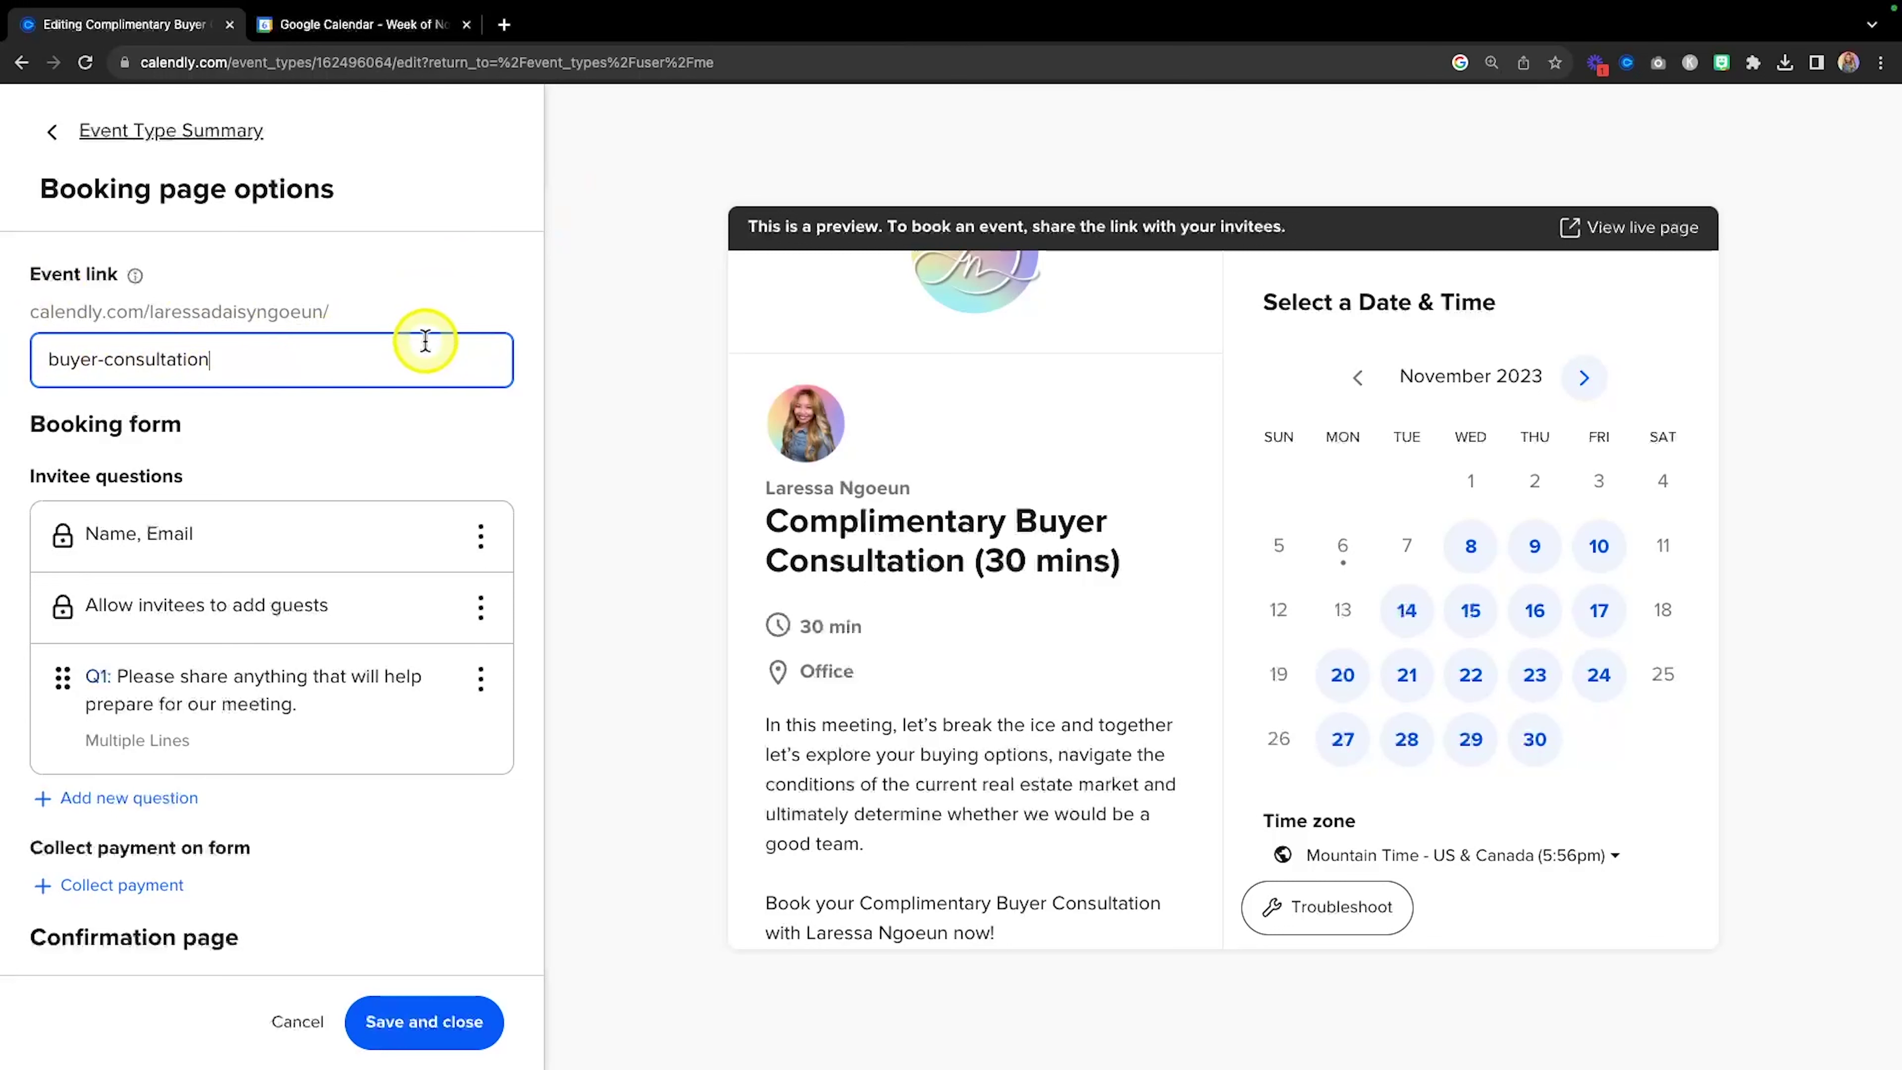
{"action": "scroll", "coordinate": [426, 340], "scroll_direction": "down", "scroll_amount": 2}
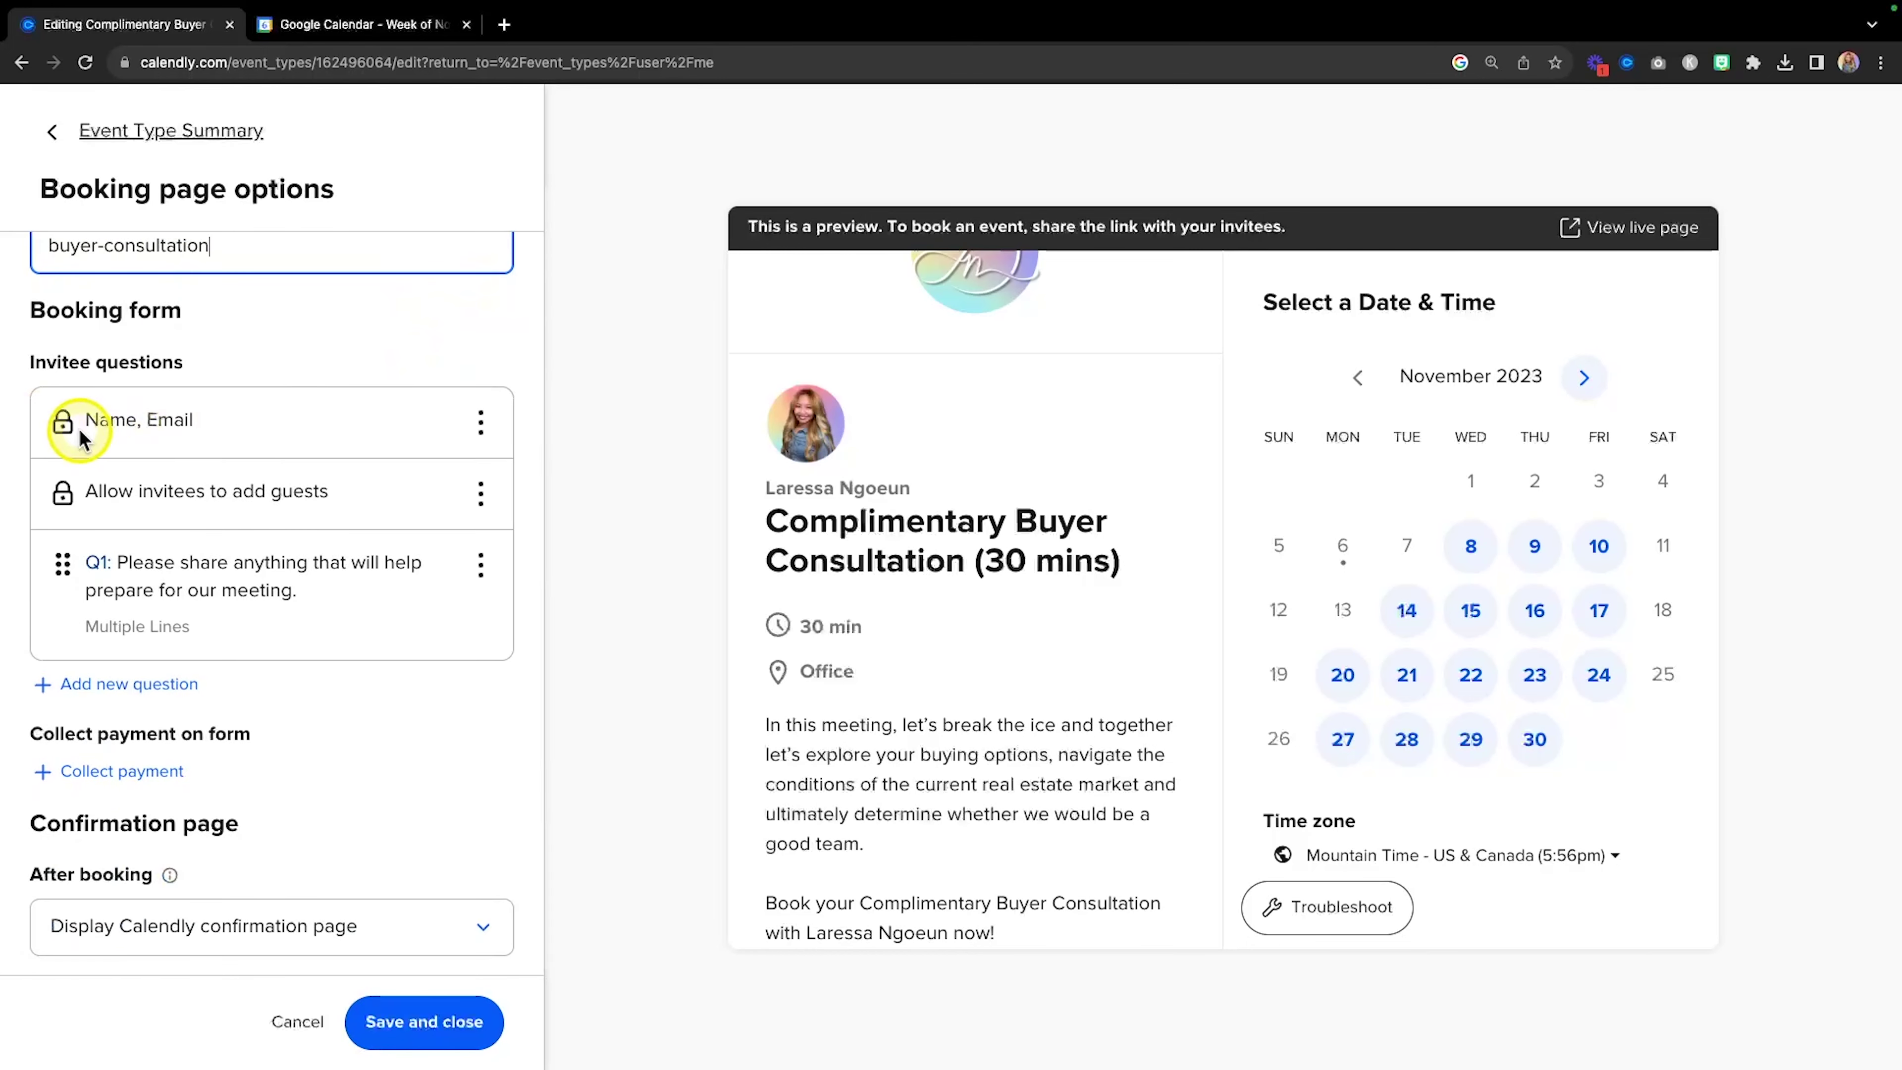
Change the Name, Email question to collect First Name and Last Name separately.
{"action": "key", "text": "fn"}
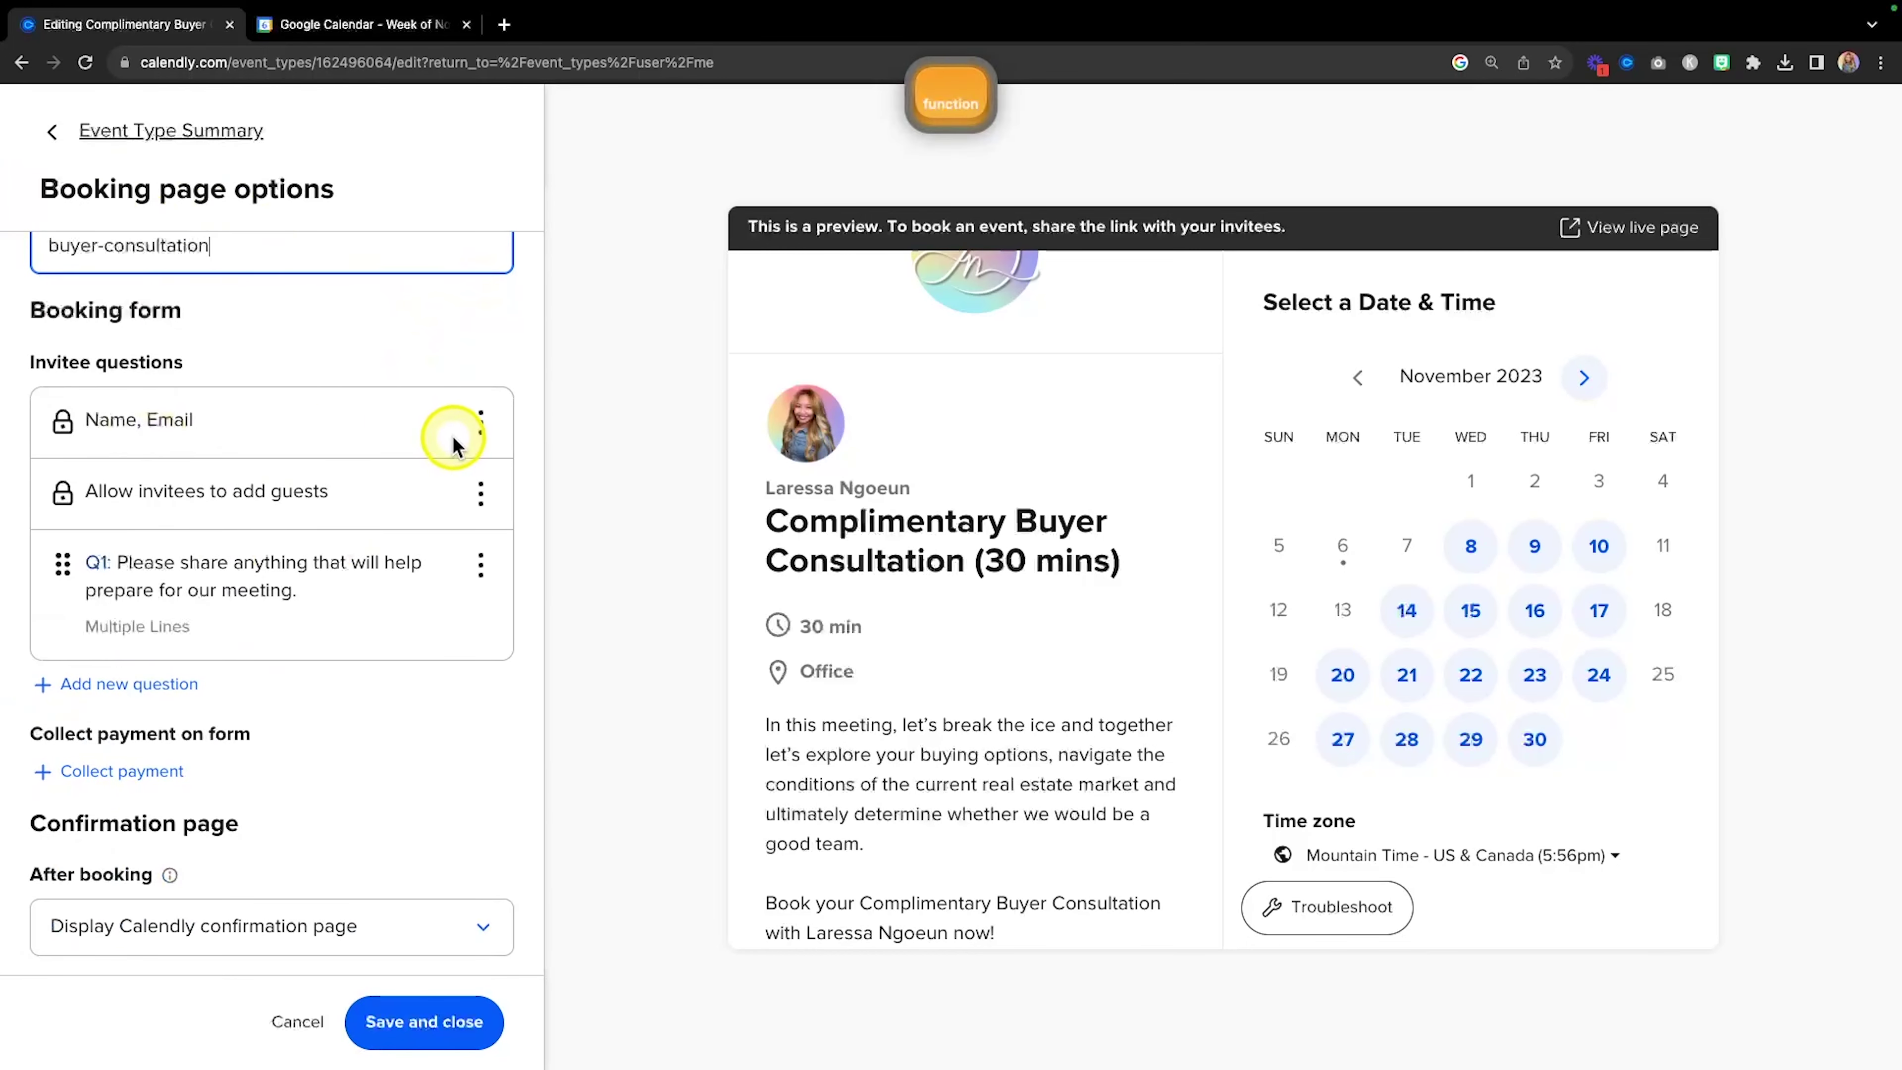
{"action": "left_click", "coordinate": [482, 425]}
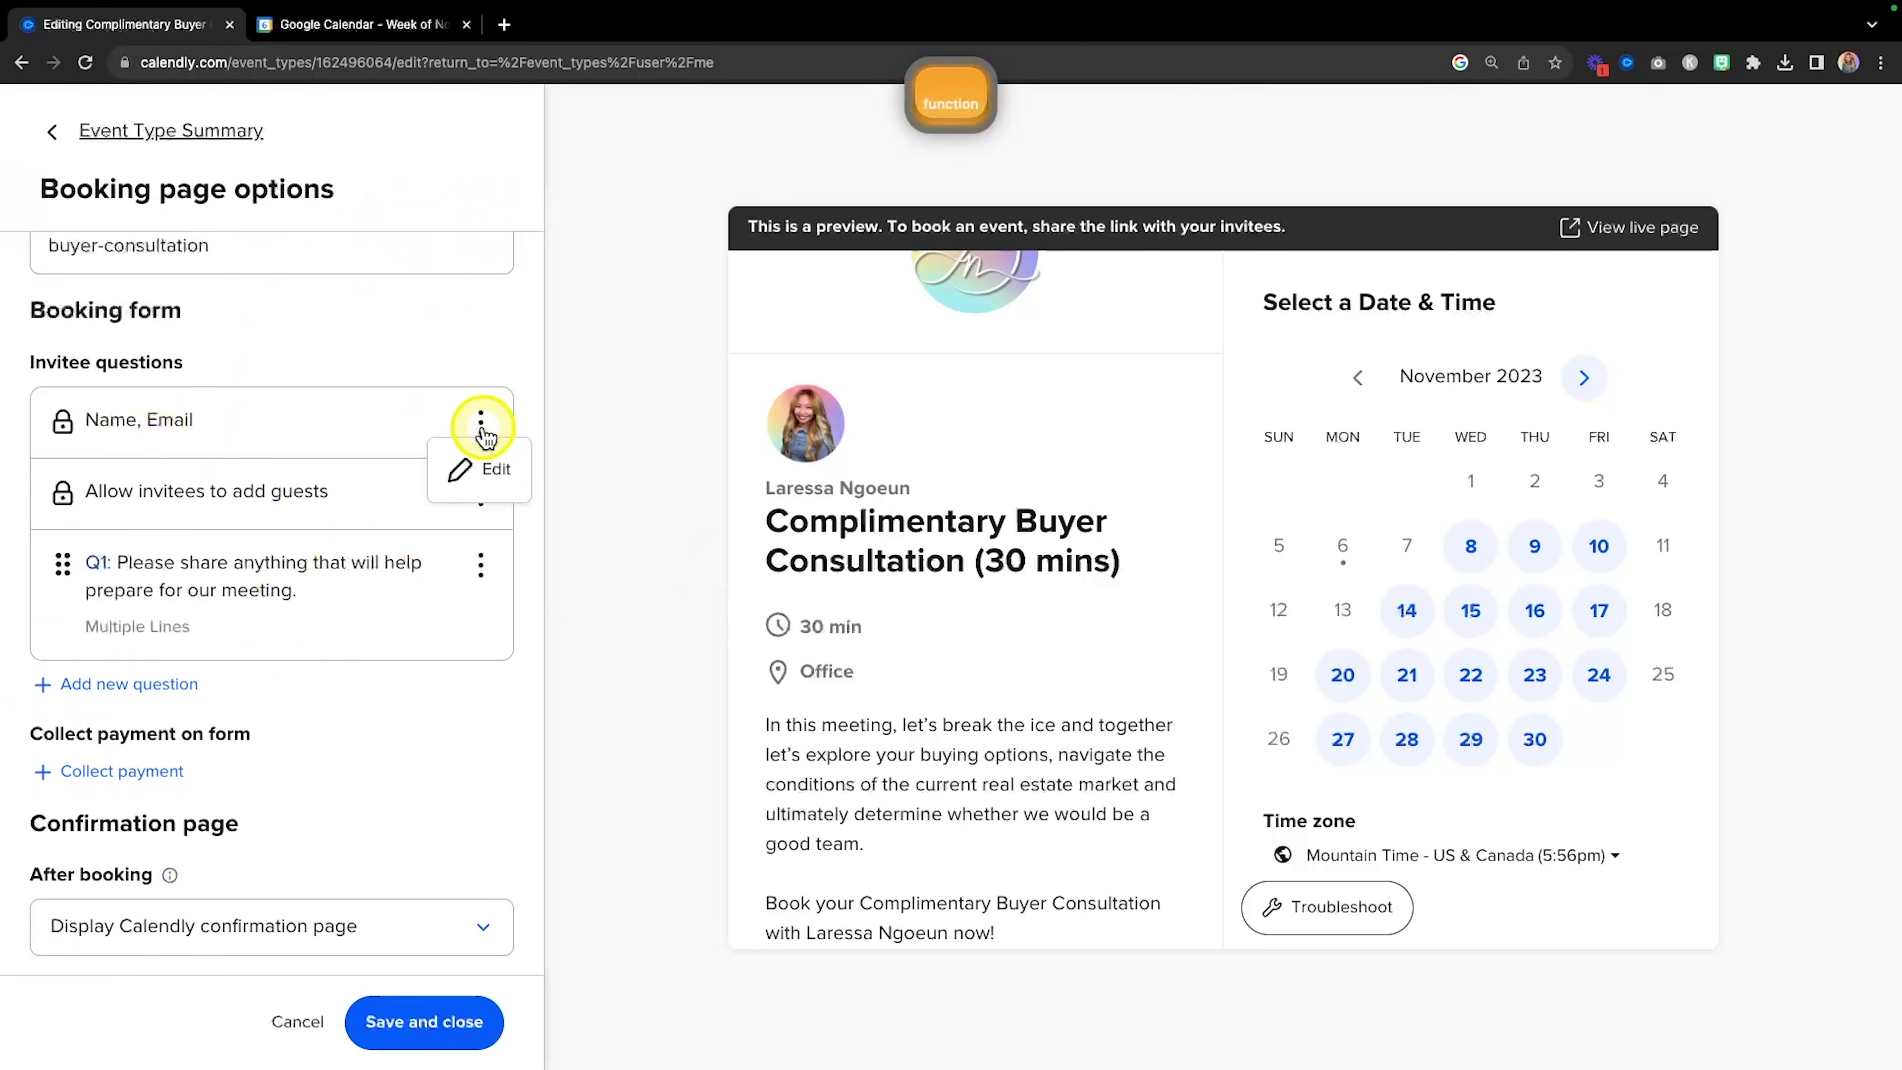
{"action": "left_click", "coordinate": [485, 500]}
{"action": "left_click", "coordinate": [847, 349]}
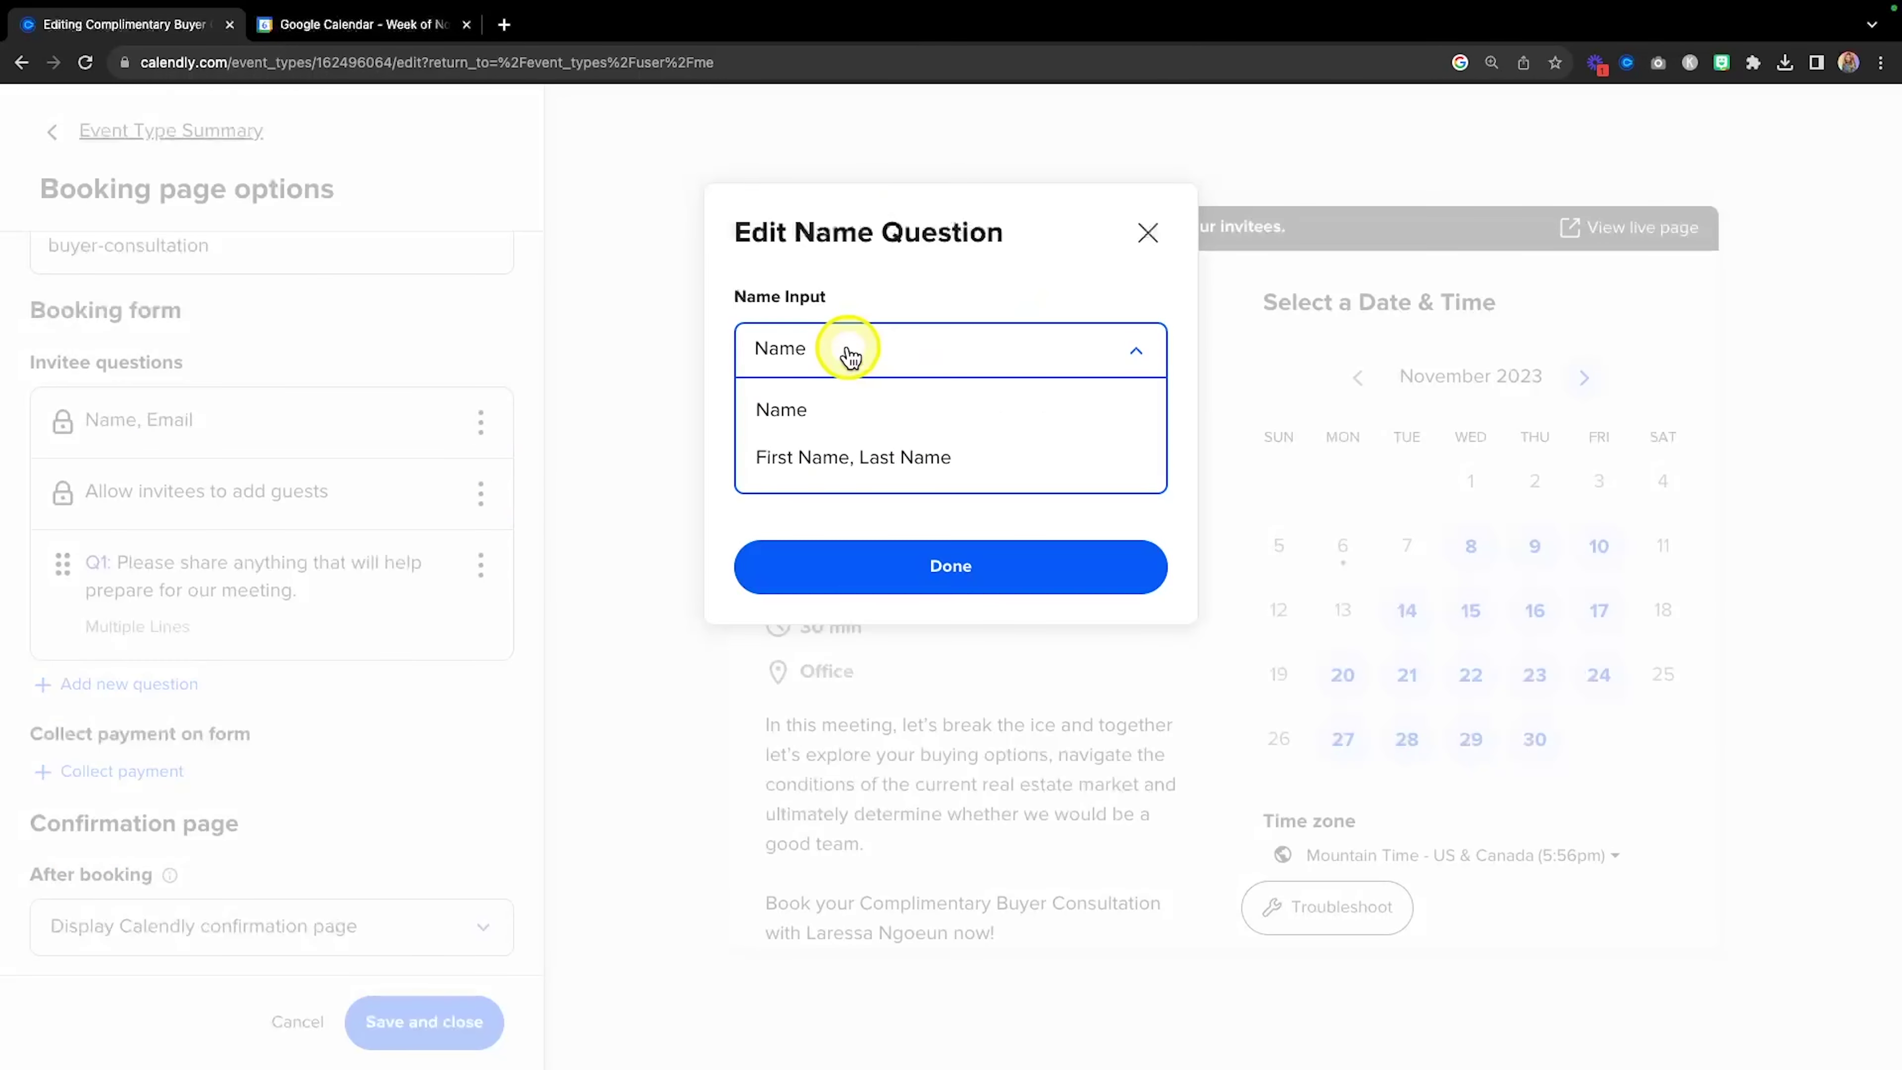
{"action": "left_click", "coordinate": [824, 460]}
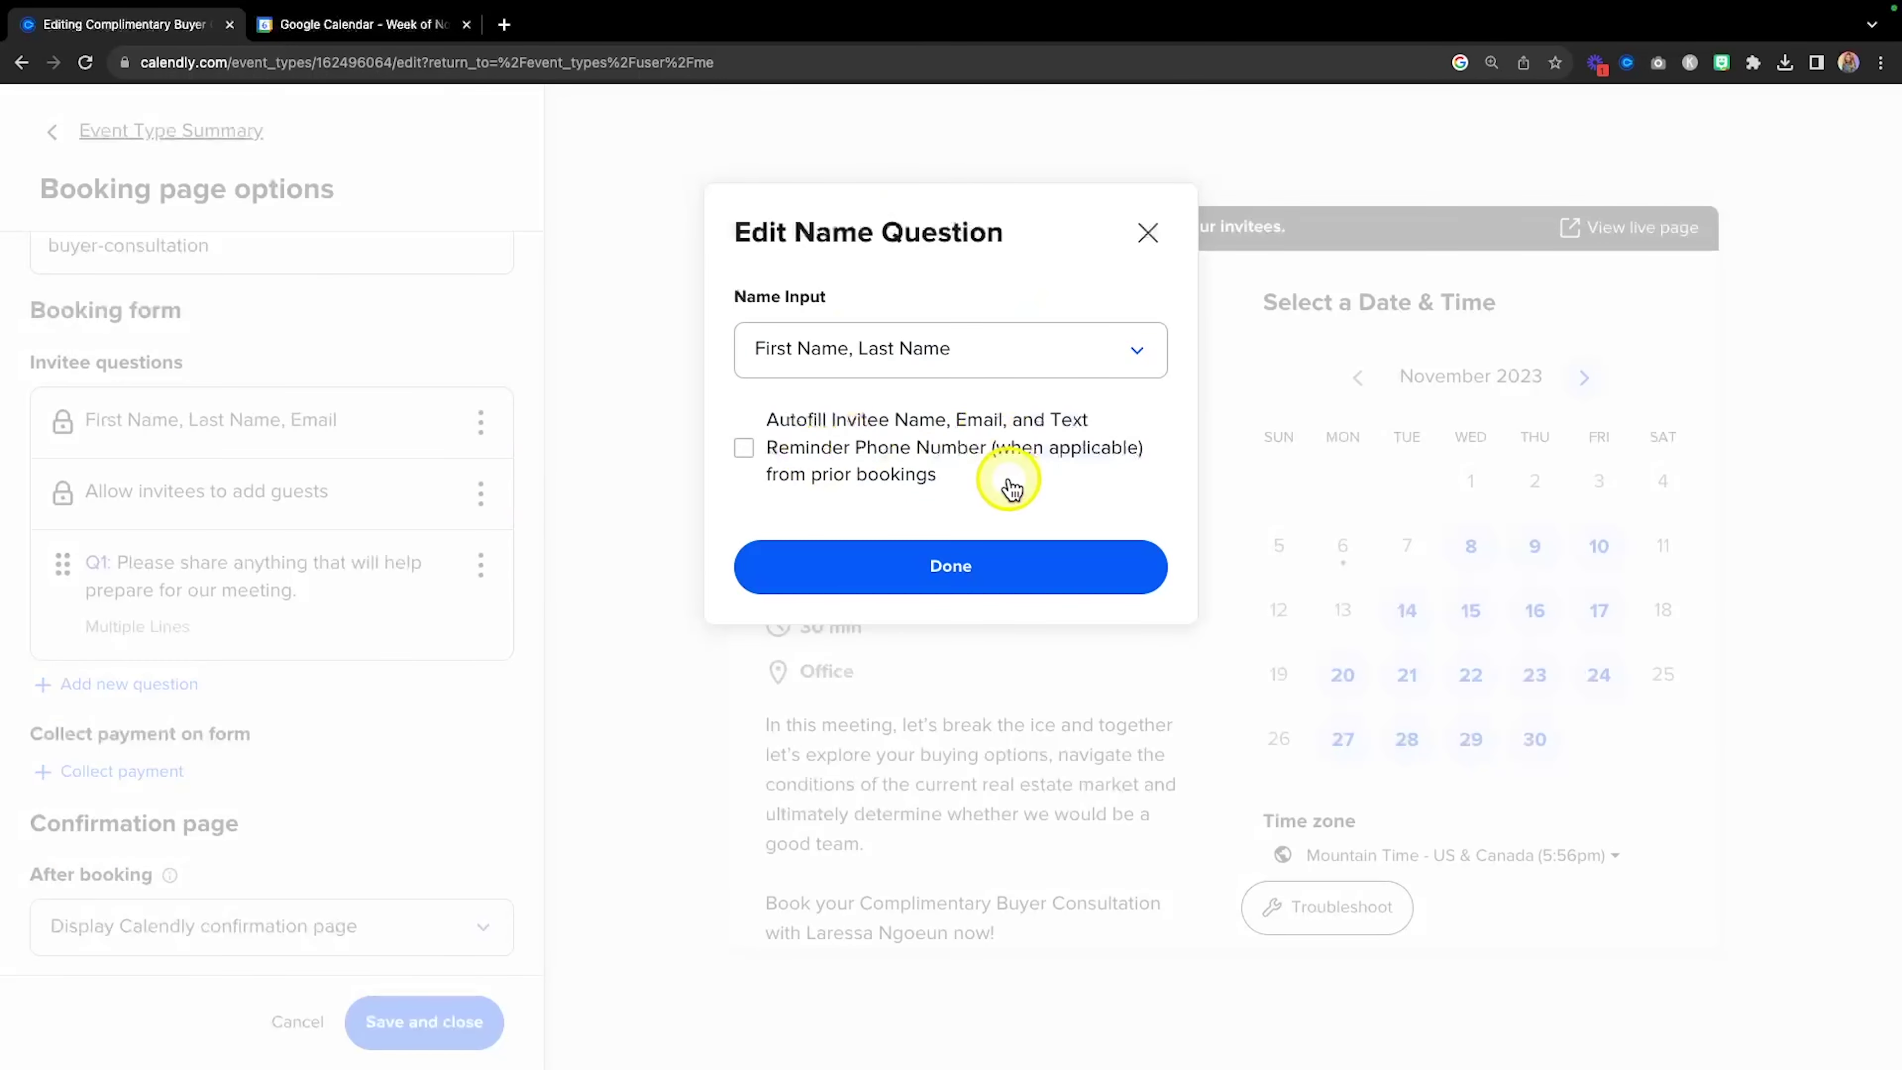
{"action": "left_click", "coordinate": [783, 577]}
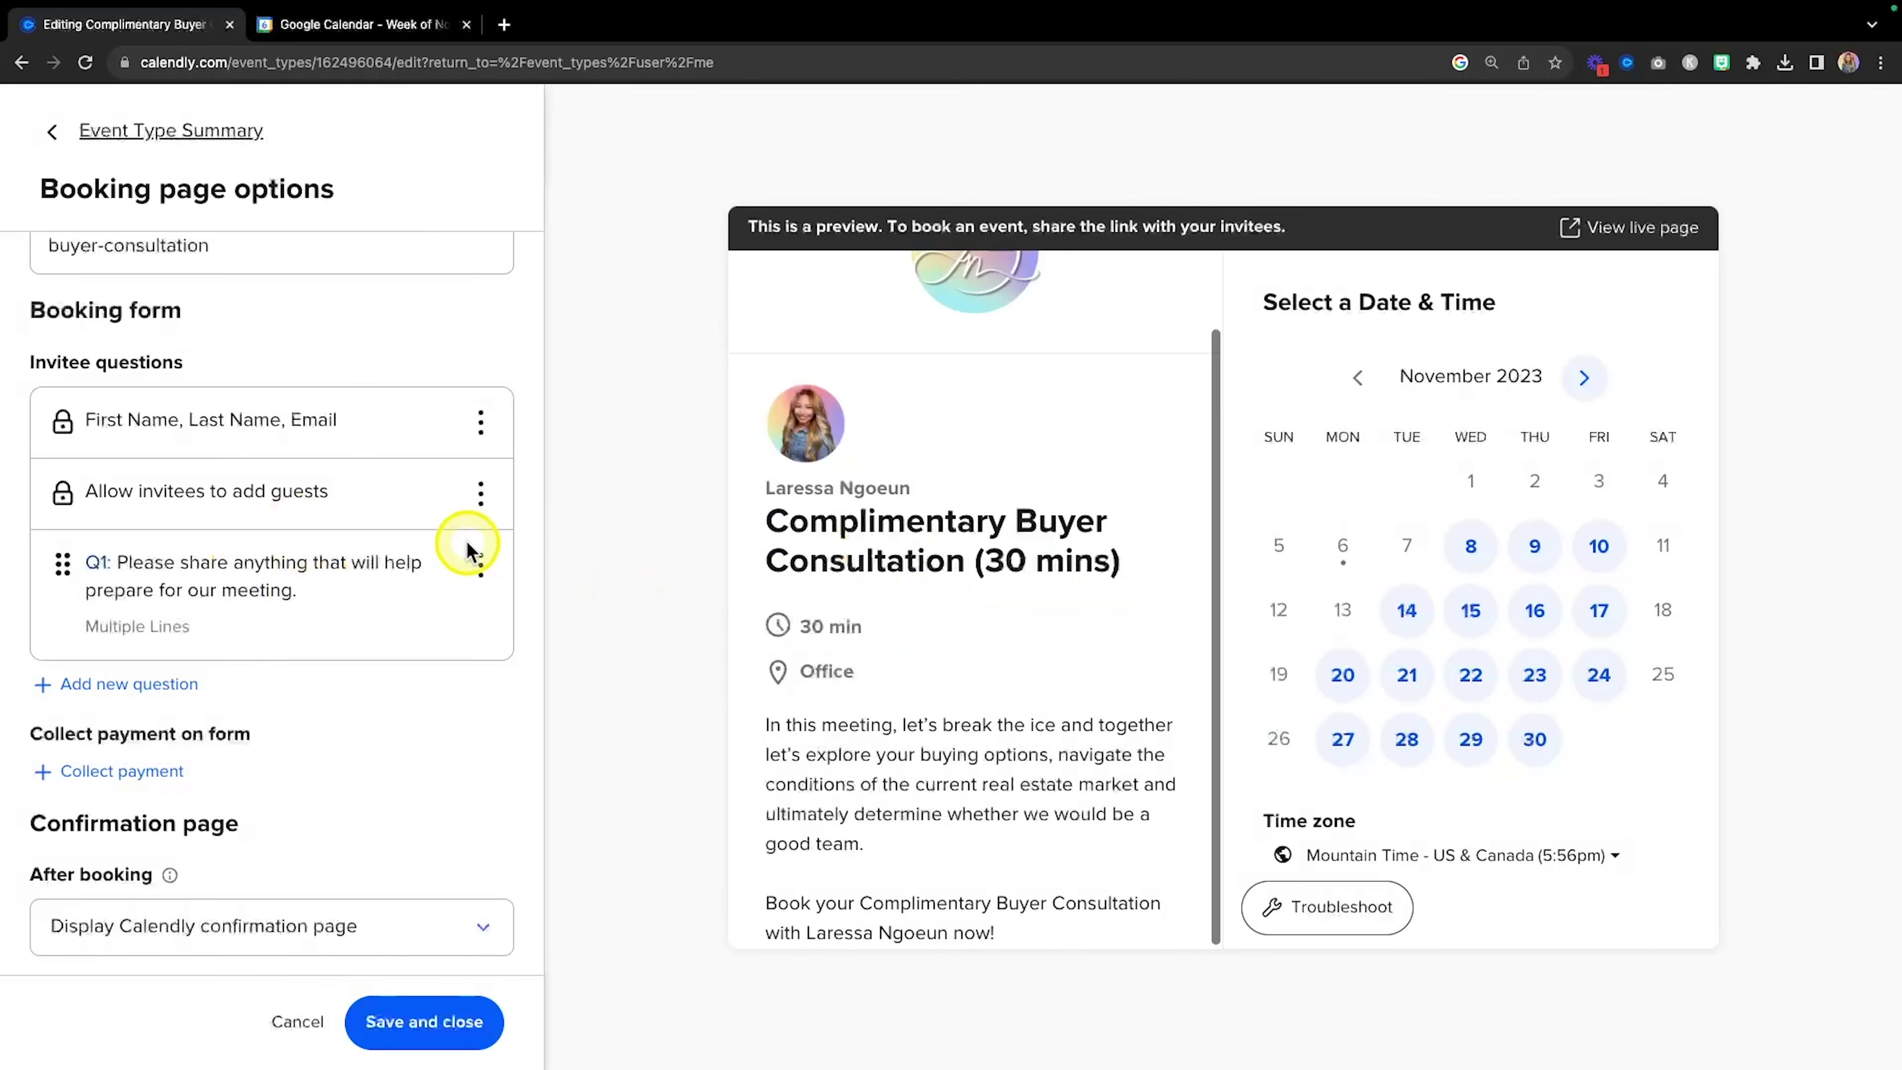
Check the invitee guests option, then move on to the Q1 preparation question.
{"action": "left_click", "coordinate": [482, 499]}
{"action": "key", "text": "fn"}
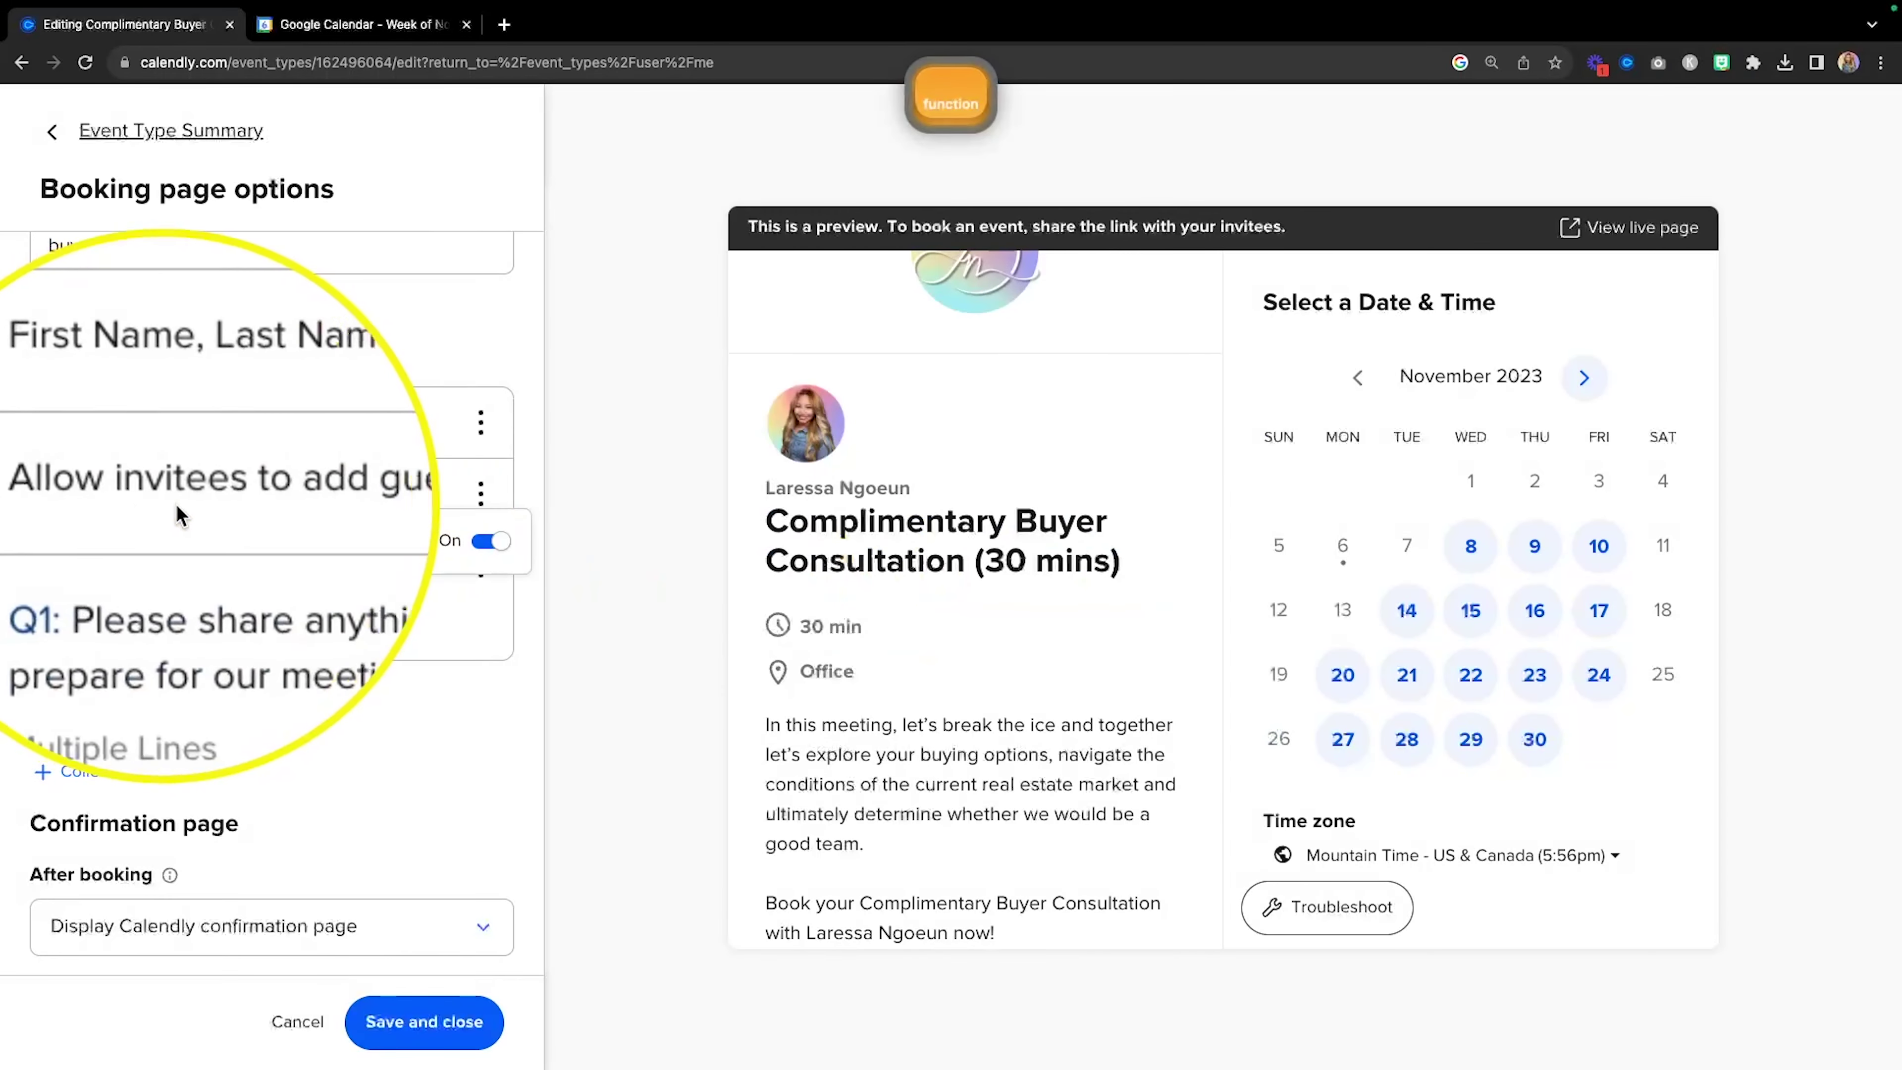
{"action": "left_click", "coordinate": [496, 492]}
{"action": "scroll", "coordinate": [466, 488], "scroll_direction": "down", "scroll_amount": 1}
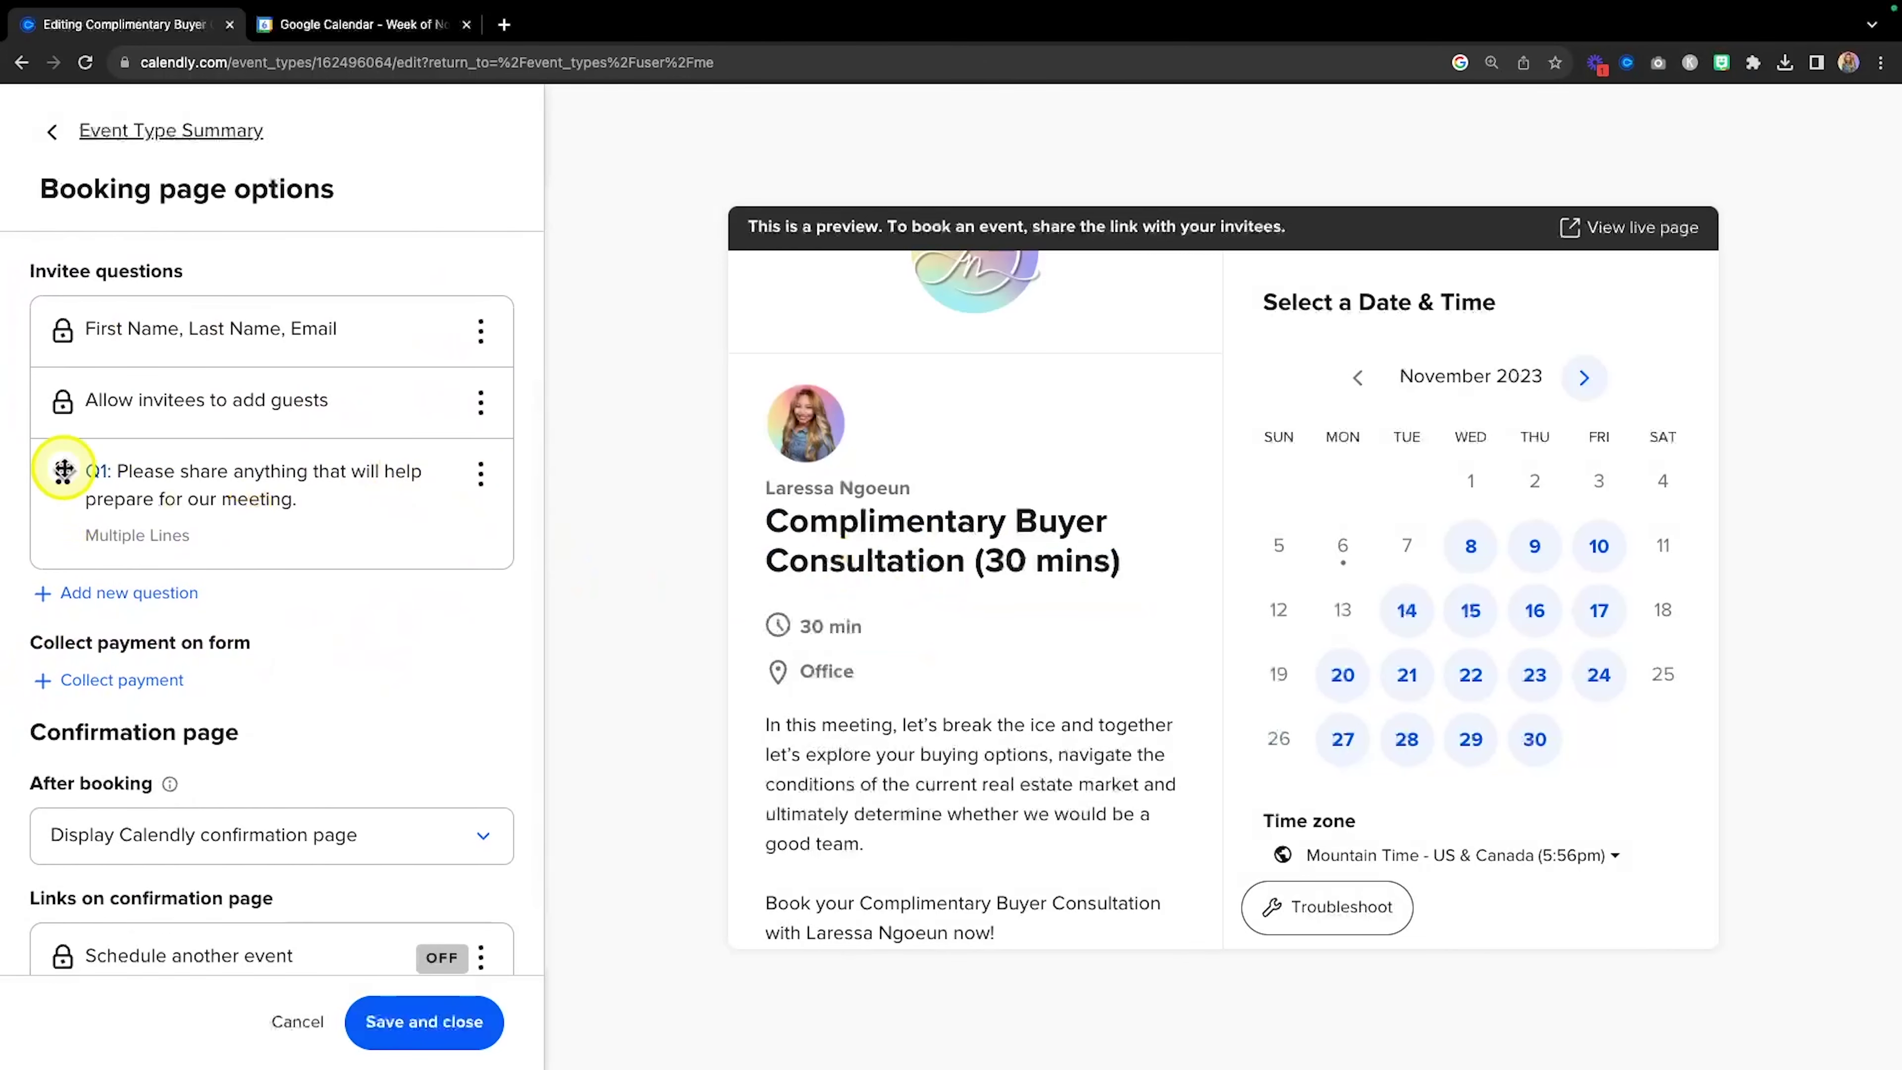
{"action": "left_click", "coordinate": [481, 480]}
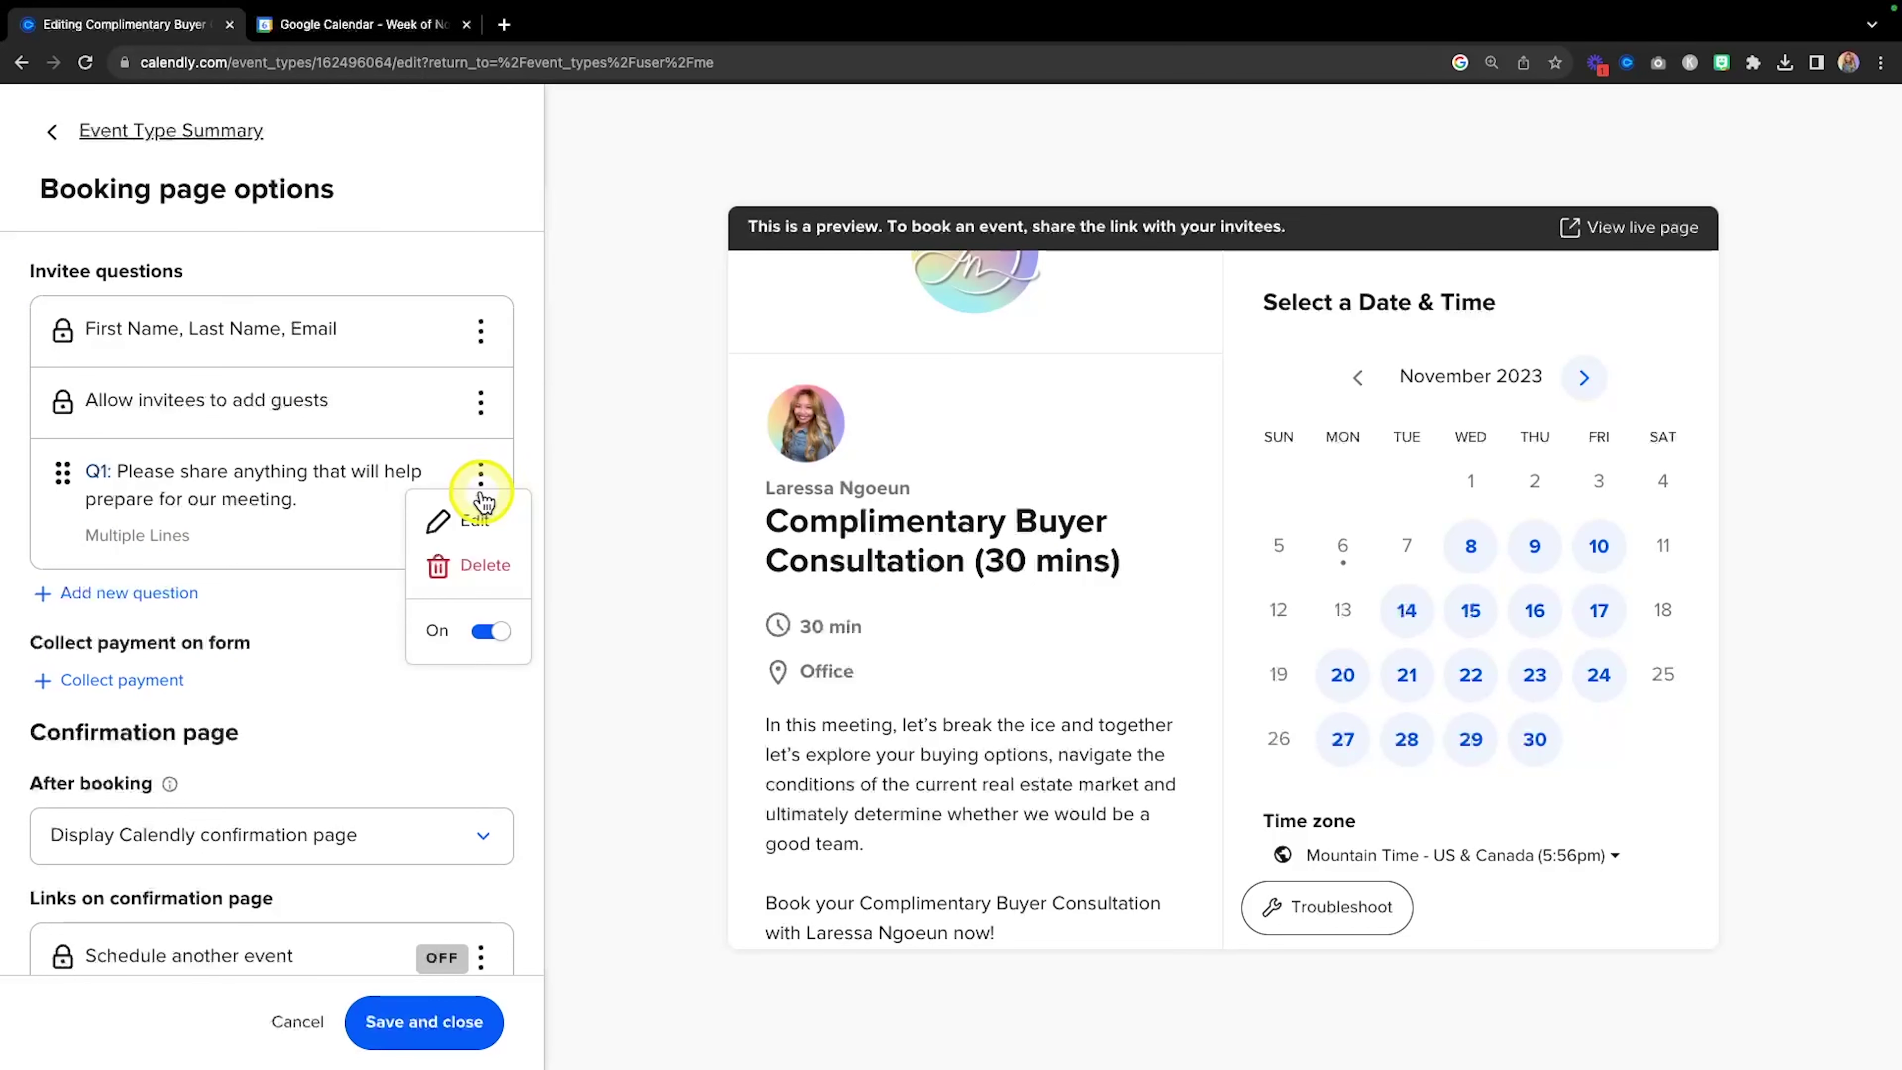
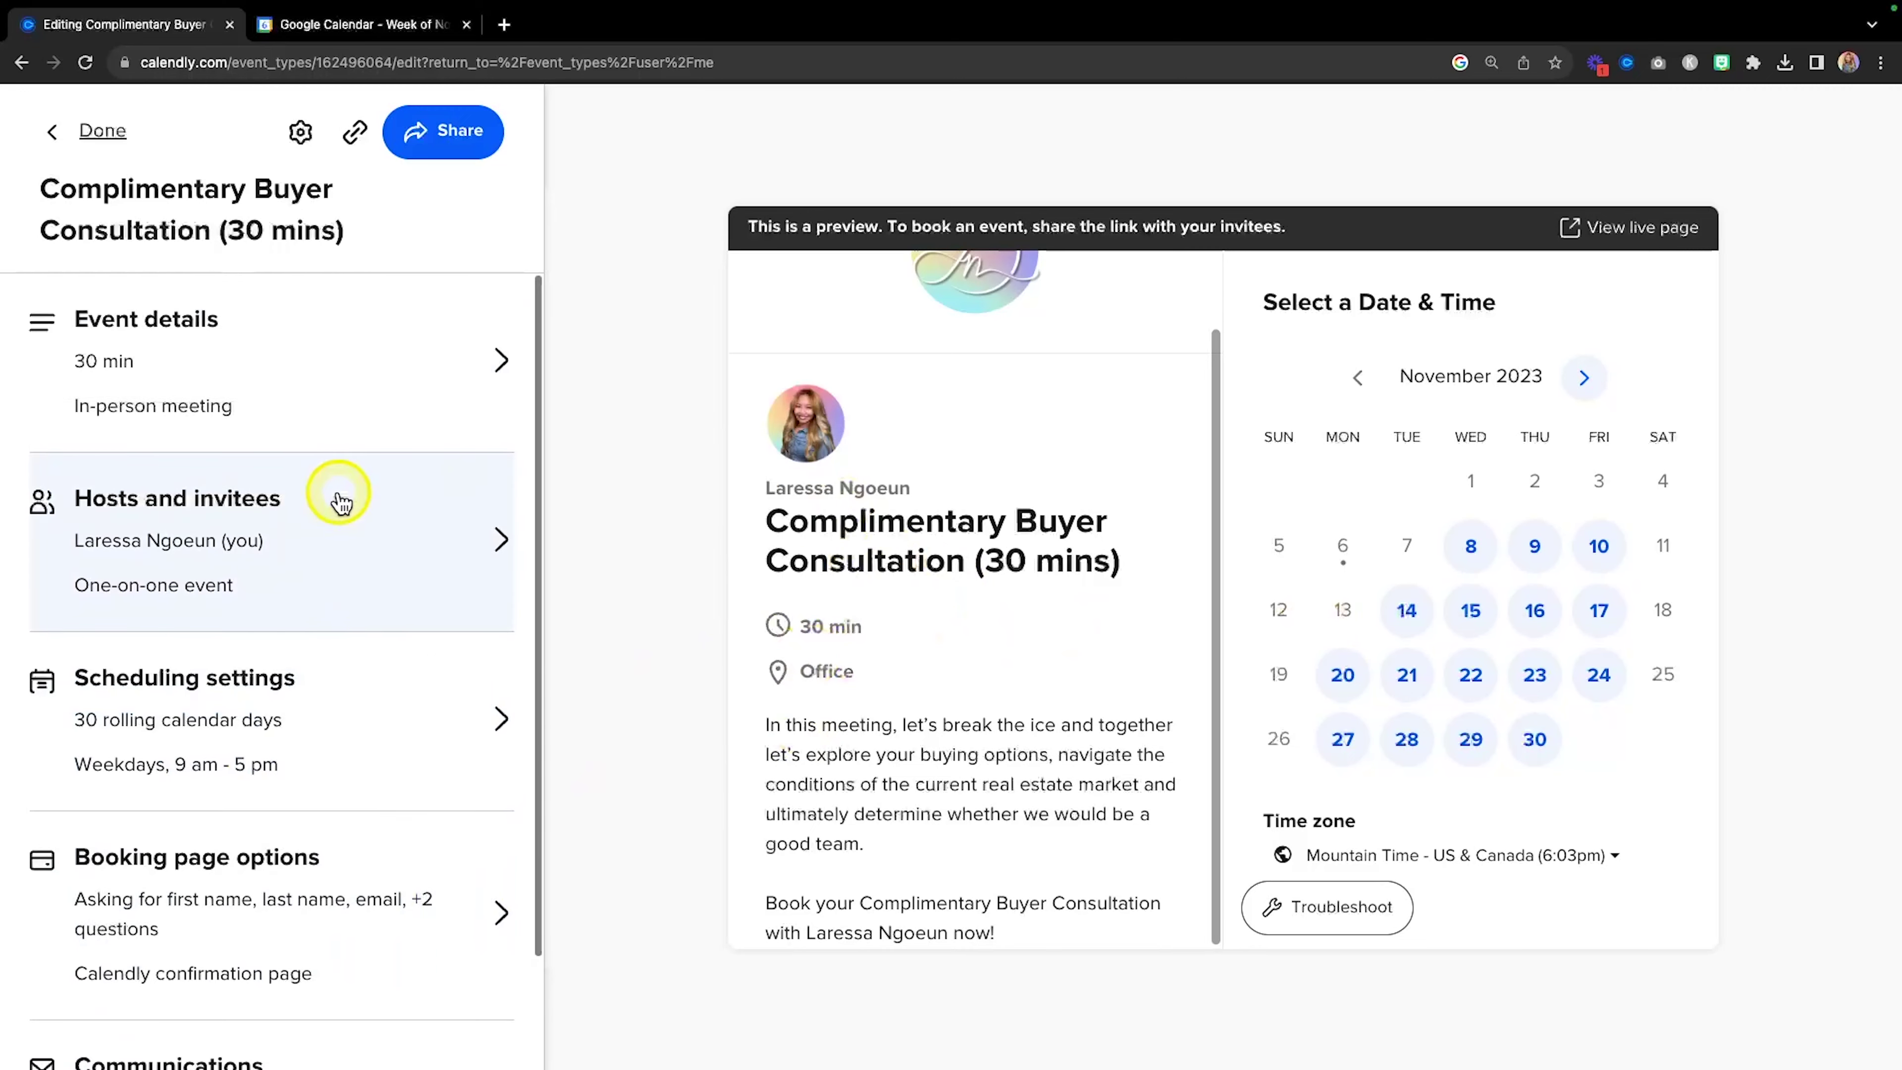
Review the rest of the consultation's settings and exit the editor to the Event types list.
{"action": "scroll", "coordinate": [330, 433], "scroll_direction": "down", "scroll_amount": 2}
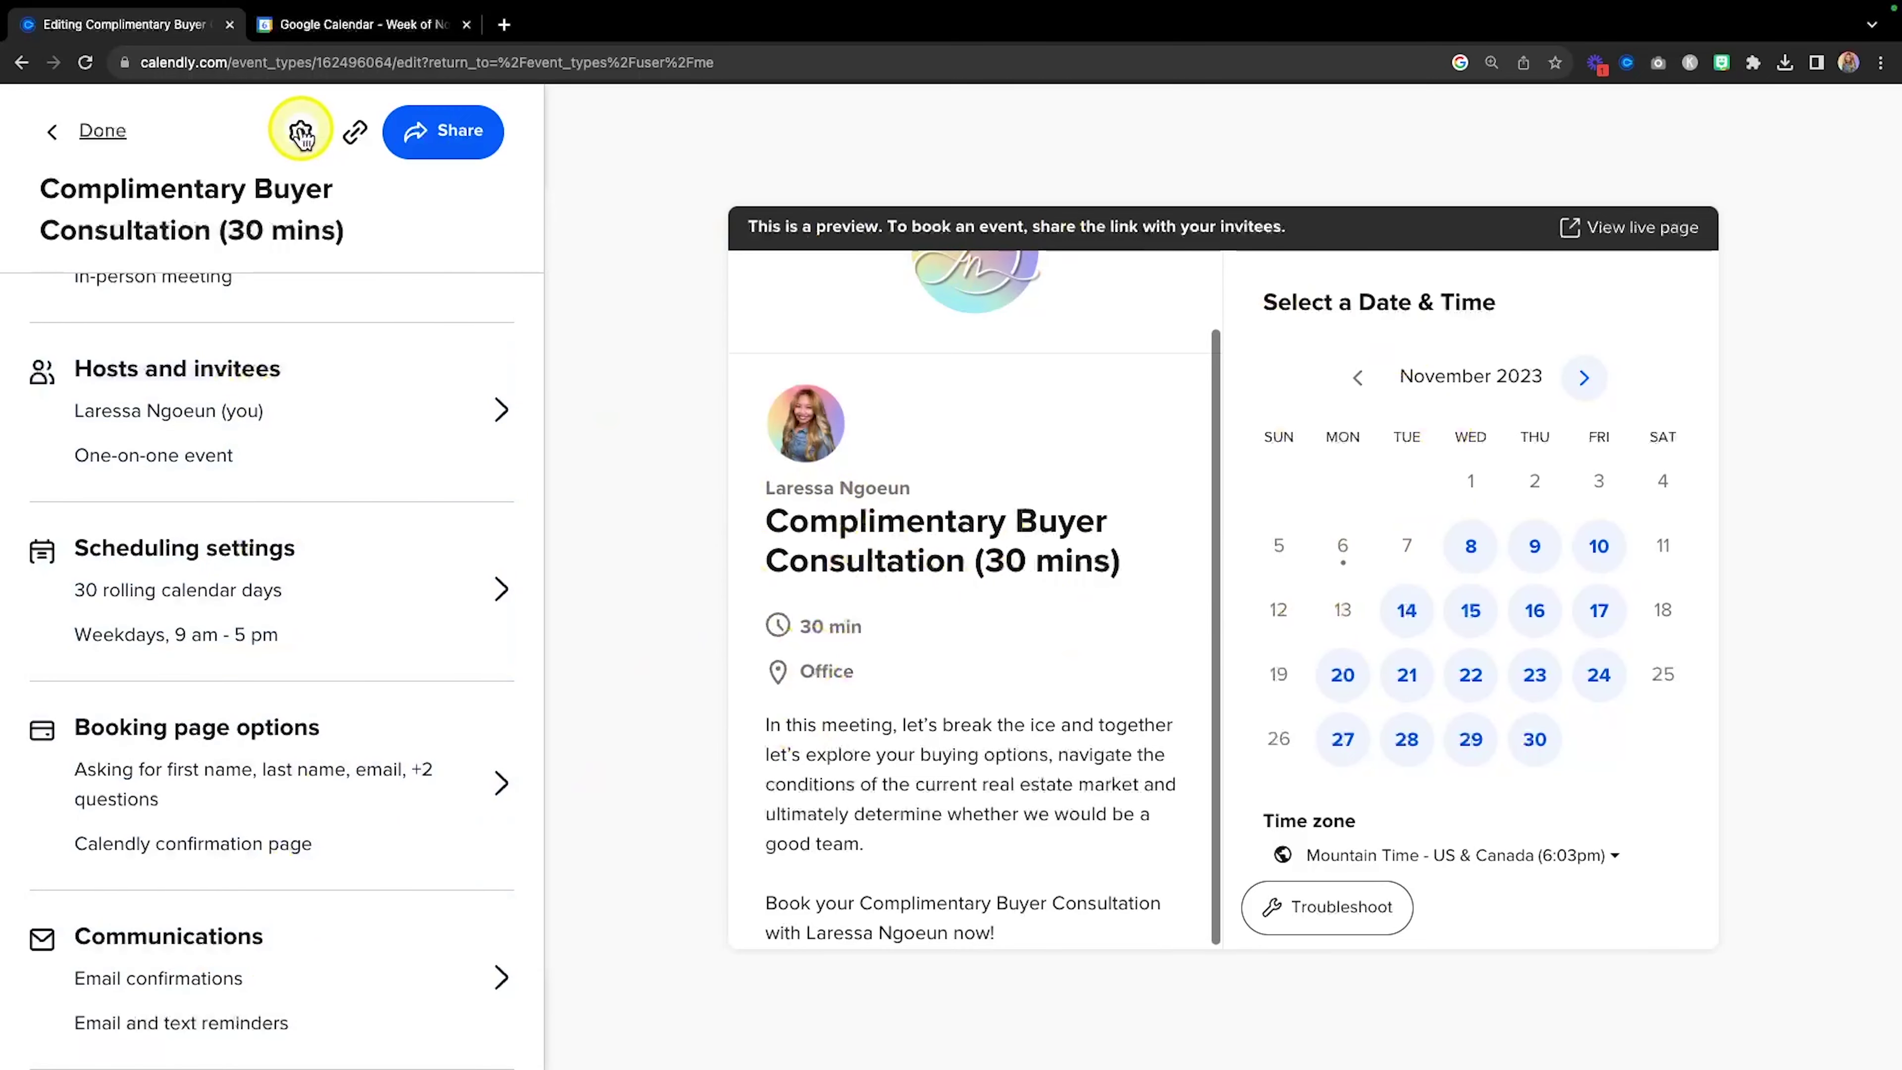
{"action": "left_click", "coordinate": [104, 132]}
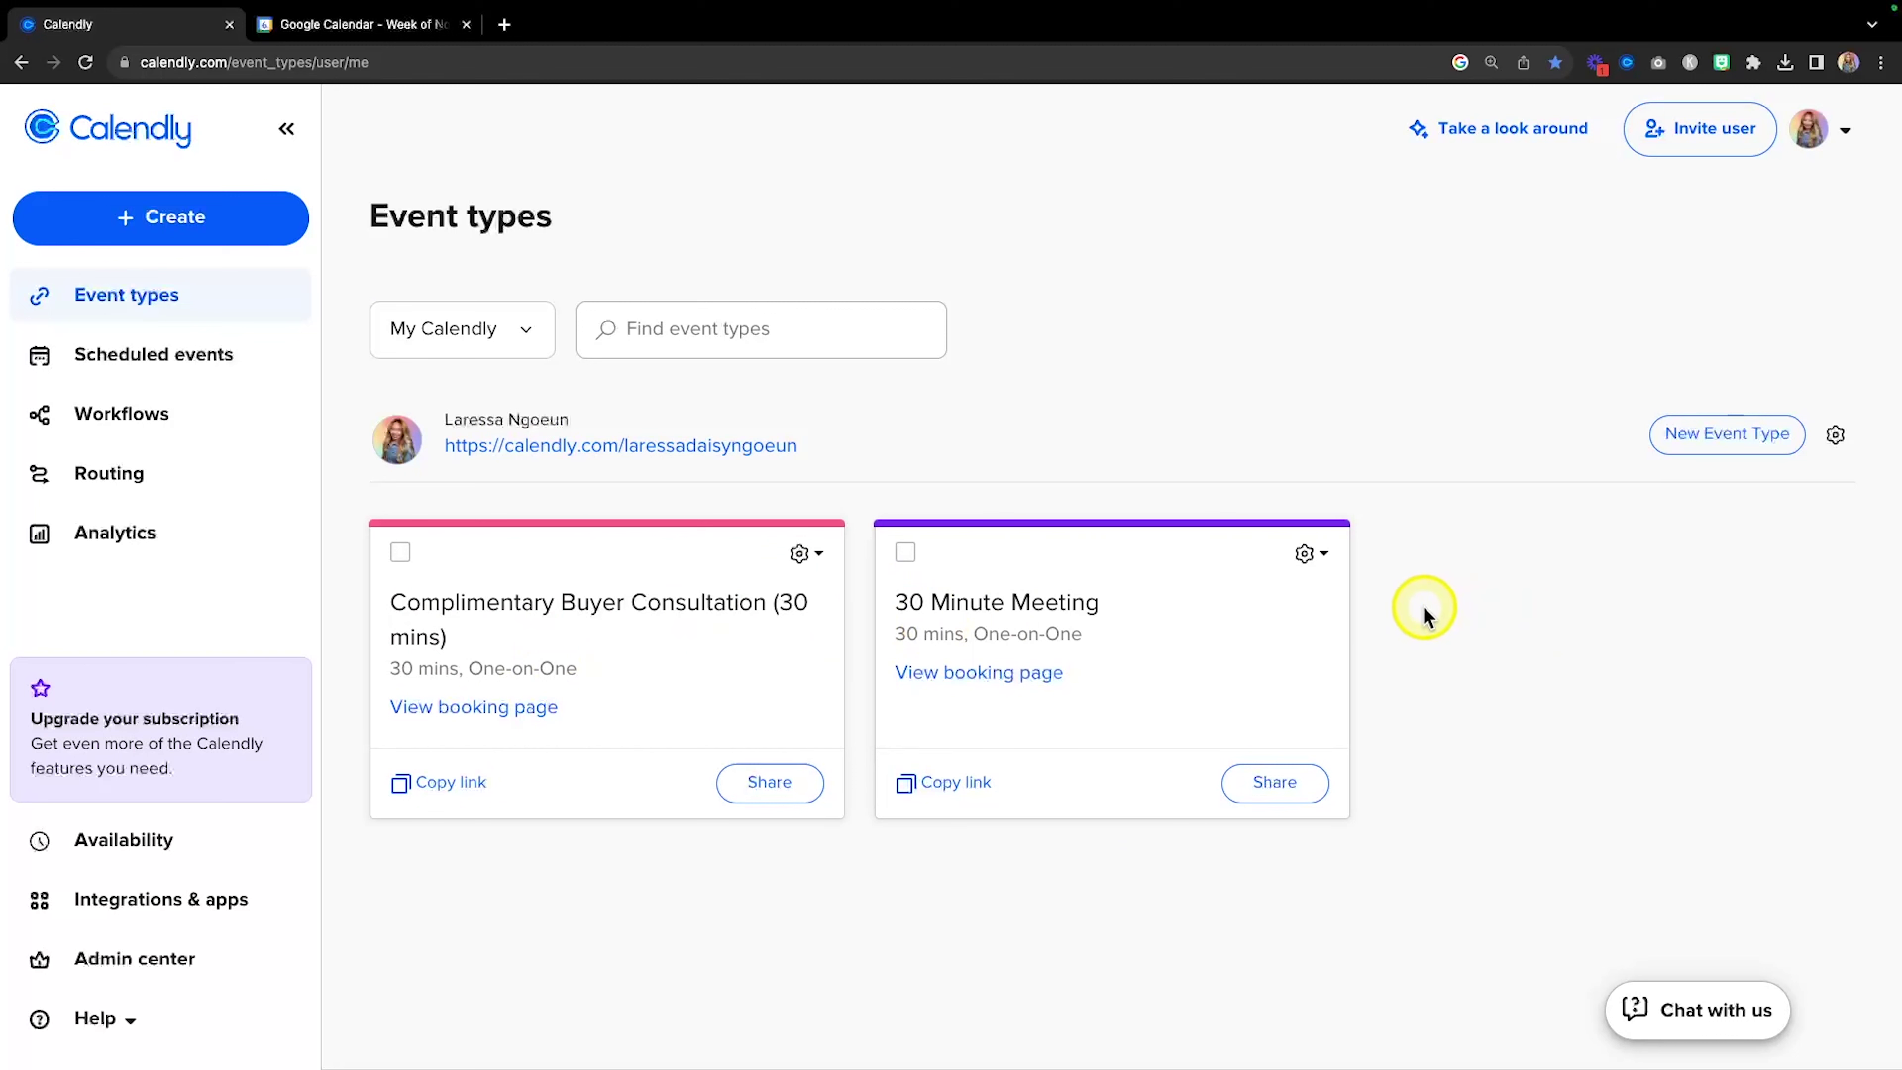
Switch the 30 Minute Meeting off and reopen the Complimentary Buyer Consultation in the editor.
{"action": "left_click", "coordinate": [1324, 560]}
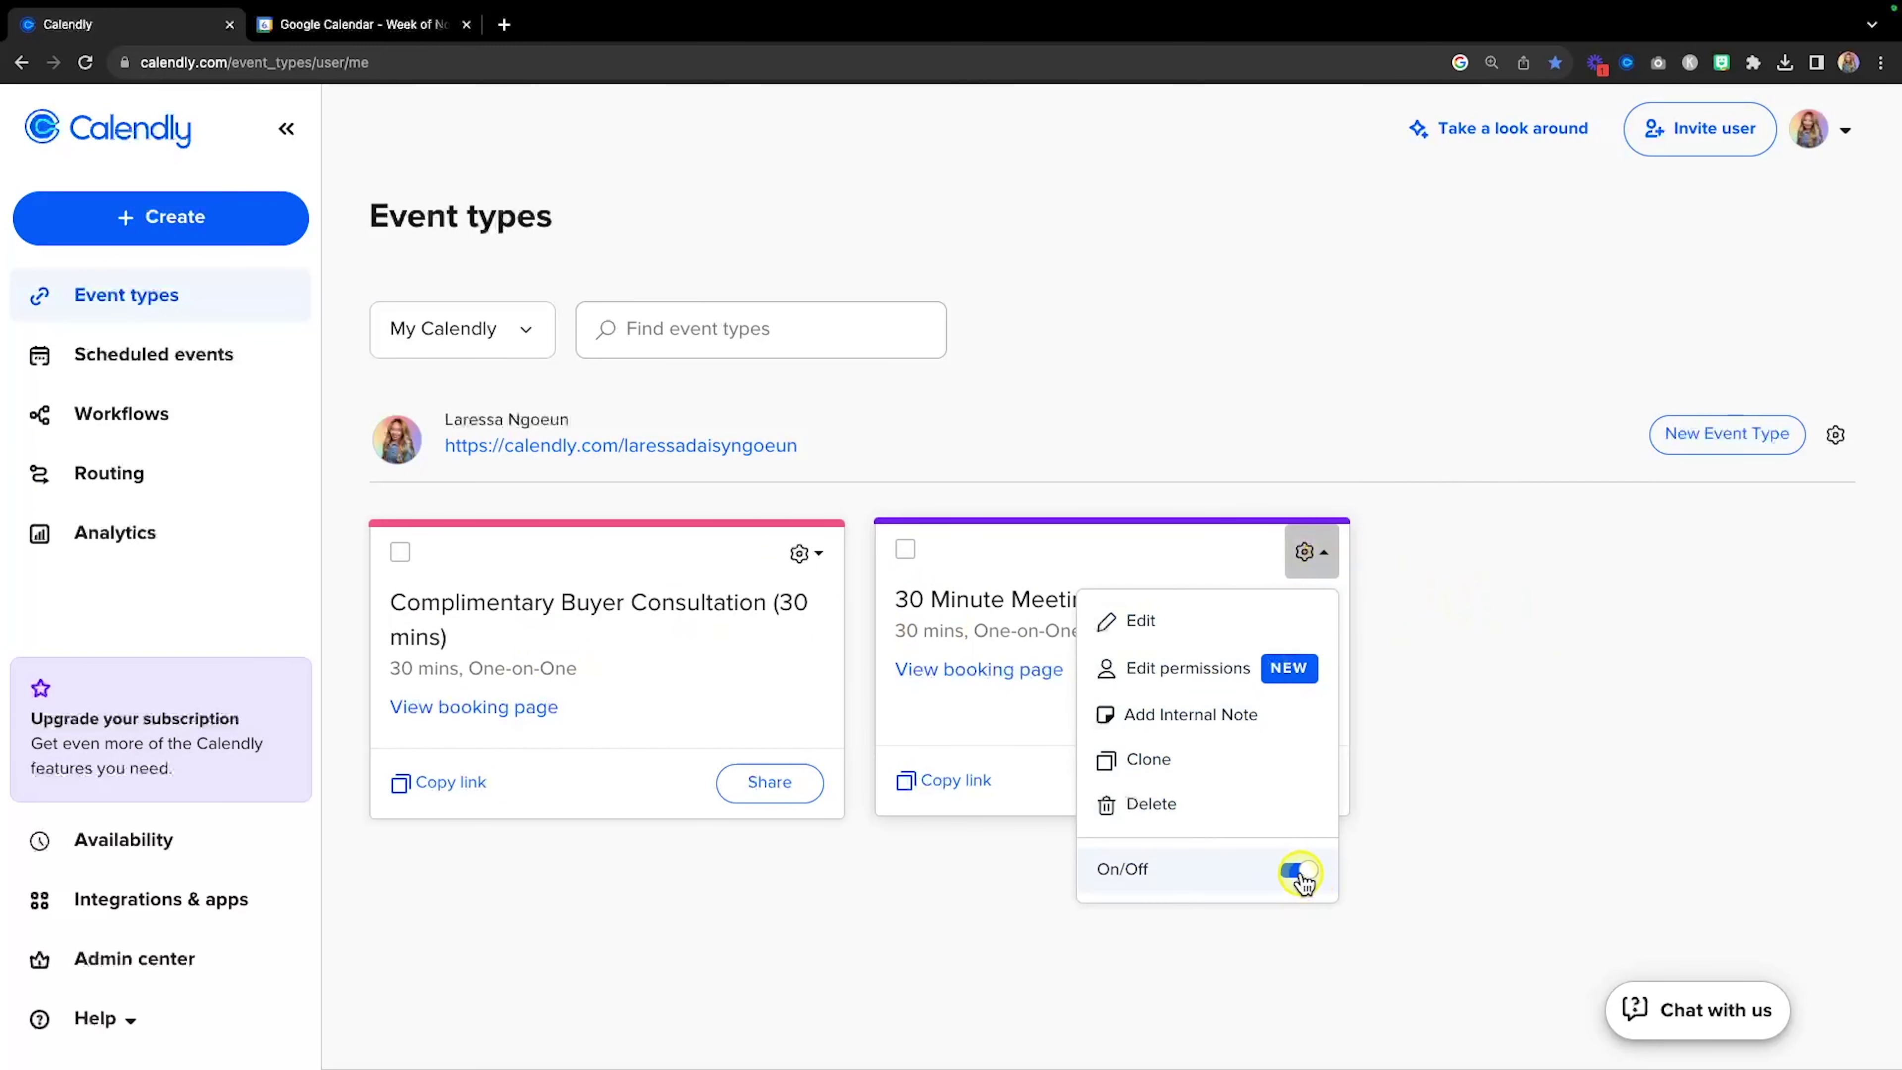
{"action": "left_click", "coordinate": [1300, 871]}
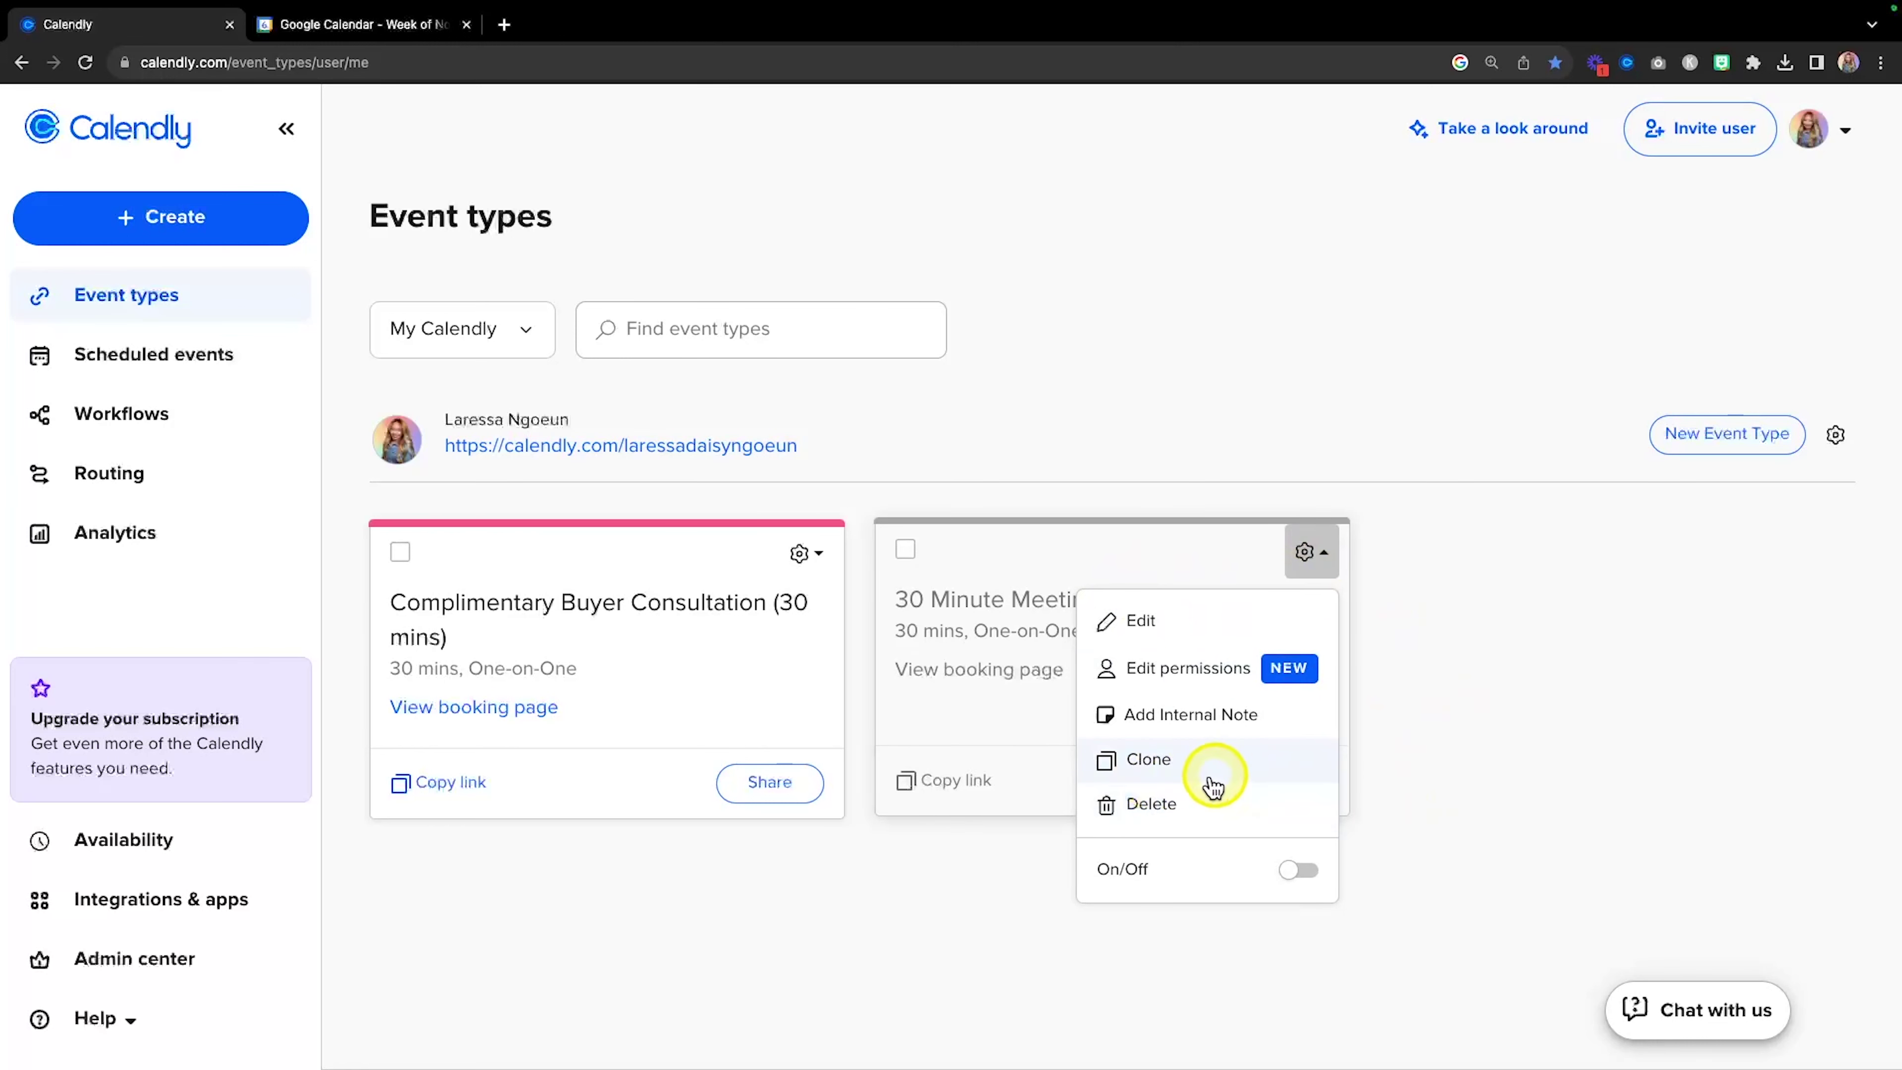
{"action": "left_click", "coordinate": [819, 552]}
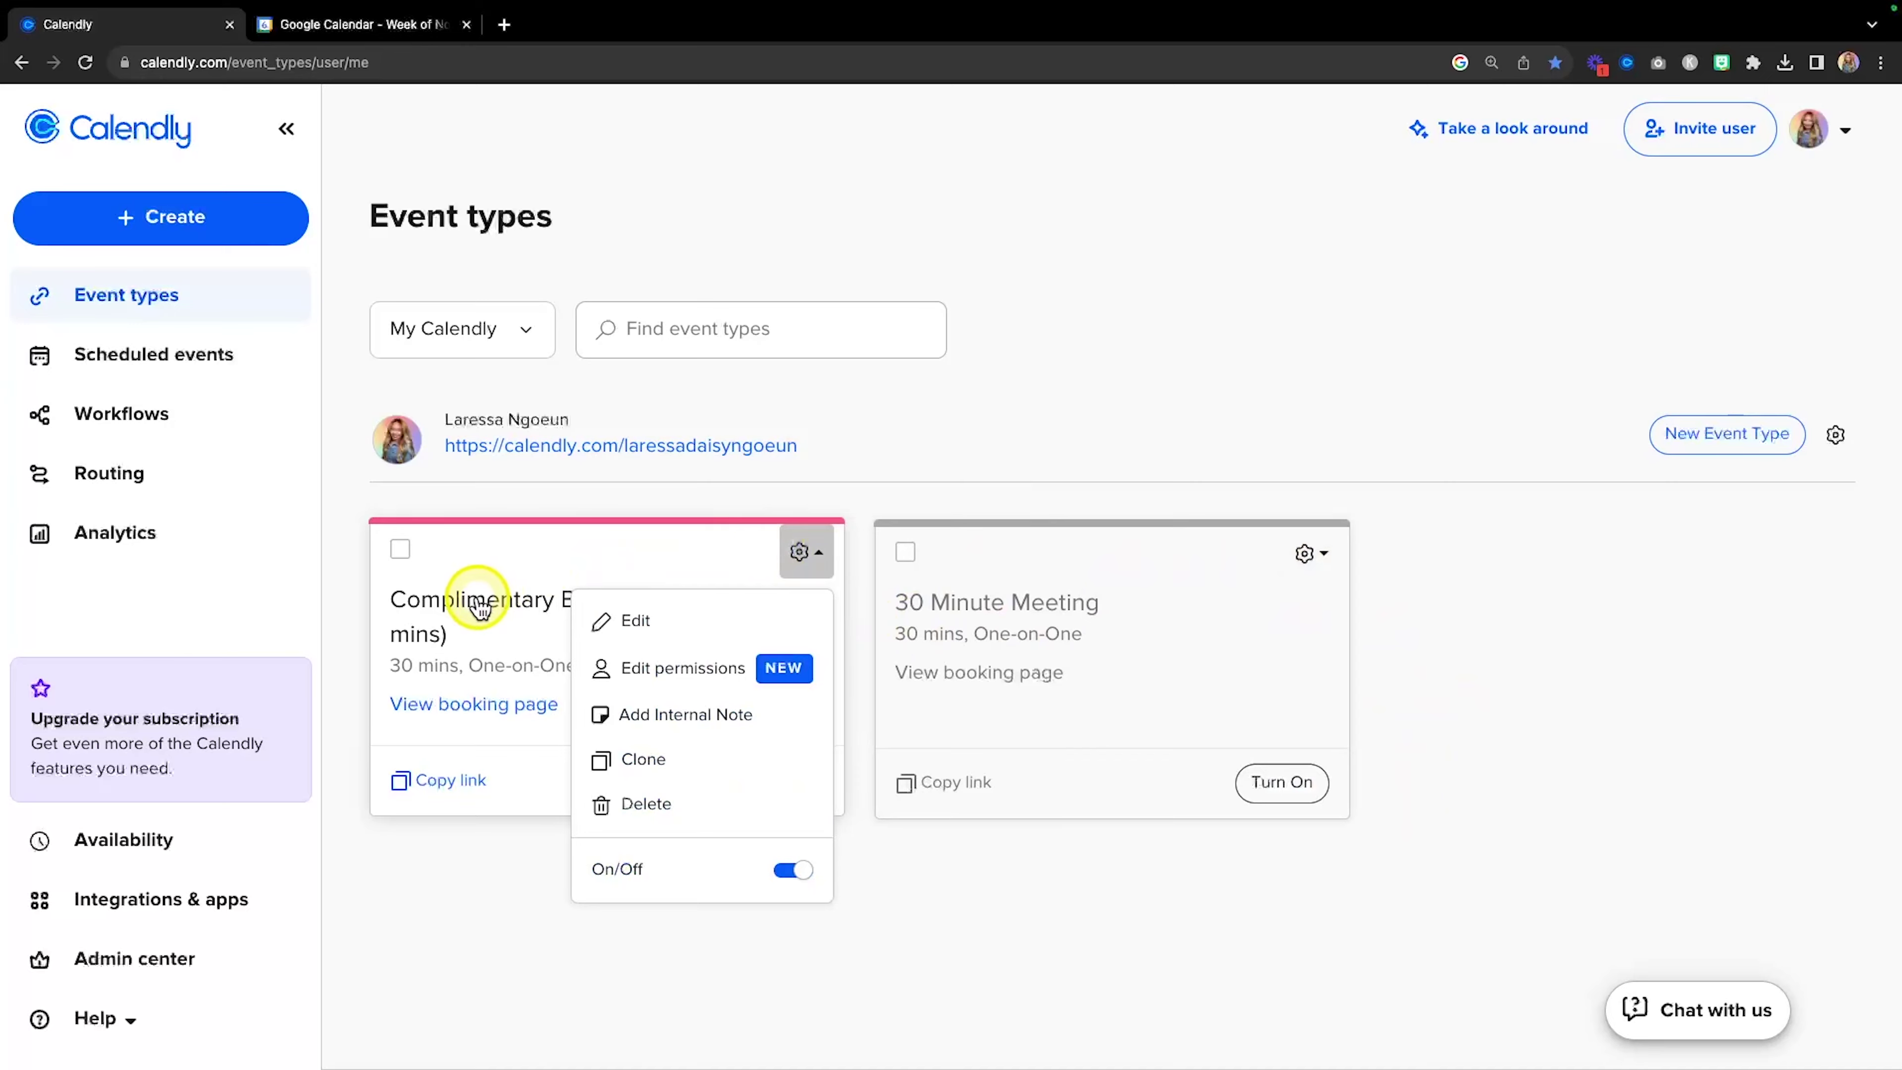
{"action": "left_click", "coordinate": [535, 645]}
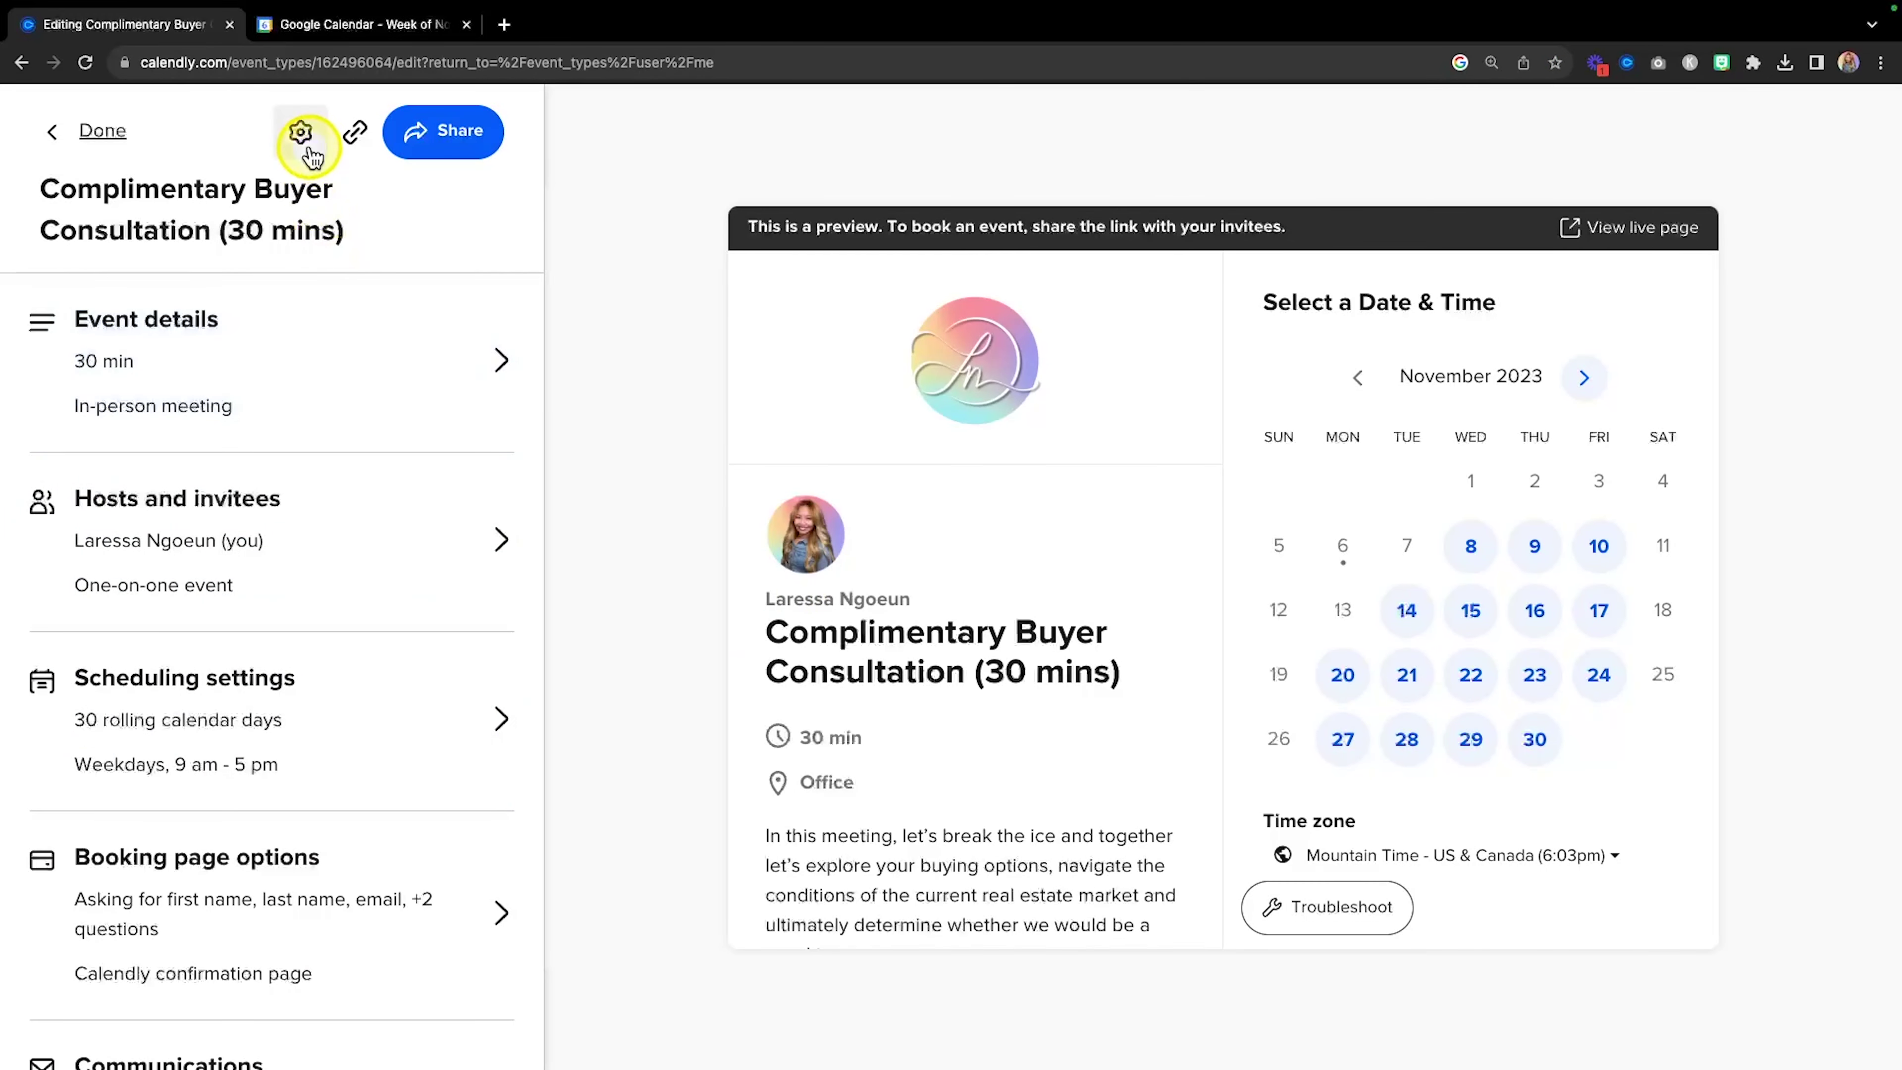
Exit the consultation editor and open the public profile booking page in a new tab.
{"action": "left_click", "coordinate": [302, 135]}
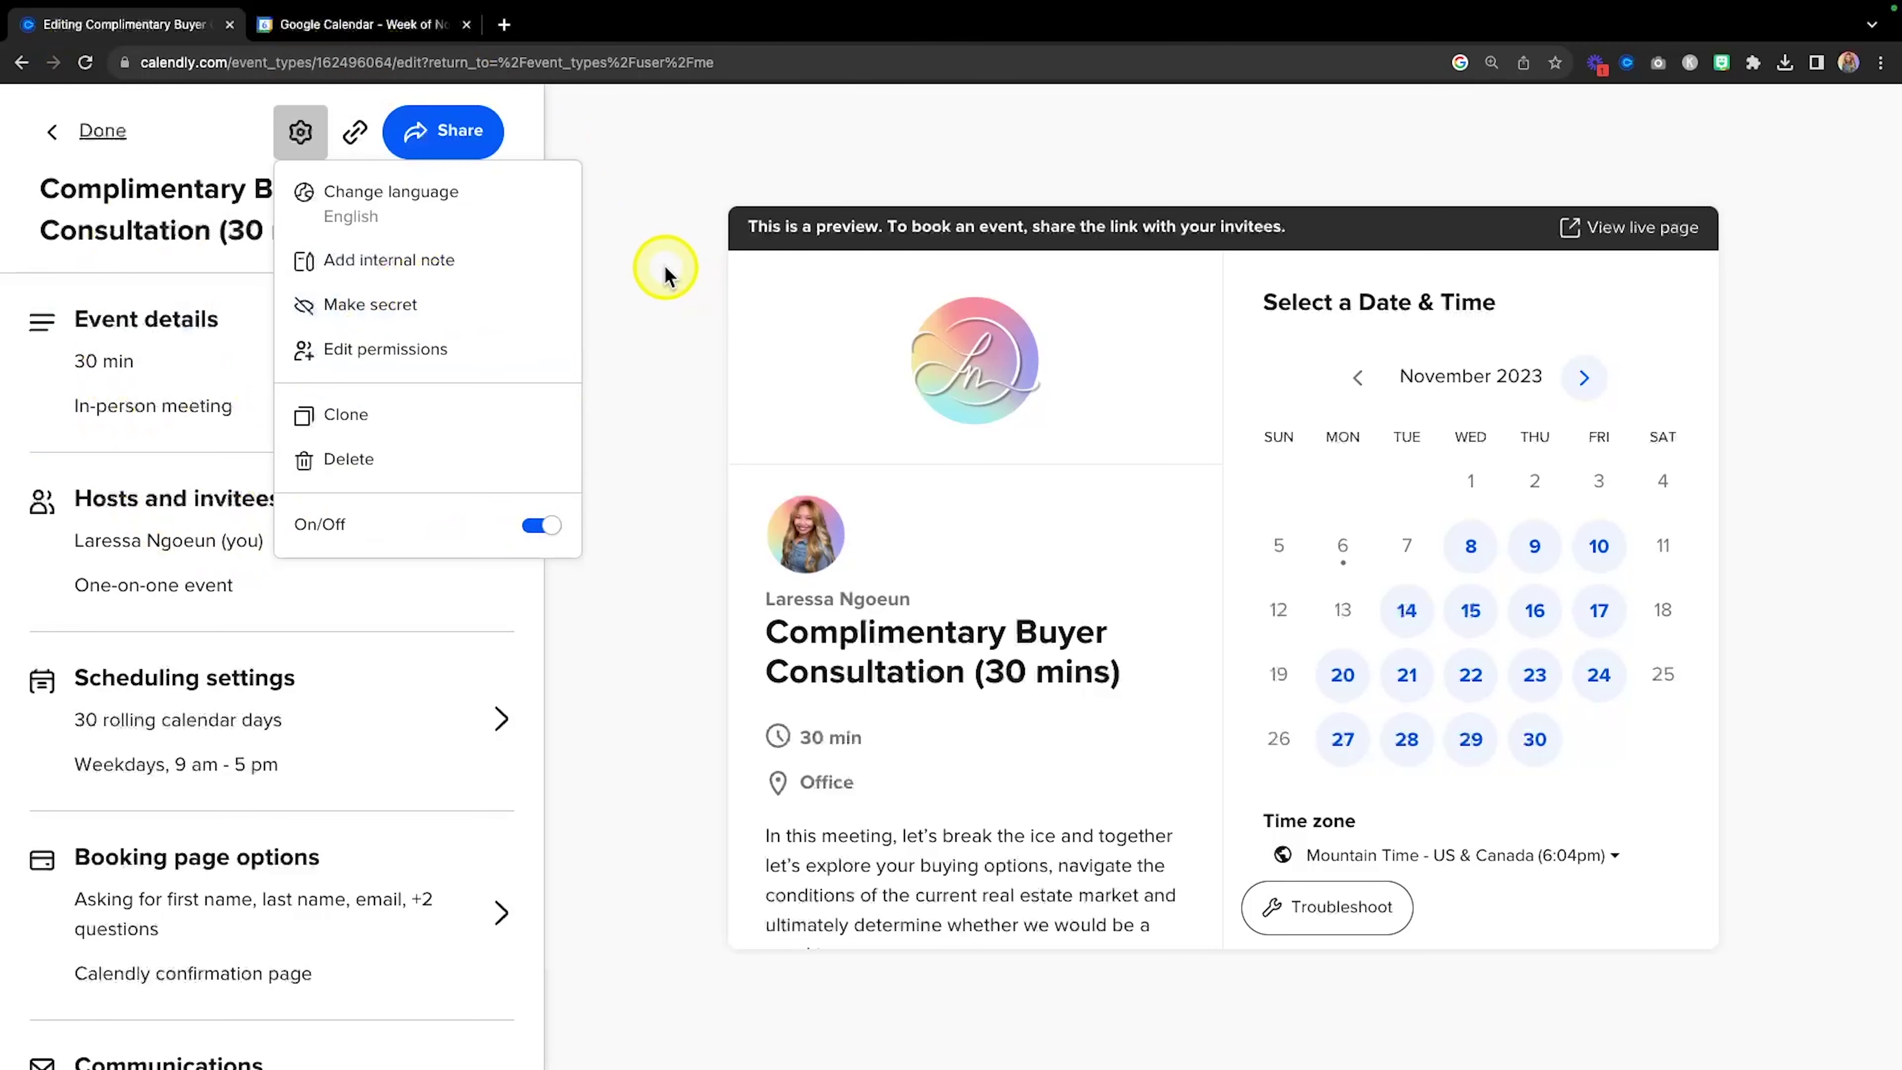
{"action": "left_click", "coordinate": [101, 130]}
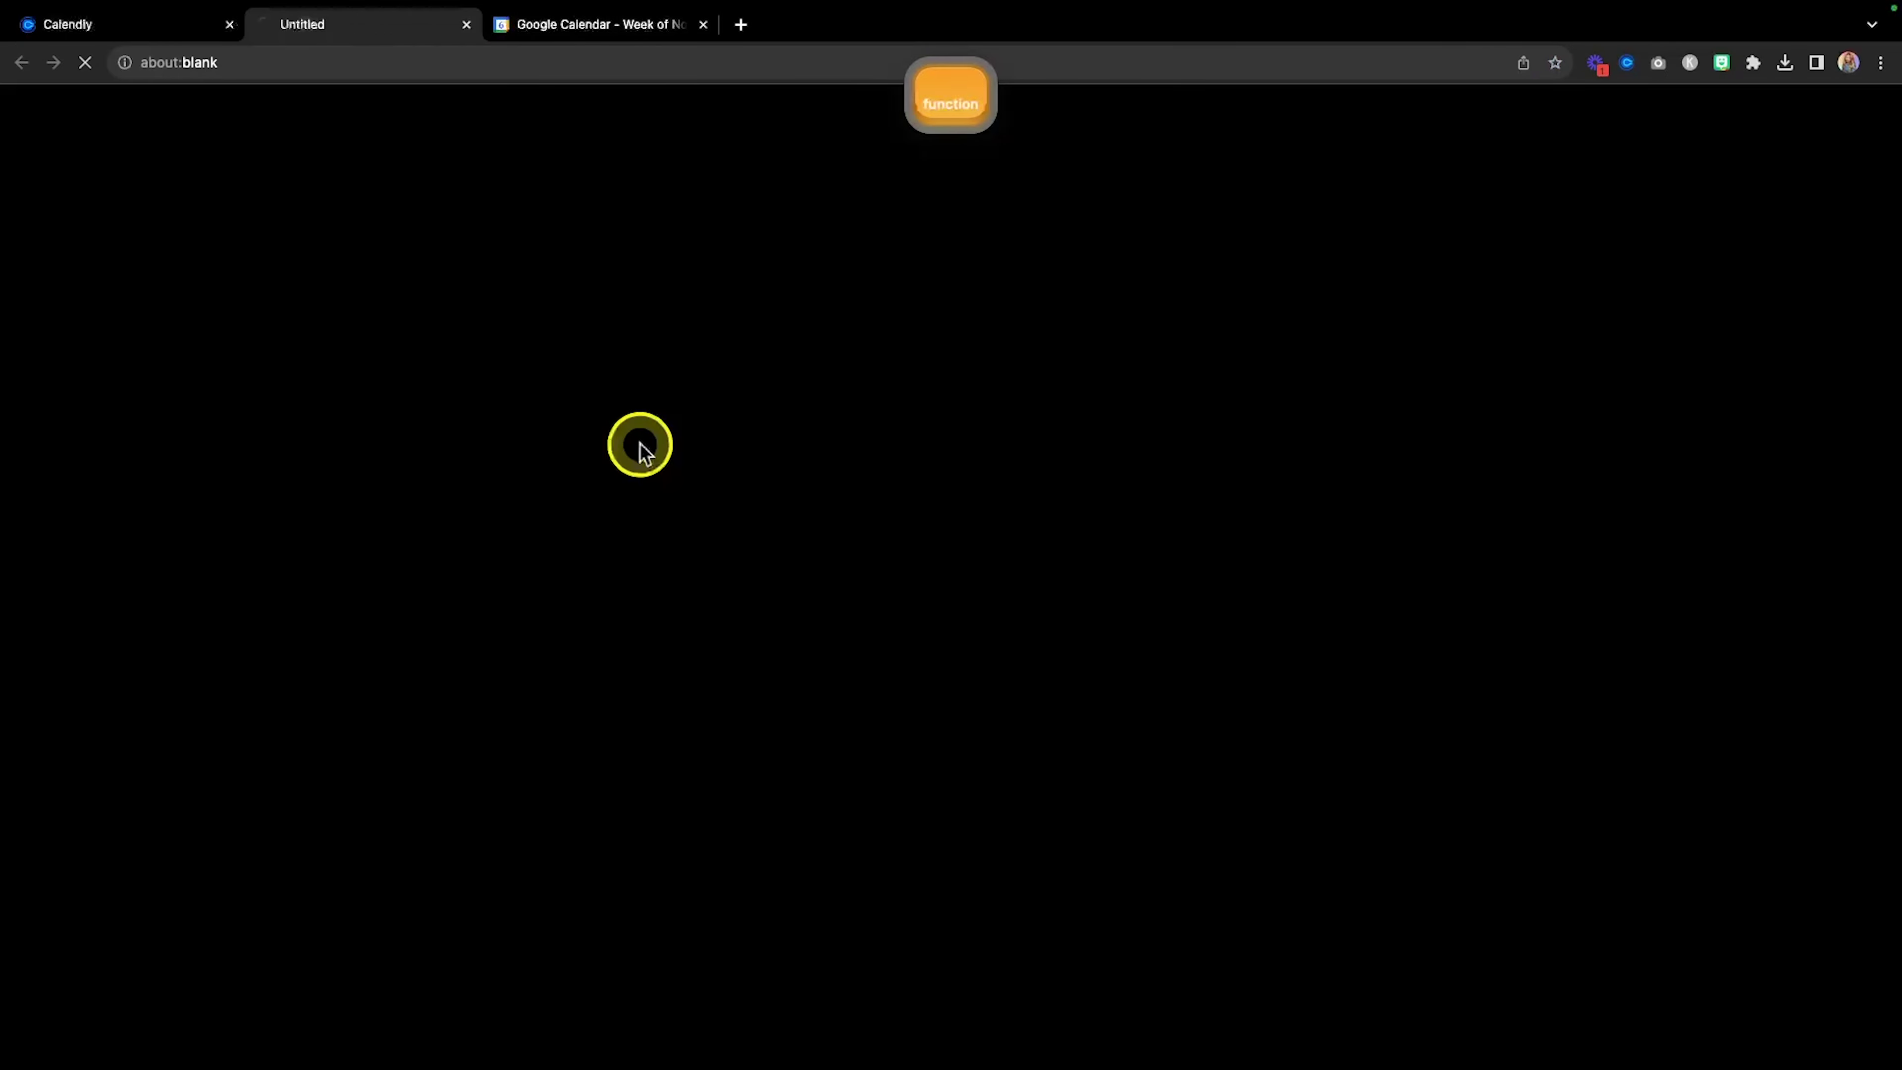
{"action": "left_click", "coordinate": [638, 448]}
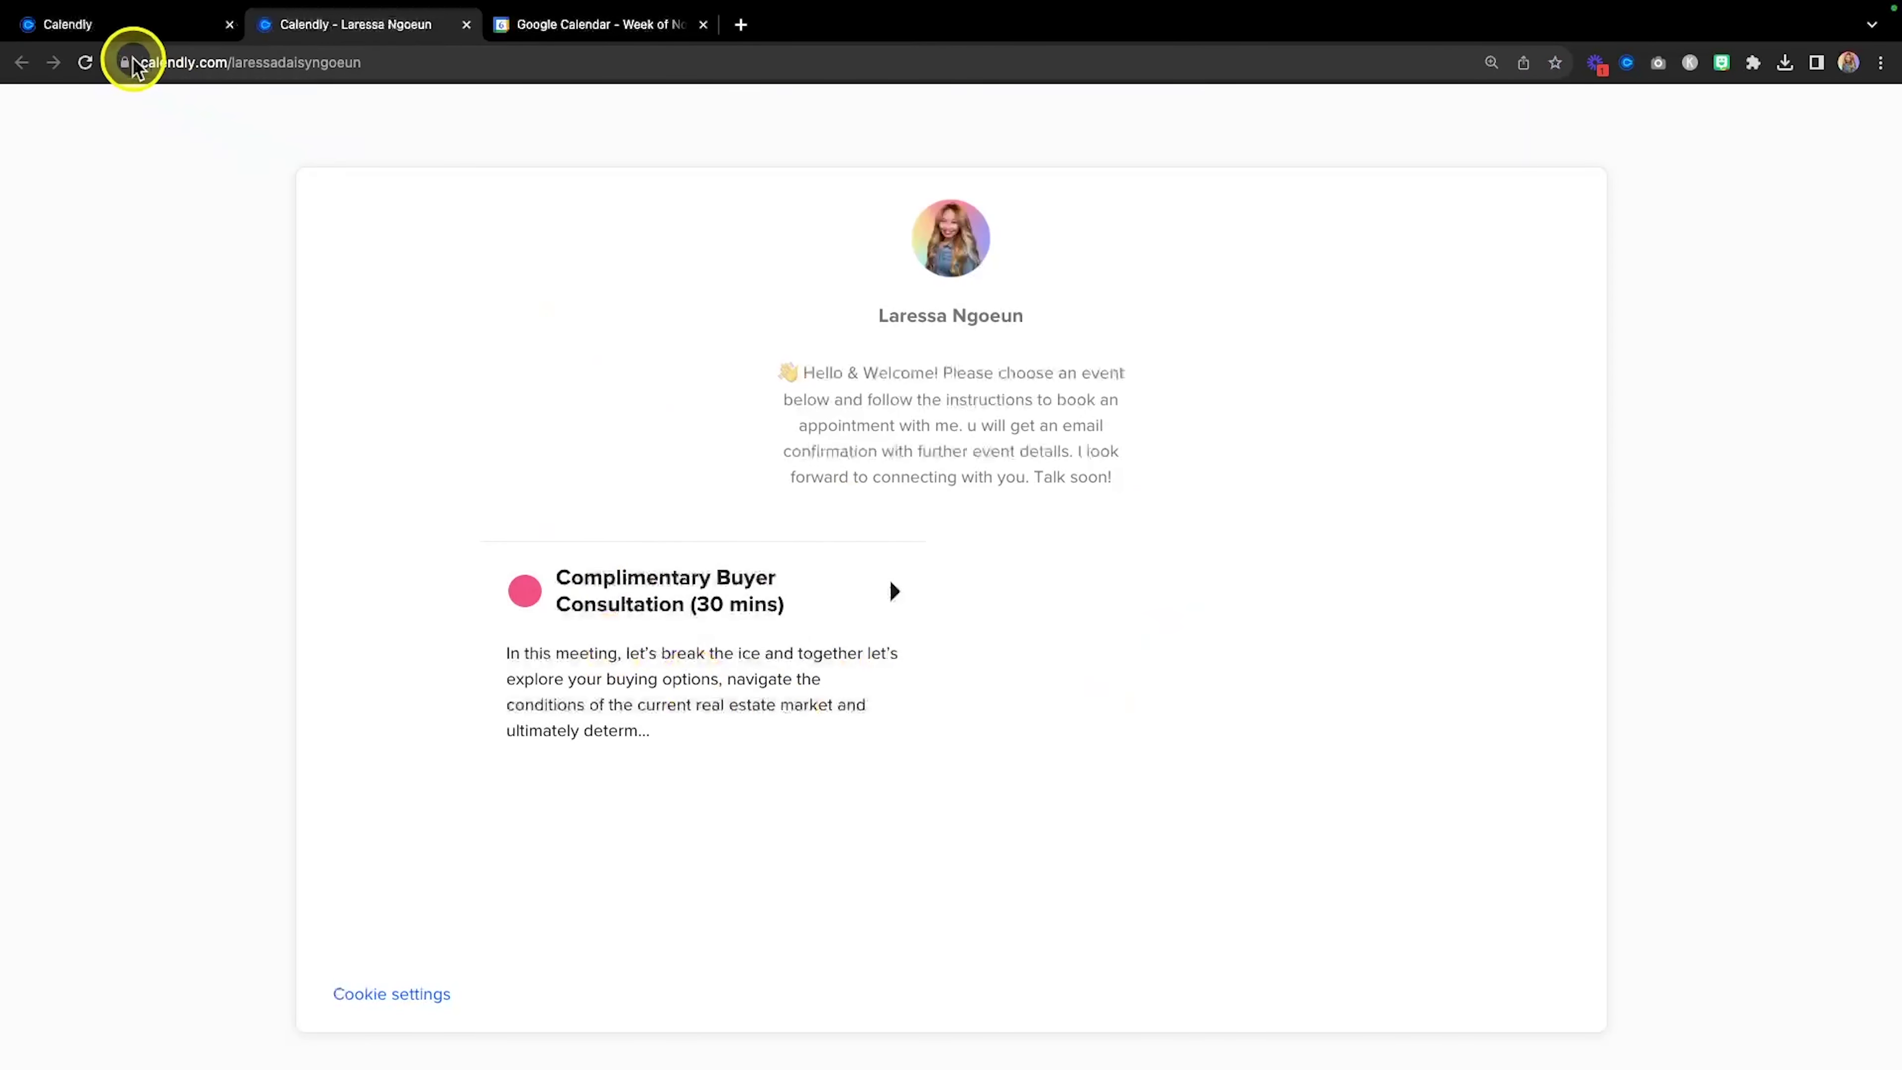
Turn the 30 Minute Meeting event type back on from the Event types dashboard.
{"action": "left_click", "coordinate": [139, 25]}
{"action": "left_click", "coordinate": [1311, 551]}
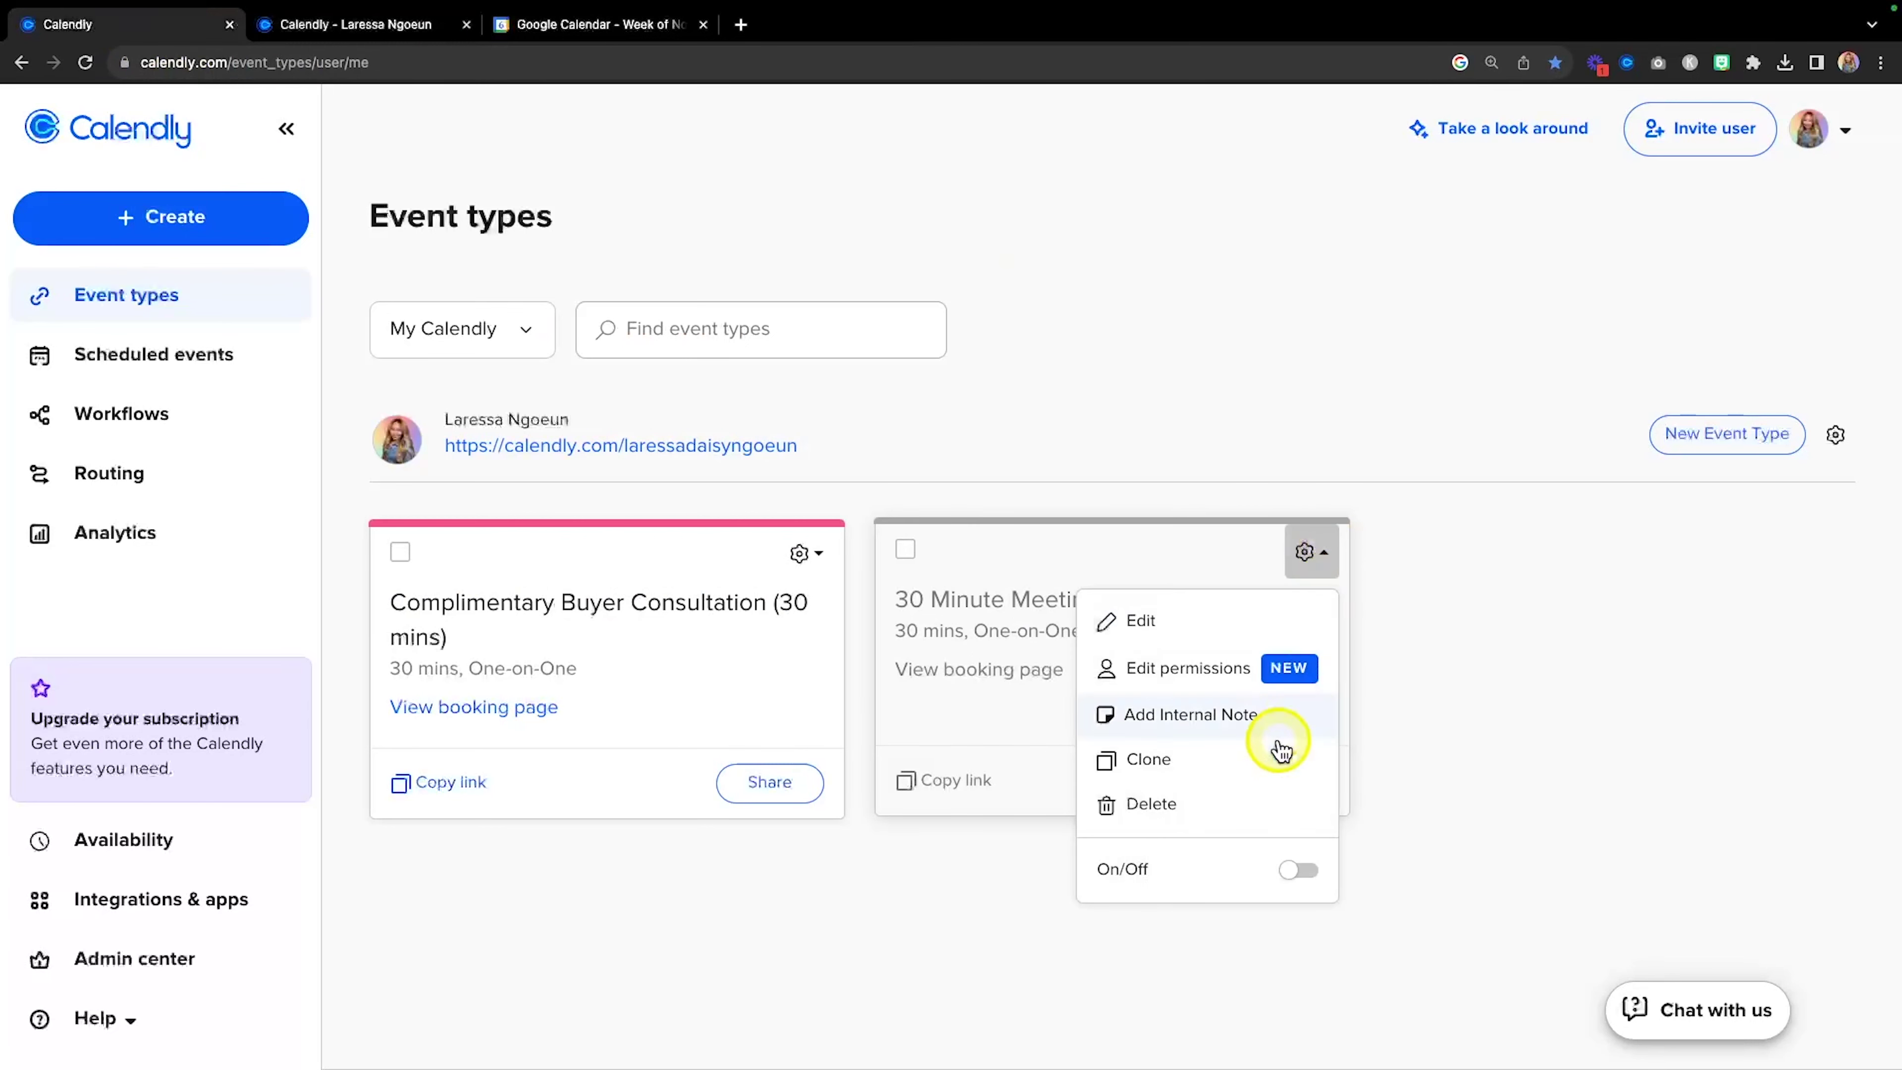
{"action": "left_click", "coordinate": [1302, 869]}
{"action": "left_click", "coordinate": [1519, 642]}
Reload the public booking page to confirm both events are listed, and preview the consultation's page.
{"action": "left_click", "coordinate": [352, 25]}
{"action": "key", "text": "super+r"}
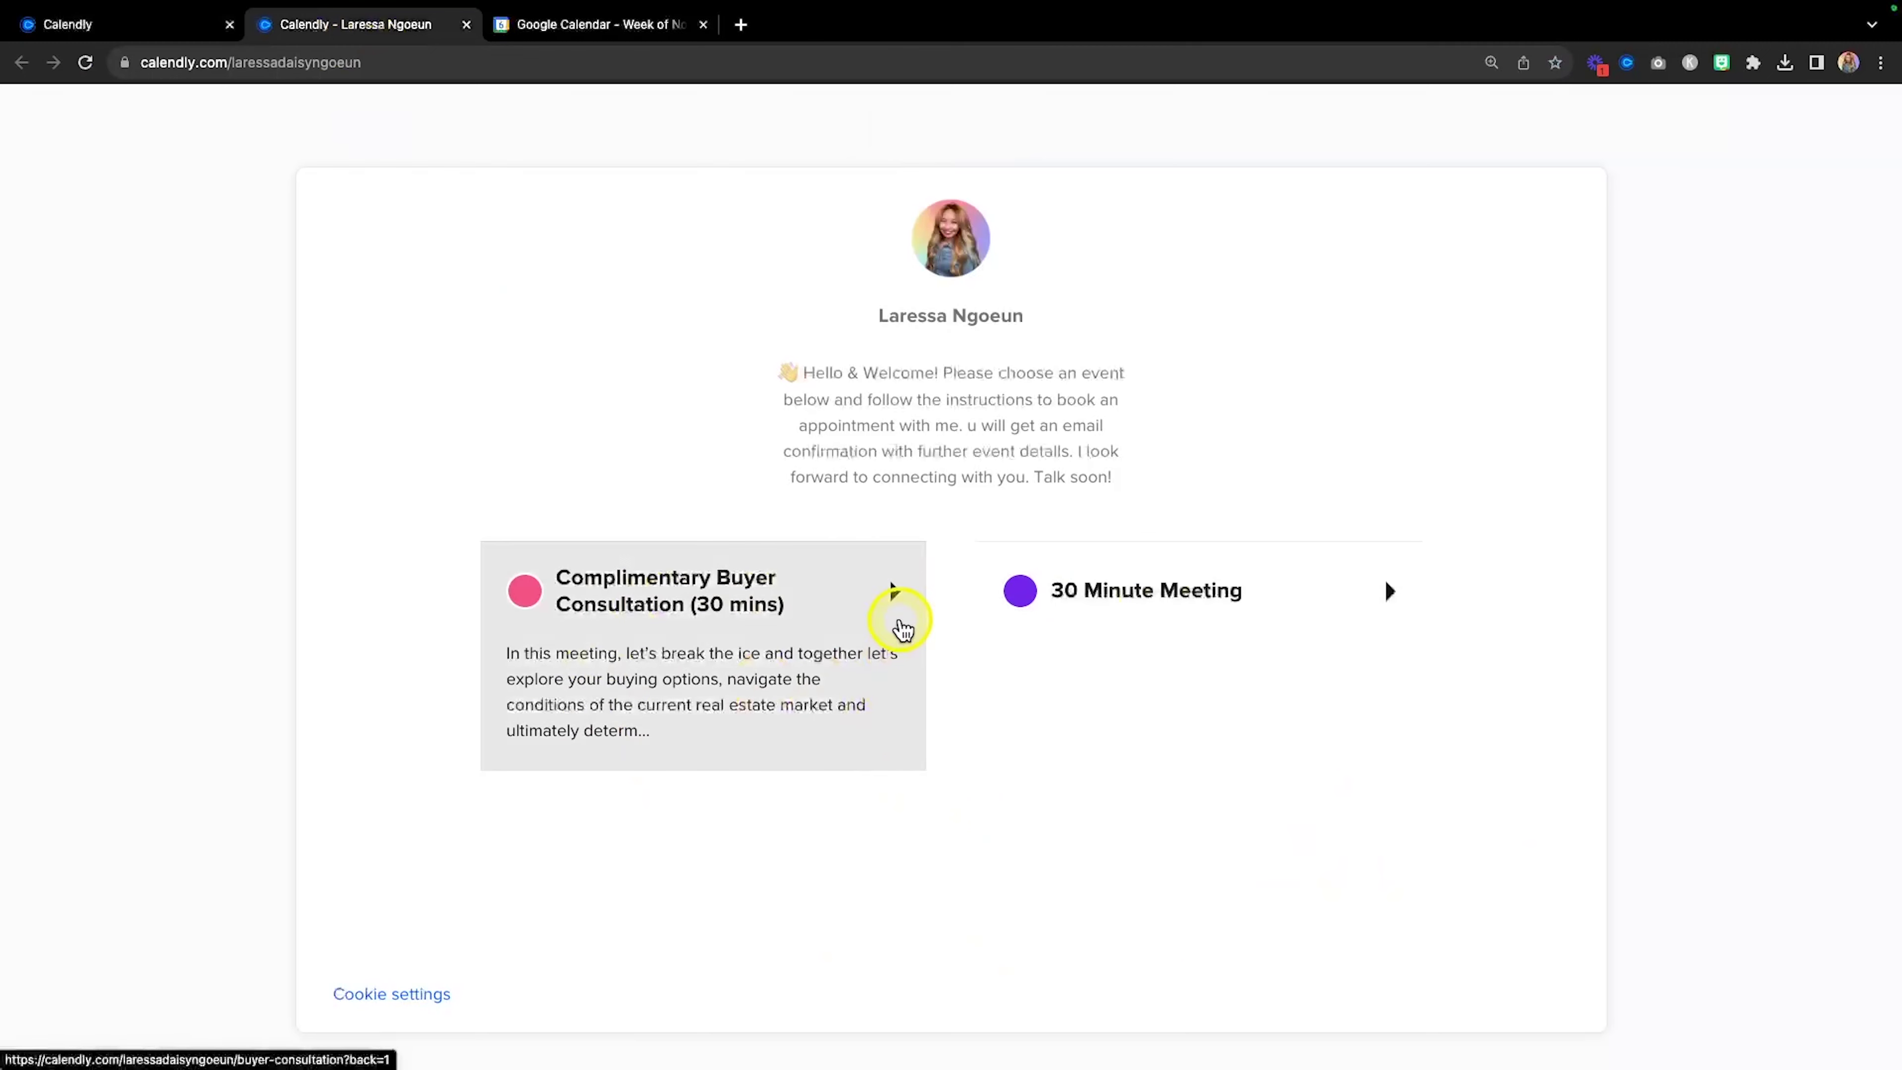
{"action": "left_click", "coordinate": [894, 599]}
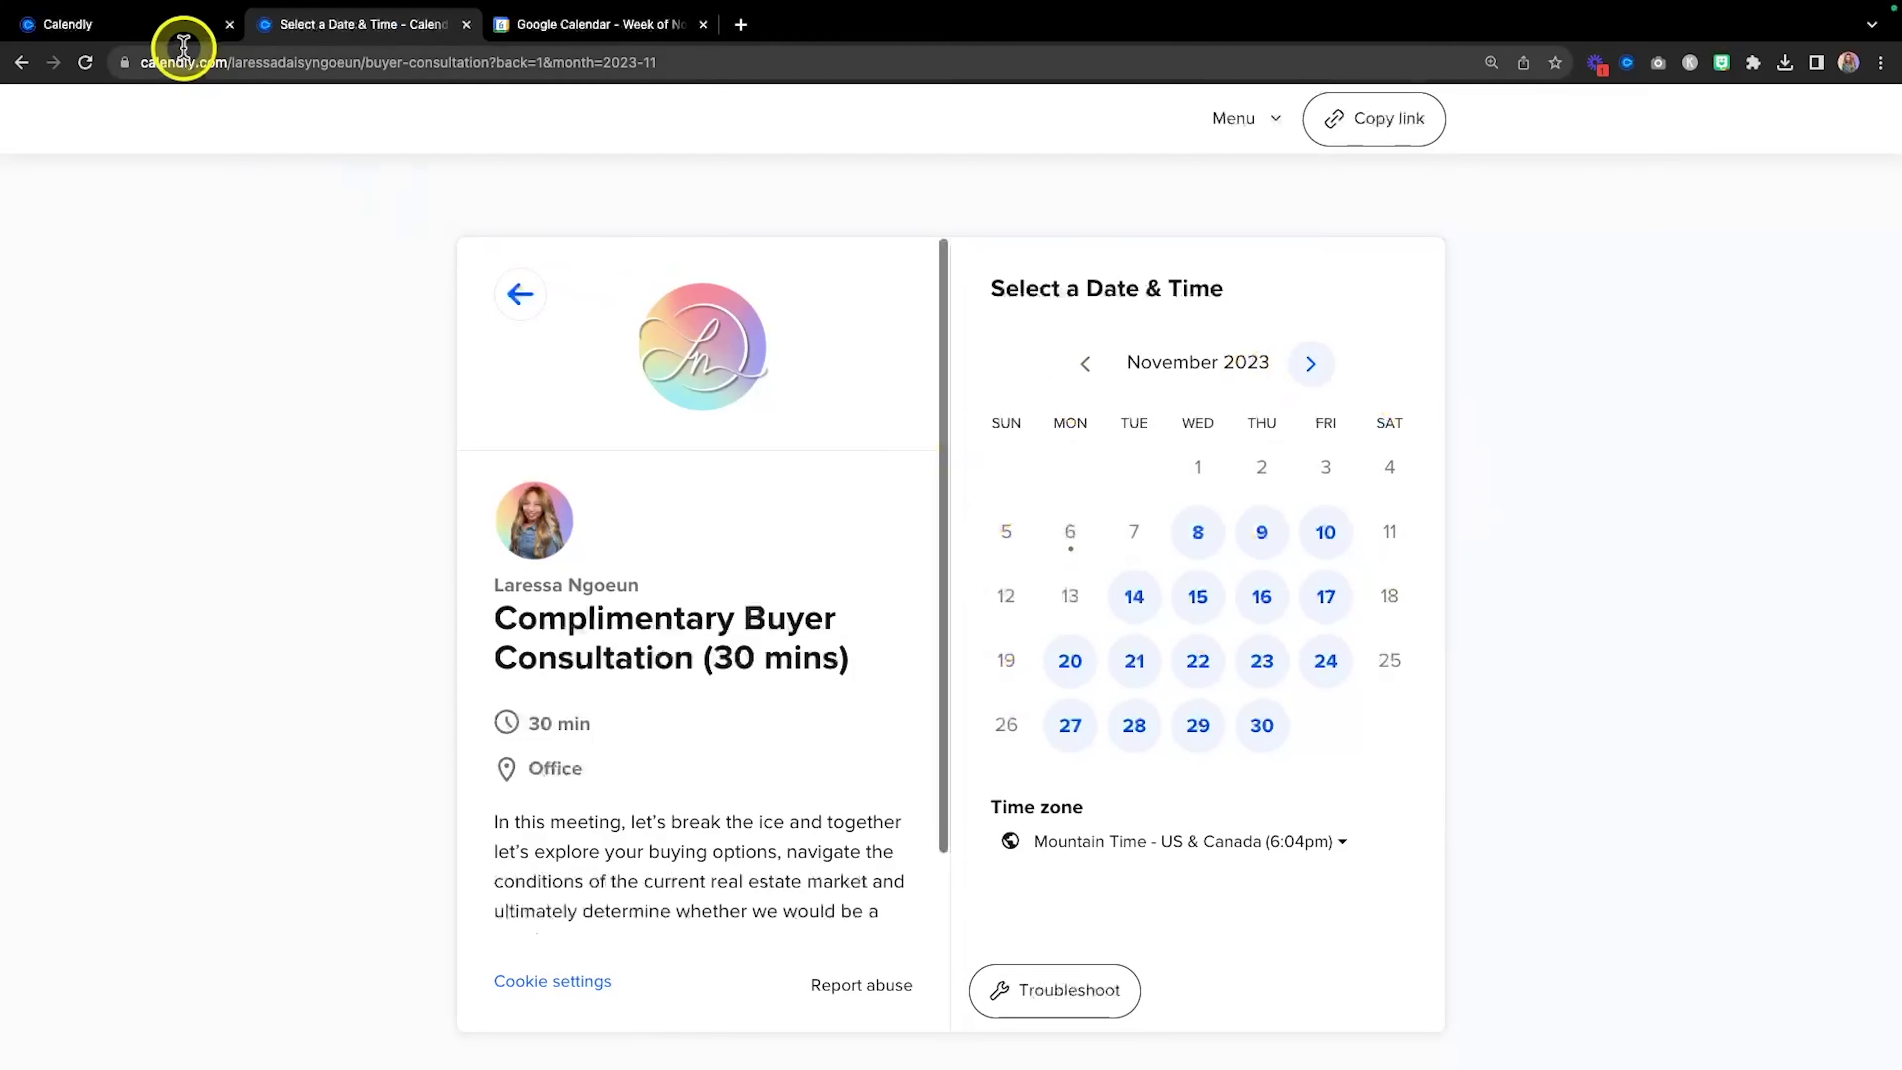
{"action": "left_click", "coordinate": [152, 26]}
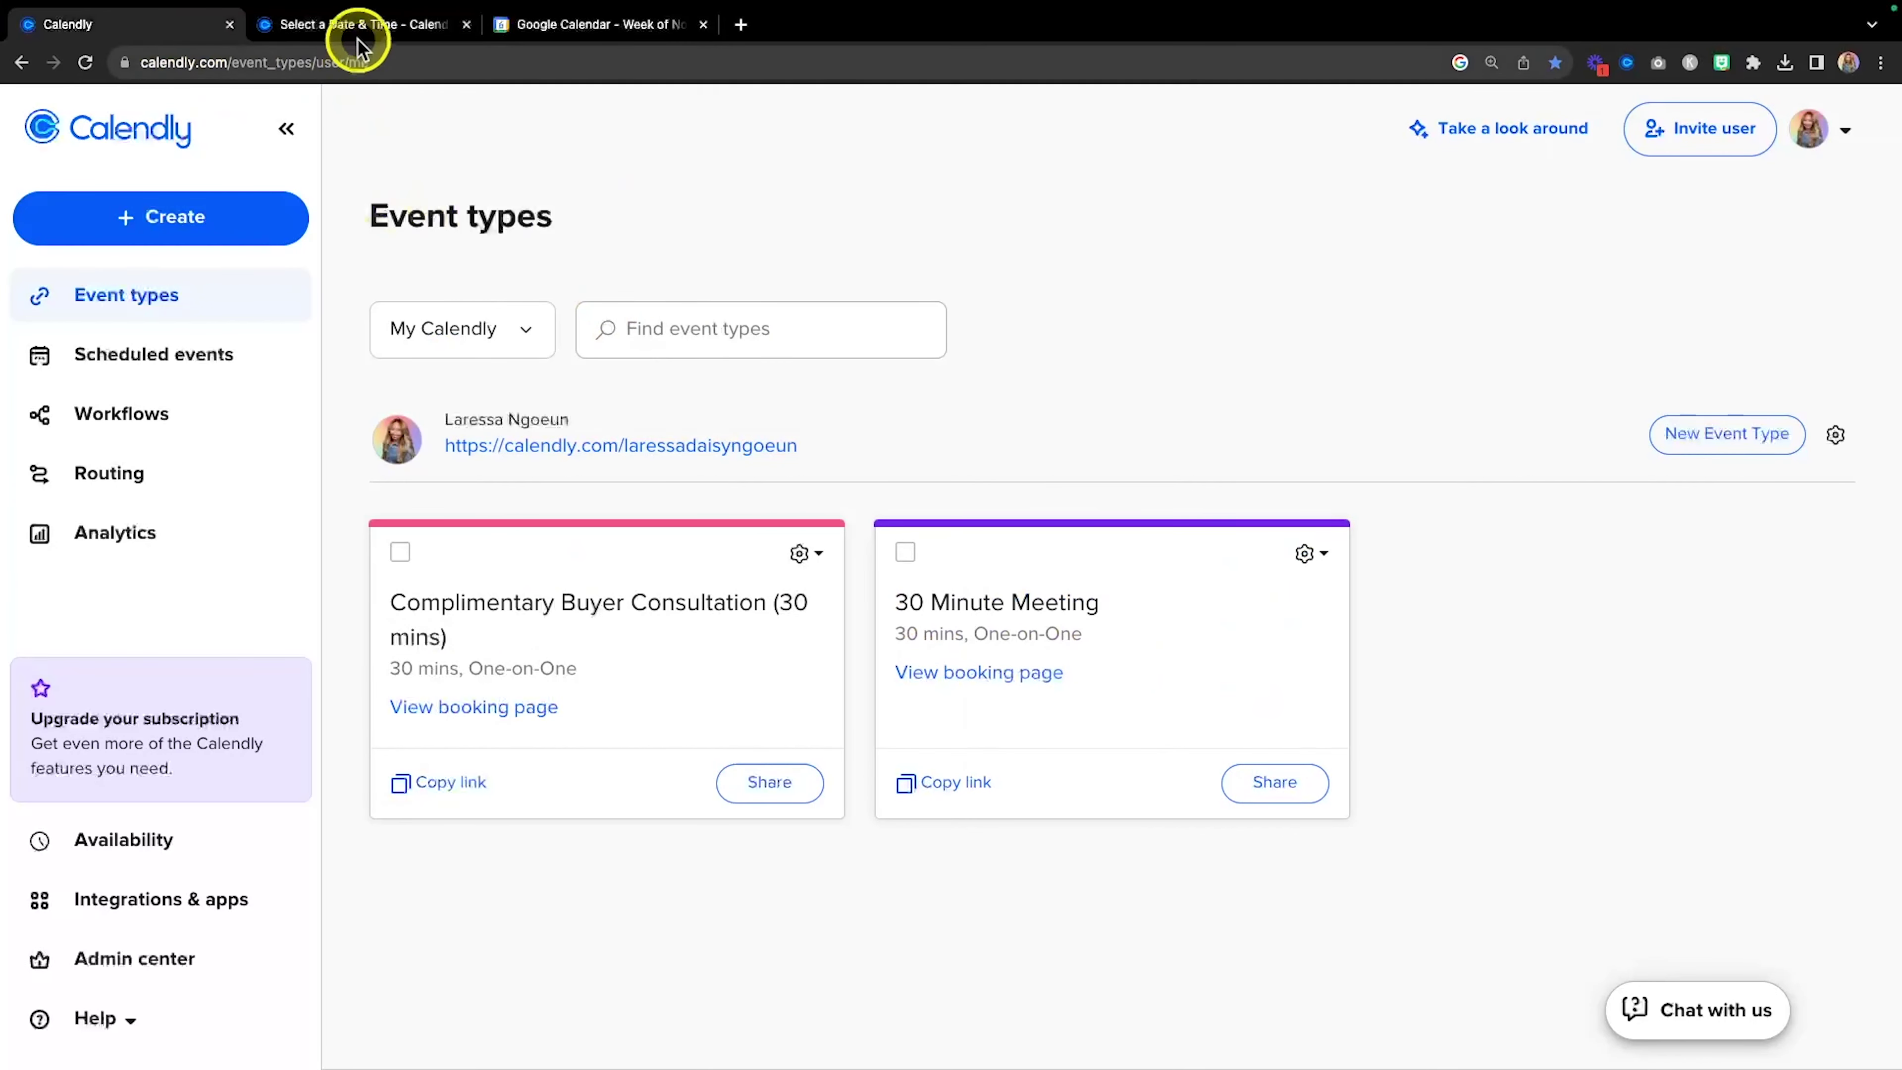
{"action": "left_click", "coordinate": [355, 33]}
{"action": "scroll", "coordinate": [540, 311], "scroll_direction": "left", "scroll_amount": 3}
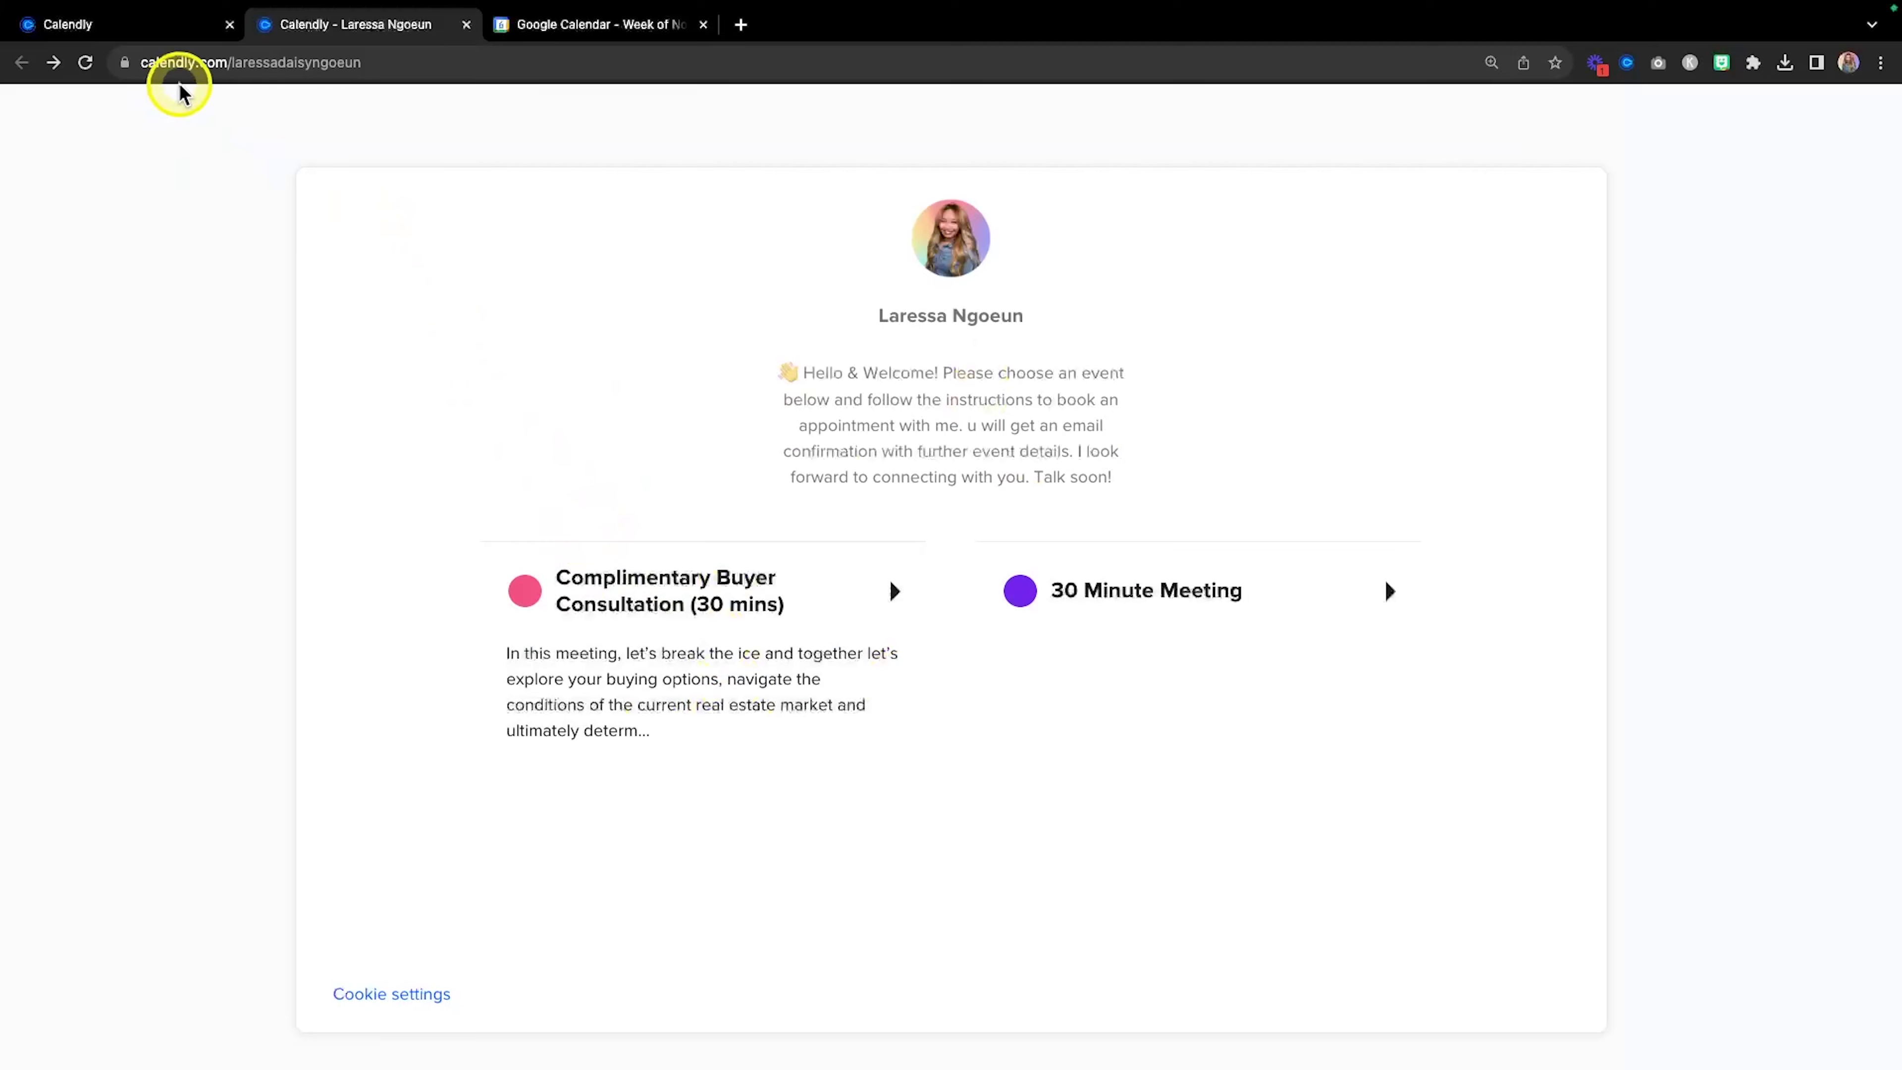
Open the Complimentary Buyer Consultation for editing from its card's options menu.
{"action": "left_click", "coordinate": [157, 31]}
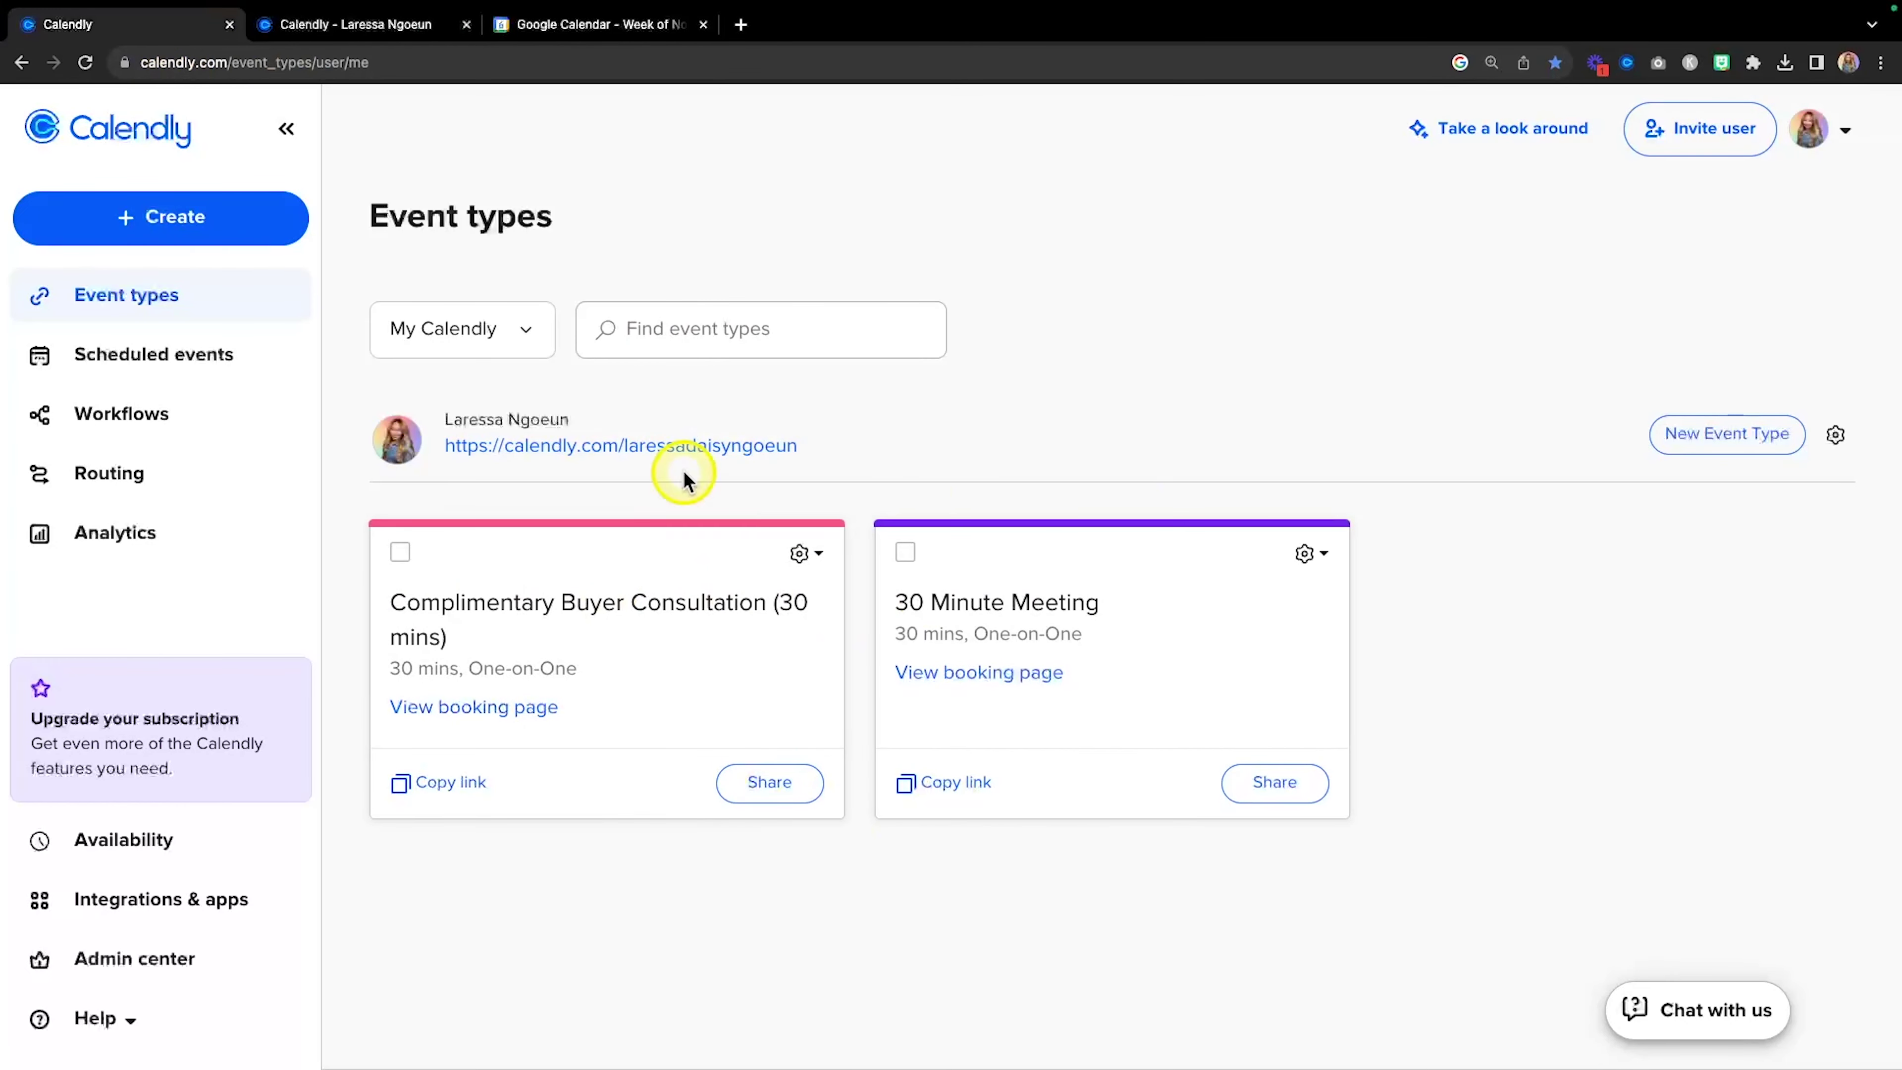
{"action": "left_click", "coordinate": [811, 567]}
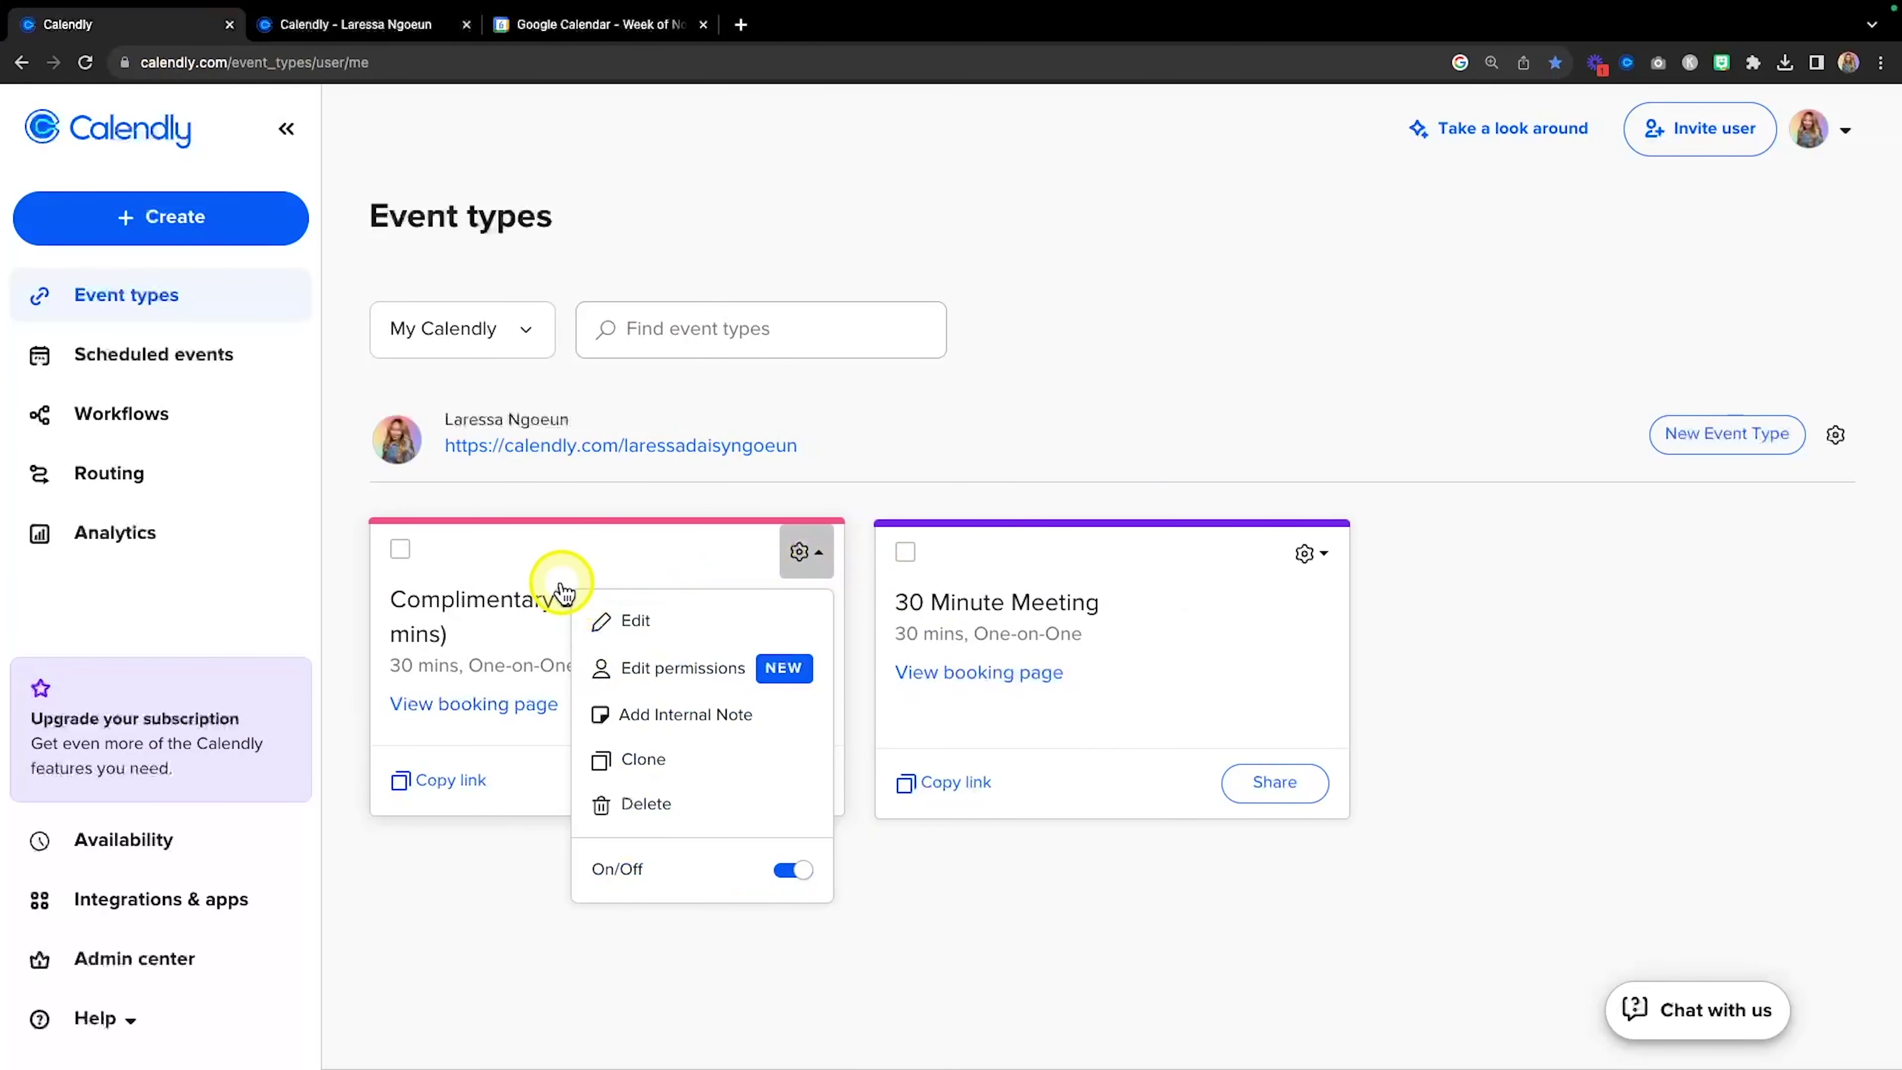
{"action": "left_click", "coordinate": [591, 578]}
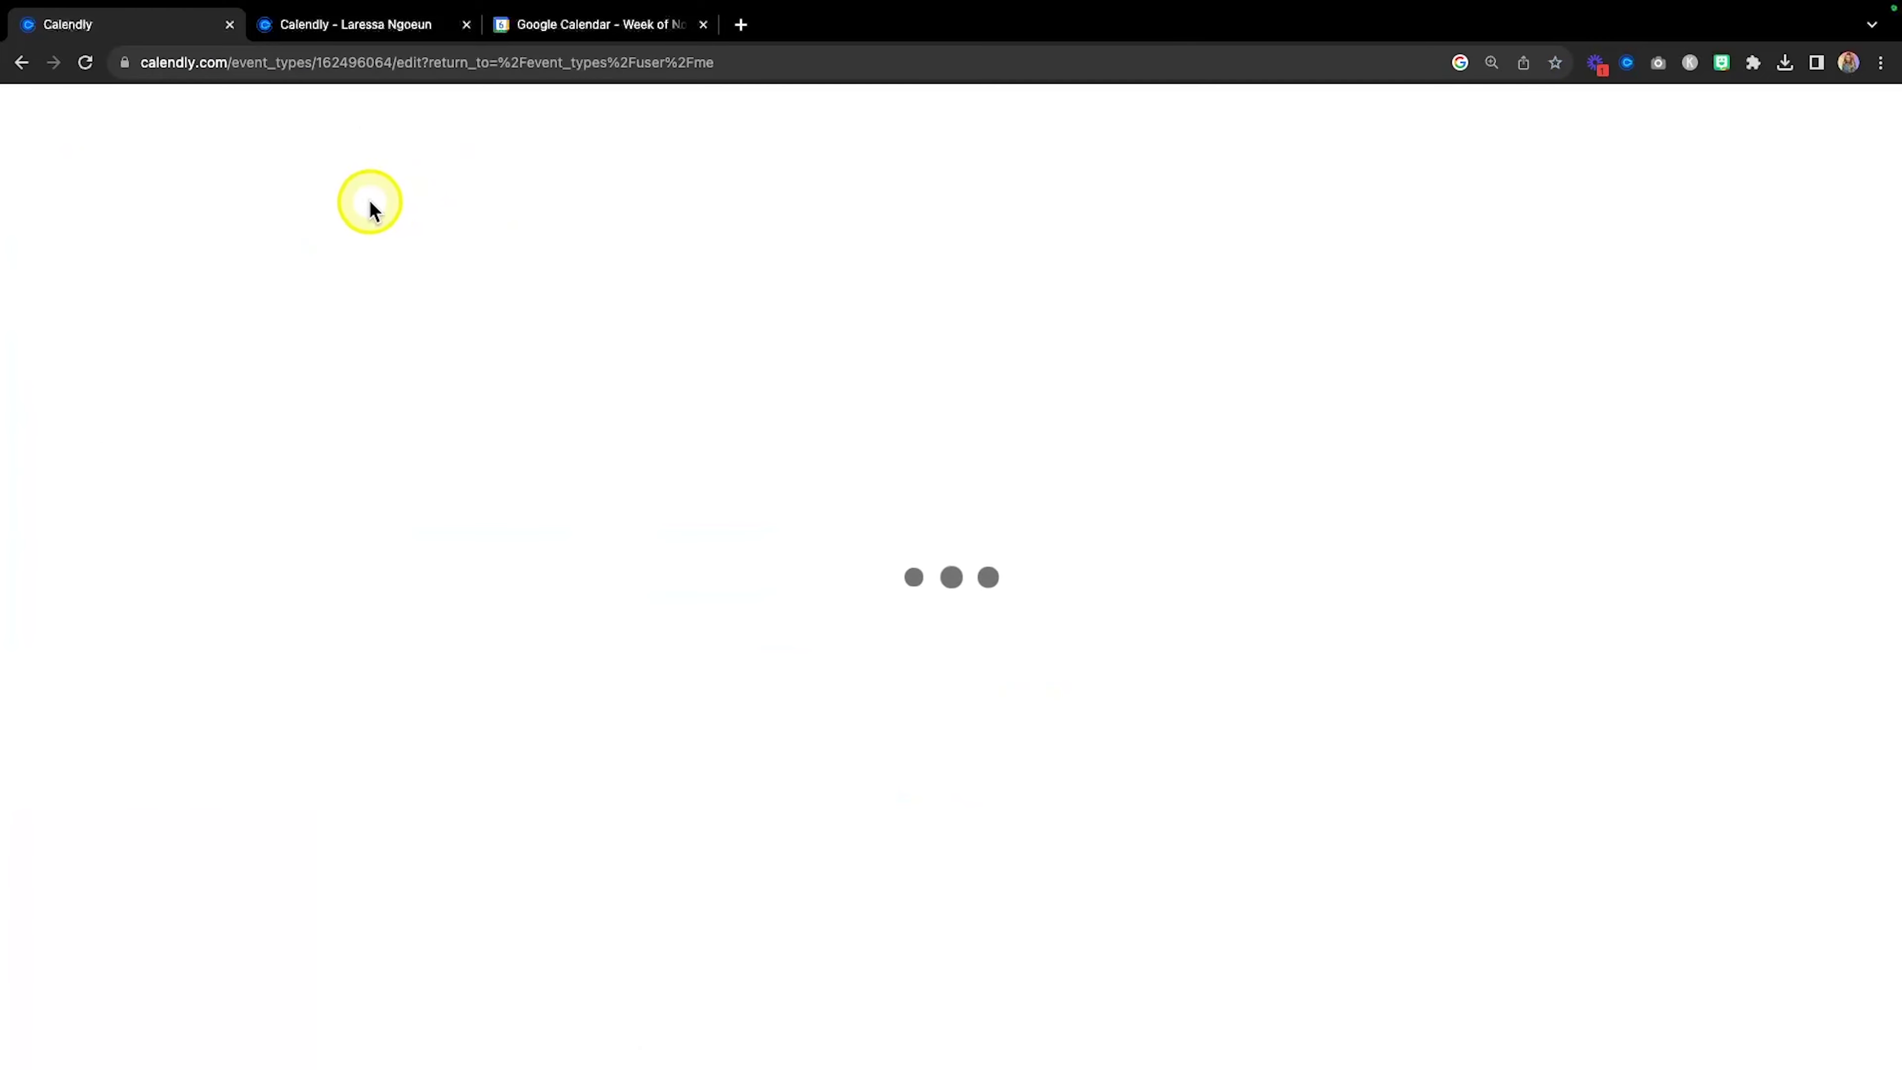
Make the consultation secret, confirm the public page shows only the 30 Minute Meeting, and return to the editor.
{"action": "left_click", "coordinate": [302, 135]}
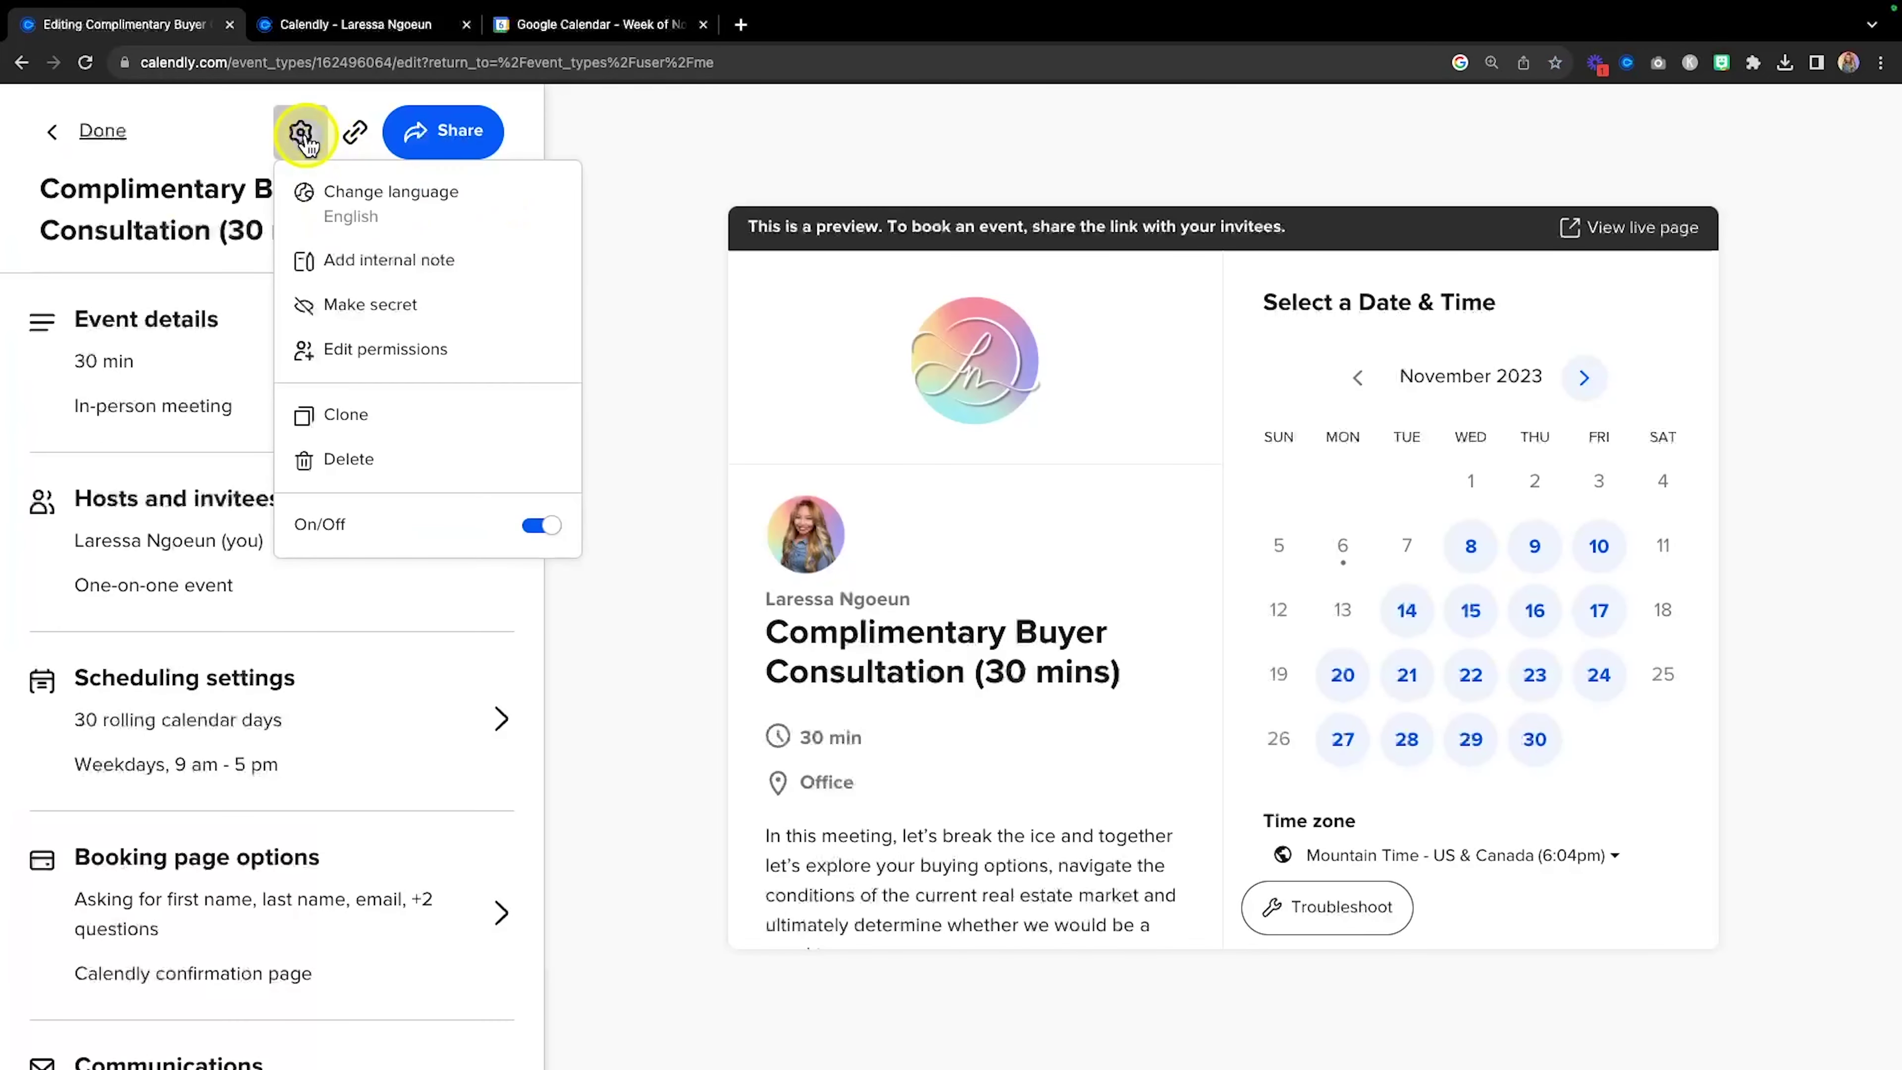
{"action": "left_click", "coordinate": [360, 321]}
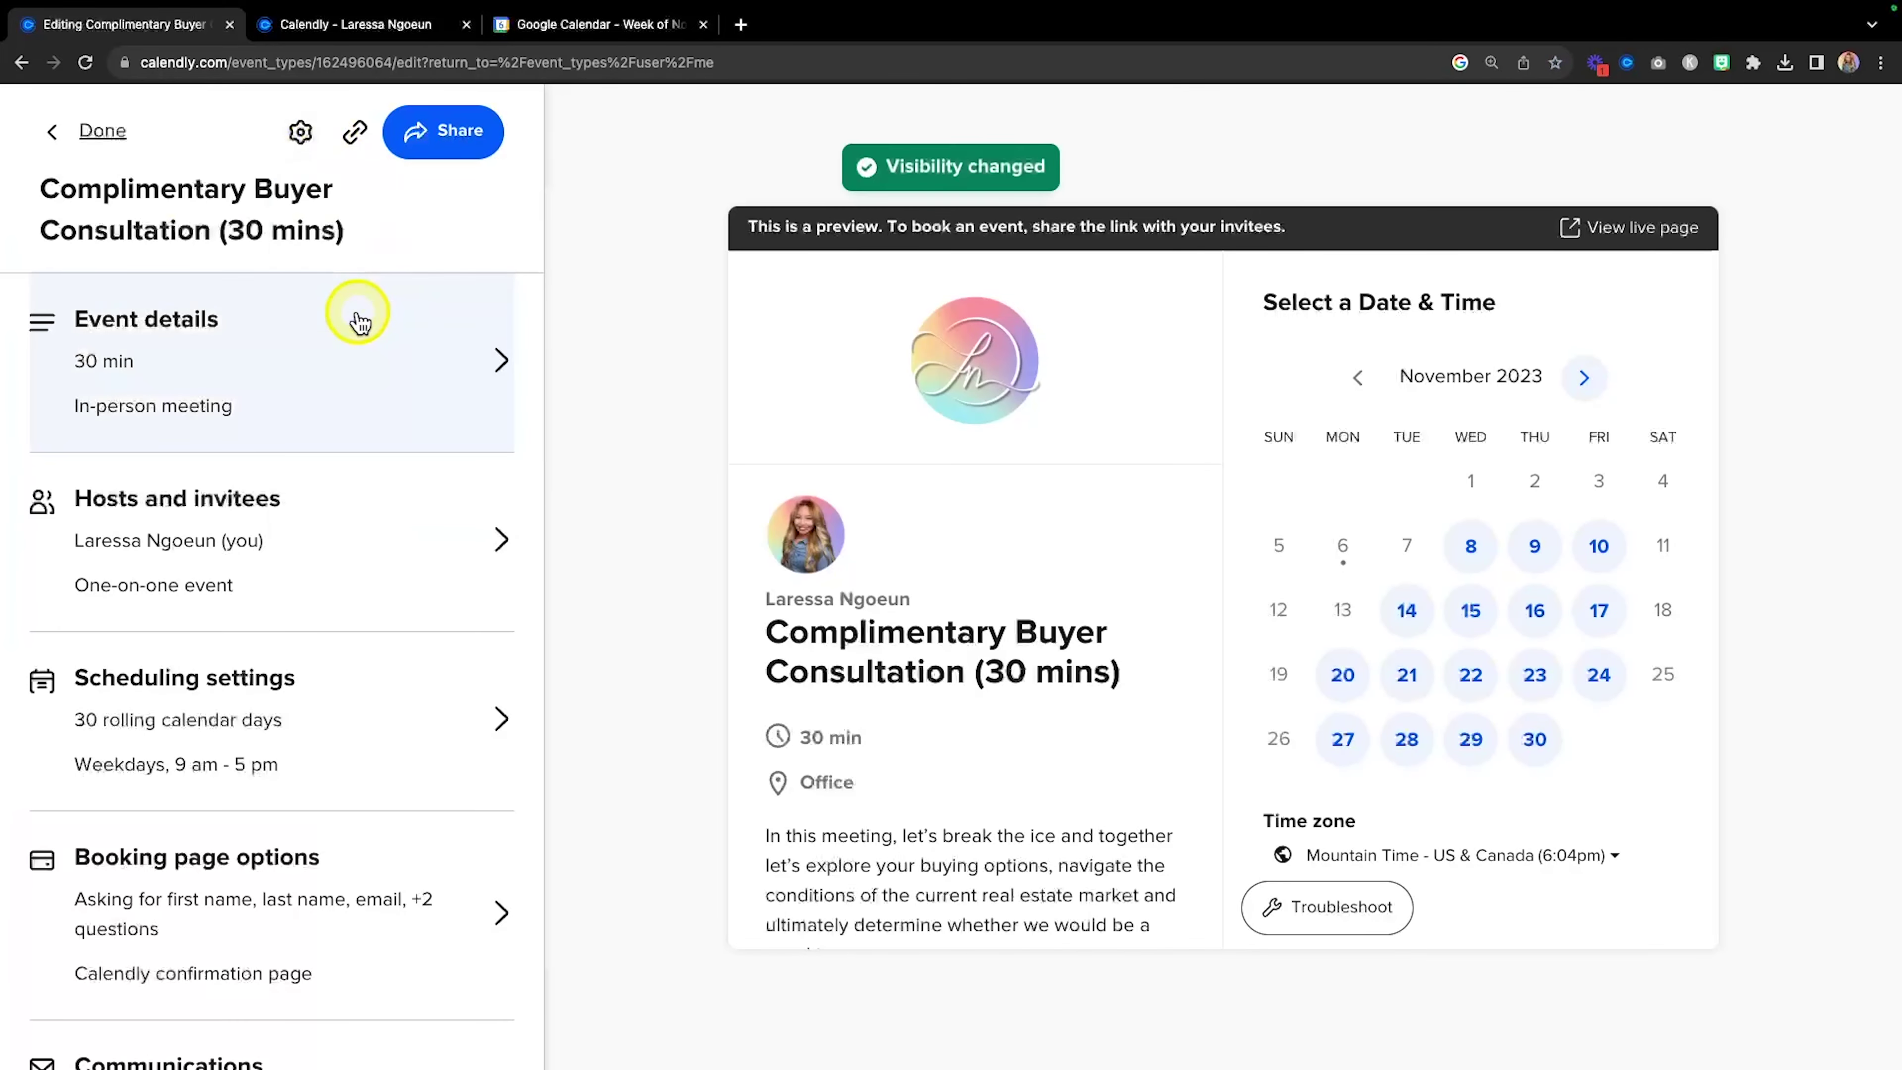
{"action": "left_click", "coordinate": [361, 25]}
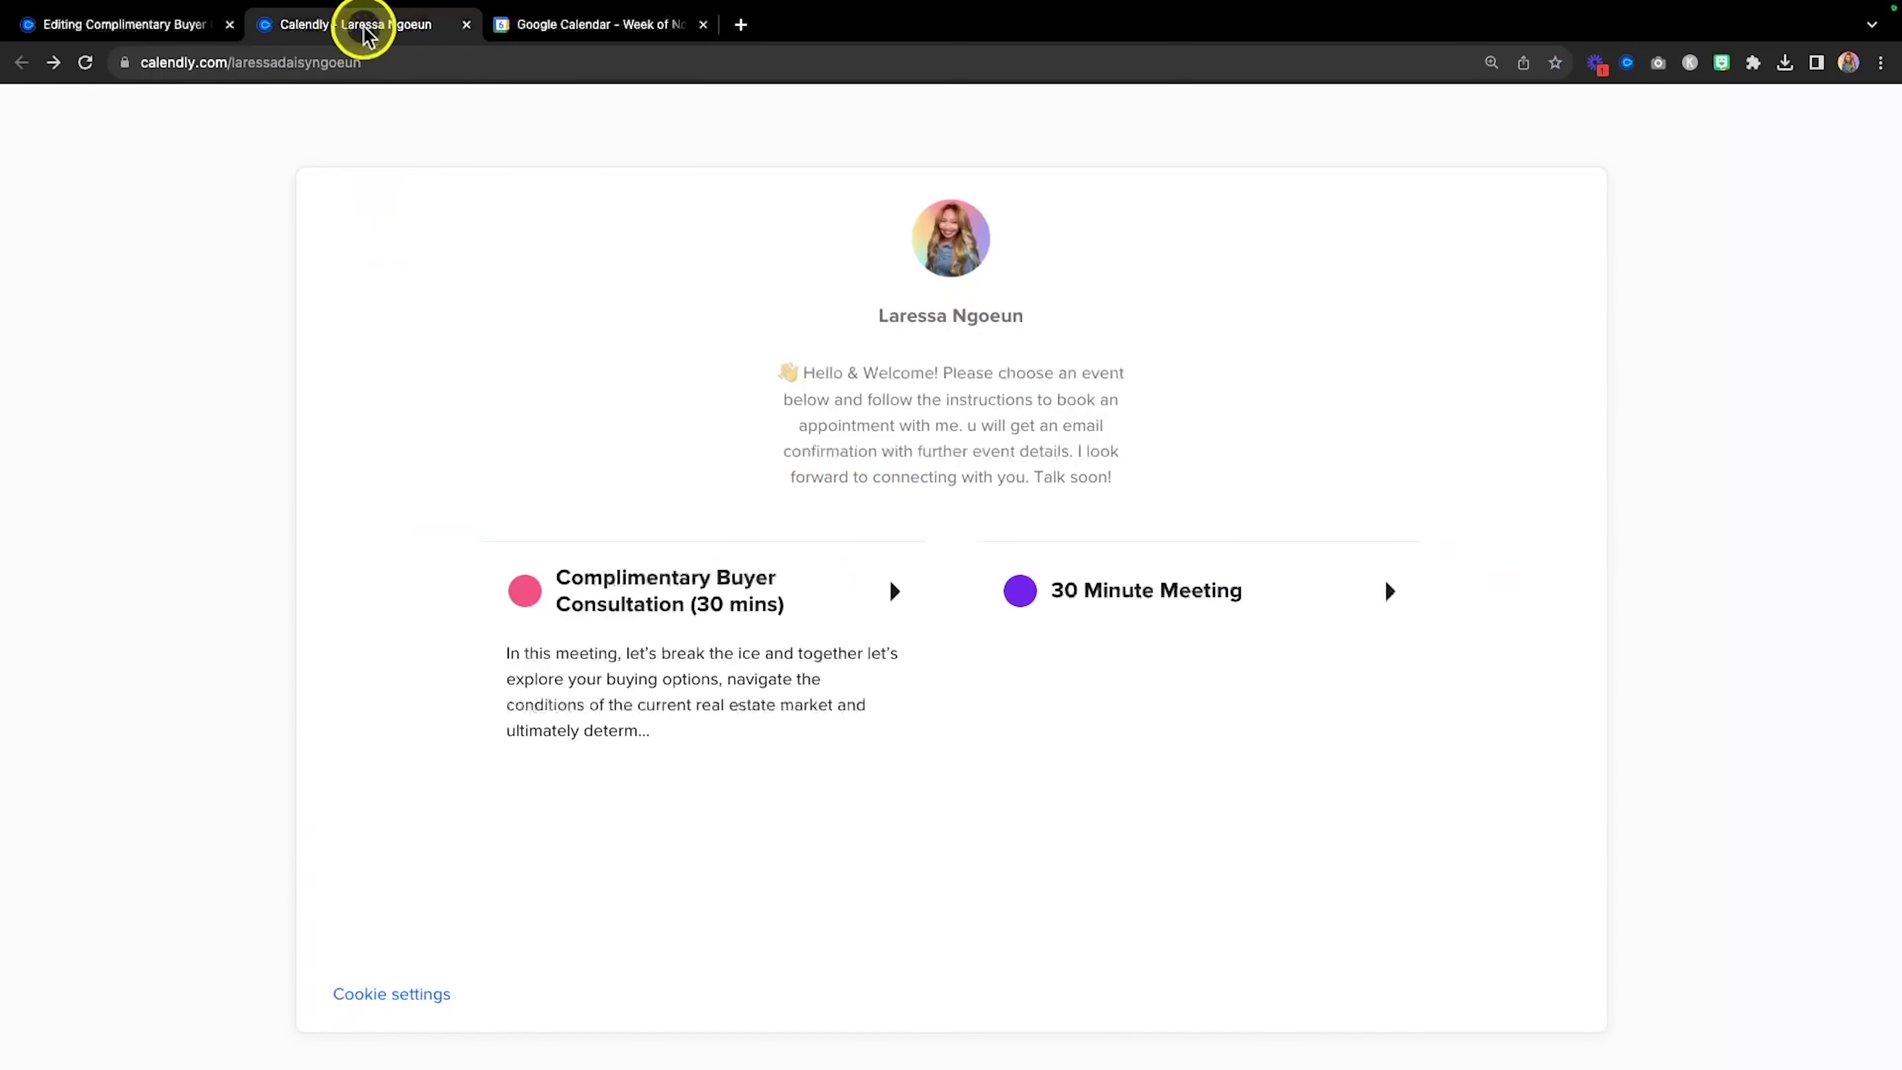
{"action": "key", "text": "super+r"}
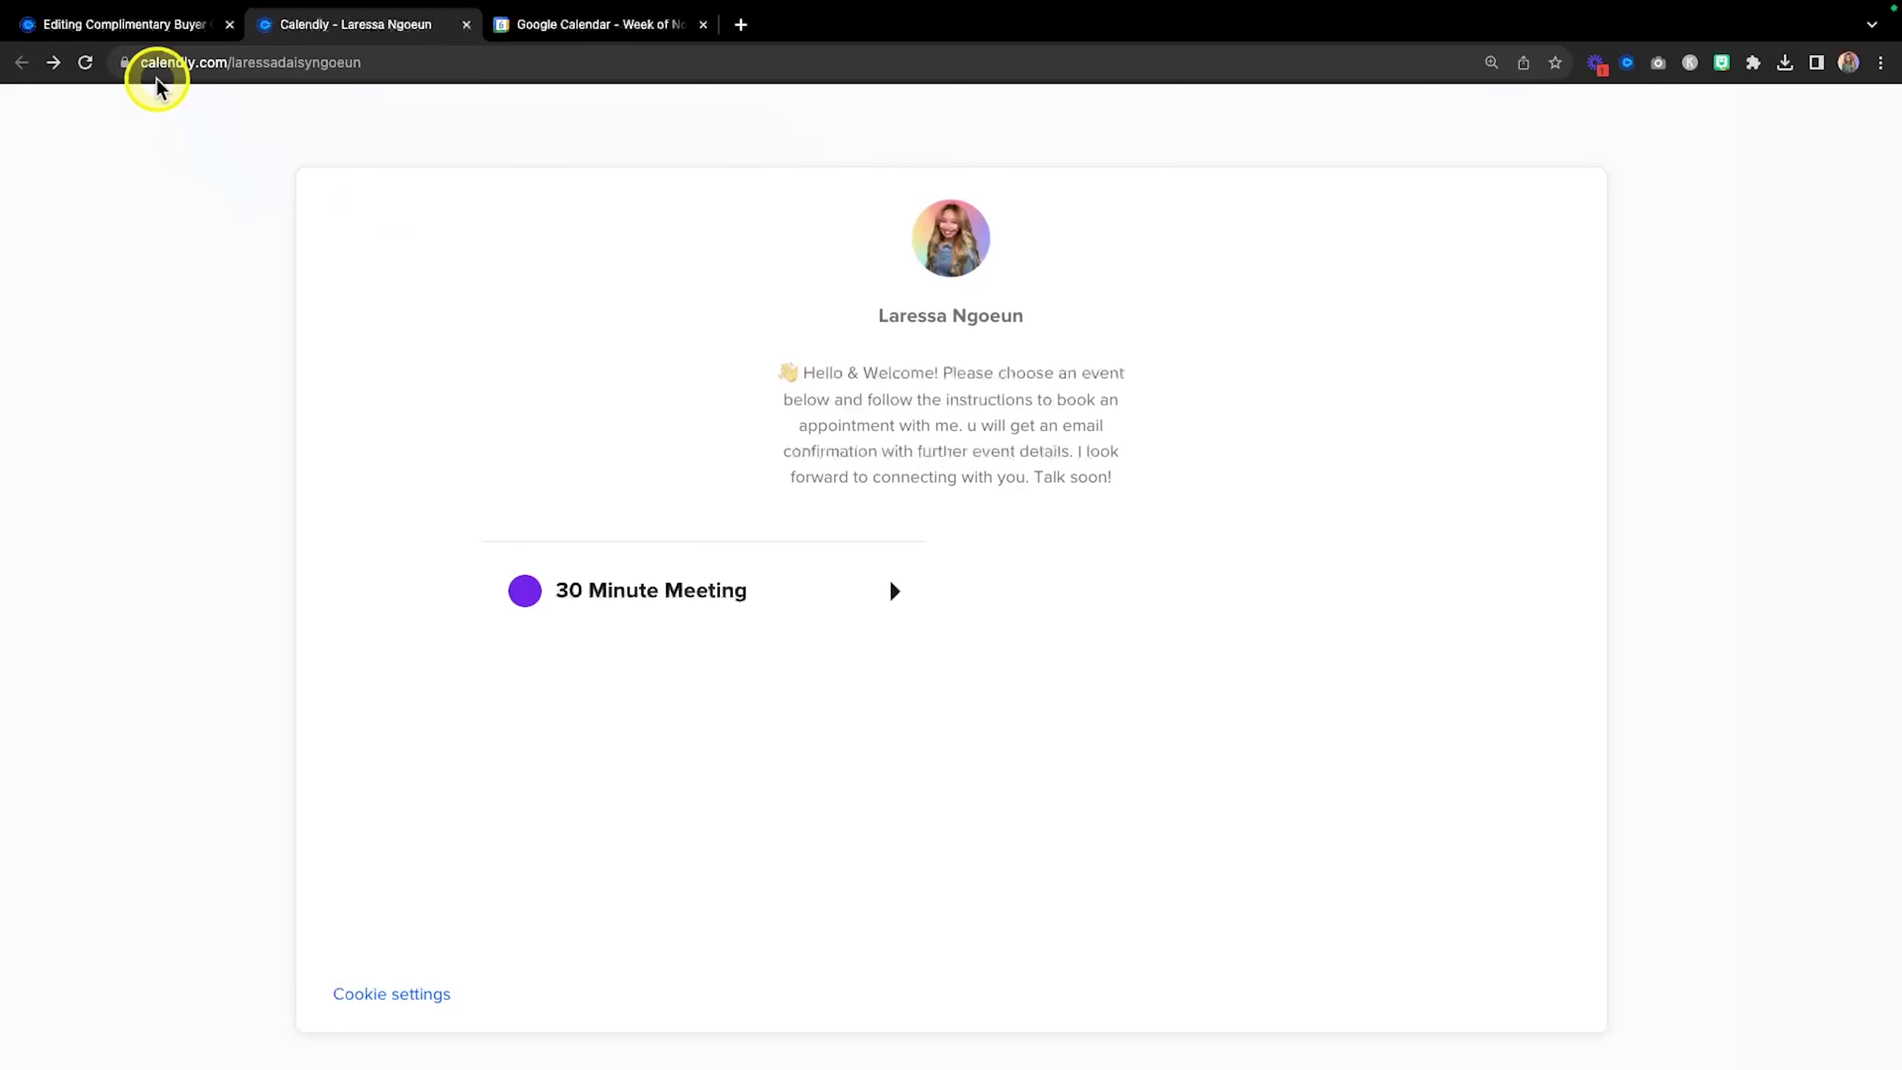
{"action": "left_click", "coordinate": [165, 32]}
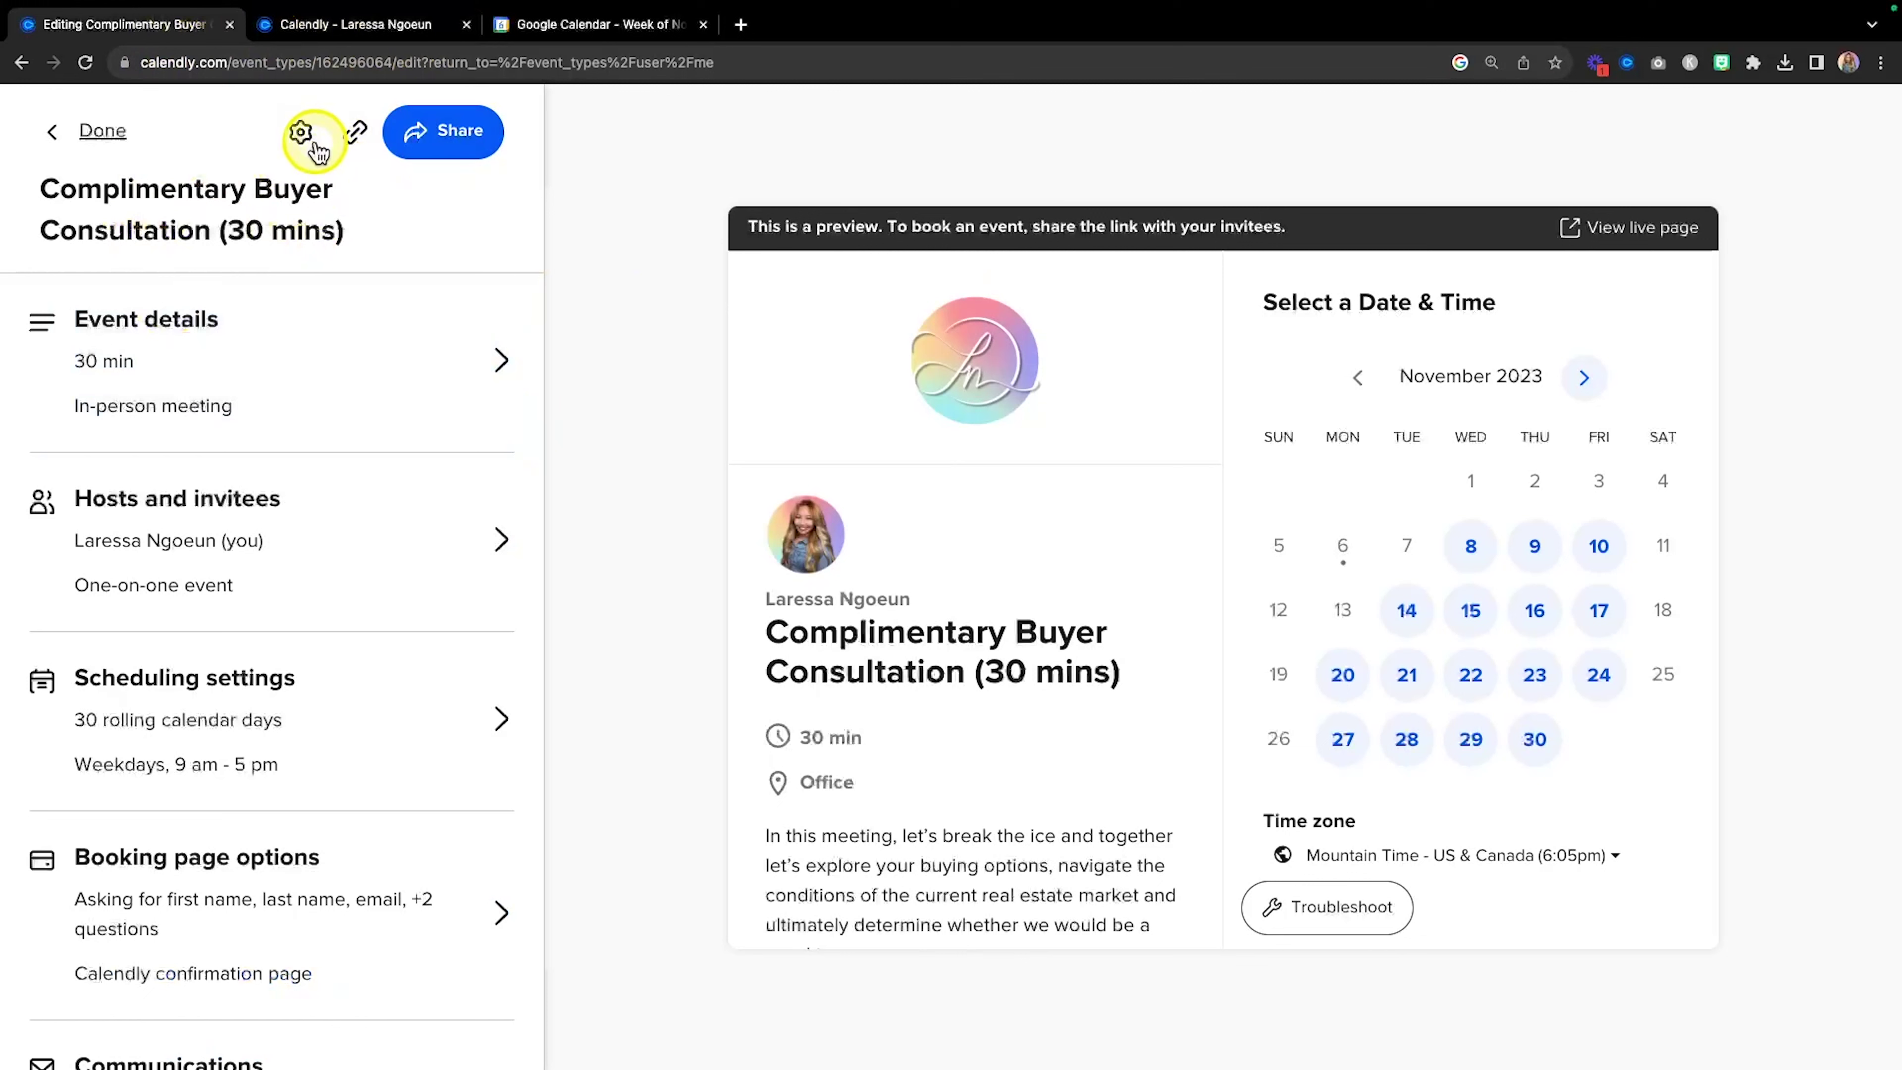
Open the hidden consultation's booking page from its sharing options, showing November 2023 dates.
{"action": "key", "text": "fn"}
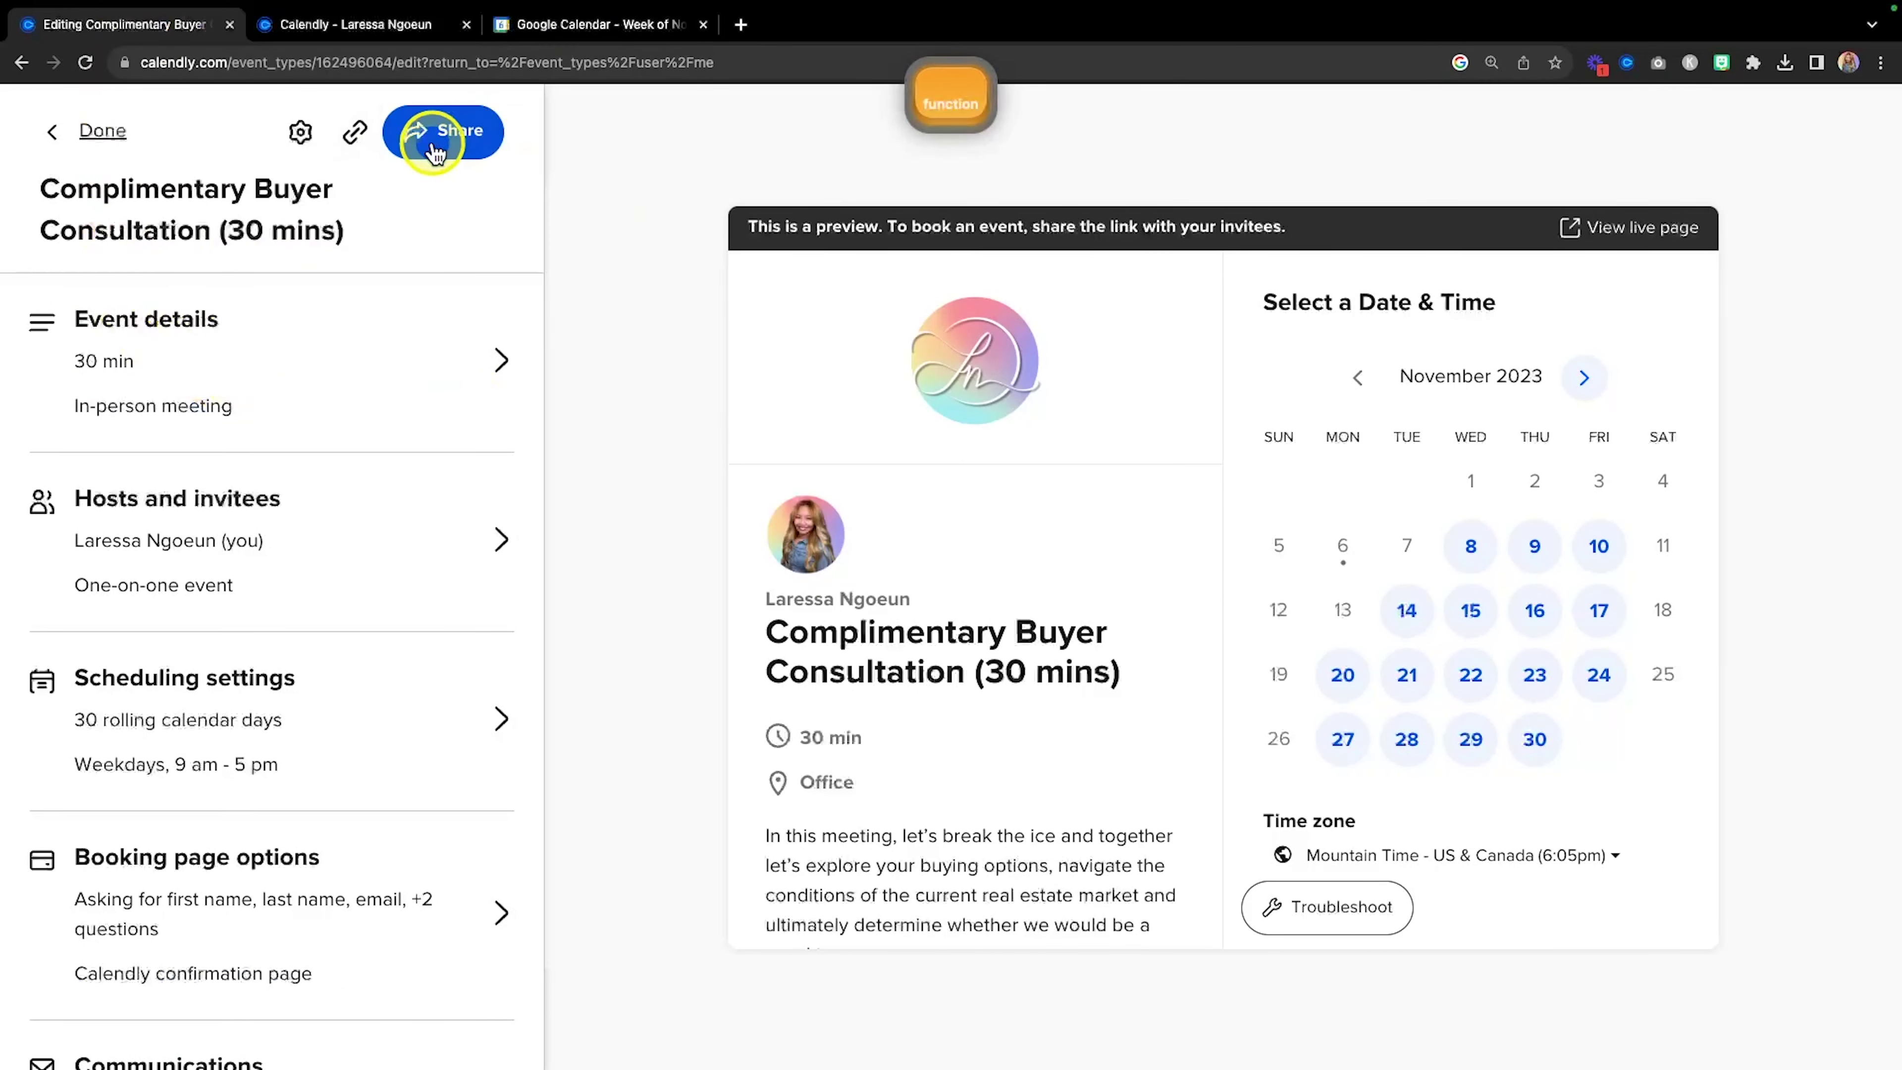
{"action": "left_click", "coordinate": [449, 133]}
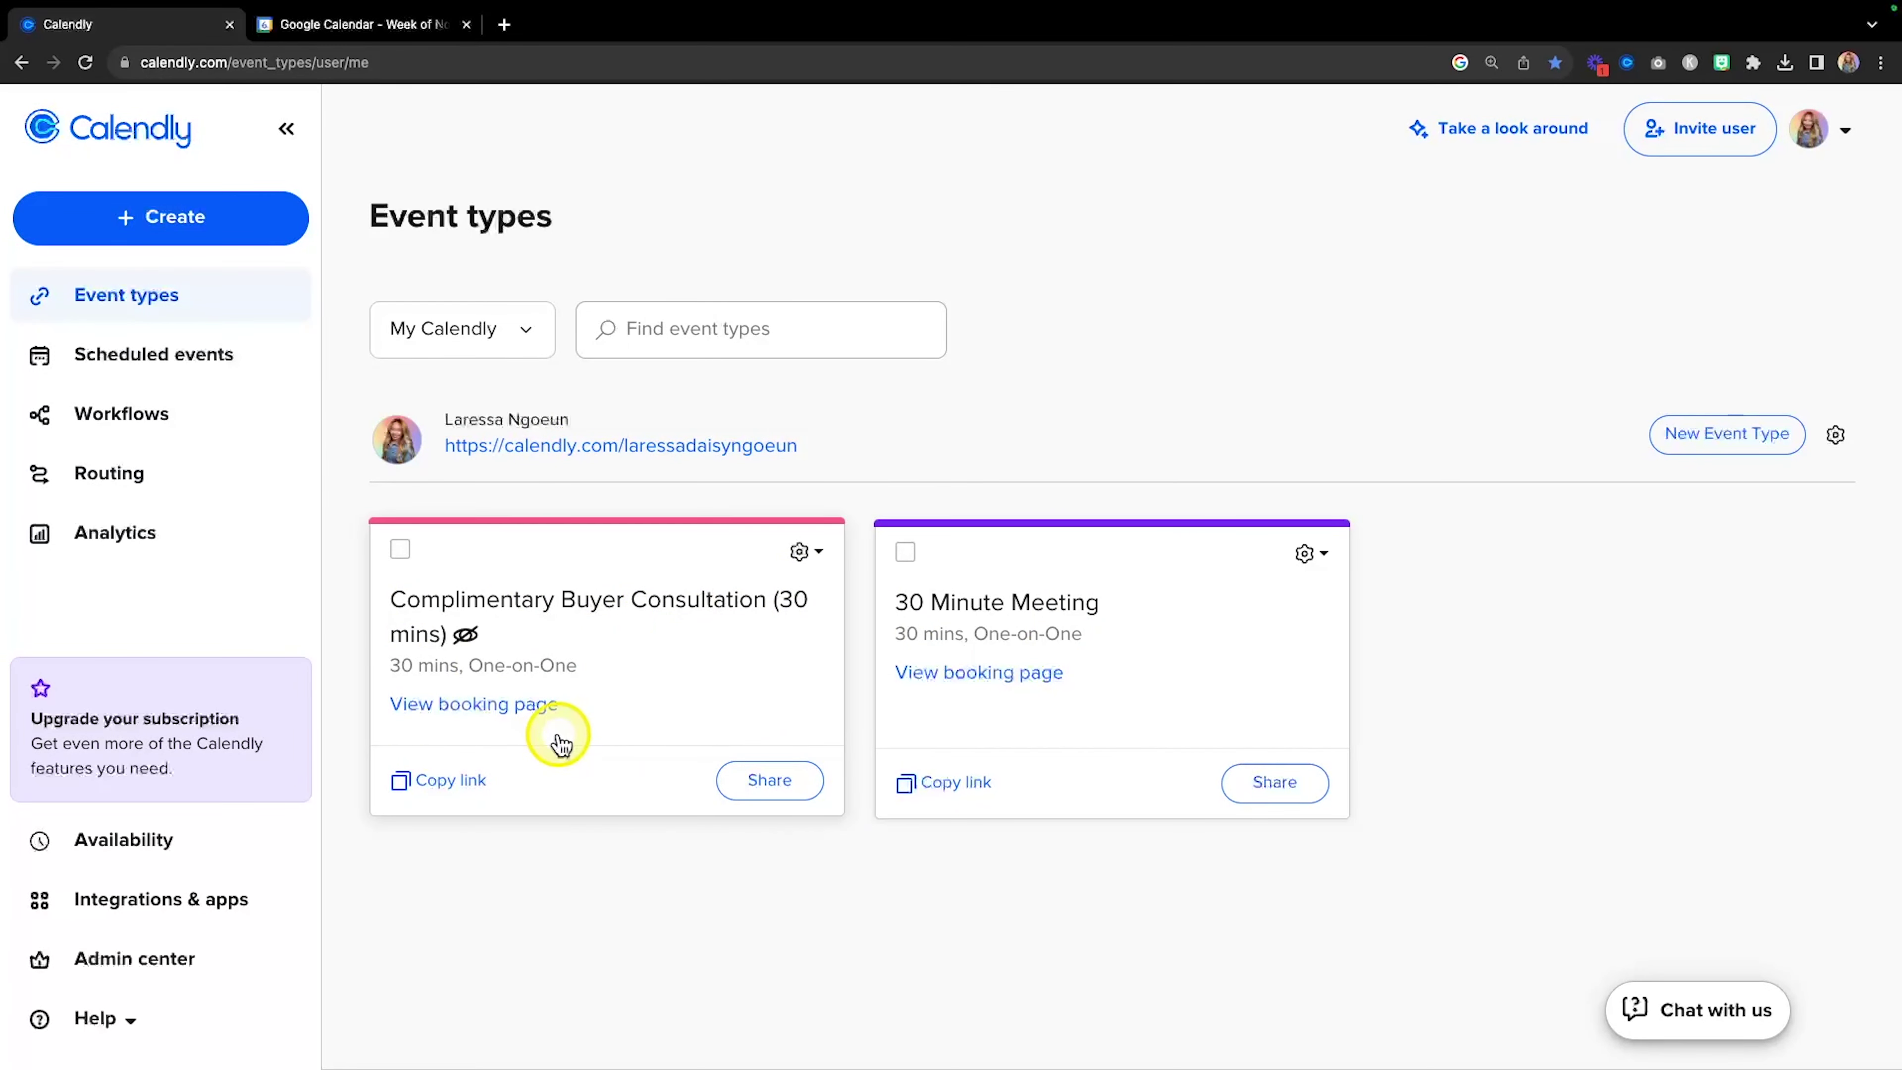
{"action": "key", "text": "fn"}
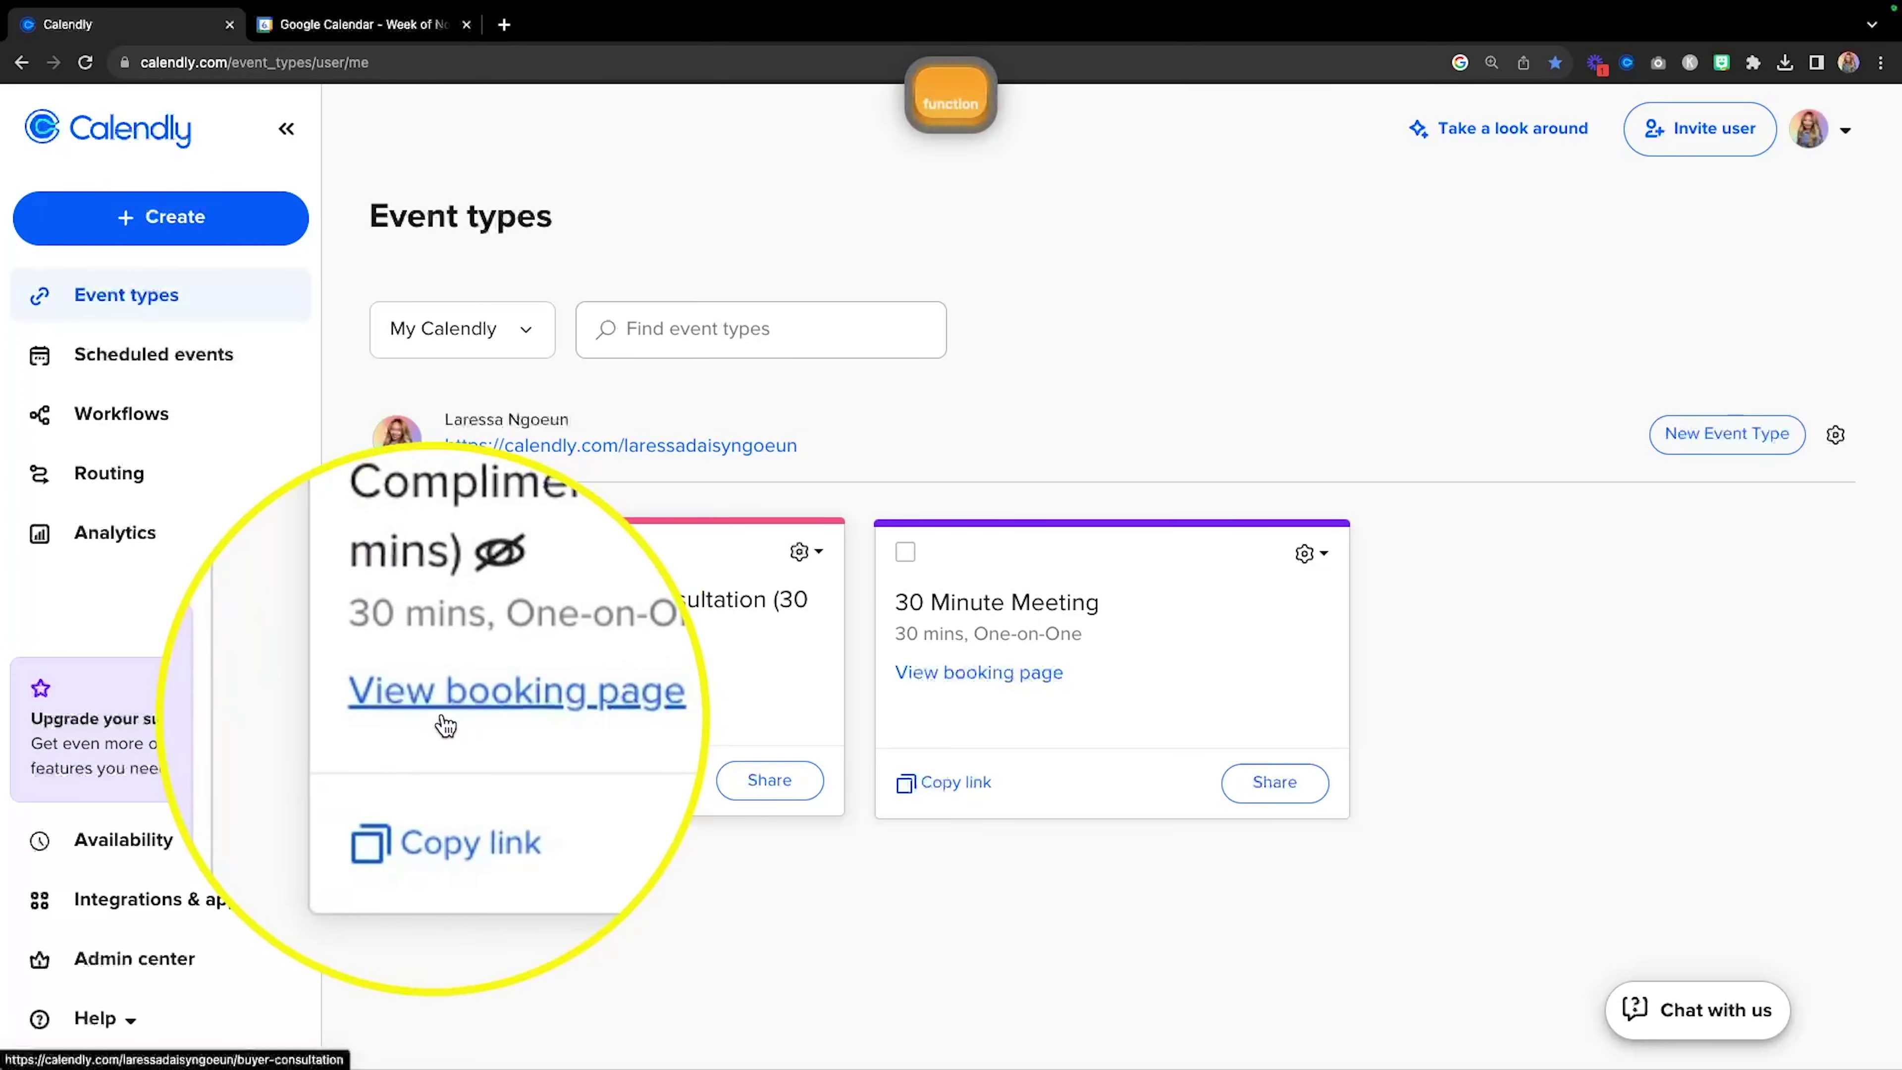
{"action": "left_click", "coordinate": [471, 707]}
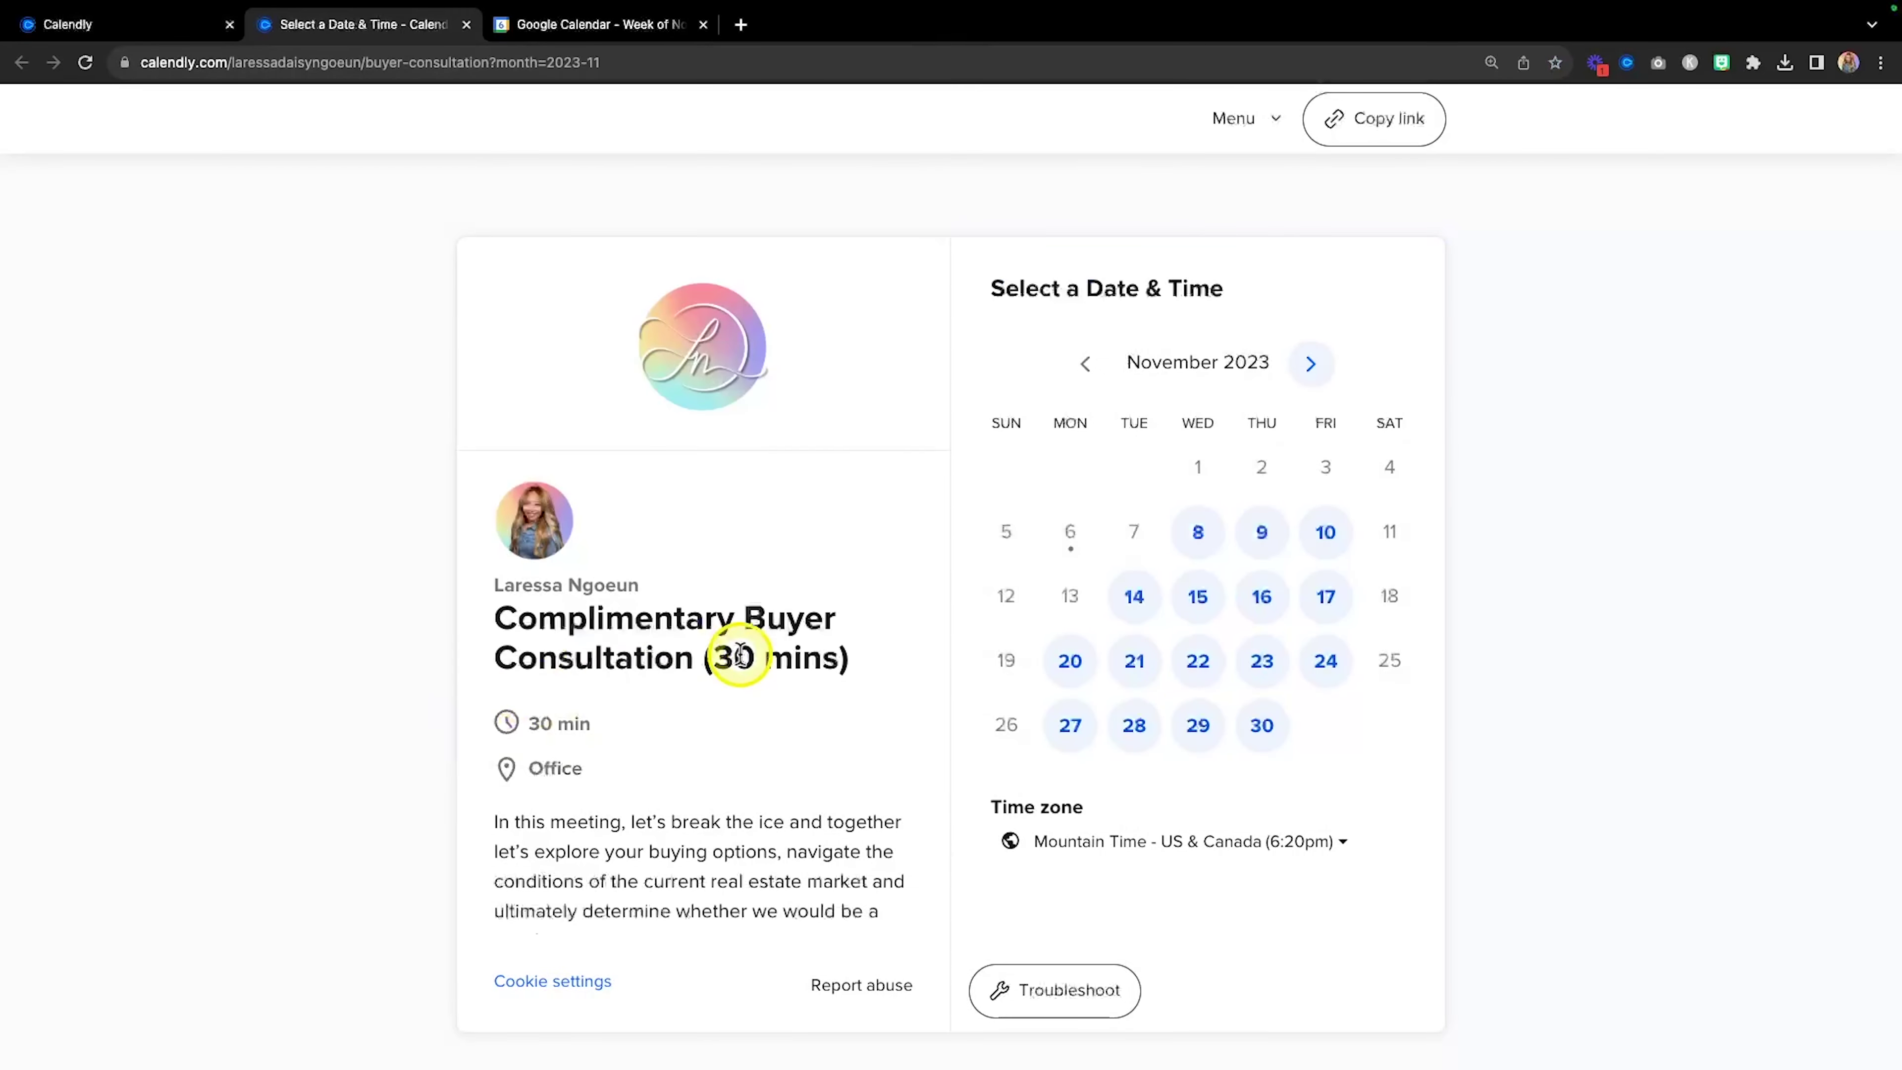
{"action": "scroll", "coordinate": [740, 654], "scroll_direction": "down", "scroll_amount": 2}
{"action": "scroll", "coordinate": [819, 608], "scroll_direction": "up", "scroll_amount": 2}
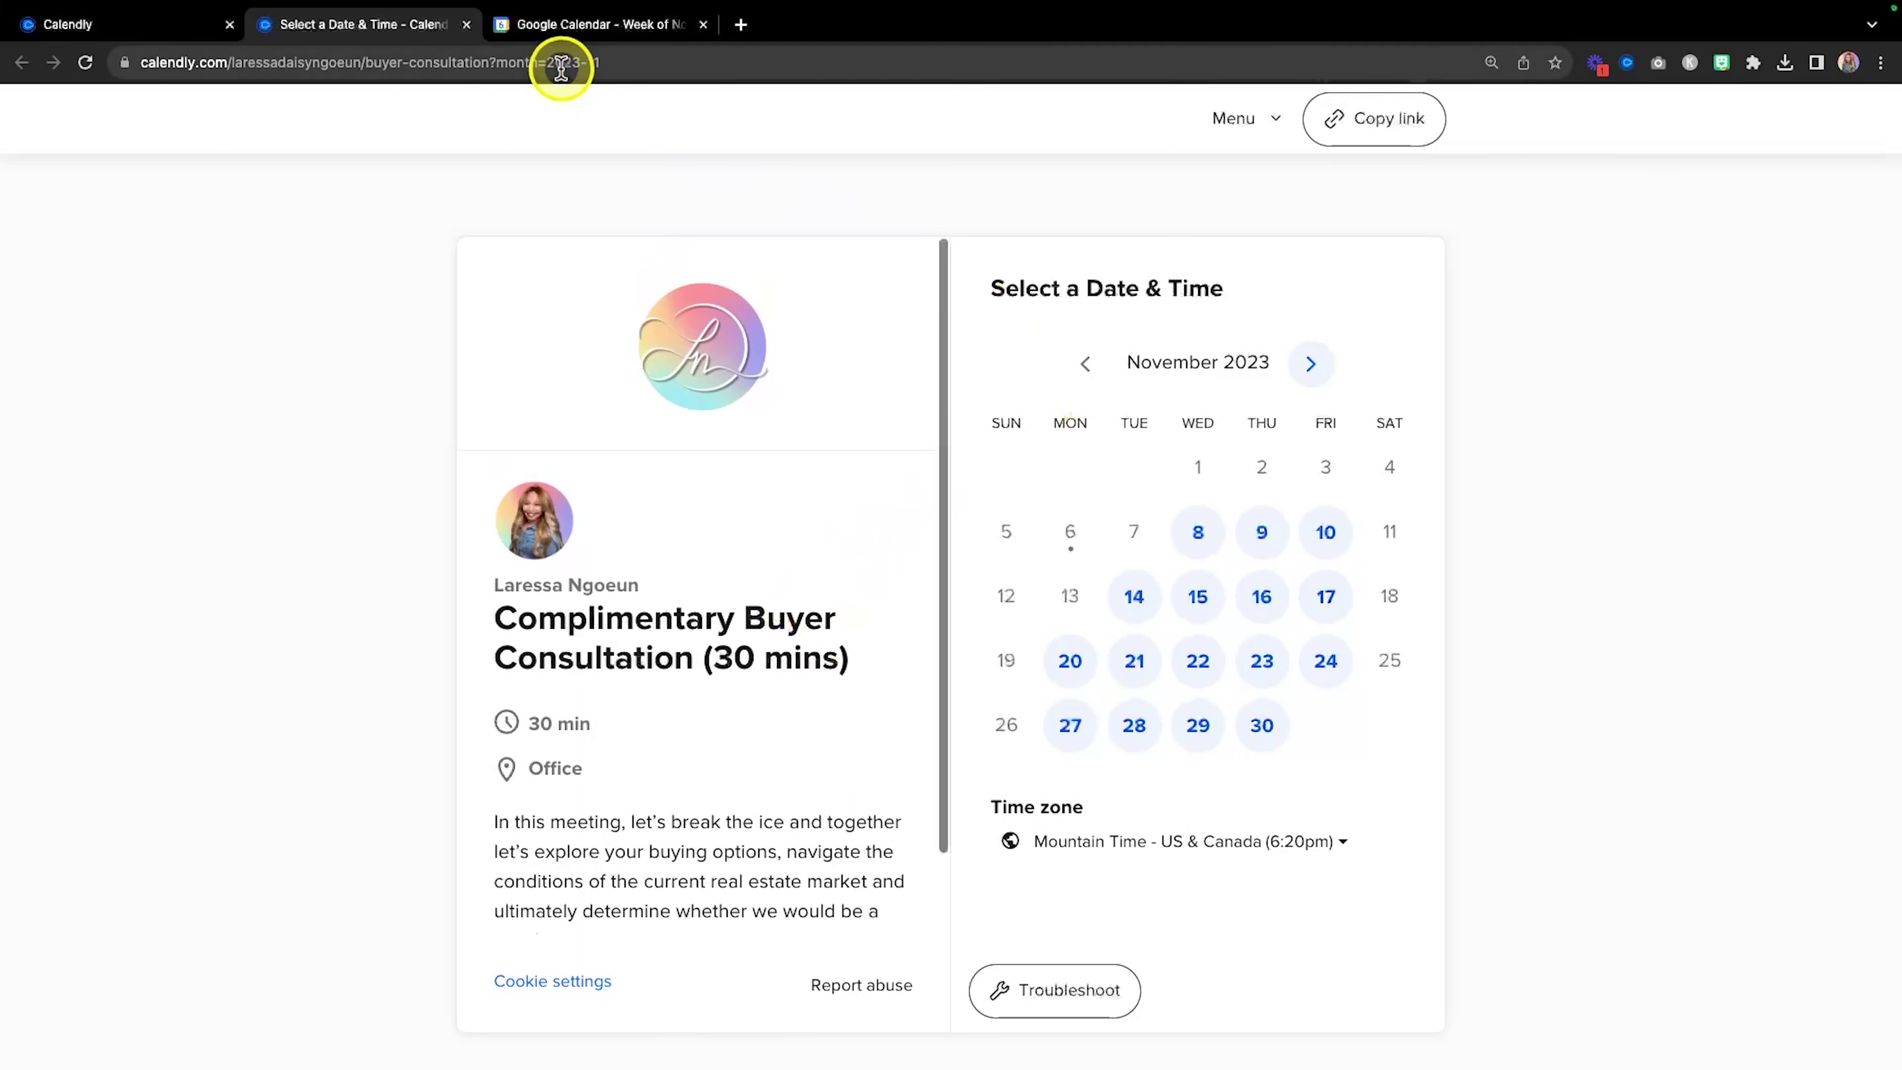
Check the week in Google Calendar, then compare available times on November 8 and November 10.
{"action": "left_click", "coordinate": [597, 28]}
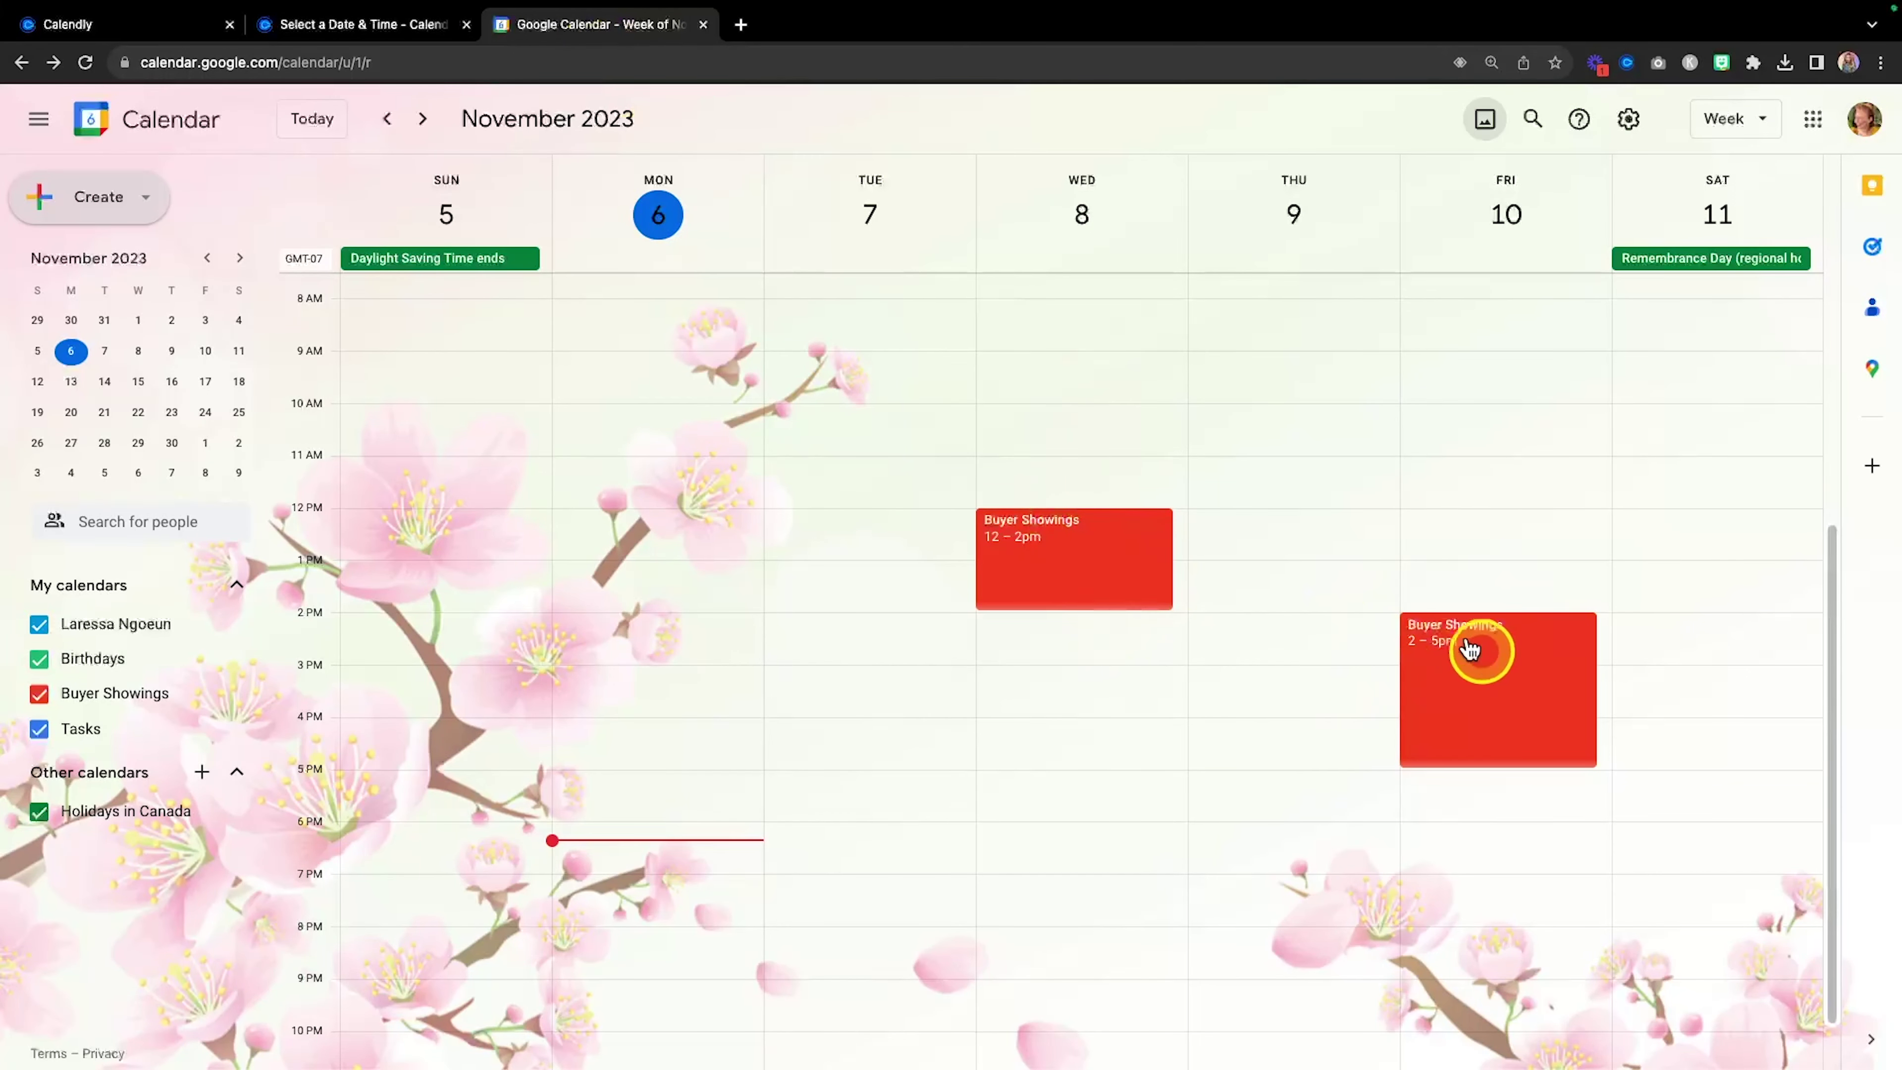
{"action": "left_click", "coordinate": [370, 24]}
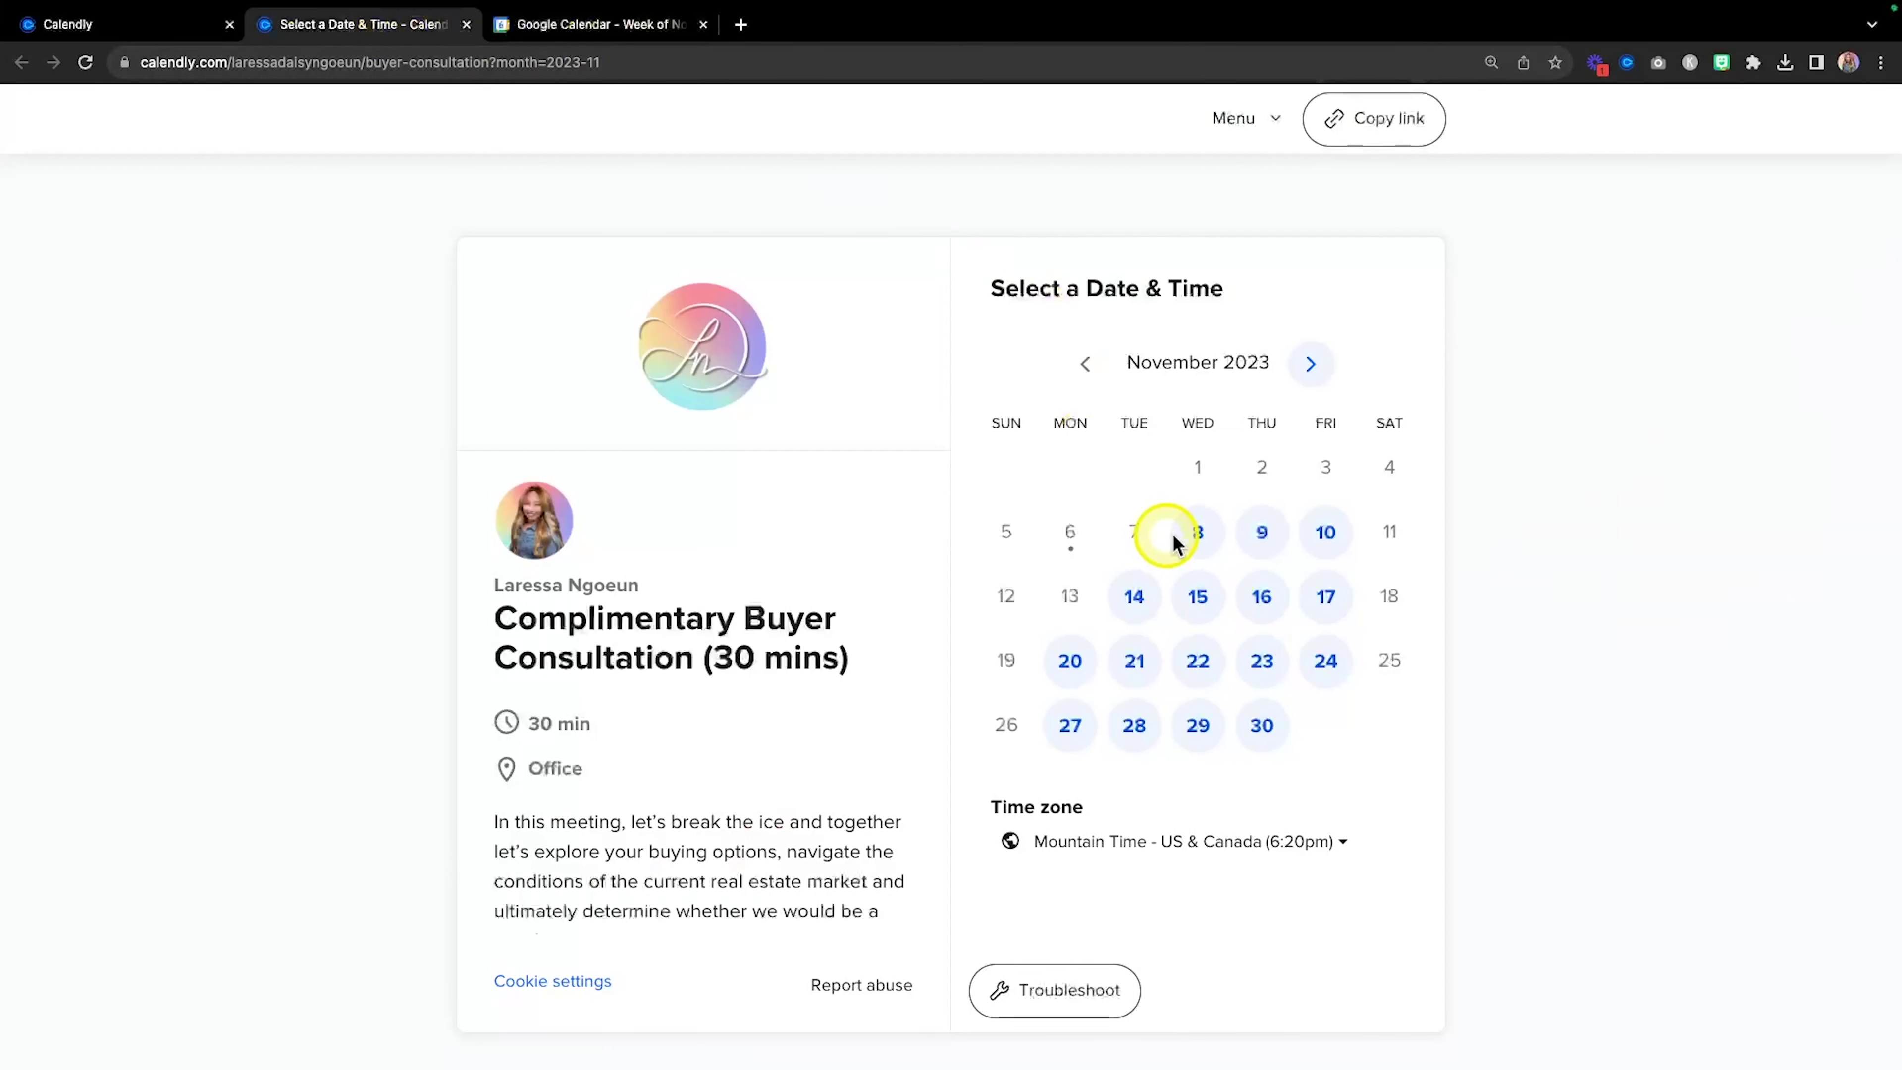
{"action": "left_click", "coordinate": [1200, 533]}
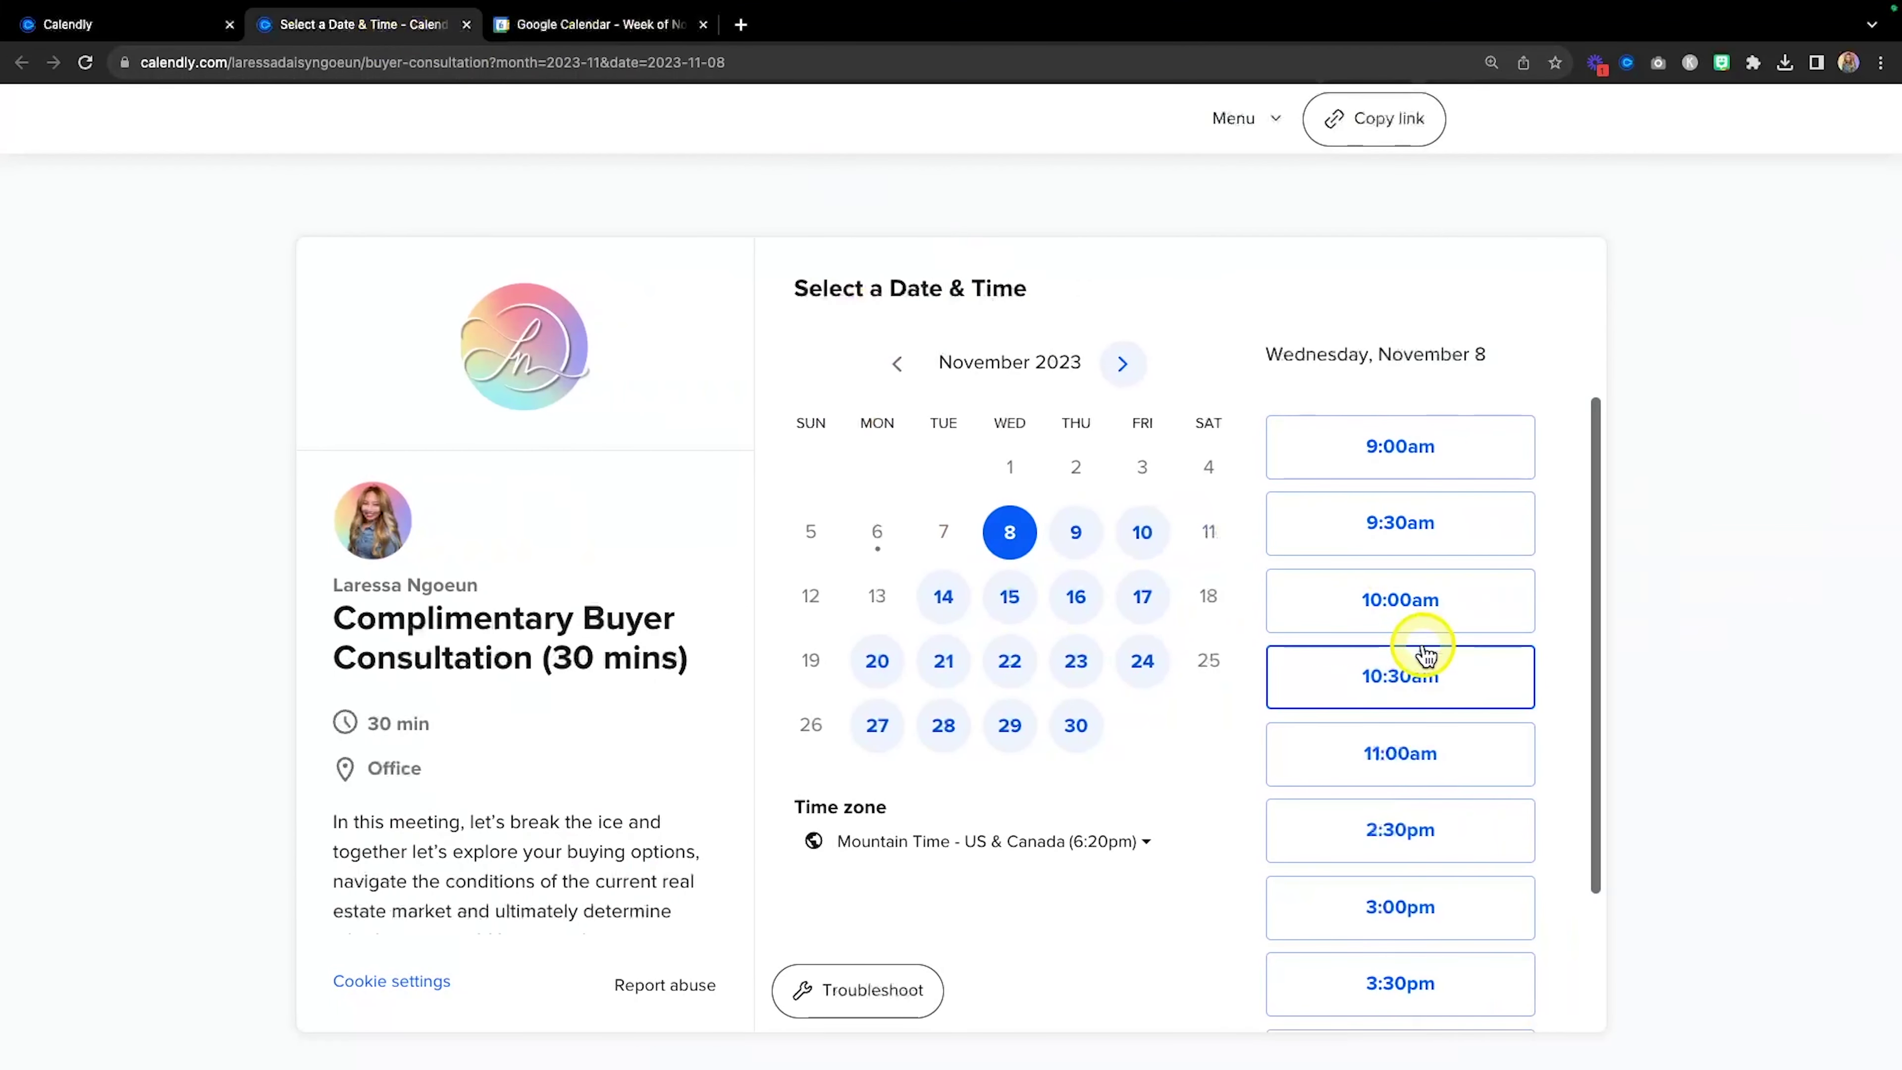
{"action": "scroll", "coordinate": [1422, 649], "scroll_direction": "down", "scroll_amount": 2}
{"action": "scroll", "coordinate": [1422, 648], "scroll_direction": "down", "scroll_amount": 1}
{"action": "key", "text": "fn"}
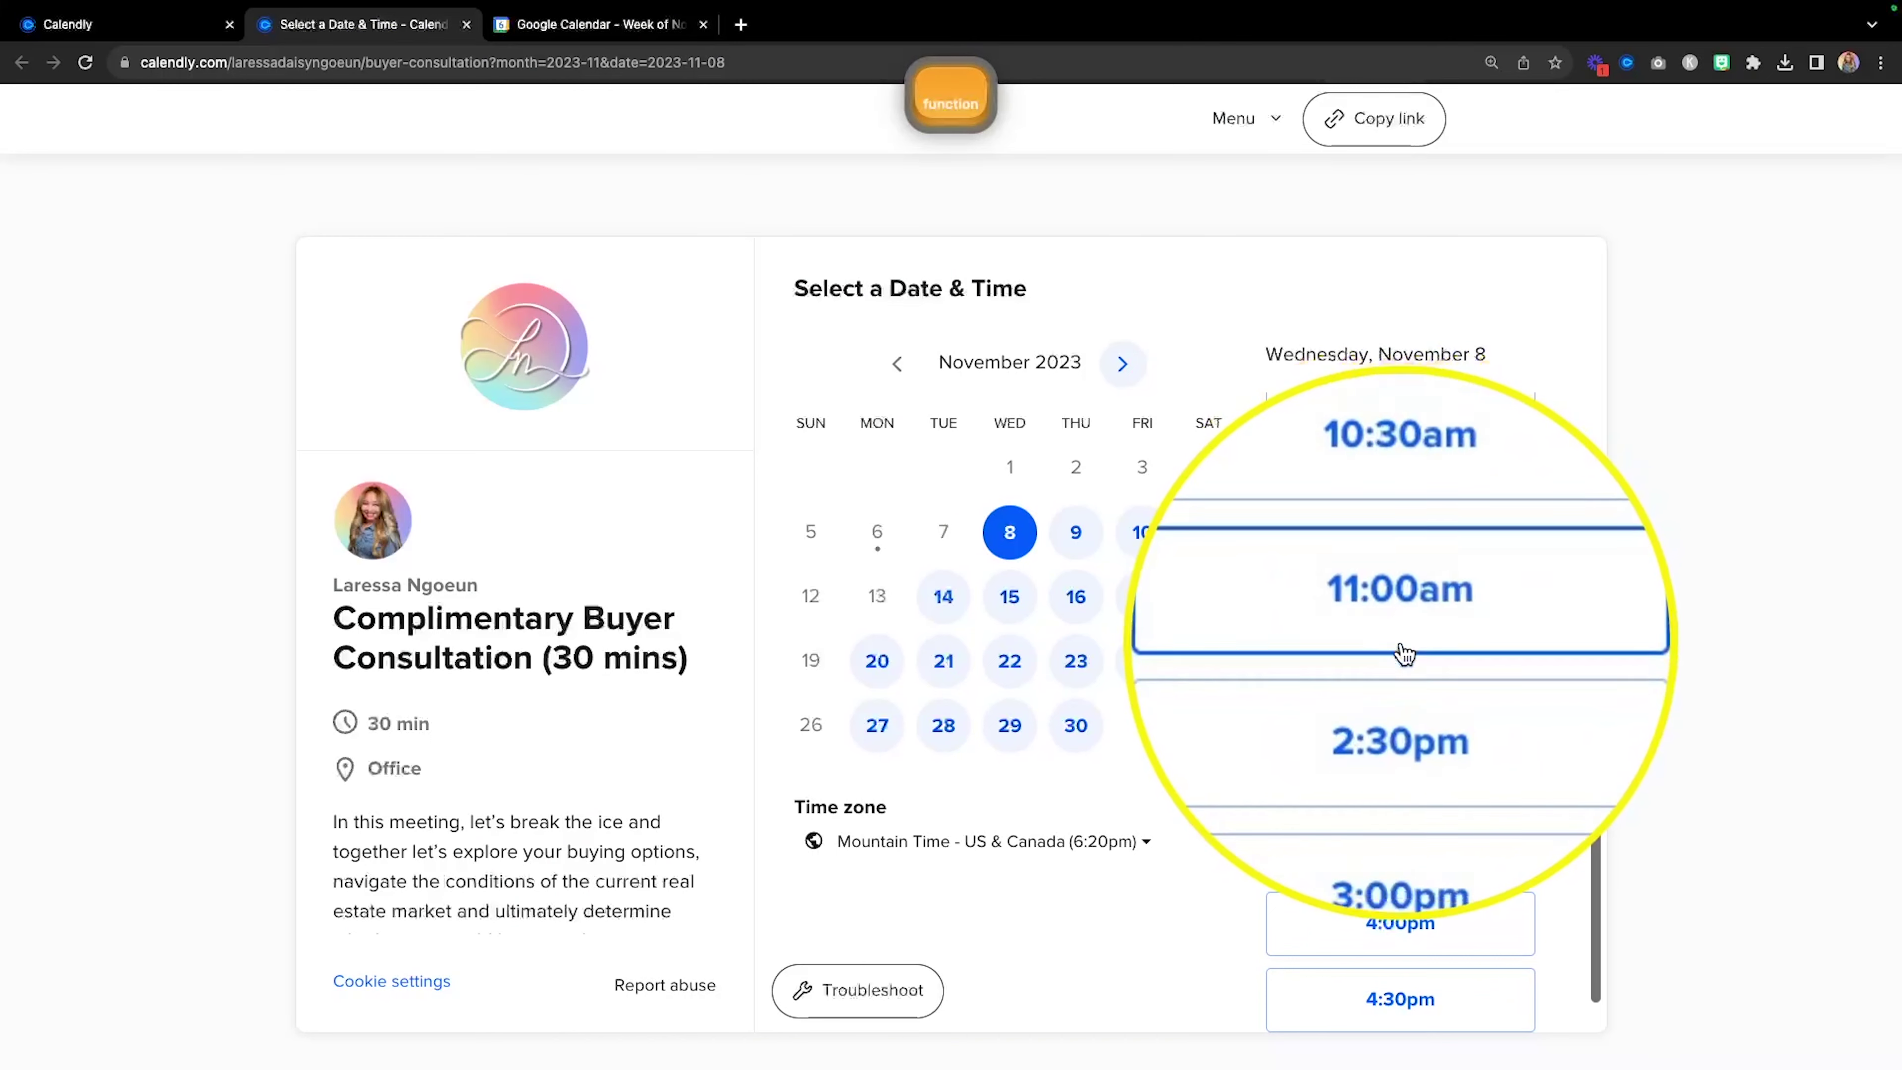
{"action": "left_click", "coordinate": [1142, 532]}
{"action": "scroll", "coordinate": [1431, 663], "scroll_direction": "down", "scroll_amount": 3}
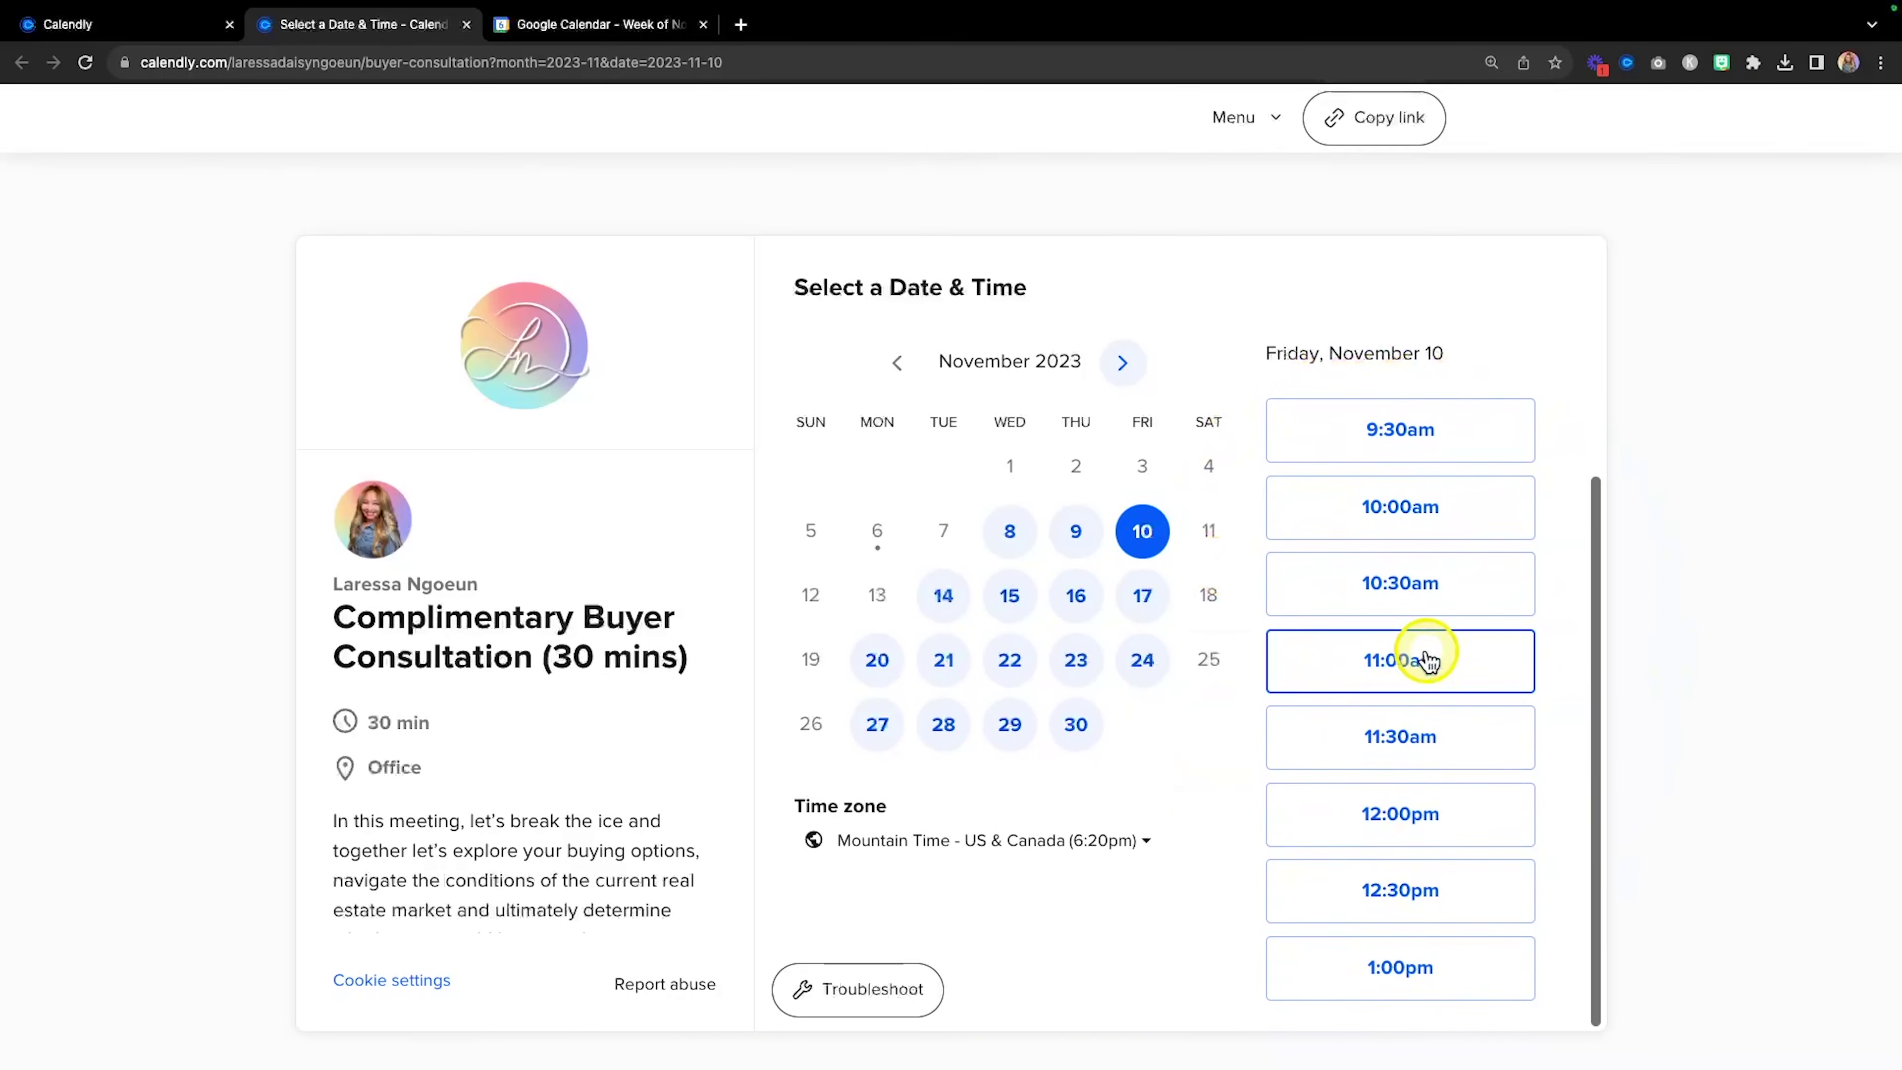
{"action": "key", "text": "fn"}
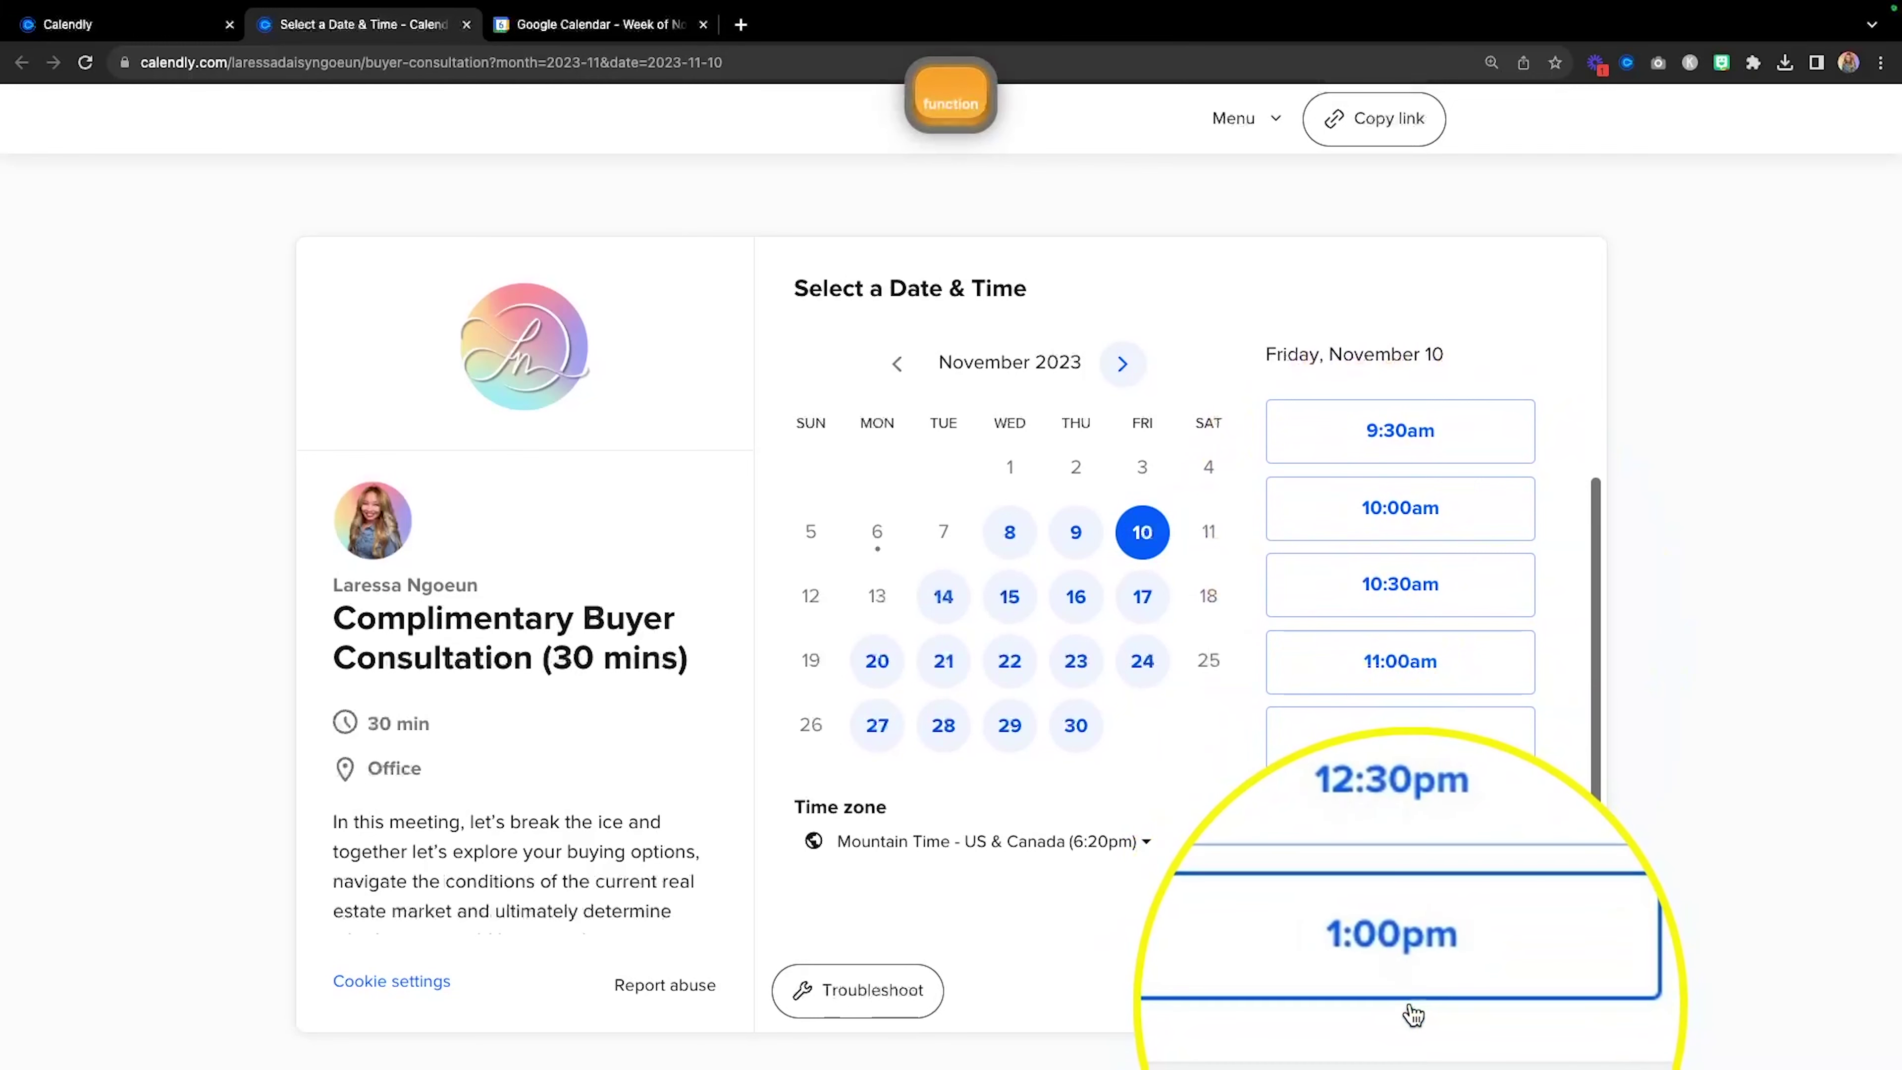
Choose Thursday, November 9 and pick its 9:00am slot.
{"action": "left_click", "coordinate": [1084, 533]}
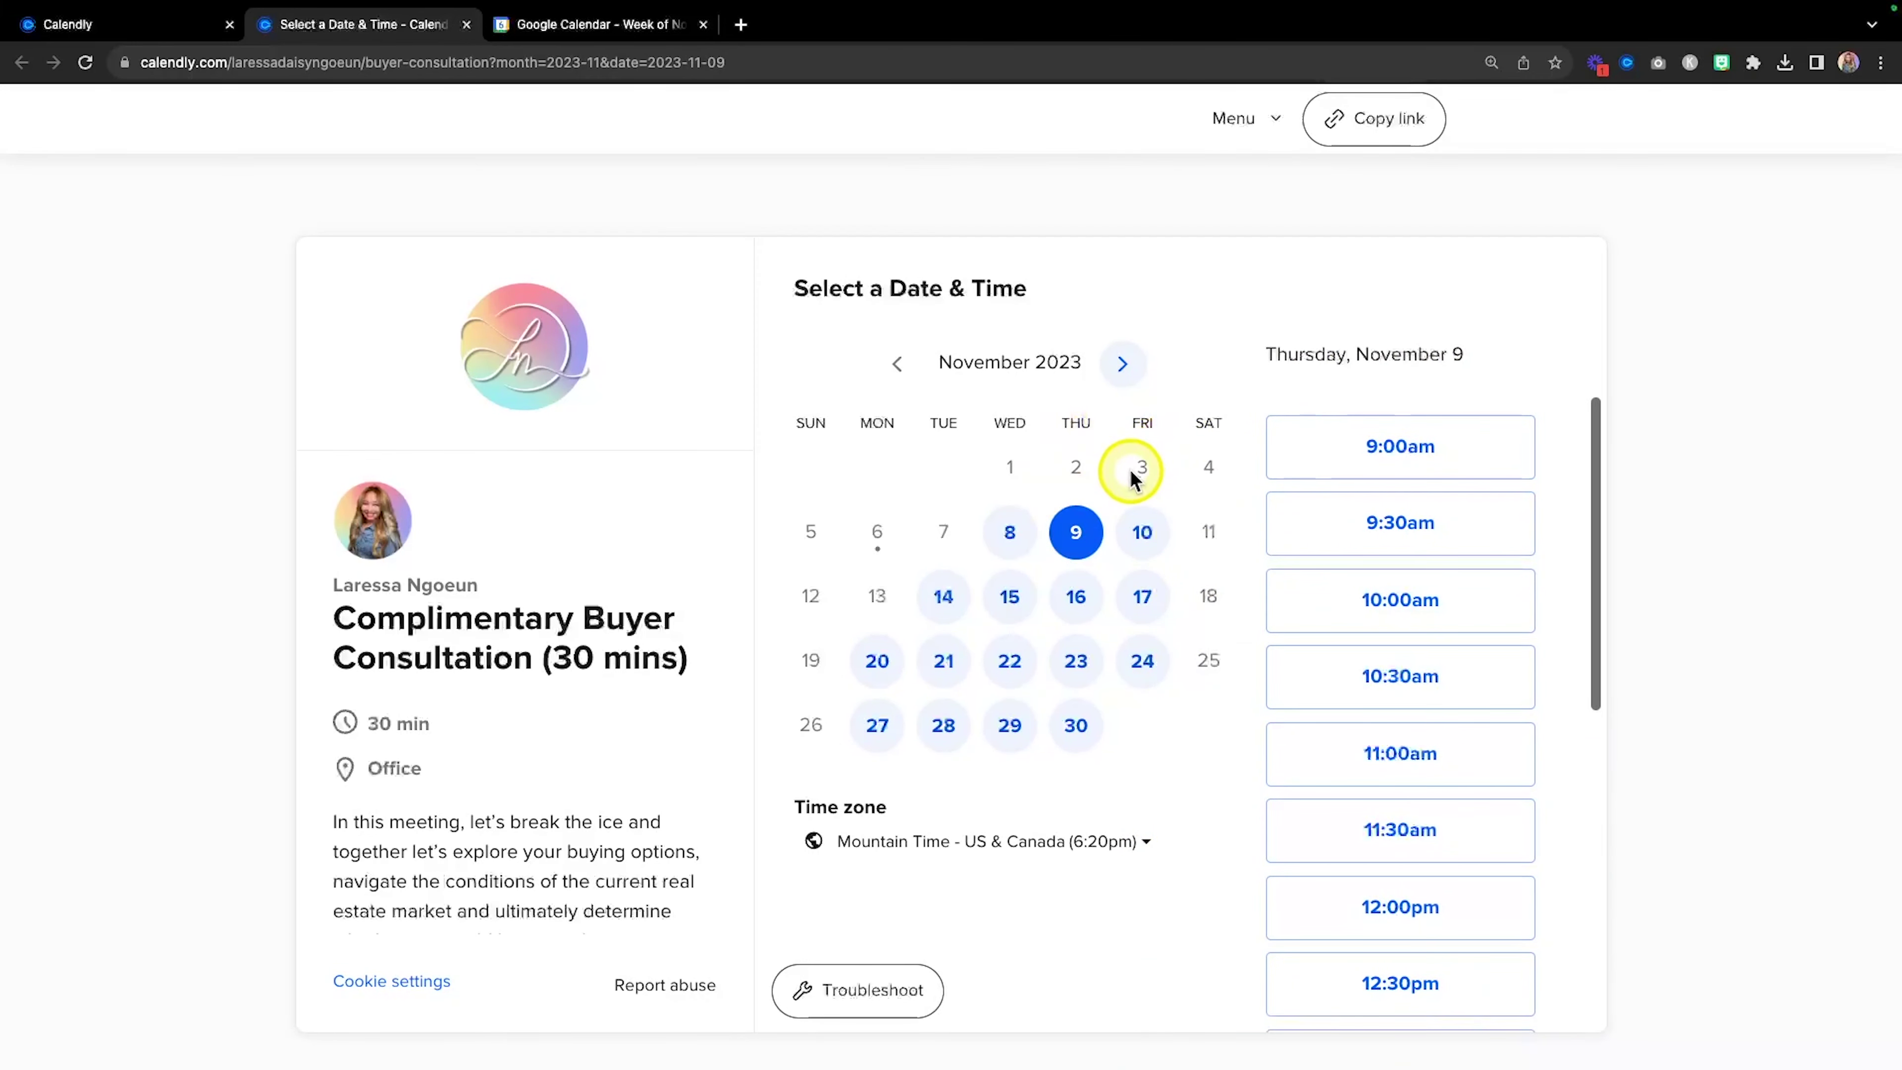
{"action": "scroll", "coordinate": [1546, 431], "scroll_direction": "down", "scroll_amount": 3}
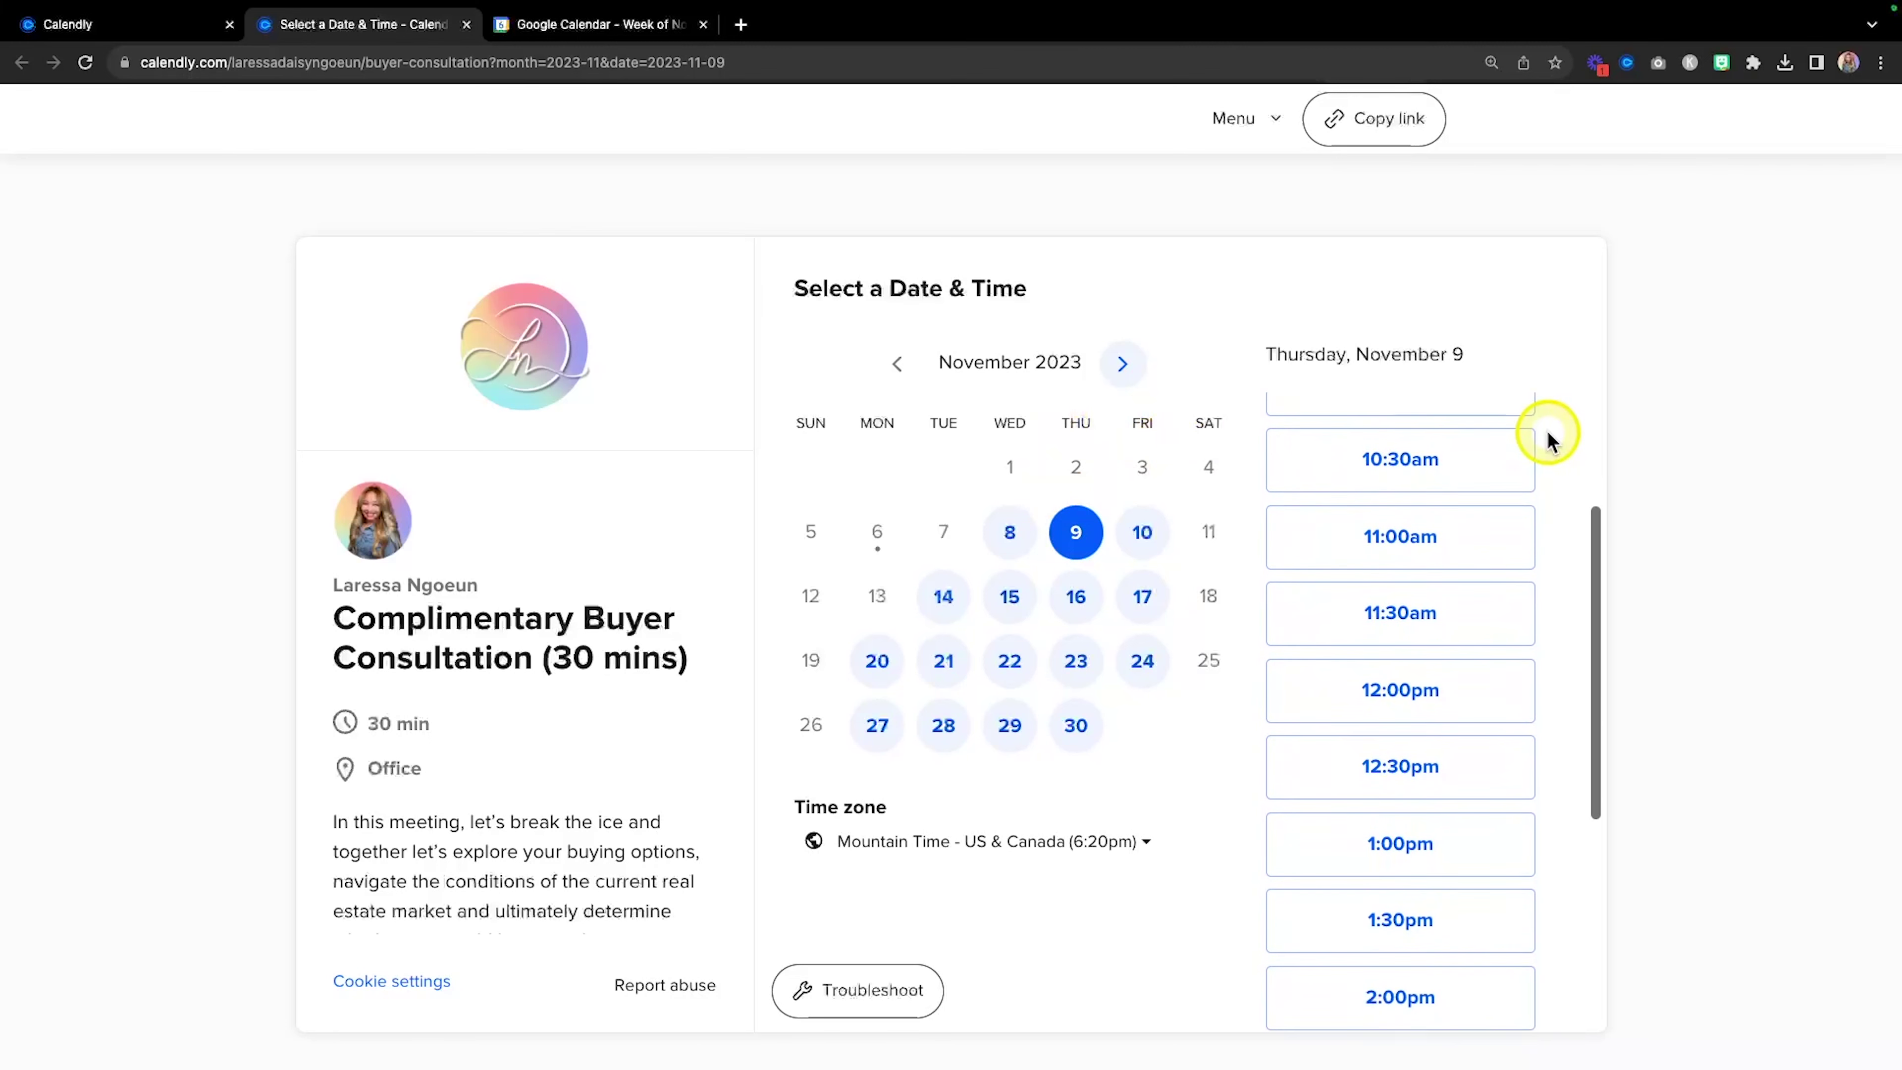
{"action": "scroll", "coordinate": [1547, 431], "scroll_direction": "down", "scroll_amount": 5}
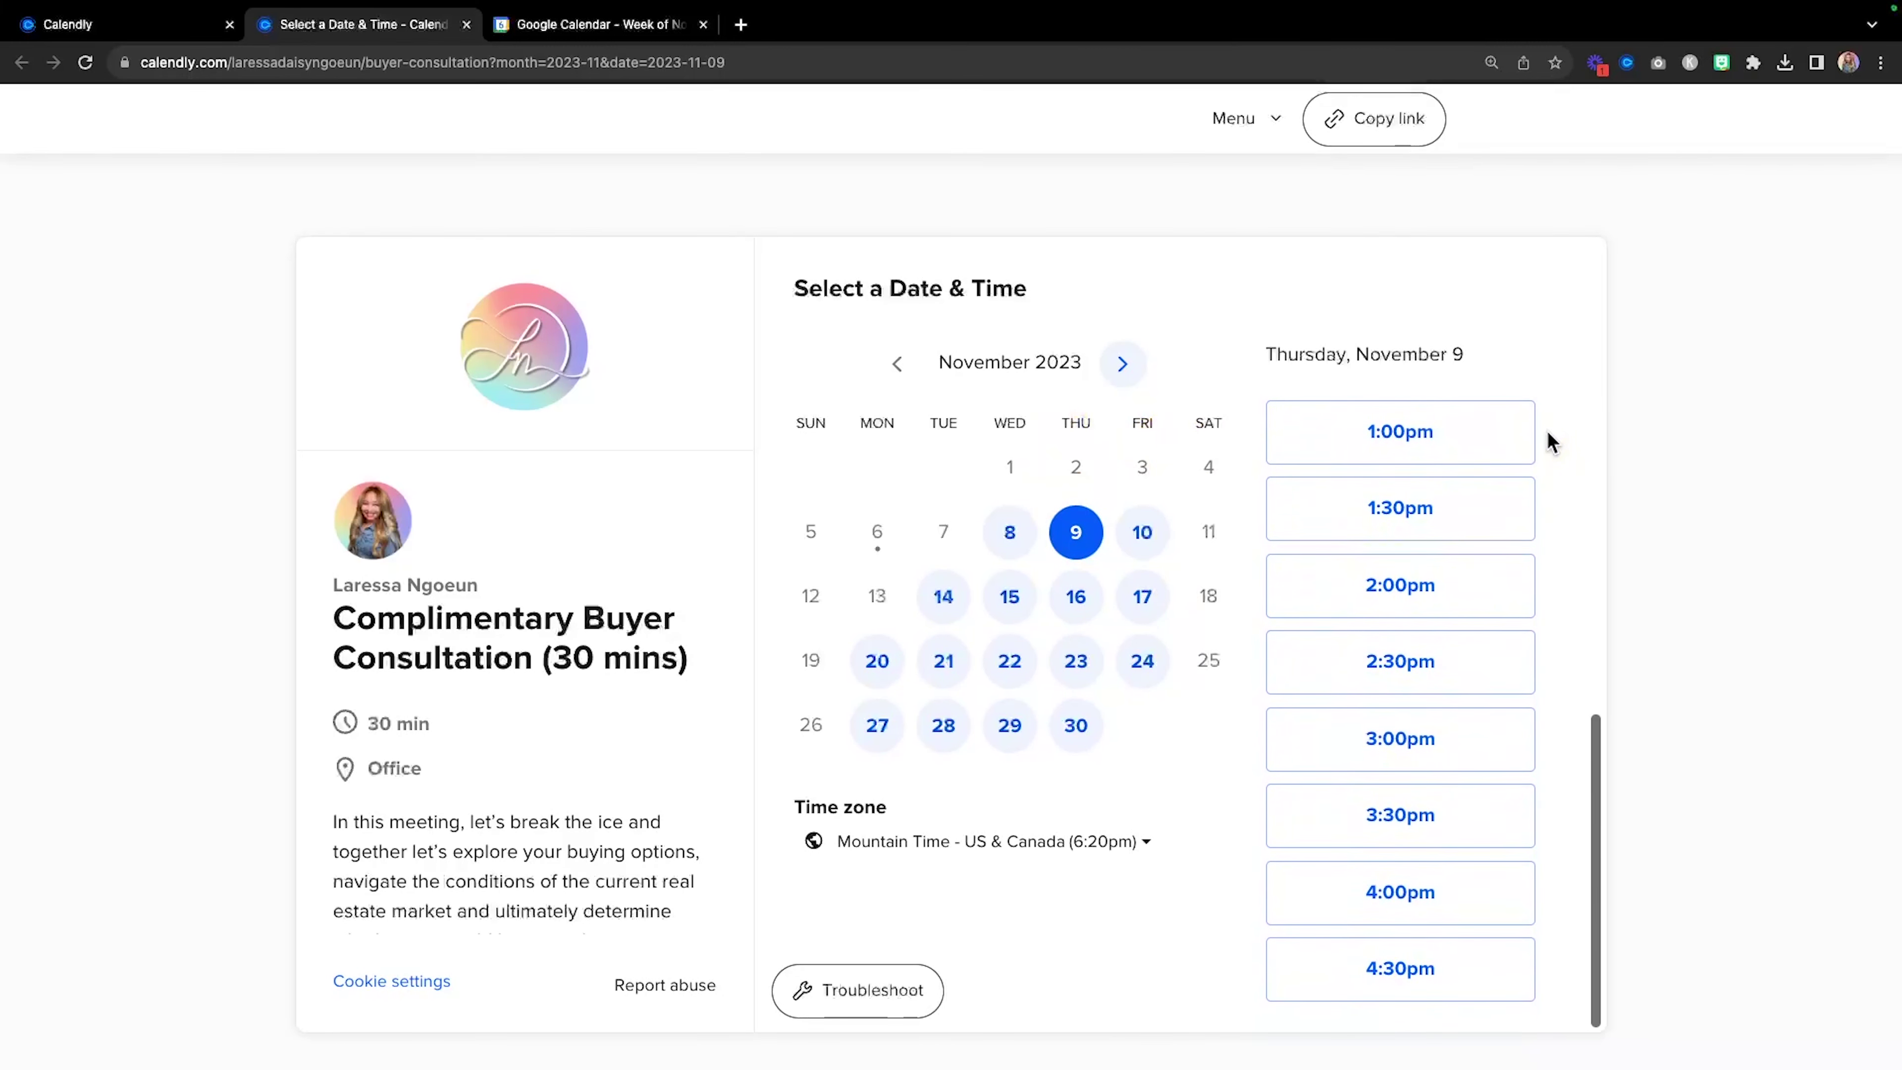
{"action": "scroll", "coordinate": [1548, 433], "scroll_direction": "up", "scroll_amount": 8}
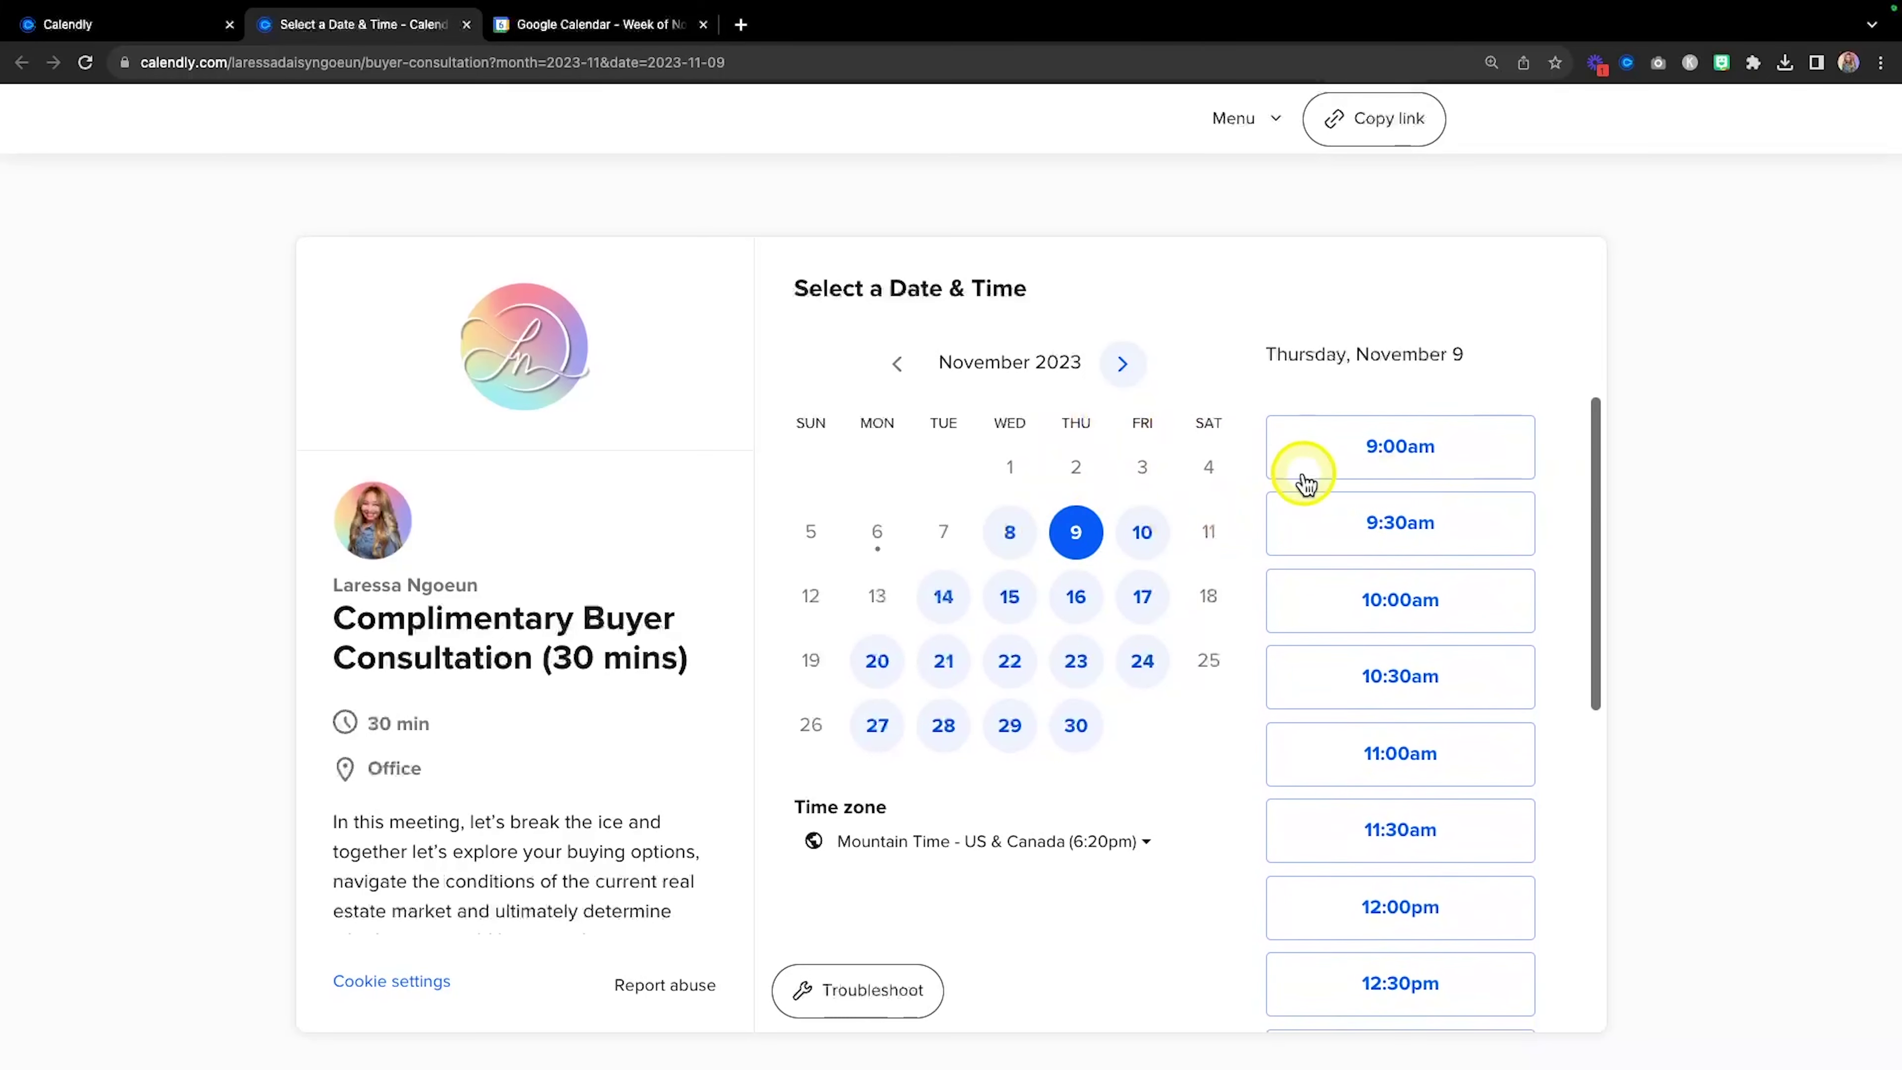
{"action": "left_click", "coordinate": [1456, 445]}
Confirm the 9:00am slot and enter the invitee's first name, last name and email address.
{"action": "left_click", "coordinate": [1464, 445]}
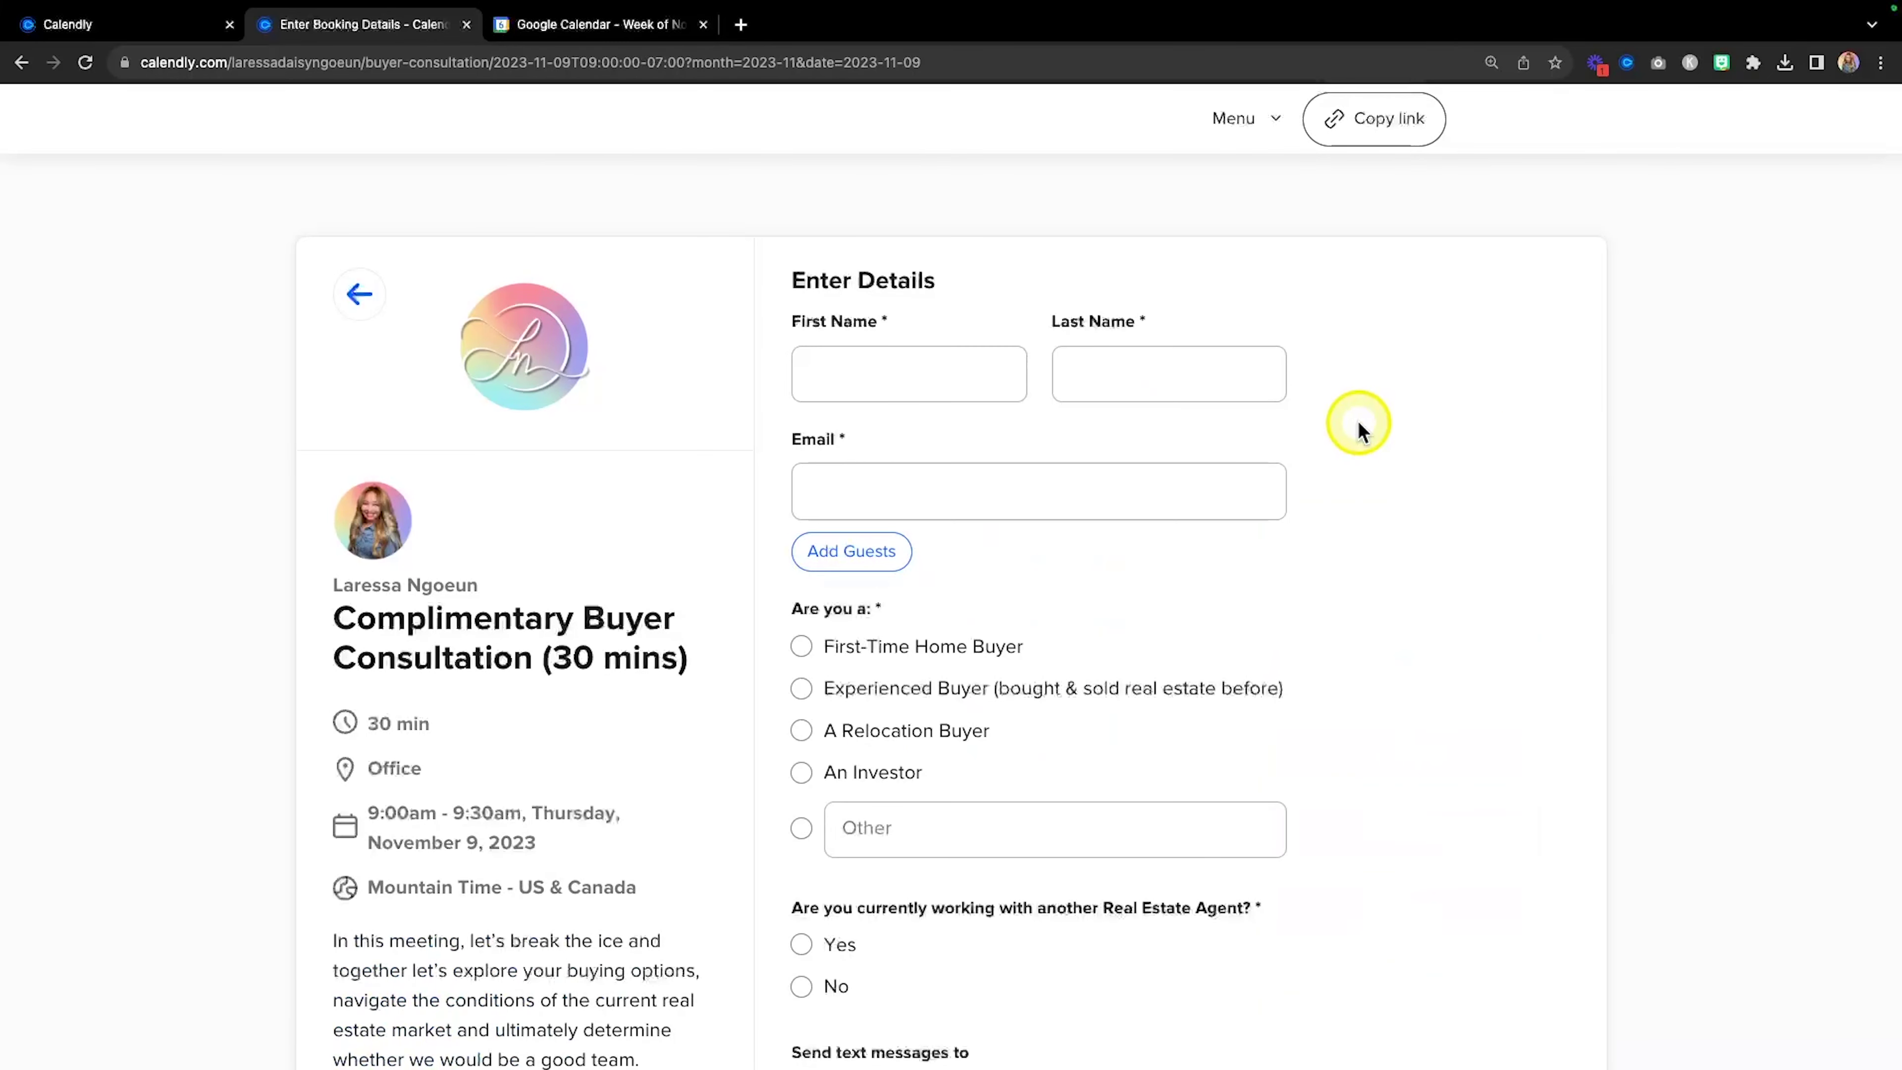
{"action": "scroll", "coordinate": [970, 388], "scroll_direction": "down", "scroll_amount": 3}
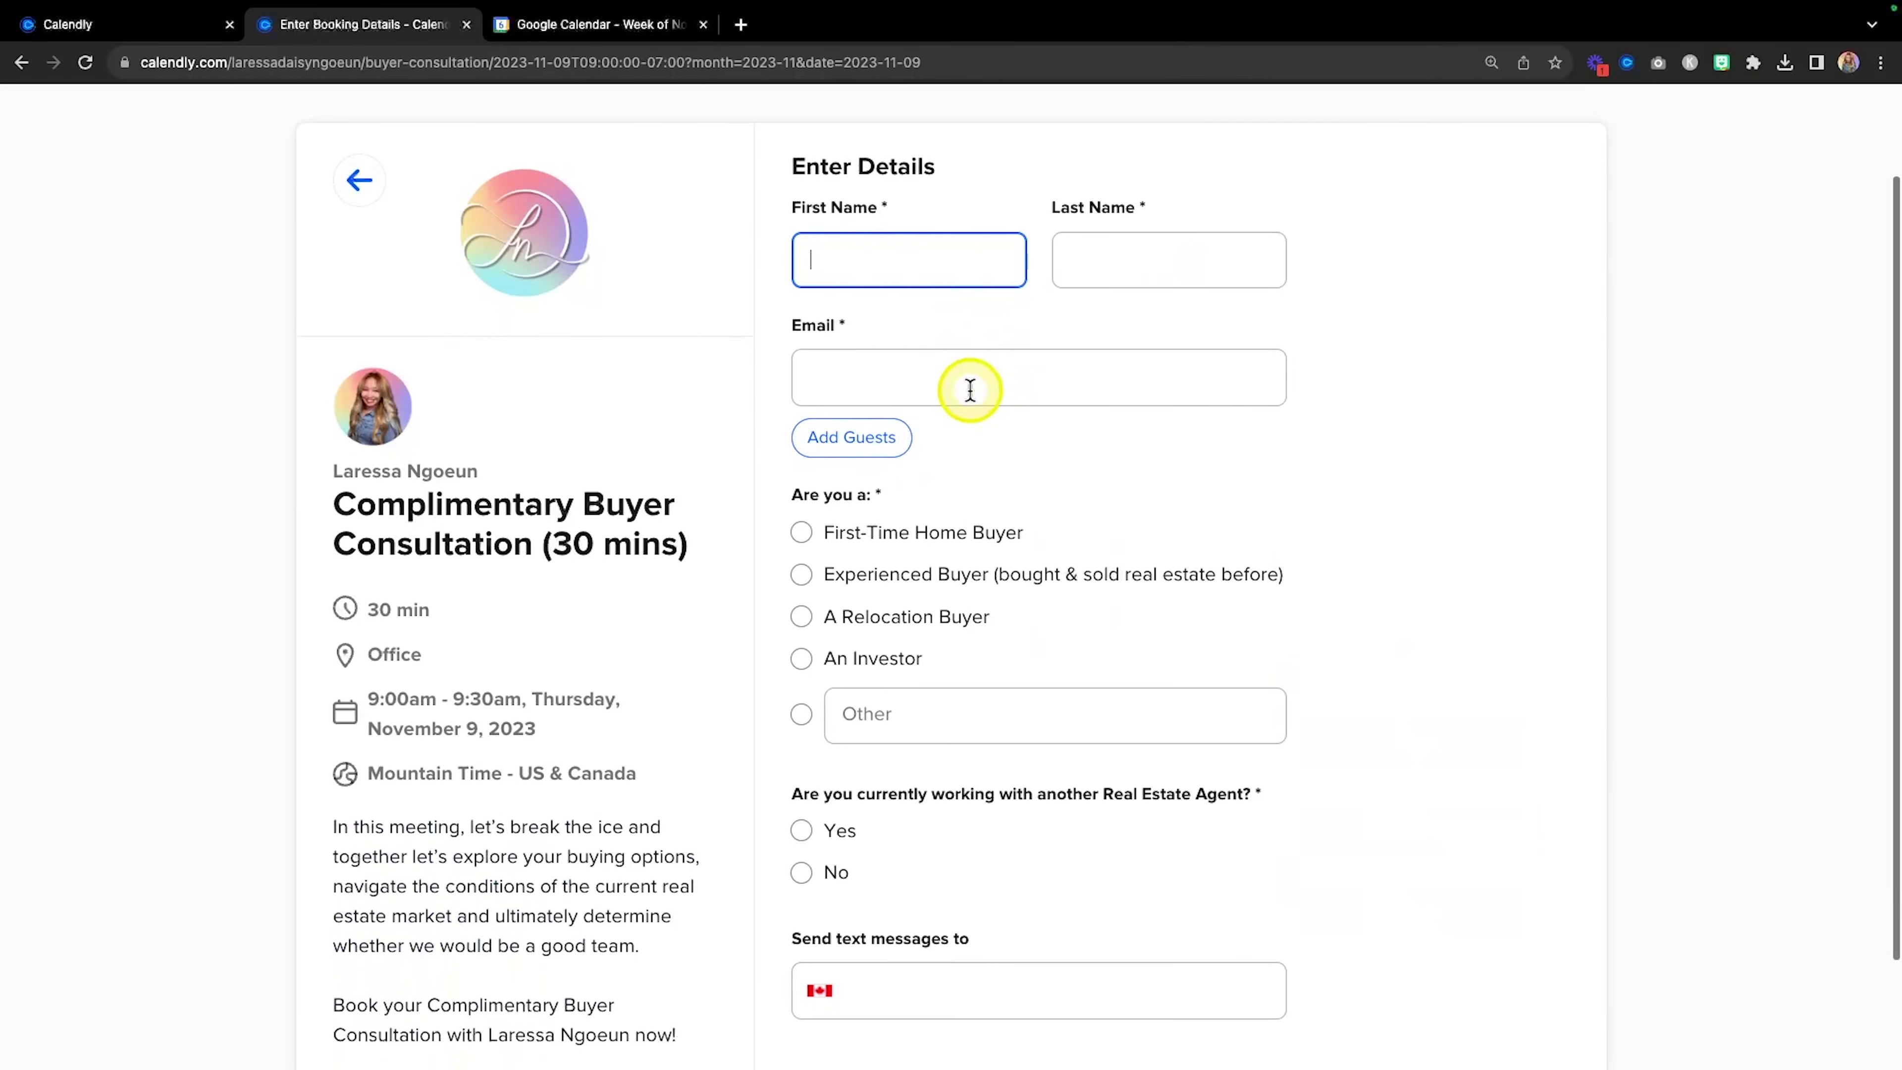
{"action": "type", "text": "Laressa"}
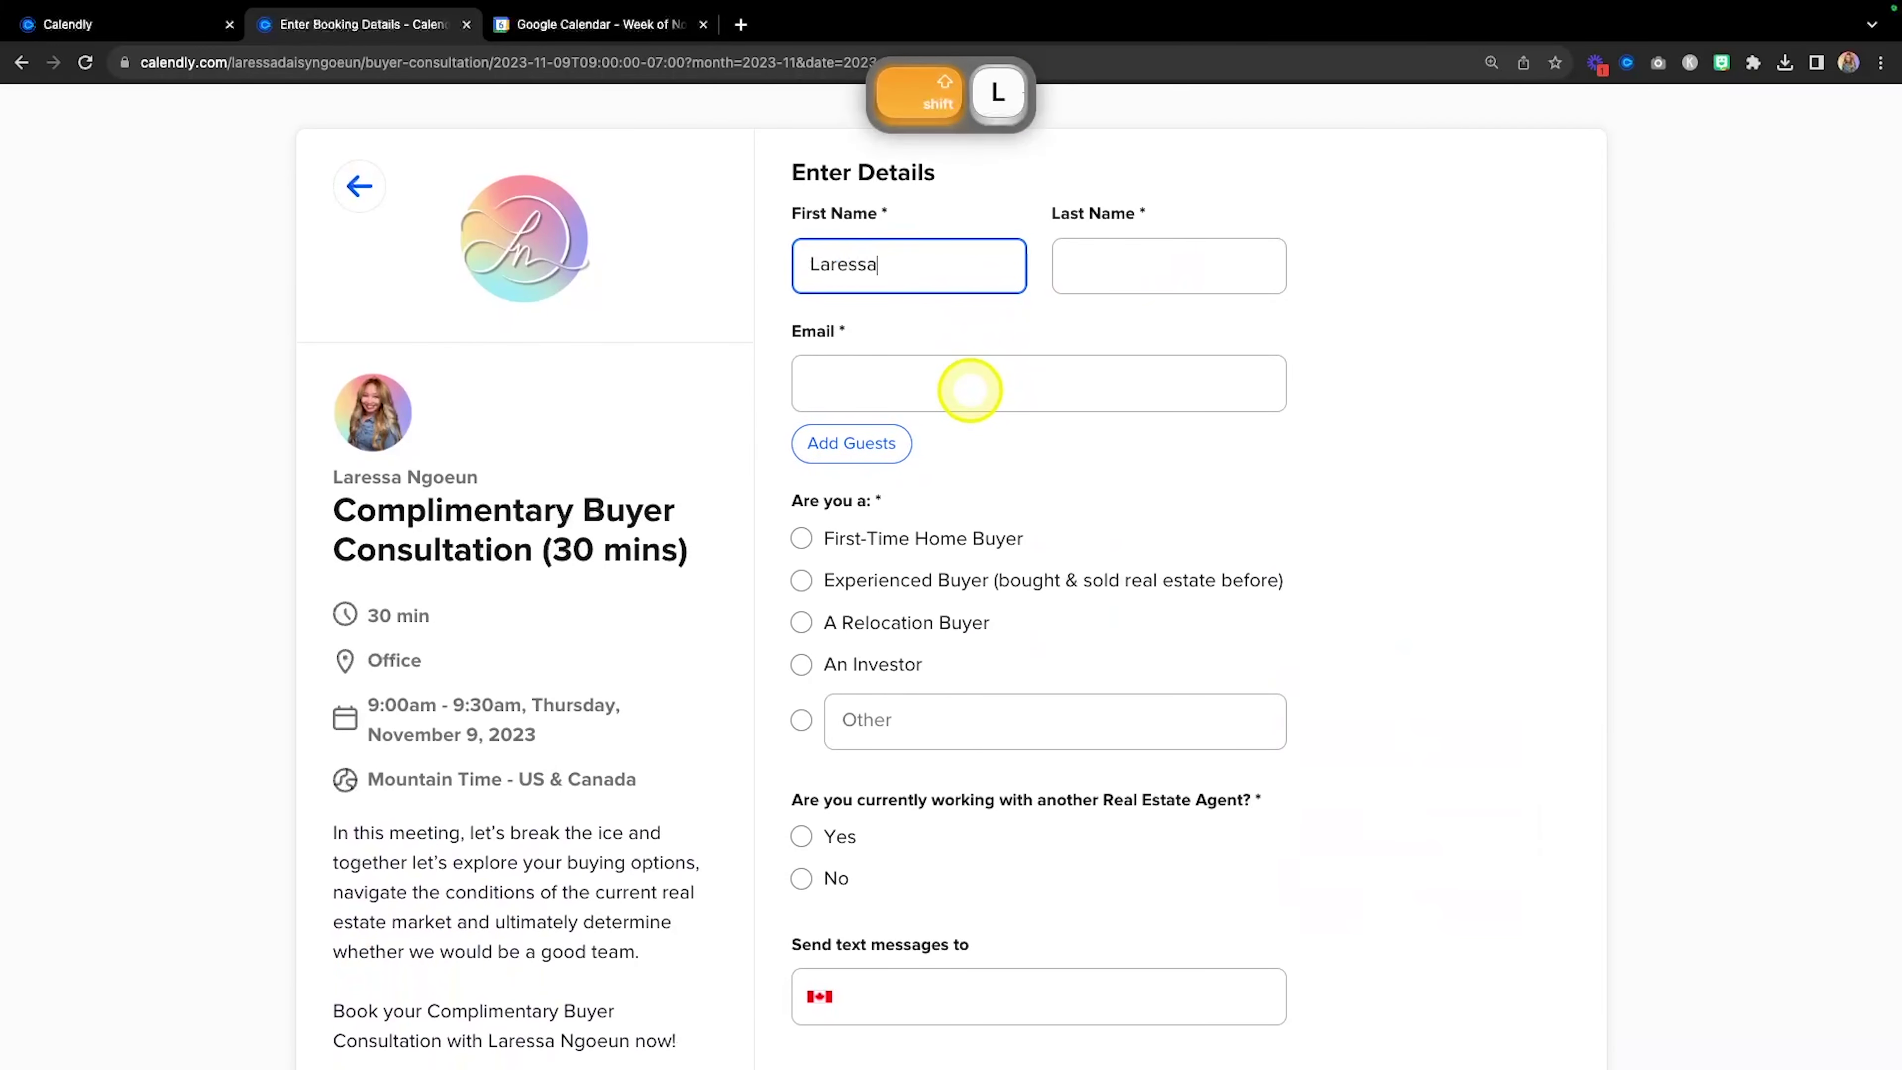
{"action": "left_click", "coordinate": [1160, 263]}
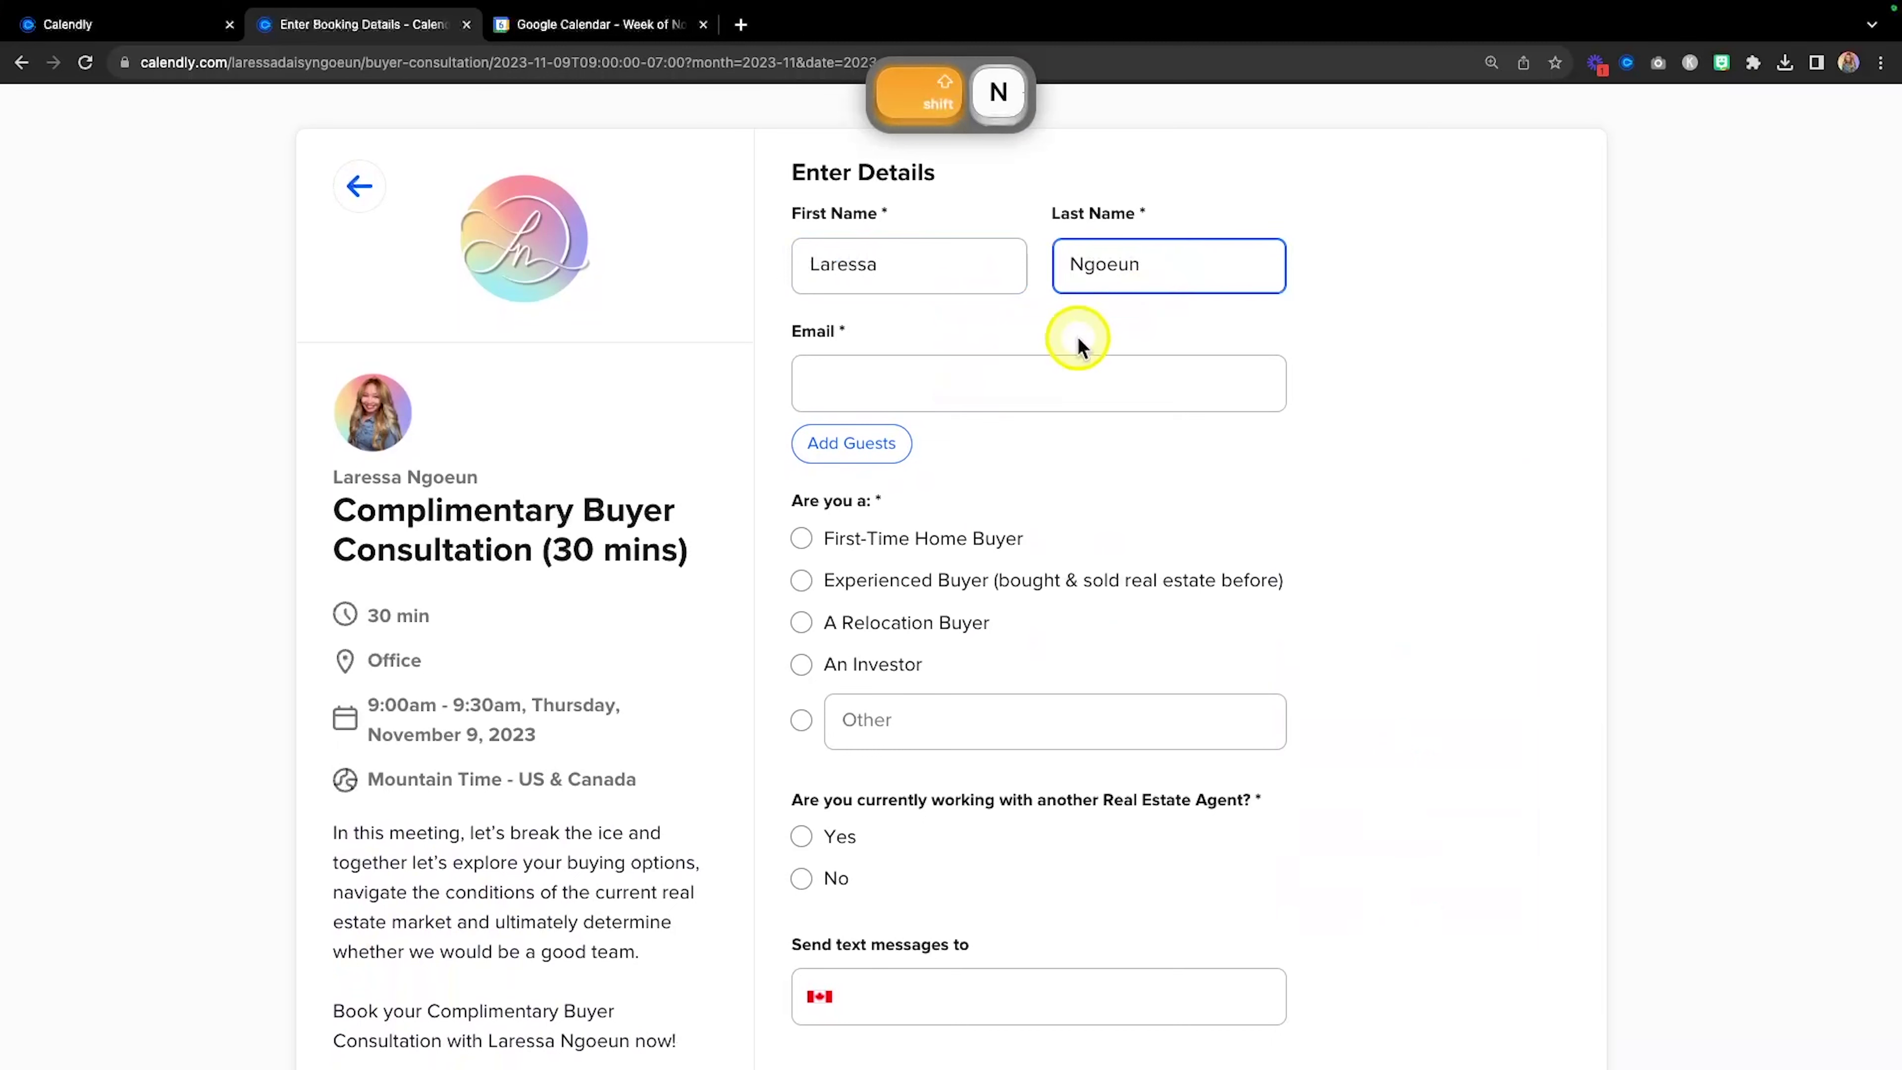
{"action": "left_click", "coordinate": [997, 380]}
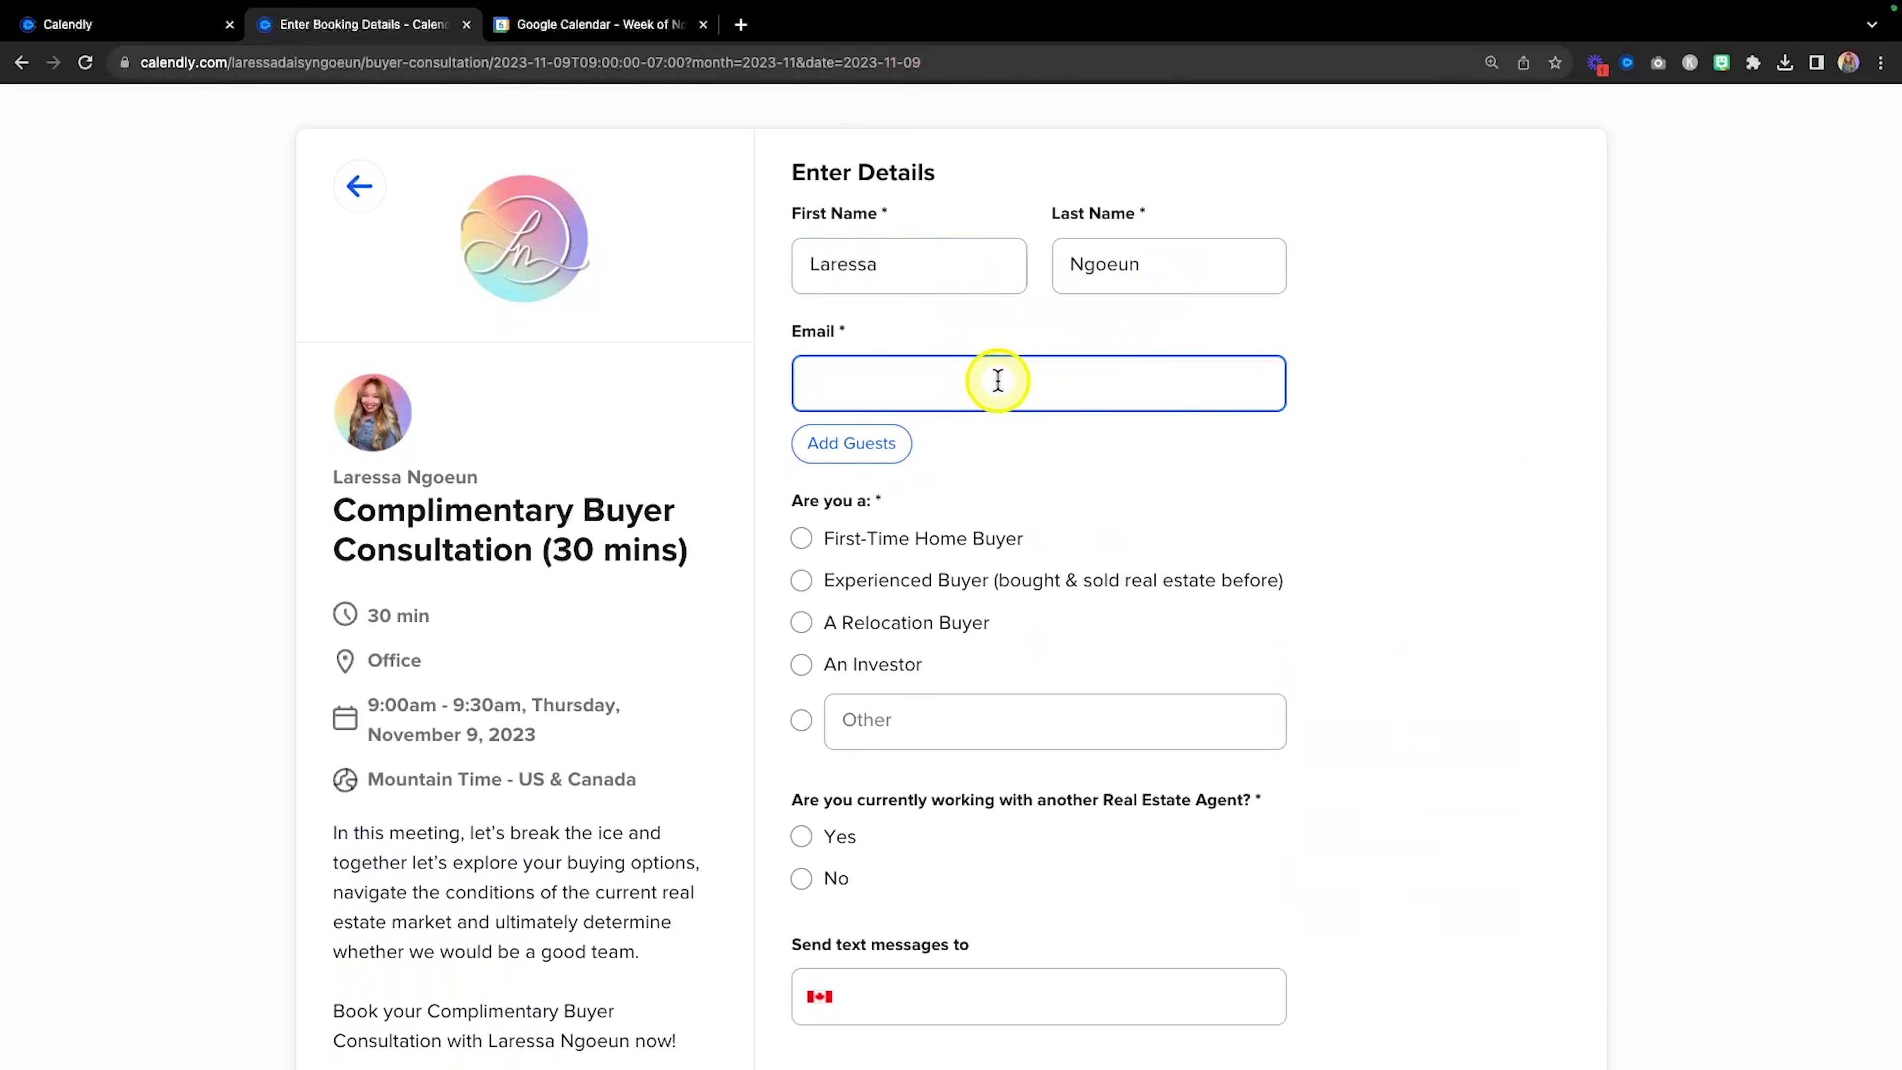
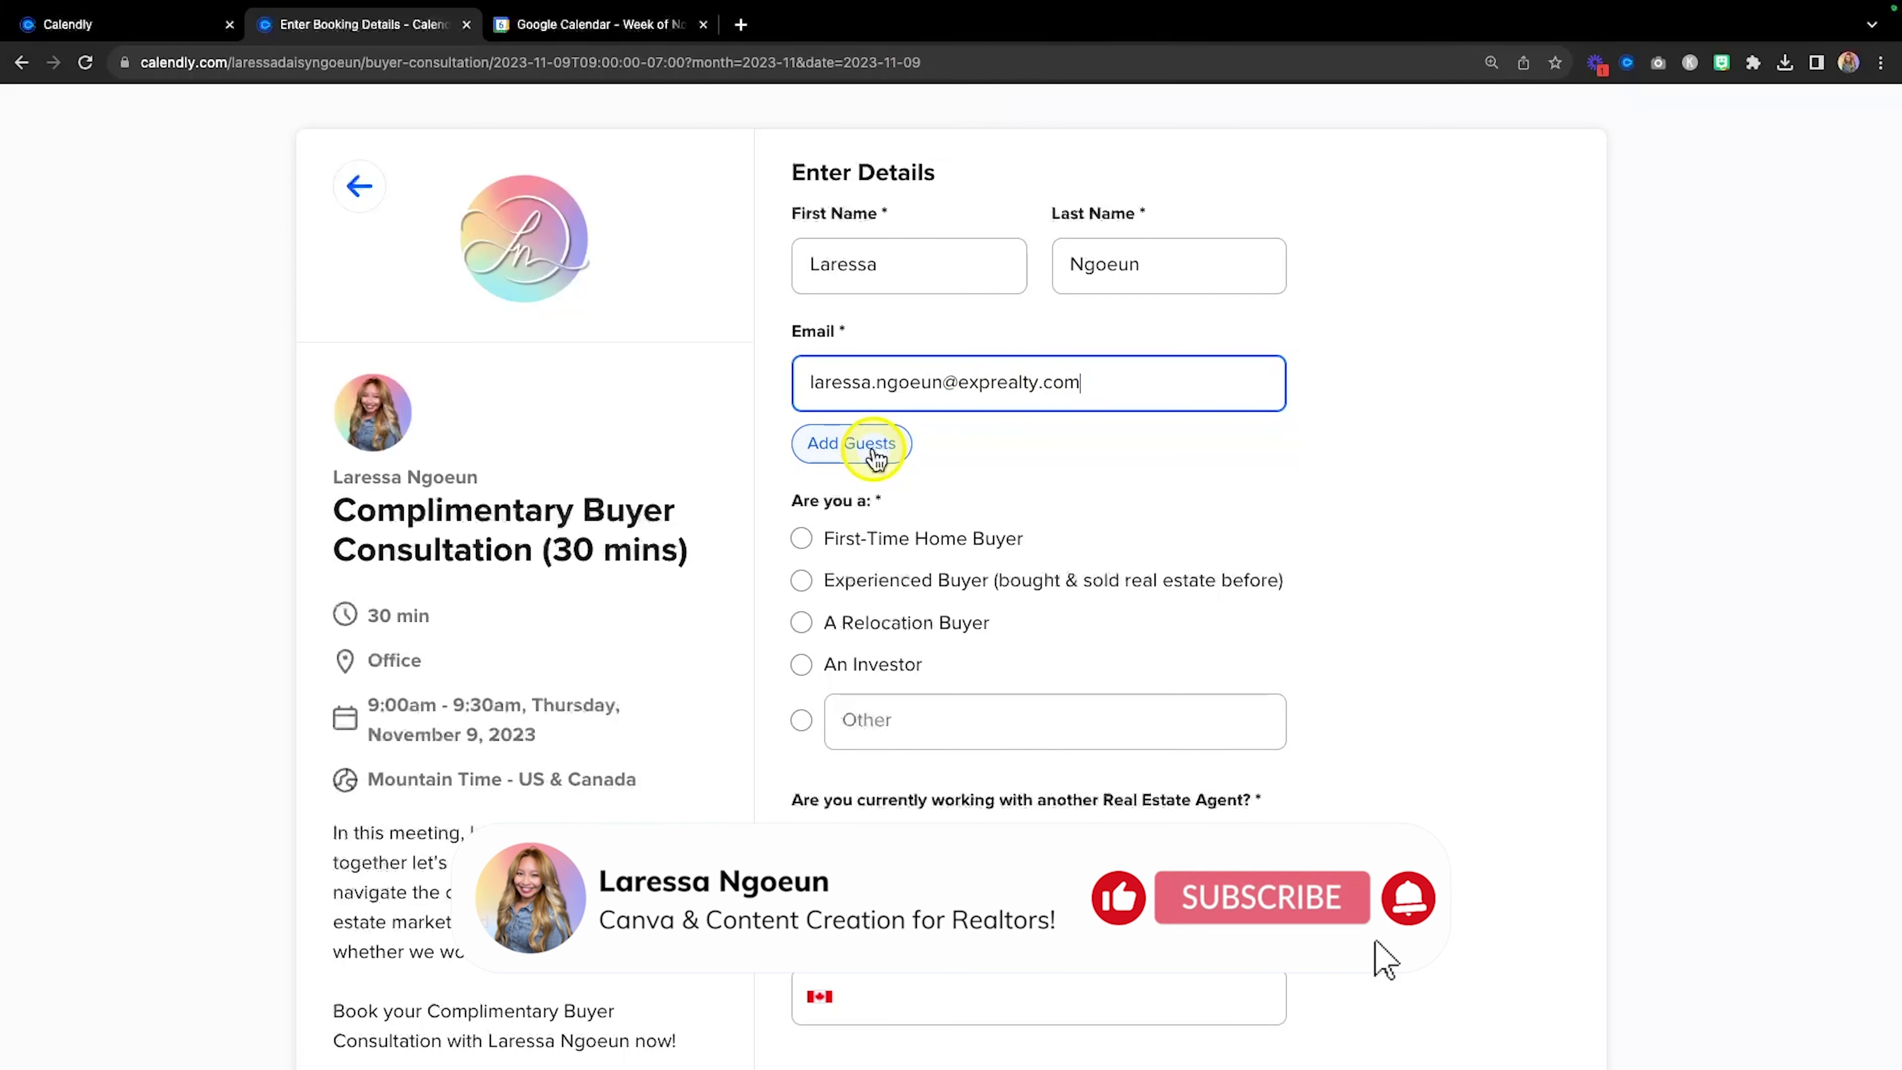
{"action": "left_click", "coordinate": [869, 450]}
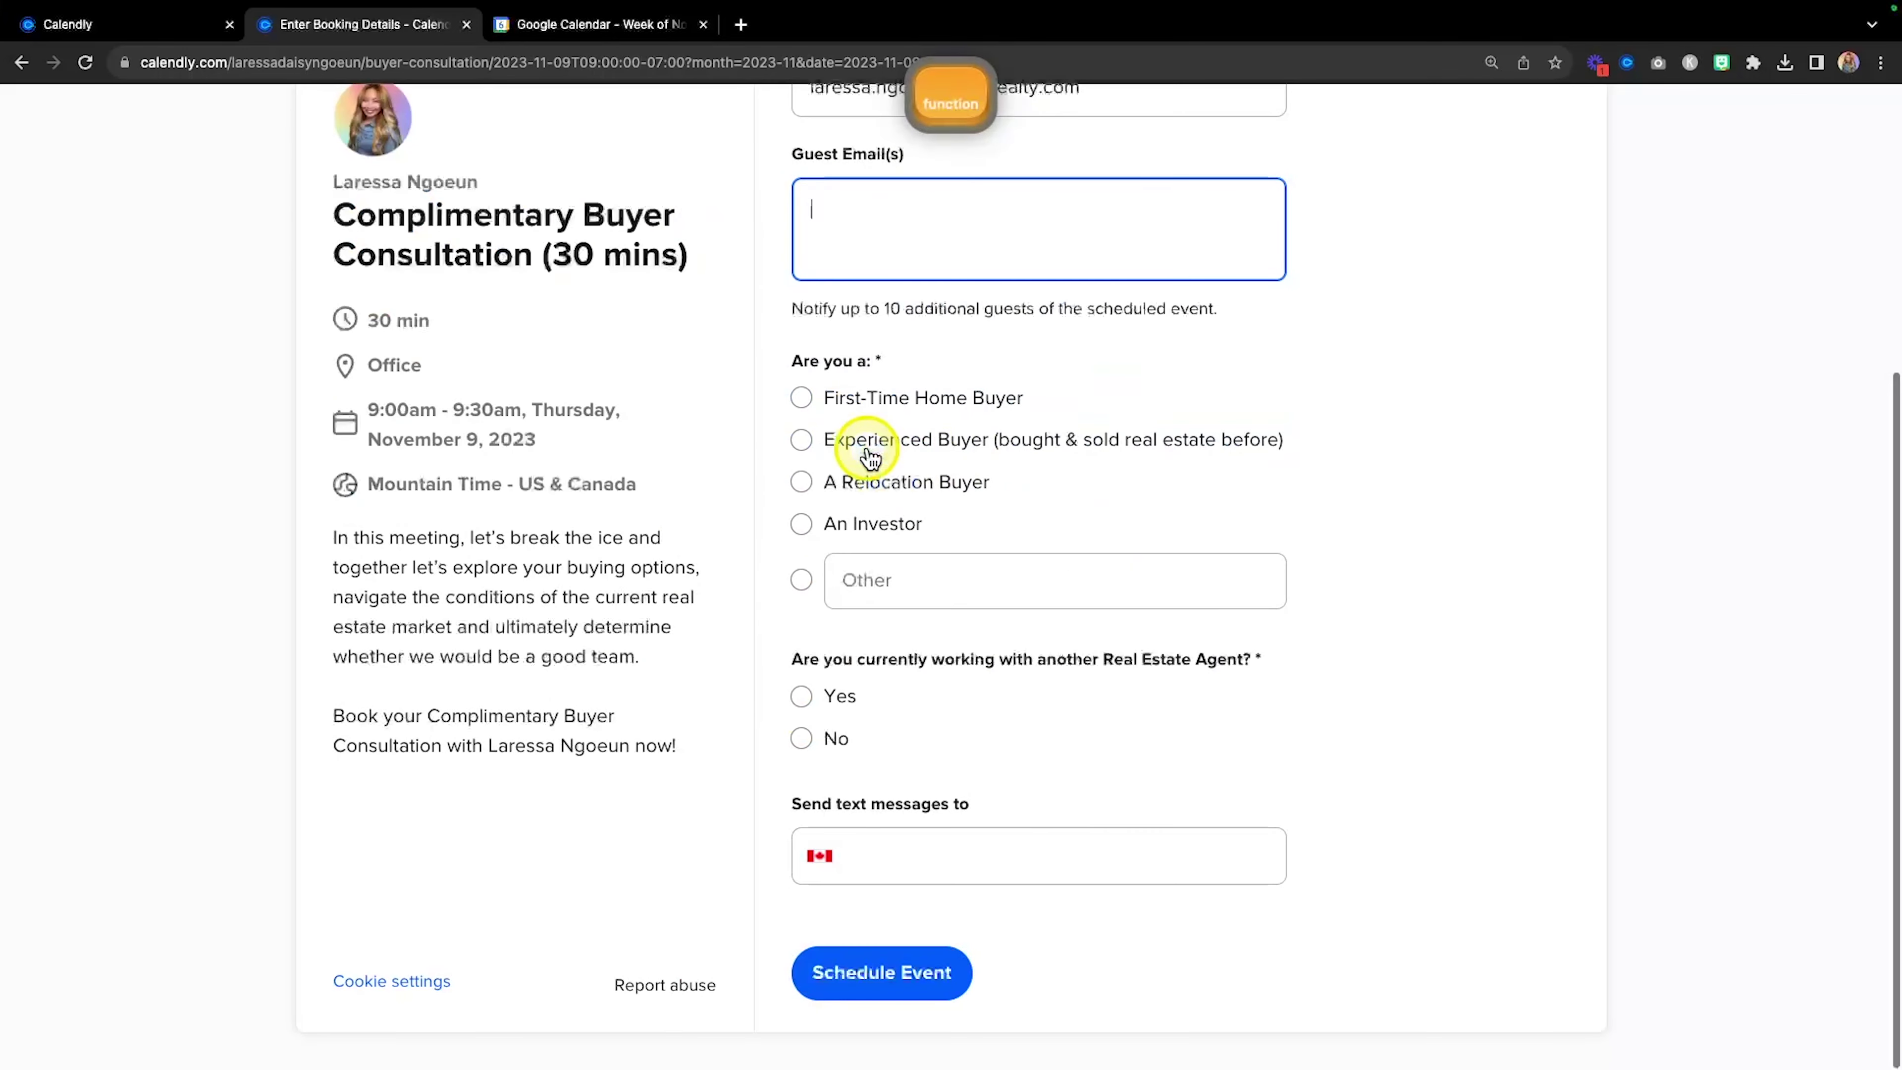
Answer First-Time Home Buyer and No to working with another agent.
{"action": "scroll", "coordinate": [961, 335], "scroll_direction": "up", "scroll_amount": 1}
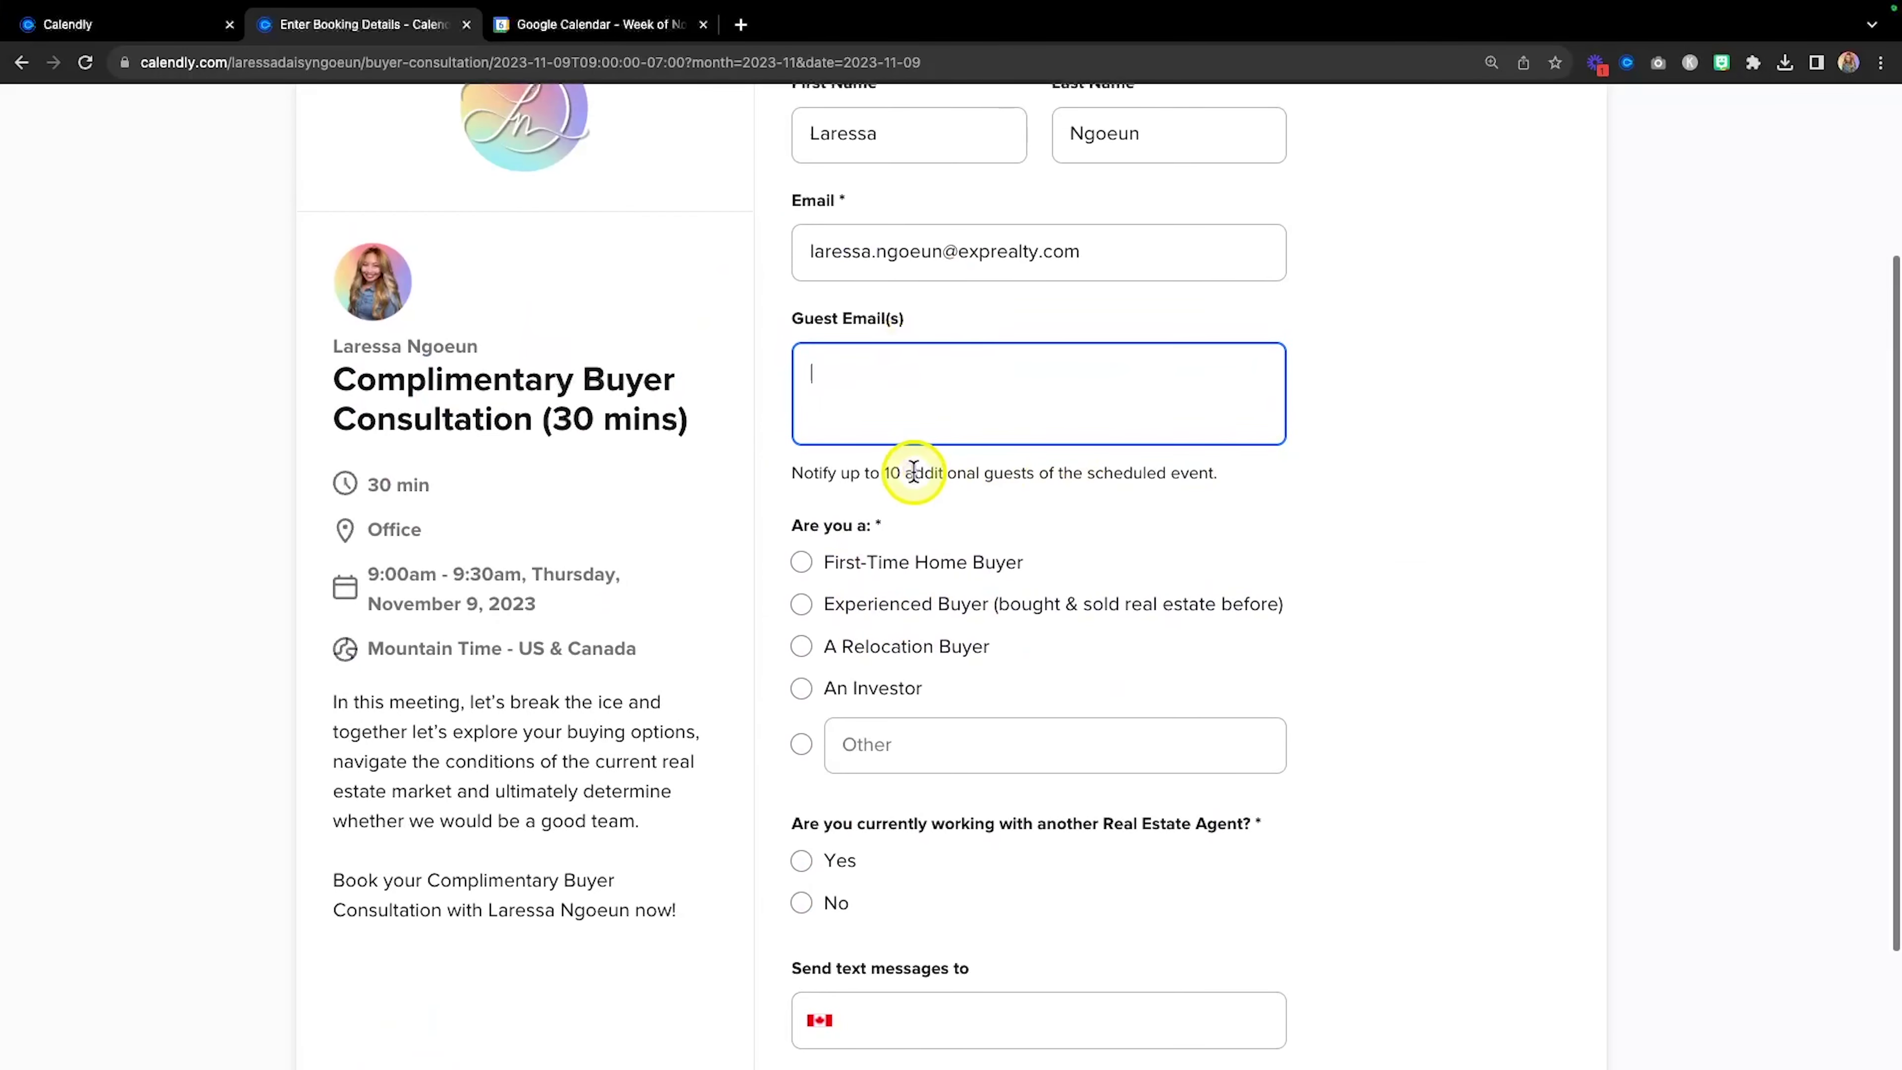
{"action": "scroll", "coordinate": [981, 479], "scroll_direction": "down", "scroll_amount": 2}
{"action": "scroll", "coordinate": [981, 479], "scroll_direction": "down", "scroll_amount": 2}
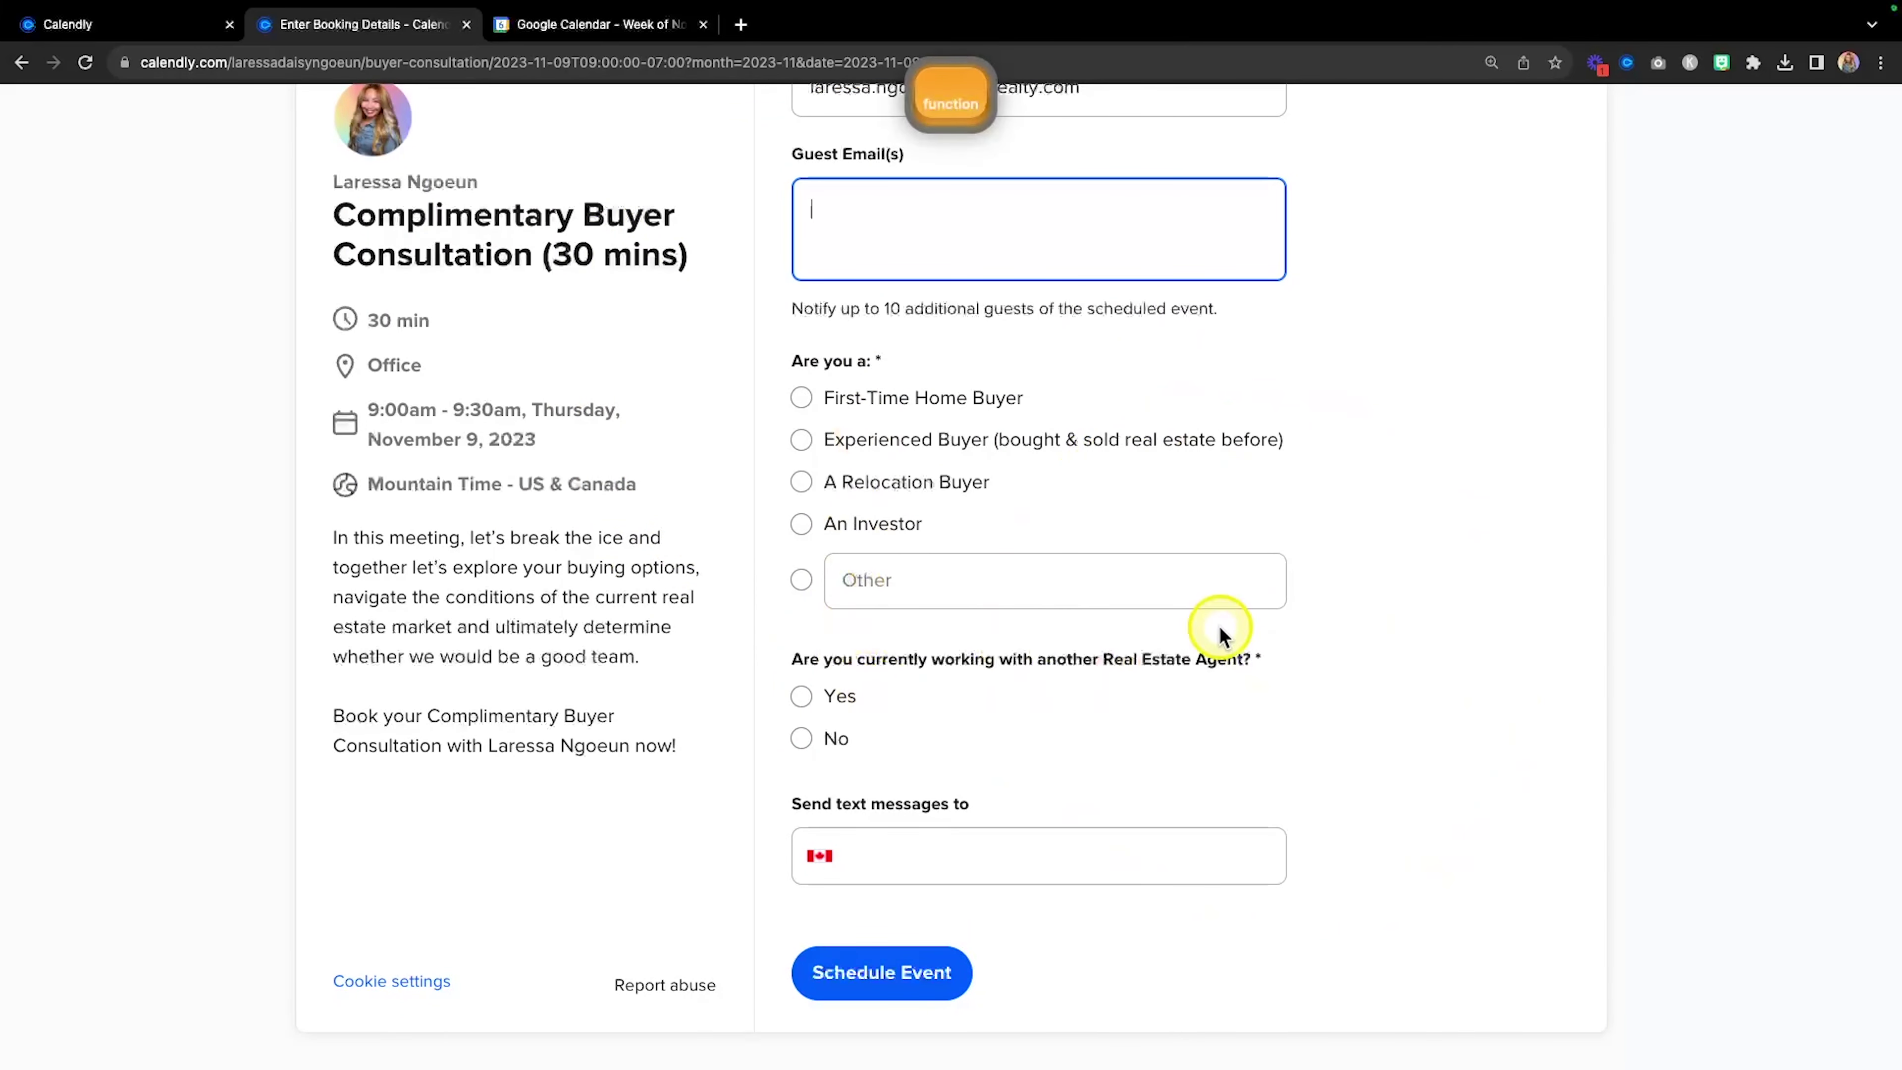
{"action": "left_click", "coordinate": [801, 399]}
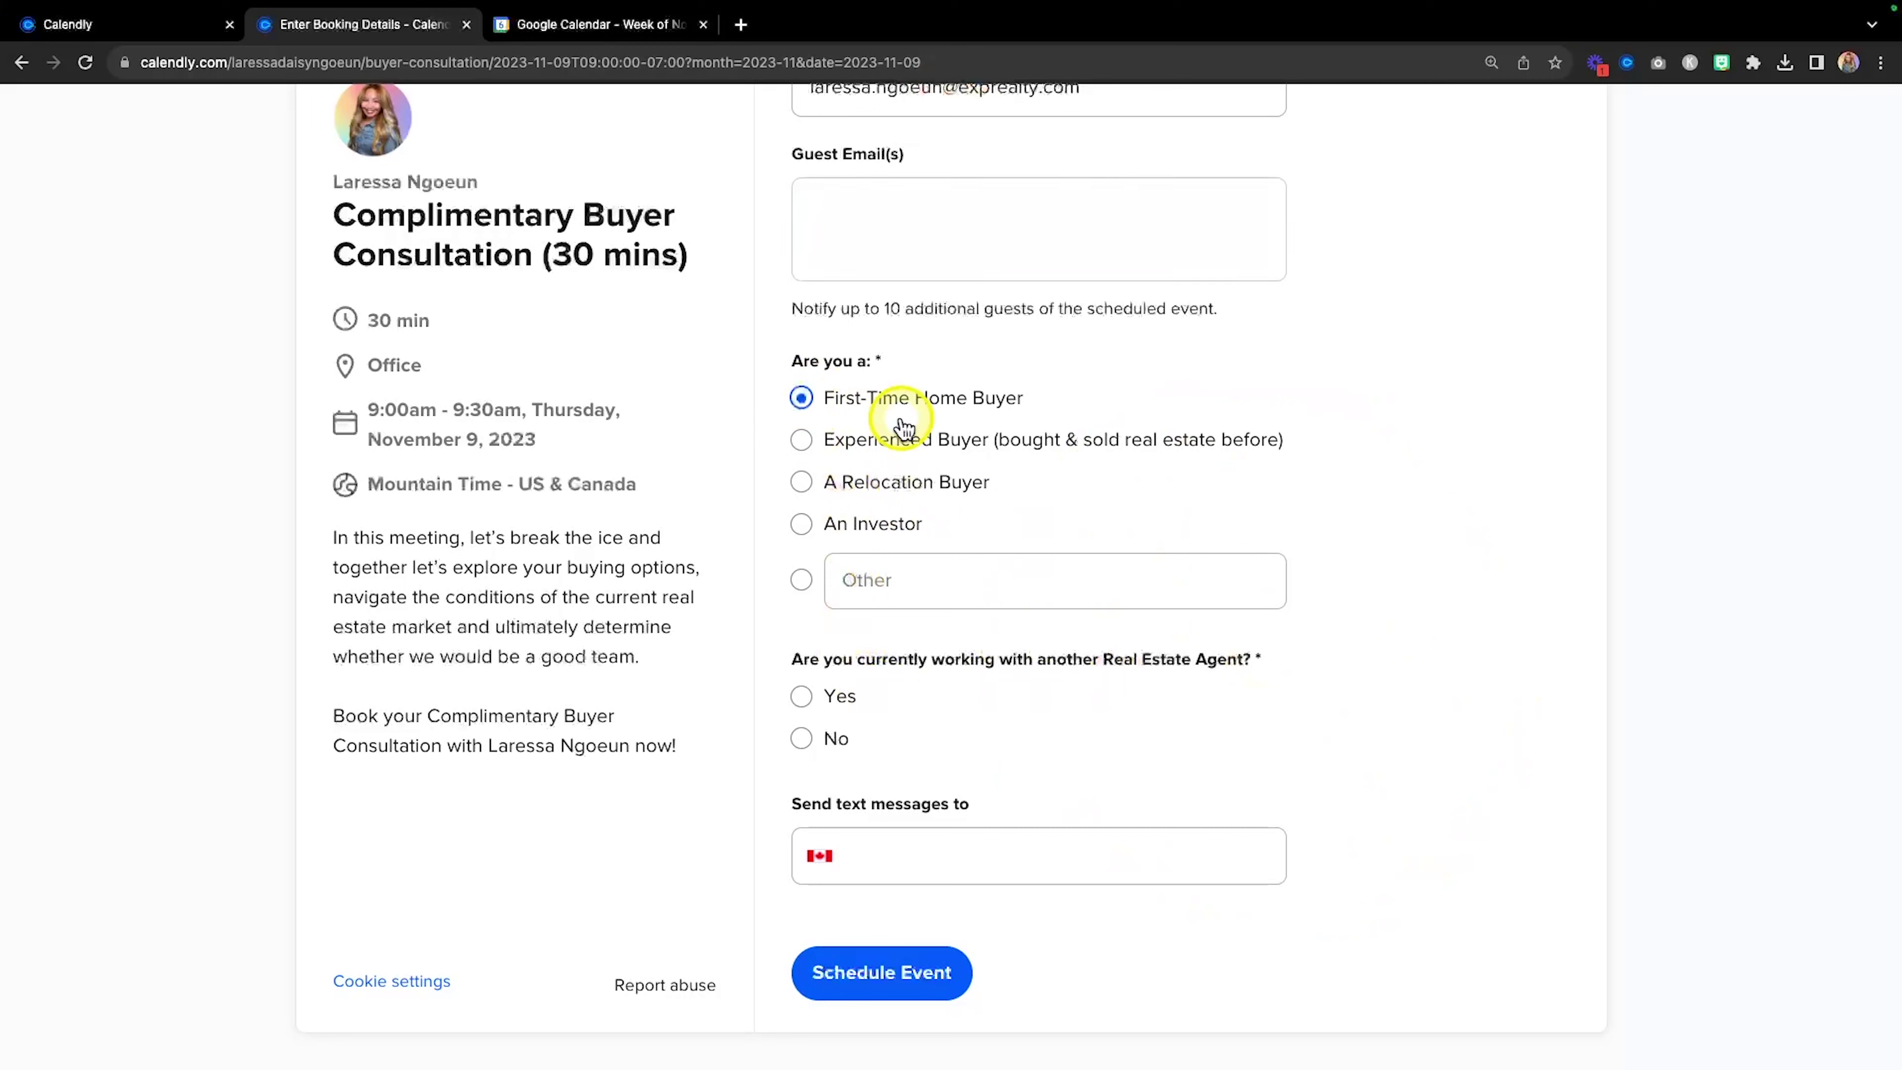
{"action": "left_click", "coordinate": [801, 738]}
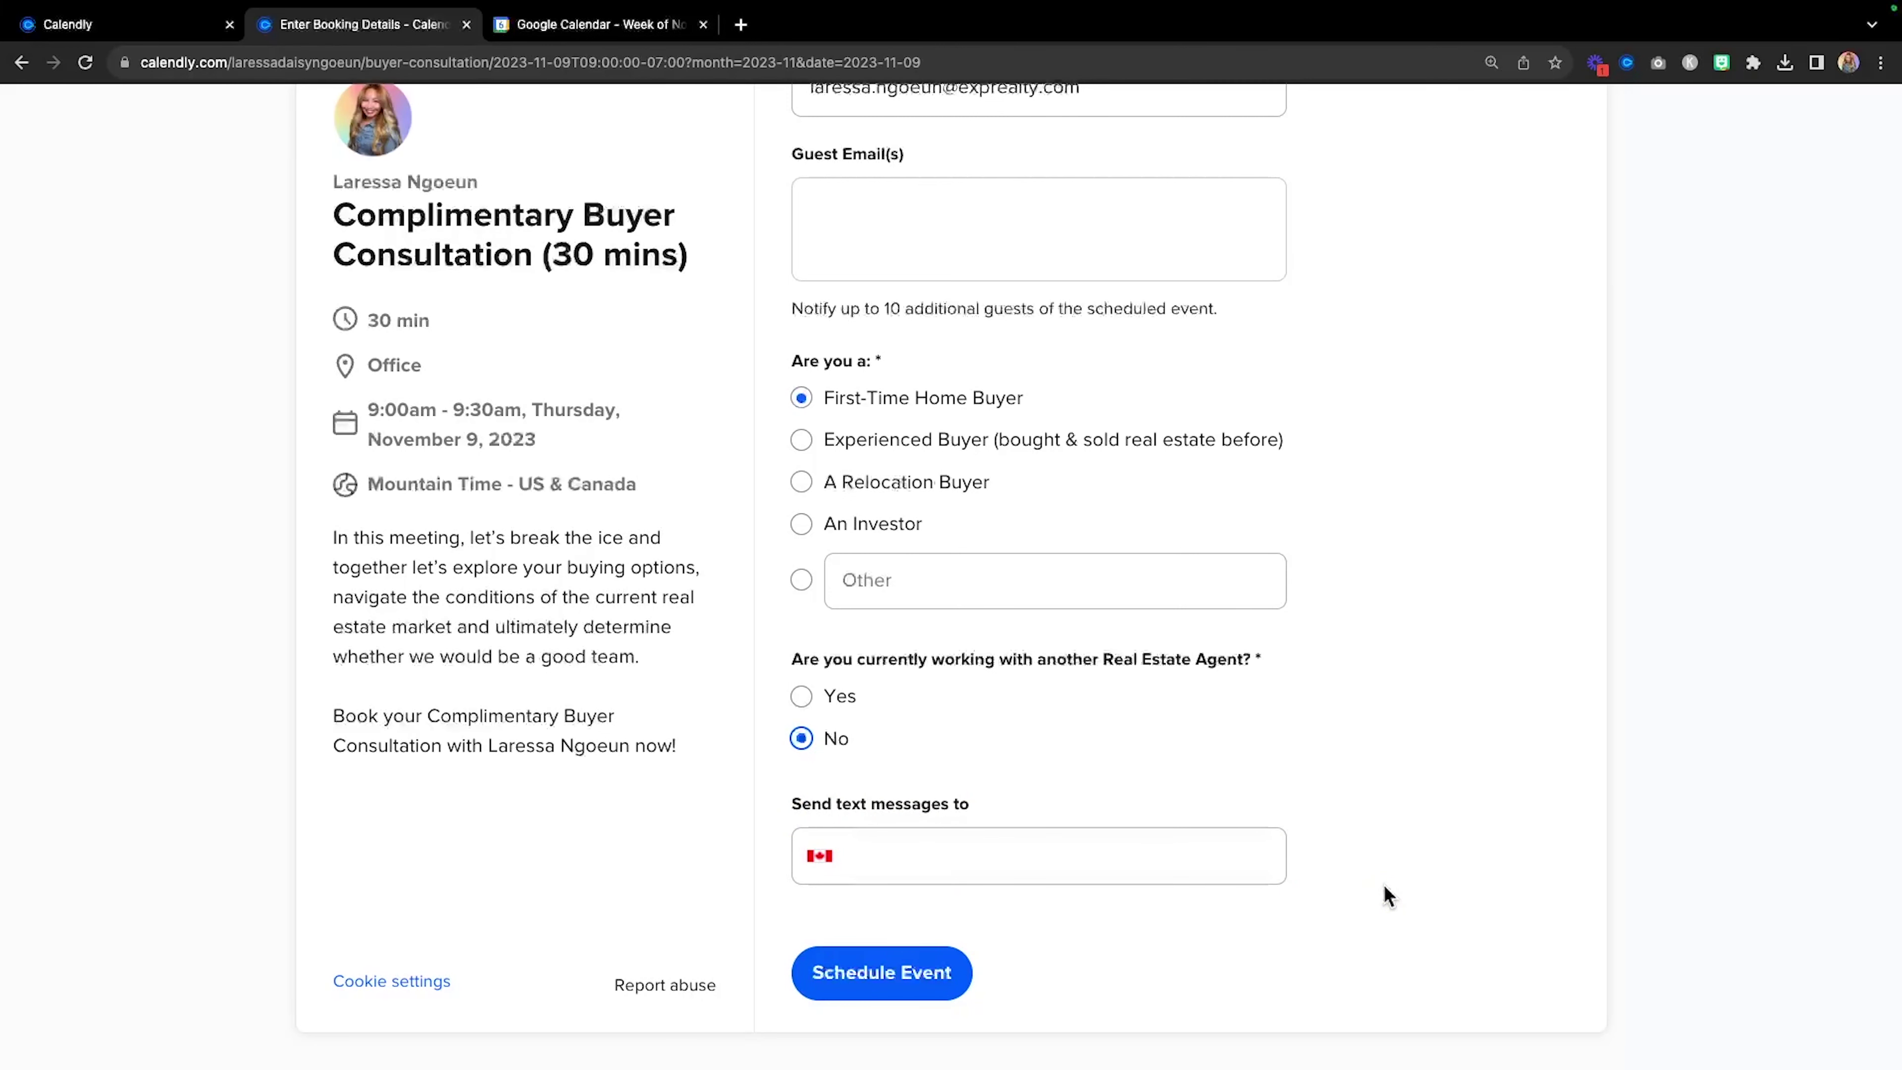
Enter the text-message phone number and schedule the event.
{"action": "left_click", "coordinate": [1028, 857]}
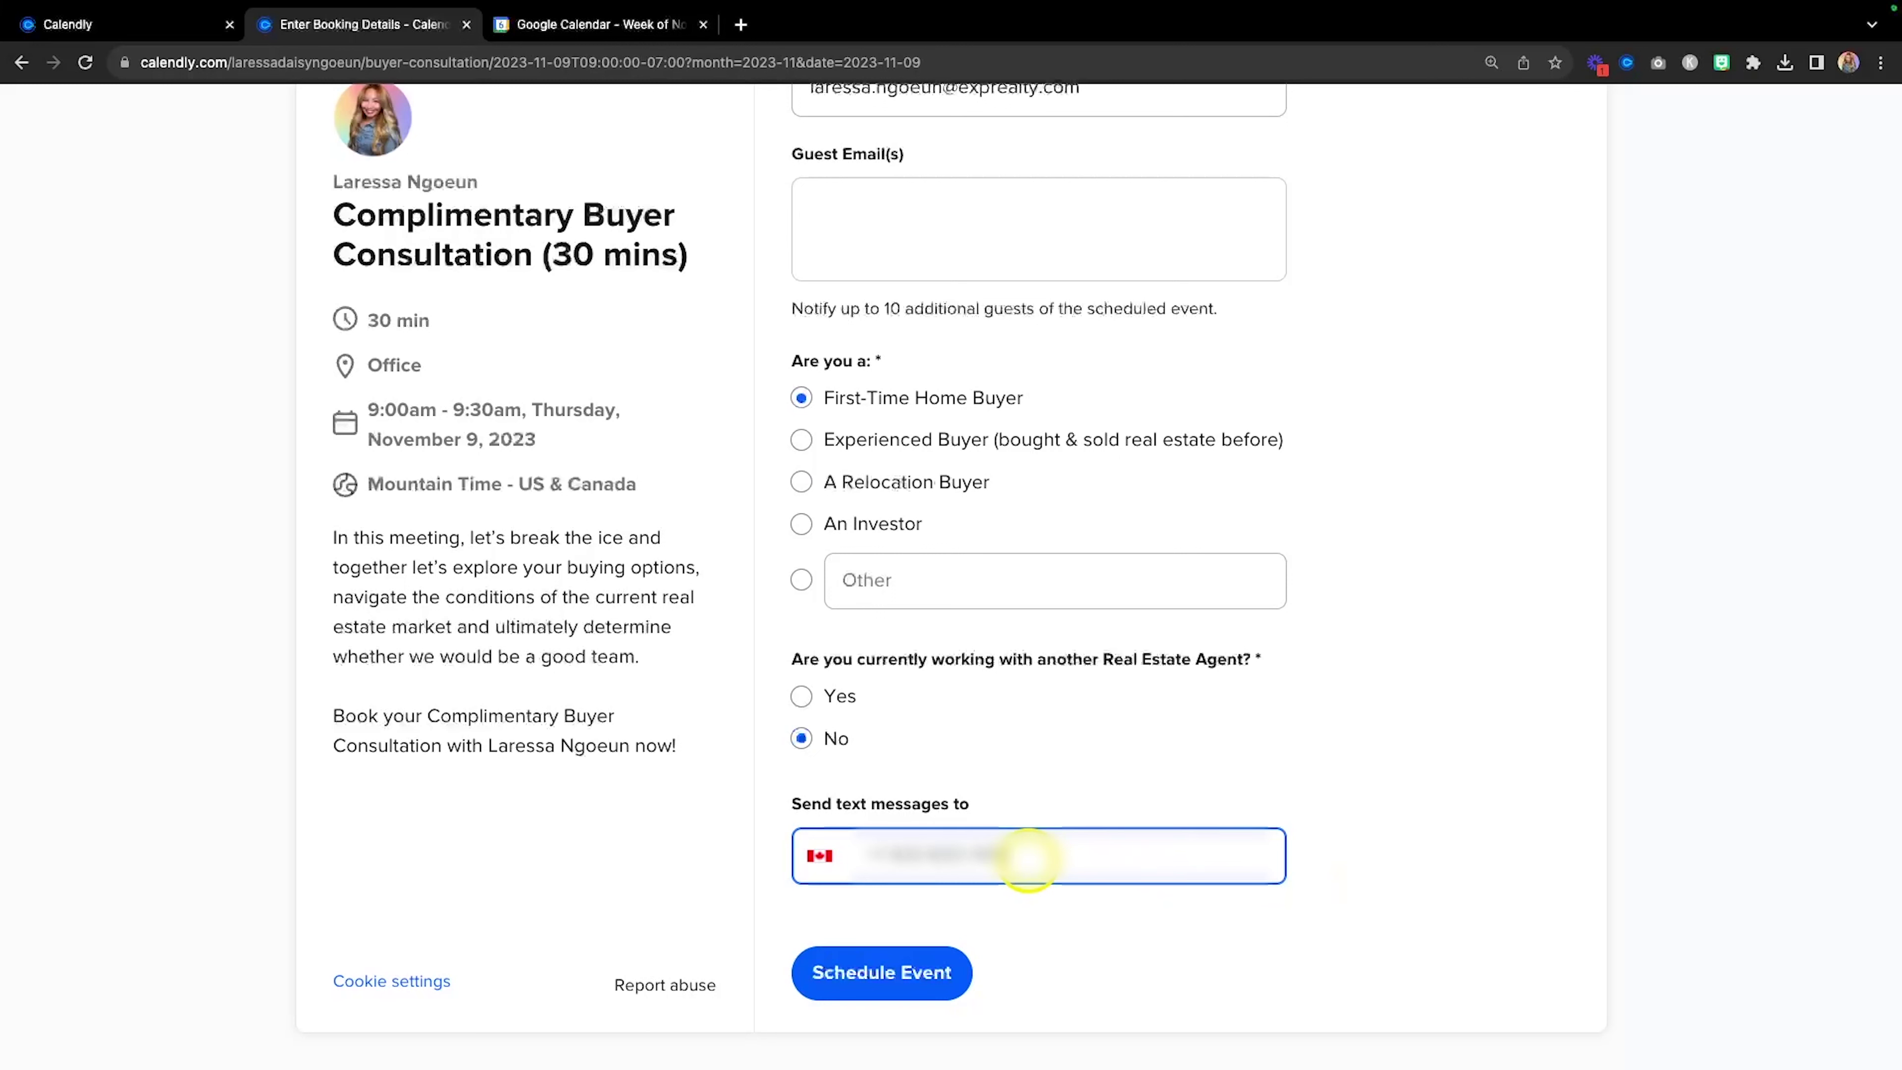
{"action": "key", "text": "BackSpace"}
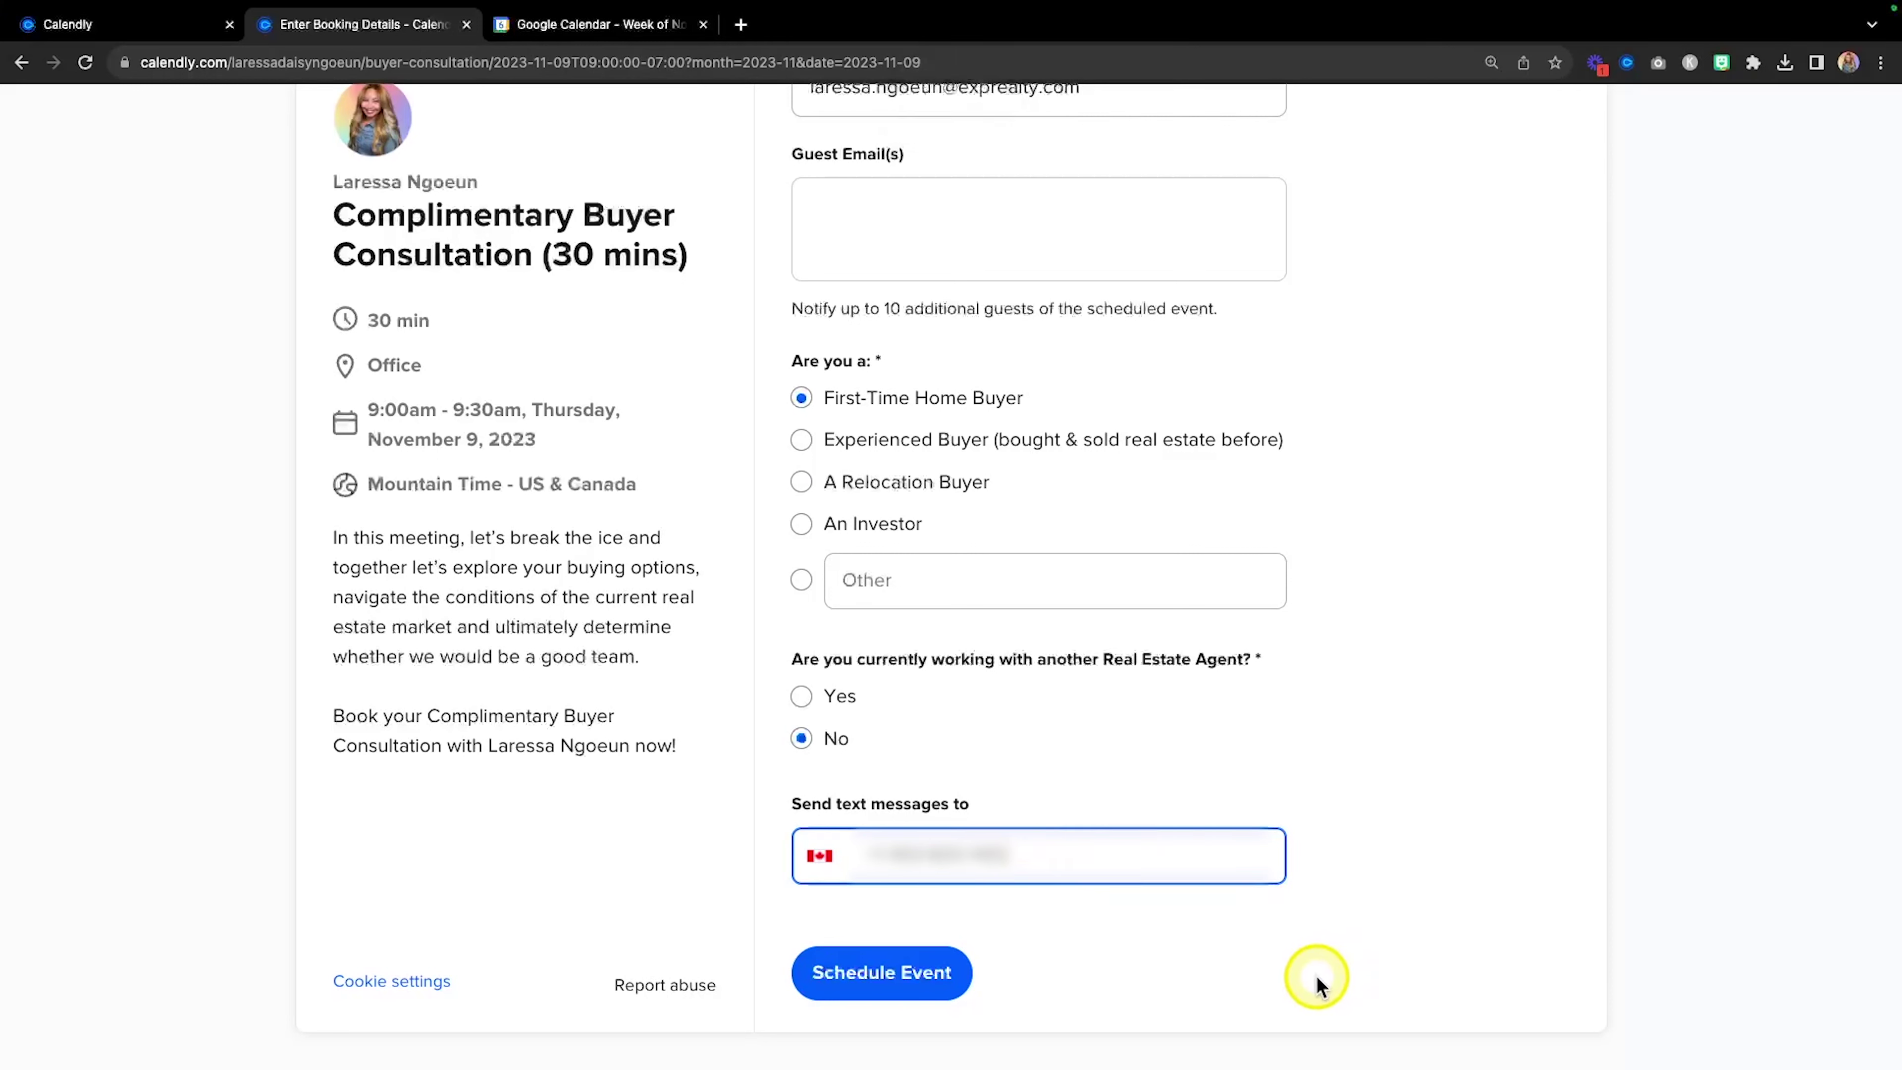
{"action": "key", "text": "fn"}
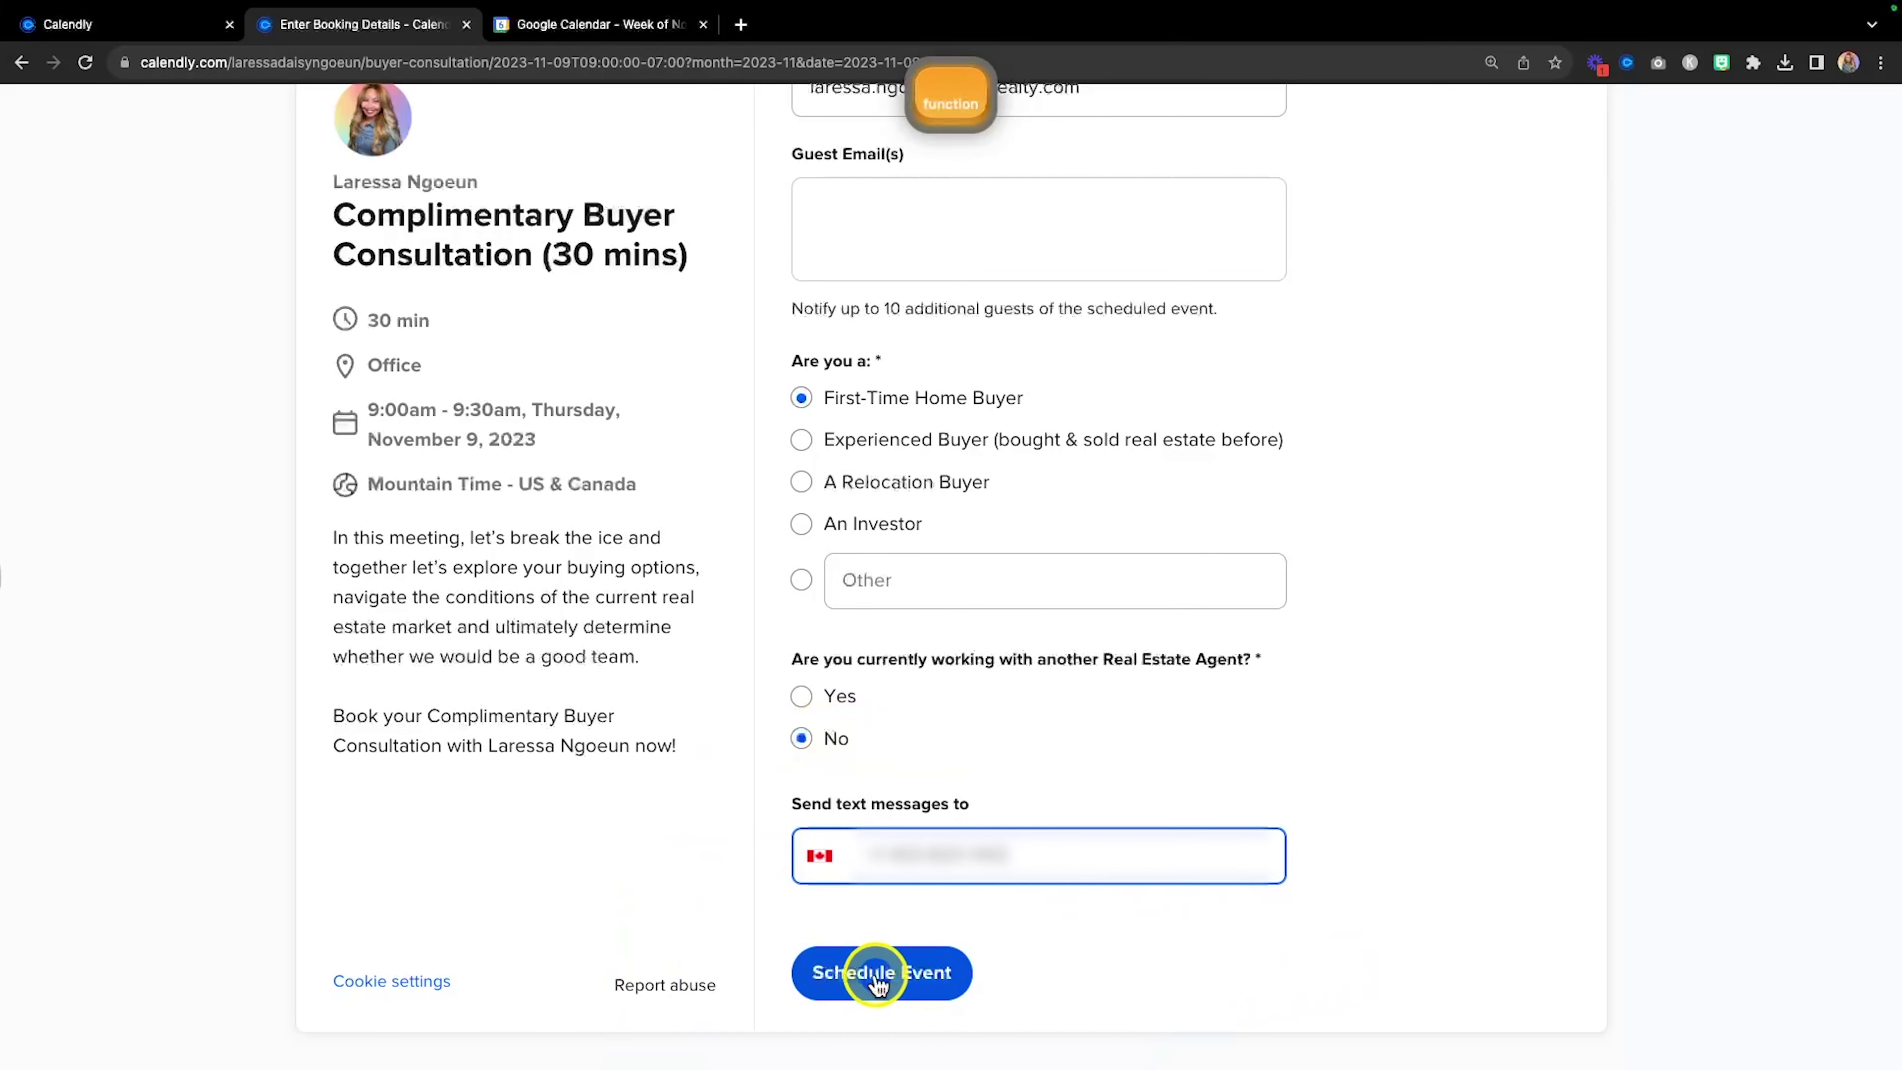
{"action": "left_click", "coordinate": [881, 982]}
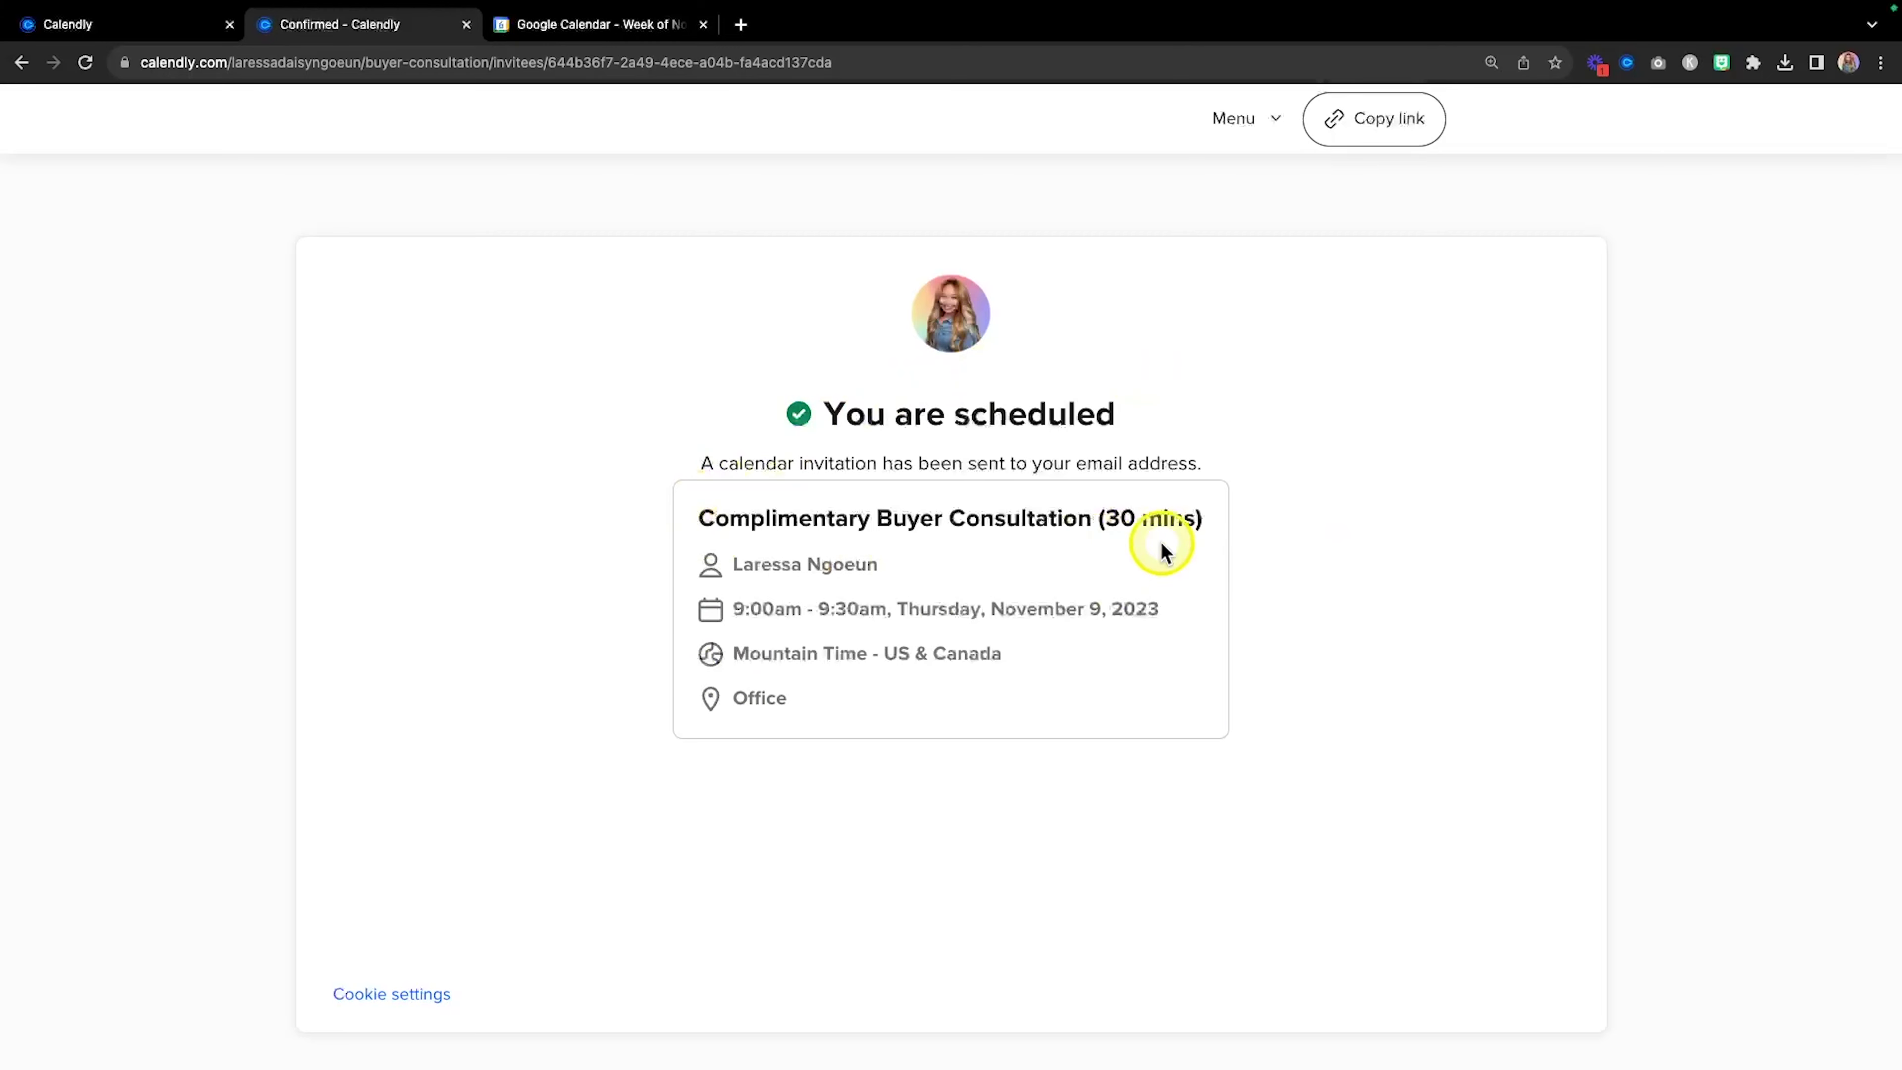
Review the 'You are scheduled' page, then switch to the Calendly confirmation email in Gmail.
{"action": "key", "text": "fn"}
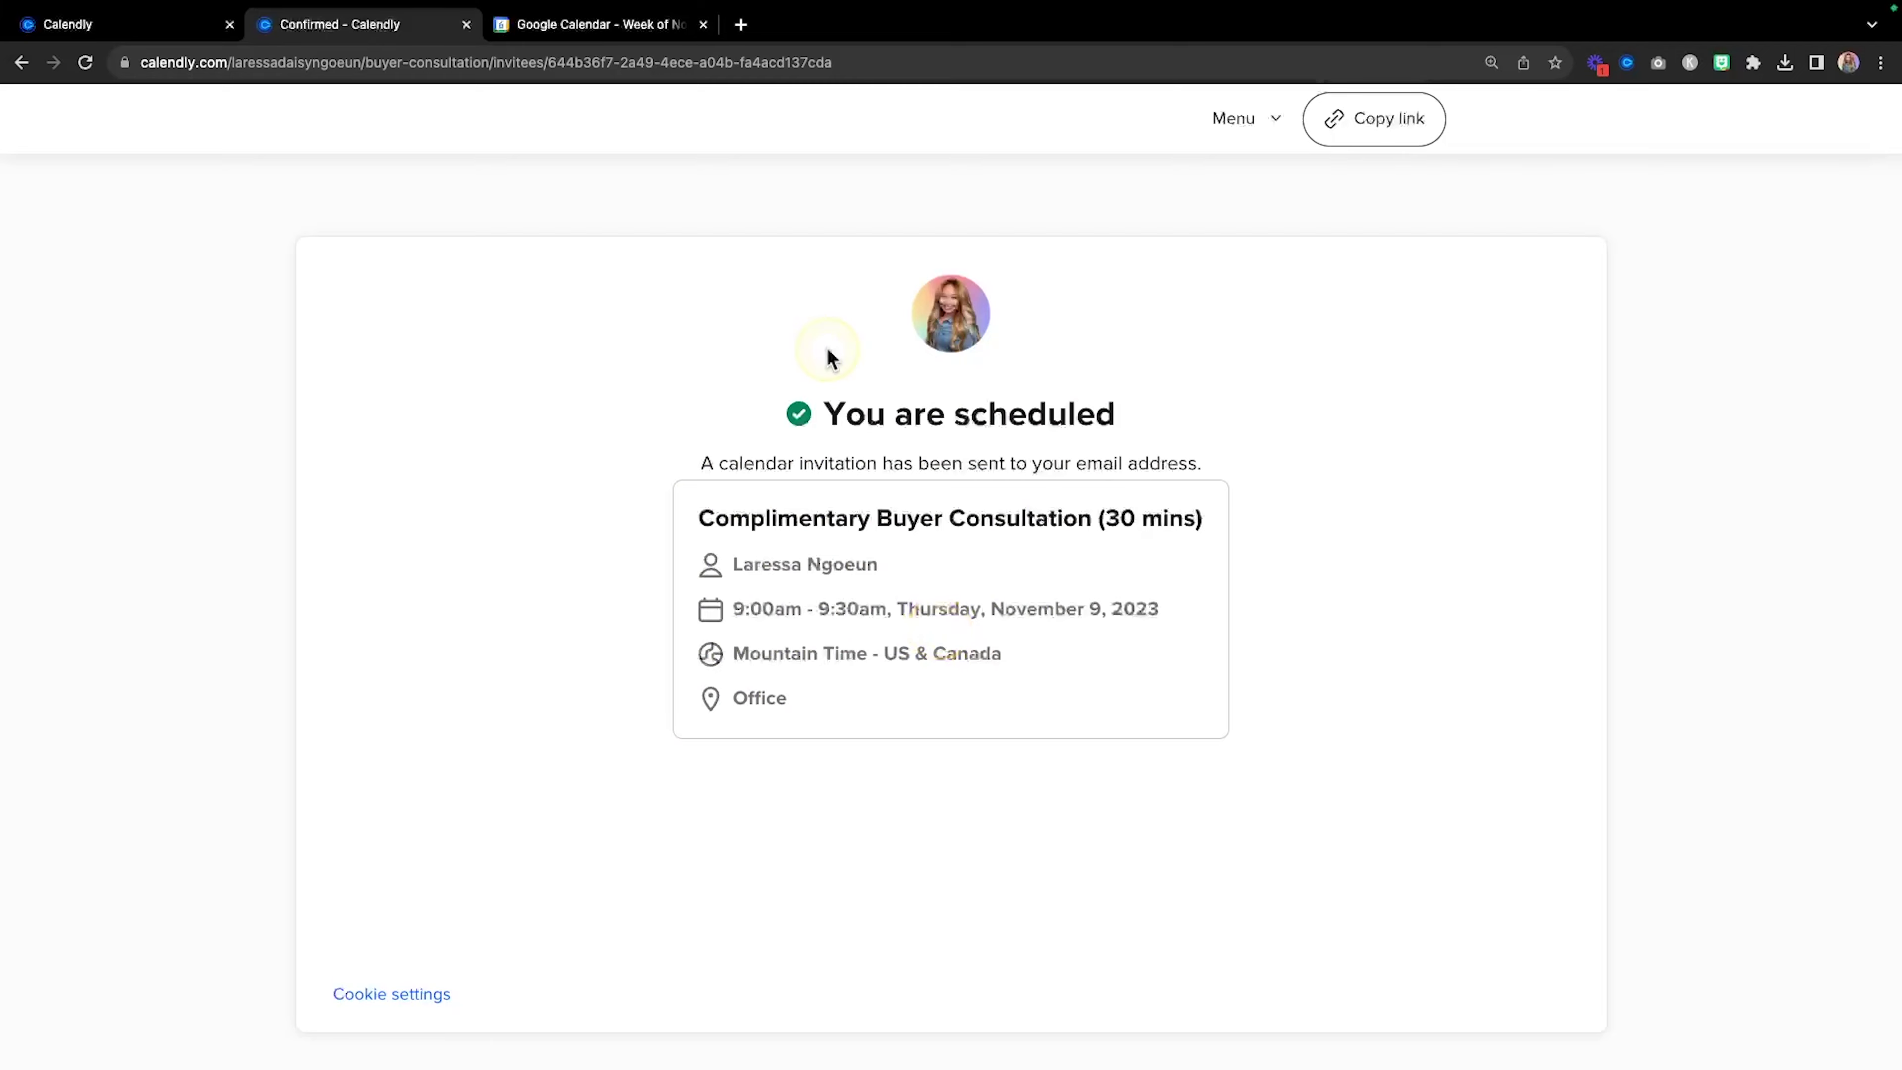
{"action": "key", "text": "ctrl+Right"}
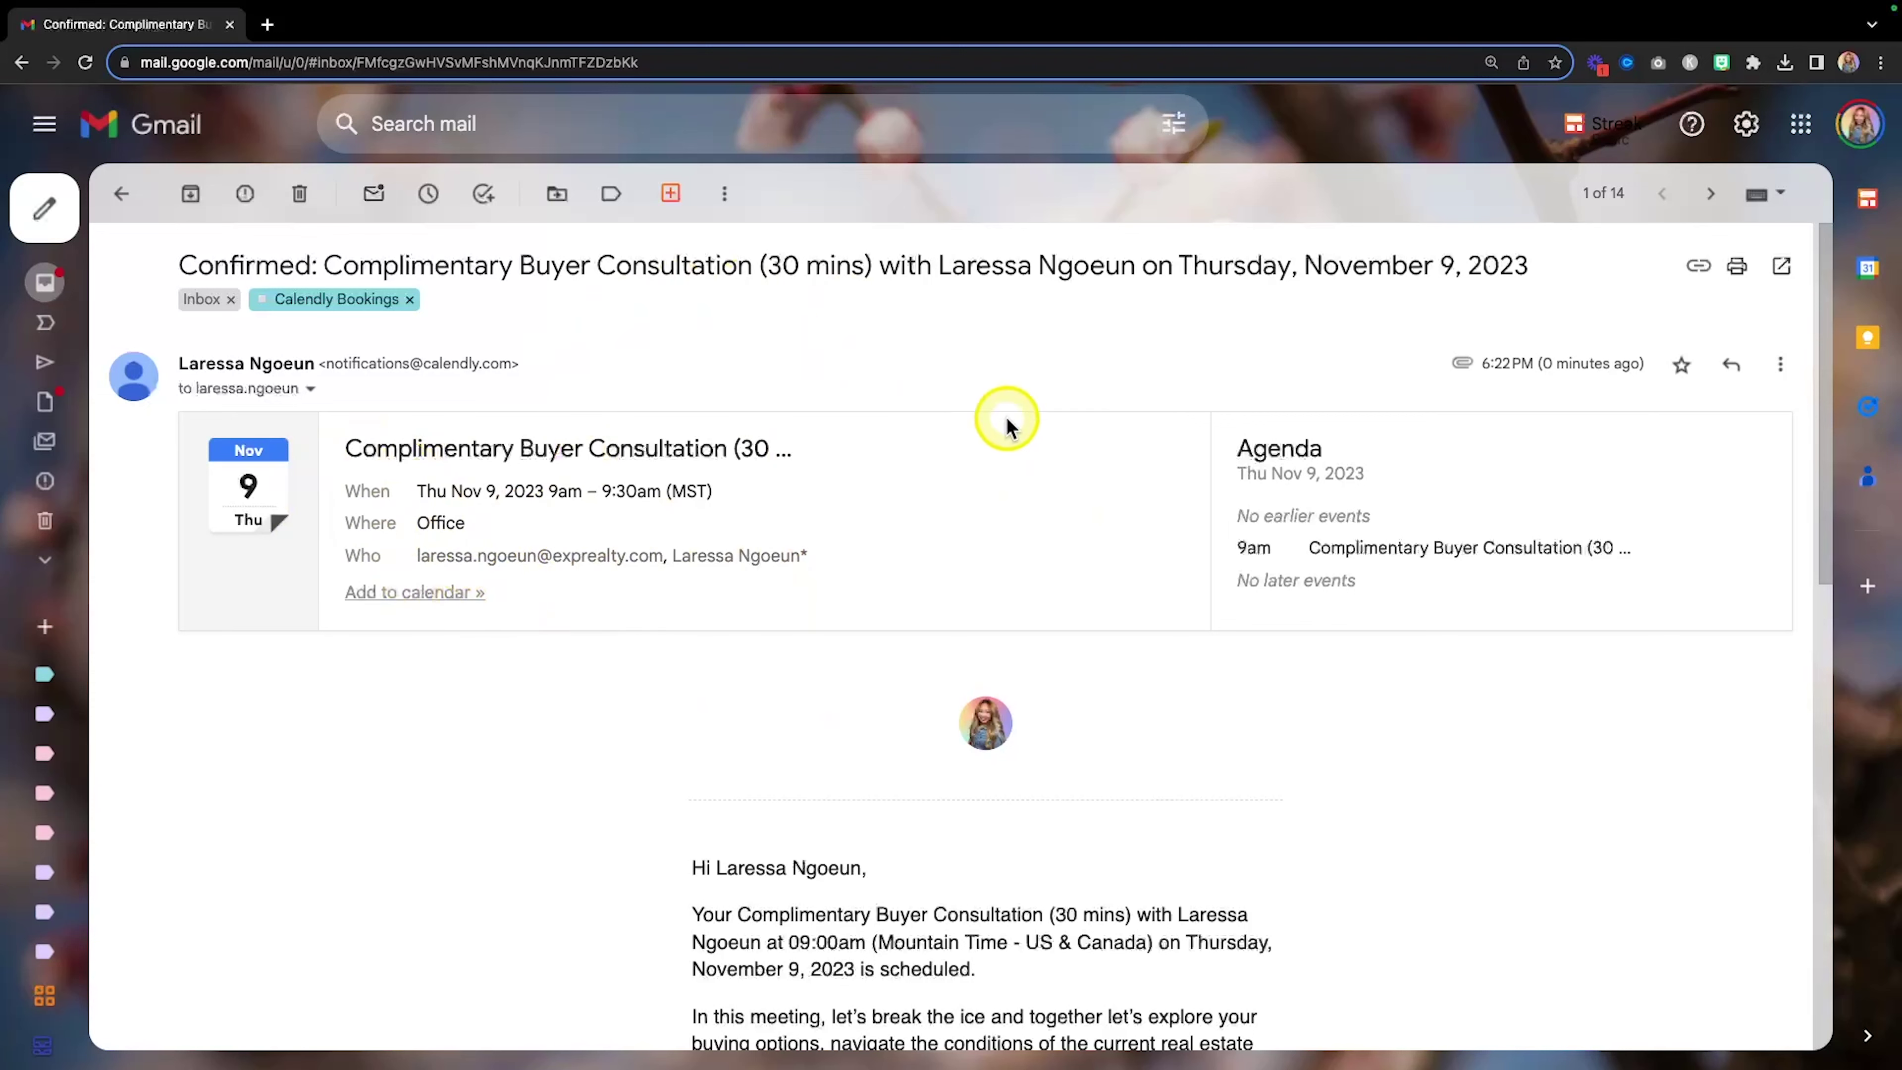
Scroll the email to verify the booking answers, Add to Calendar button and invite.ics, then switch back.
{"action": "scroll", "coordinate": [688, 565], "scroll_direction": "down", "scroll_amount": 6}
{"action": "scroll", "coordinate": [688, 571], "scroll_direction": "down", "scroll_amount": 2}
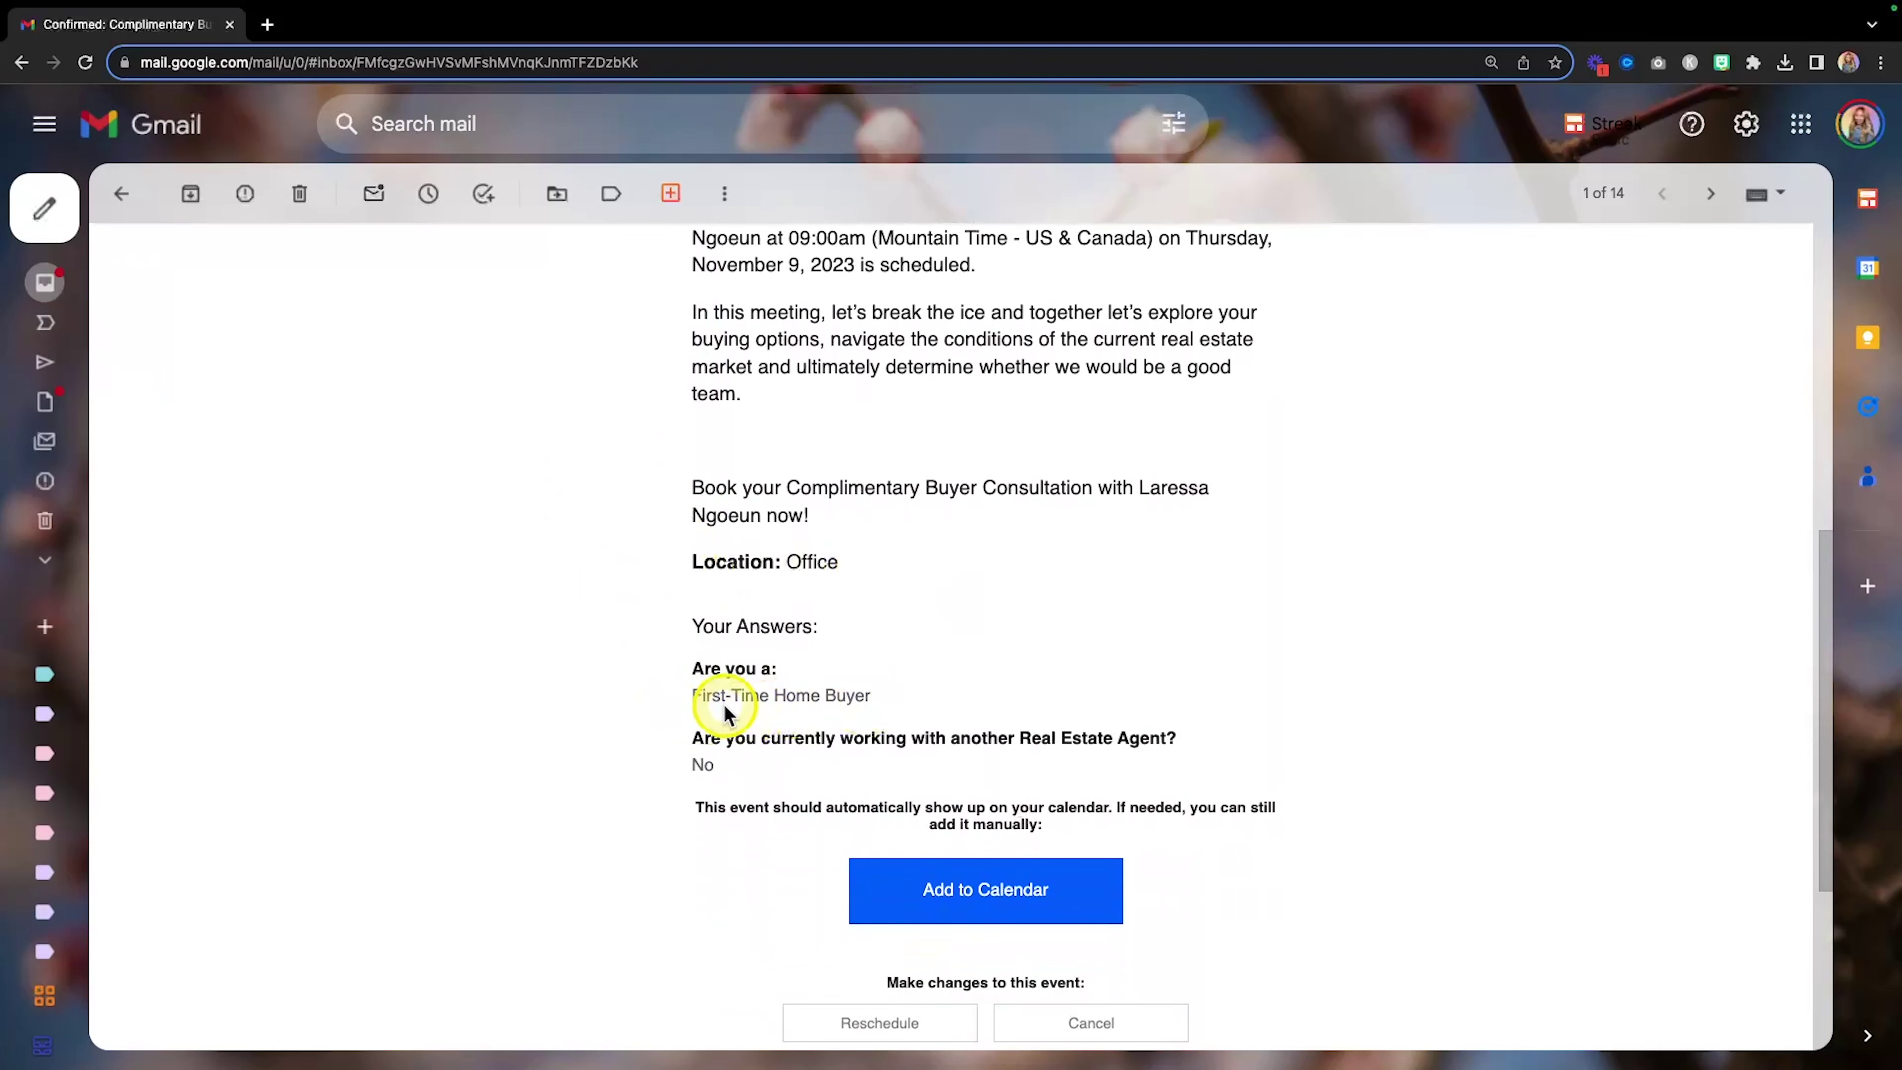
{"action": "key", "text": "fn"}
{"action": "scroll", "coordinate": [1076, 787], "scroll_direction": "down", "scroll_amount": 3}
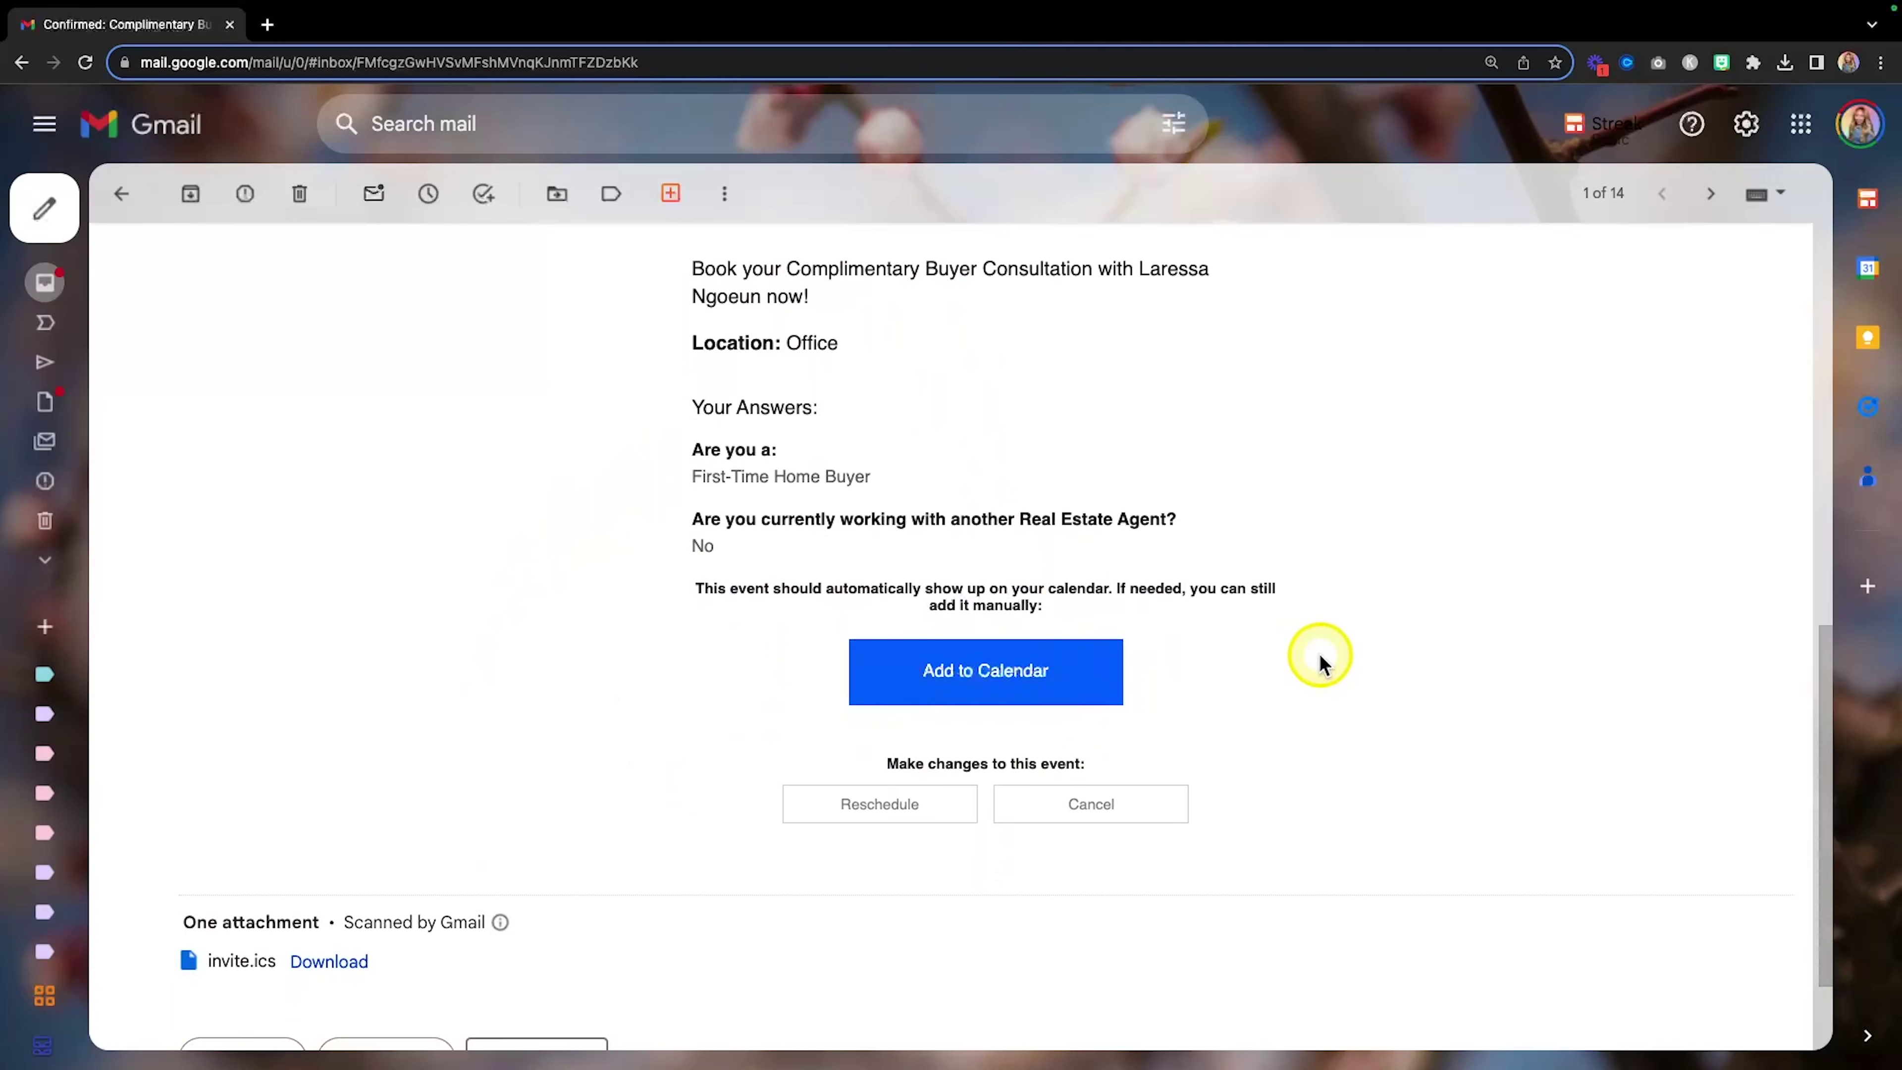
{"action": "scroll", "coordinate": [1319, 663], "scroll_direction": "up", "scroll_amount": 10}
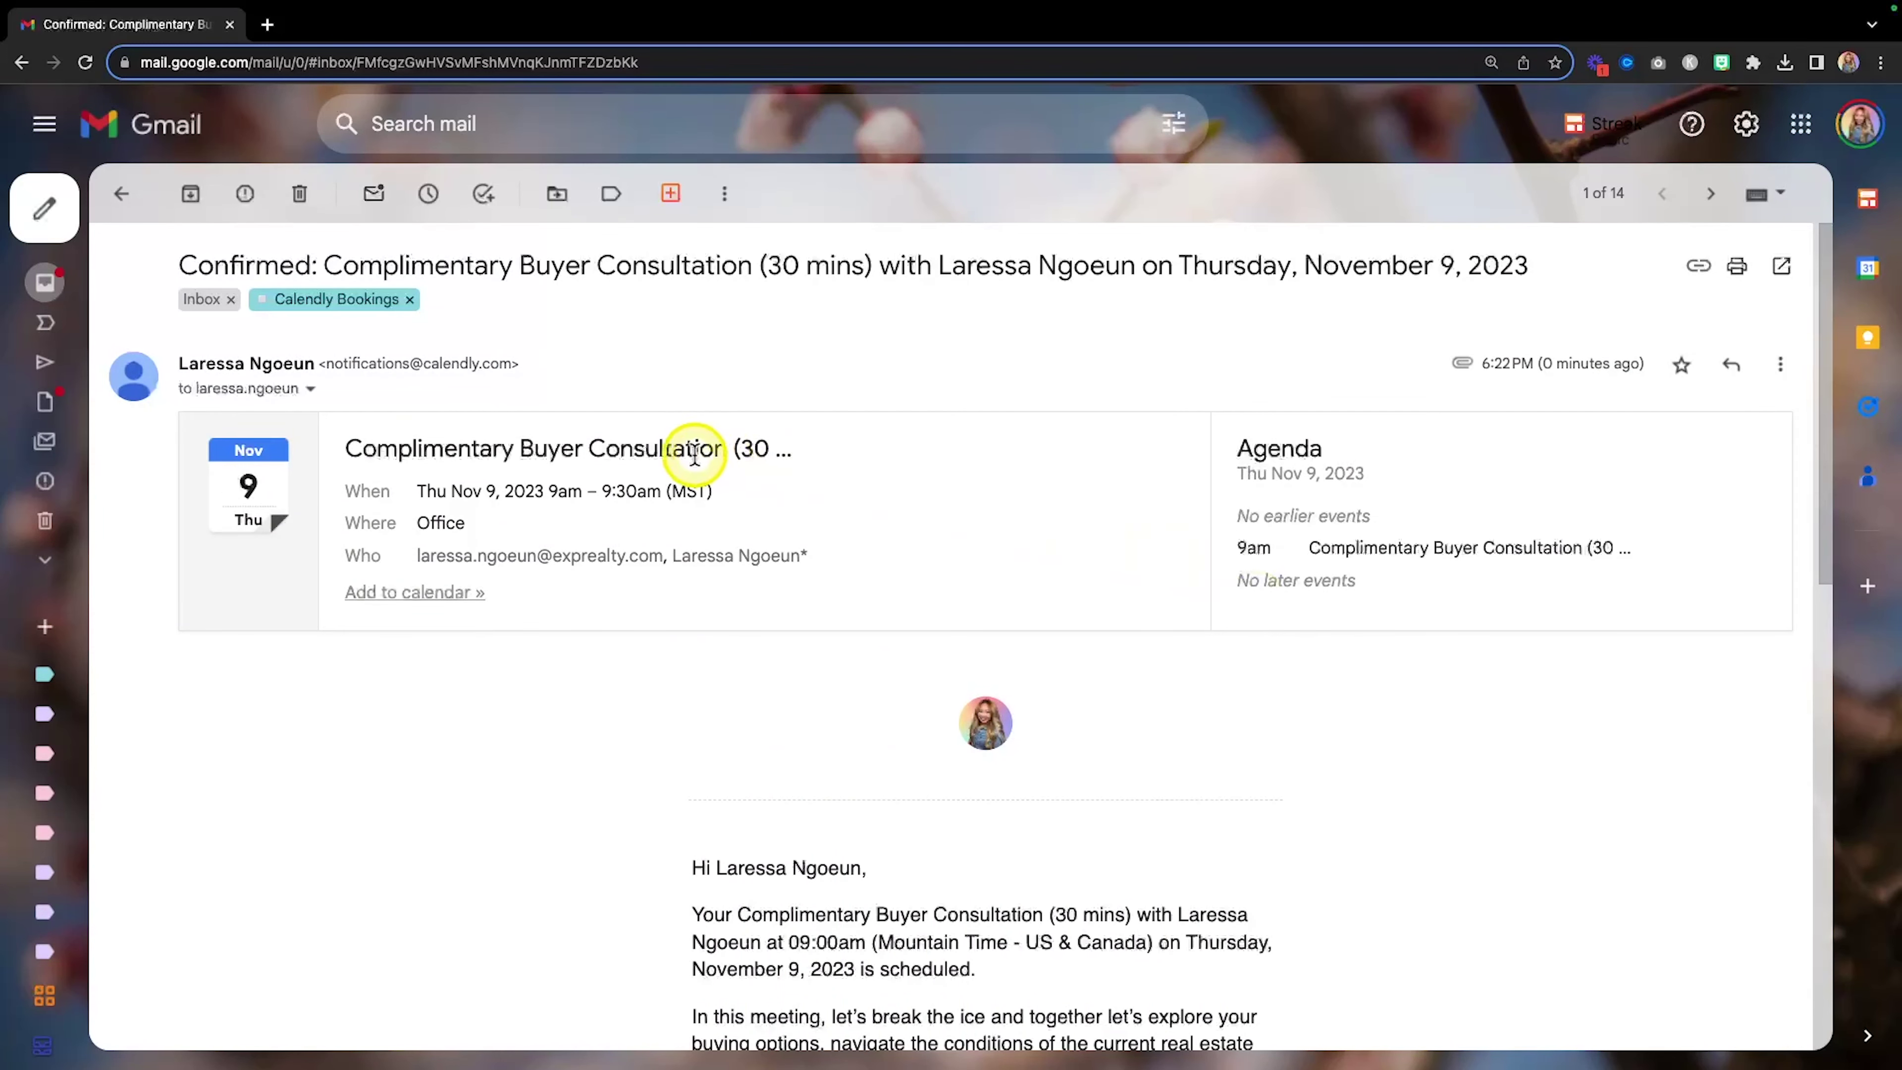
{"action": "key", "text": "ctrl+Left"}
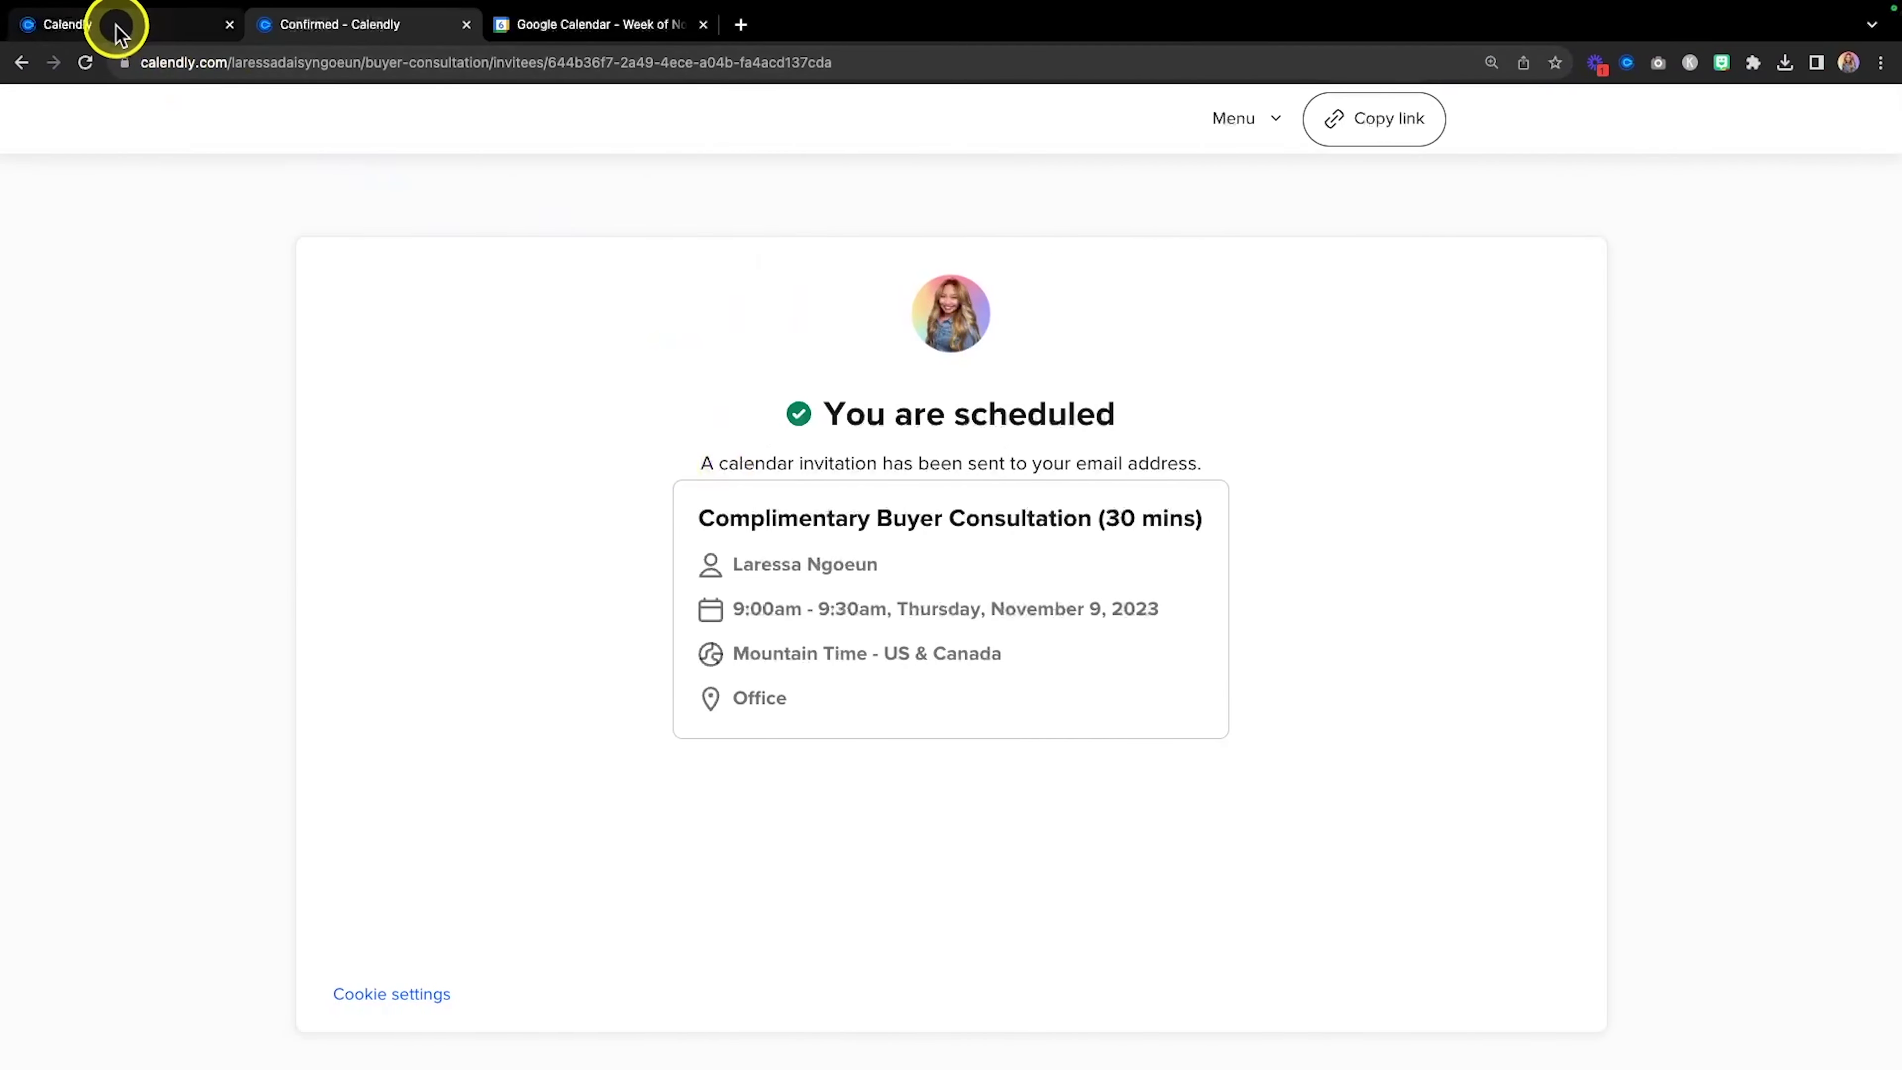
Review the Complimentary Buyer Consultation's communication settings in Calendly and save them.
{"action": "left_click", "coordinate": [118, 39]}
{"action": "left_click", "coordinate": [624, 594]}
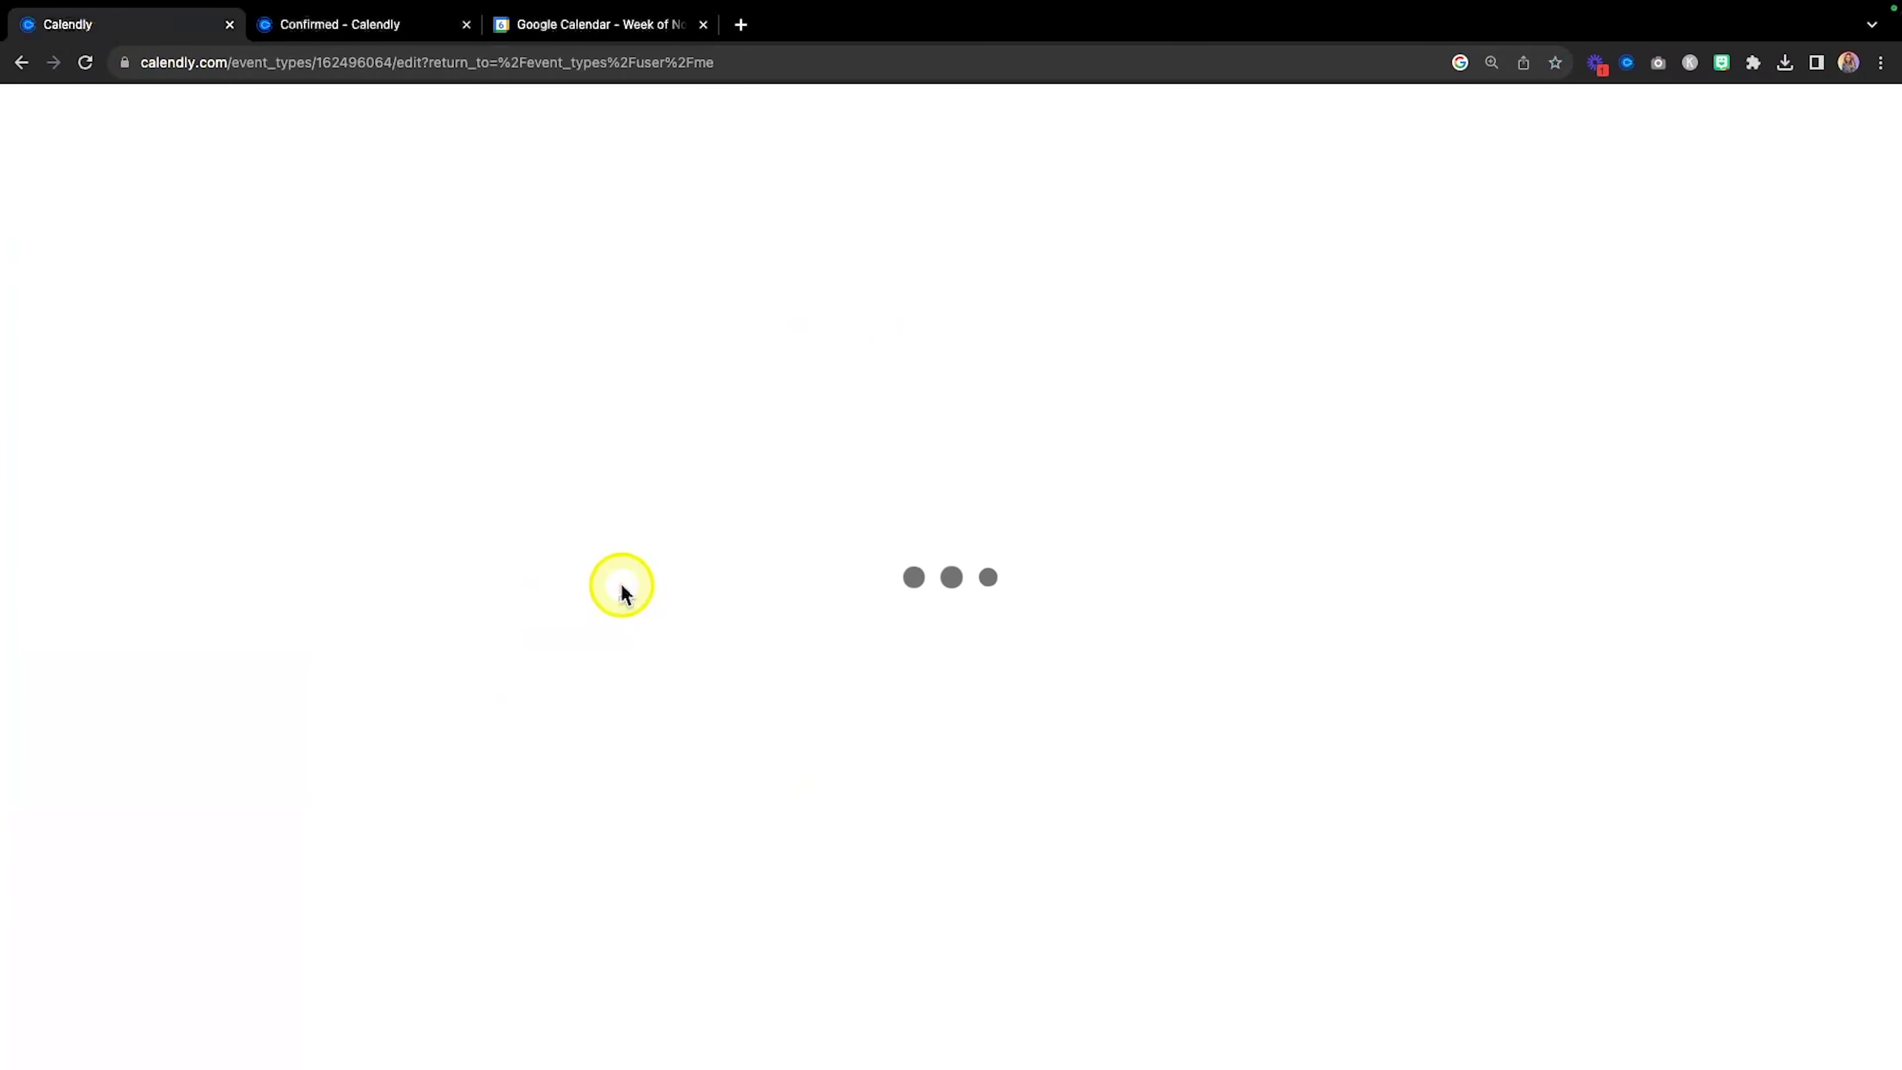
{"action": "scroll", "coordinate": [255, 750], "scroll_direction": "down", "scroll_amount": 2}
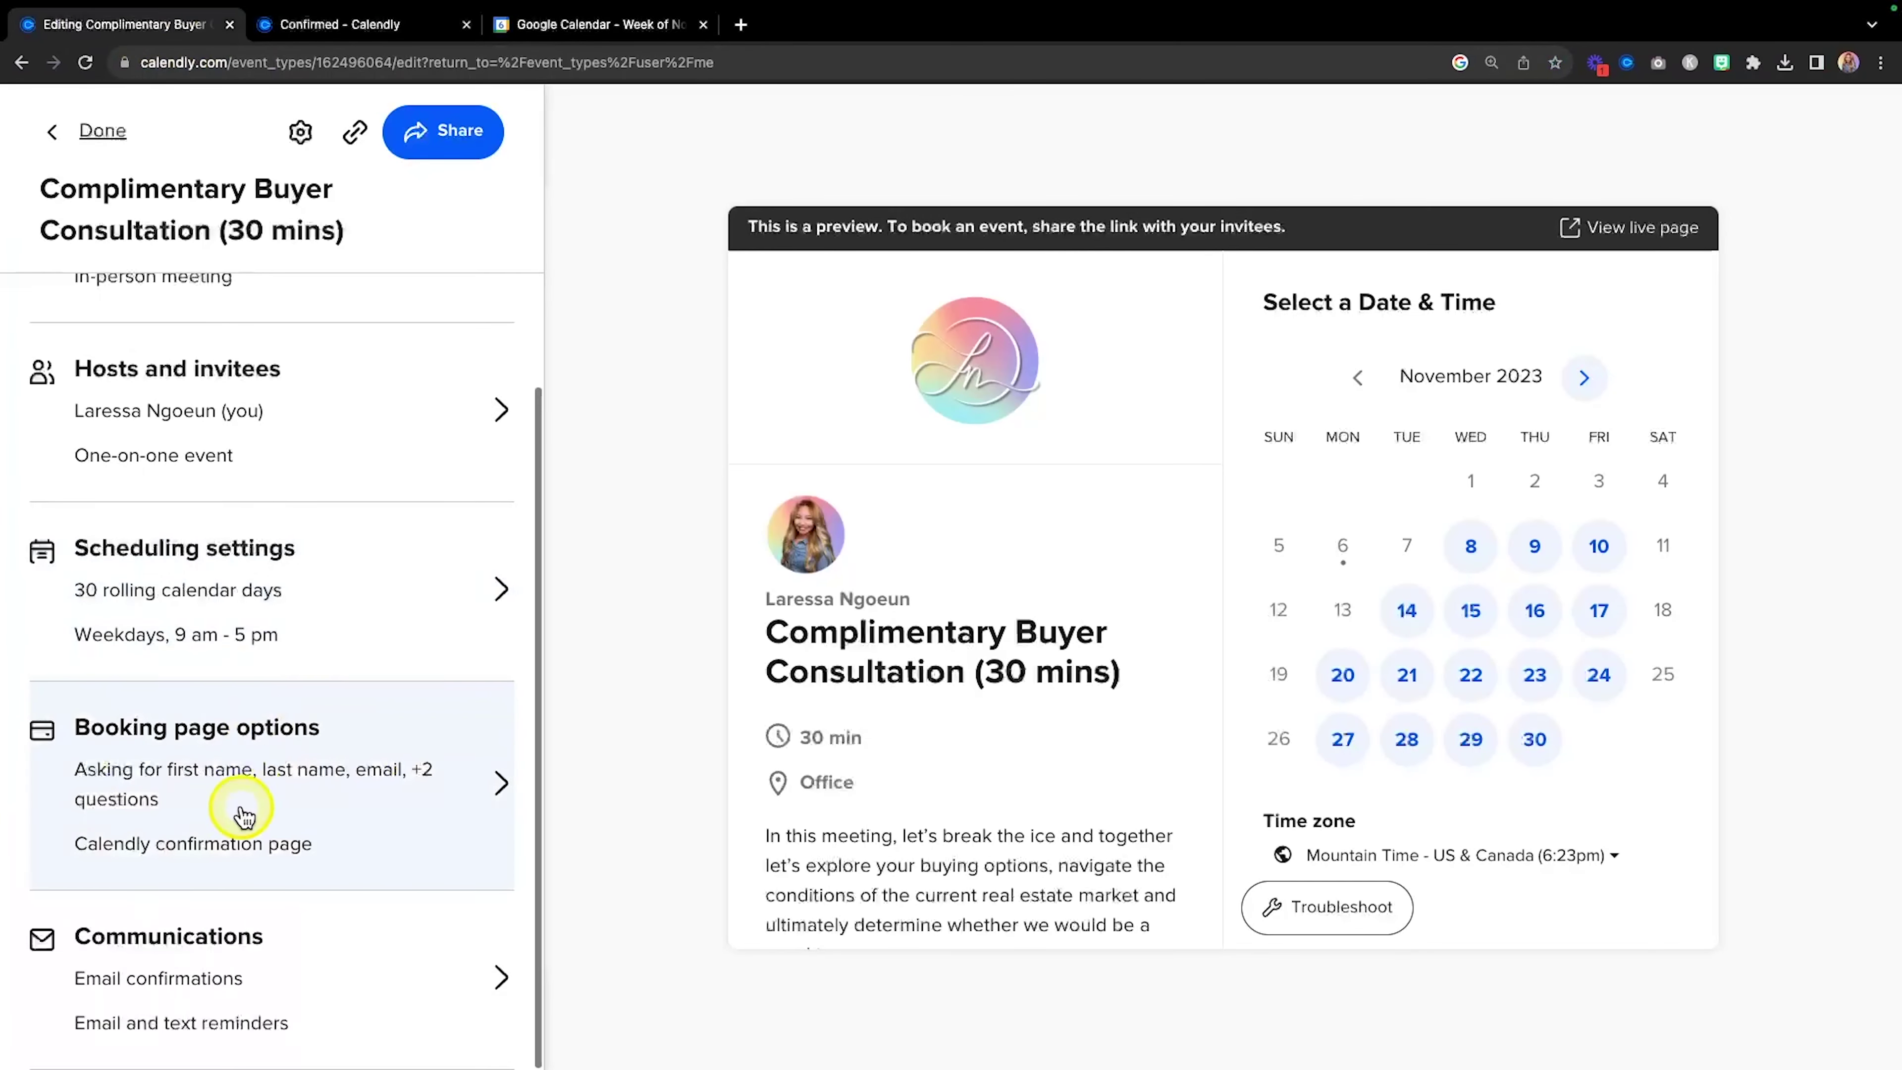
{"action": "left_click", "coordinate": [289, 977]}
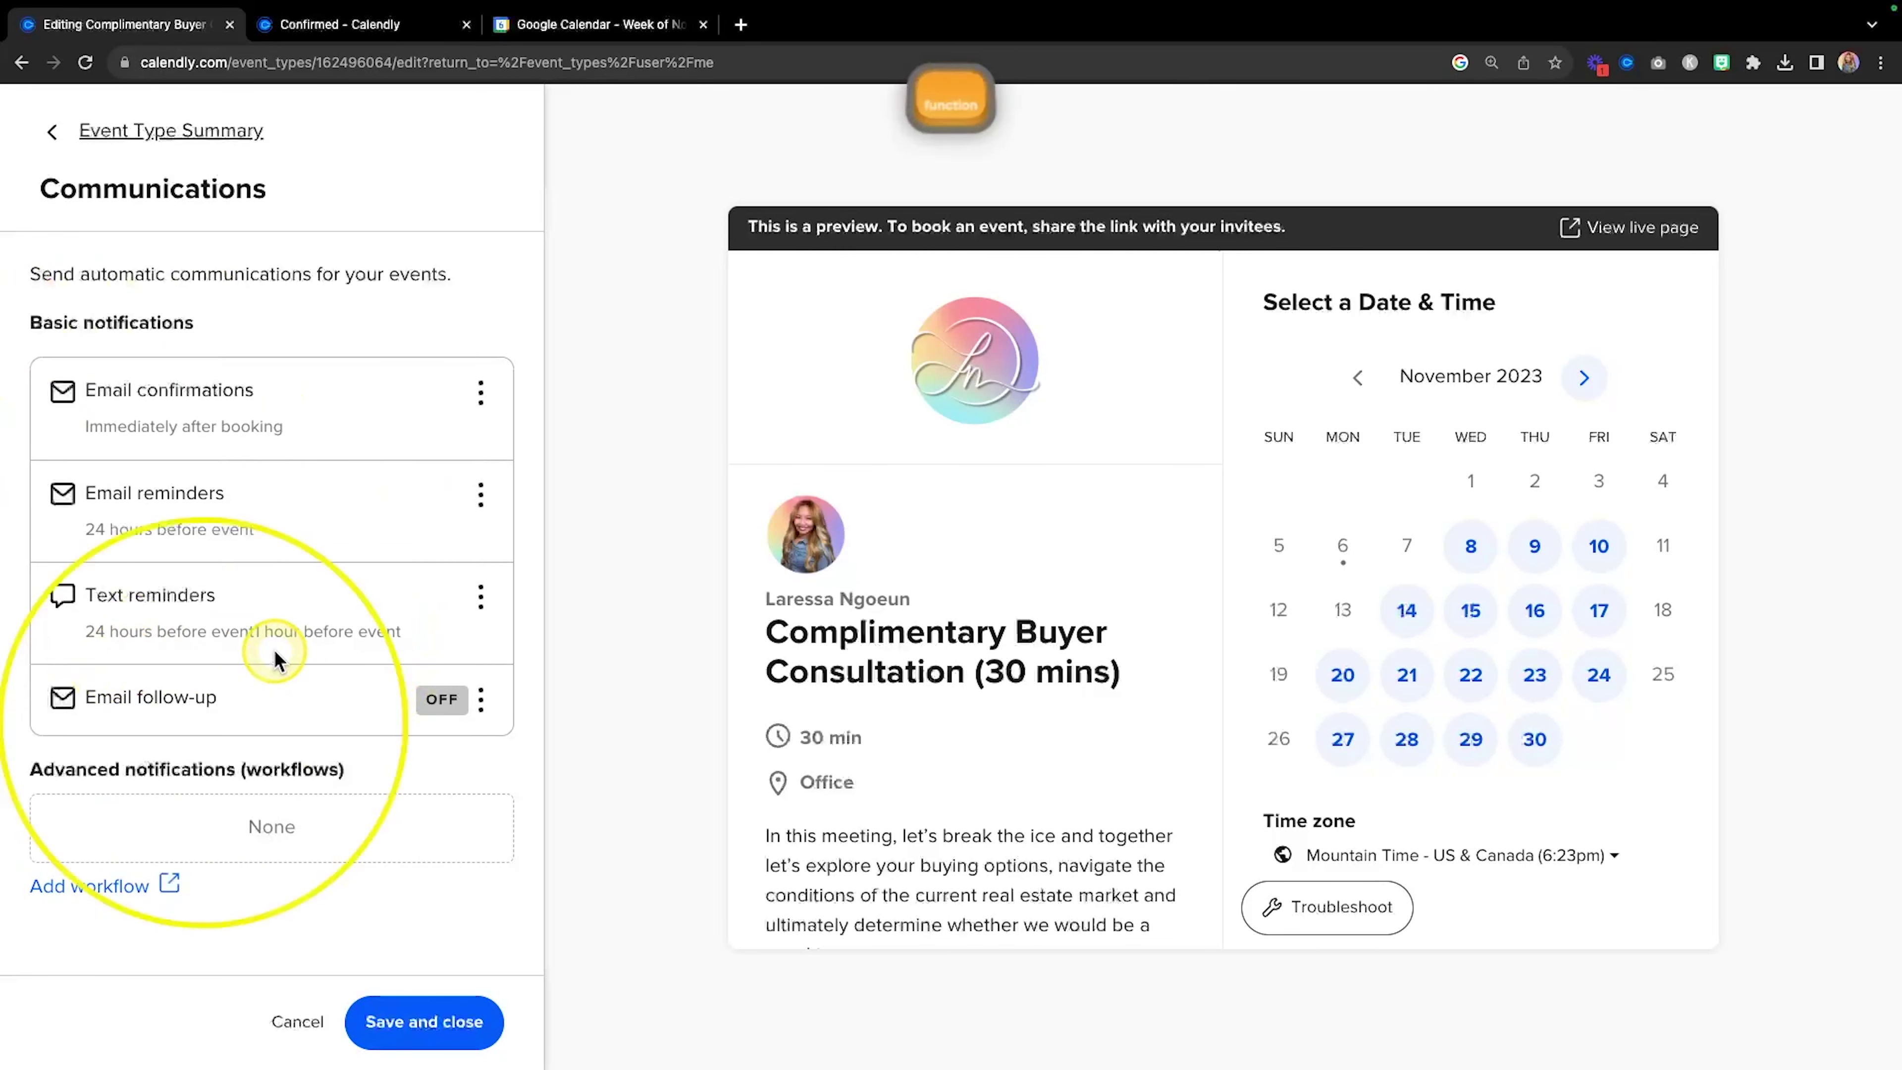
{"action": "left_click", "coordinate": [424, 1021]}
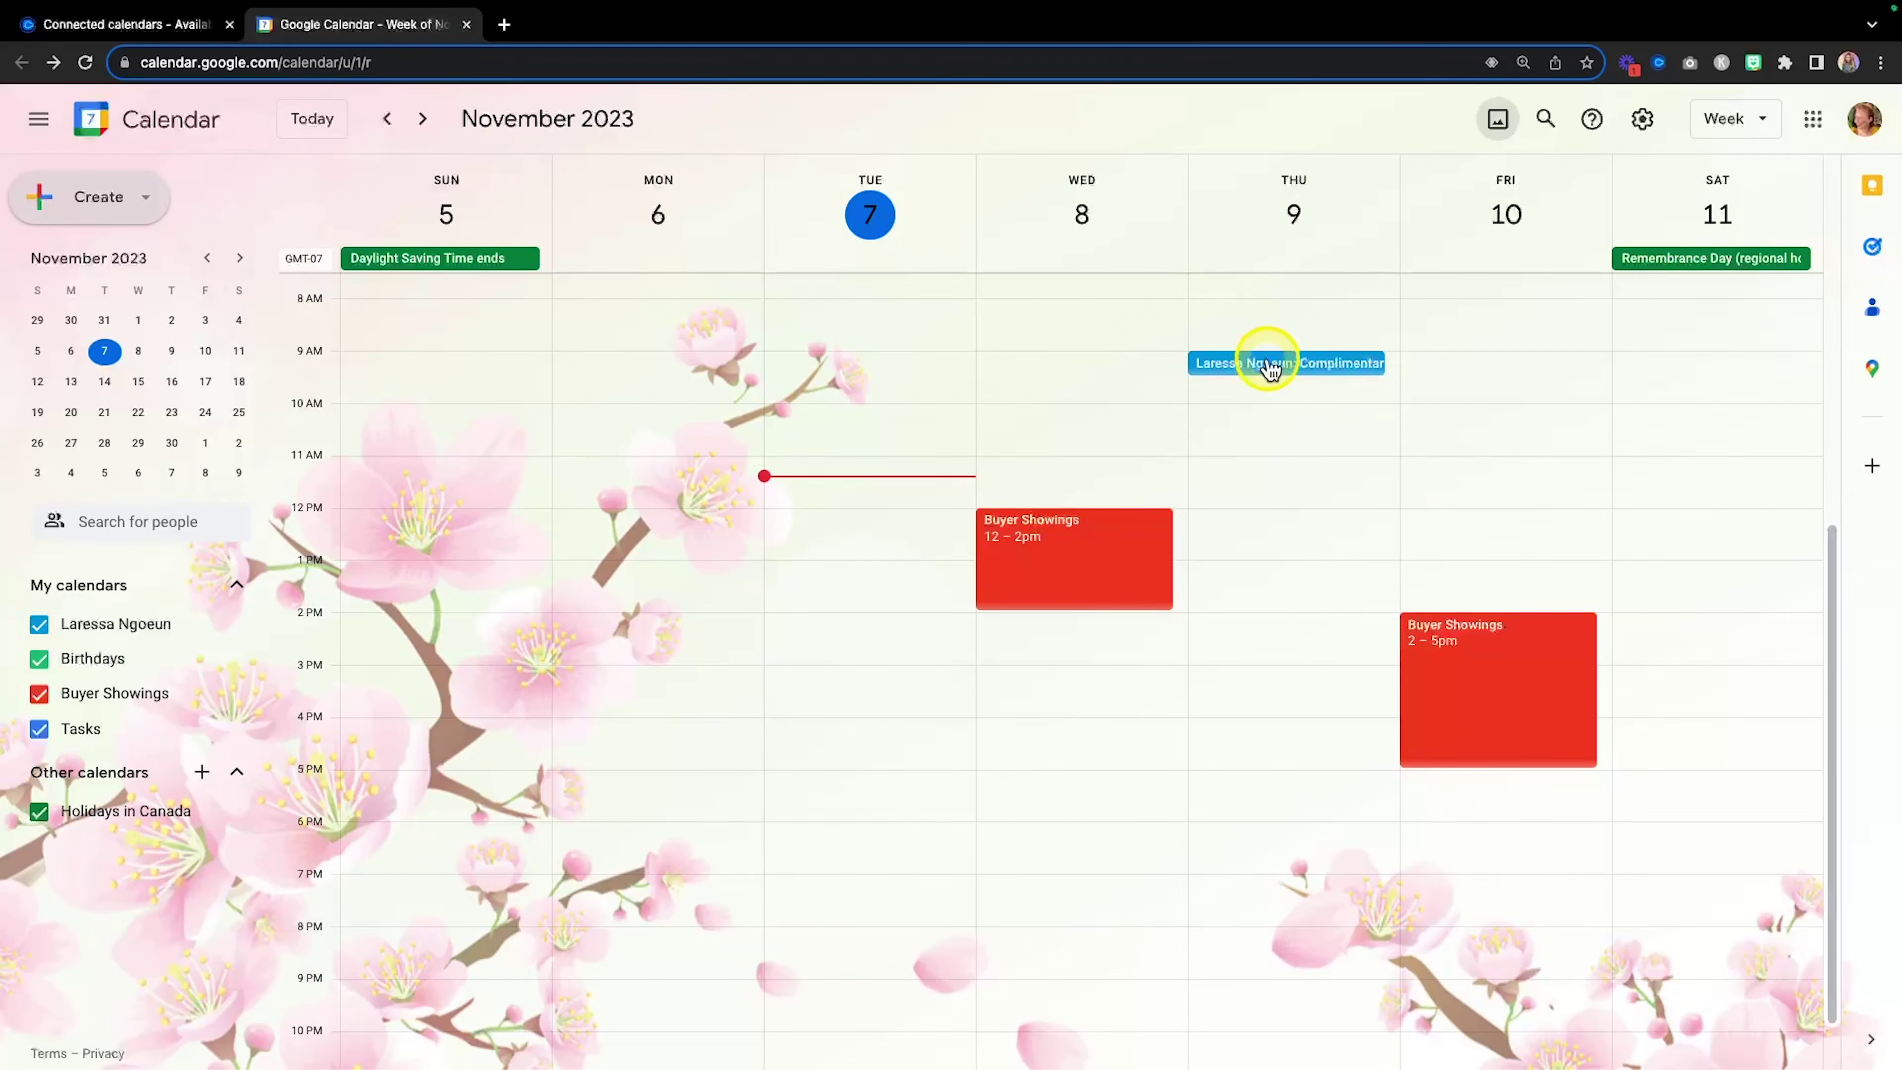
Check the Thursday 9 AM consultation's location, booking answers, reschedule link and 30-minute reminder.
{"action": "key", "text": "fn"}
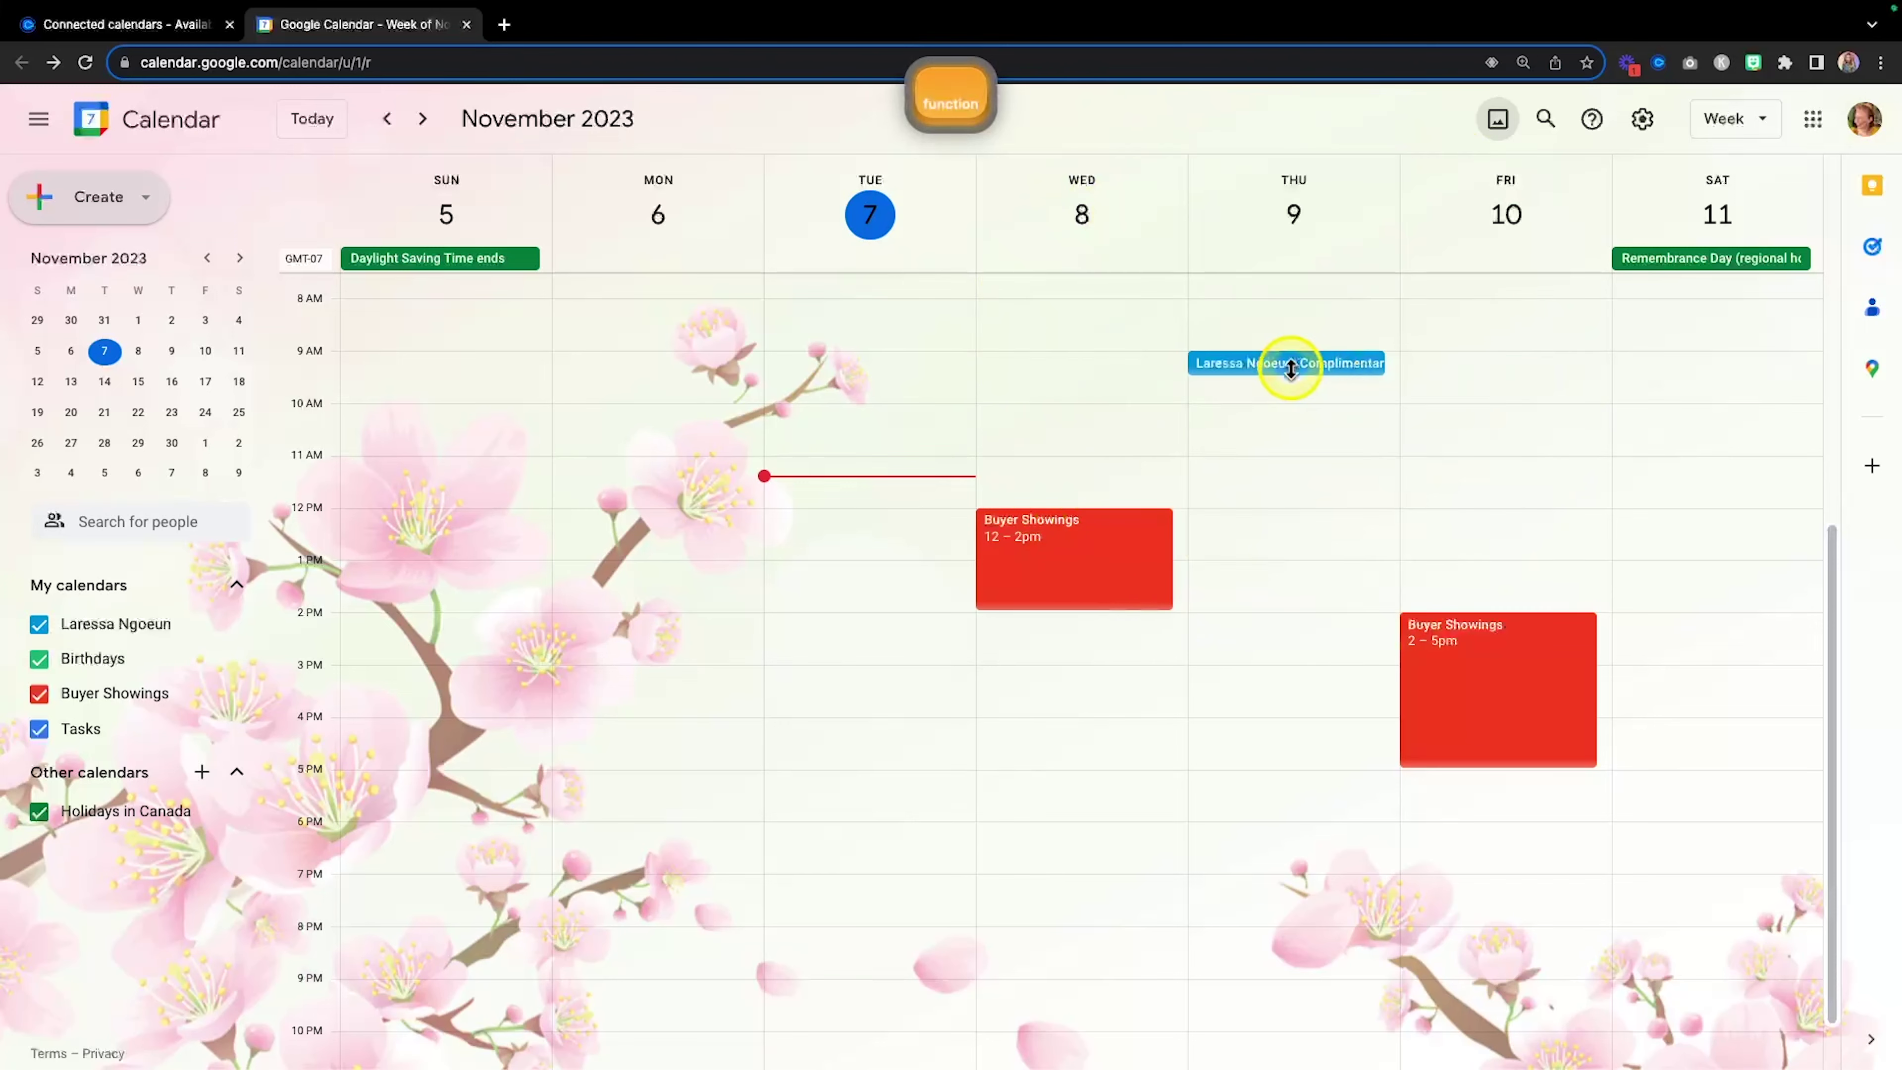
{"action": "left_click", "coordinate": [1303, 367]}
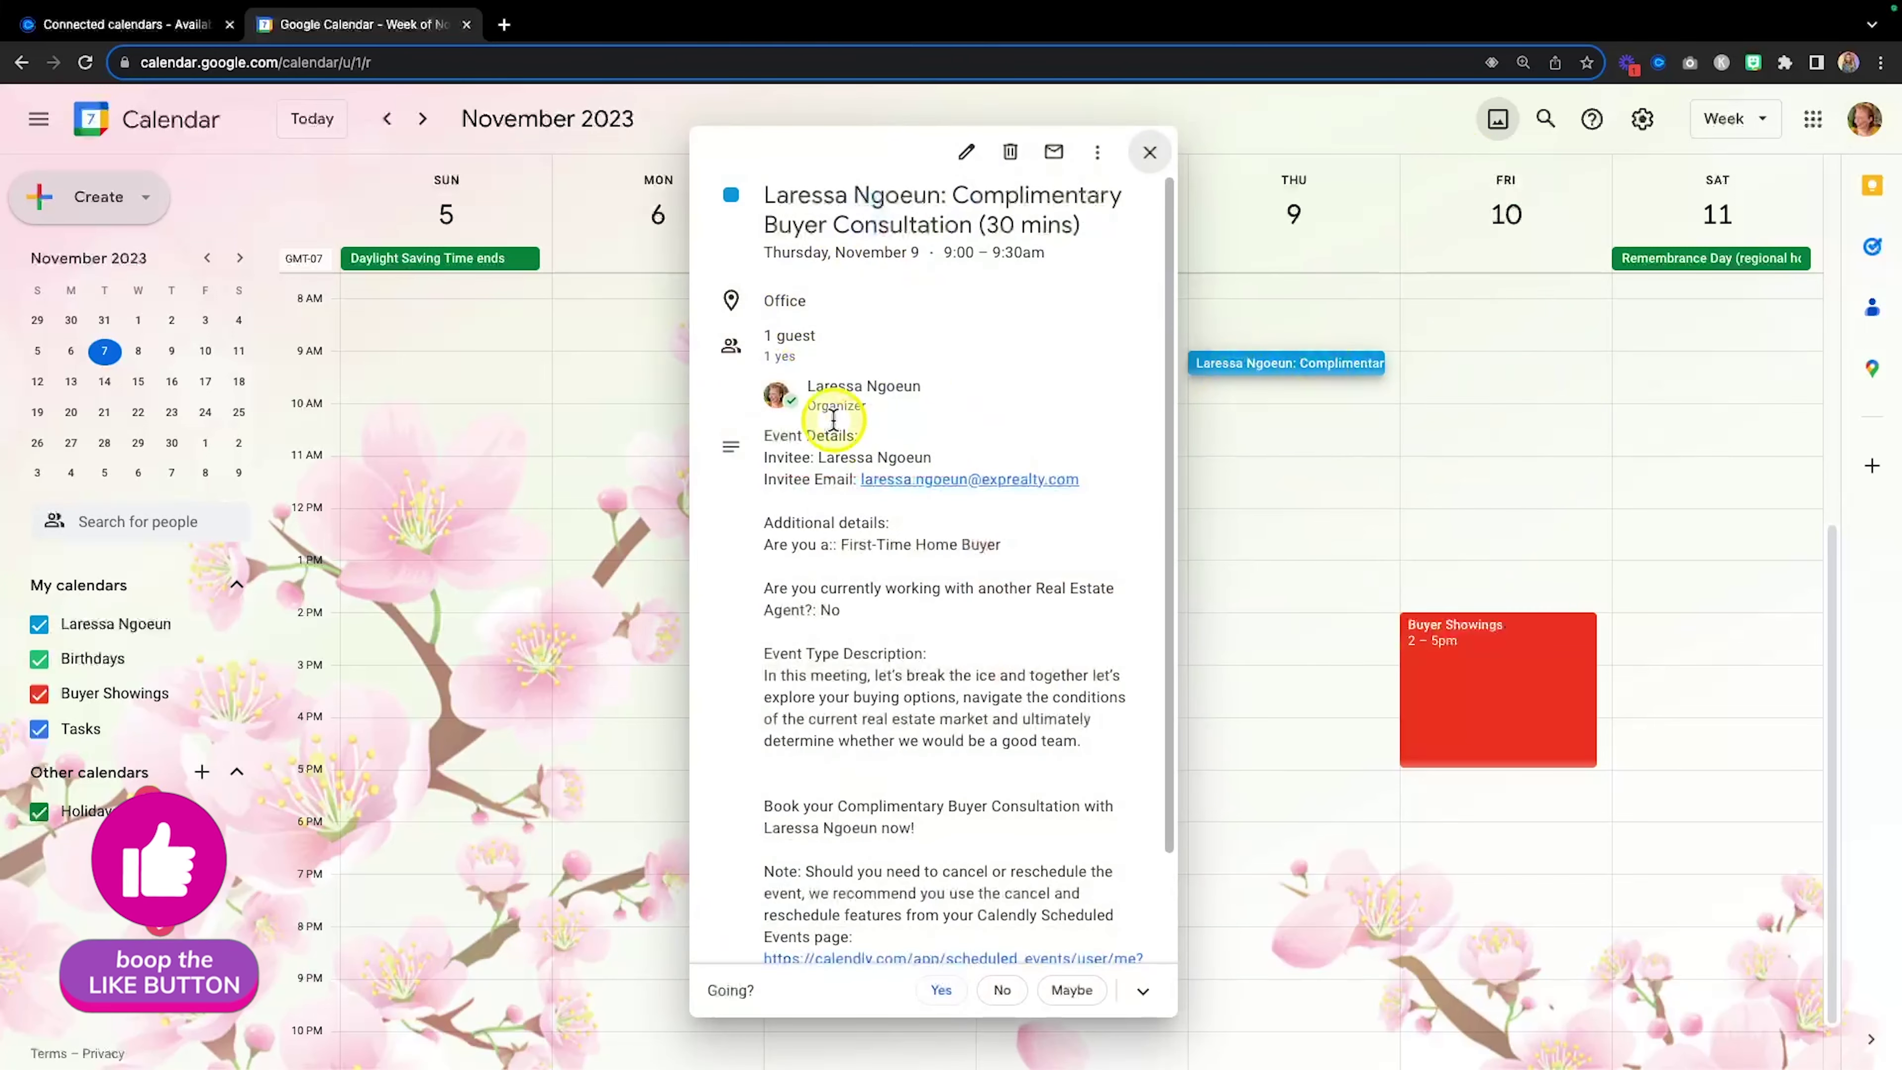
{"action": "key", "text": "fn"}
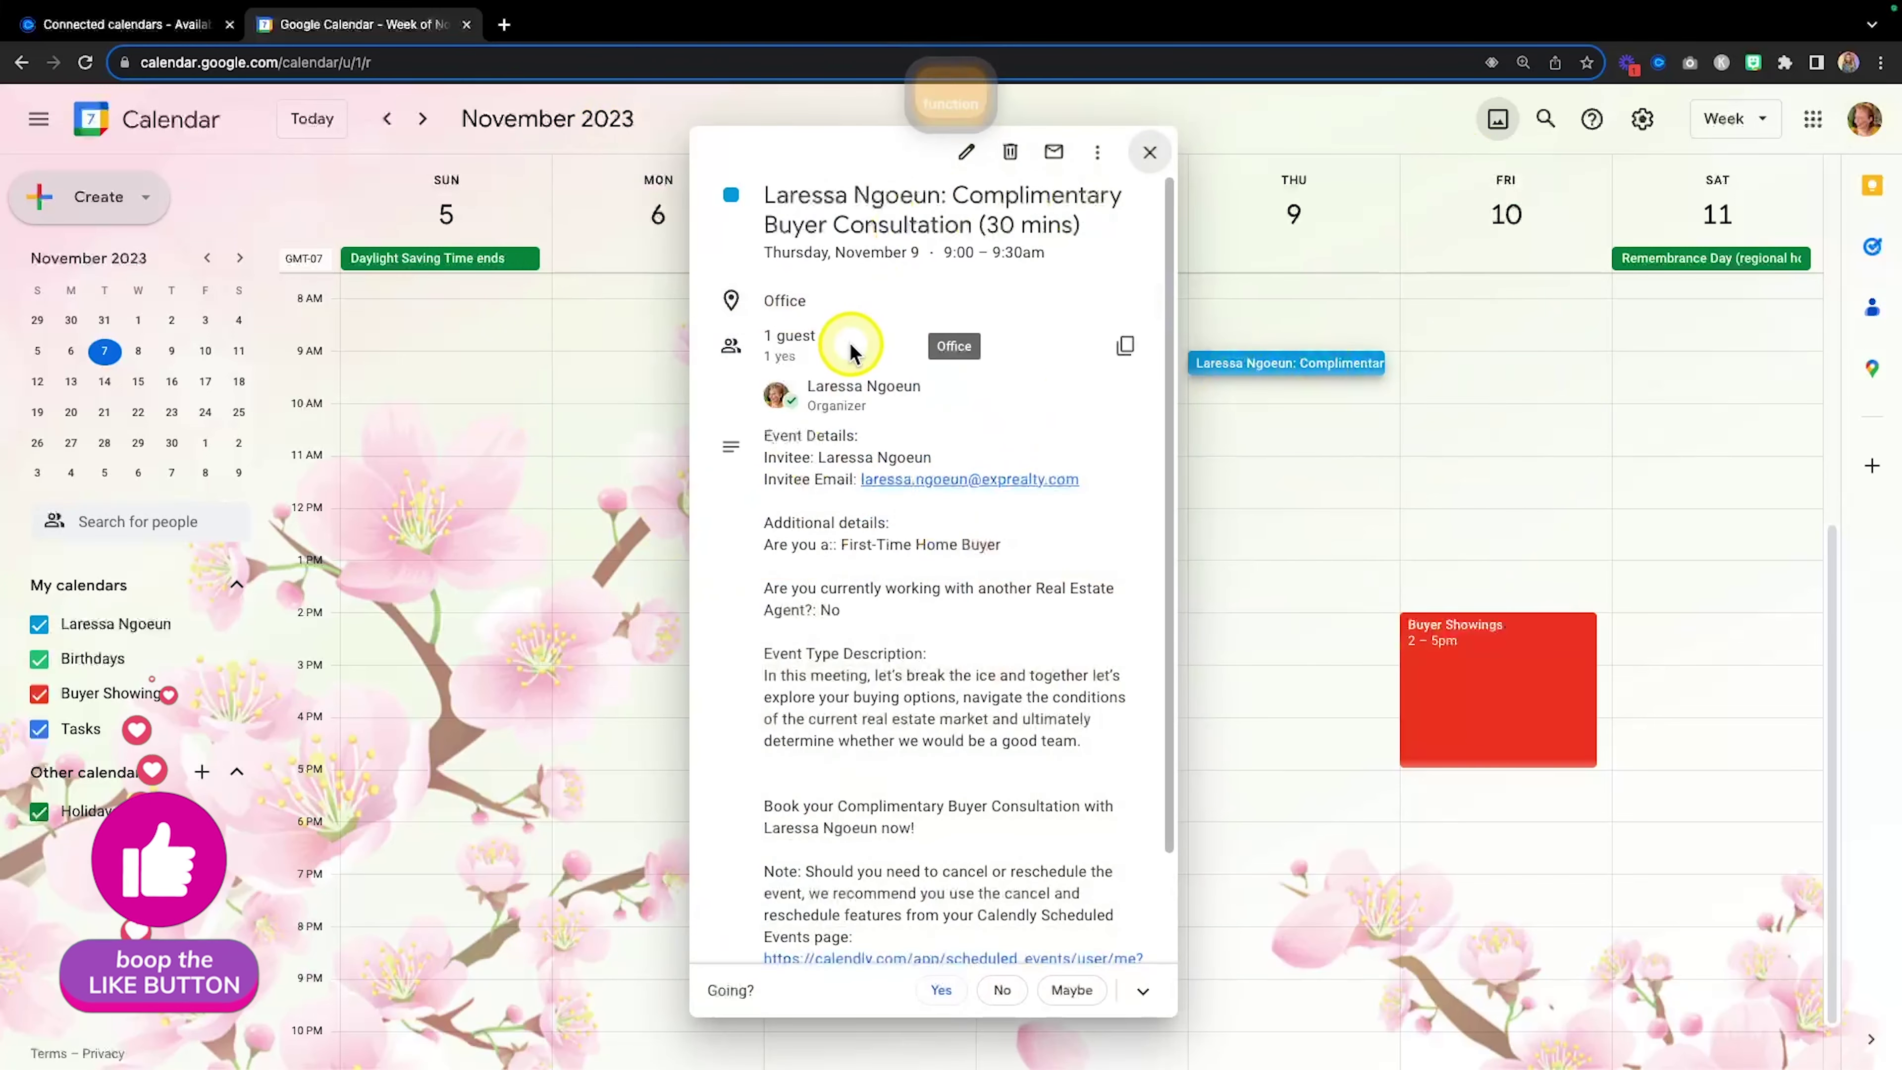
{"action": "scroll", "coordinate": [853, 345], "scroll_direction": "down", "scroll_amount": 1}
{"action": "scroll", "coordinate": [852, 346], "scroll_direction": "down", "scroll_amount": 3}
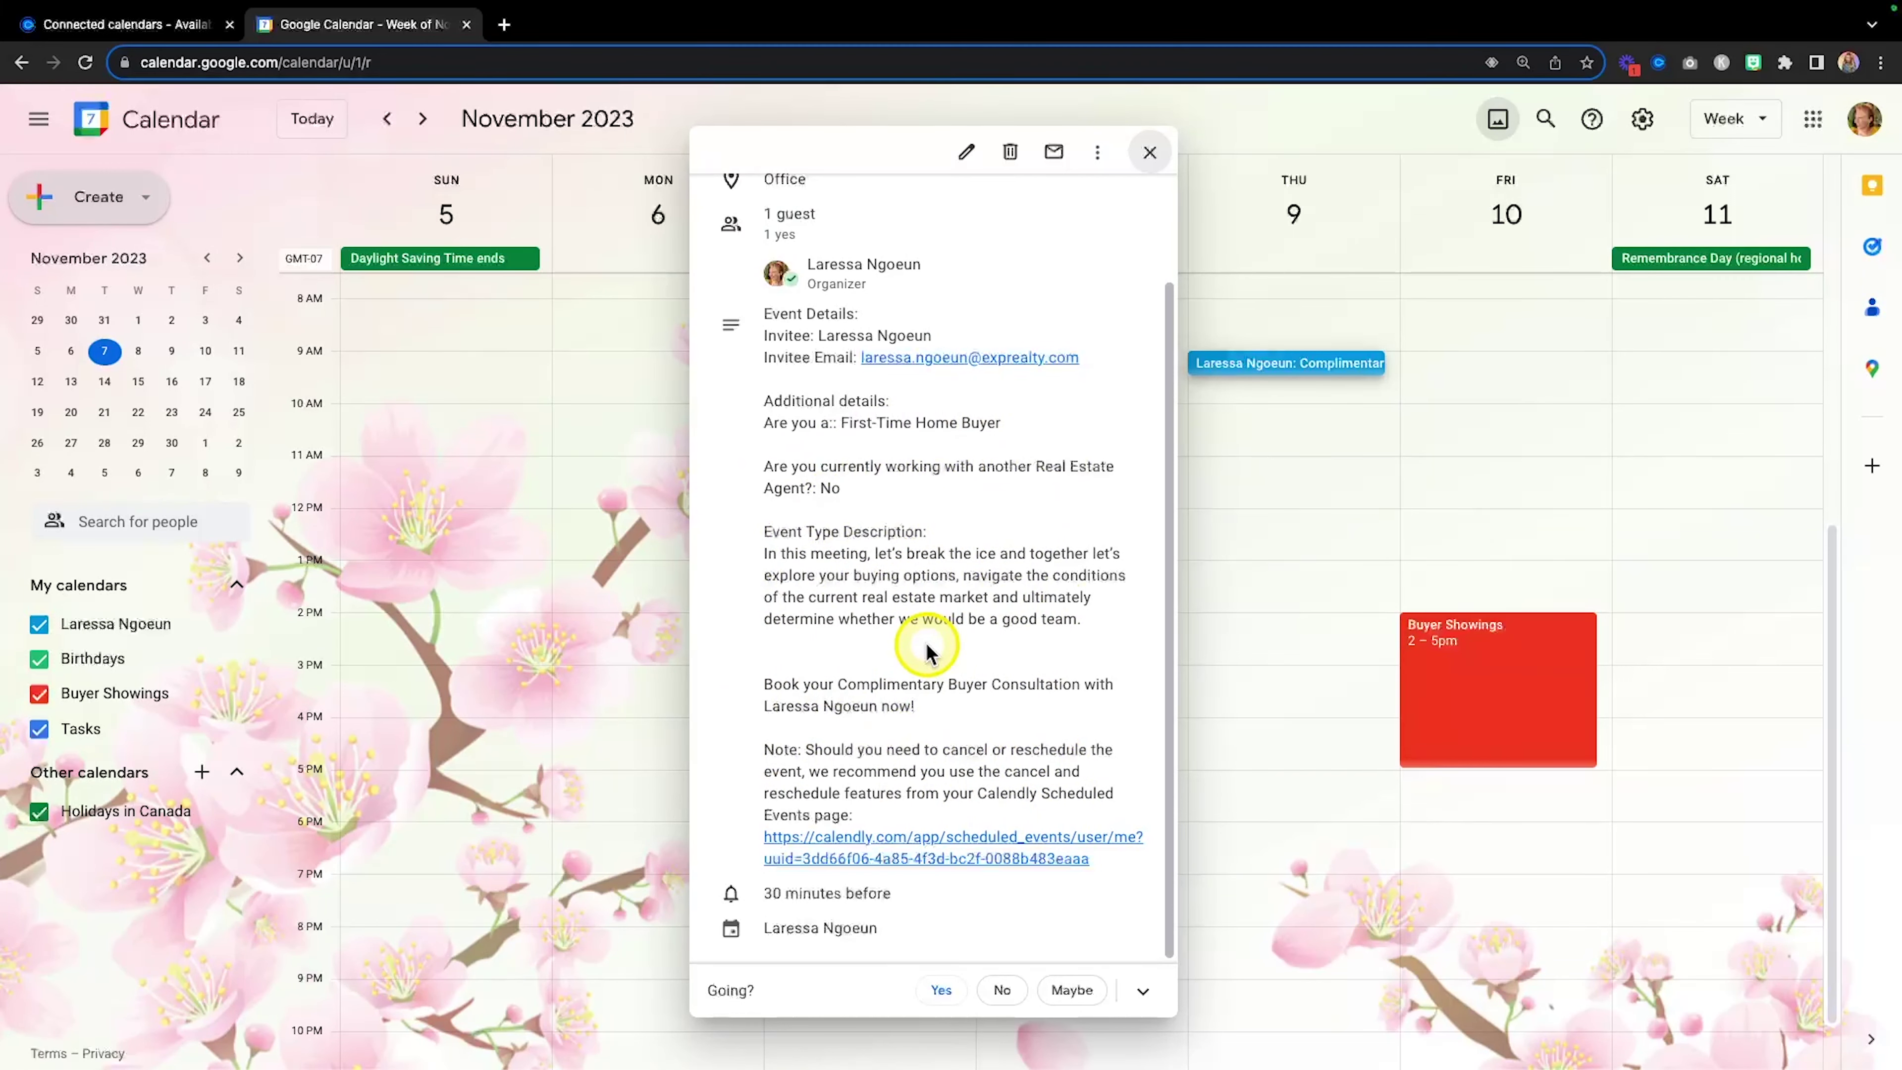
{"action": "scroll", "coordinate": [927, 651], "scroll_direction": "up", "scroll_amount": 2}
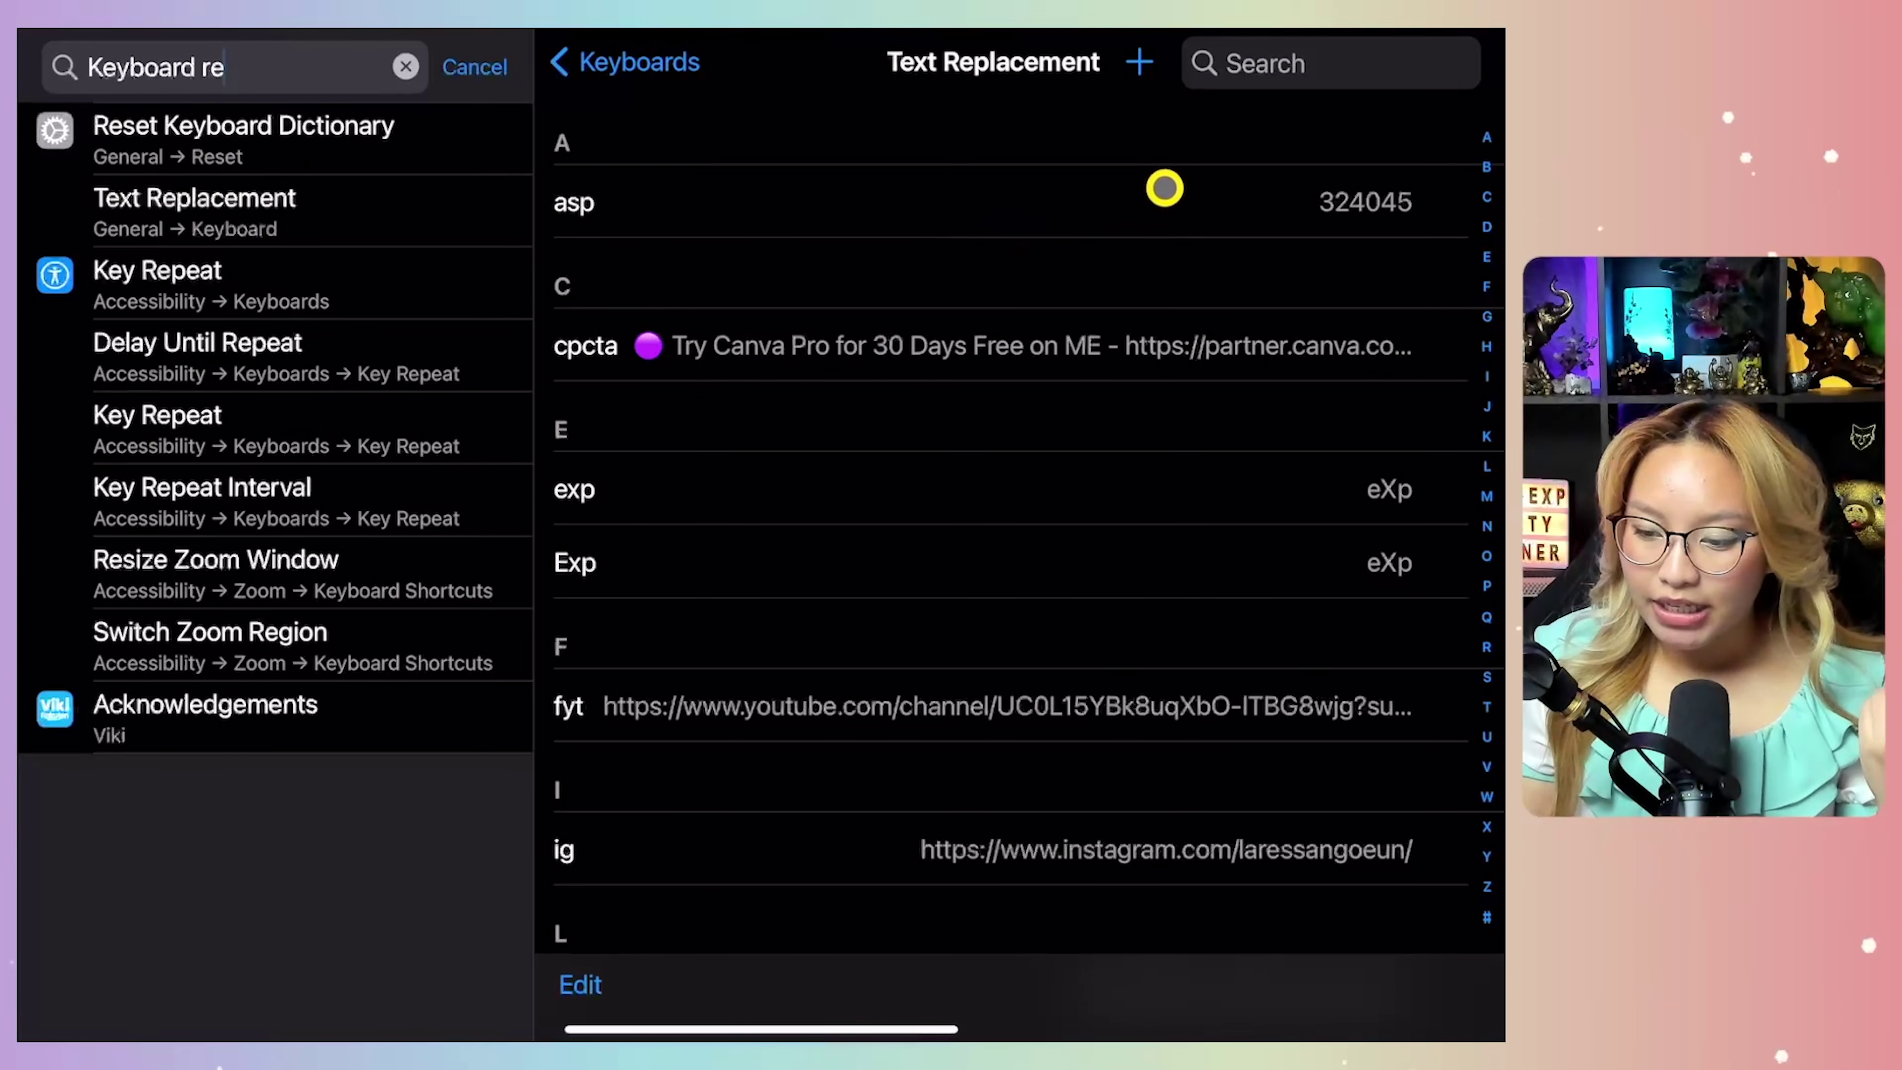
Start a blank iPad text replacement entry and copy the Calendly booking page URL.
{"action": "left_click", "coordinate": [1140, 62]}
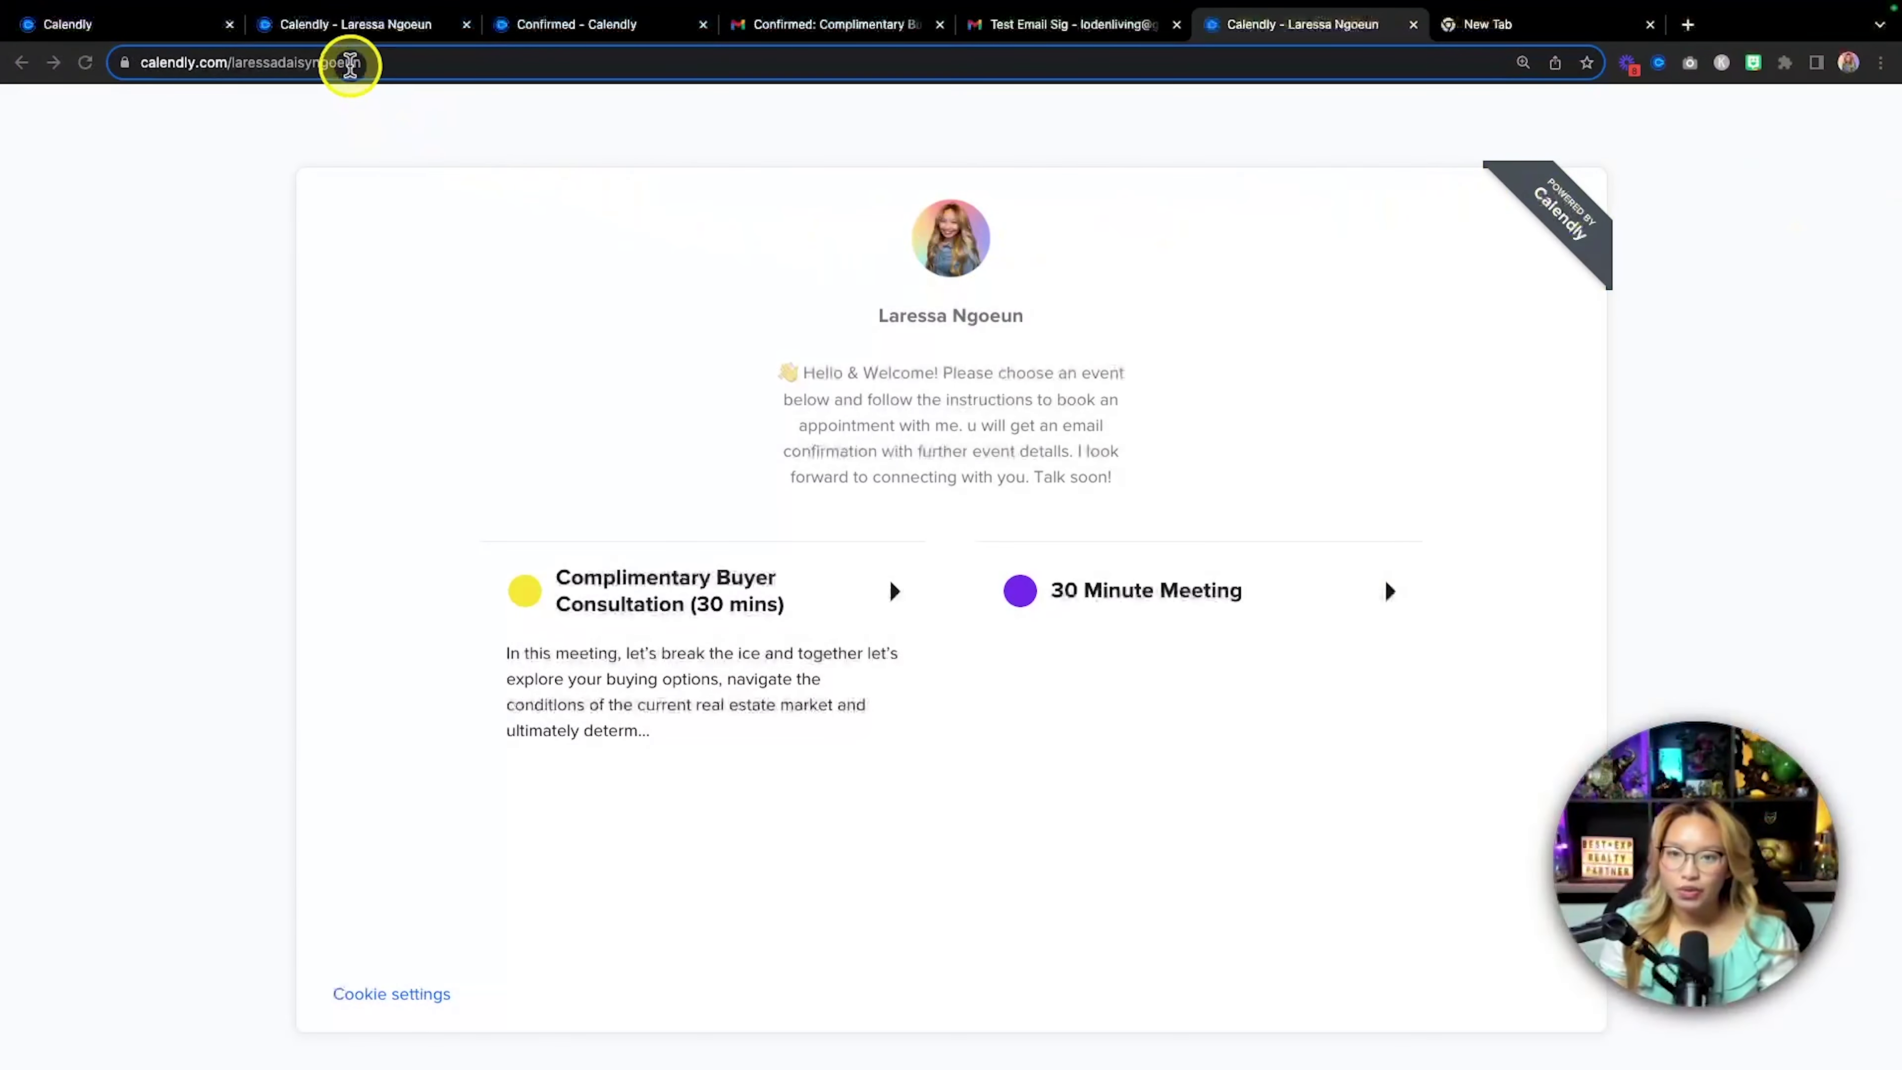
{"action": "left_click", "coordinate": [372, 63]}
{"action": "right_click", "coordinate": [372, 63]}
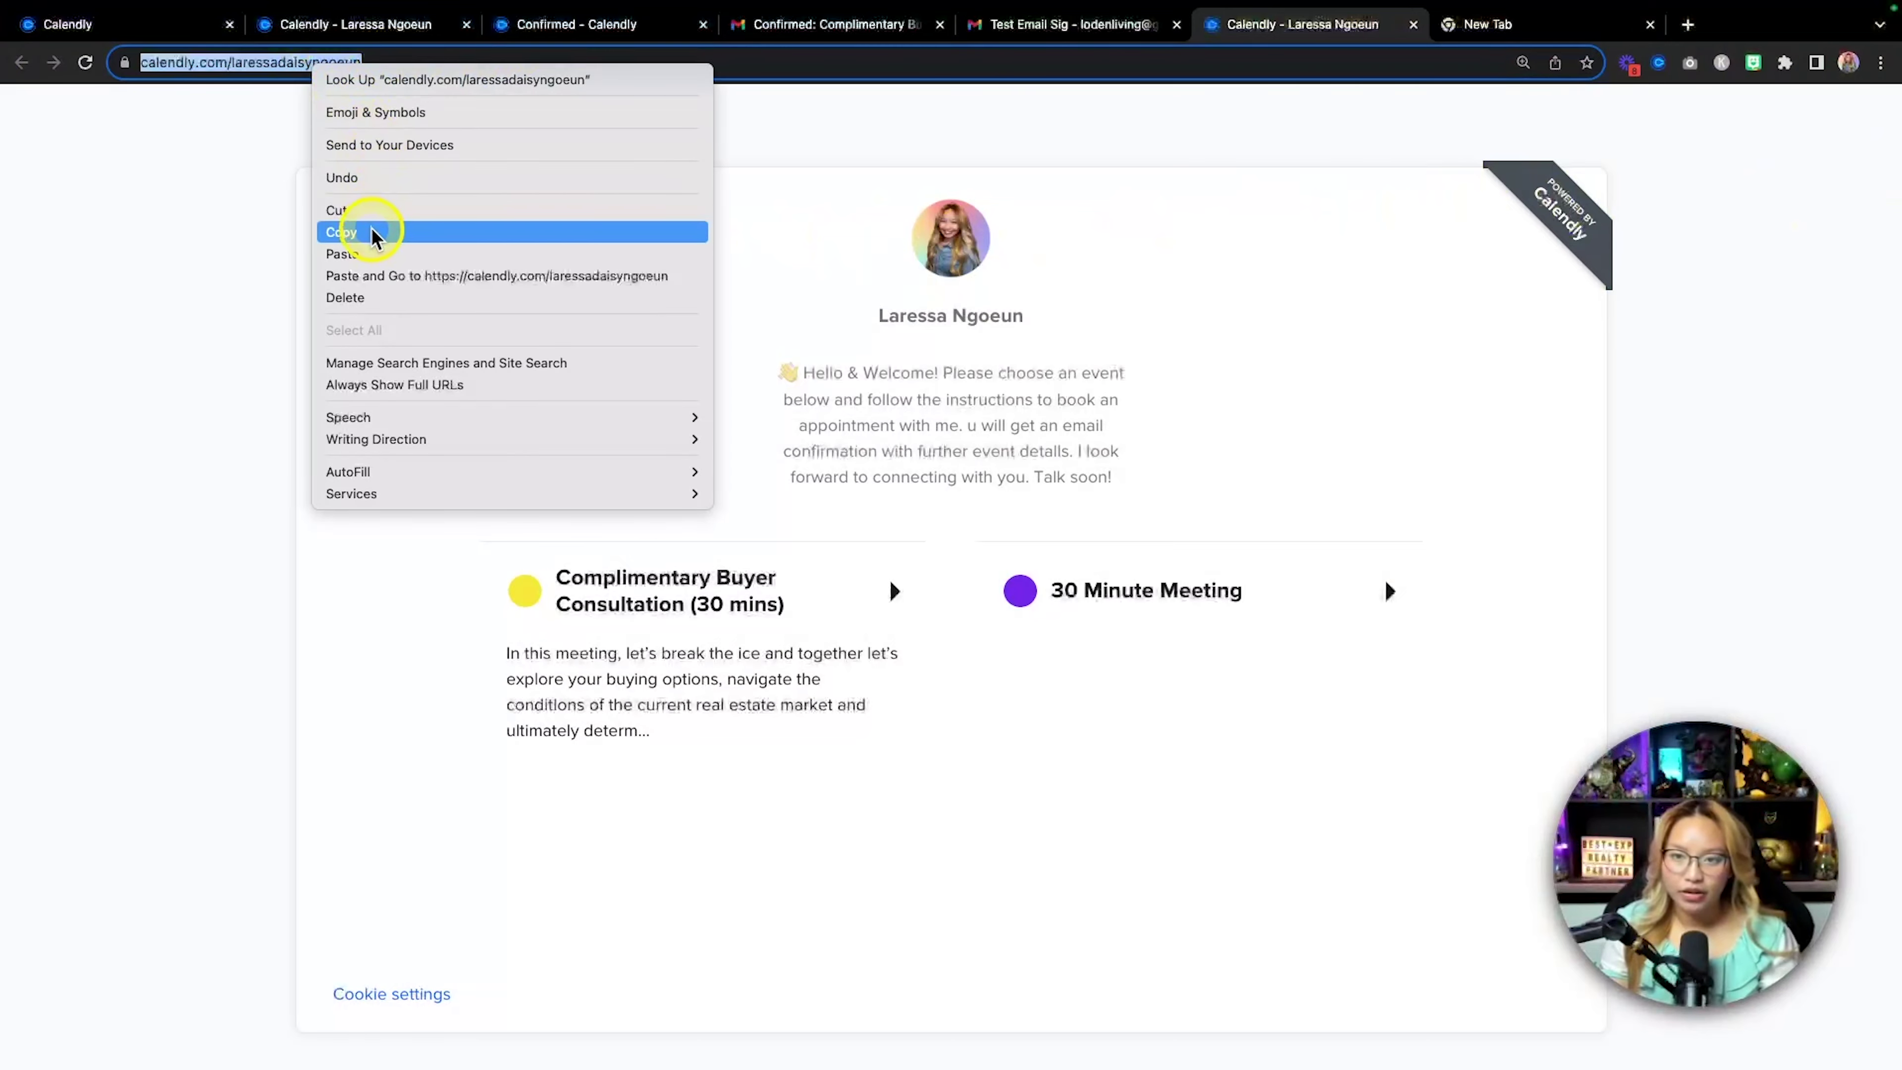
{"action": "left_click", "coordinate": [372, 234]}
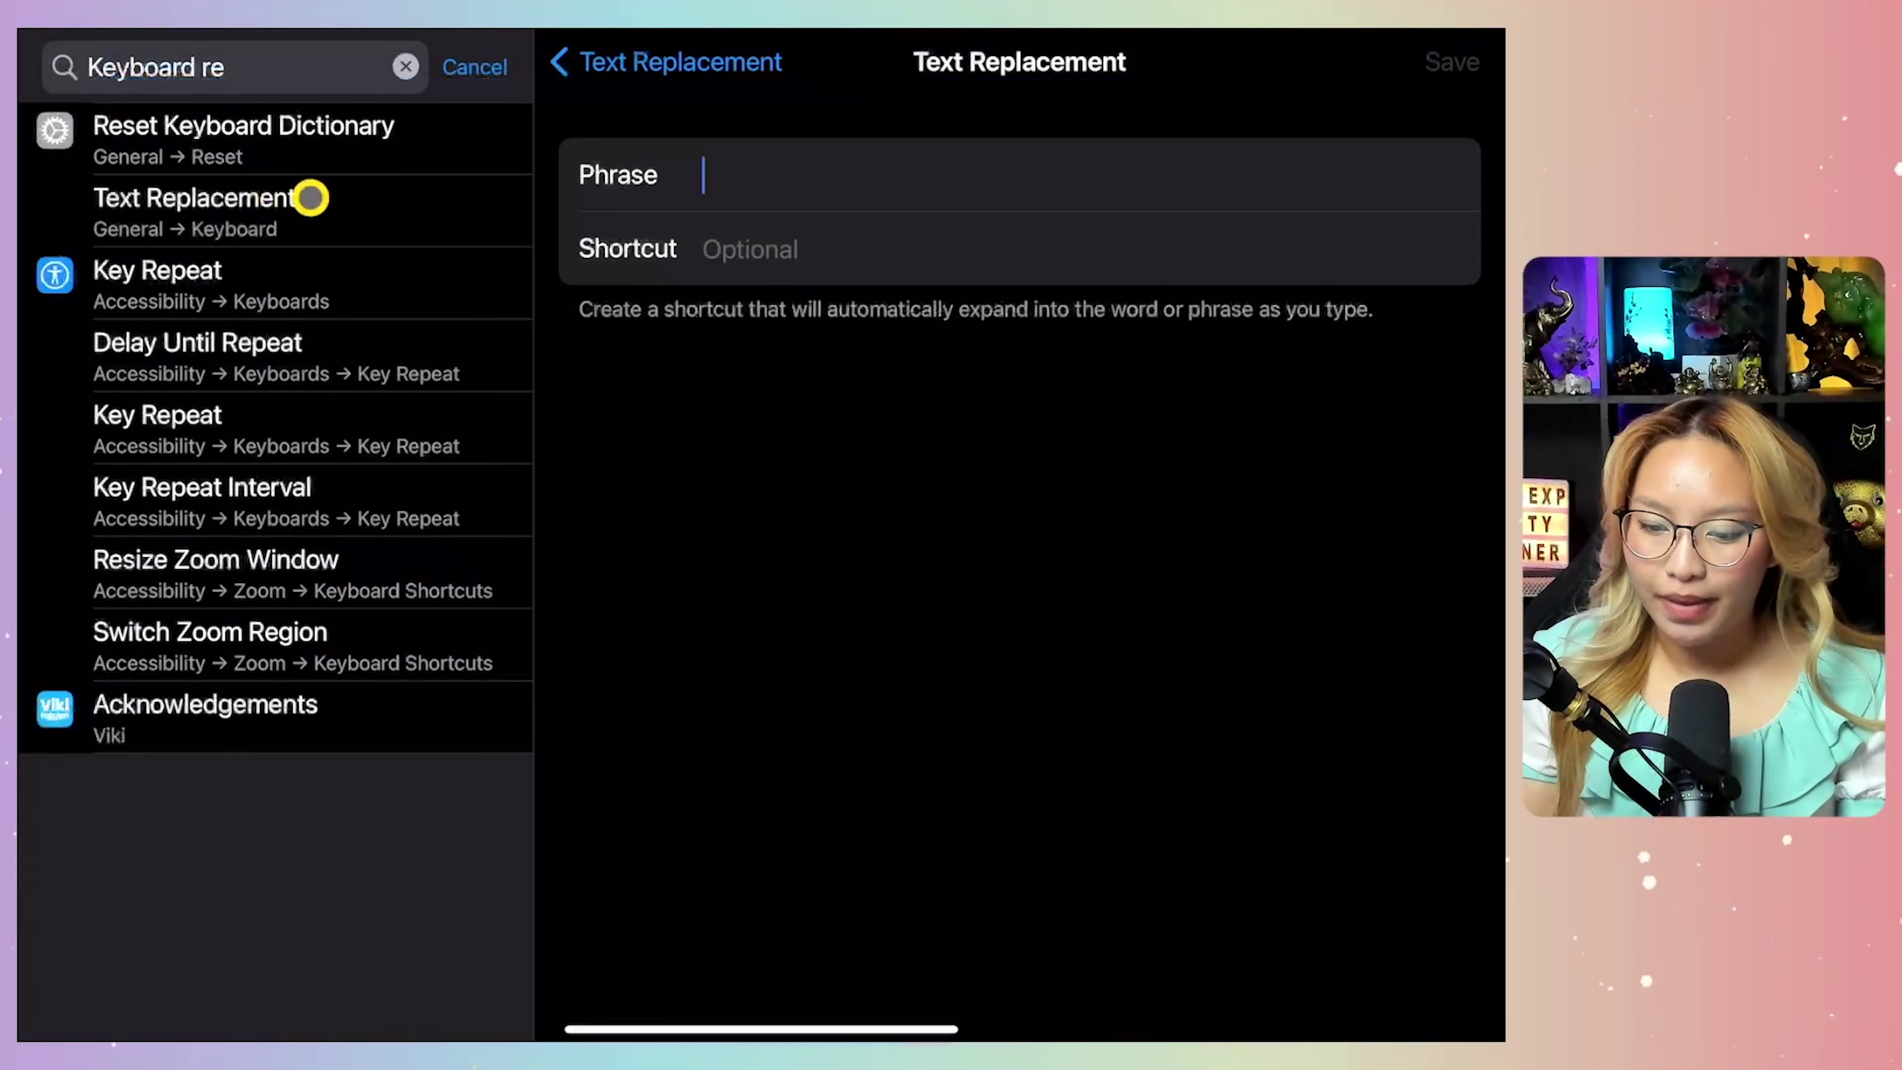
Save a text replacement pasting the booking link as phrase with shortcut 'cal'.
{"action": "left_click", "coordinate": [758, 176]}
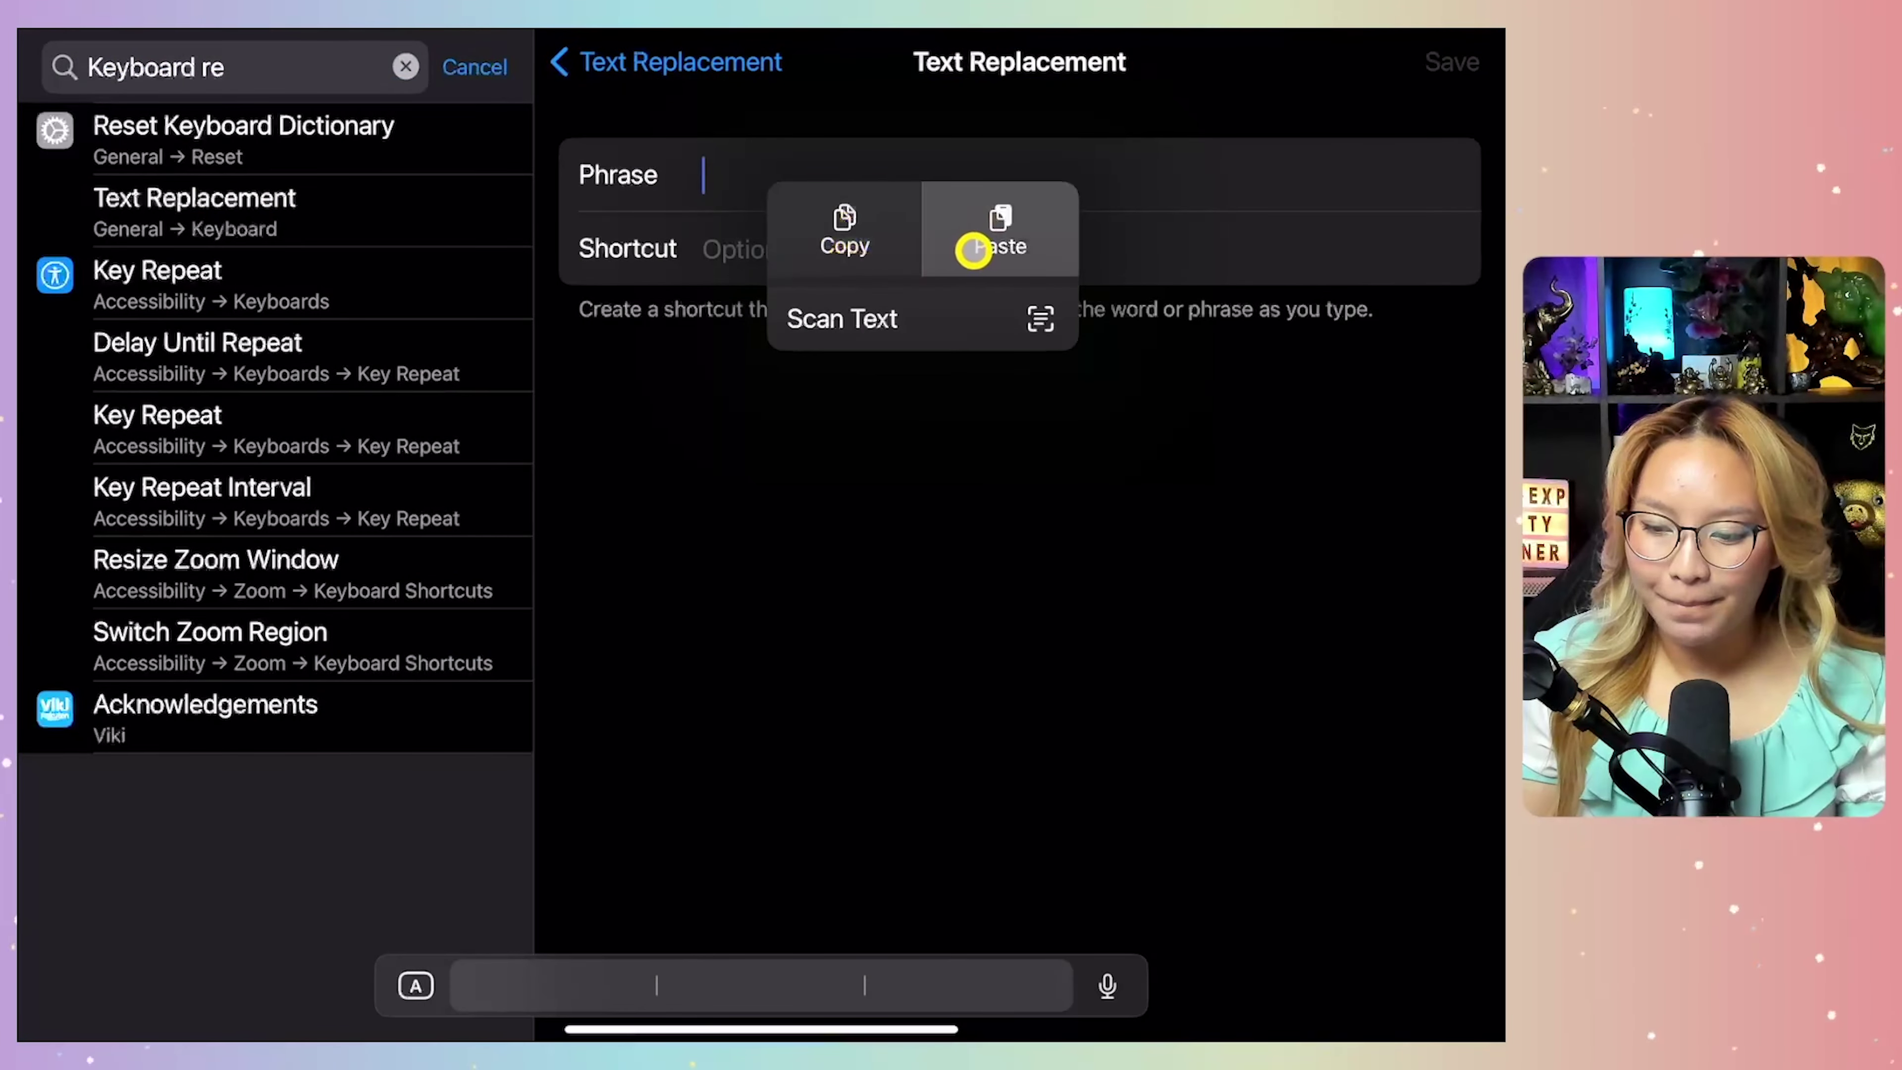
{"action": "left_click", "coordinate": [972, 252]}
{"action": "left_click", "coordinate": [813, 254]}
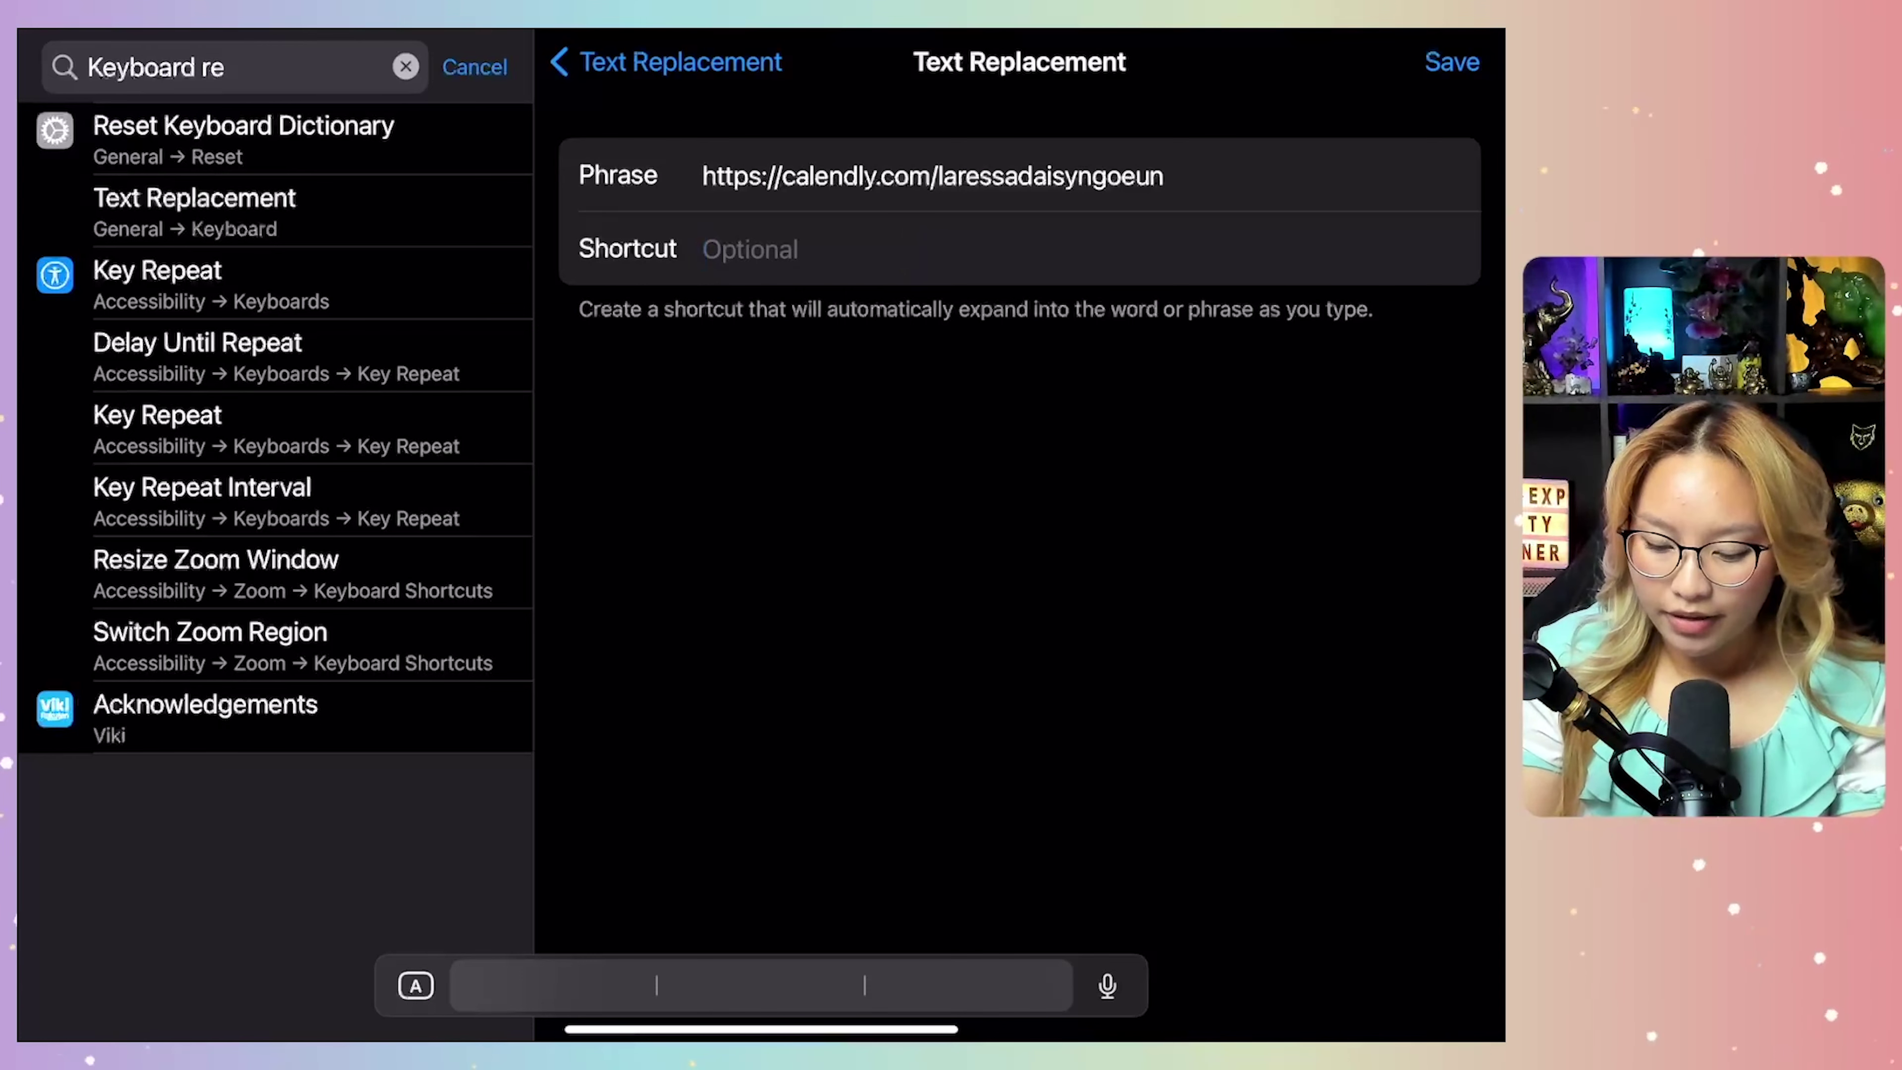
{"action": "type", "text": "cal"}
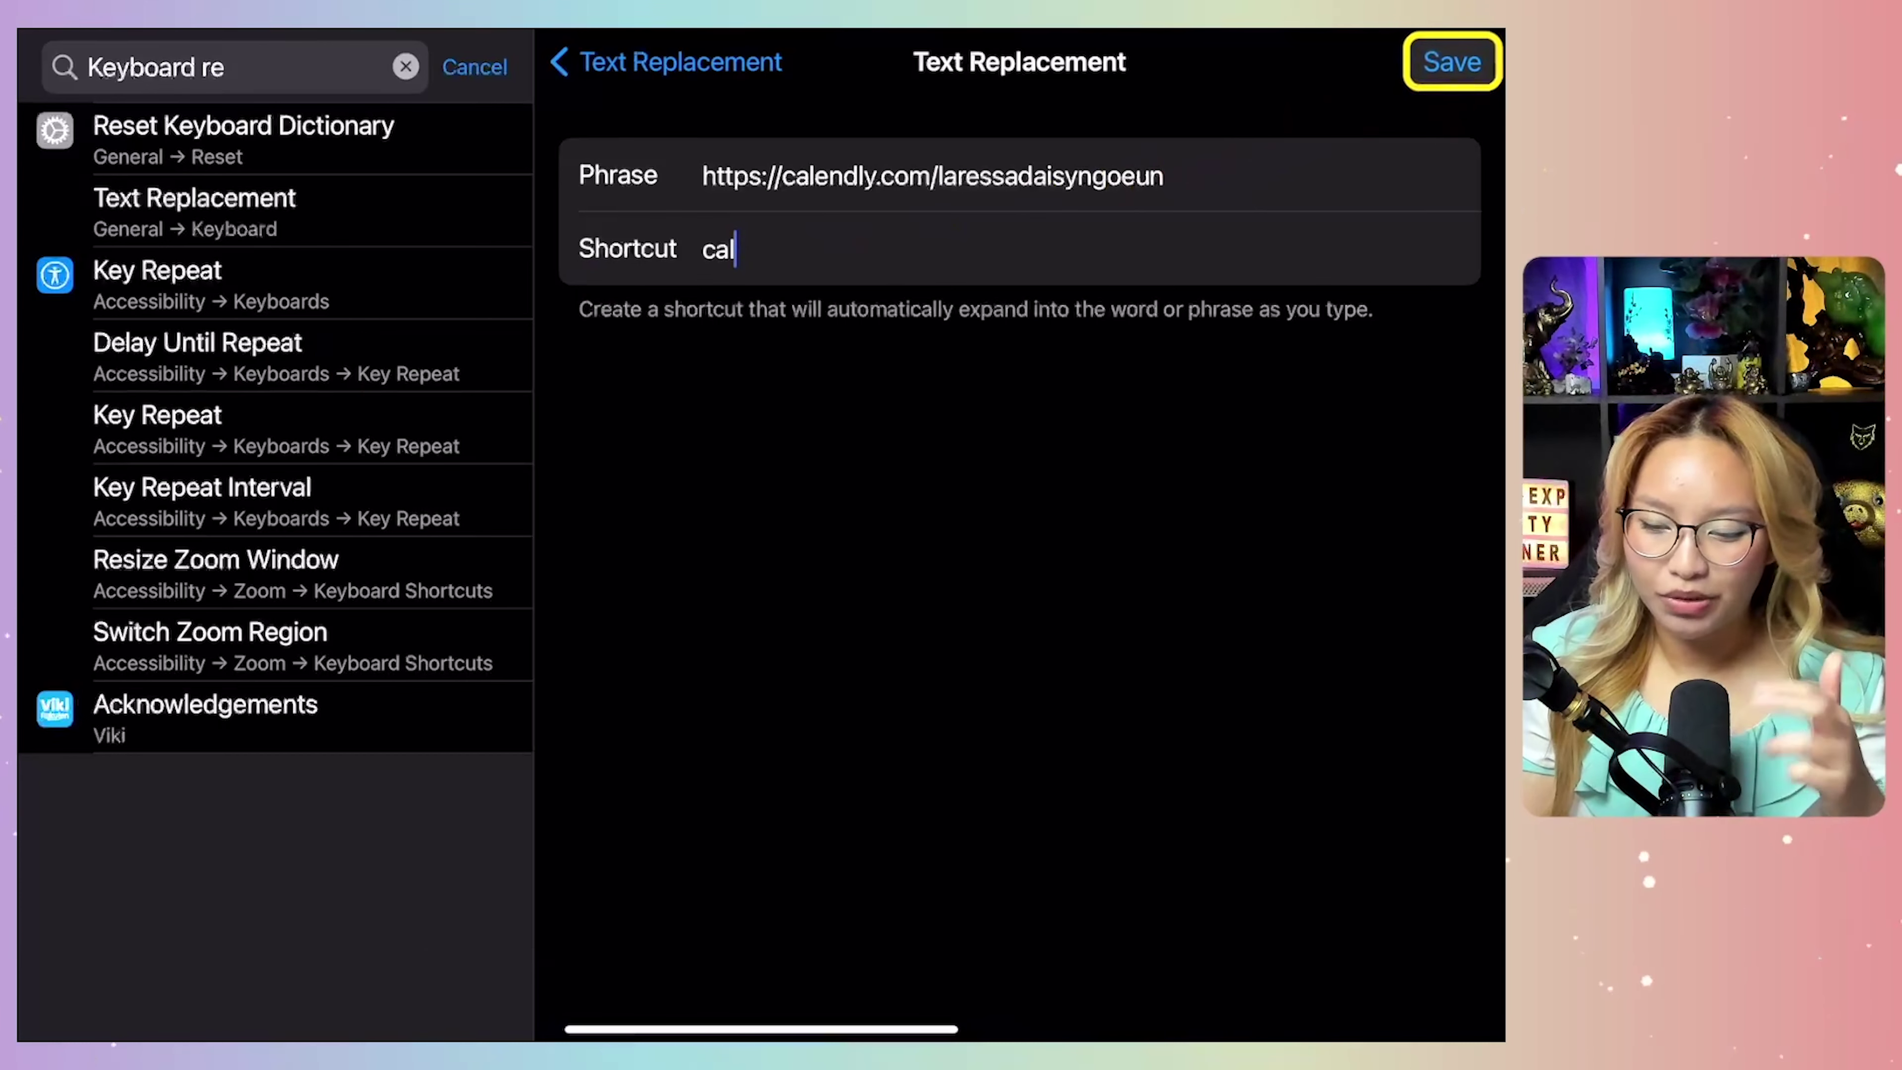
{"action": "left_click", "coordinate": [1451, 62]}
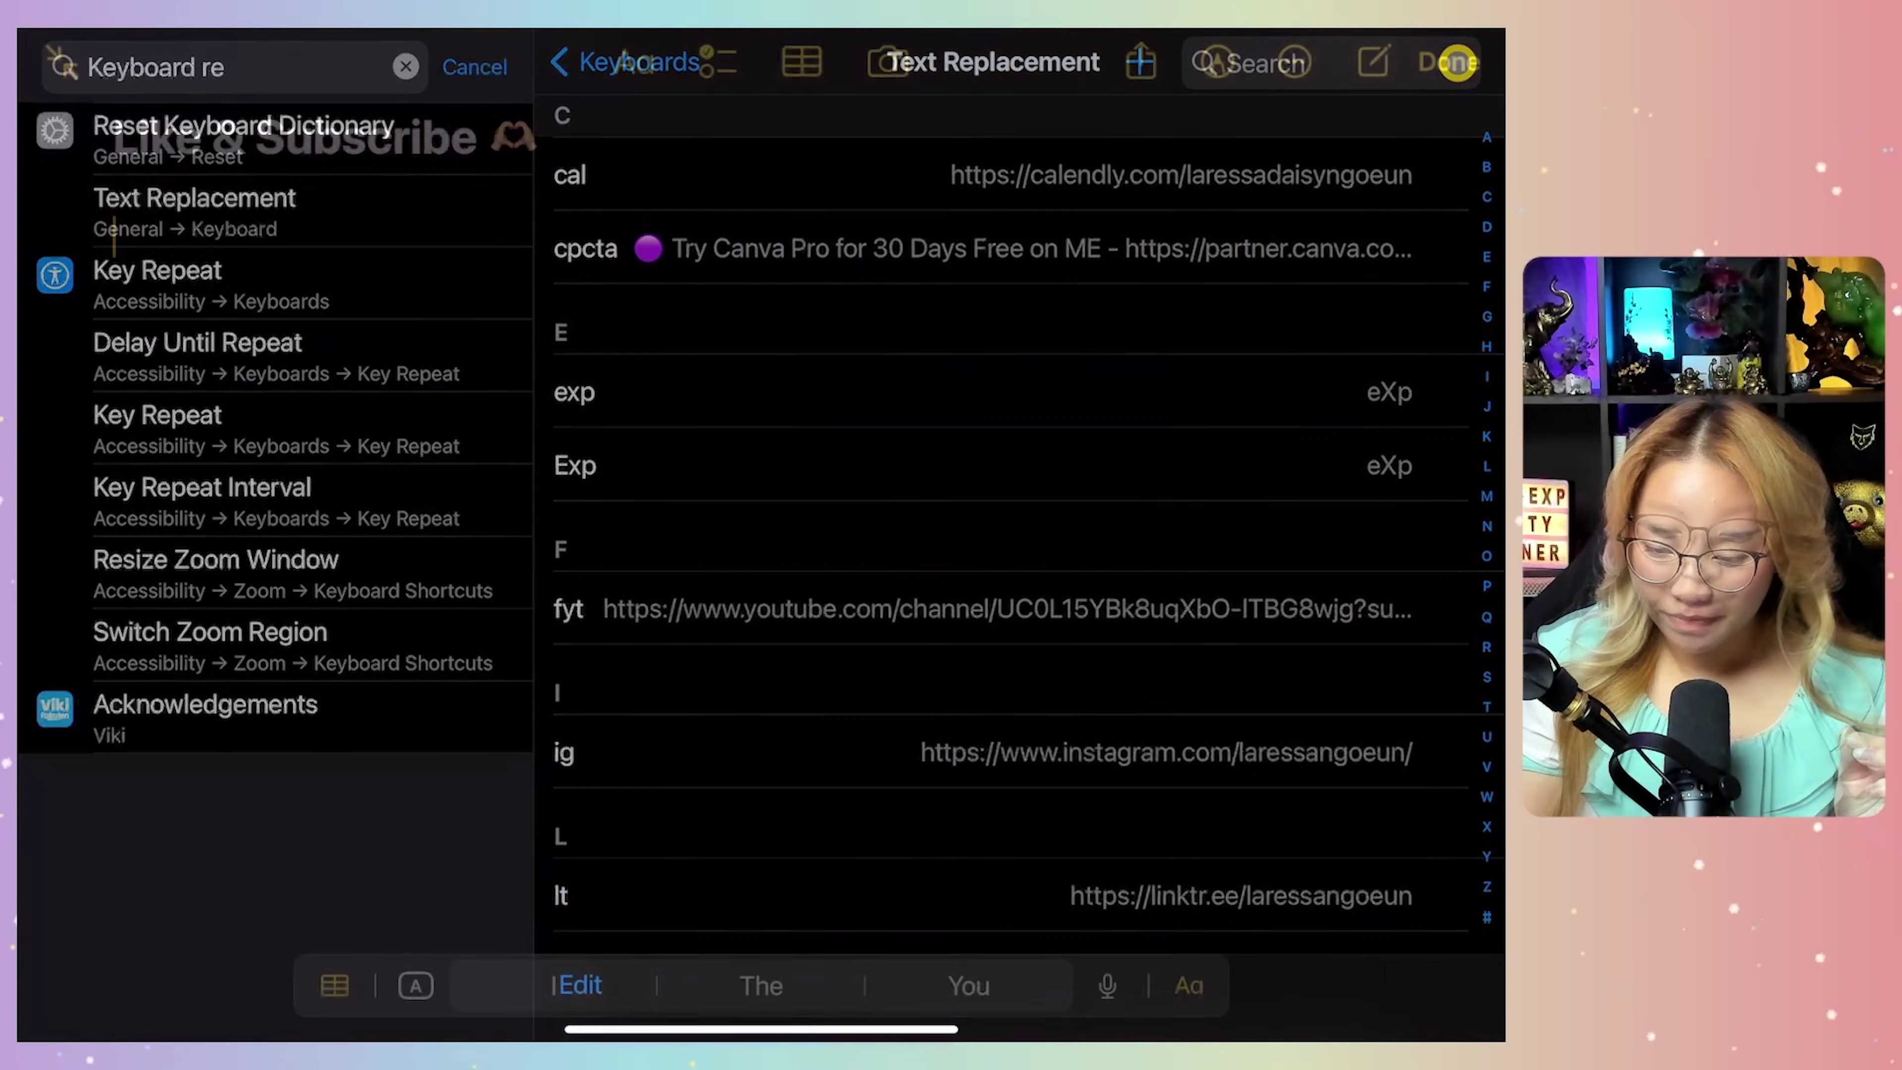